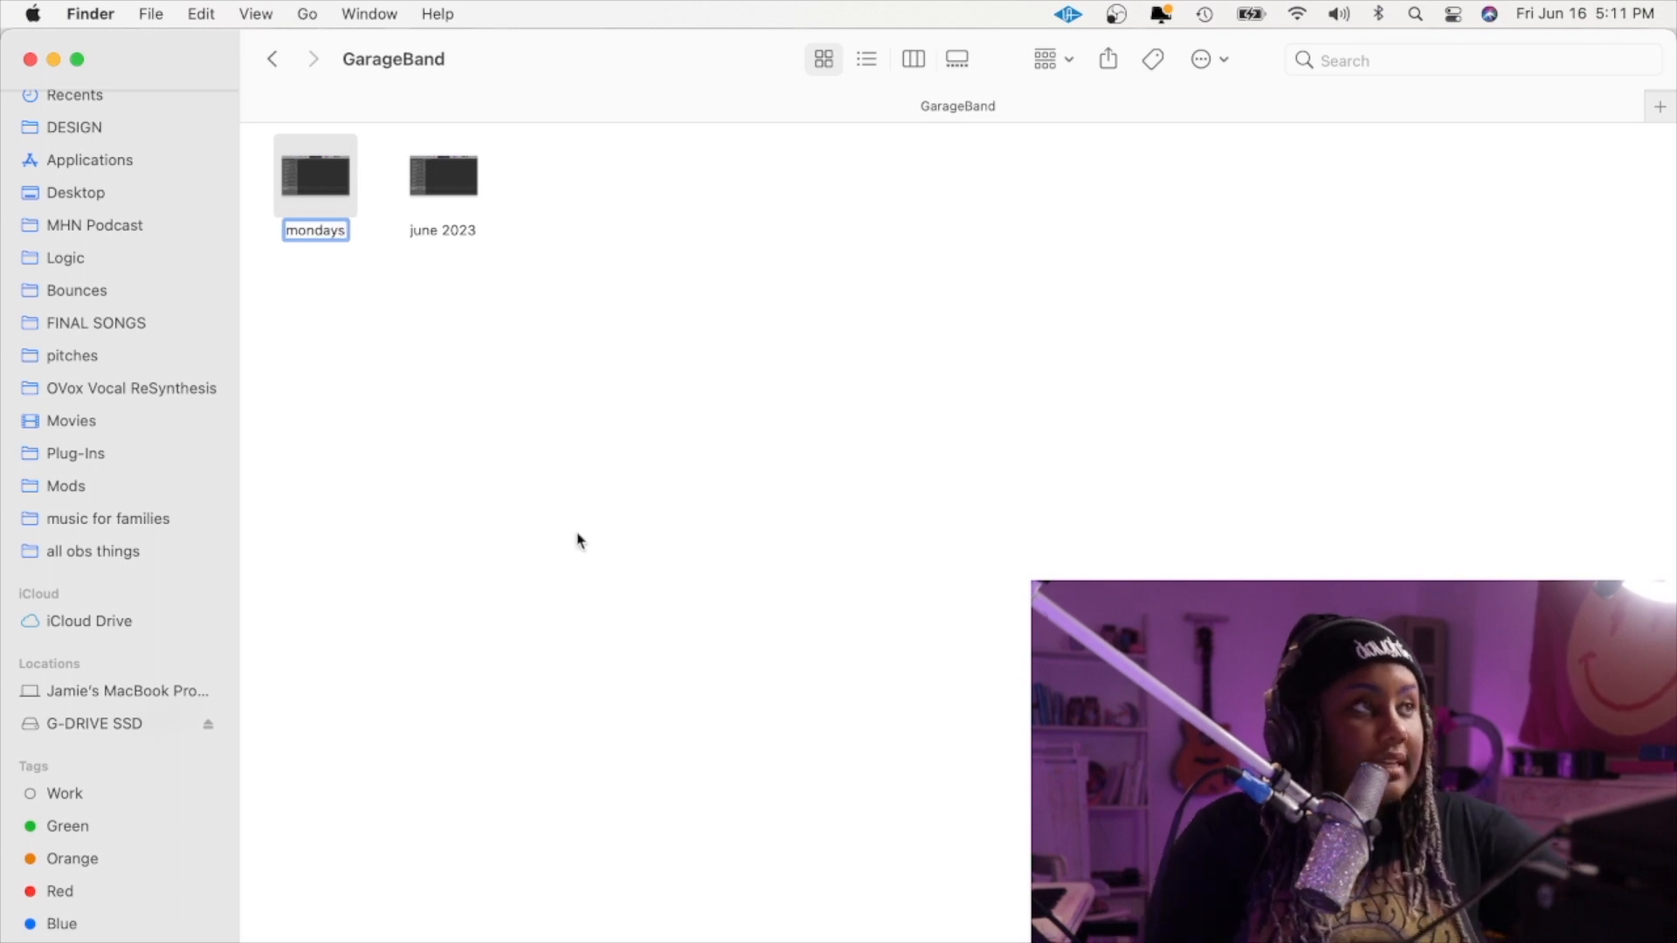
# - Confirm the project file's name as mondays and open that project in GarageBand
pyautogui.click(442, 399)
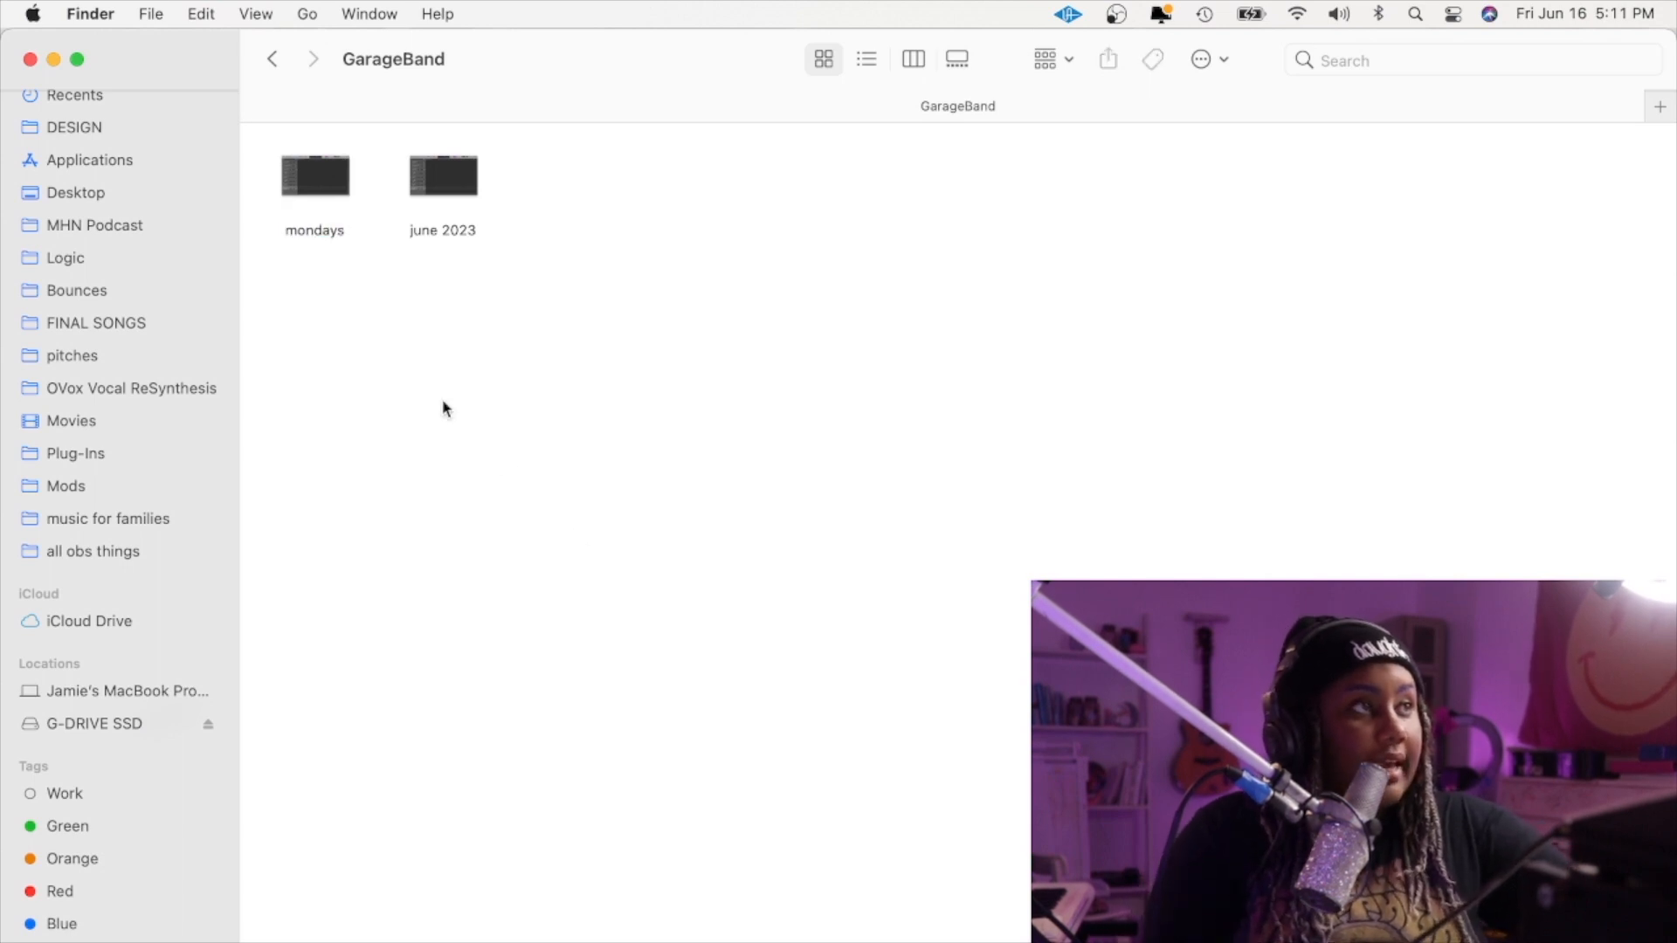
pyautogui.doubleClick(339, 189)
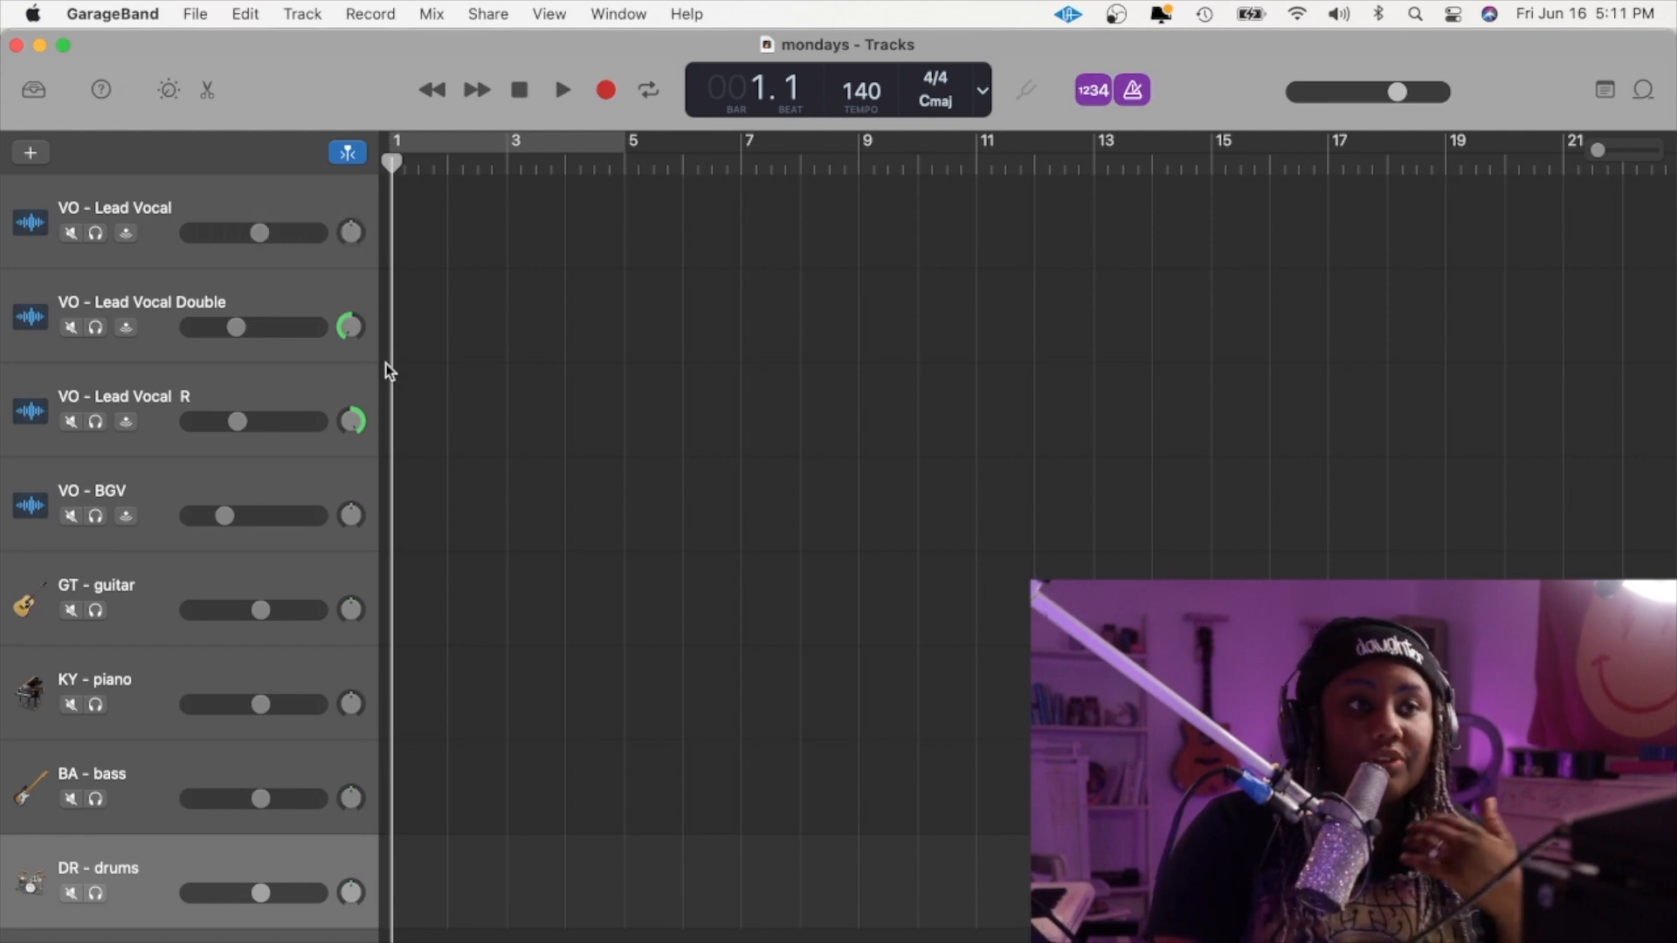
# - Go through the four vocal tracks one by one: Lead Vocal, Lead Vocal Double, Lead Vocal R and BGV
pyautogui.click(203, 214)
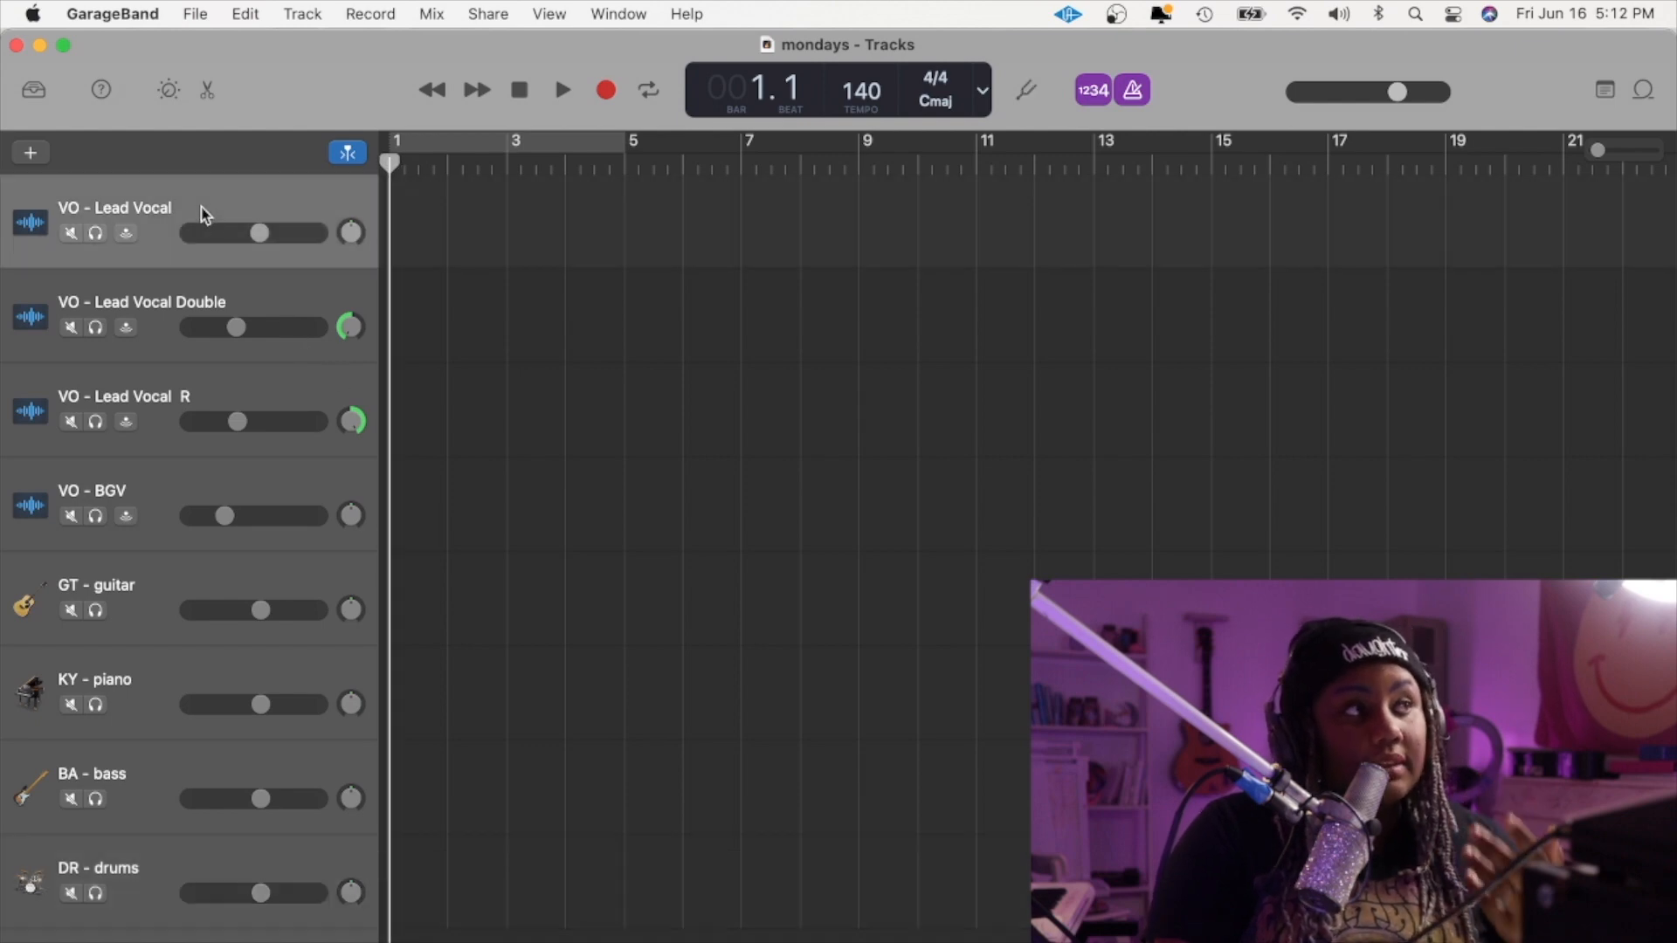
pyautogui.click(175, 290)
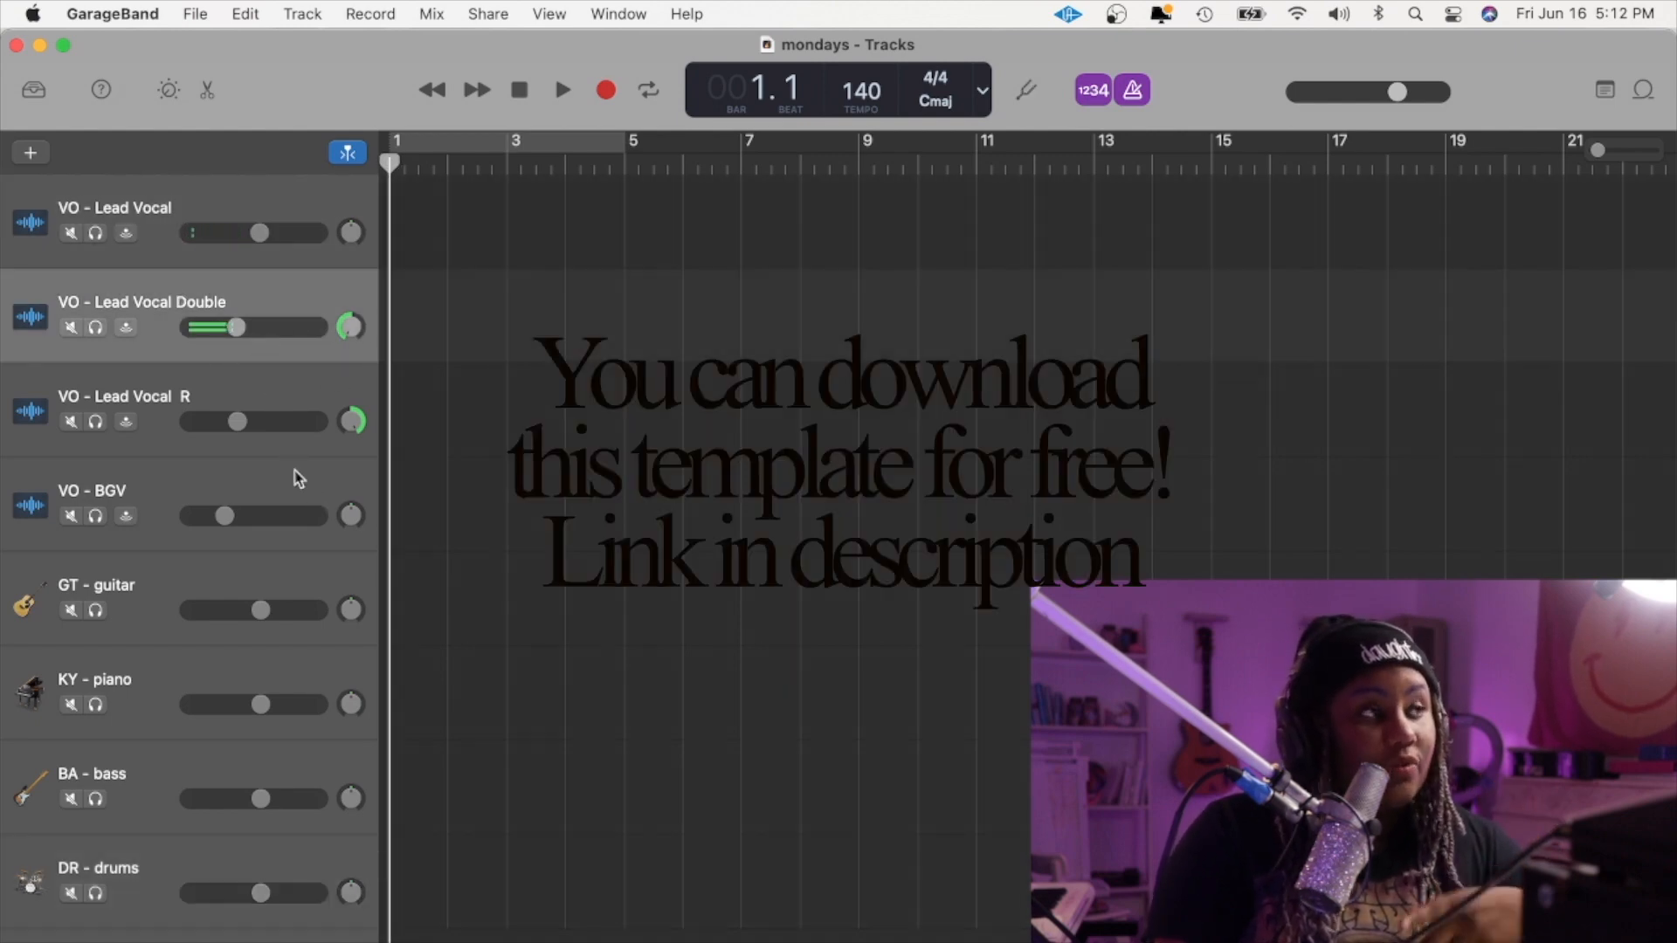
pyautogui.click(300, 403)
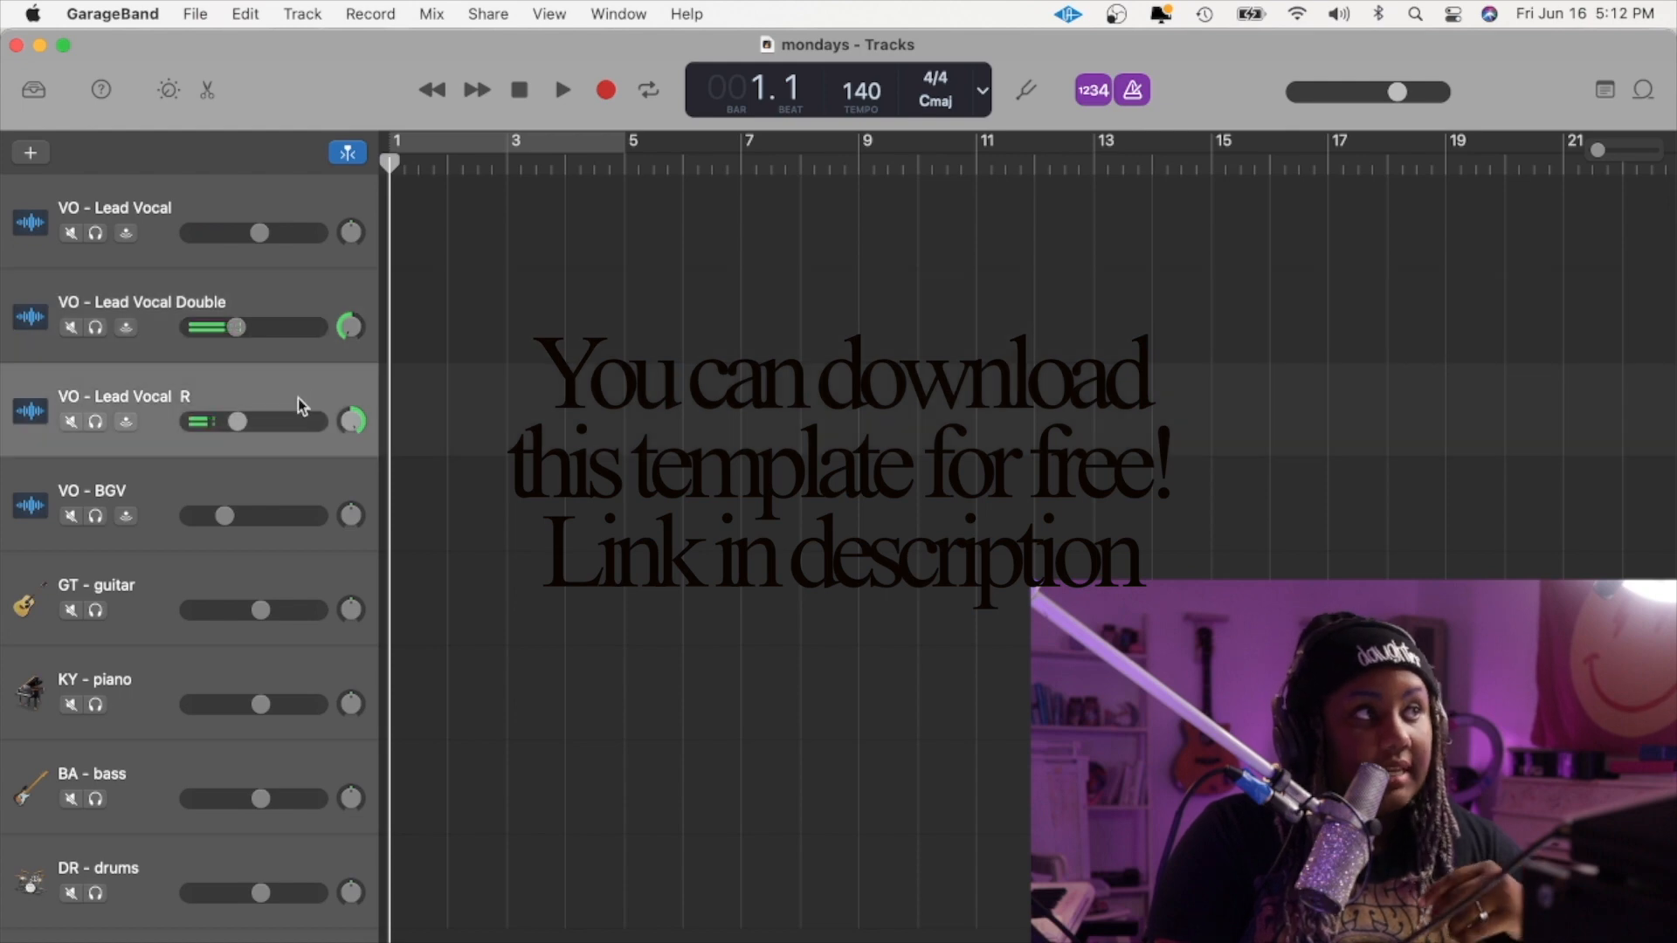
pyautogui.click(216, 476)
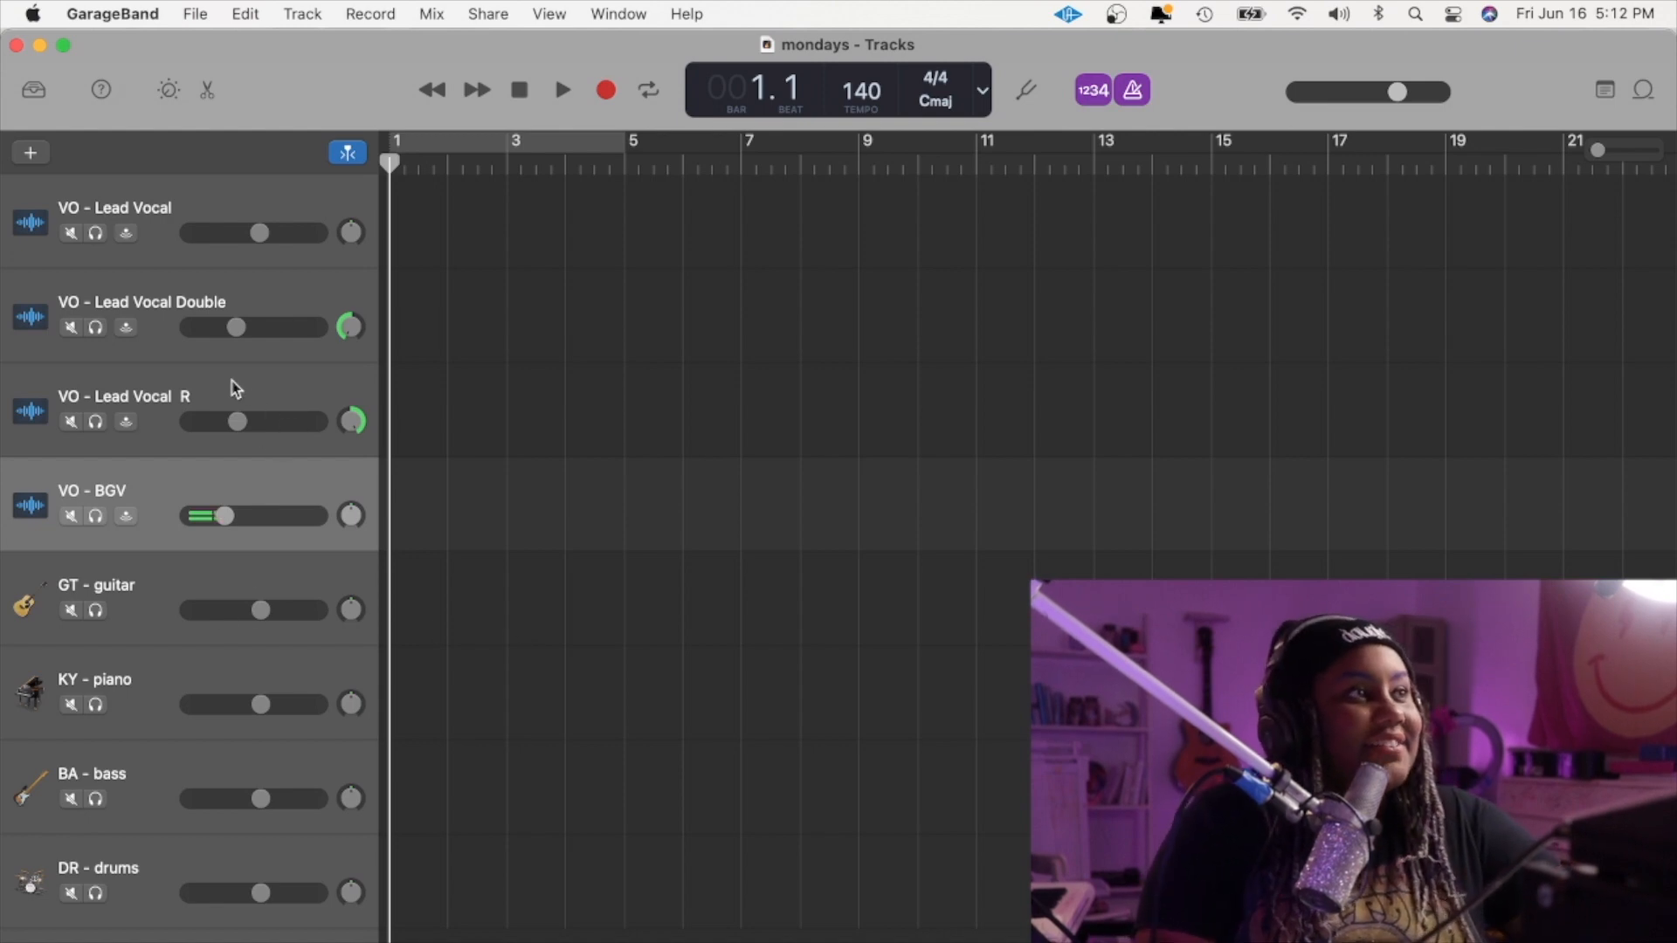
pyautogui.click(154, 374)
pyautogui.click(164, 297)
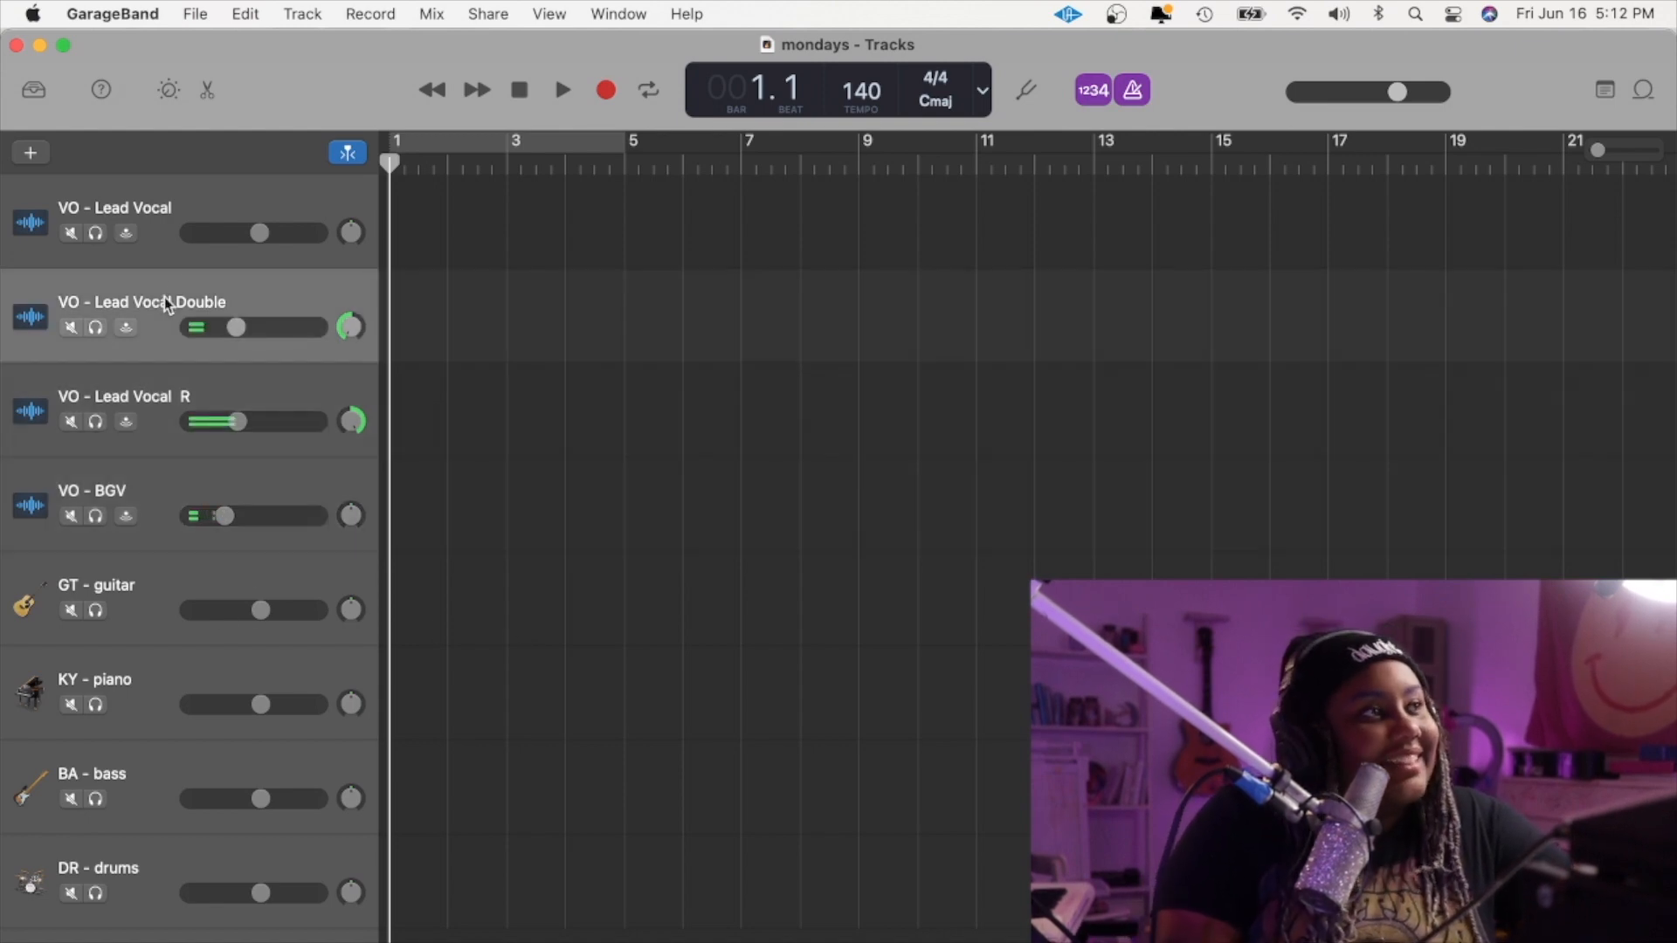
pyautogui.click(197, 210)
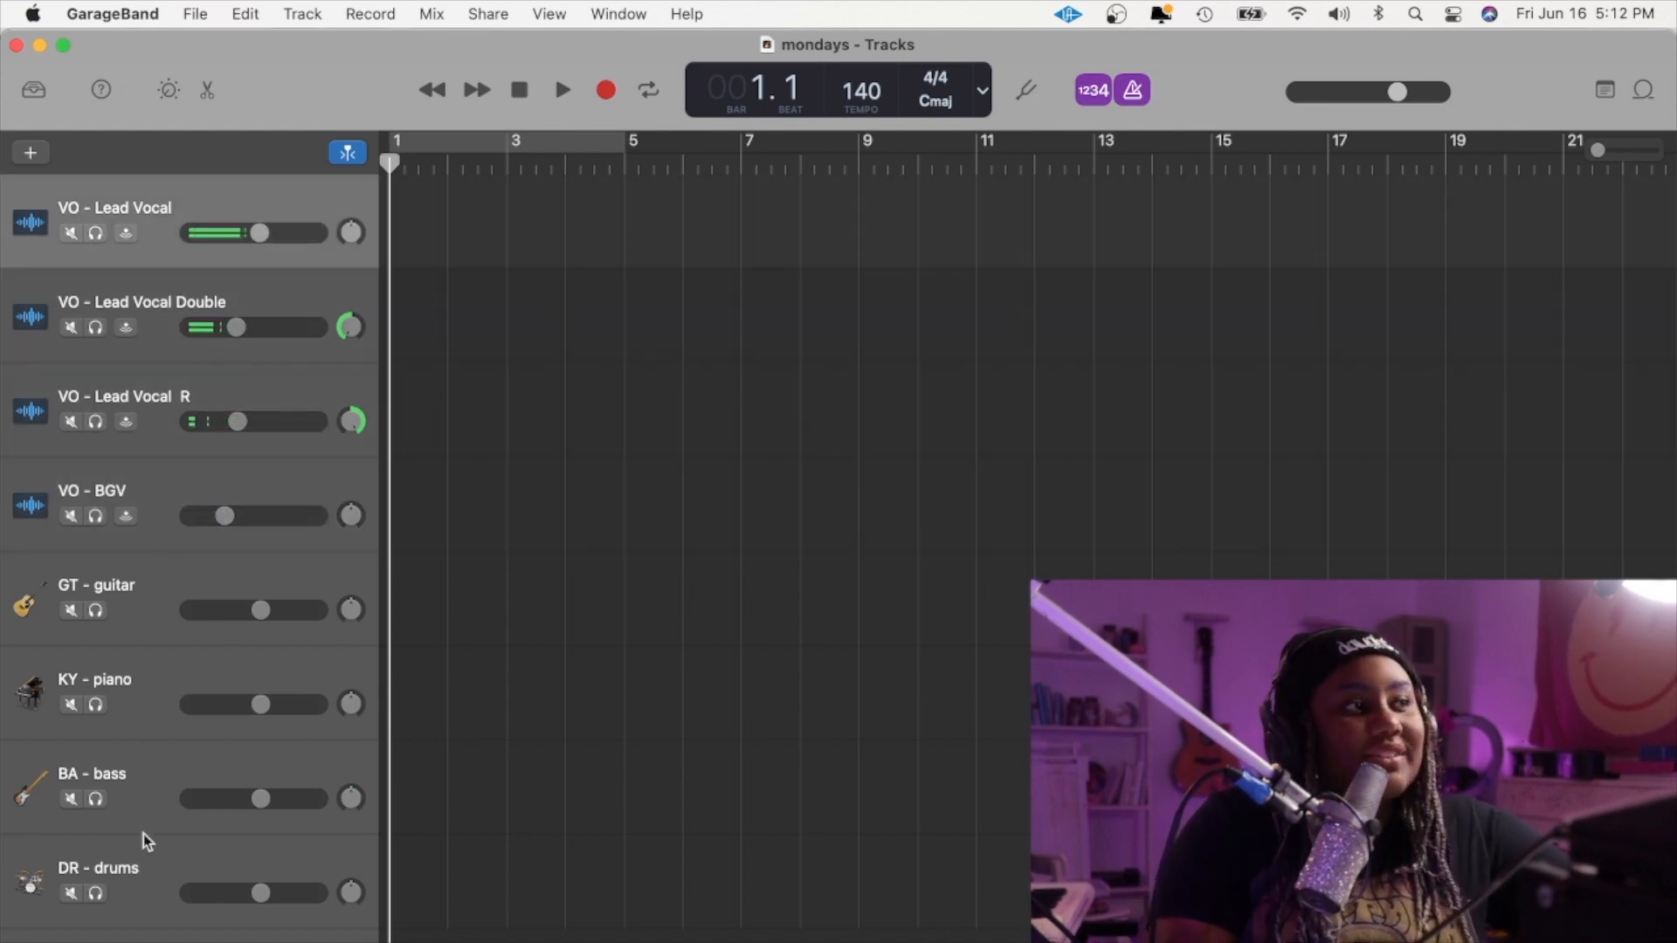
# - Select the DR - drums track and show the on-screen keyboard for it
pyautogui.click(154, 872)
pyautogui.click(691, 12)
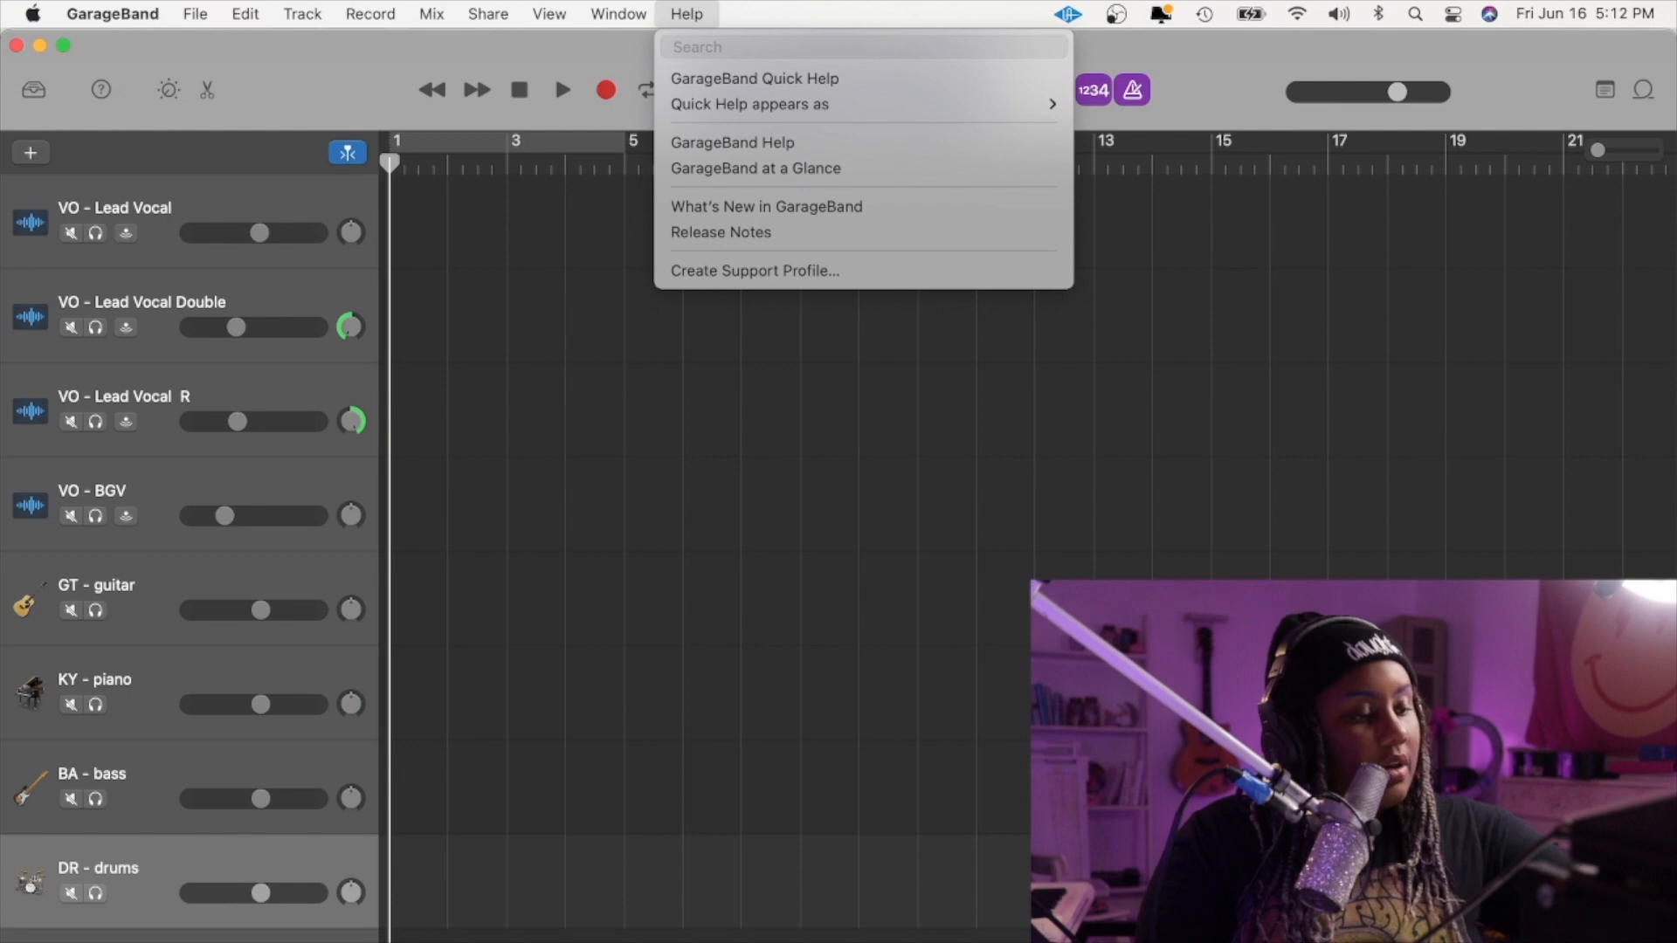
pyautogui.write('ke')
pyautogui.click(1083, 29)
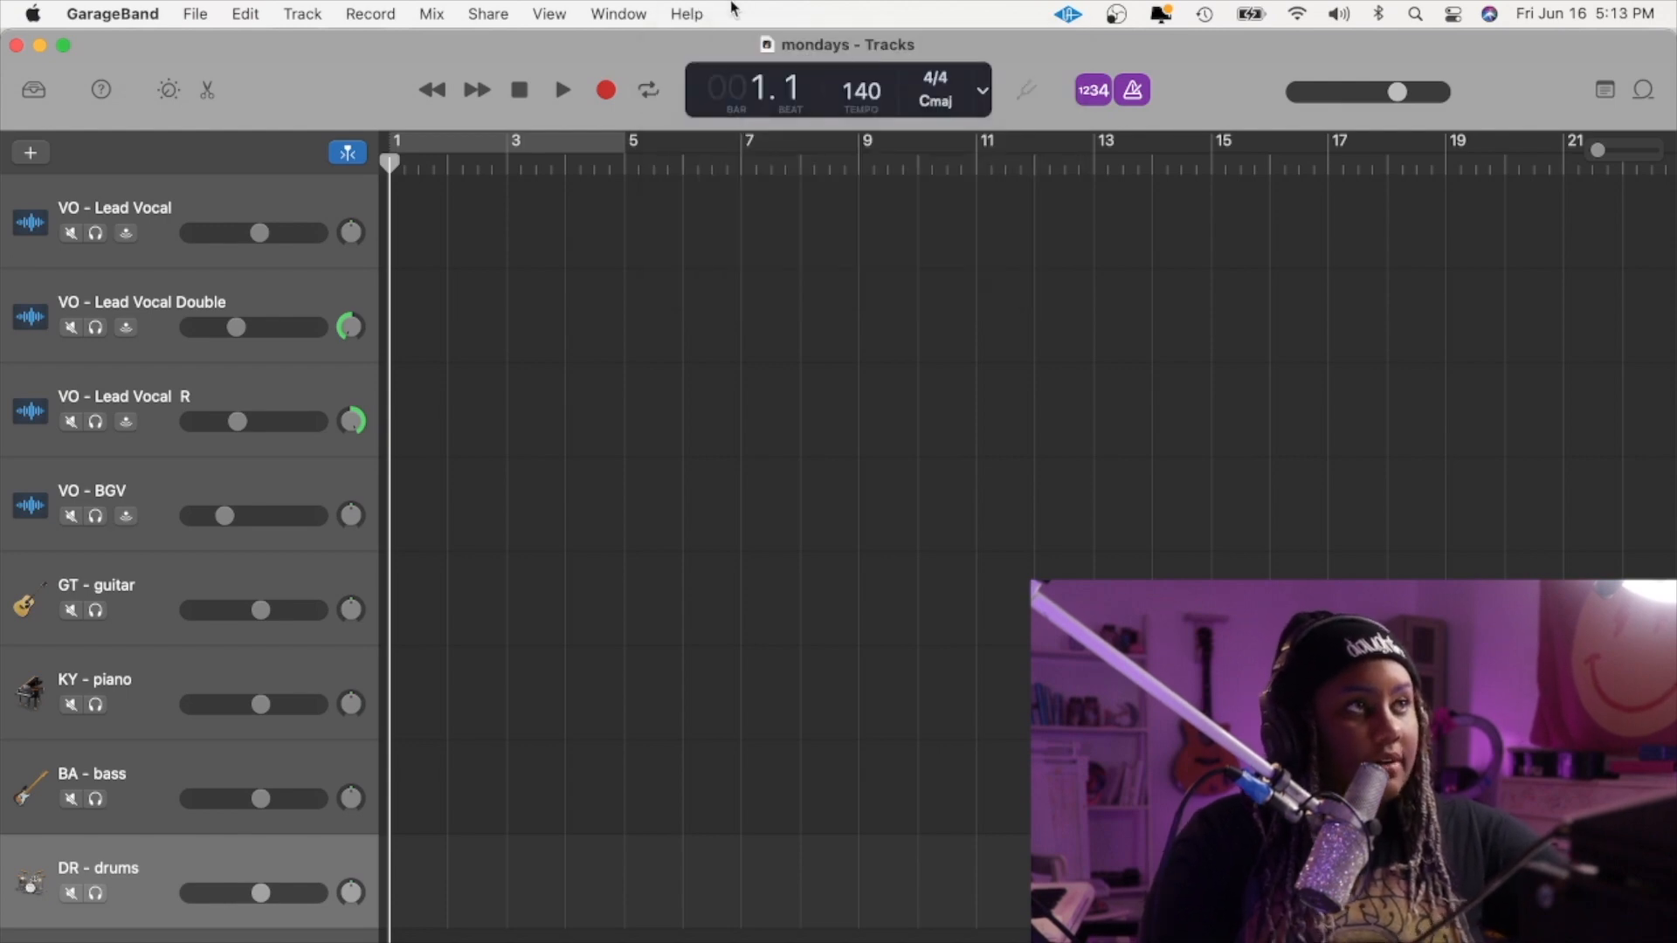
pyautogui.click(685, 14)
pyautogui.click(692, 111)
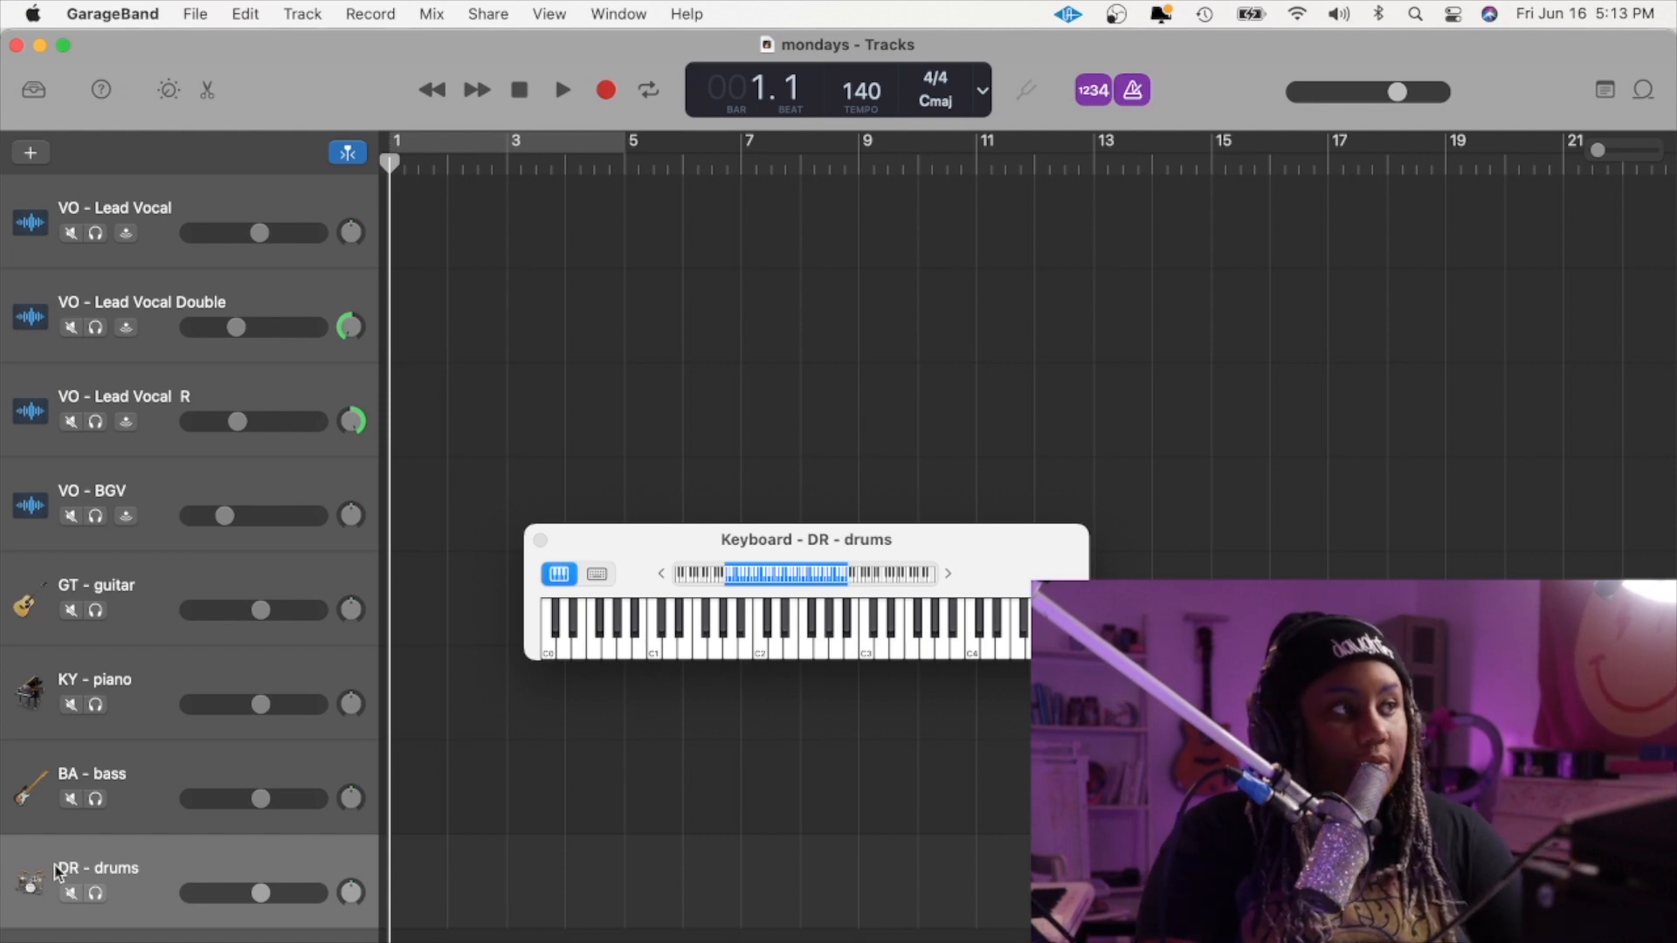
# - Check the Drum Kit patches in the sound library, close it, and switch the drums keyboard to Musical Typing in a higher window position
pyautogui.click(34, 89)
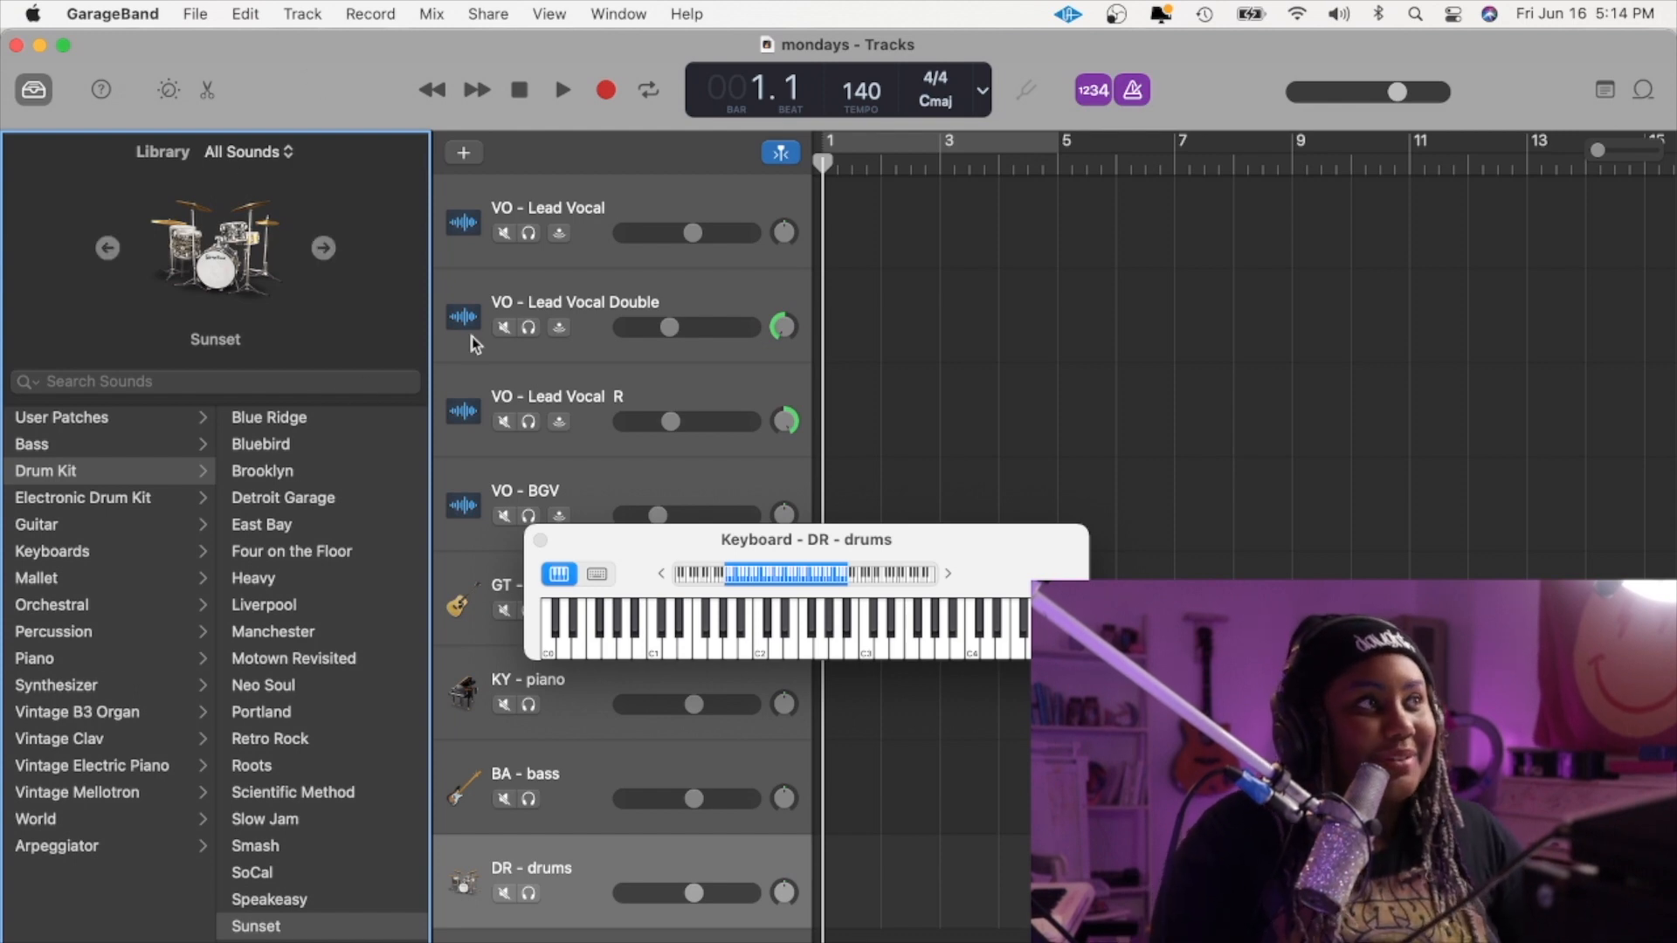
pyautogui.click(33, 90)
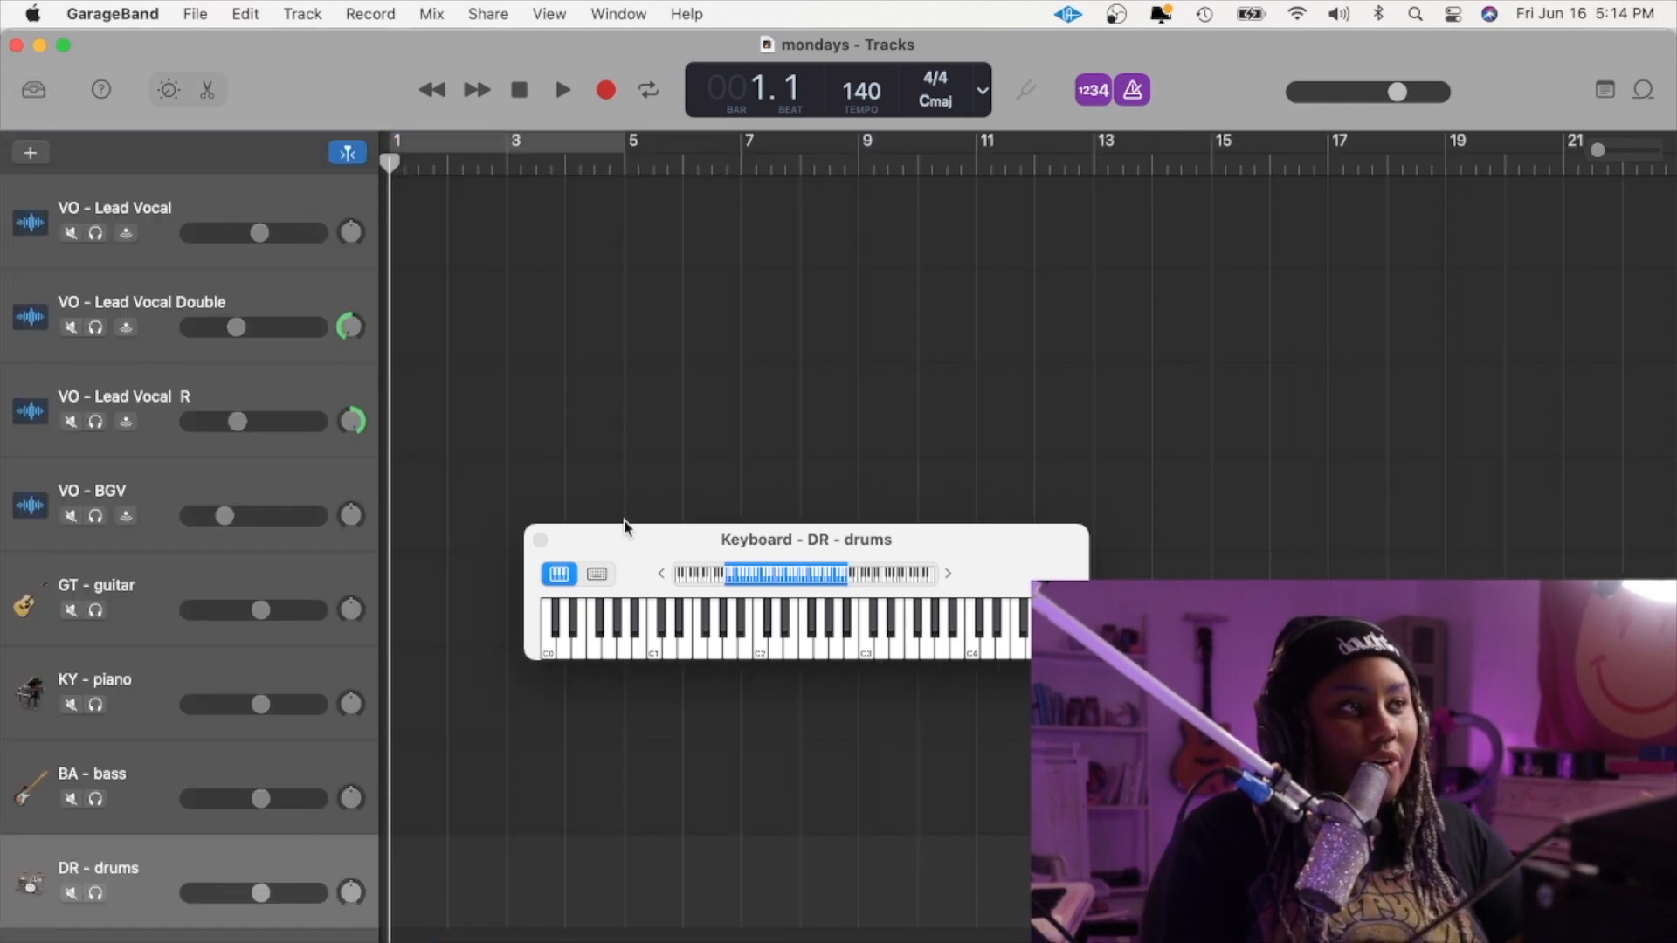
pyautogui.click(741, 581)
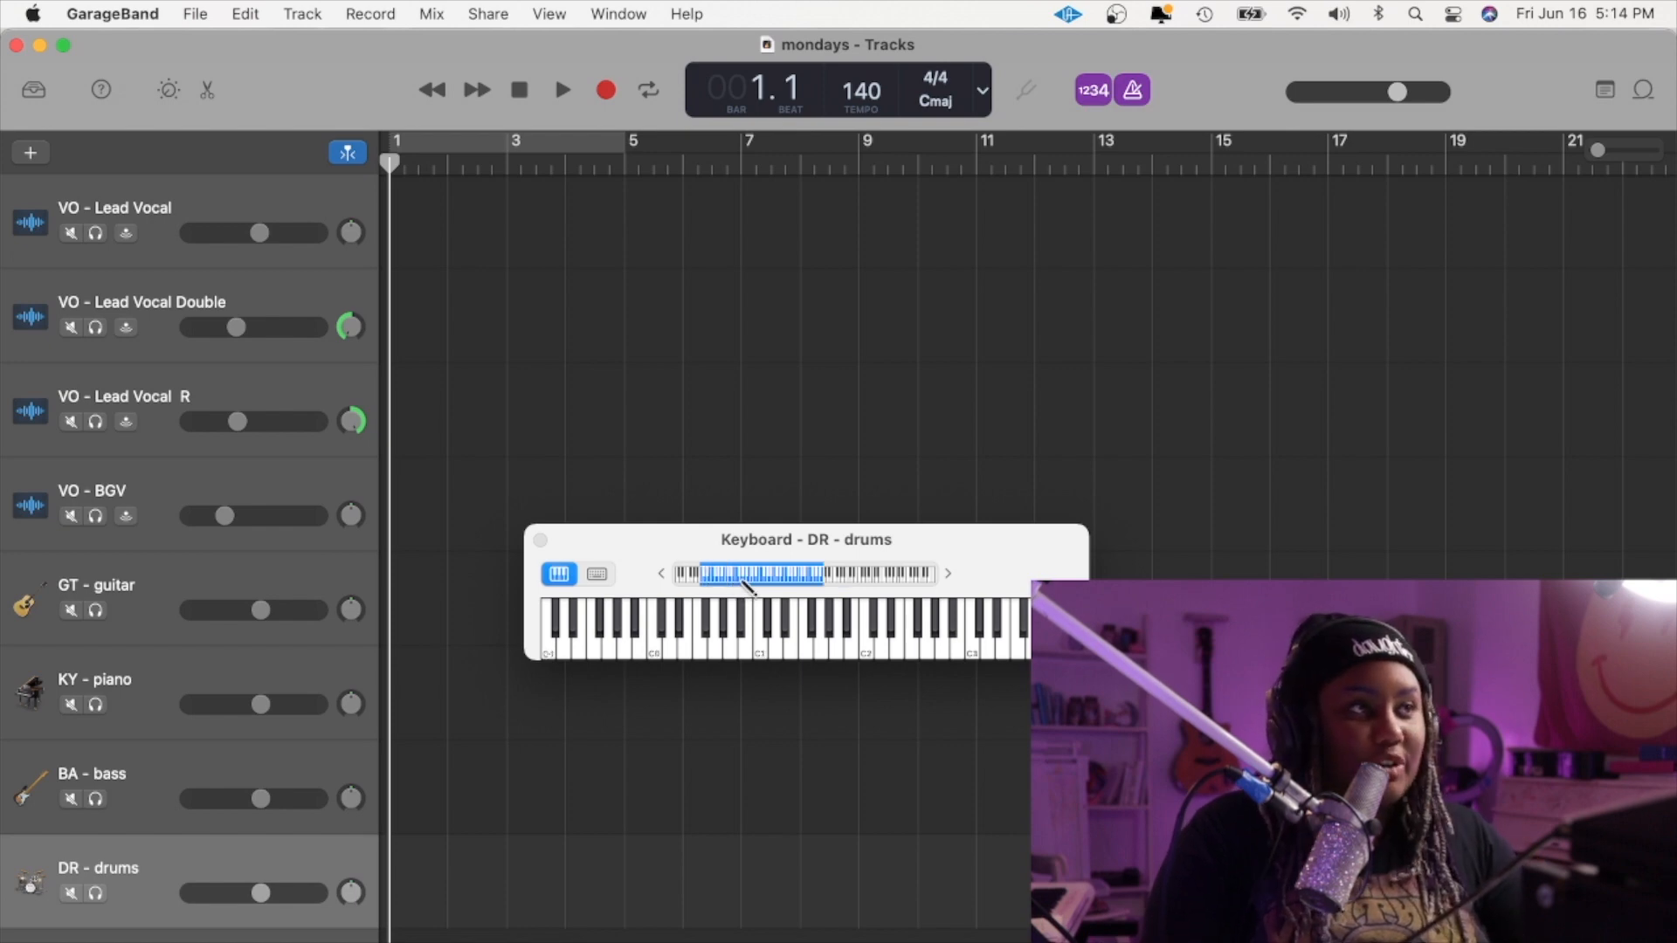
pyautogui.click(598, 574)
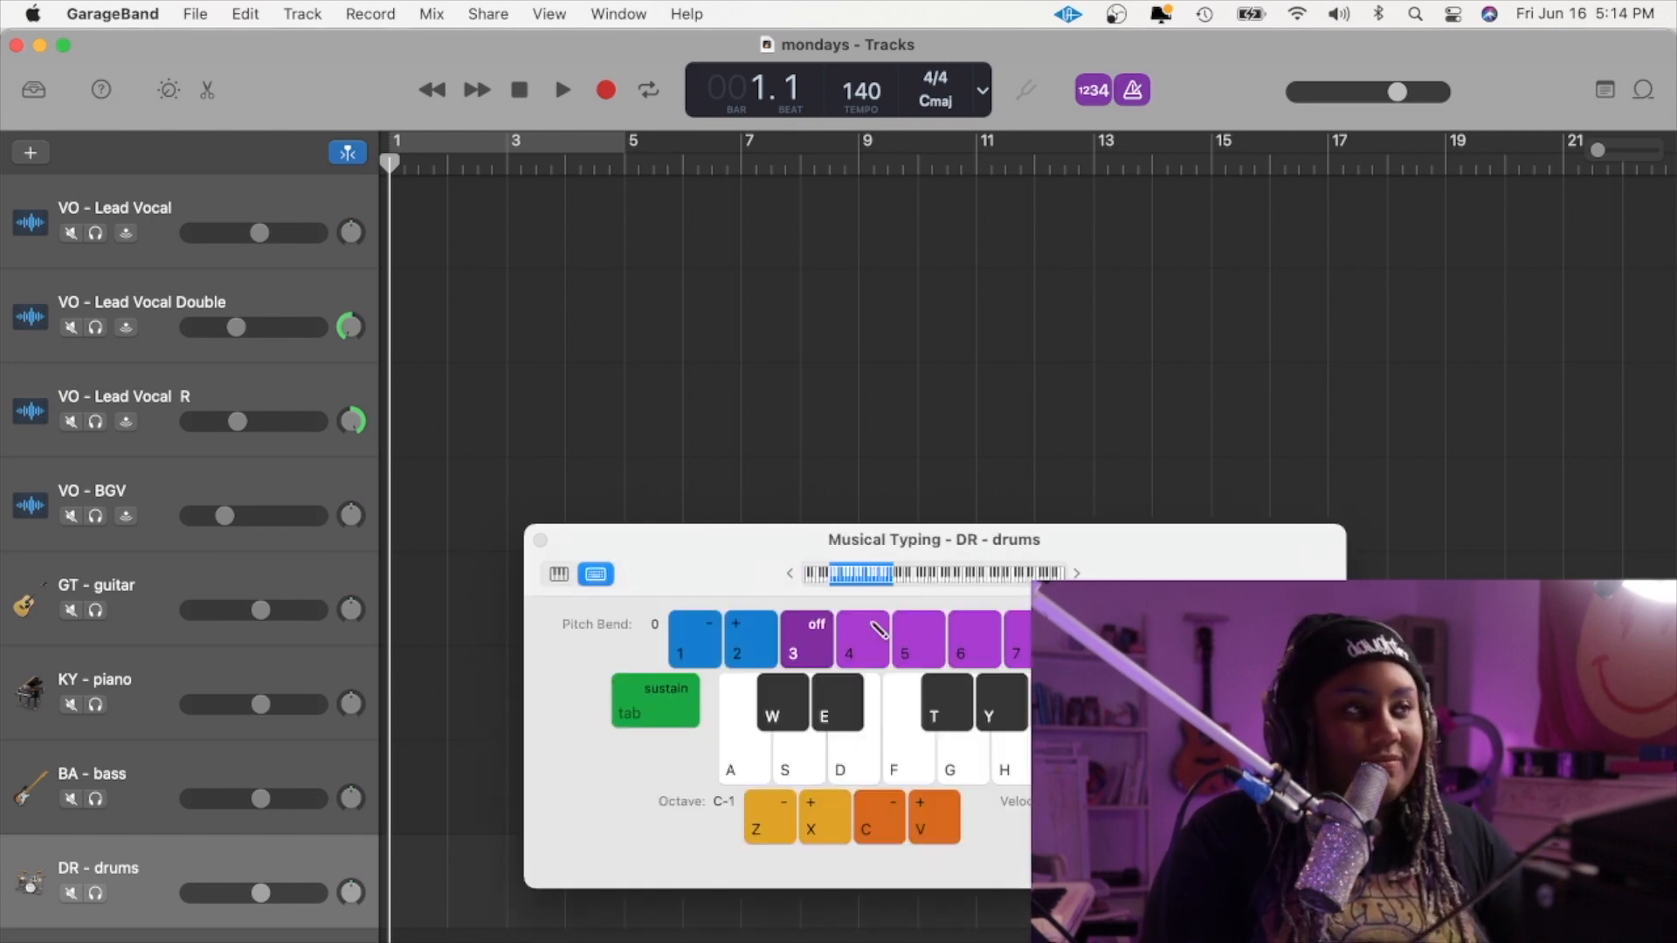
pyautogui.moveTo(852, 534); pyautogui.dragTo(814, 364)
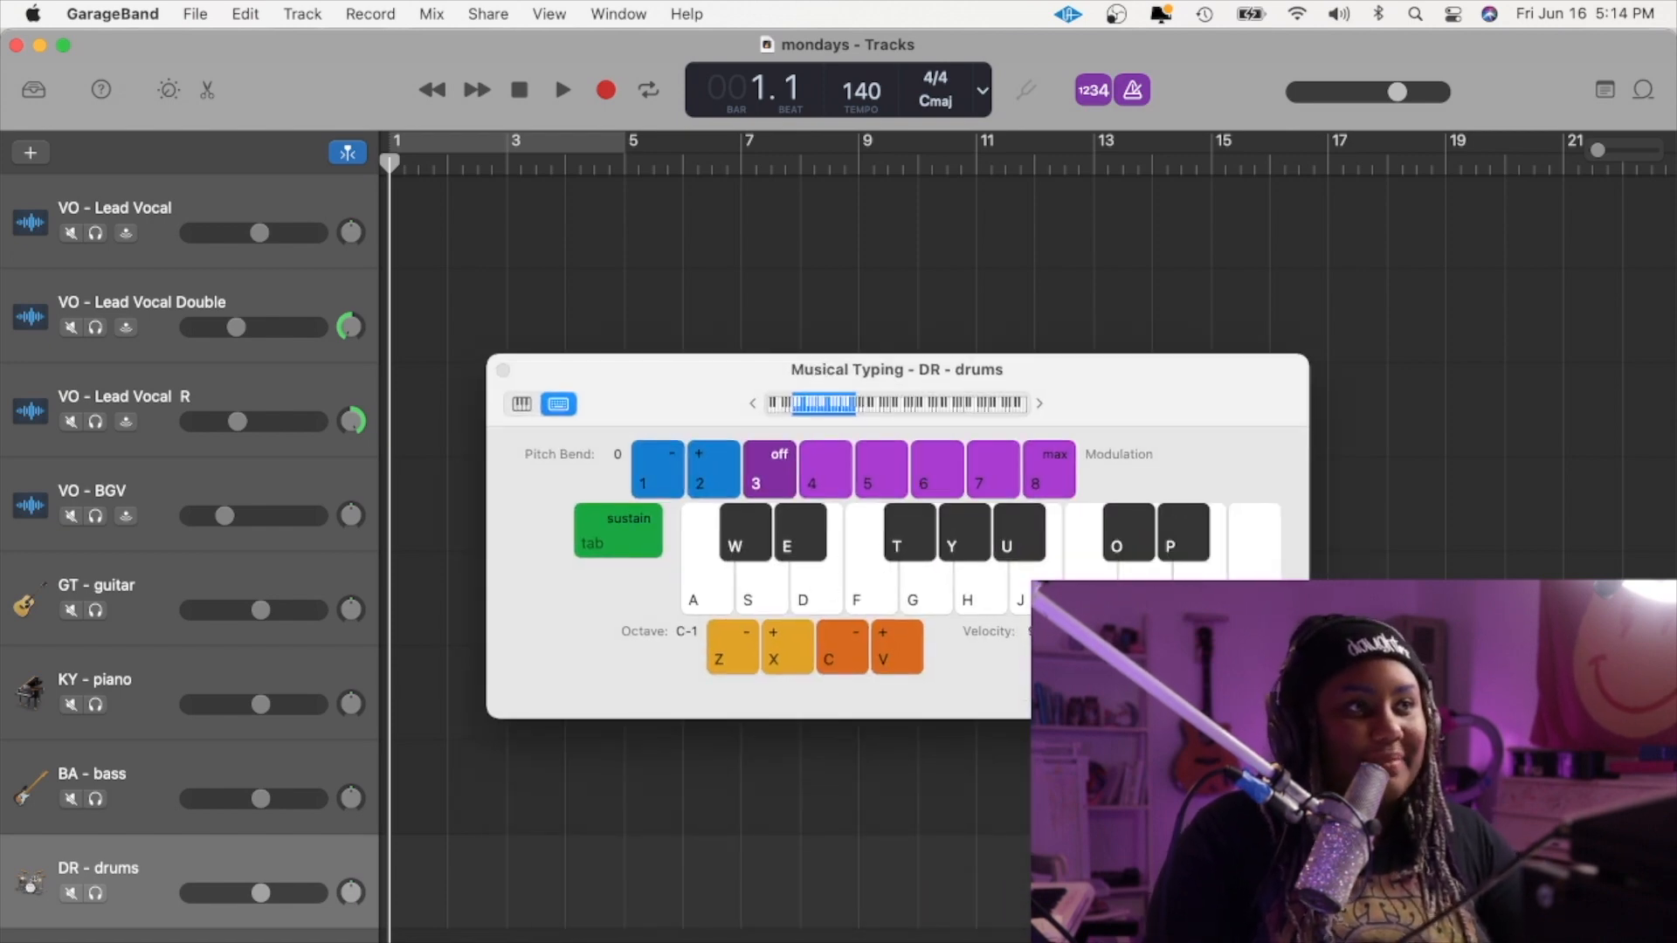
# - Audition the drum sounds in octaves C1, C0 and C-1 with Musical Typing
pyautogui.click(861, 404)
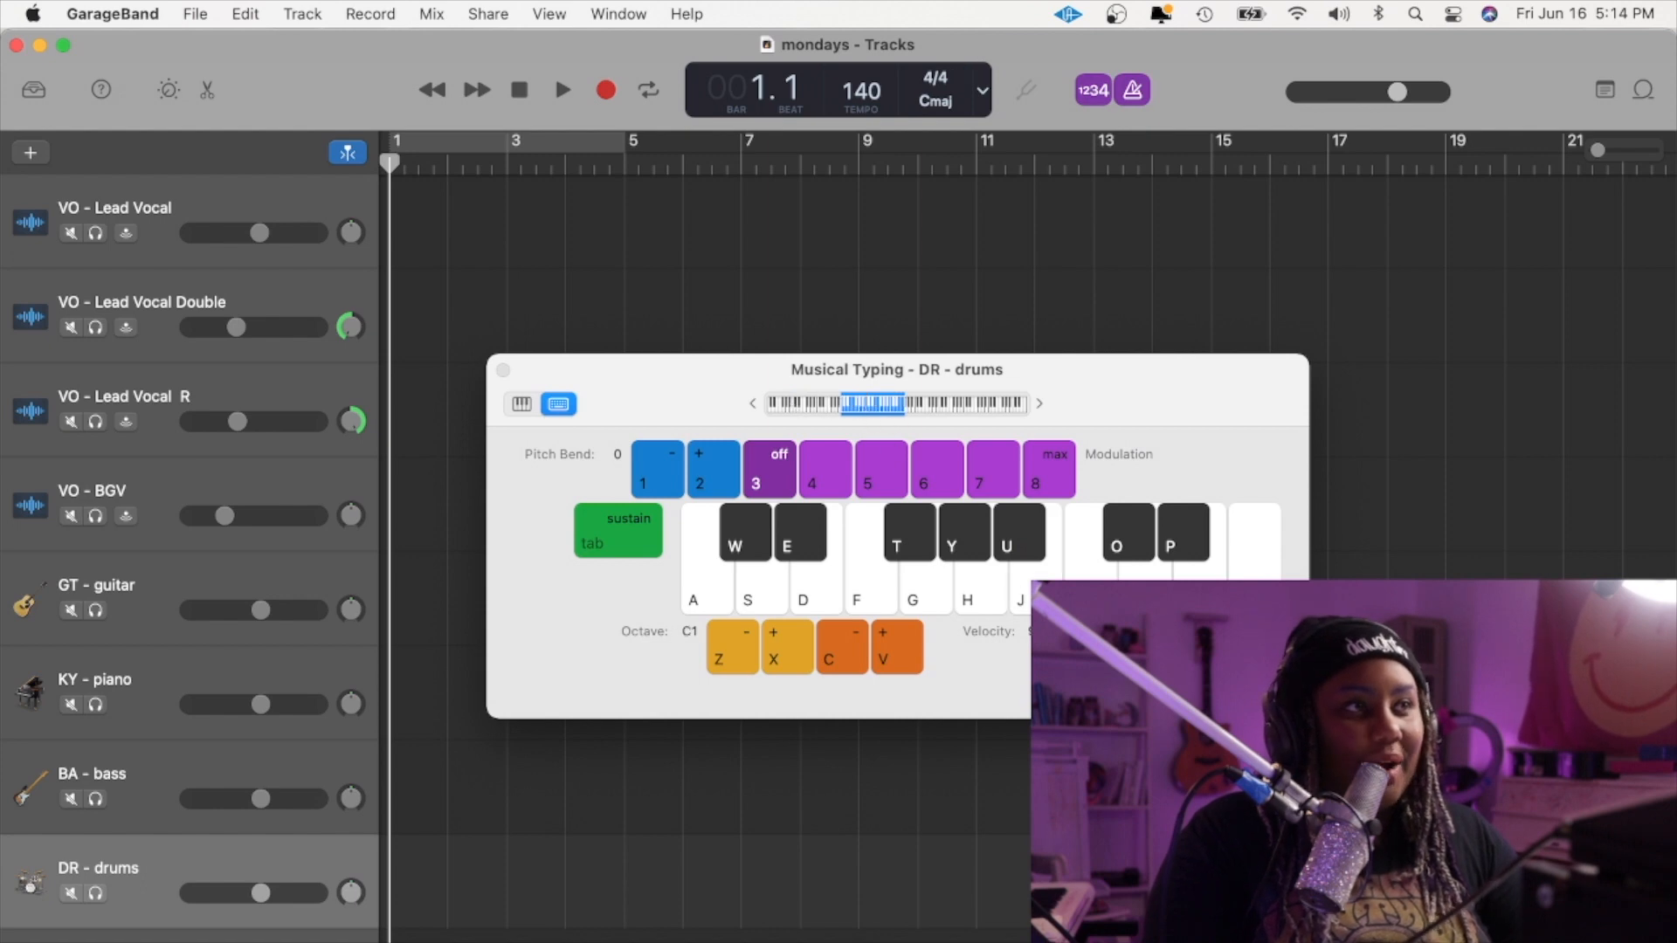
pyautogui.press('a')
pyautogui.click(854, 406)
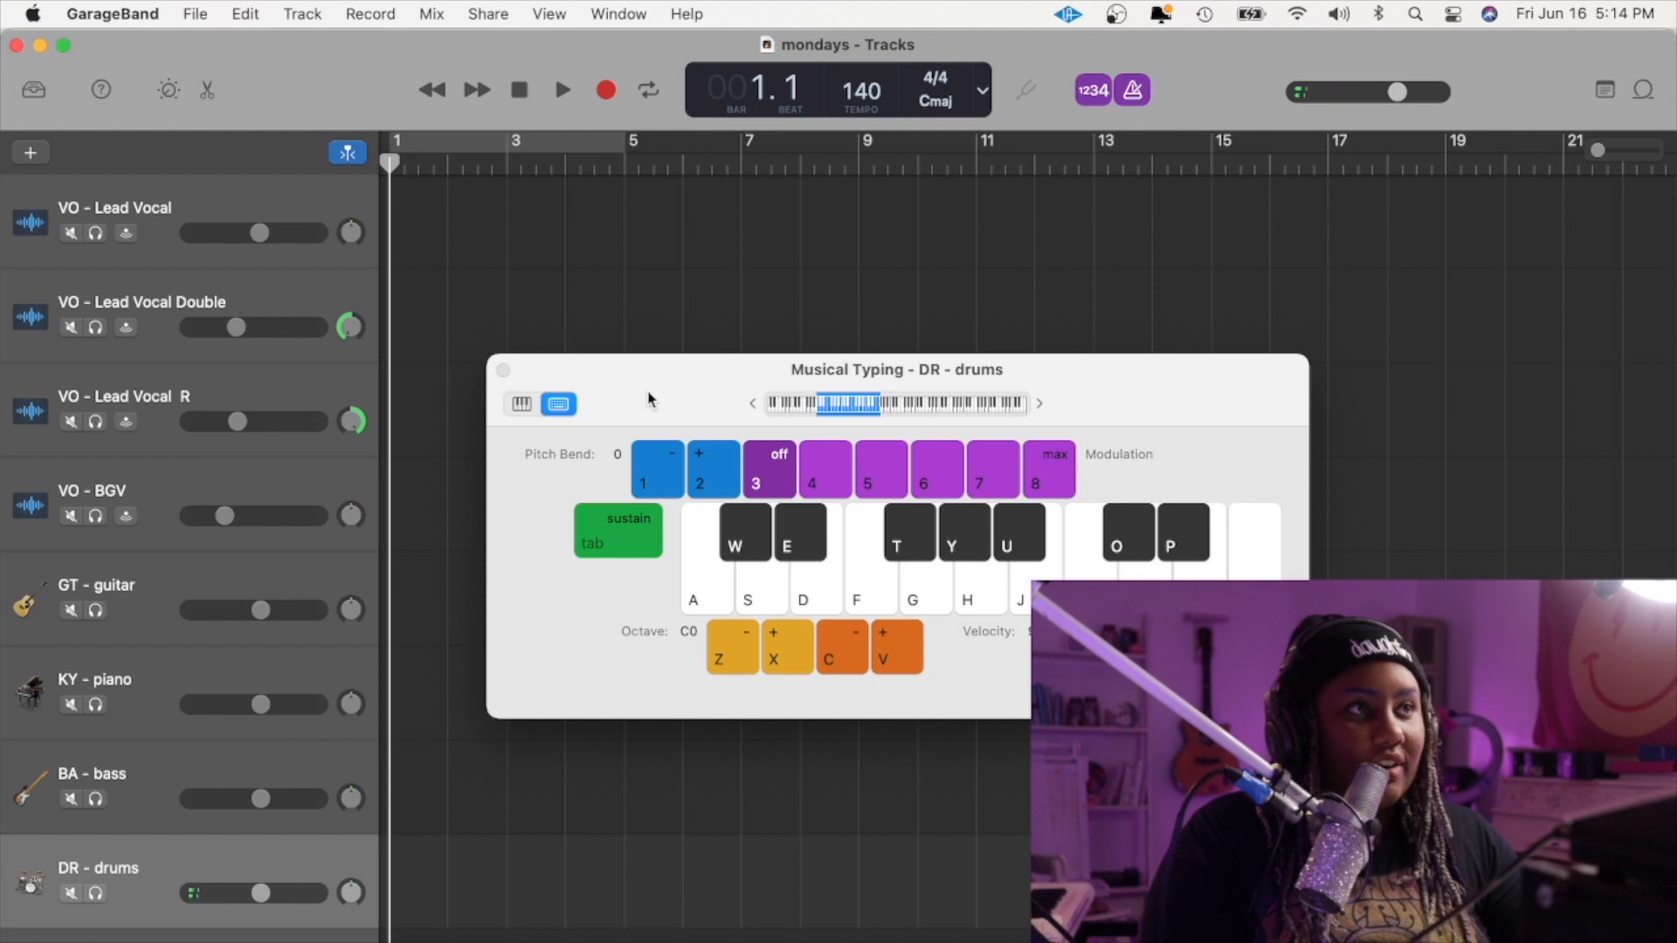
pyautogui.click(734, 664)
pyautogui.press('j')
pyautogui.press('k')
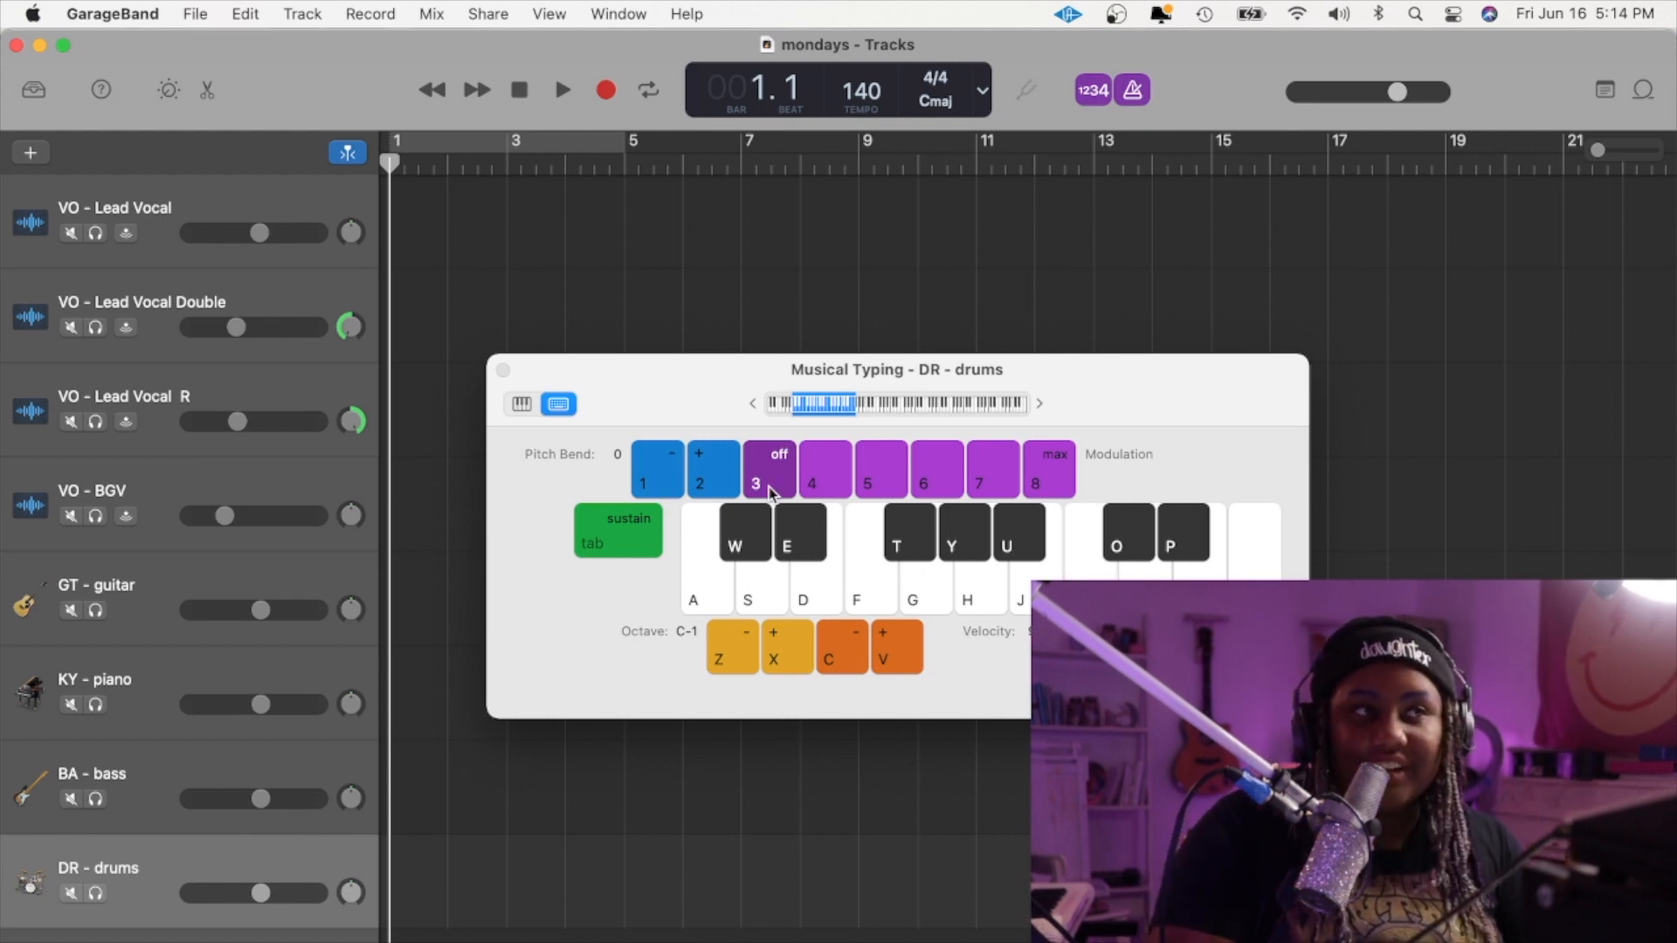
# - Audition drum sounds in the highest octave, C6, and in the lowest octave, C-2
pyautogui.click(1008, 403)
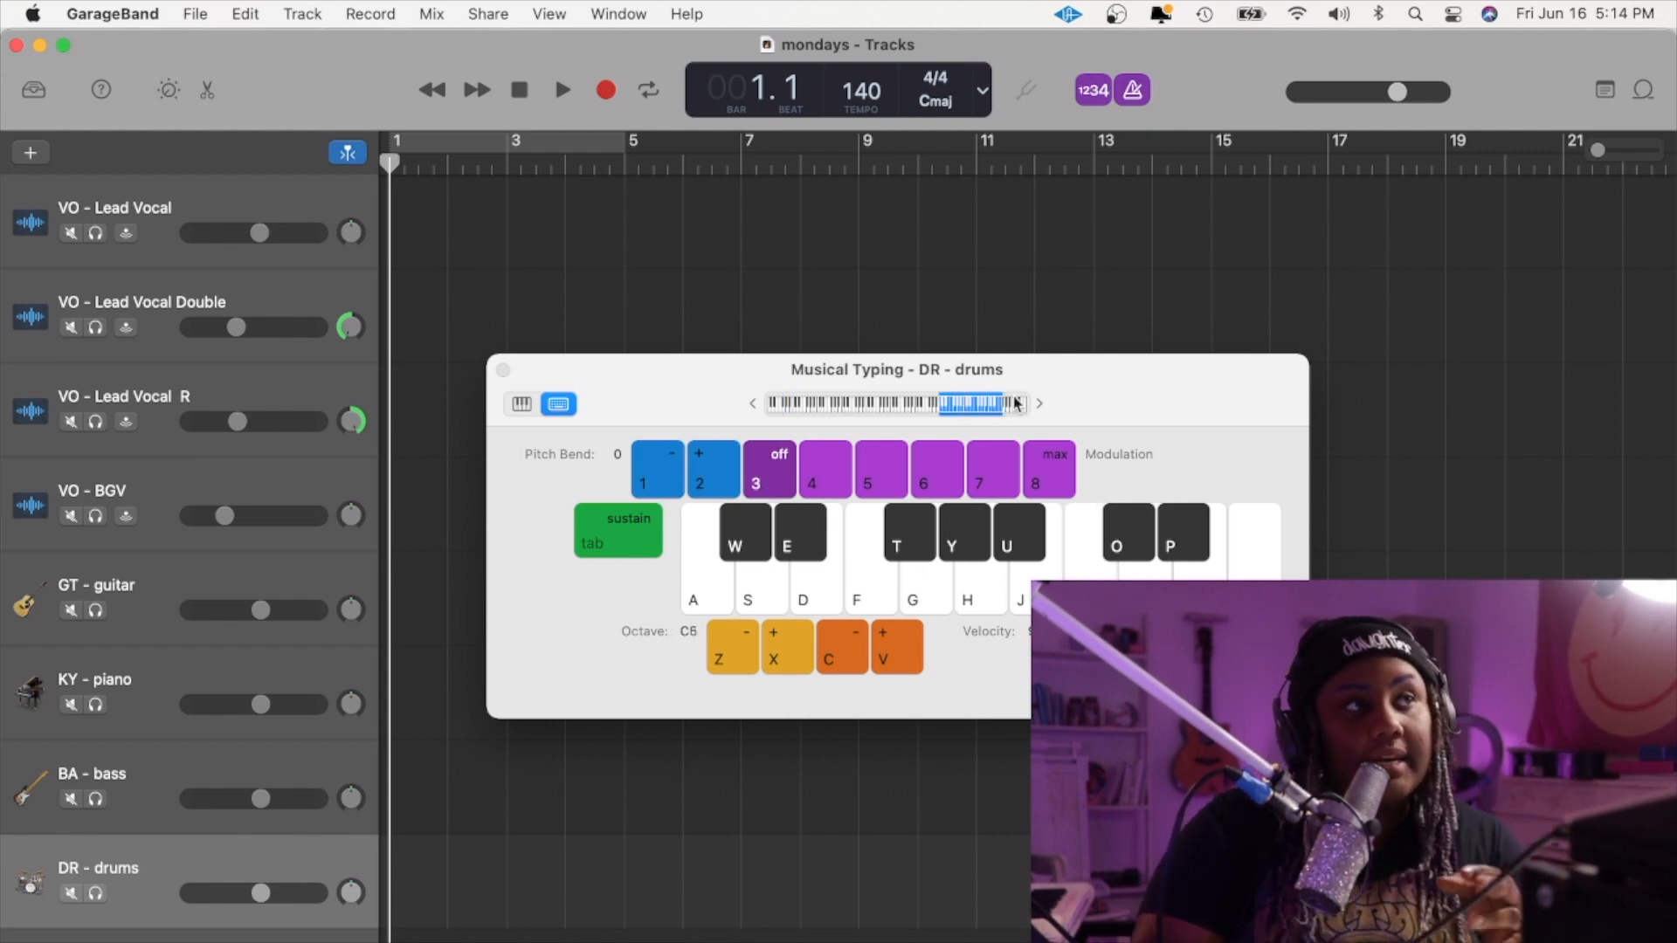
pyautogui.click(1017, 403)
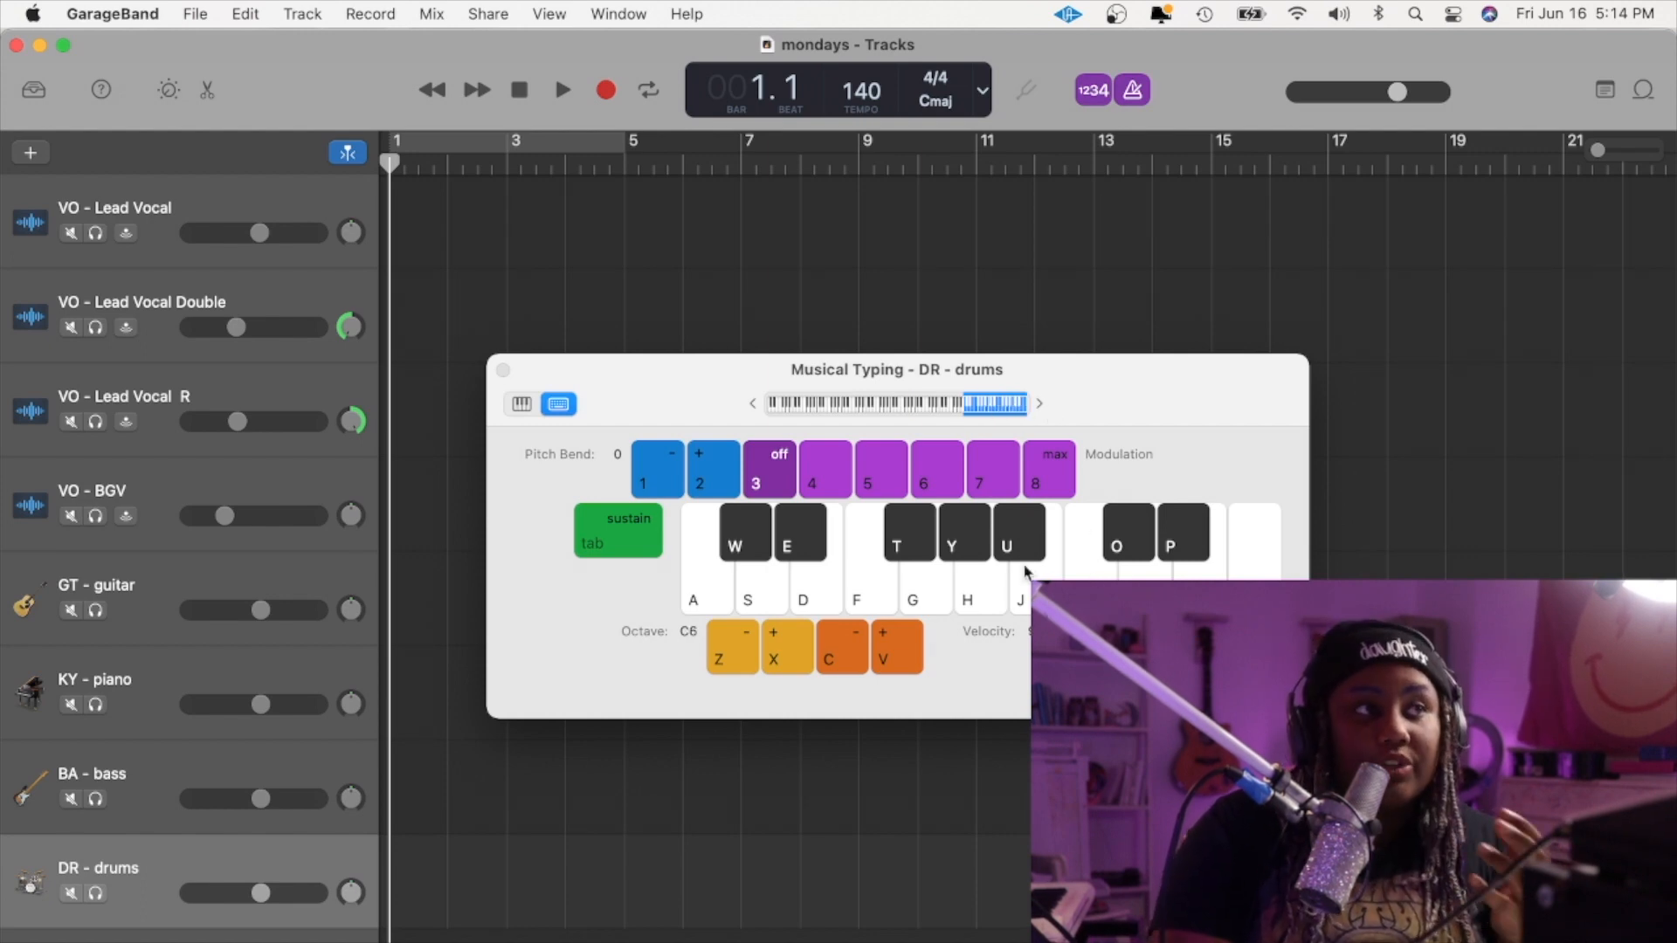
pyautogui.click(831, 600)
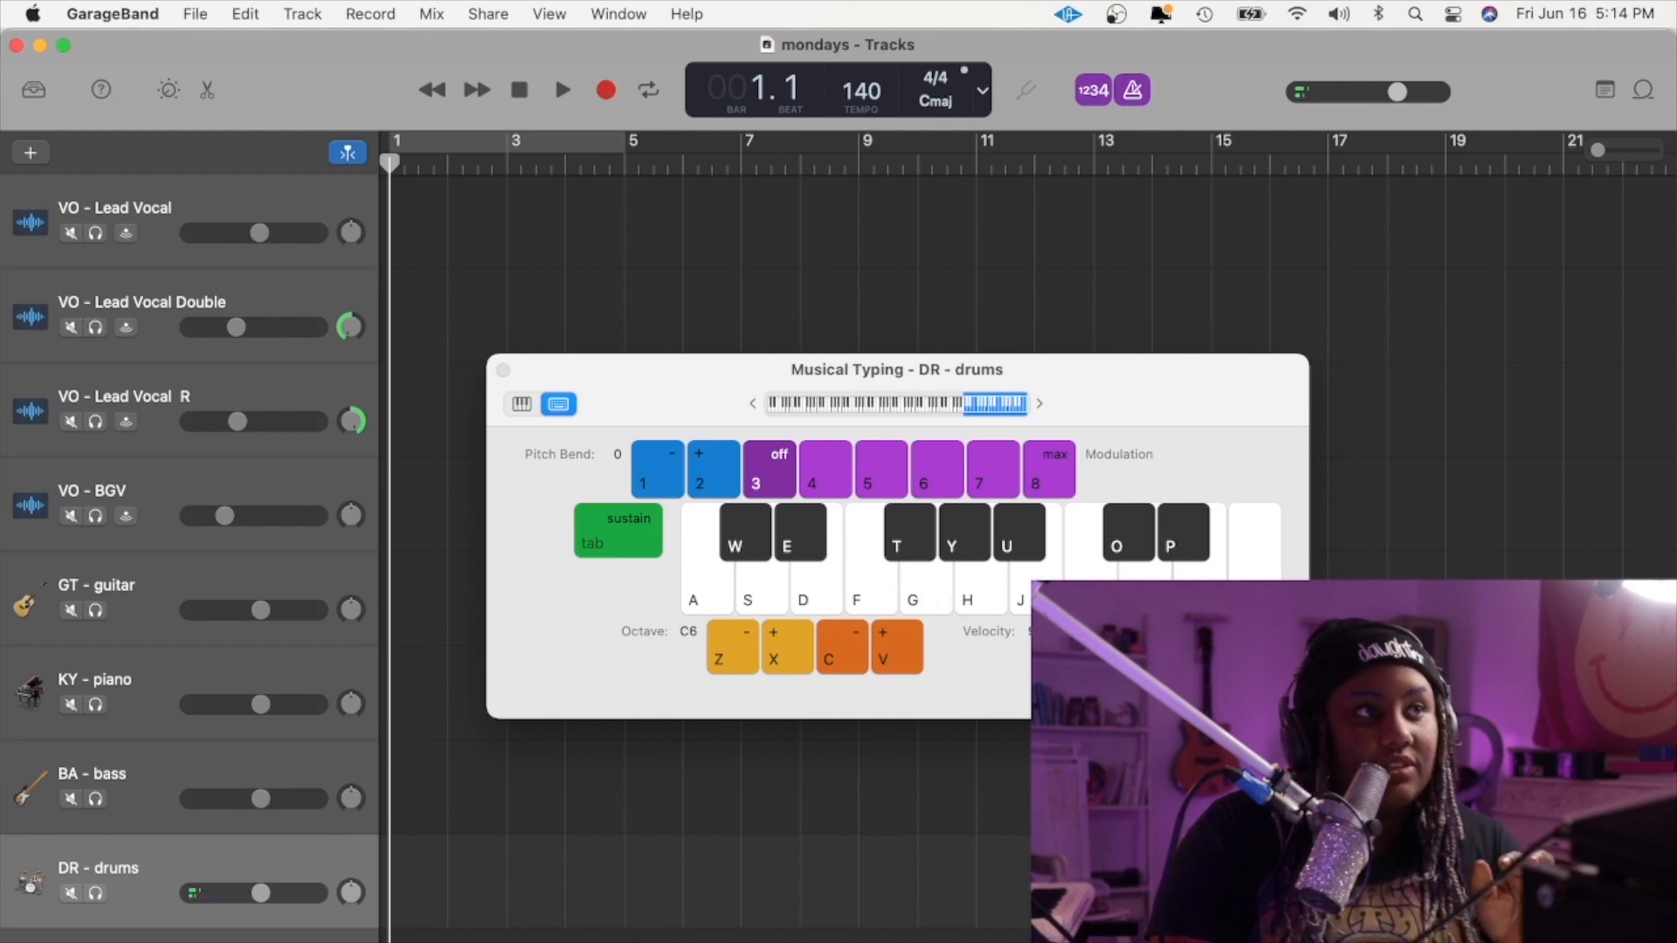
pyautogui.click(992, 598)
pyautogui.click(793, 407)
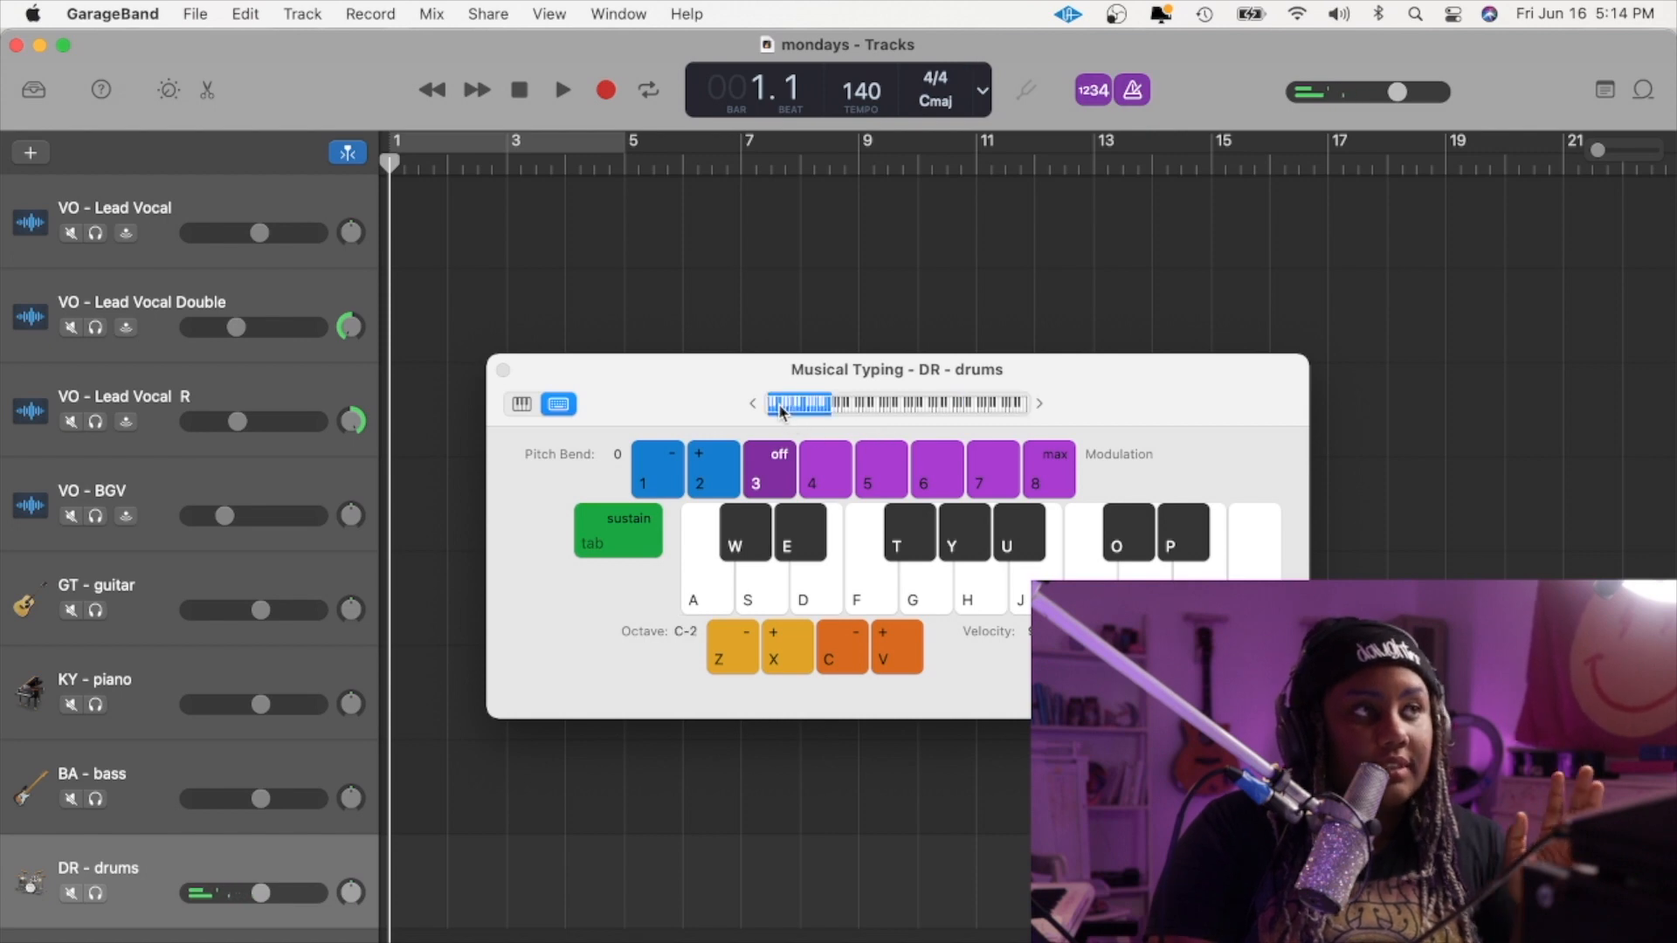
pyautogui.click(940, 594)
pyautogui.click(1079, 602)
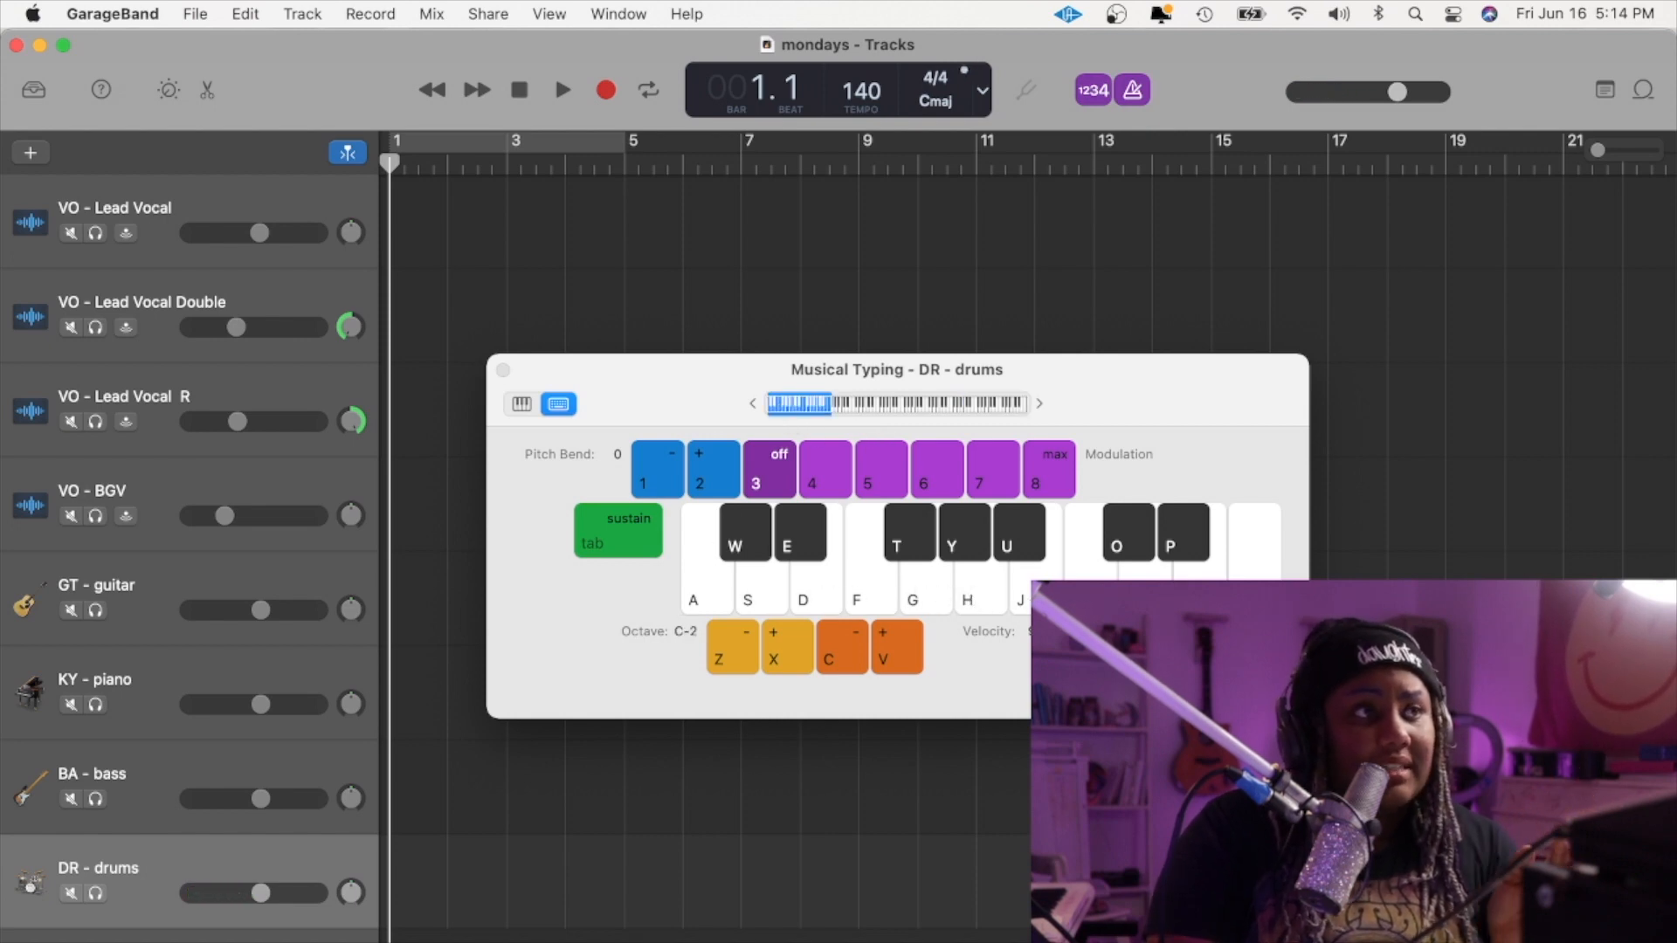
# - Raise the Musical Typing octave to C0 and try out drum sounds there
pyautogui.click(792, 664)
pyautogui.click(792, 663)
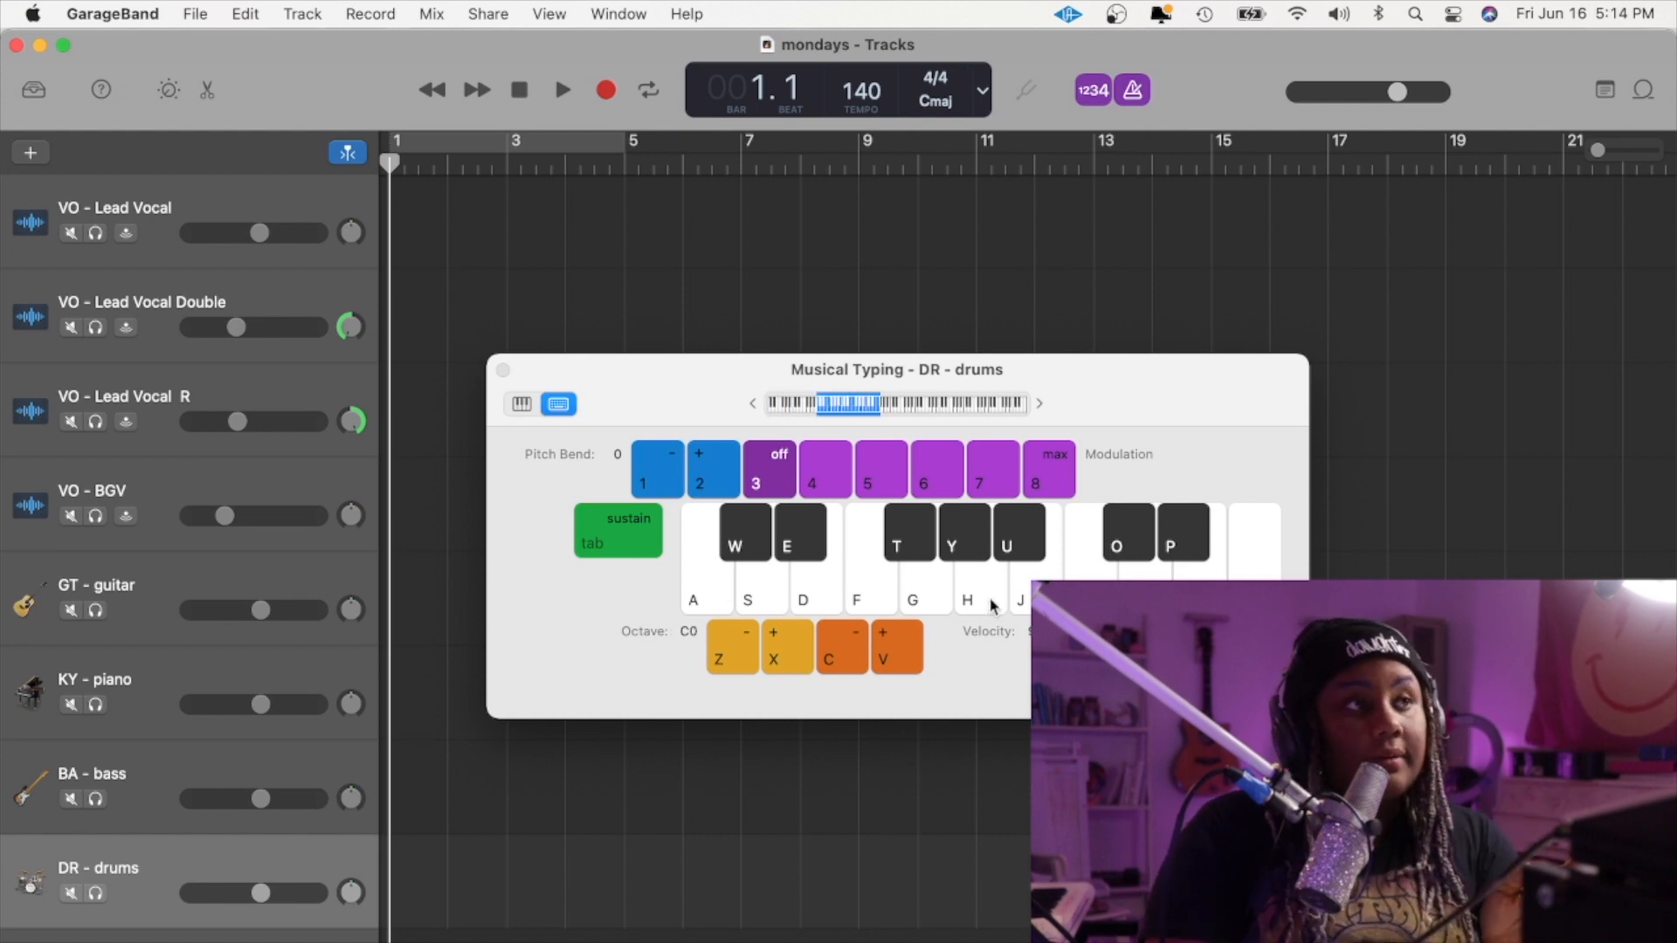
pyautogui.click(1024, 602)
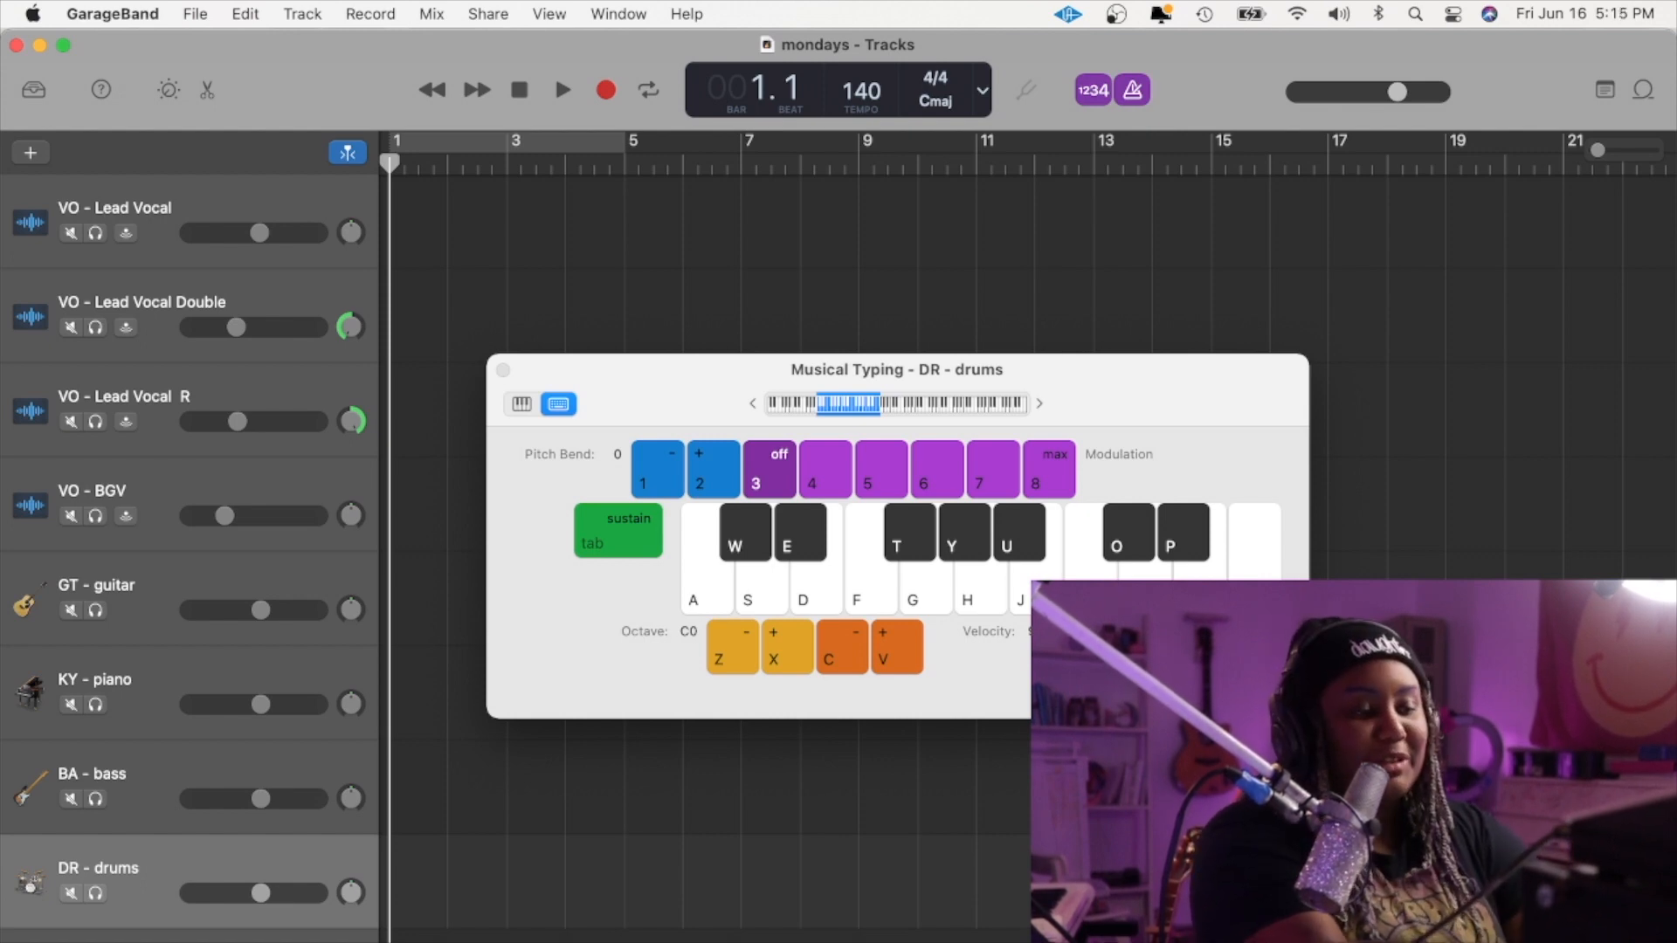
pyautogui.press('k')
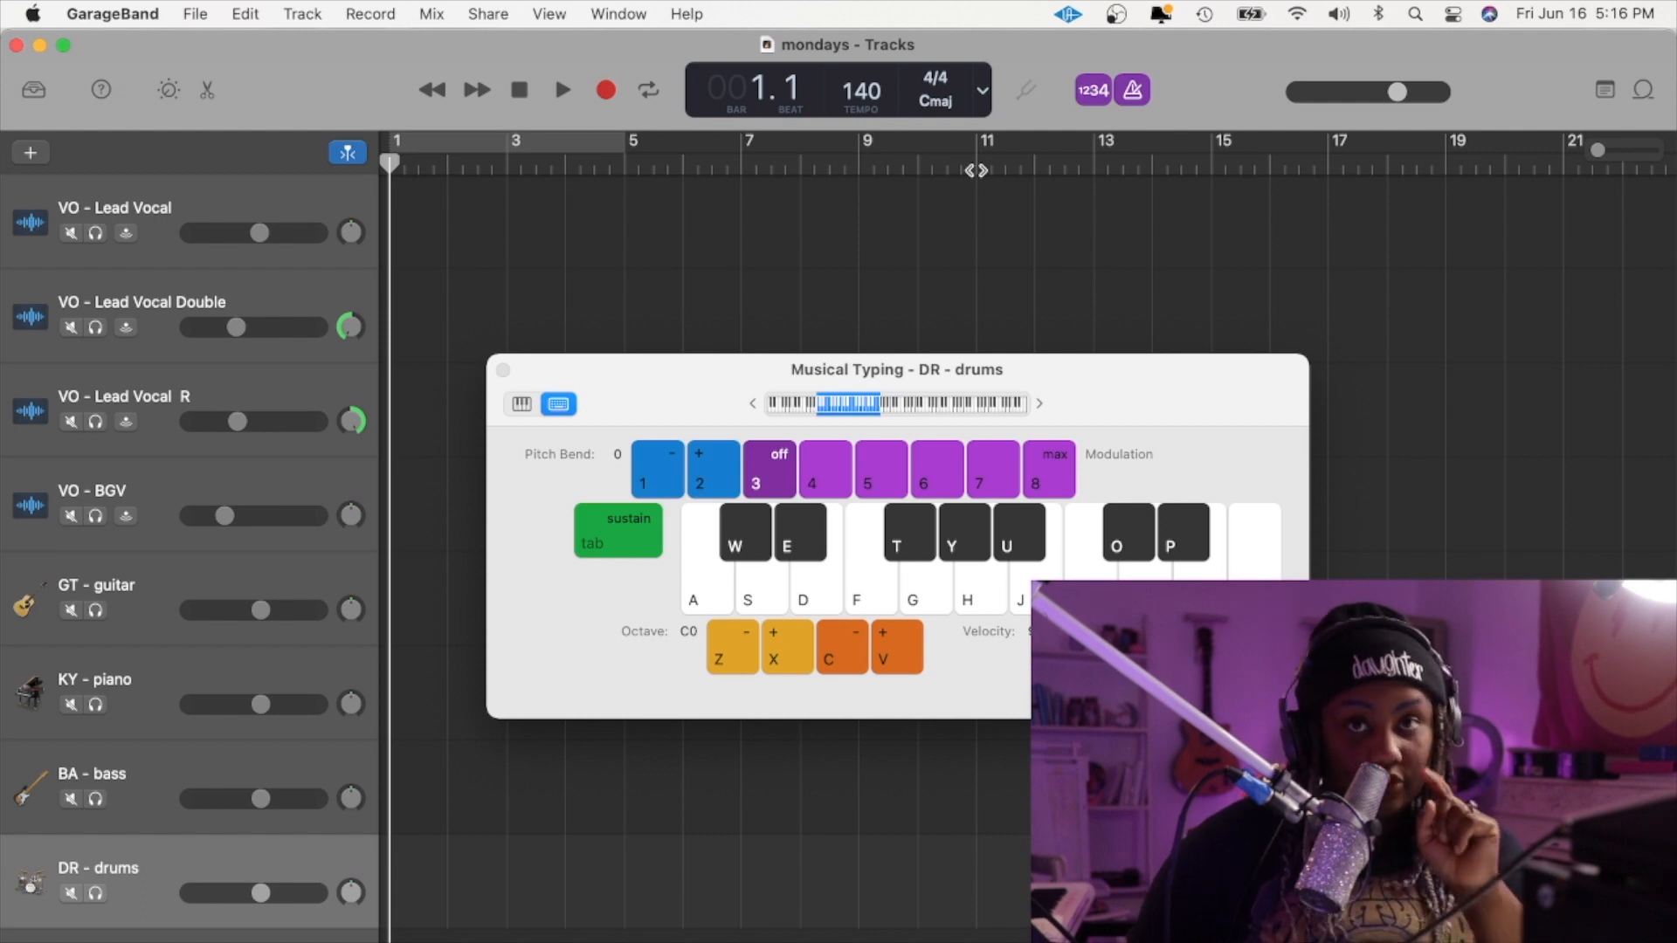
# - Look through the major and minor key signatures available for the project, leaving the list without choosing one
pyautogui.click(940, 105)
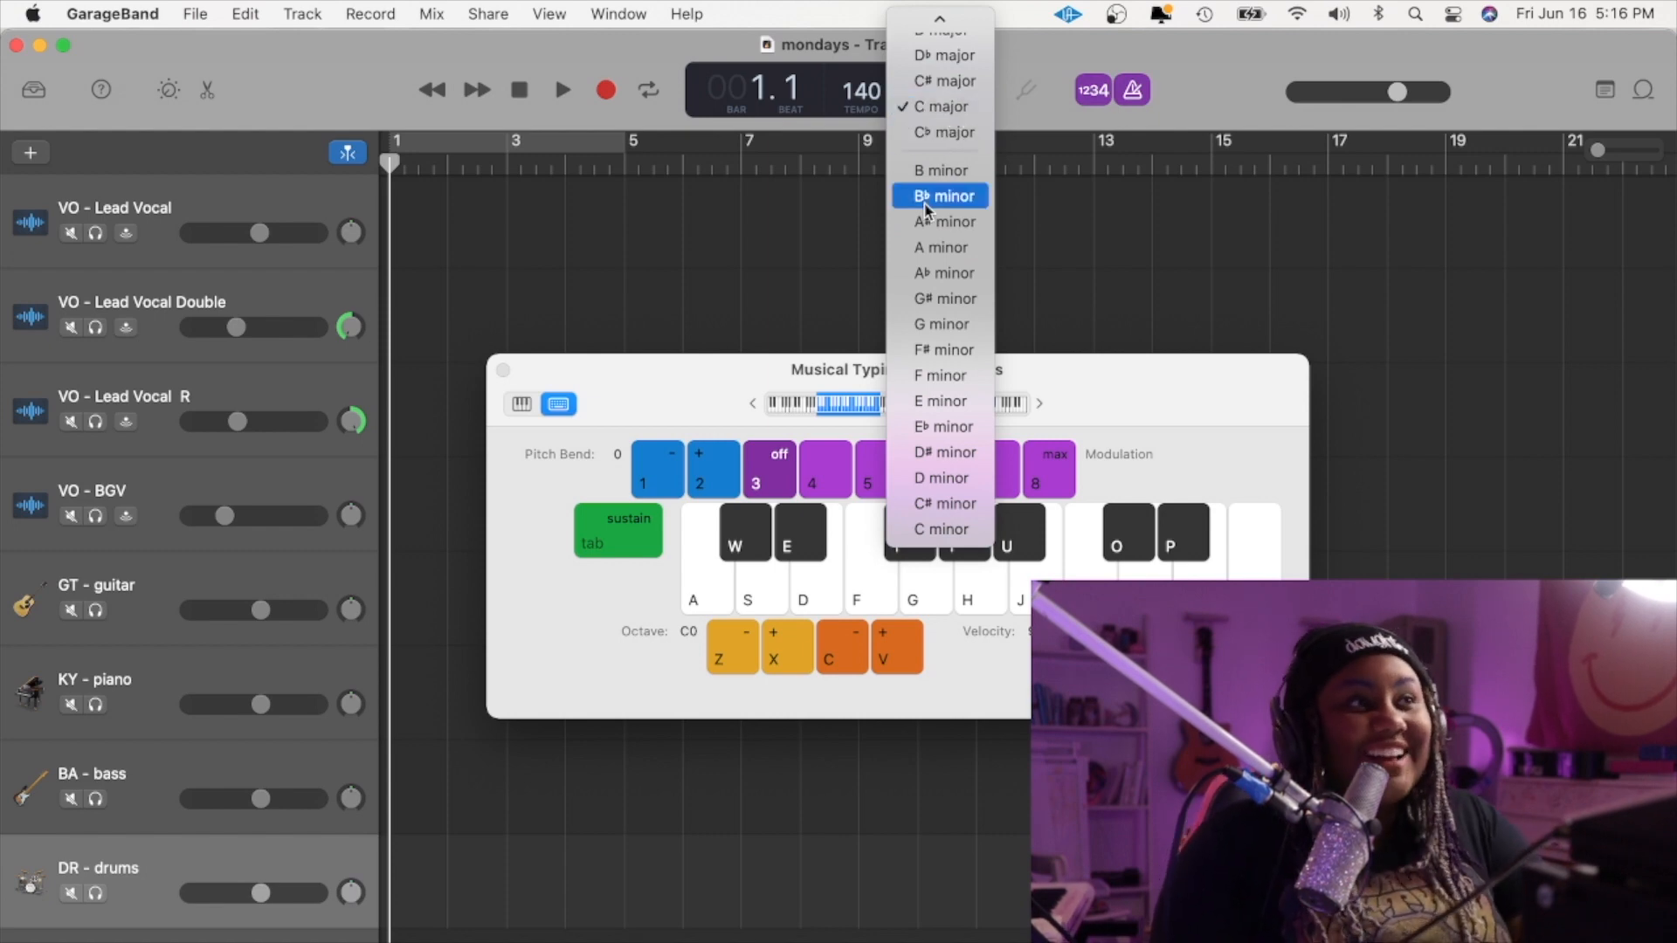
pyautogui.scroll(5, 927, 209)
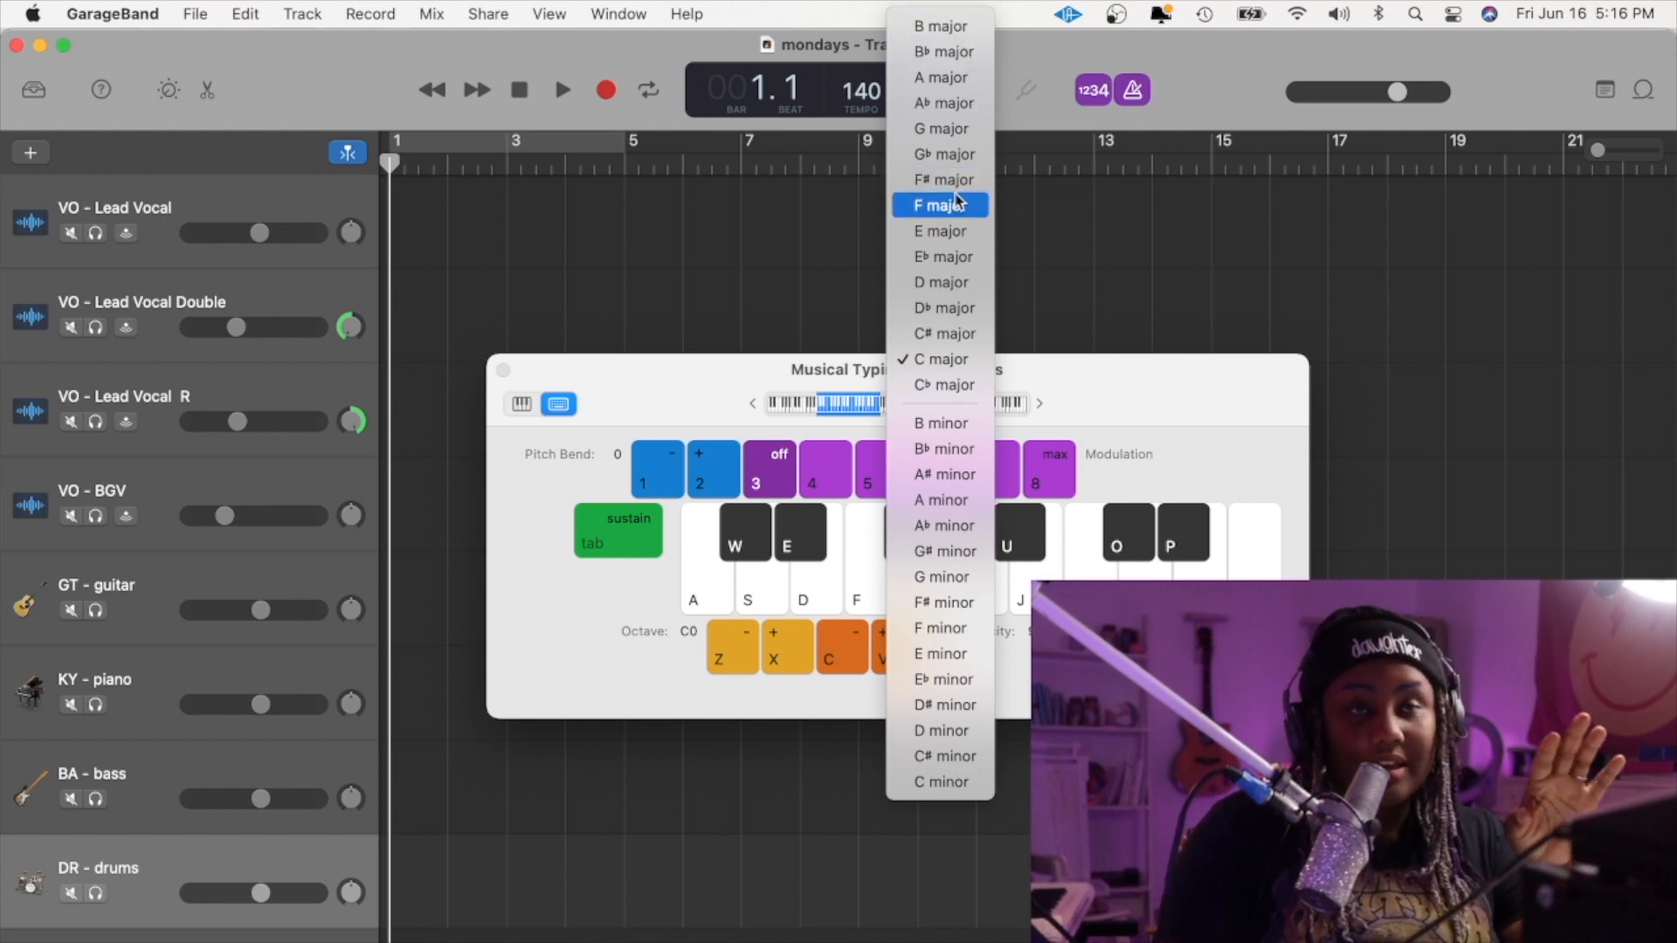
pyautogui.click(1052, 55)
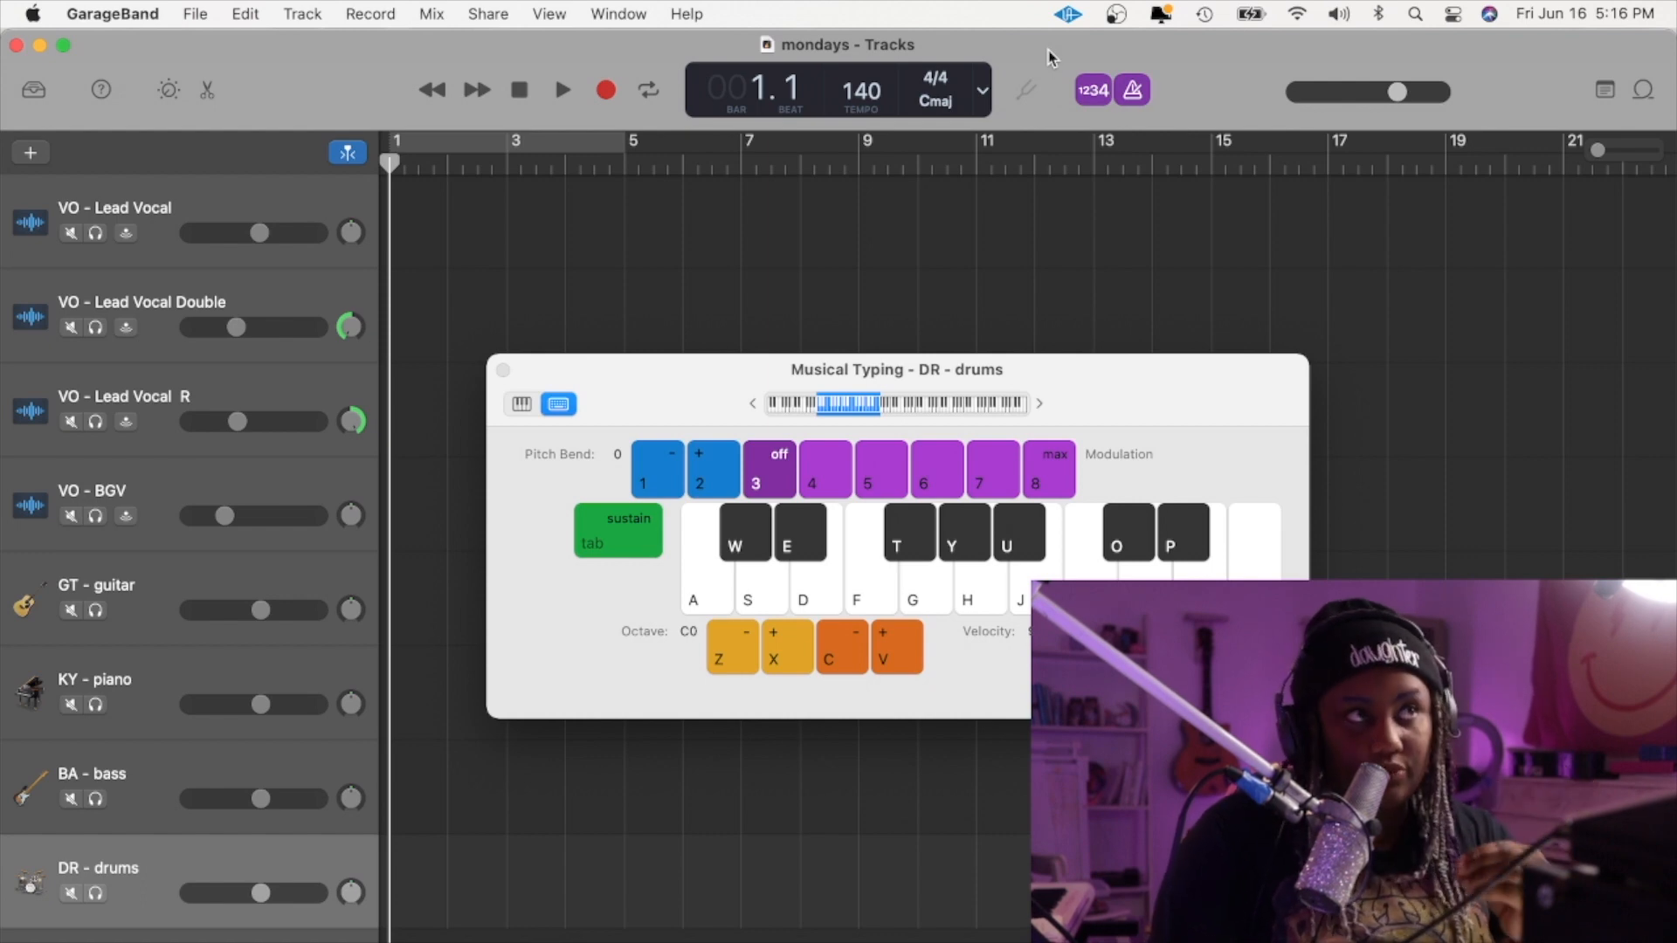
# - Set the transport display to Beats & Time, try moving the playhead, and return it to the start of bar 1
pyautogui.click(984, 96)
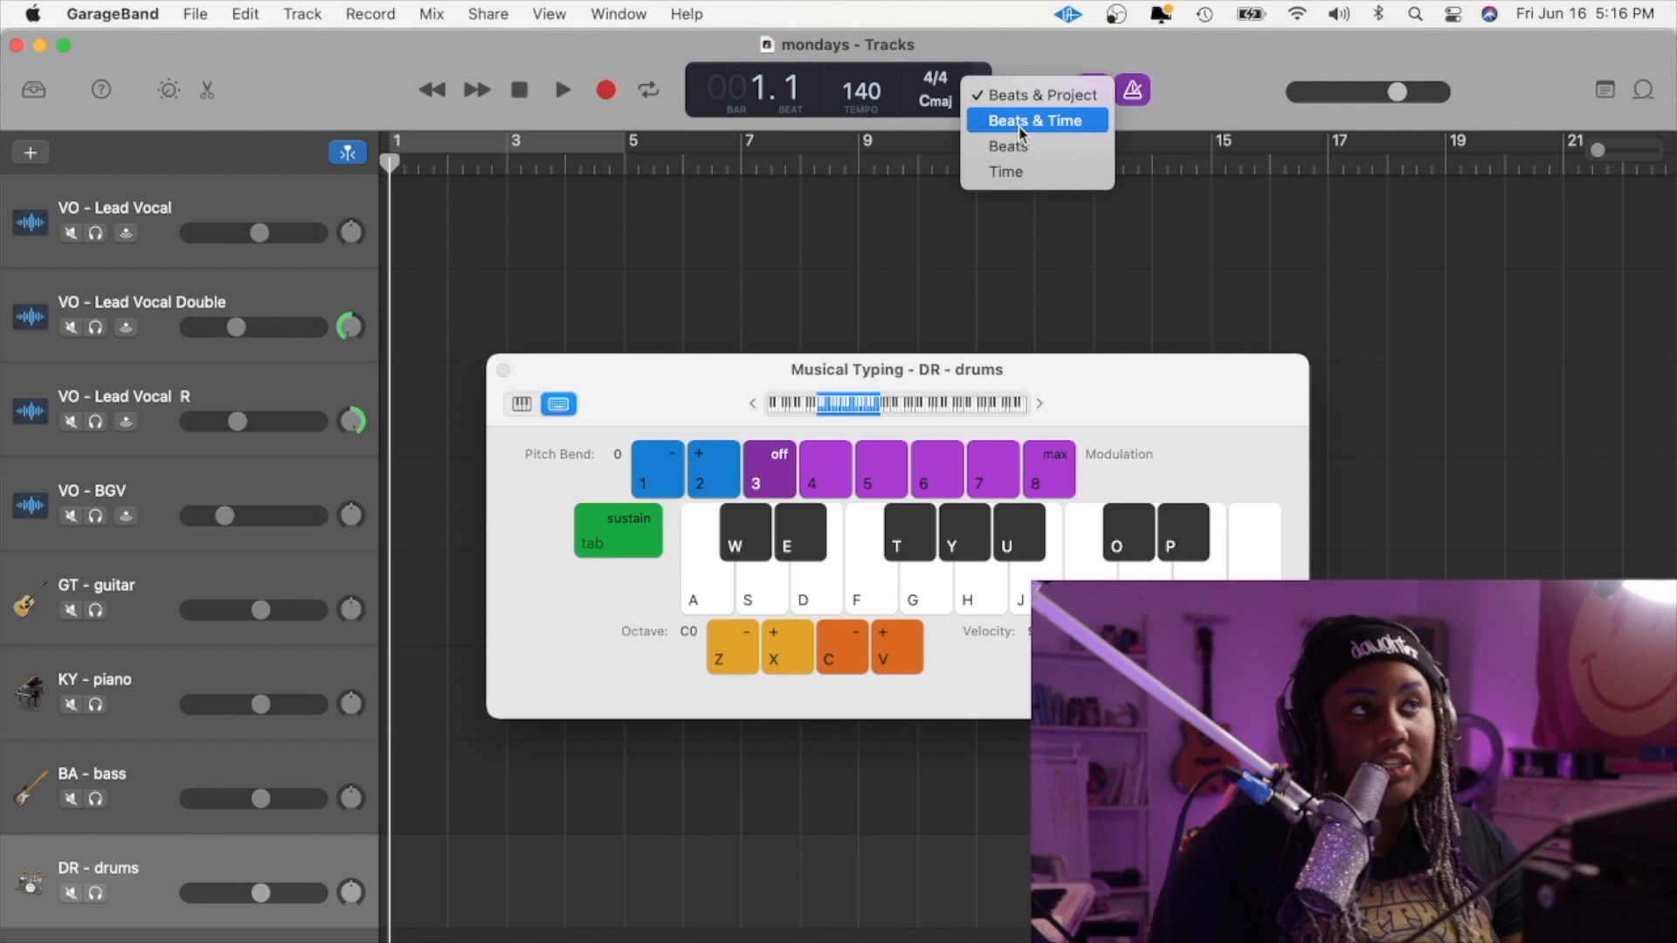
pyautogui.click(1020, 121)
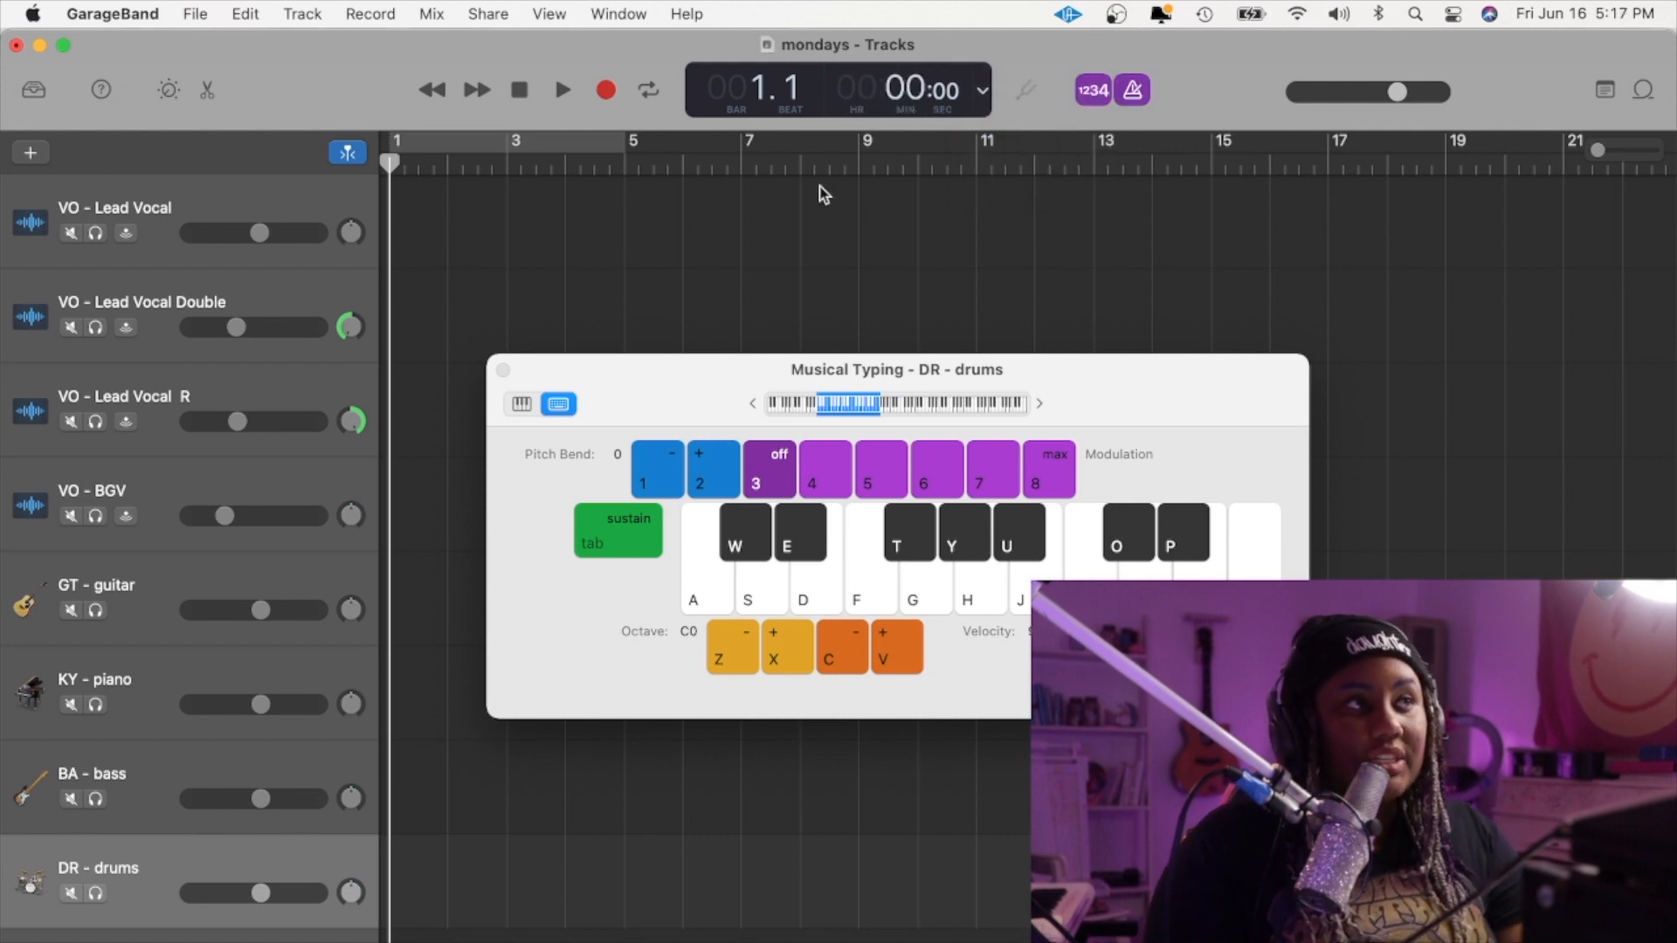
pyautogui.click(478, 162)
pyautogui.moveTo(478, 163); pyautogui.dragTo(391, 188)
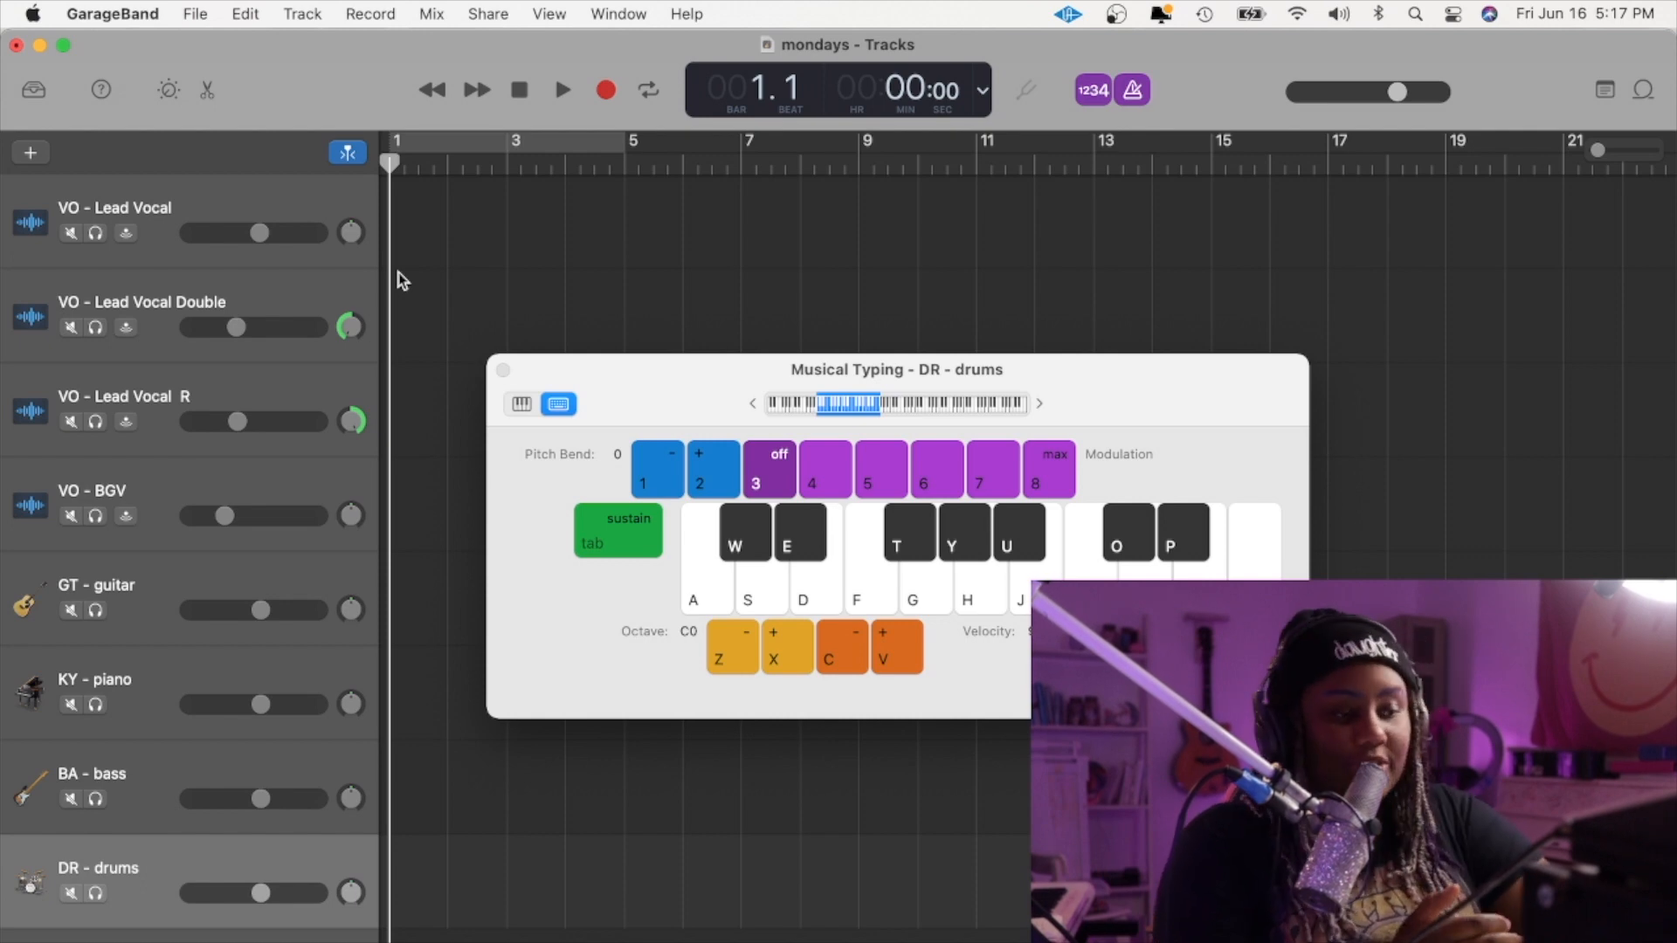
# - Record a drum pattern alternating two drum sounds on the drums track, from bar 1 to nearly bar 5
pyautogui.press('k')
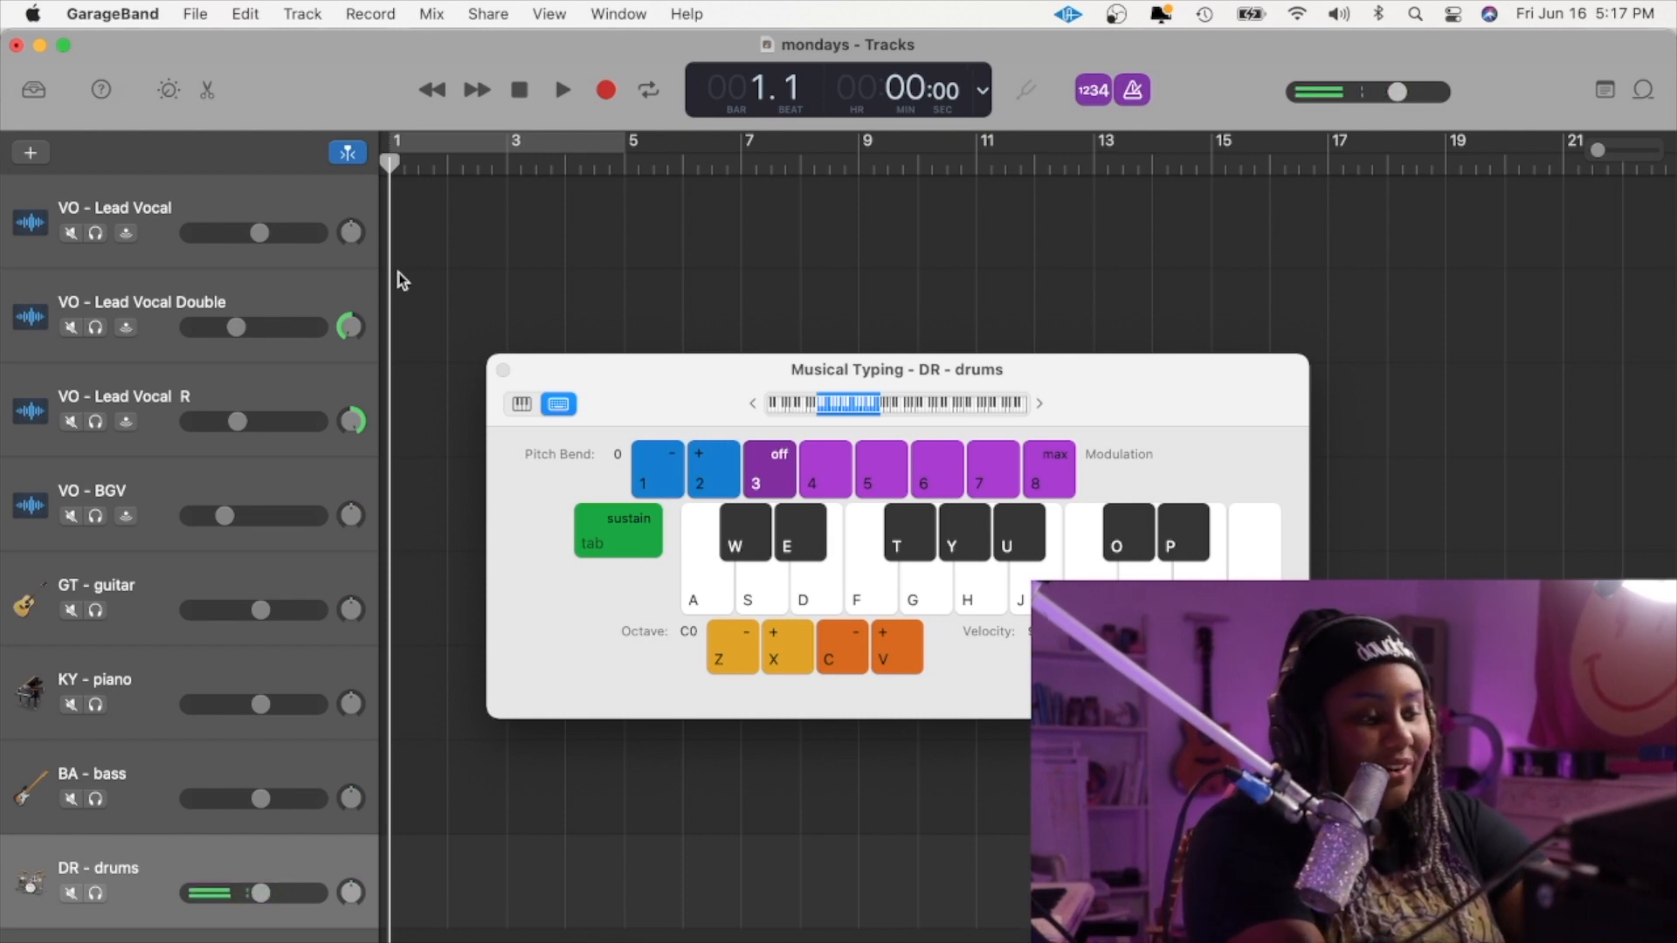
pyautogui.press('r')
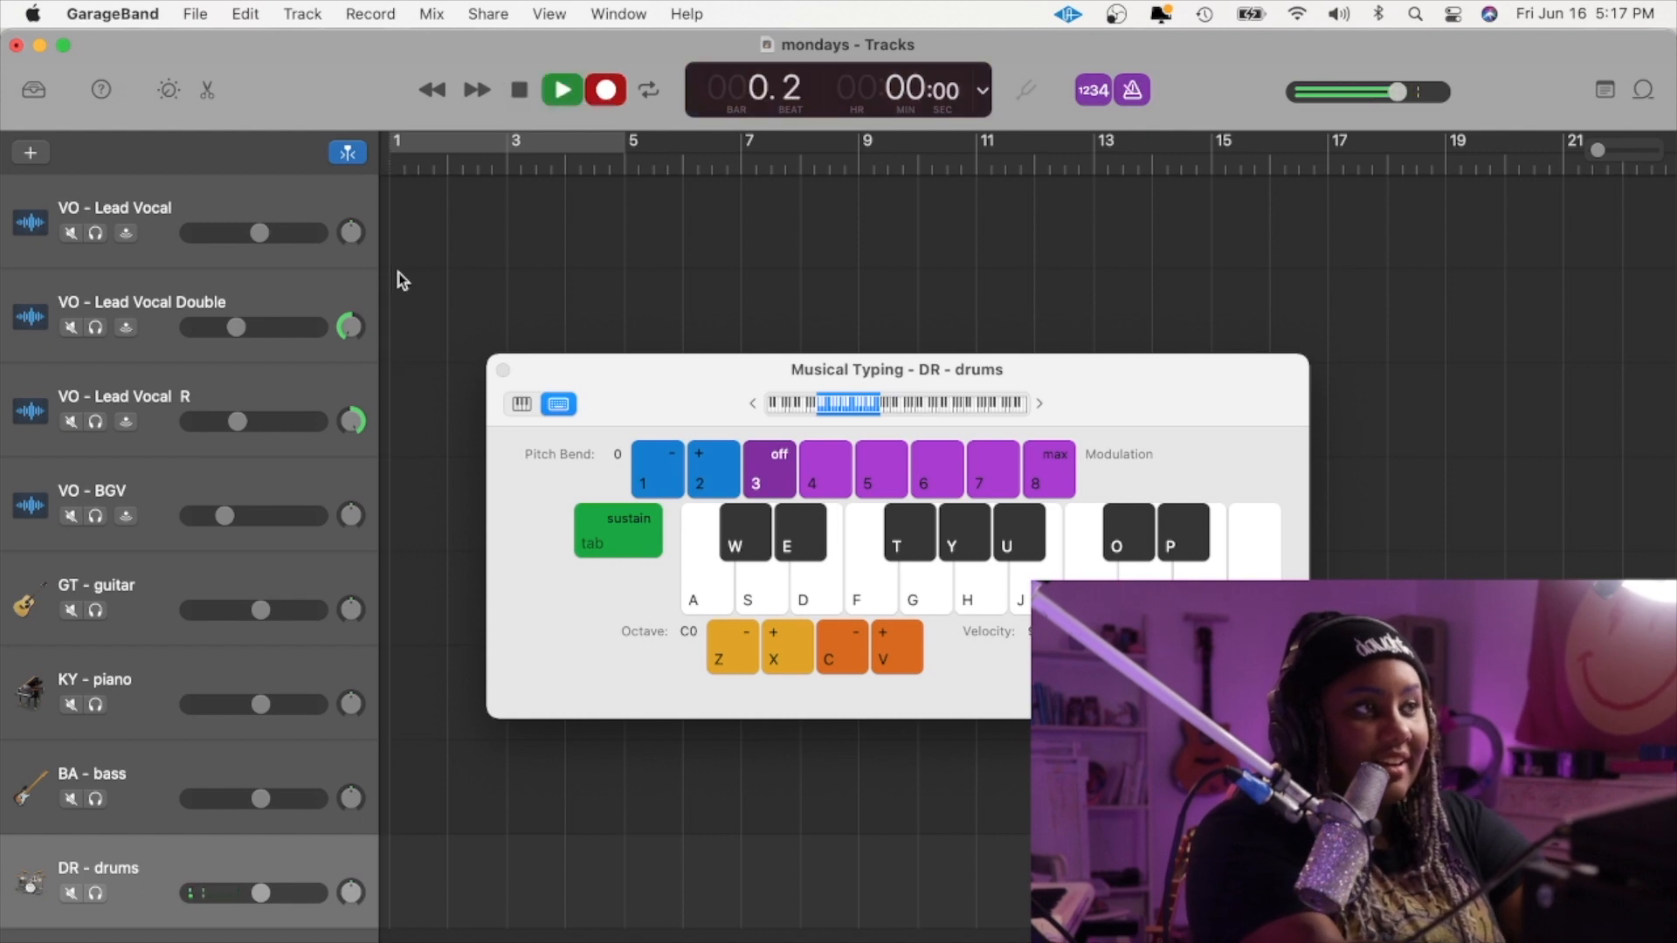
pyautogui.press('j')
pyautogui.press('j')
pyautogui.press('p')
pyautogui.press('j')
pyautogui.press('p')
pyautogui.press('j')
pyautogui.press('p')
pyautogui.press('j')
pyautogui.press('p')
pyautogui.press('j')
pyautogui.press('p')
pyautogui.press('j')
pyautogui.press('p')
pyautogui.press('j')
pyautogui.press('p')
pyautogui.press('space')
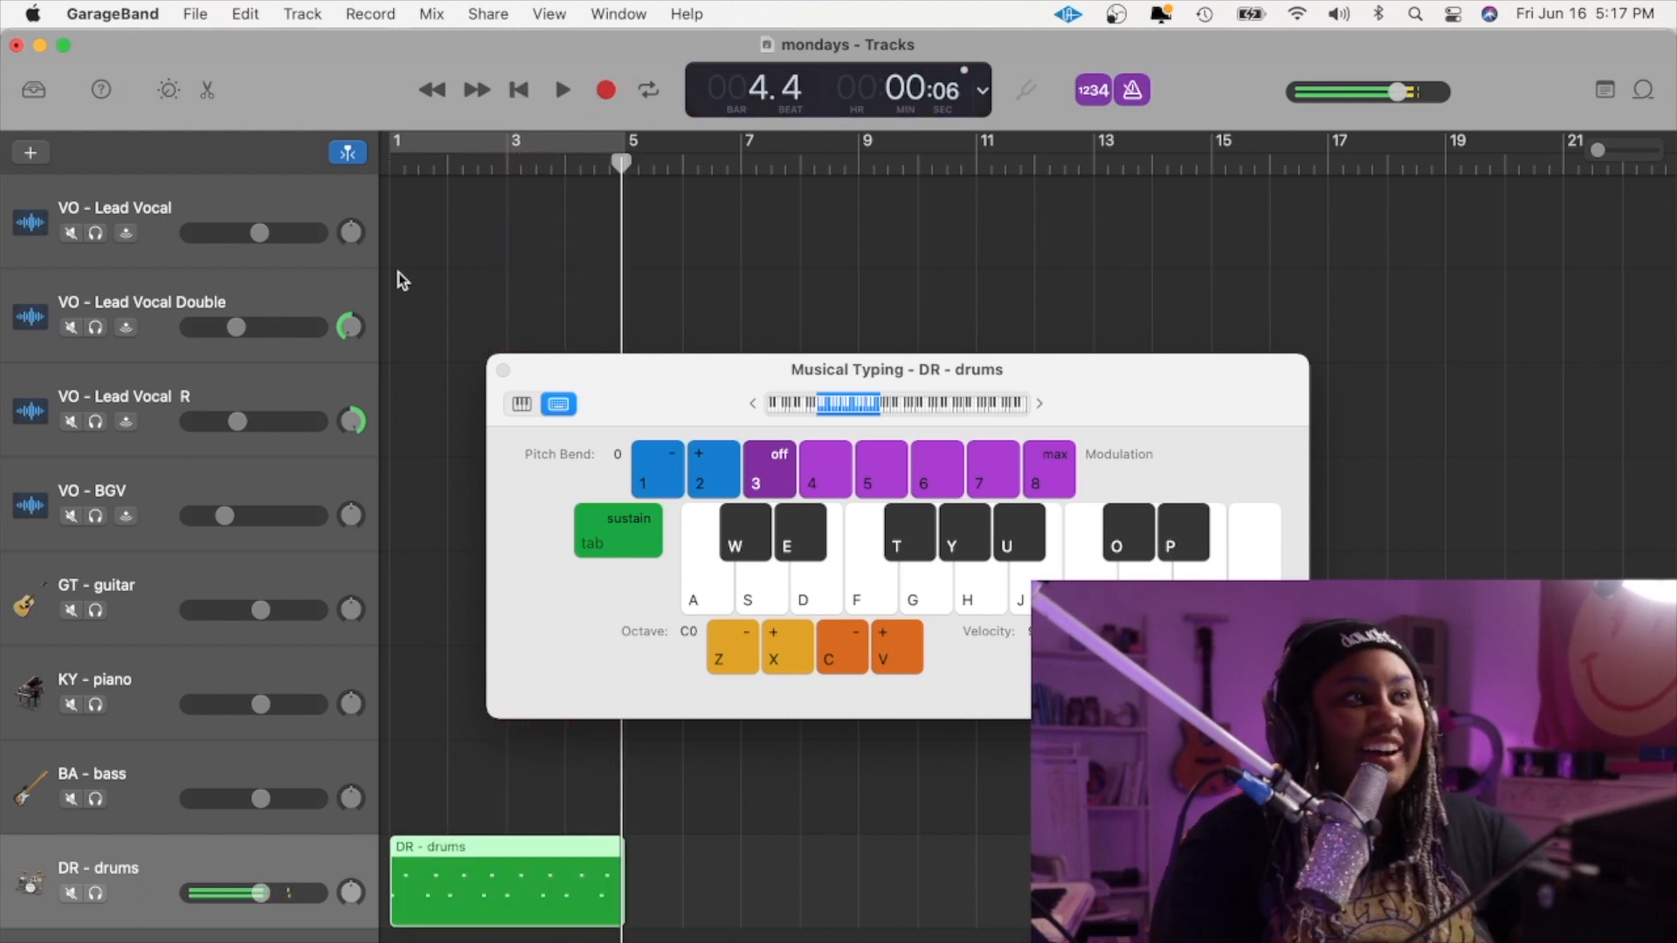
# - Close Musical Typing to clear the view of the recorded drum region in the timeline
pyautogui.press('super+Right')
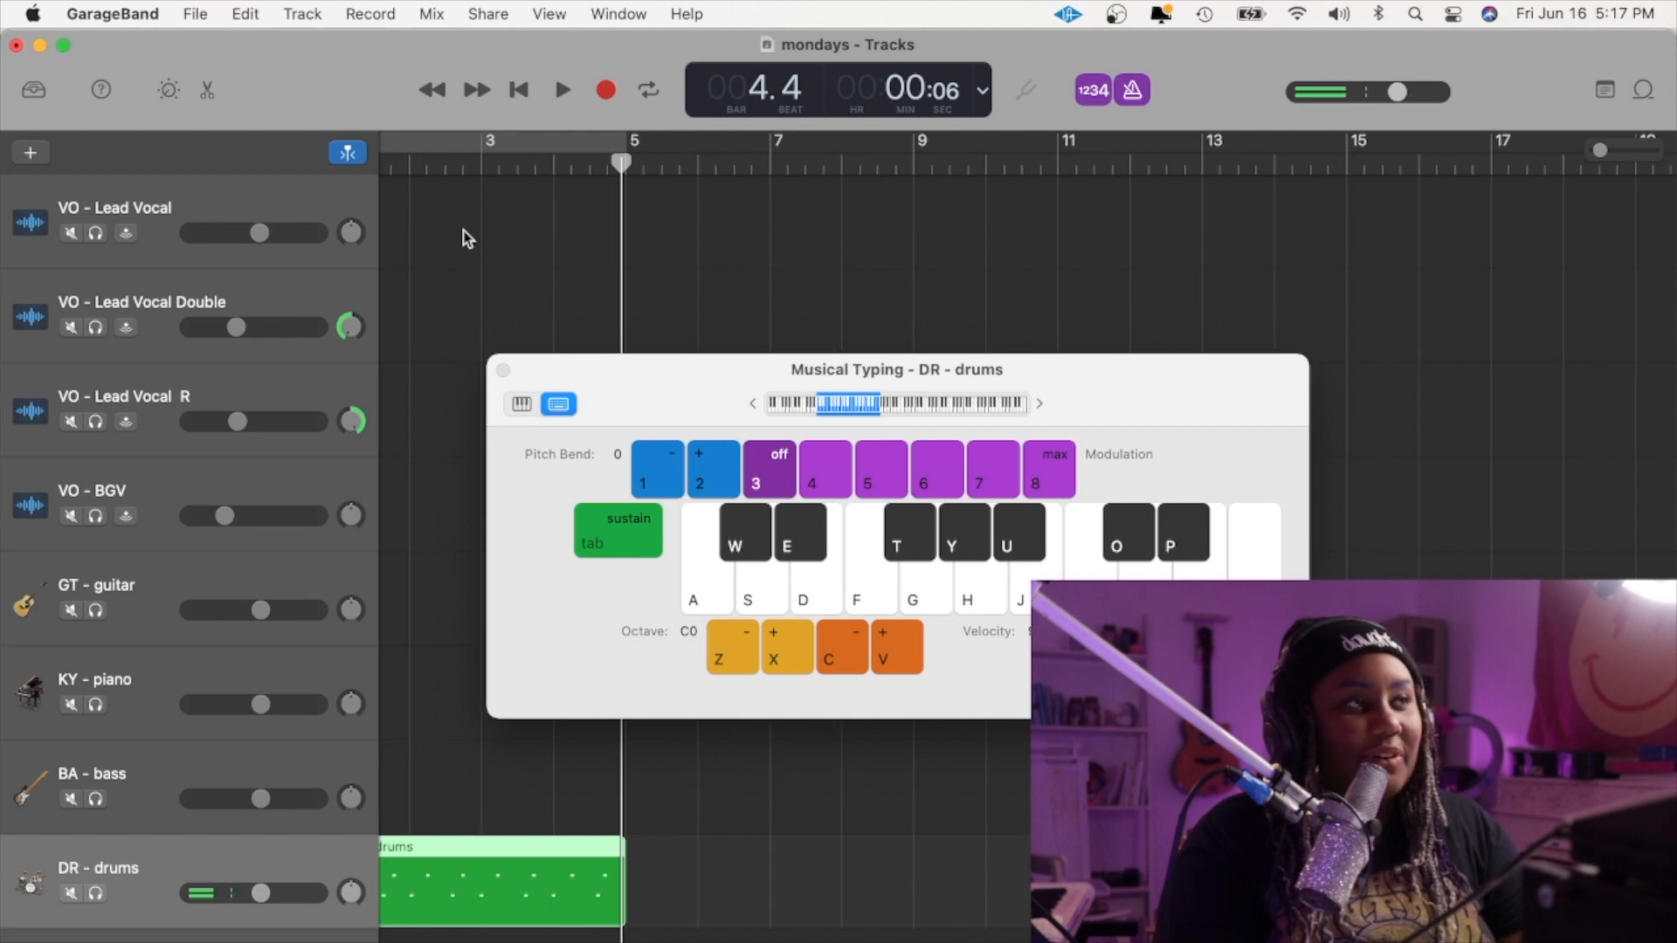
pyautogui.press('super+Right')
pyautogui.press('super+Right')
pyautogui.hscroll(-2, 468, 231)
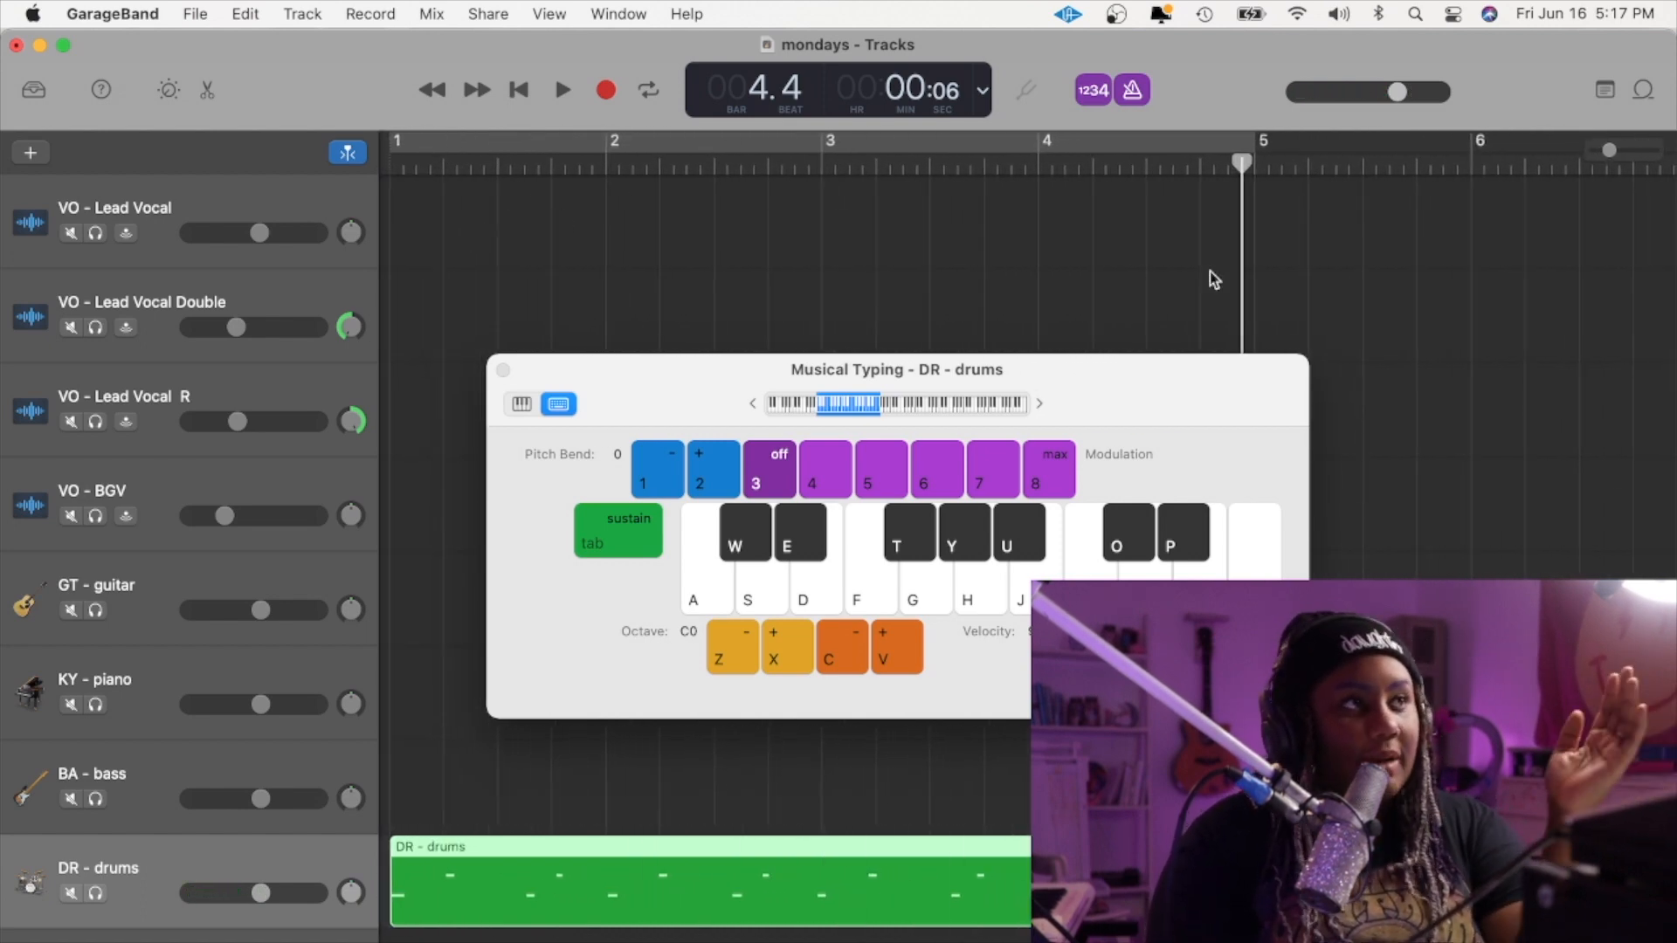
pyautogui.click(504, 373)
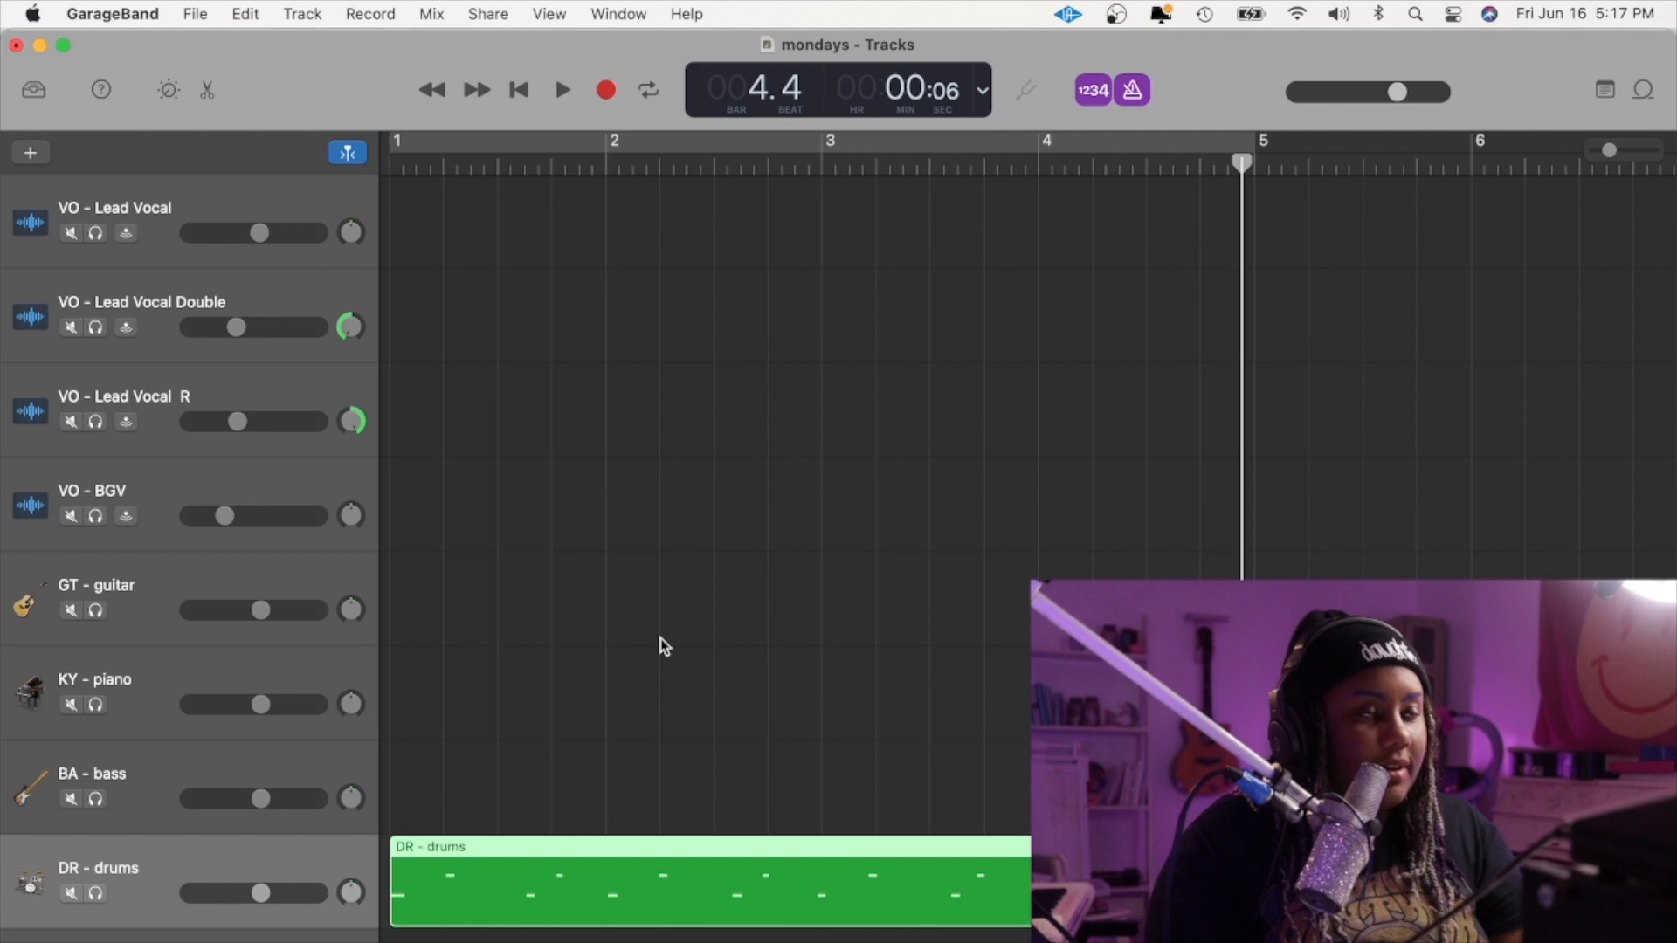
# - Open the recorded drum region in the Piano Roll editor and set its Time Quantize to 1/16 Note
pyautogui.press('e')
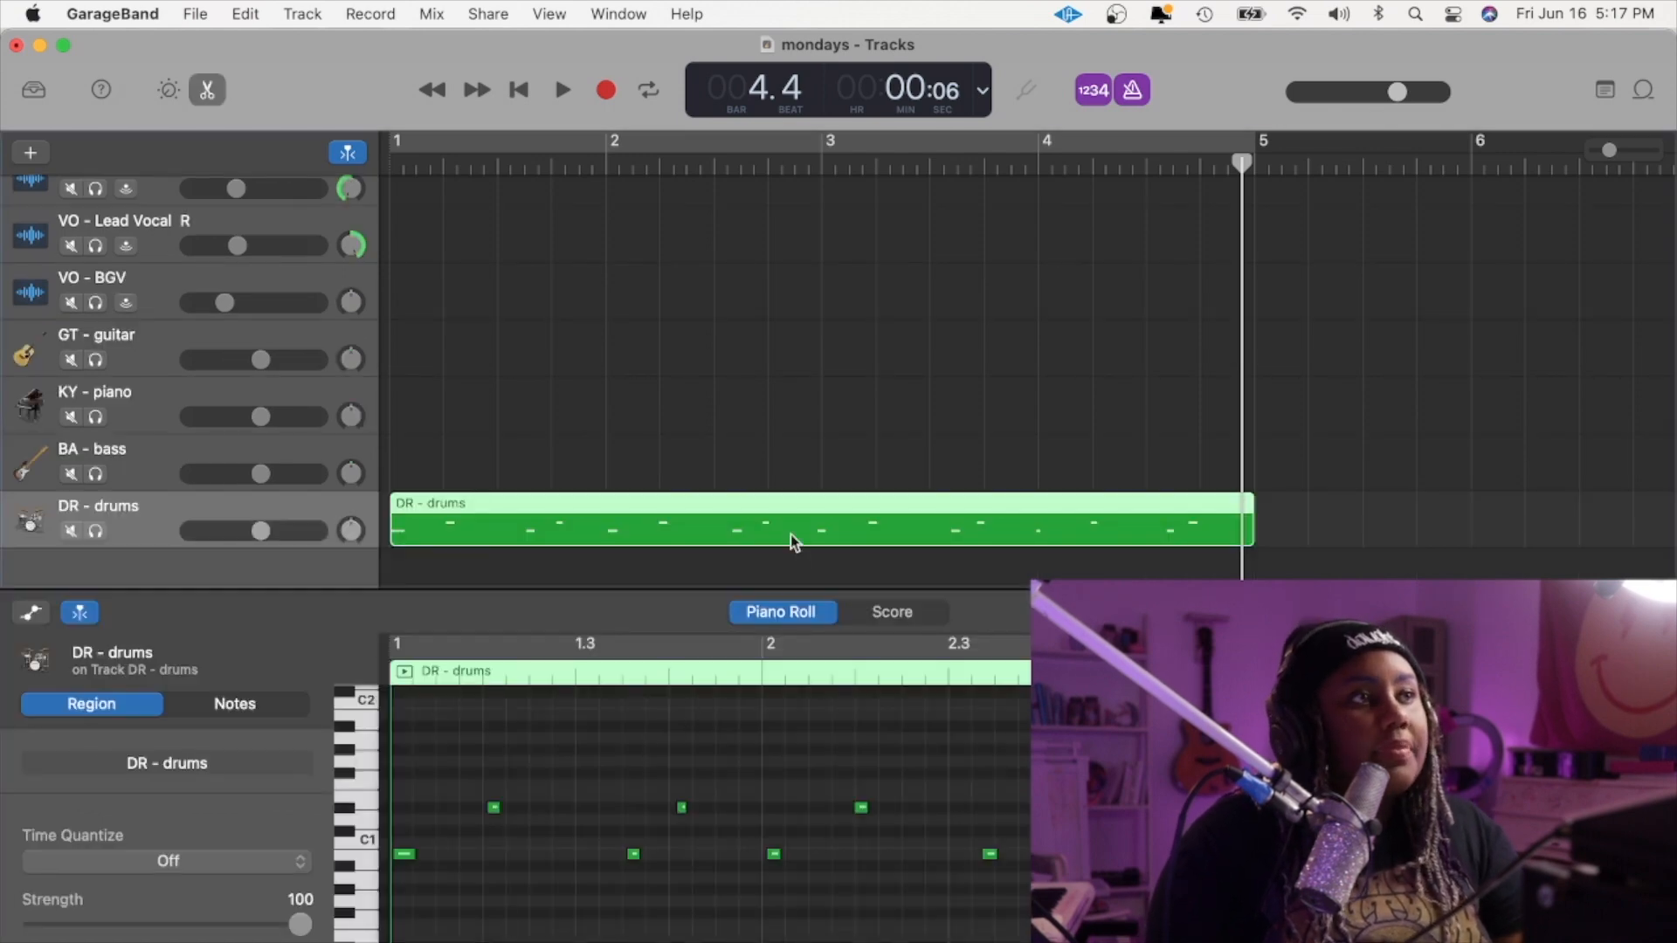
pyautogui.press('e')
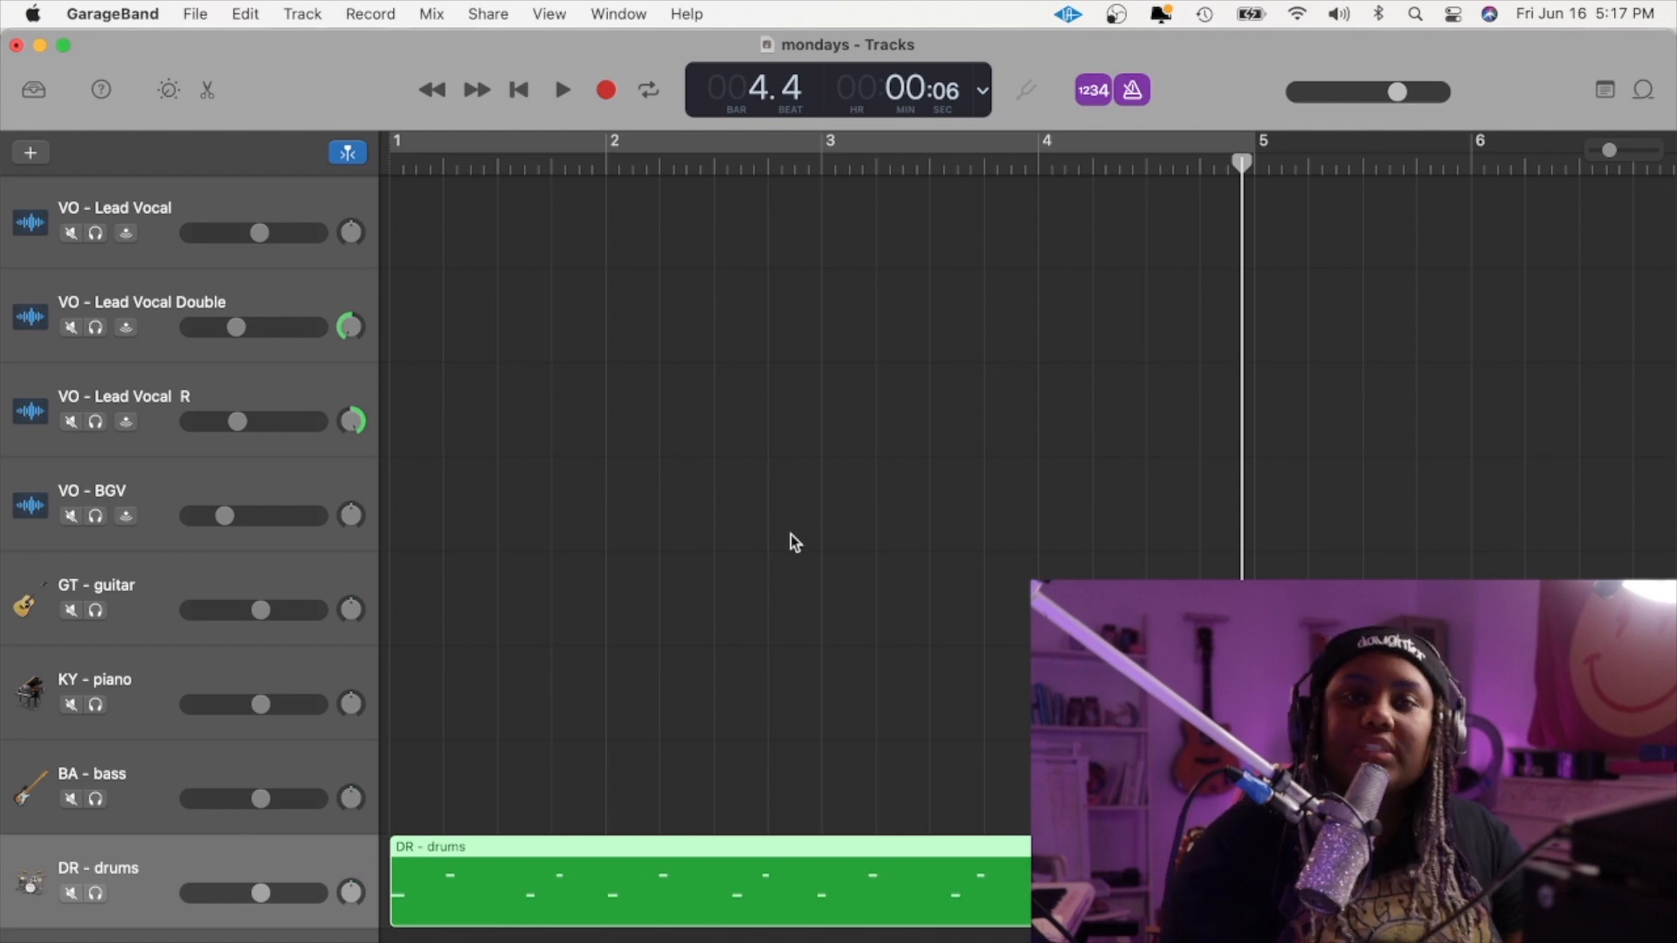
pyautogui.doubleClick(837, 896)
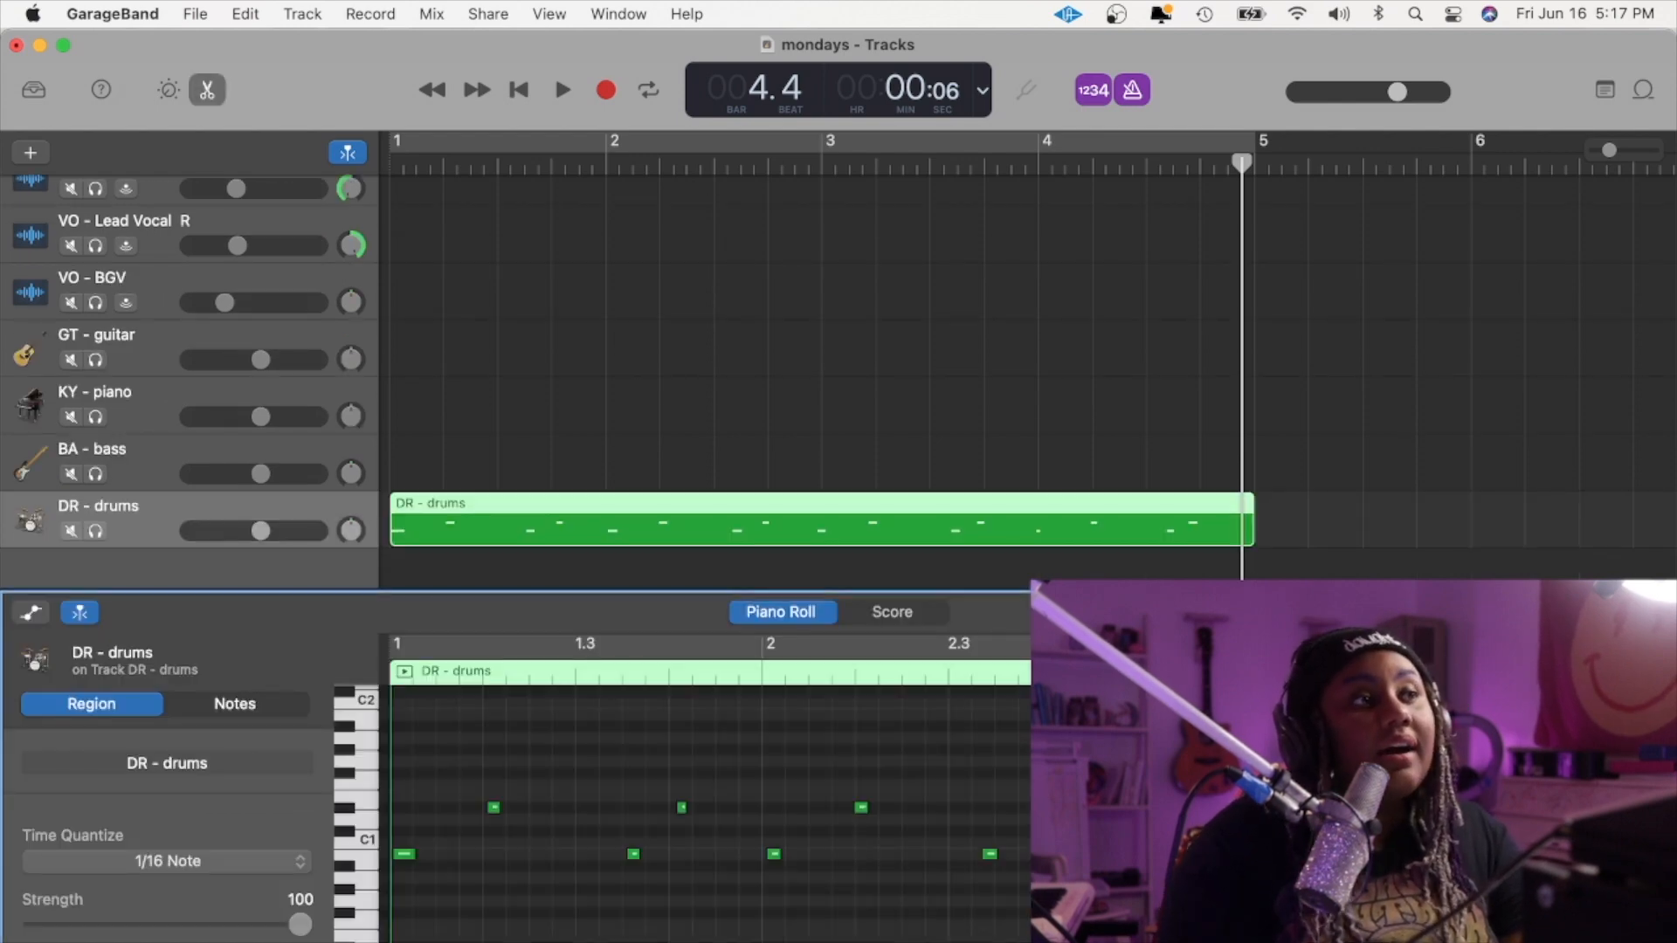
# - Play the drum region from the start of bar 1 to check its timing, and stop in bar 3
pyautogui.press('Return')
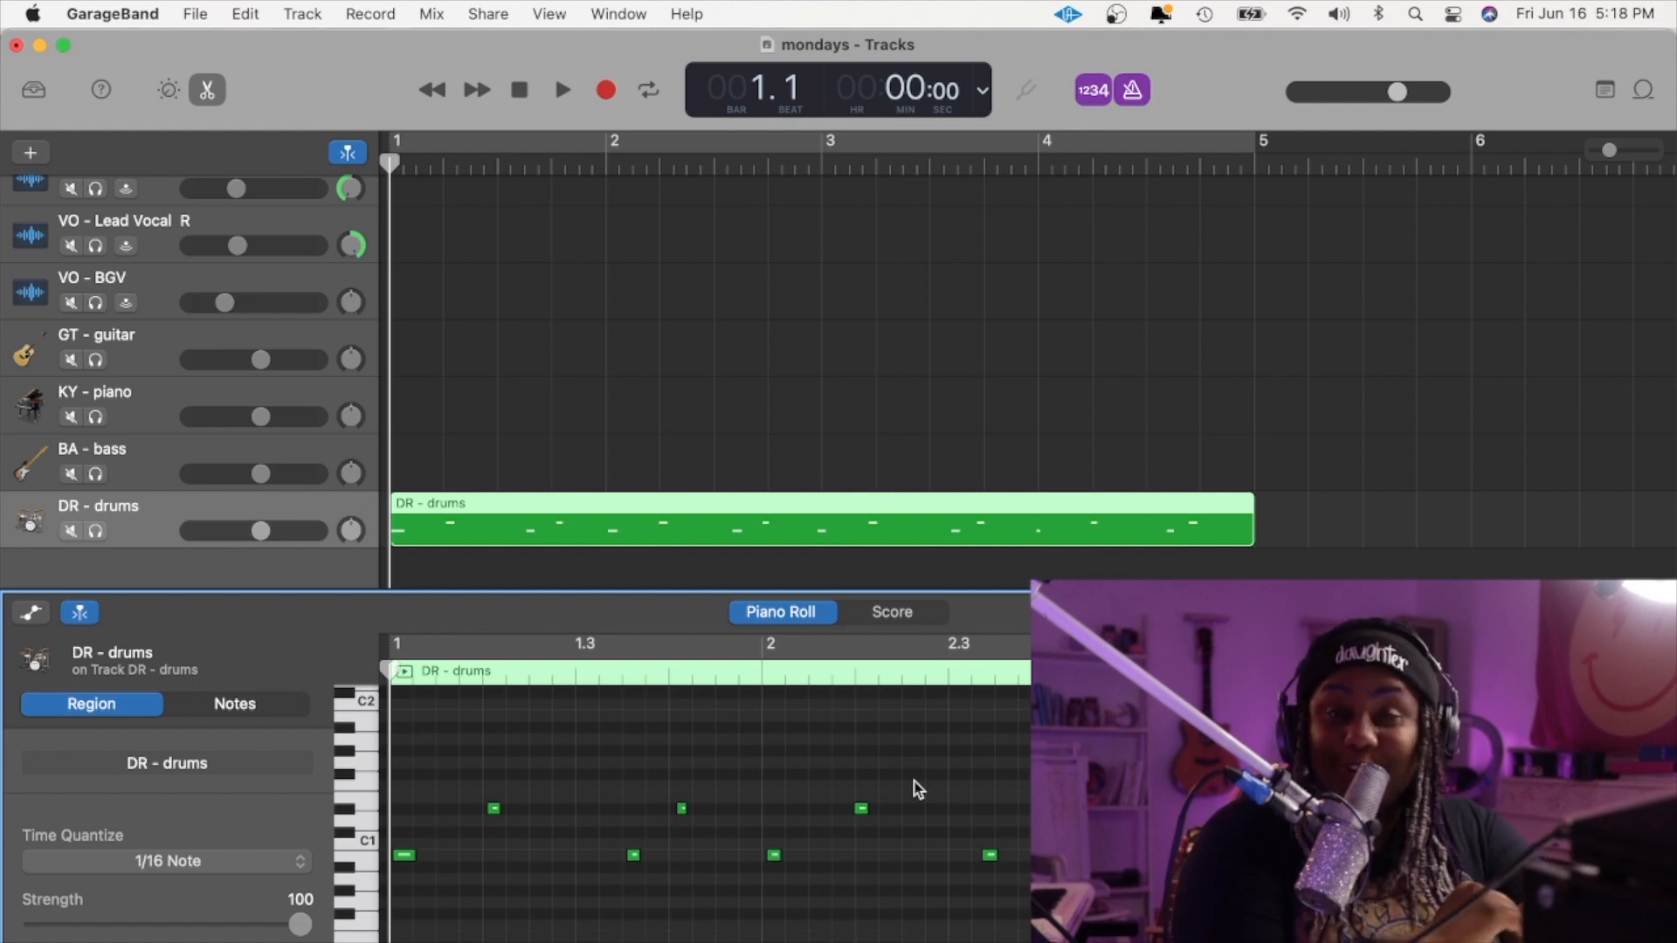
pyautogui.press('space')
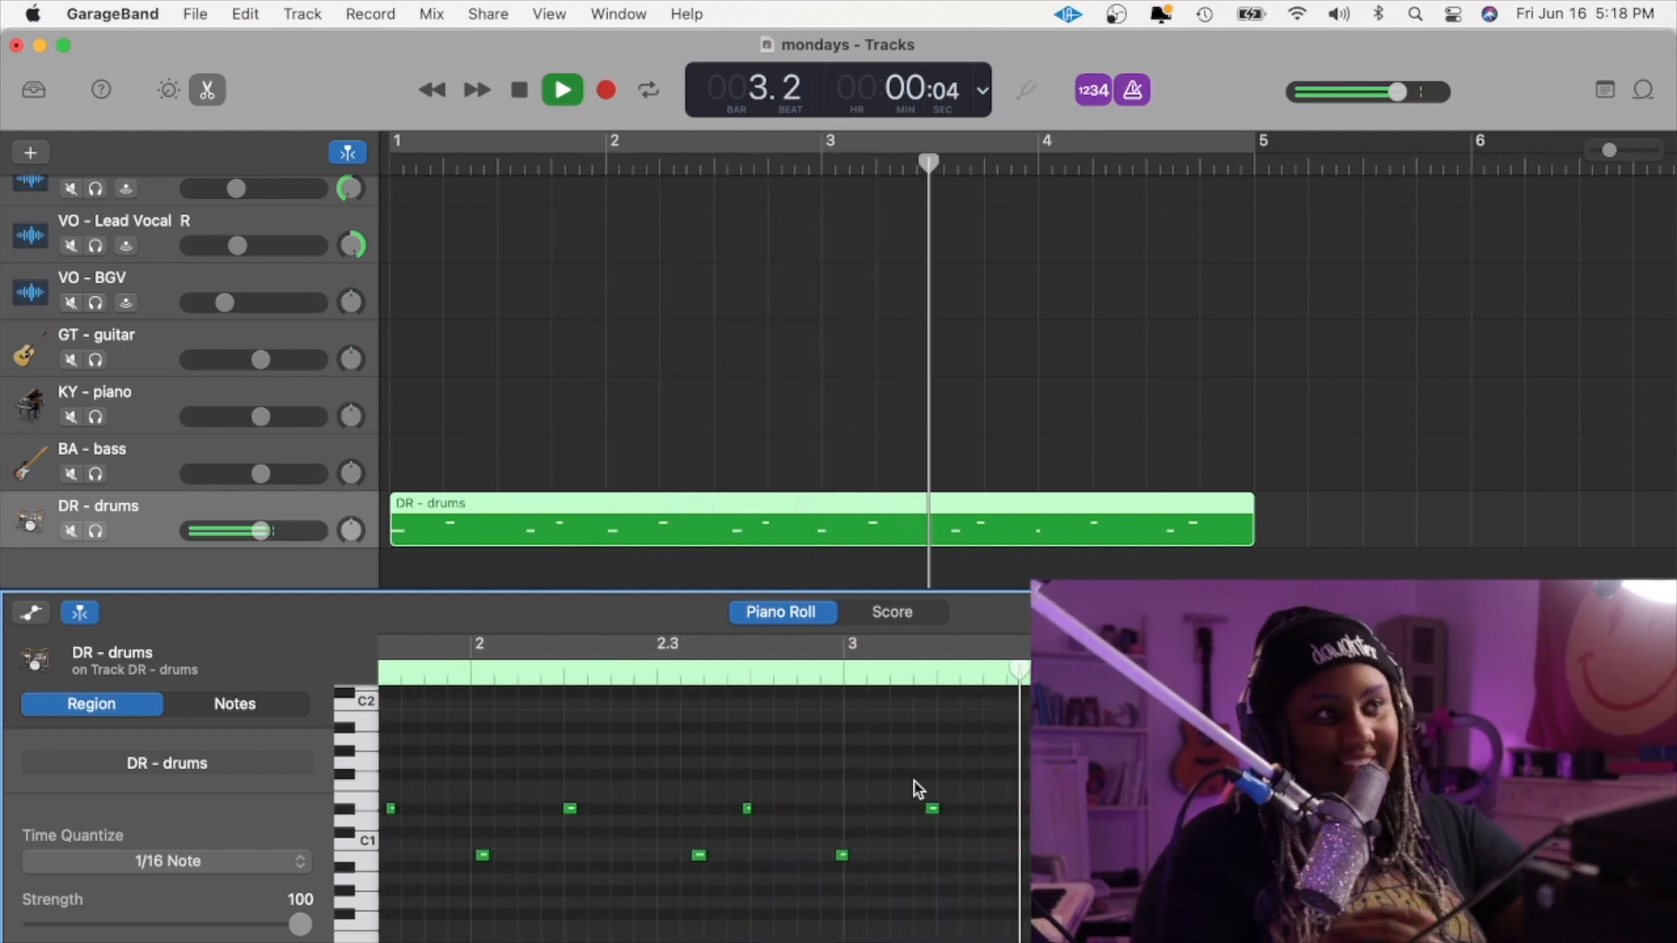
pyautogui.press('space')
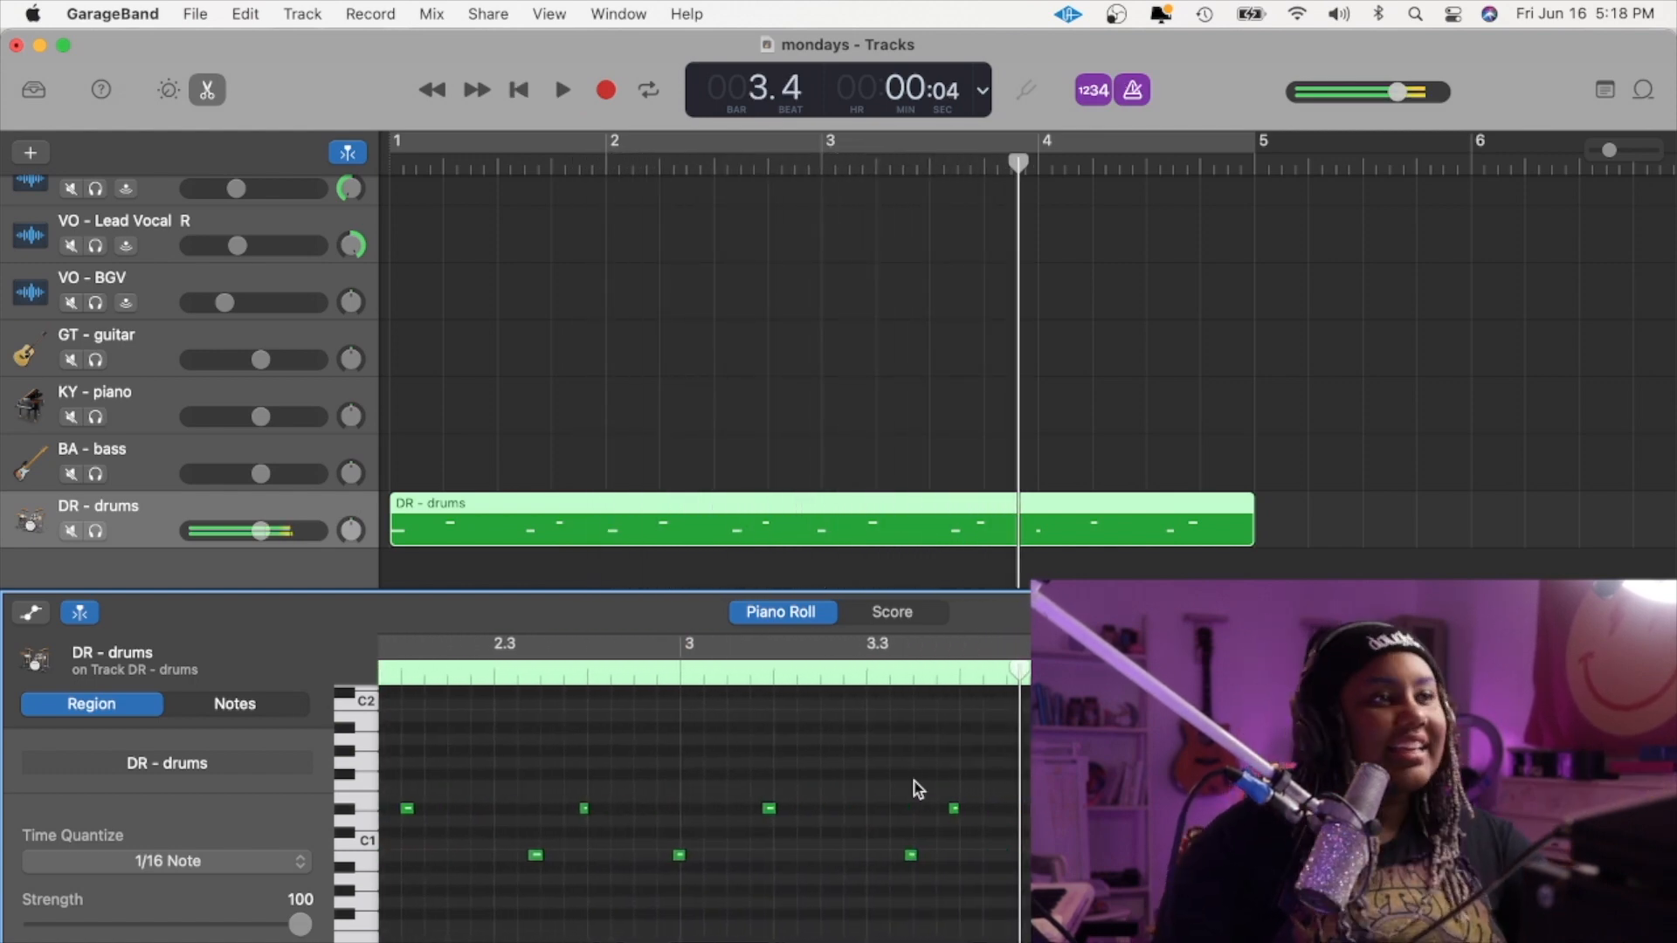
# - Select all the drum notes and time-quantize them, trying 1/4 Note before settling on 1/8 Note
pyautogui.click(992, 847)
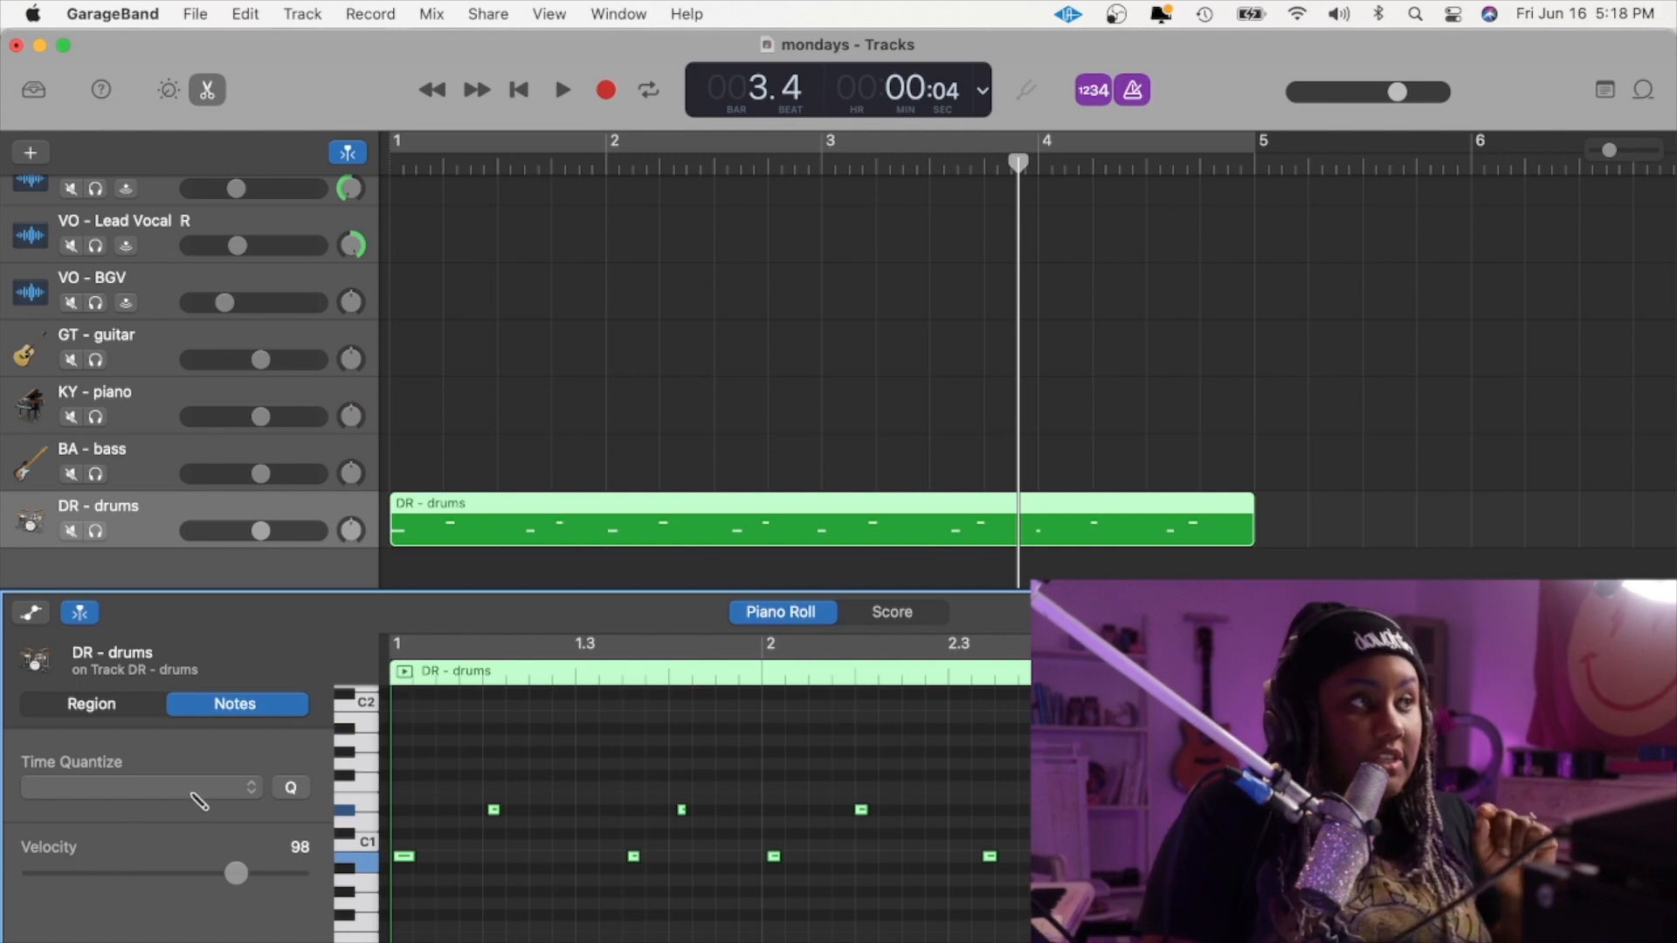
pyautogui.click(174, 788)
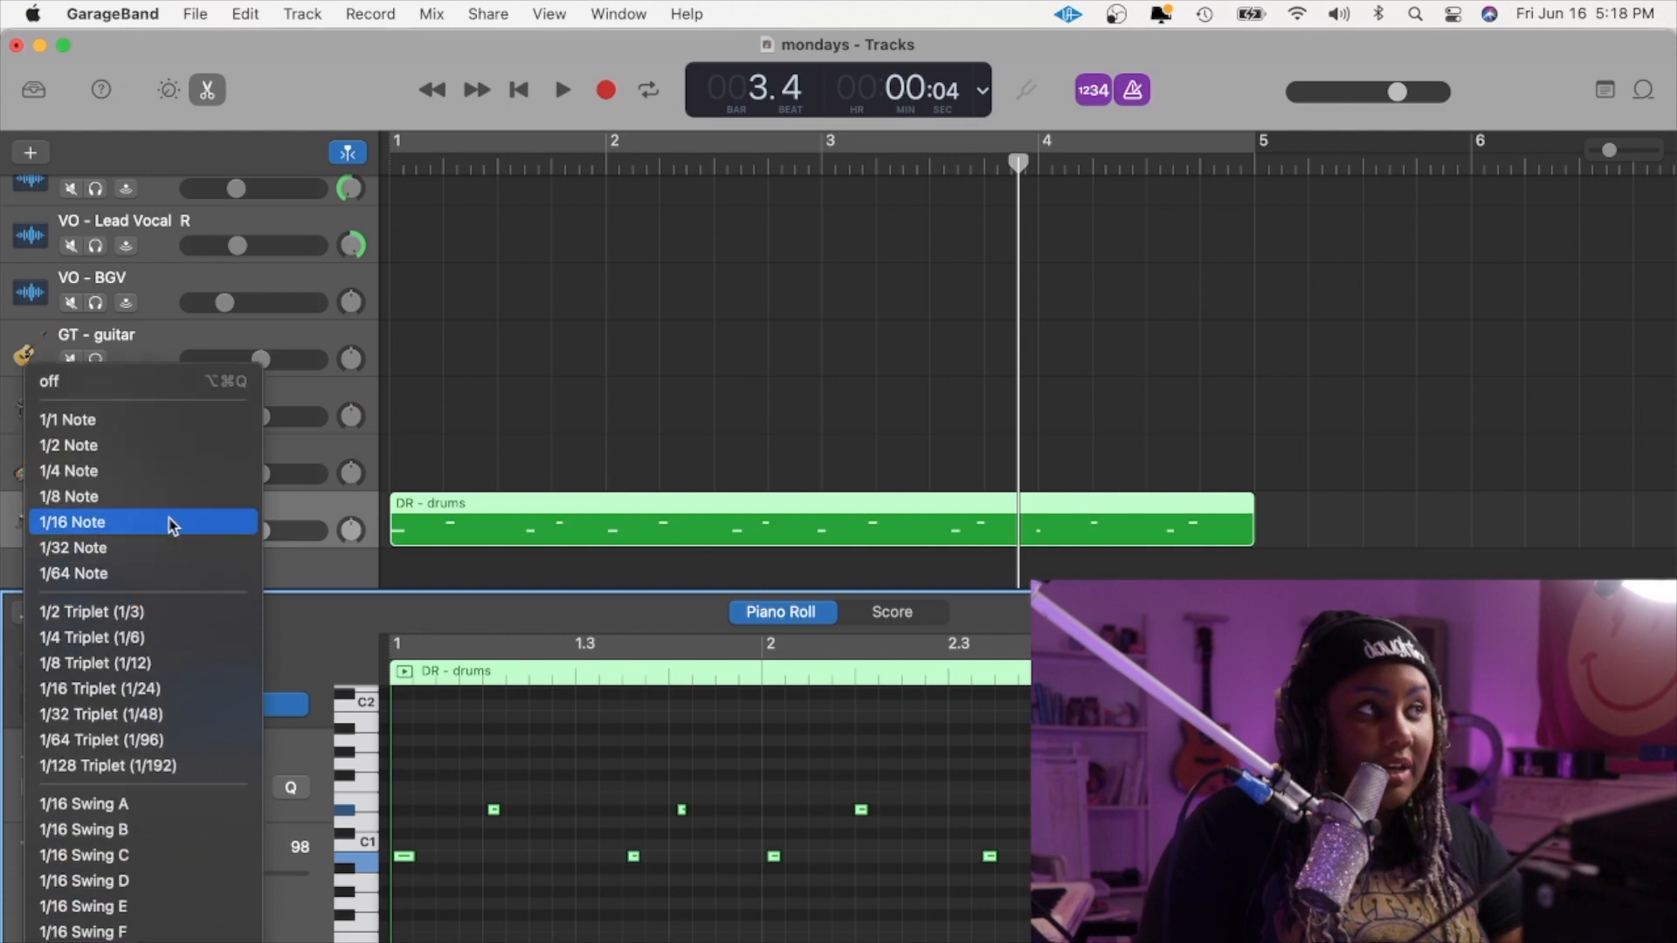
pyautogui.click(166, 479)
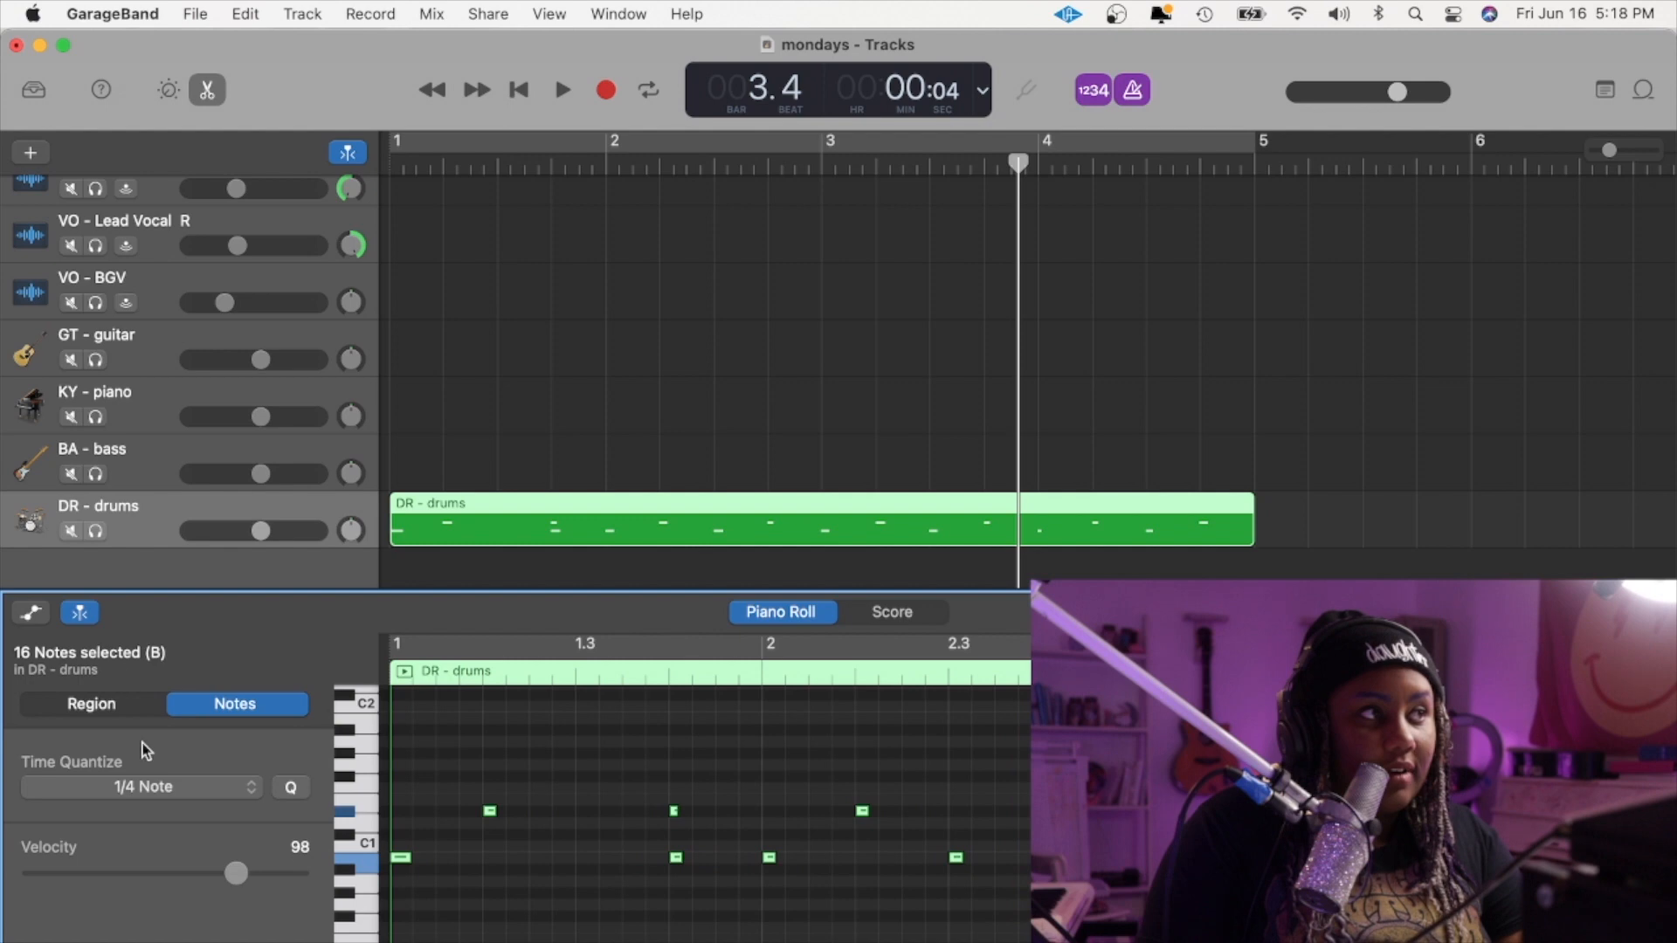
pyautogui.click(142, 788)
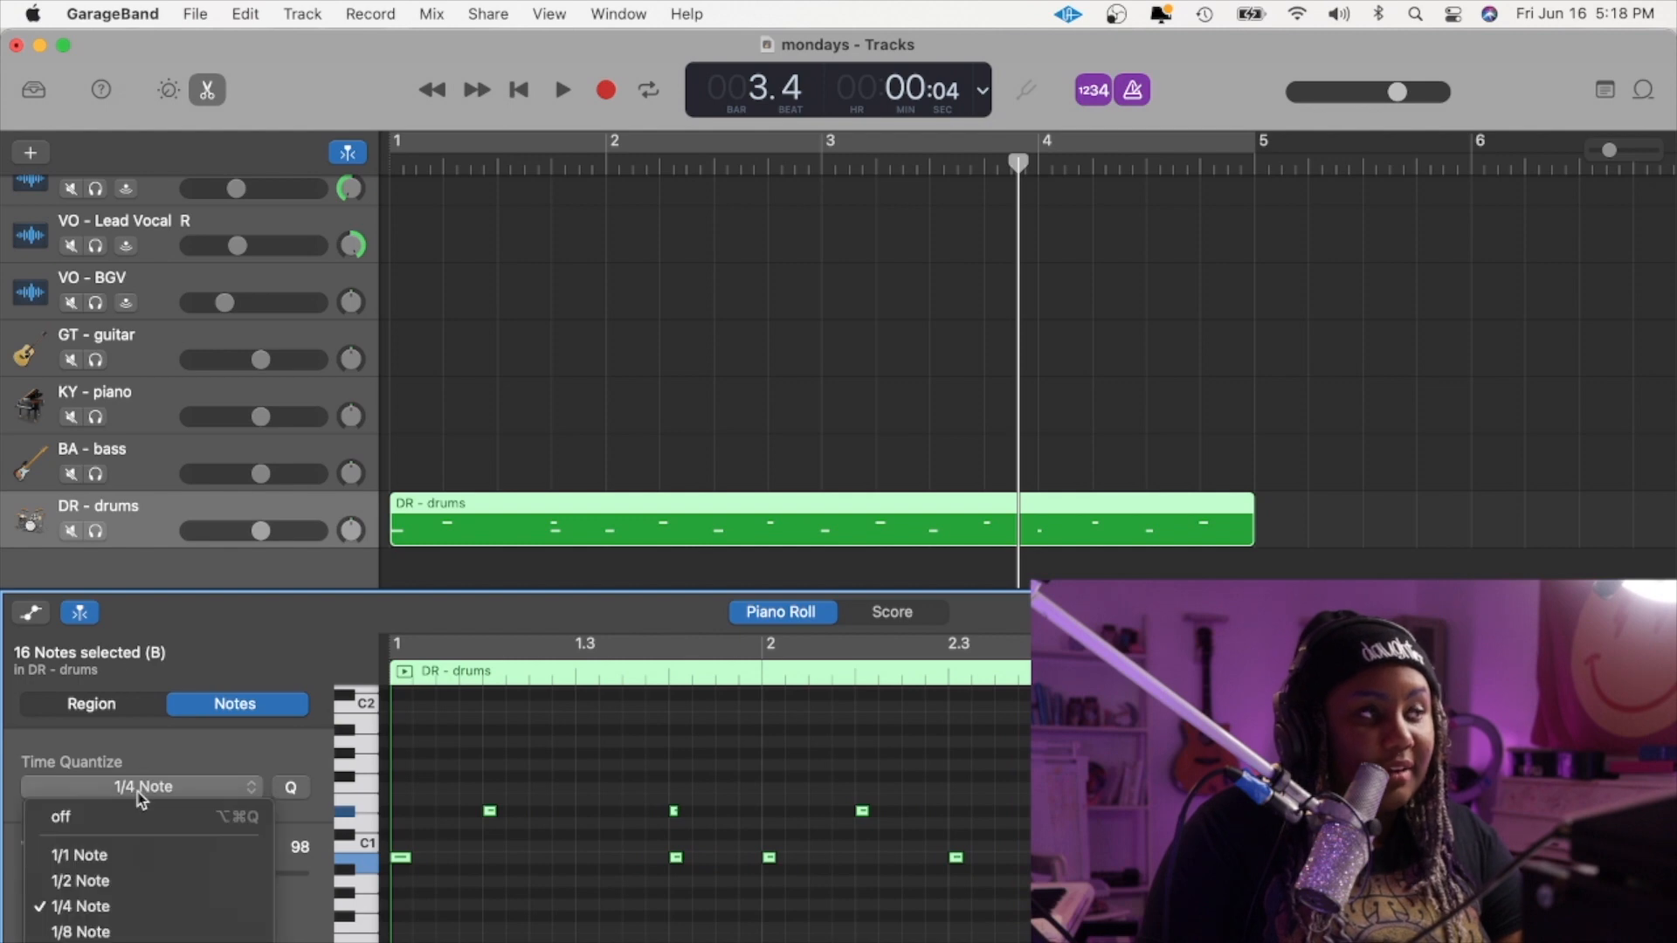
pyautogui.click(90, 933)
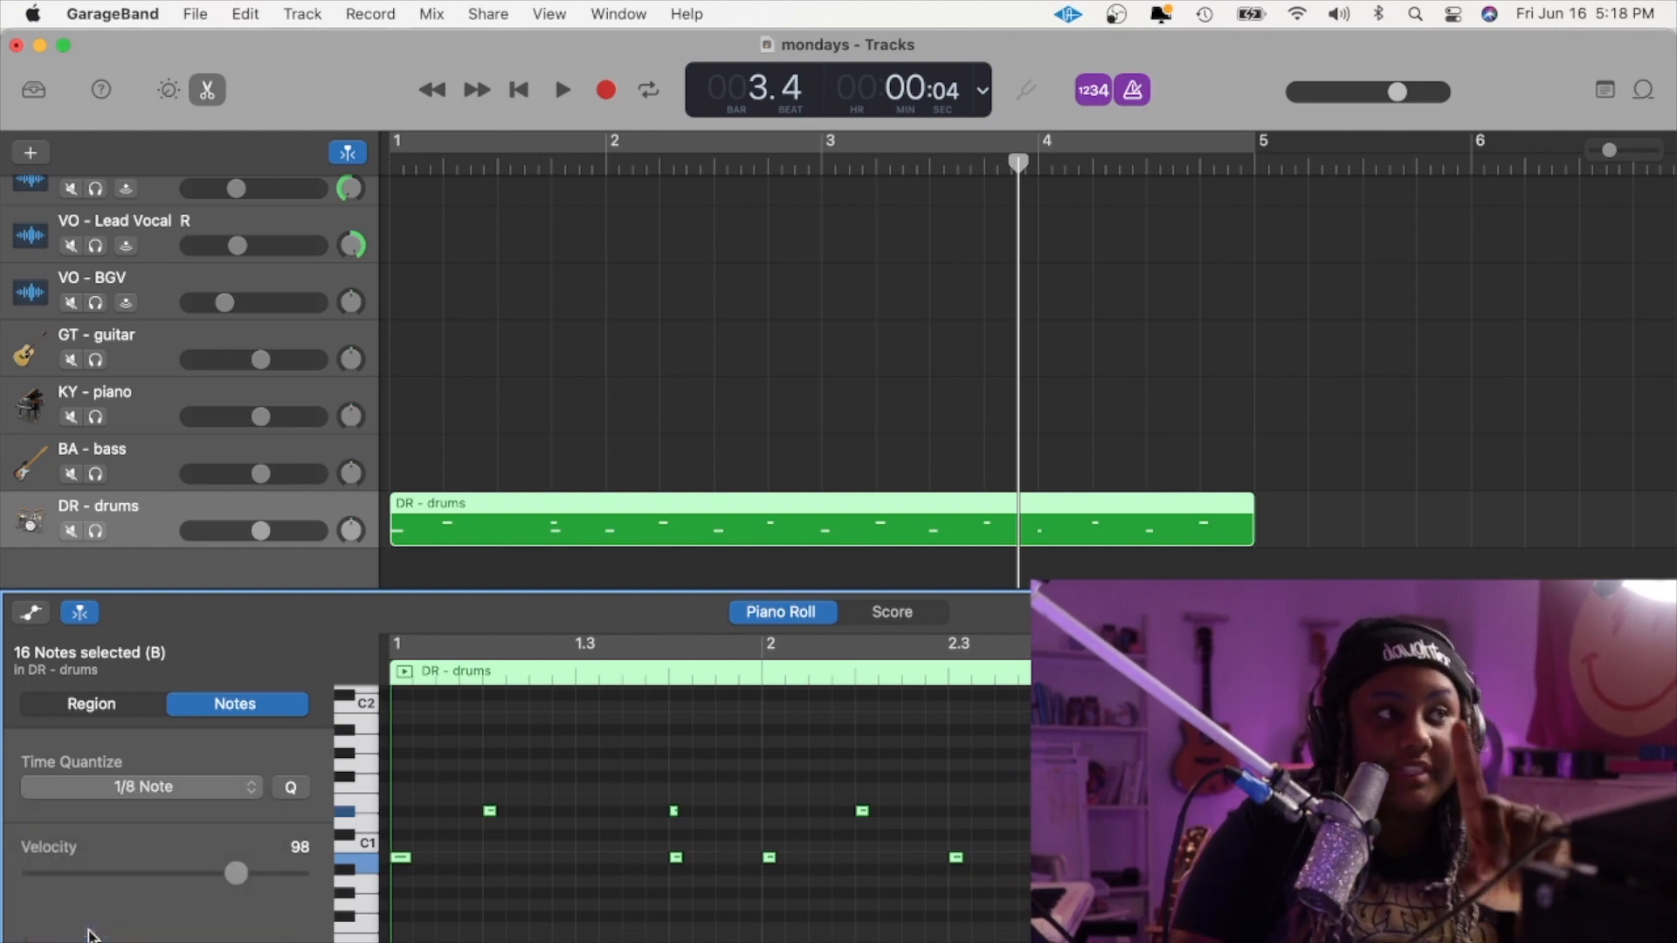
# - Listen to the 1/8-quantized drum pattern from the start, stopping near the end of bar 4
pyautogui.press('Return')
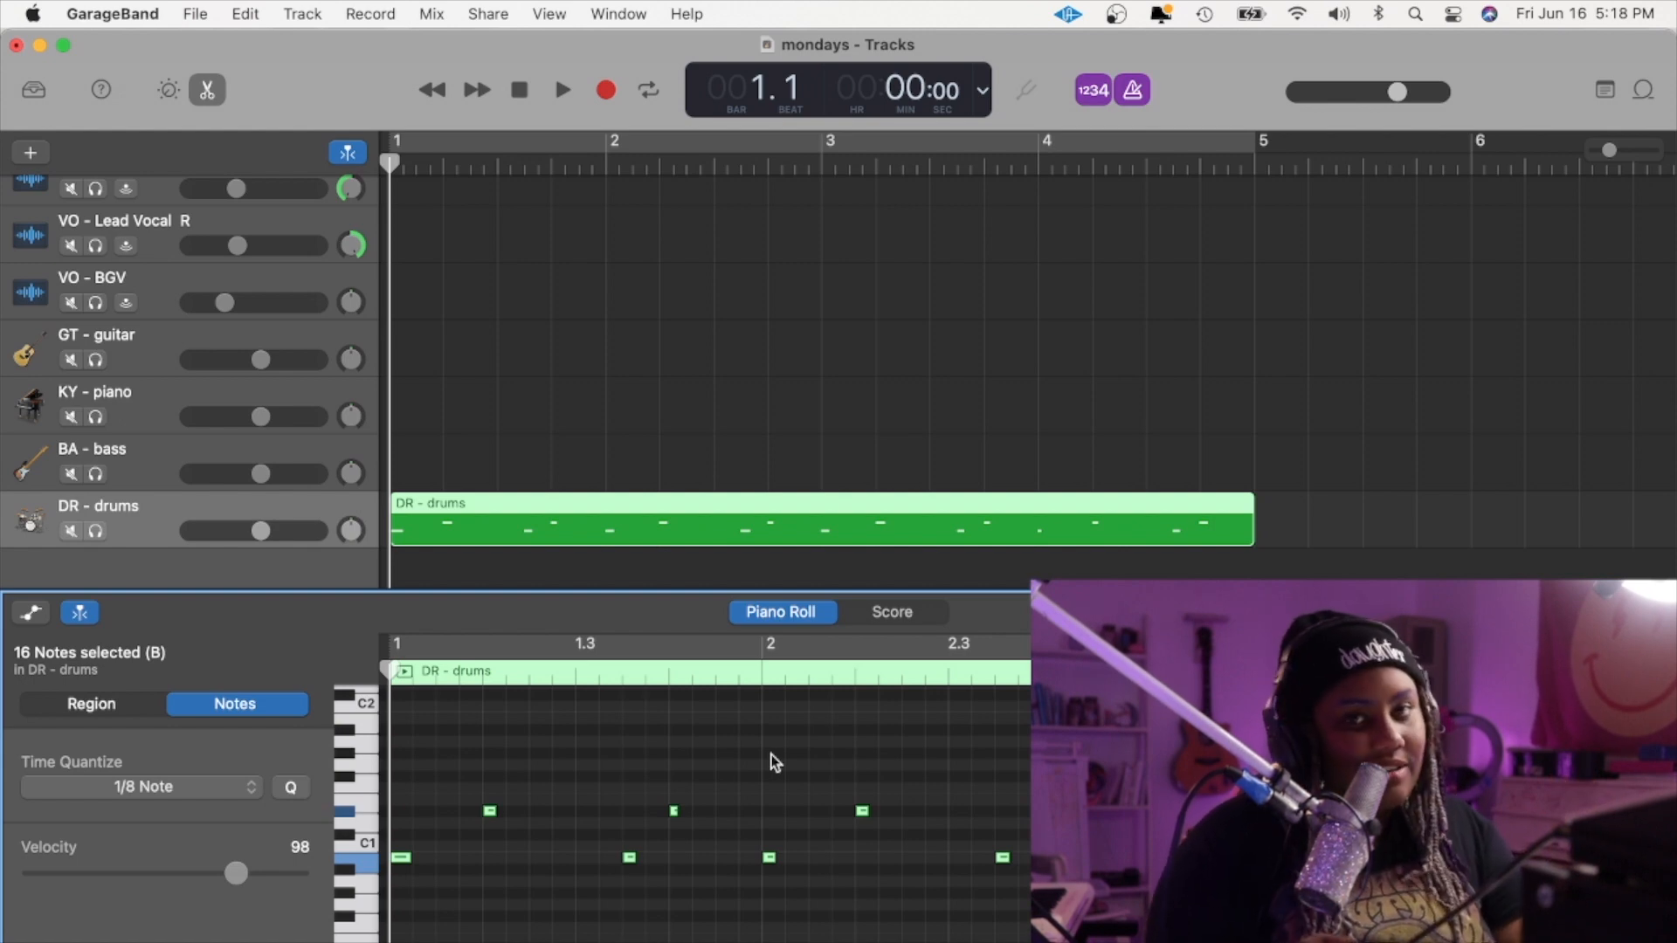
pyautogui.press('space')
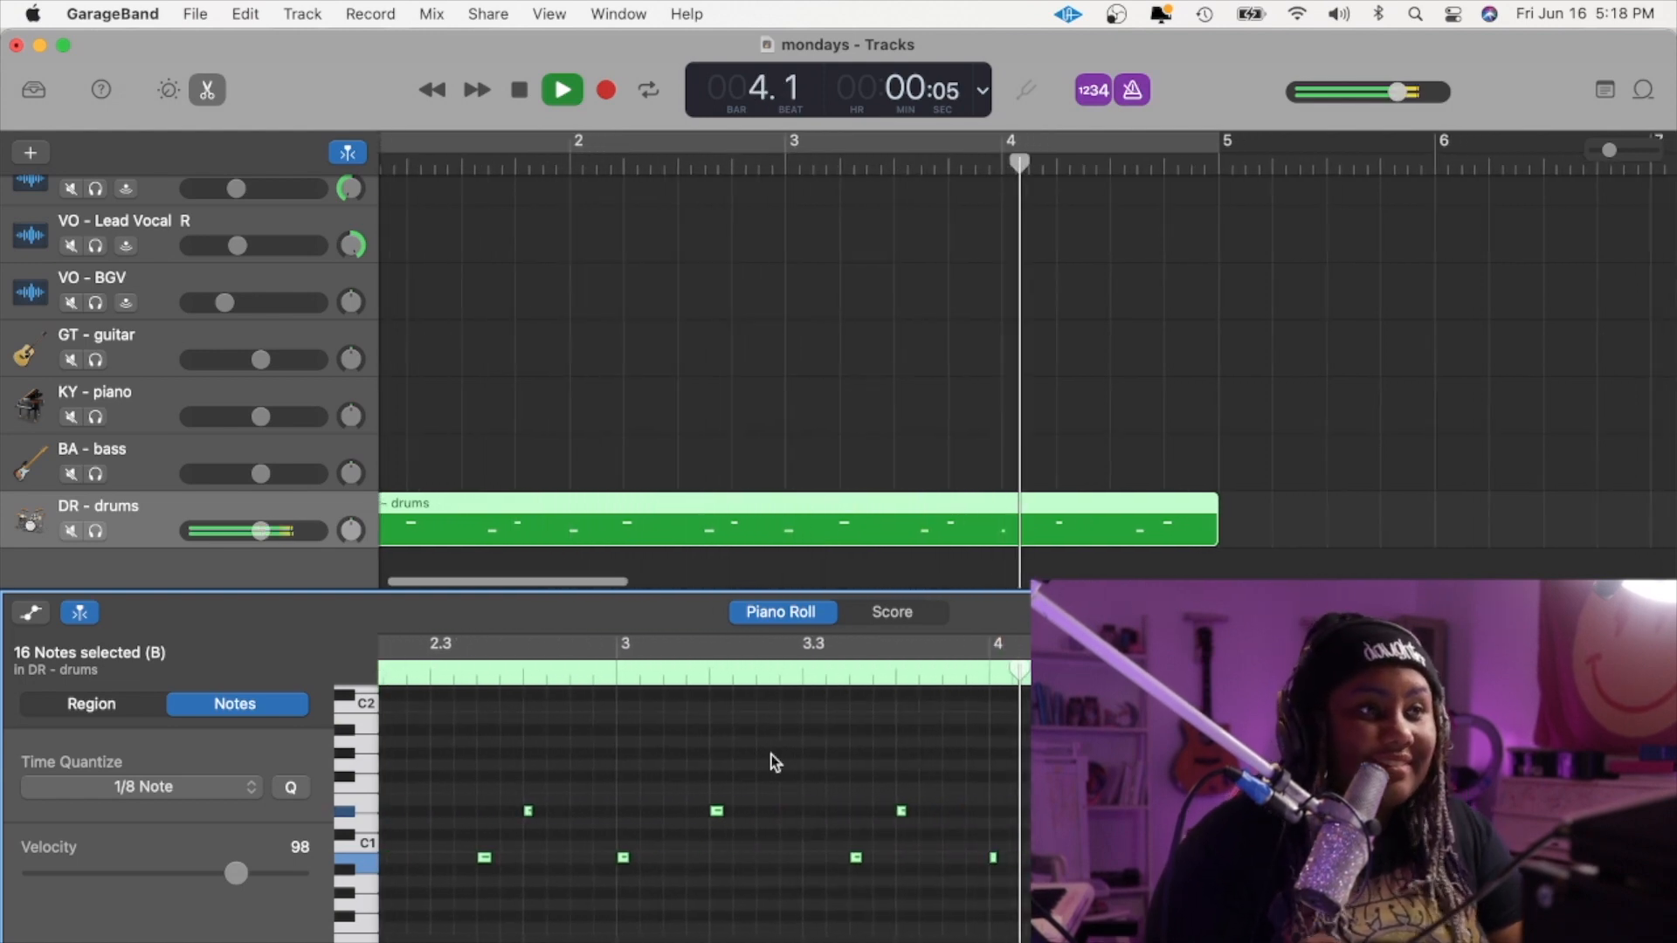
pyautogui.press('space')
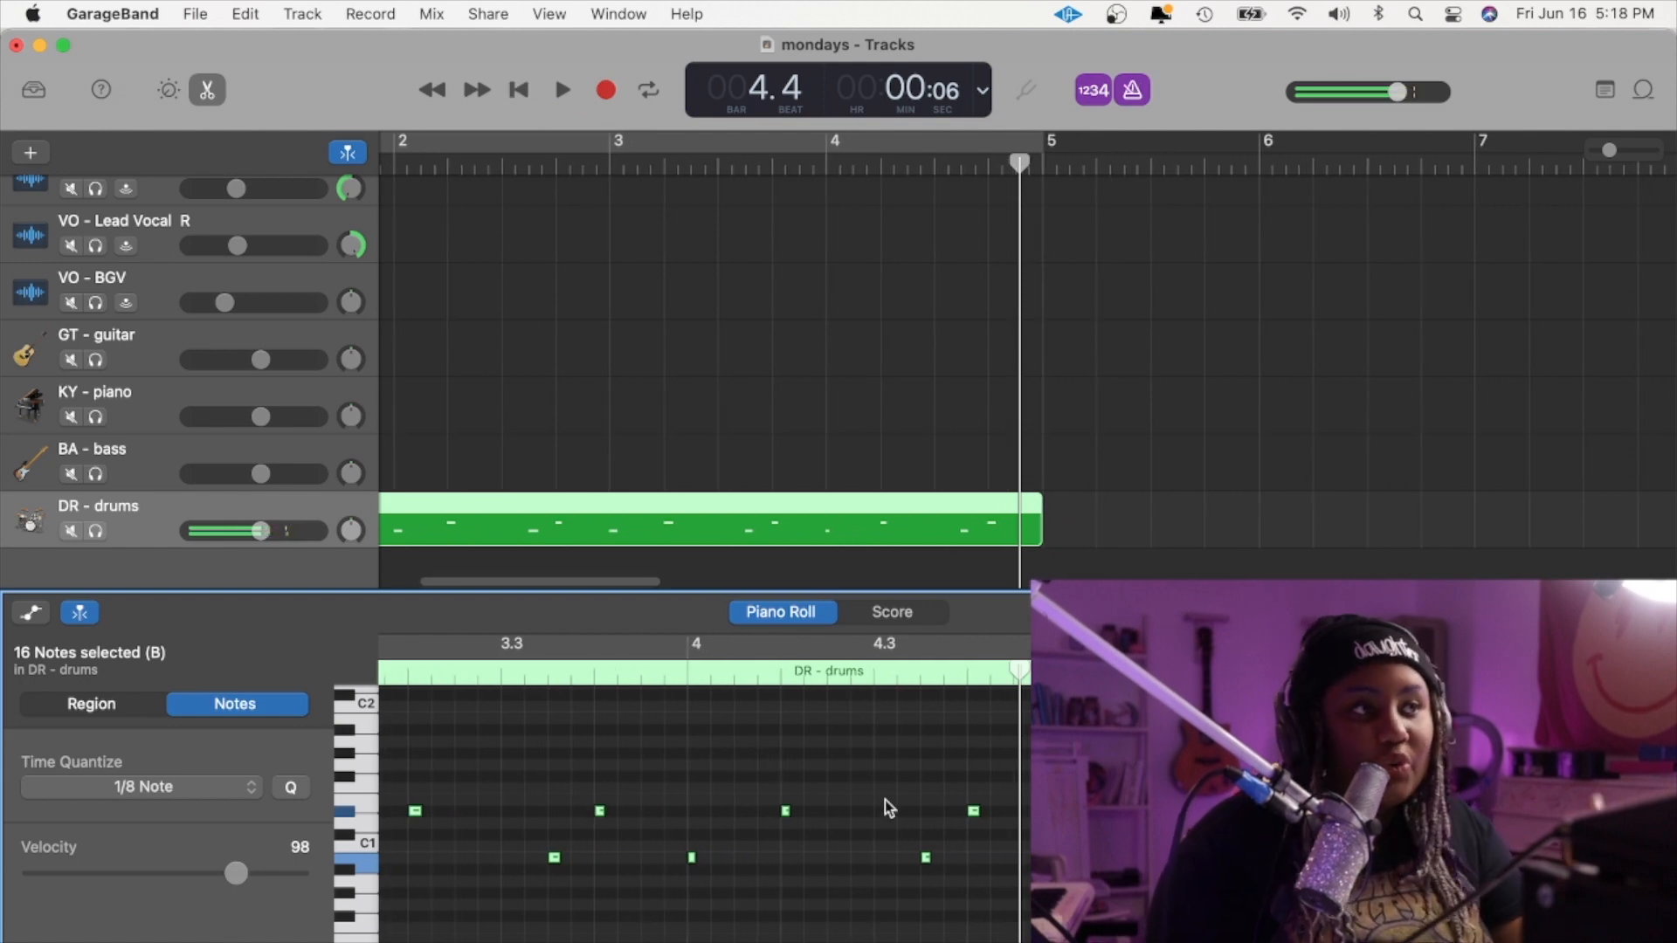
# - Examine the quantized notes in bar 1 up close, deselect all notes, and close the Piano Roll editor
pyautogui.hscroll(-10, 884, 799)
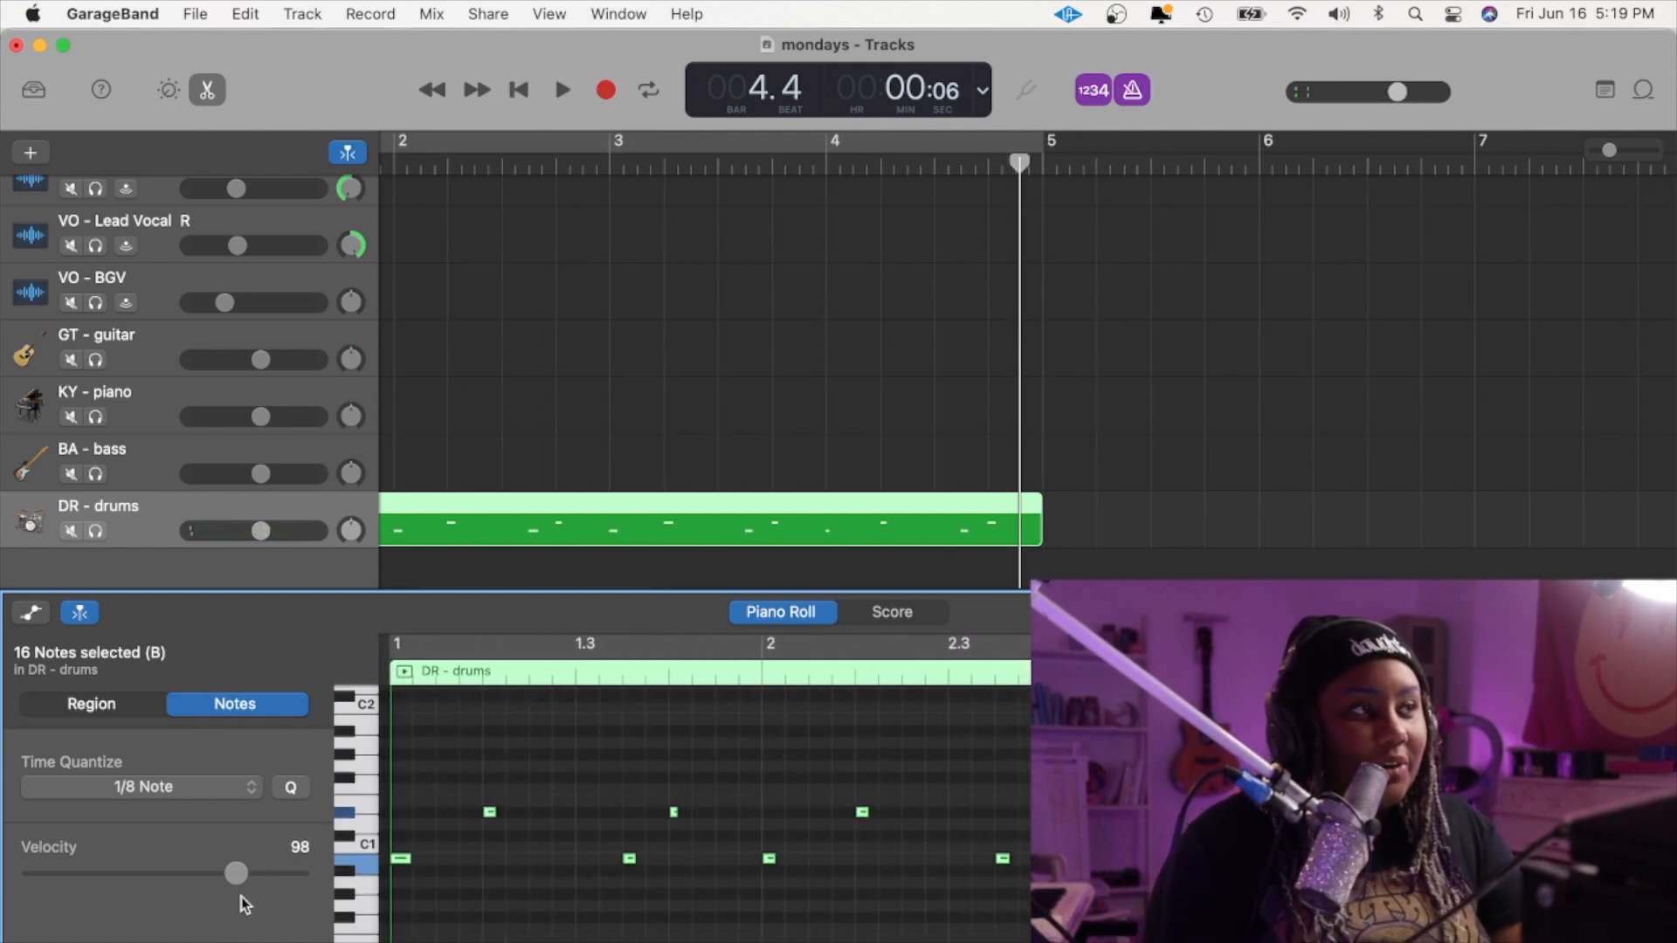
pyautogui.scroll(5, 447, 905)
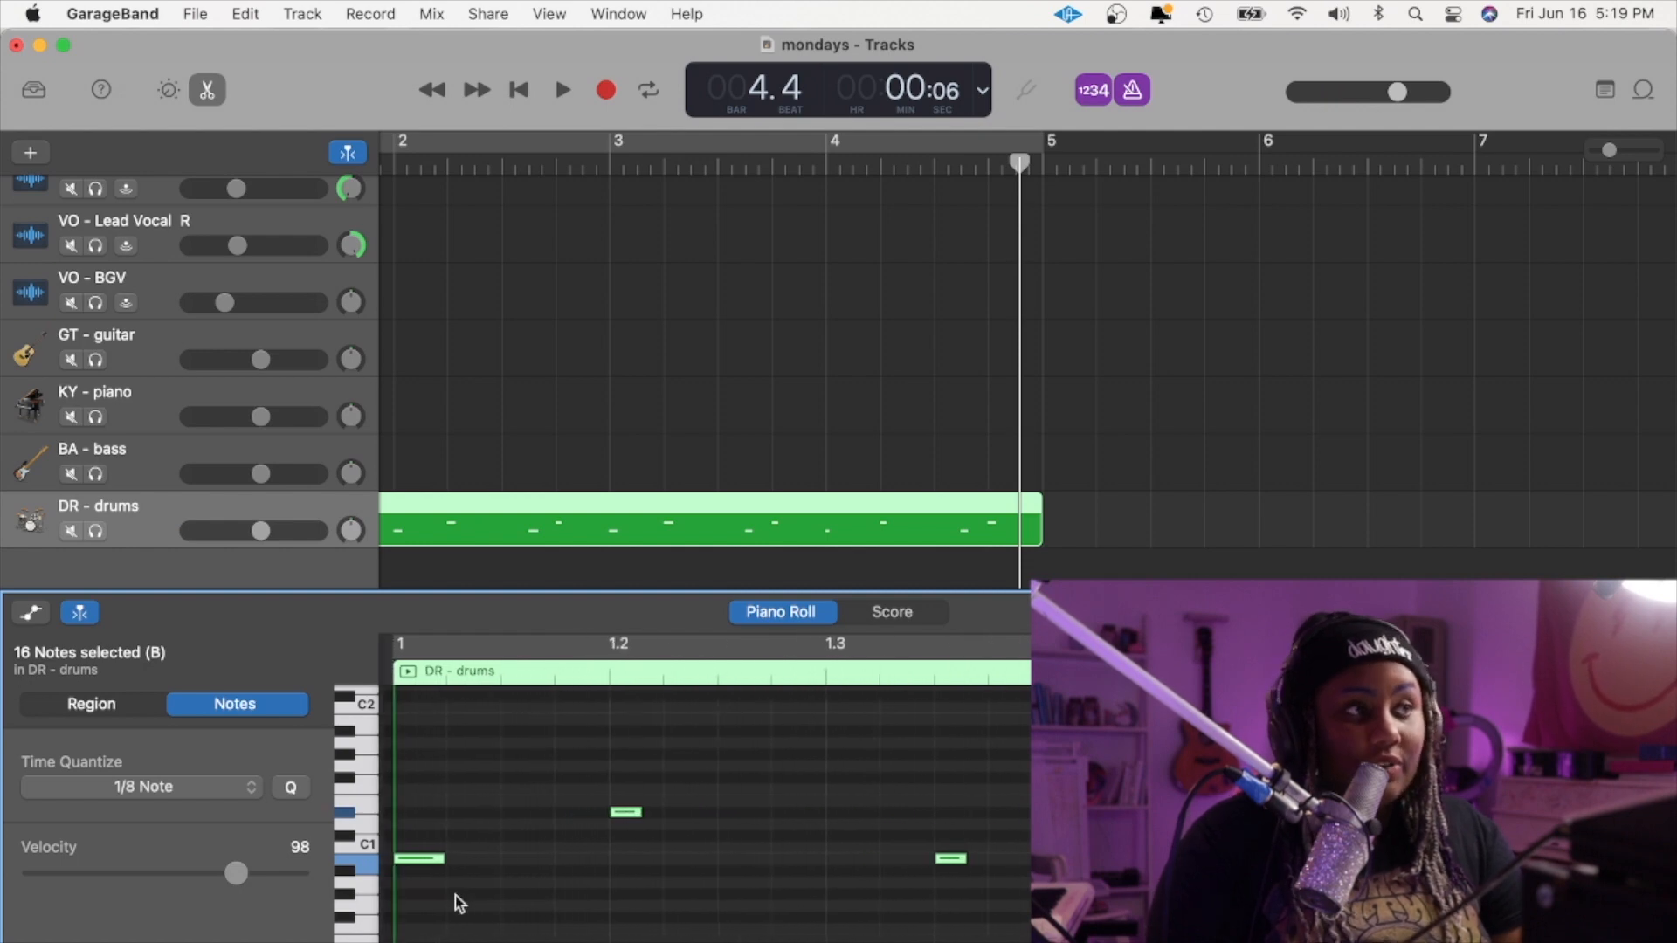
pyautogui.click(515, 831)
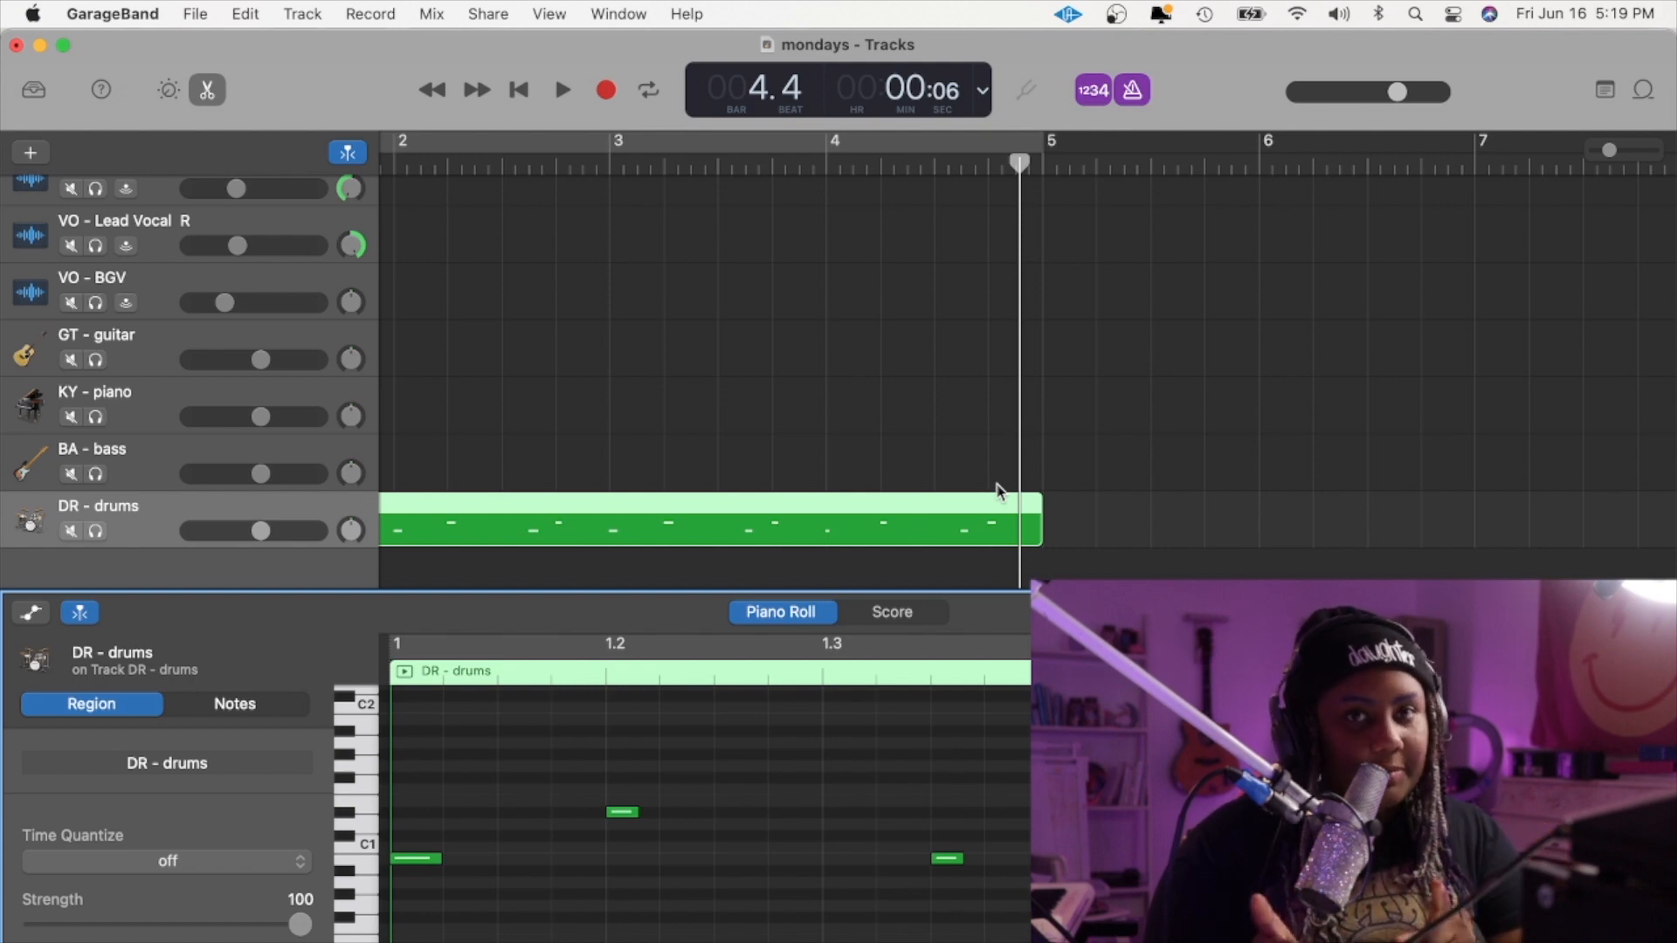
pyautogui.press('e')
pyautogui.hscroll(-3, 1023, 564)
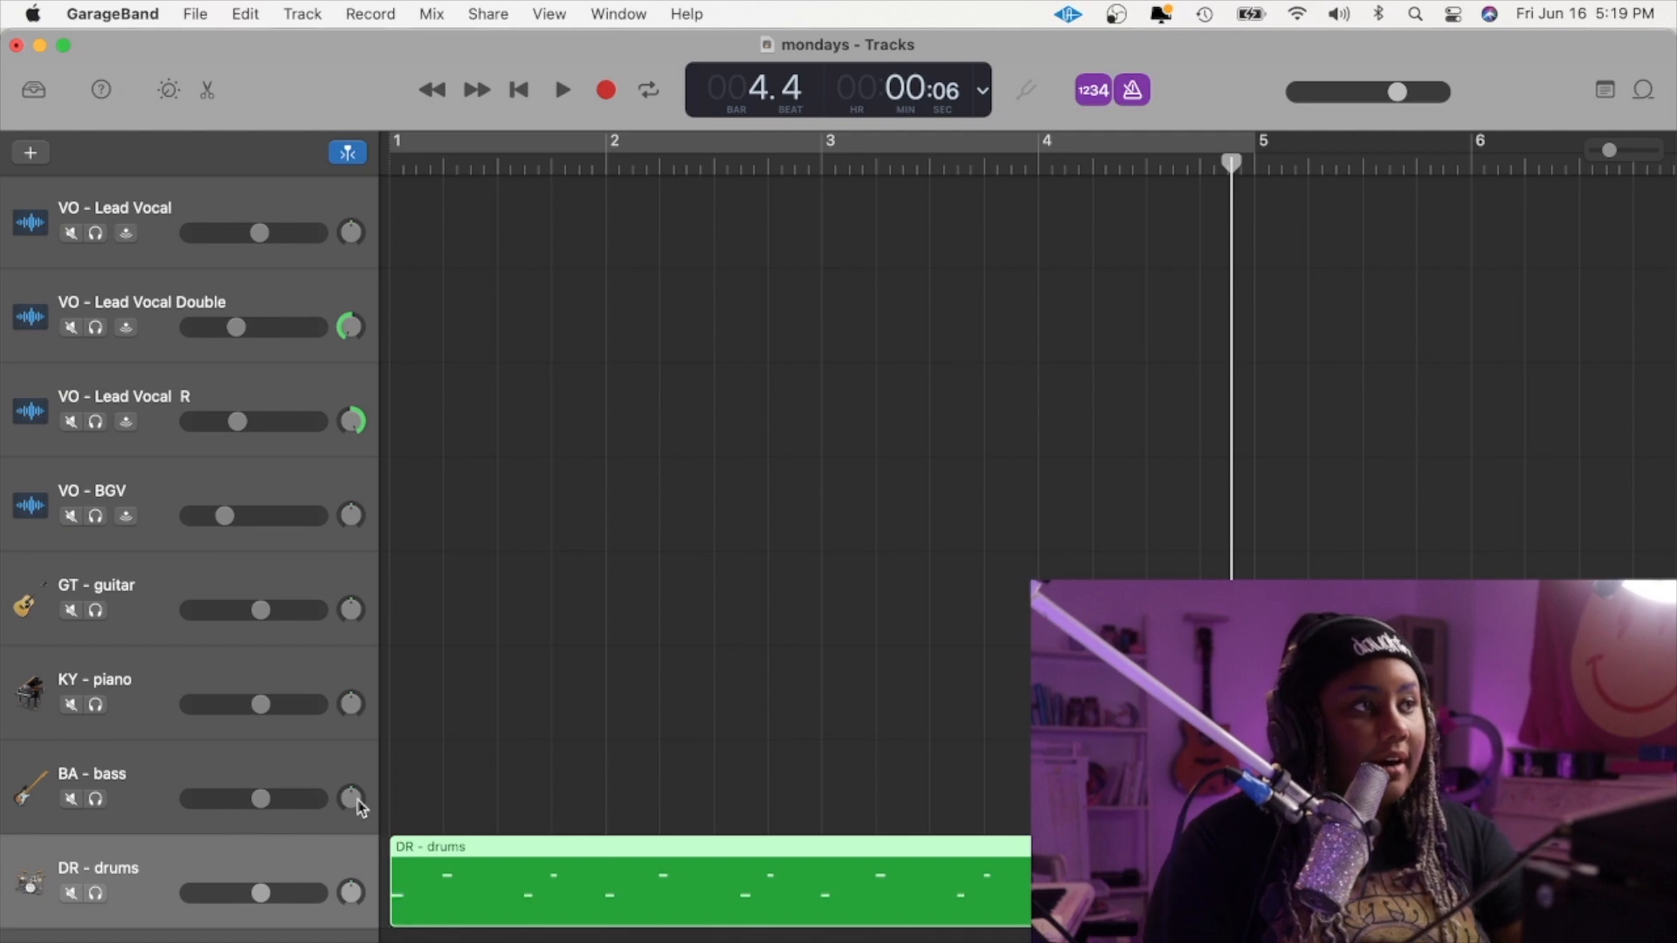
# - Select the bass track, return the playhead to bar 1, and open Musical Typing for that track
pyautogui.click(168, 773)
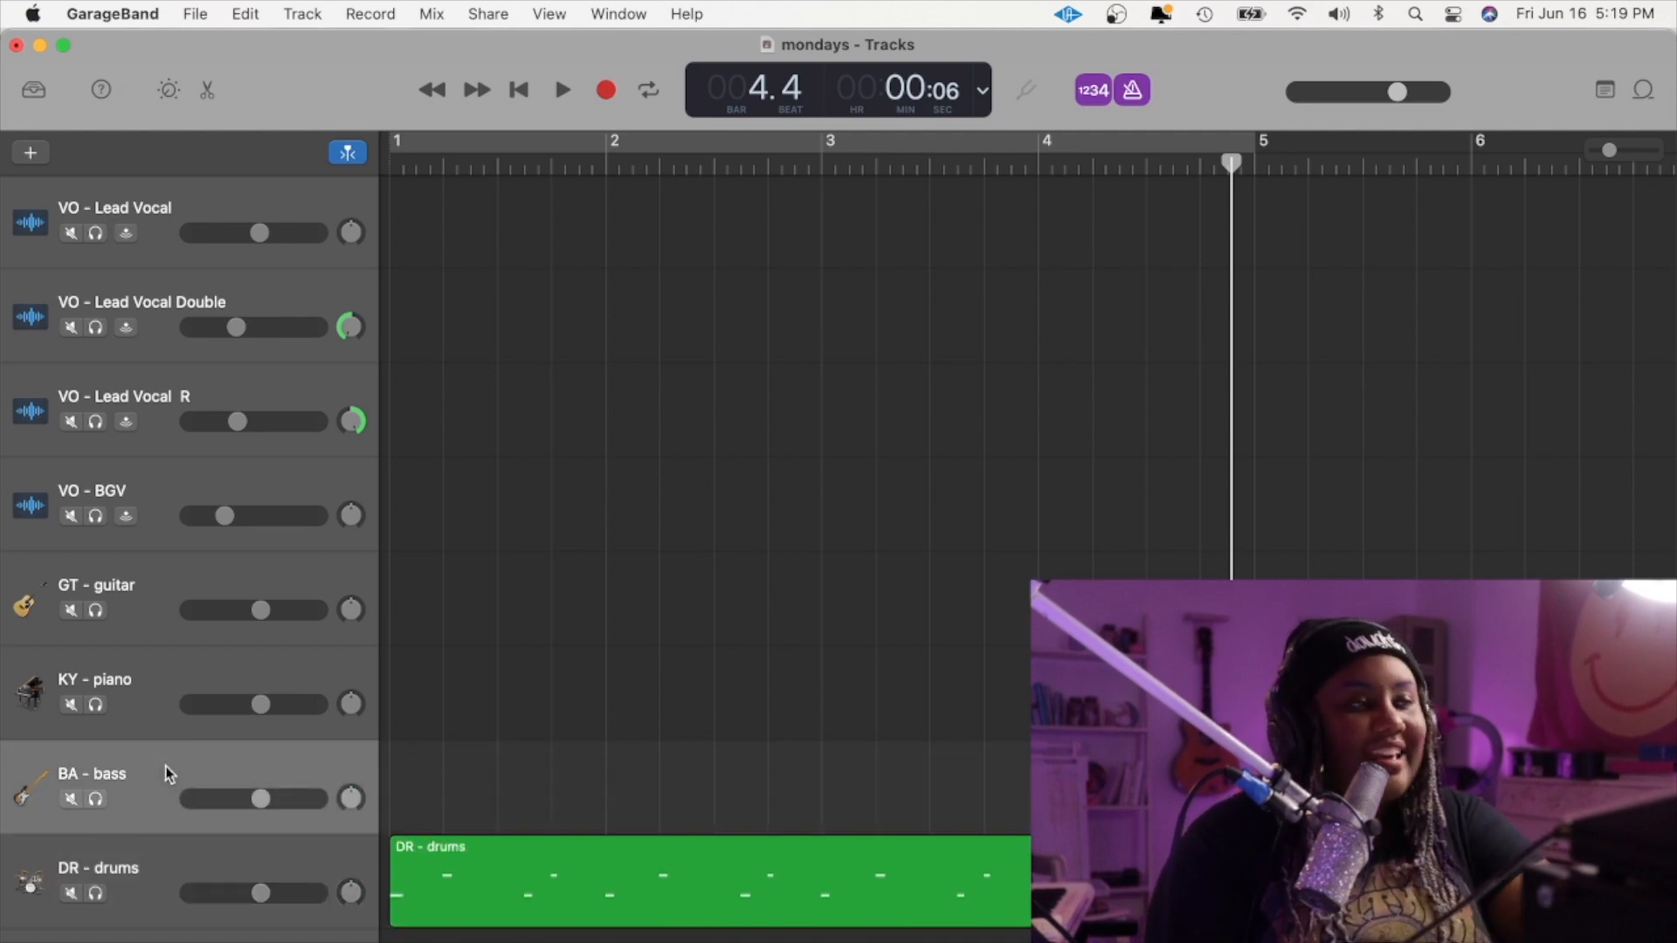
pyautogui.press('Return')
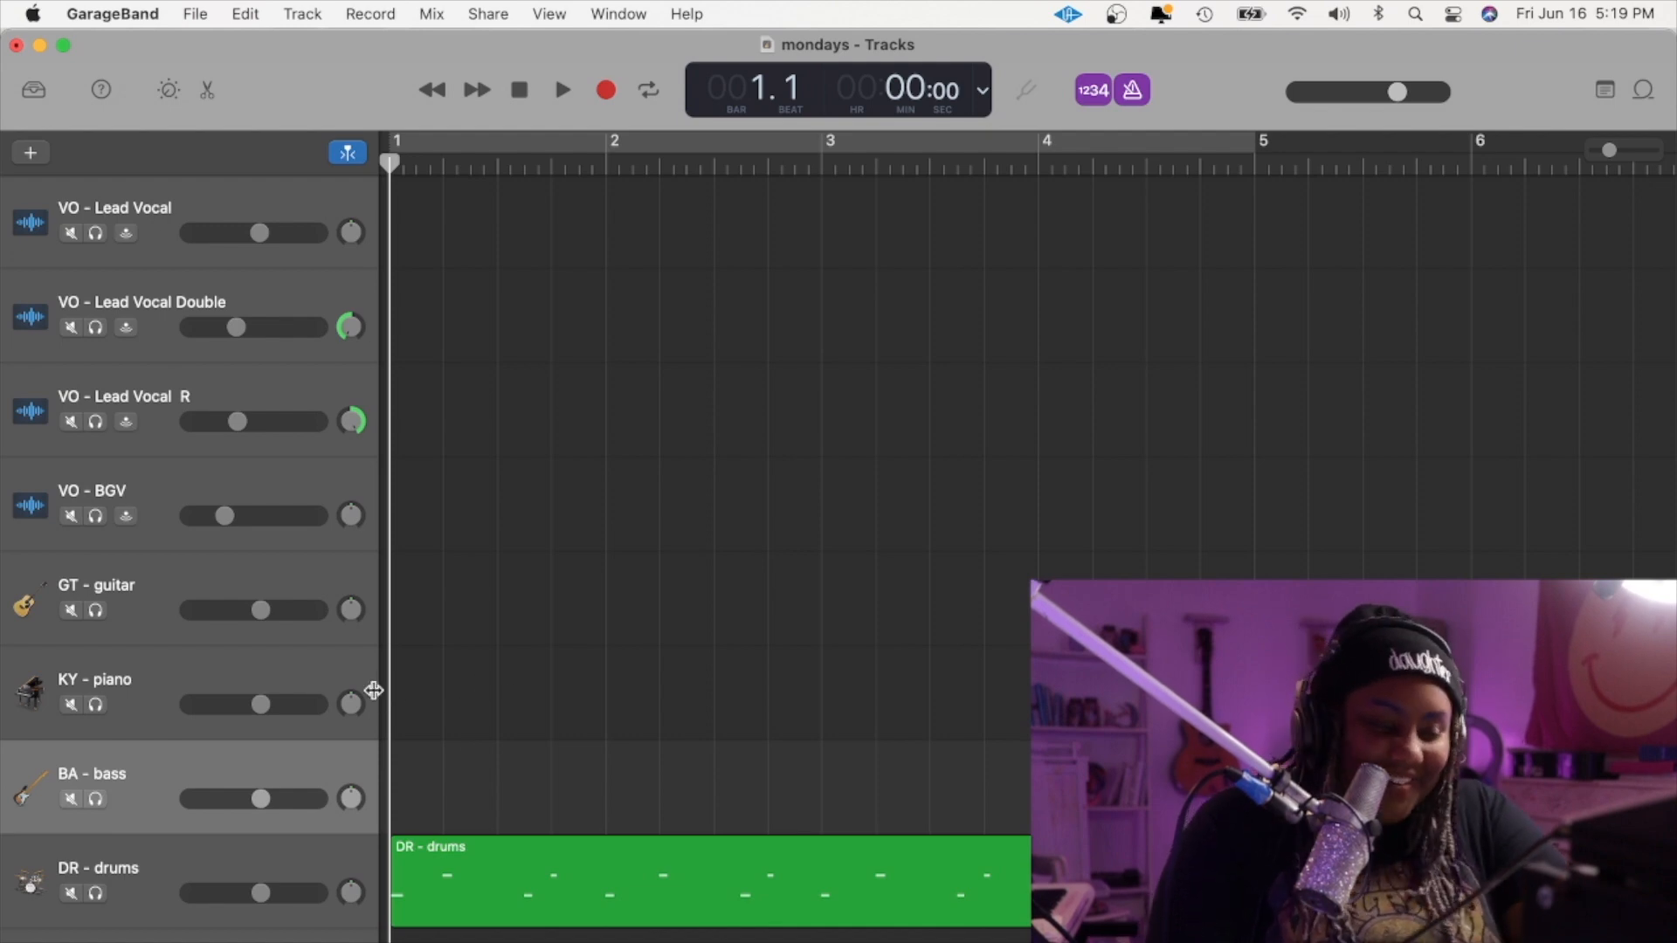
pyautogui.click(682, 12)
pyautogui.write('k')
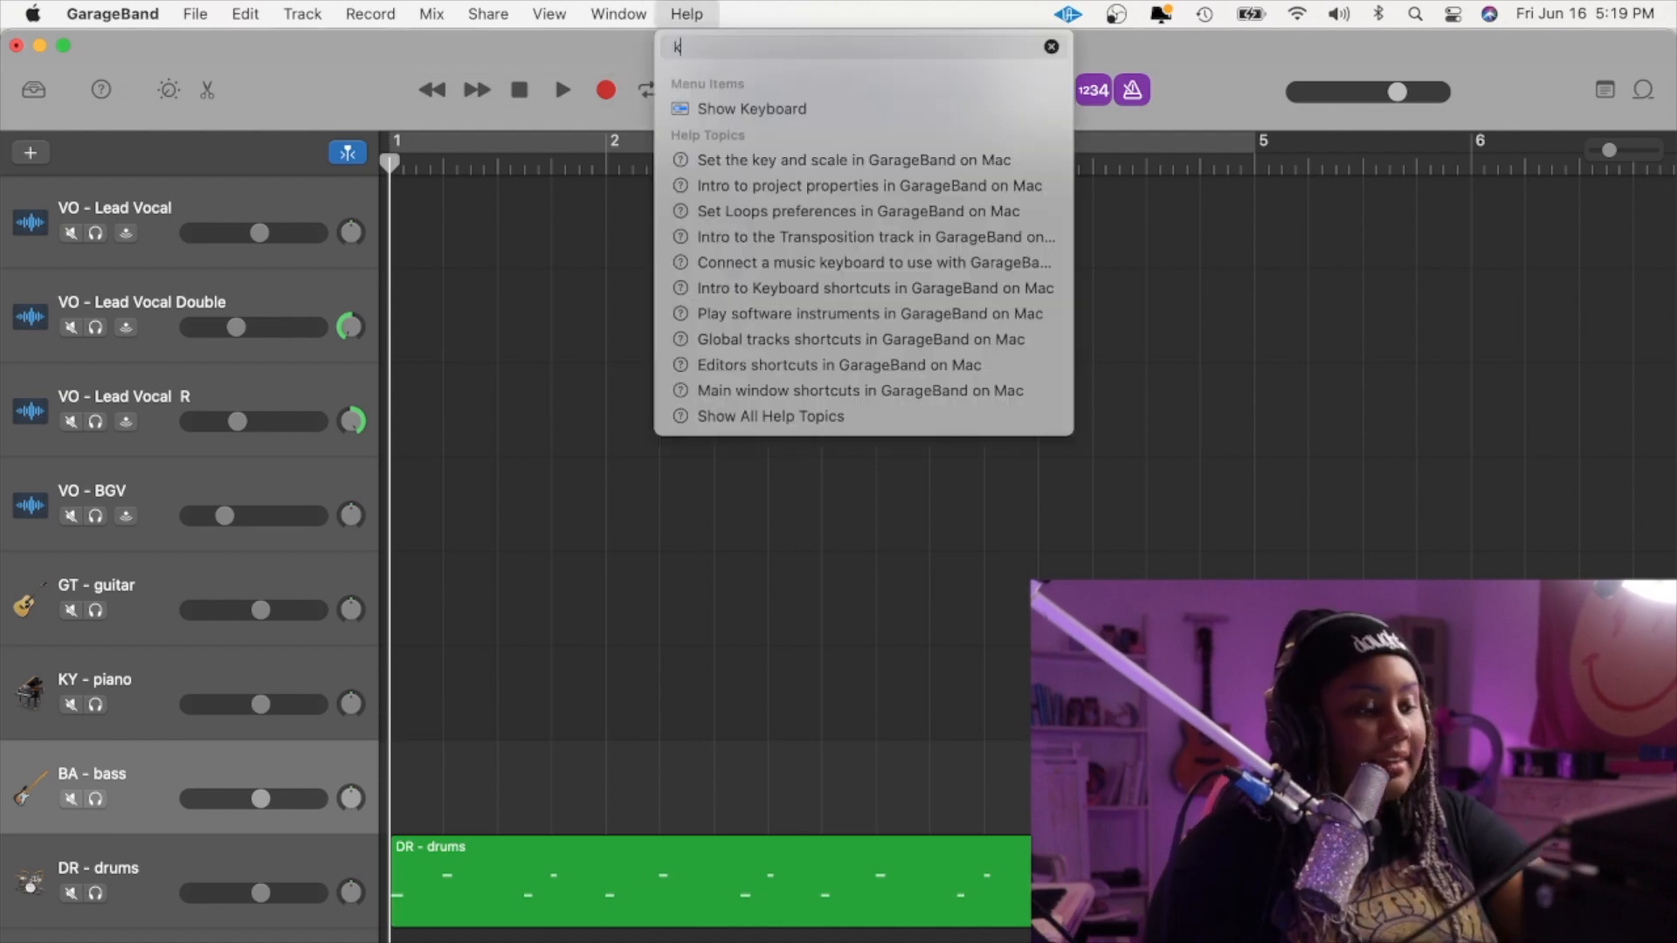
pyautogui.write('ey')
pyautogui.click(730, 105)
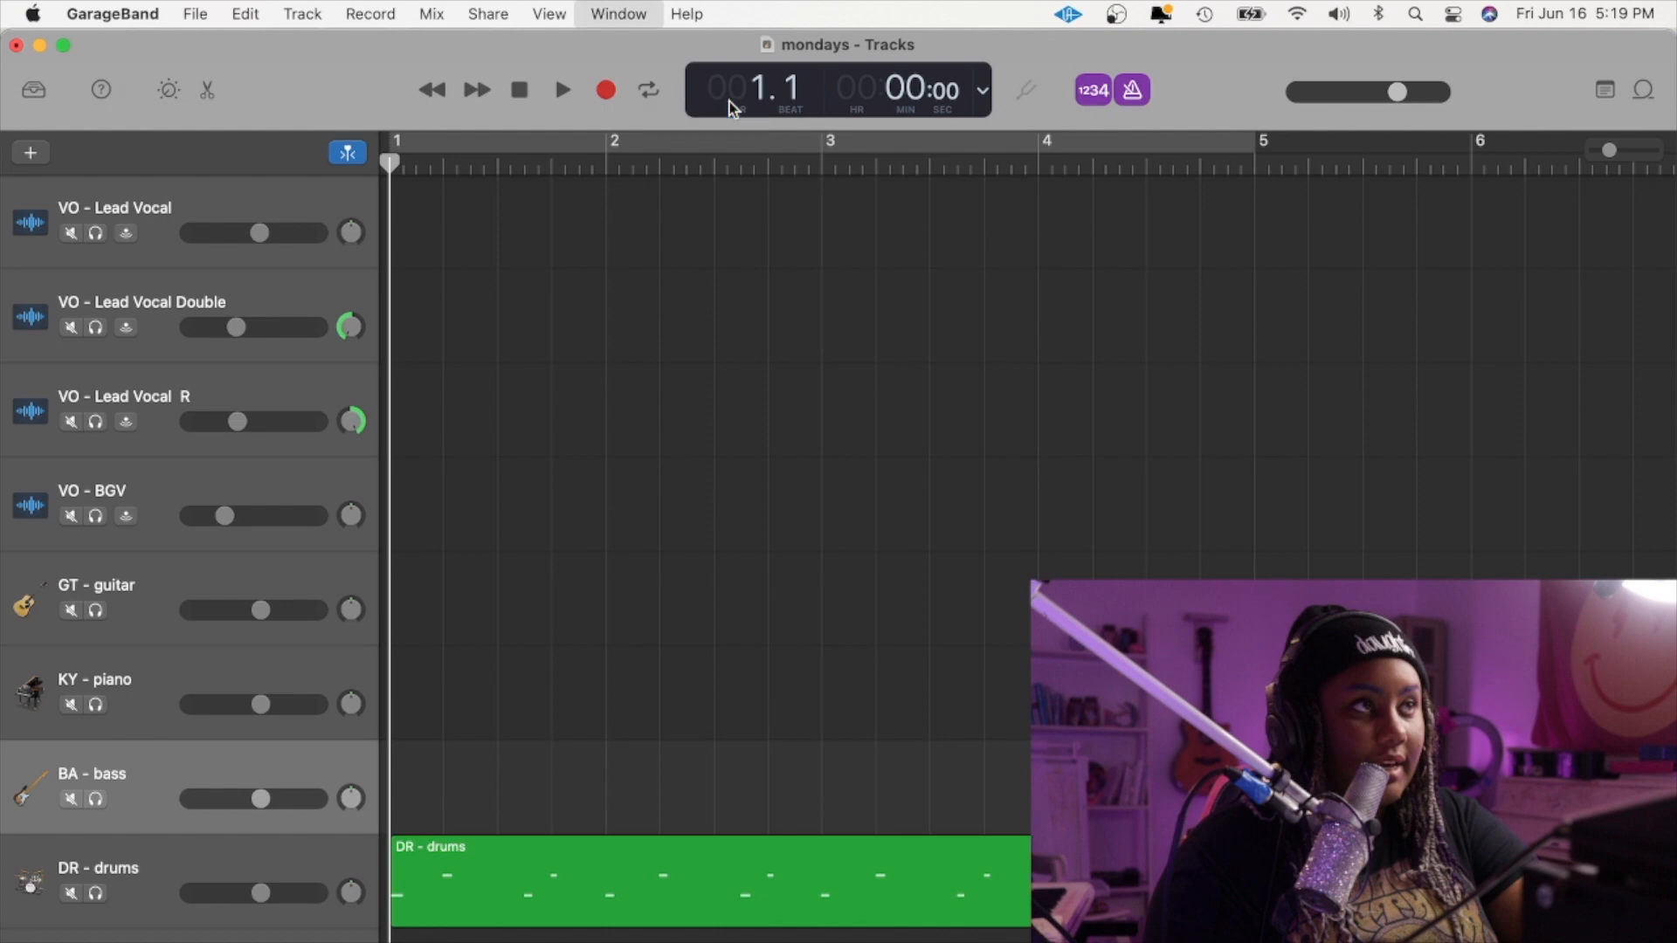
pyautogui.click(560, 404)
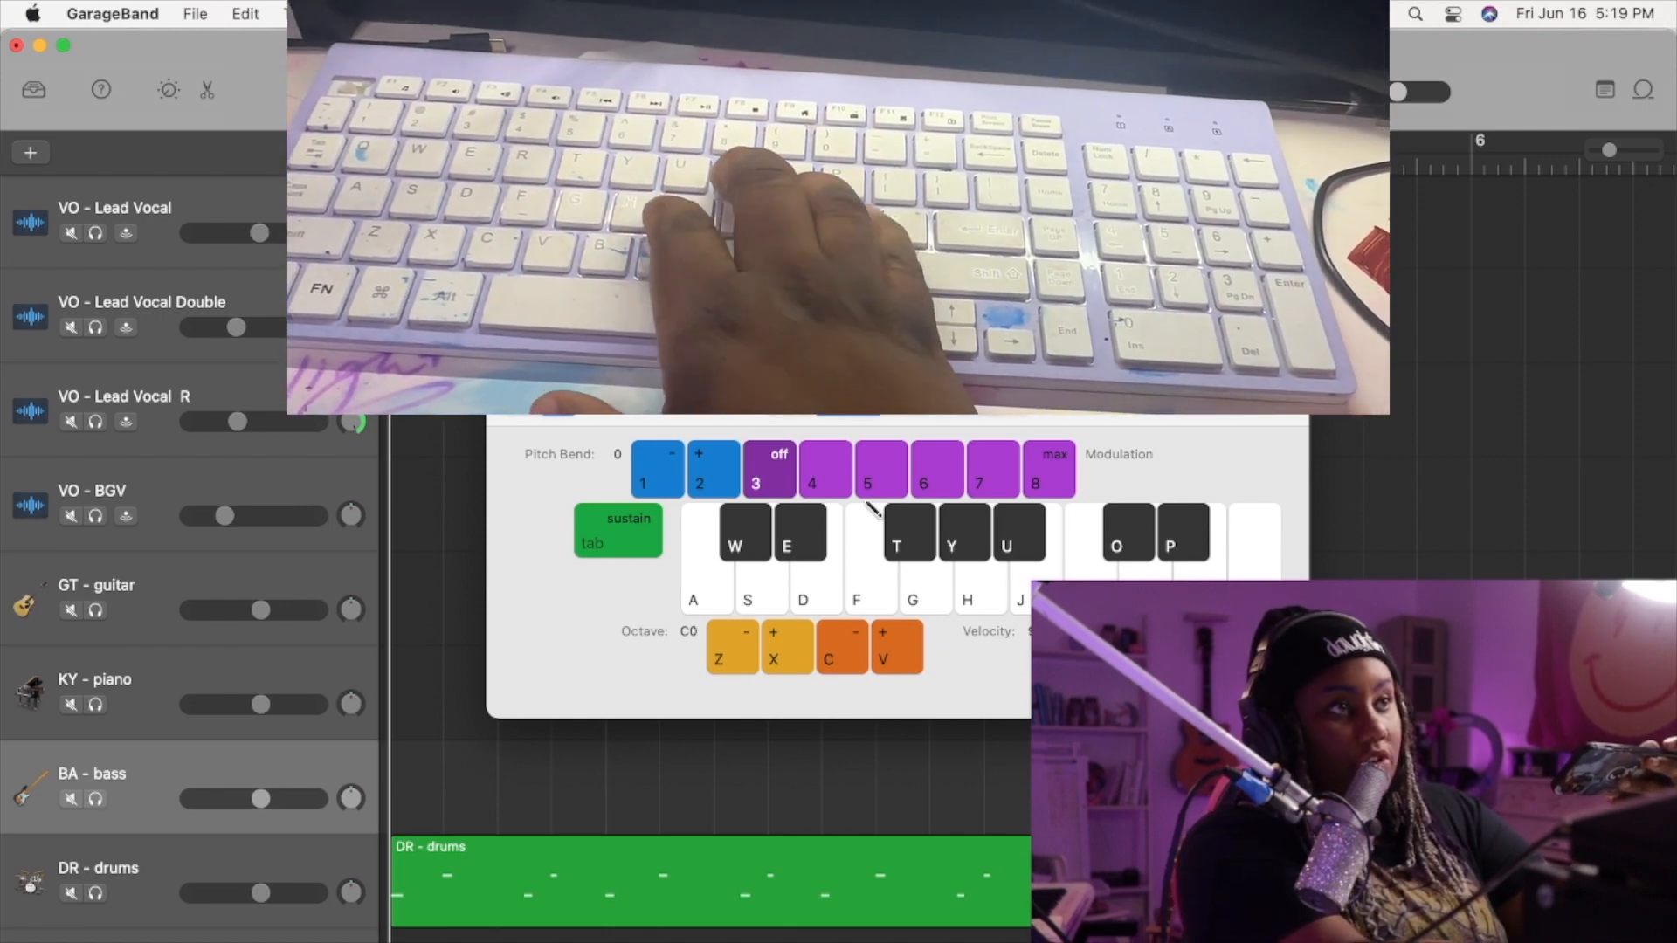
# - Try out bass notes in octaves C0 and C1, and raise the Musical Typing octave to C3
pyautogui.press('l')
pyautogui.press('k')
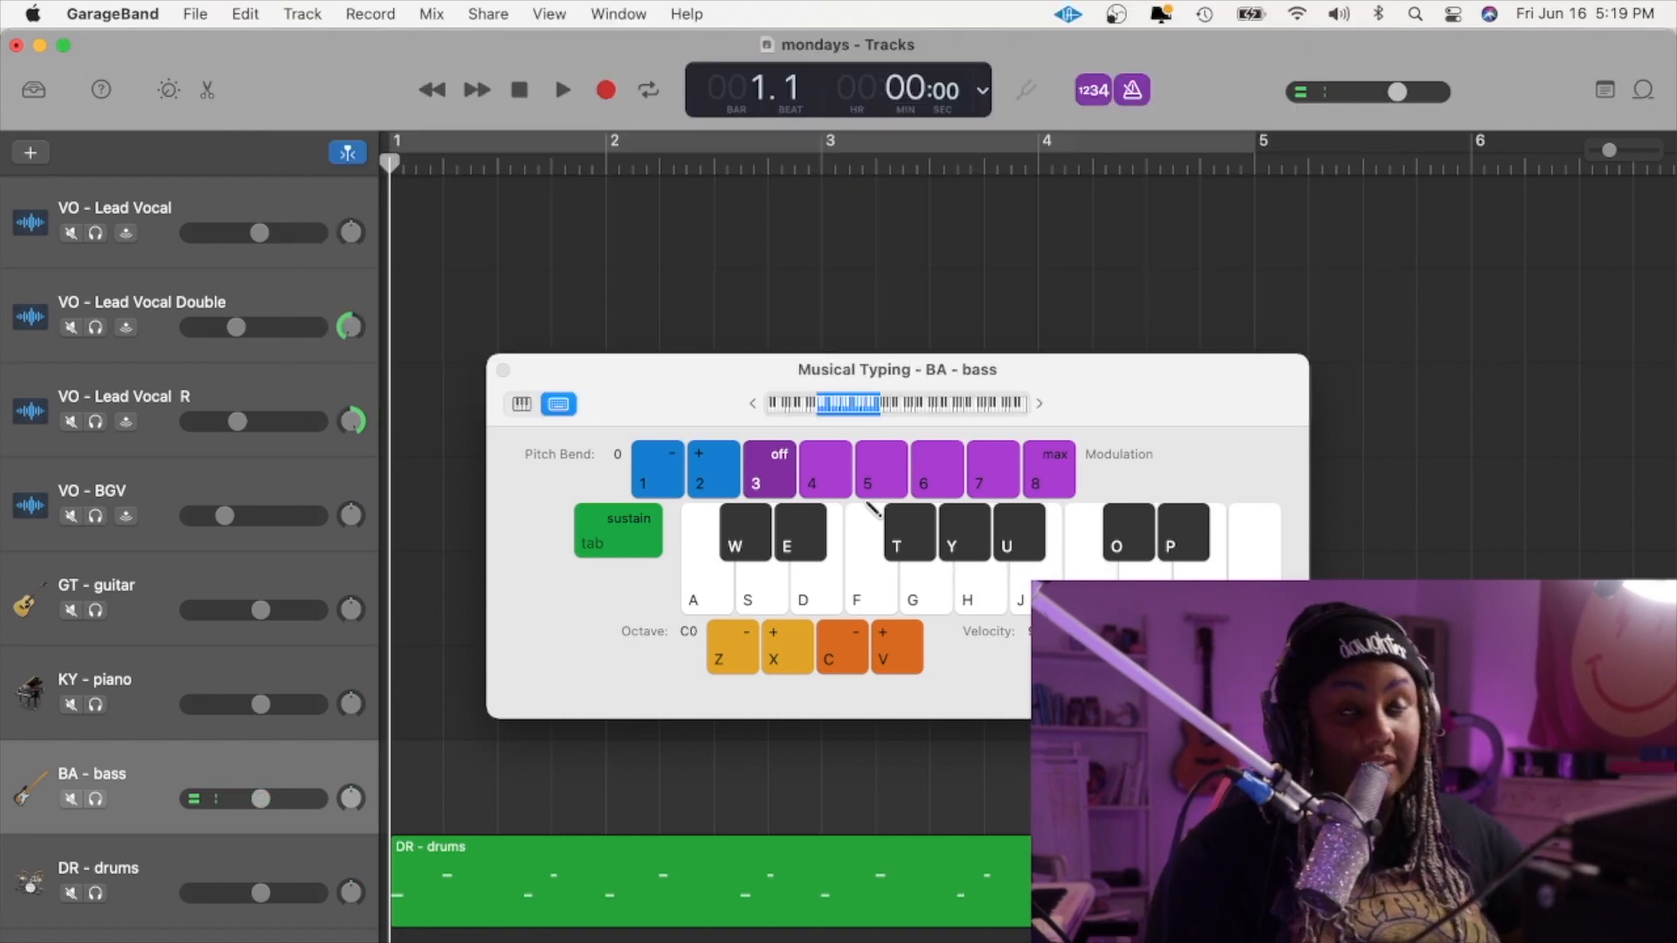
pyautogui.click(892, 406)
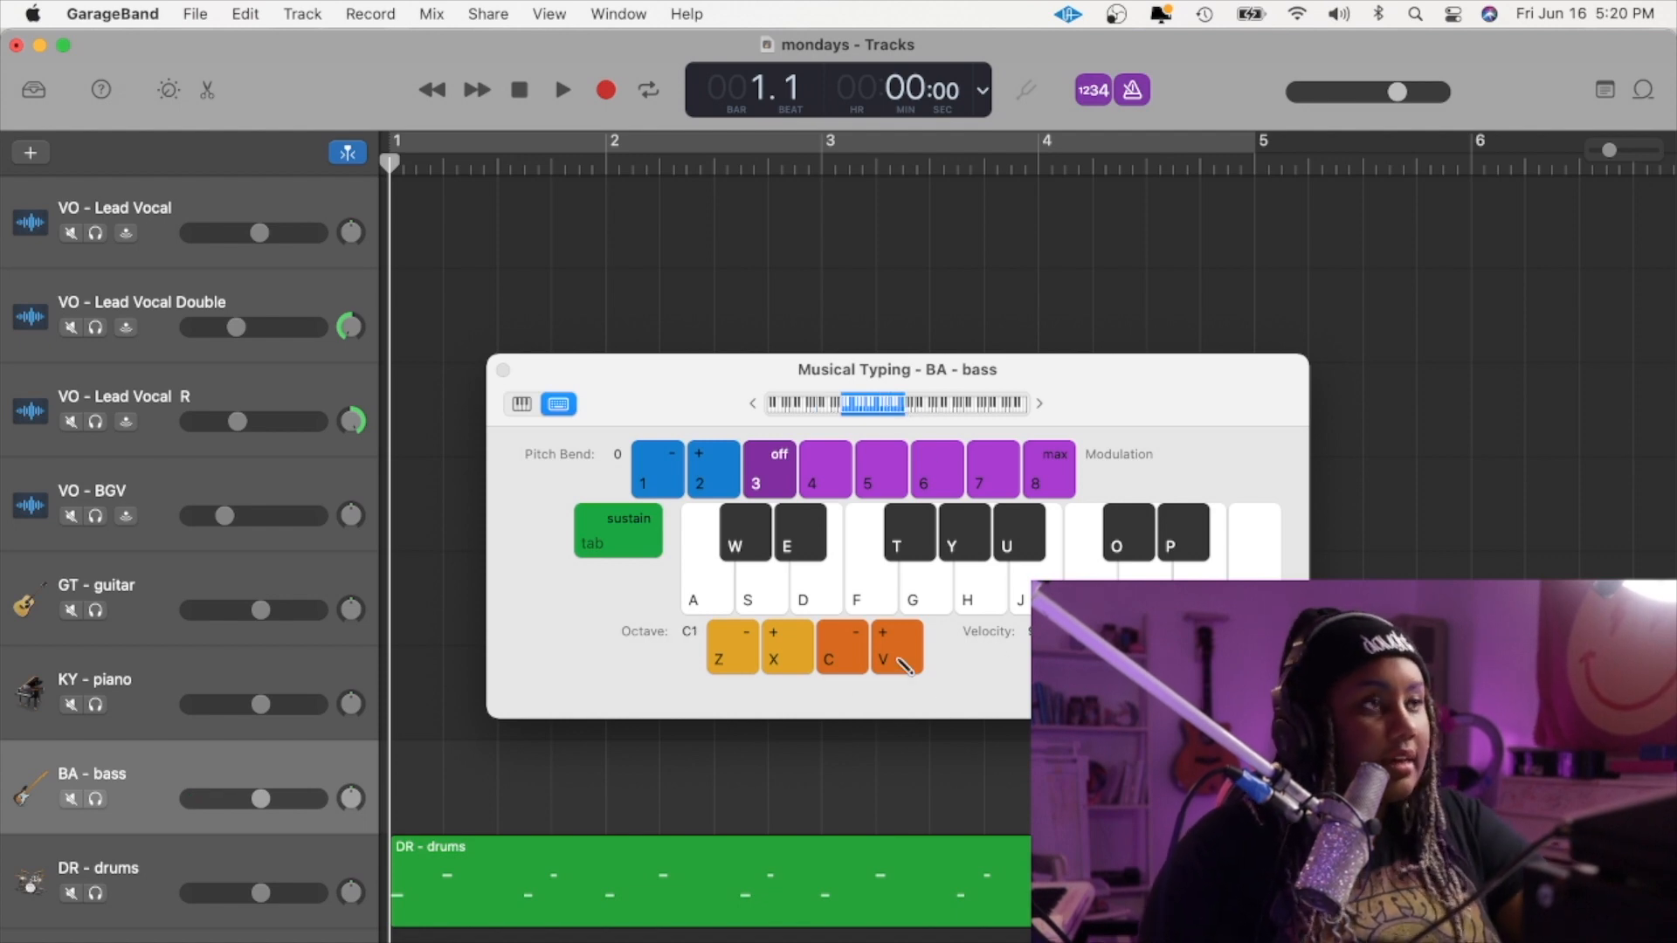
pyautogui.press('a')
pyautogui.press('s')
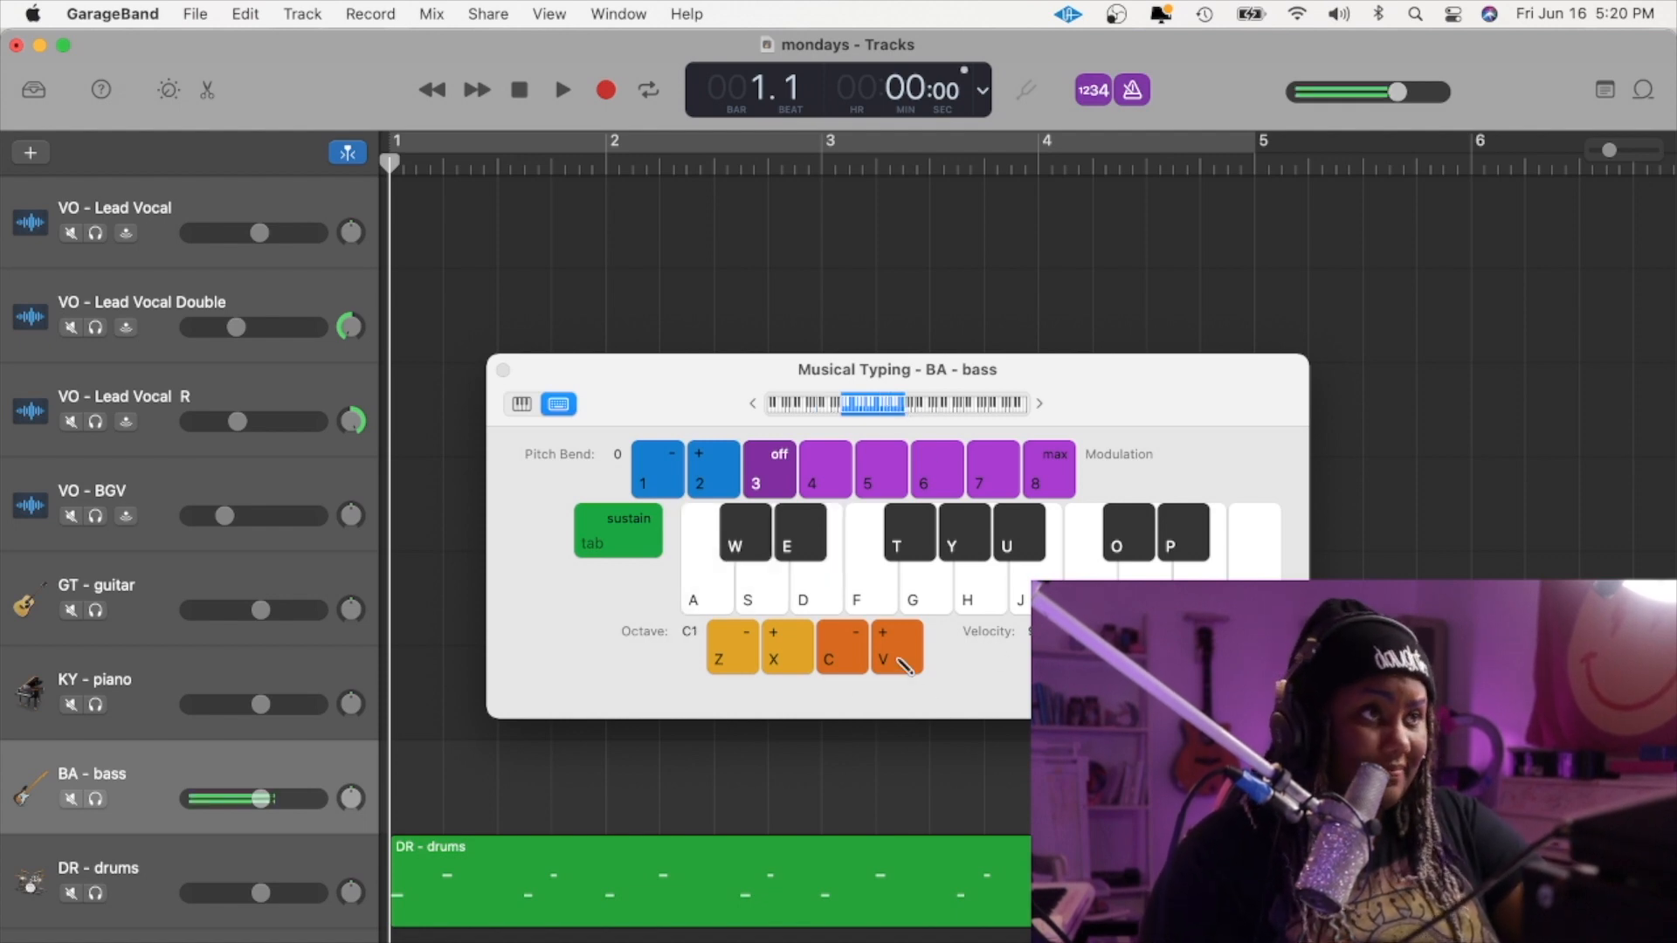
pyautogui.click(923, 406)
pyautogui.press('a')
pyautogui.press('s')
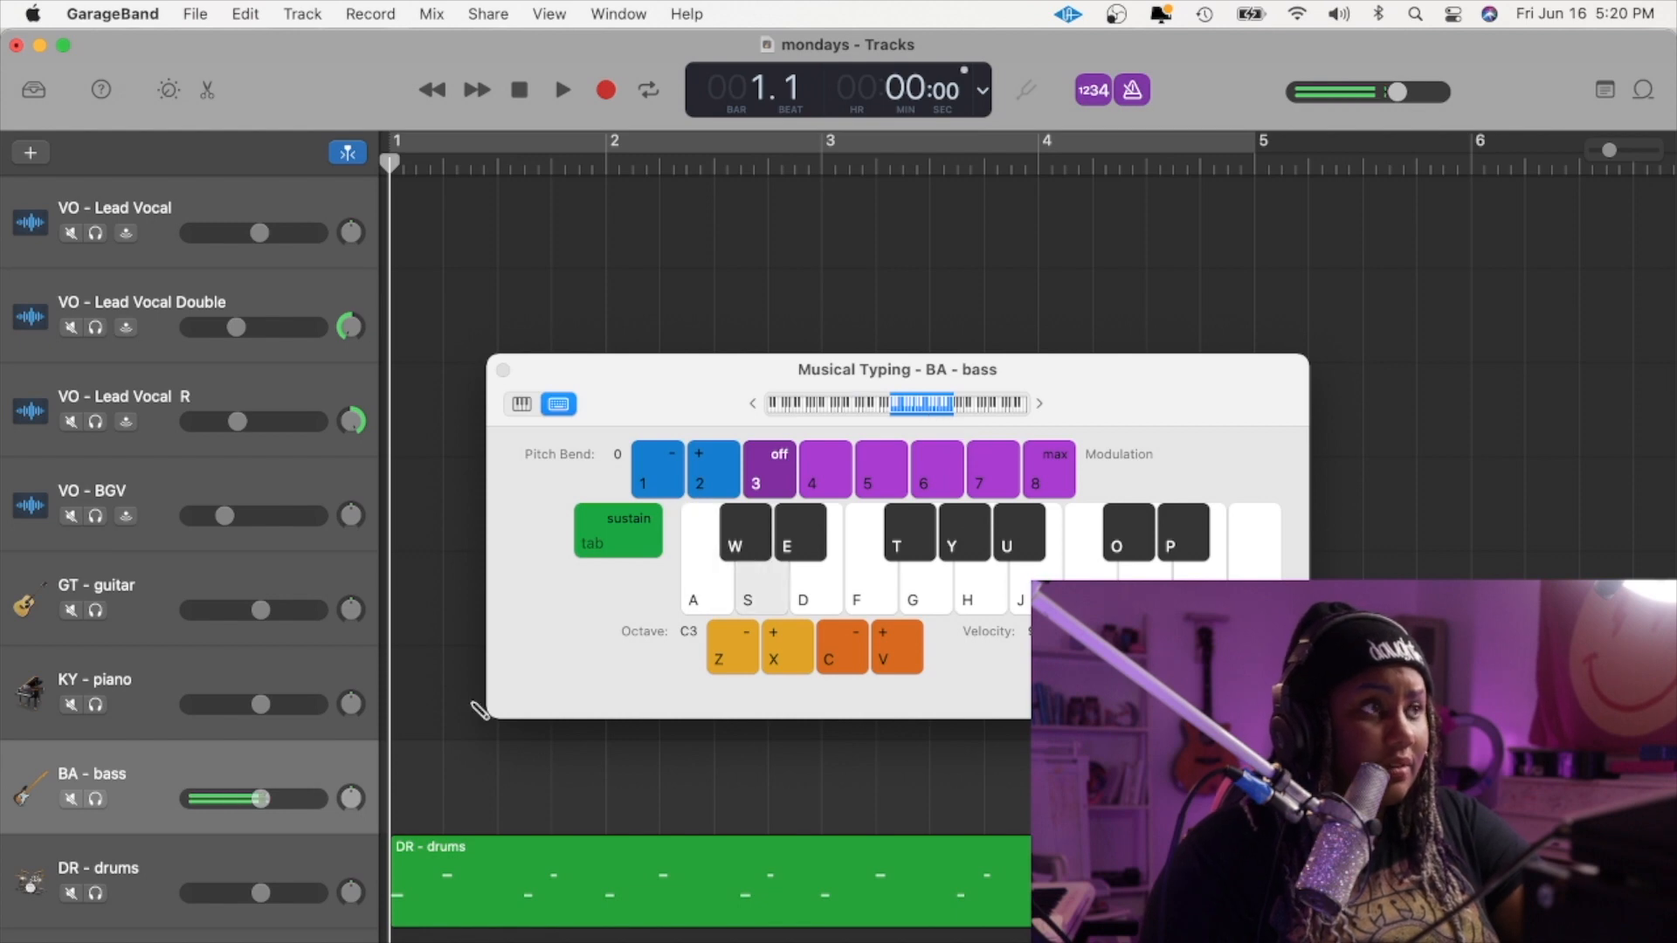
# - Raise the bass track's volume slightly and try out a run of bass notes in octave C3
pyautogui.click(262, 798)
pyautogui.moveTo(262, 798); pyautogui.dragTo(277, 798)
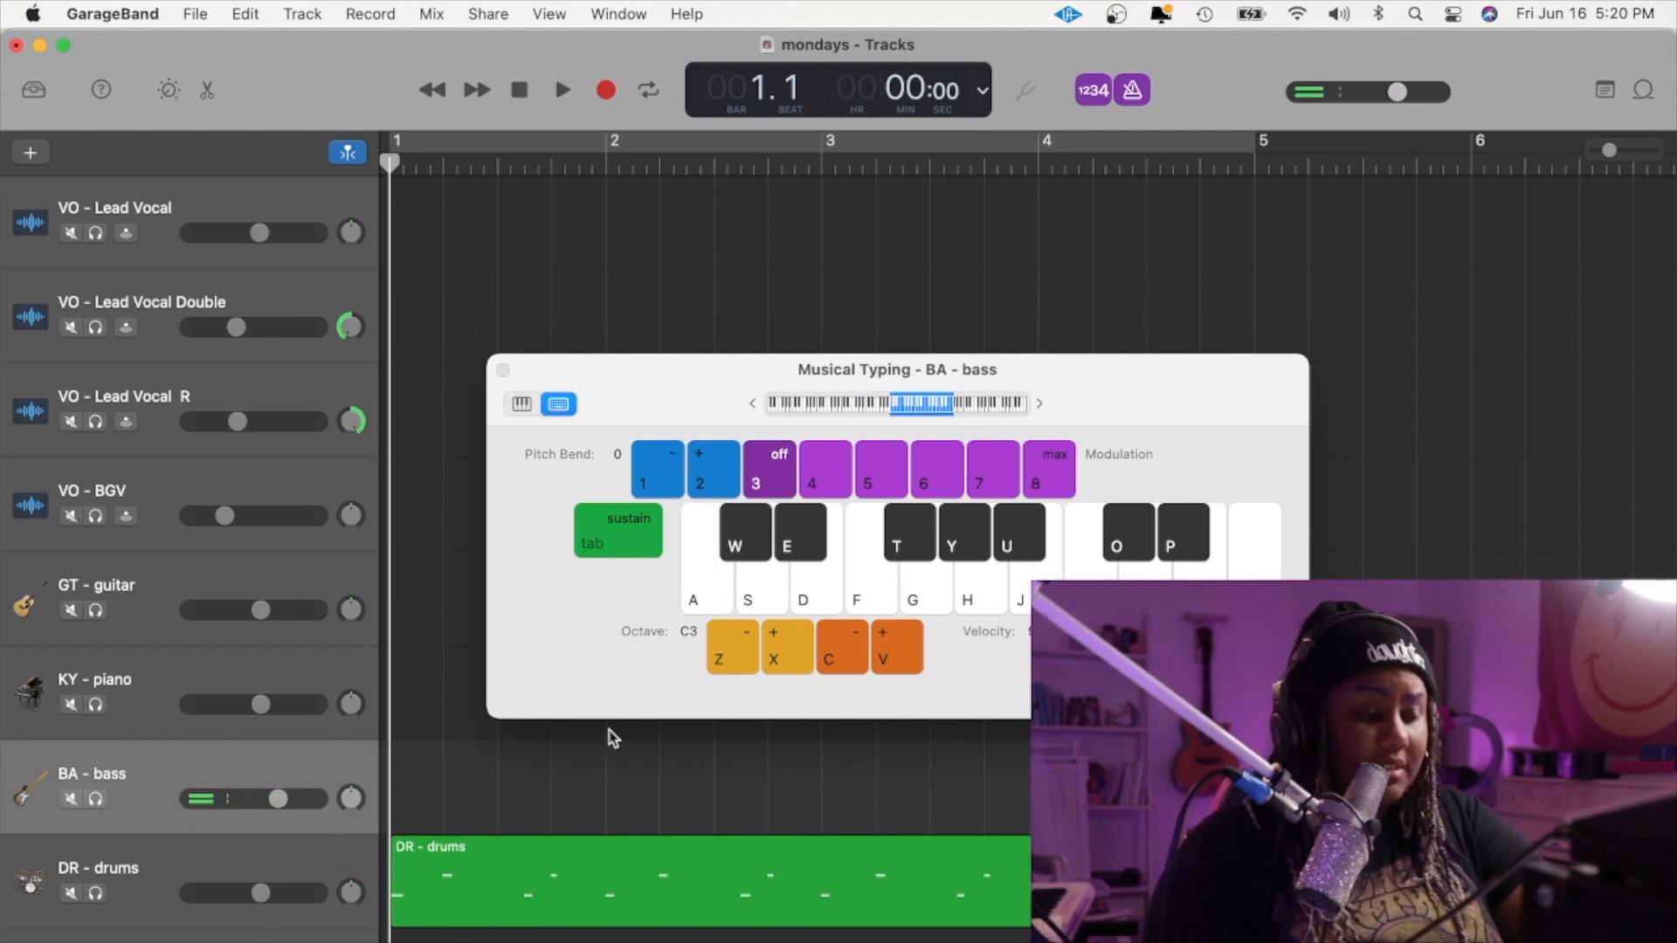
pyautogui.press('a')
pyautogui.press('s')
pyautogui.press('d')
pyautogui.press('f')
pyautogui.press('g')
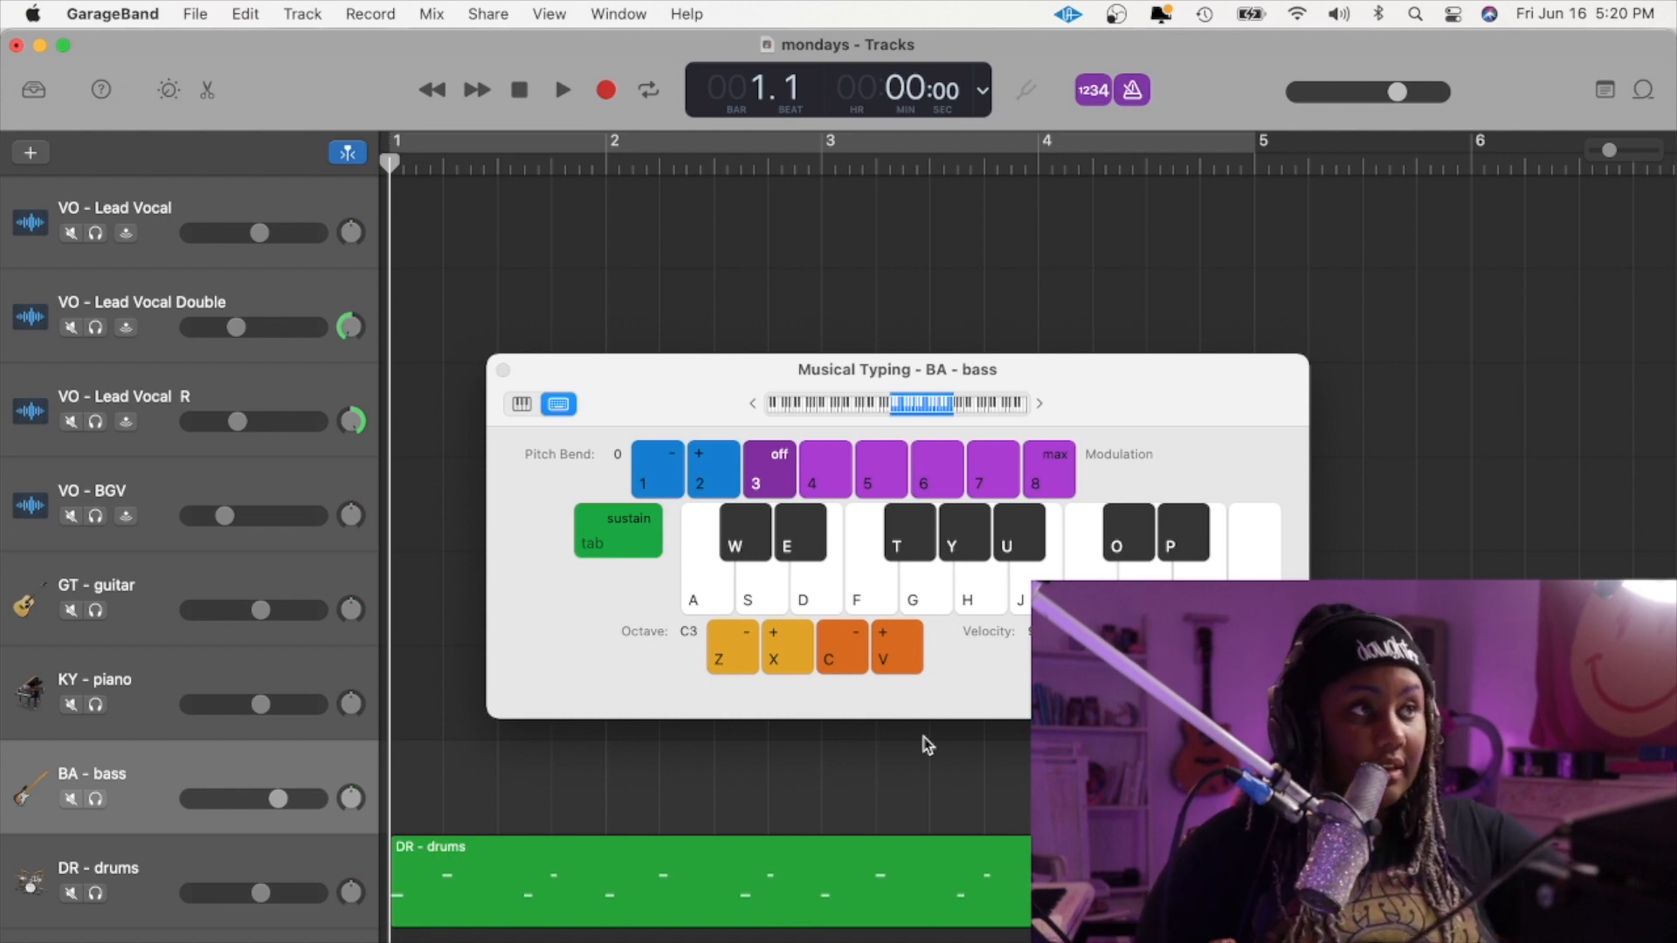
# - Try out the C and G bass notes in octave C3
pyautogui.press('a')
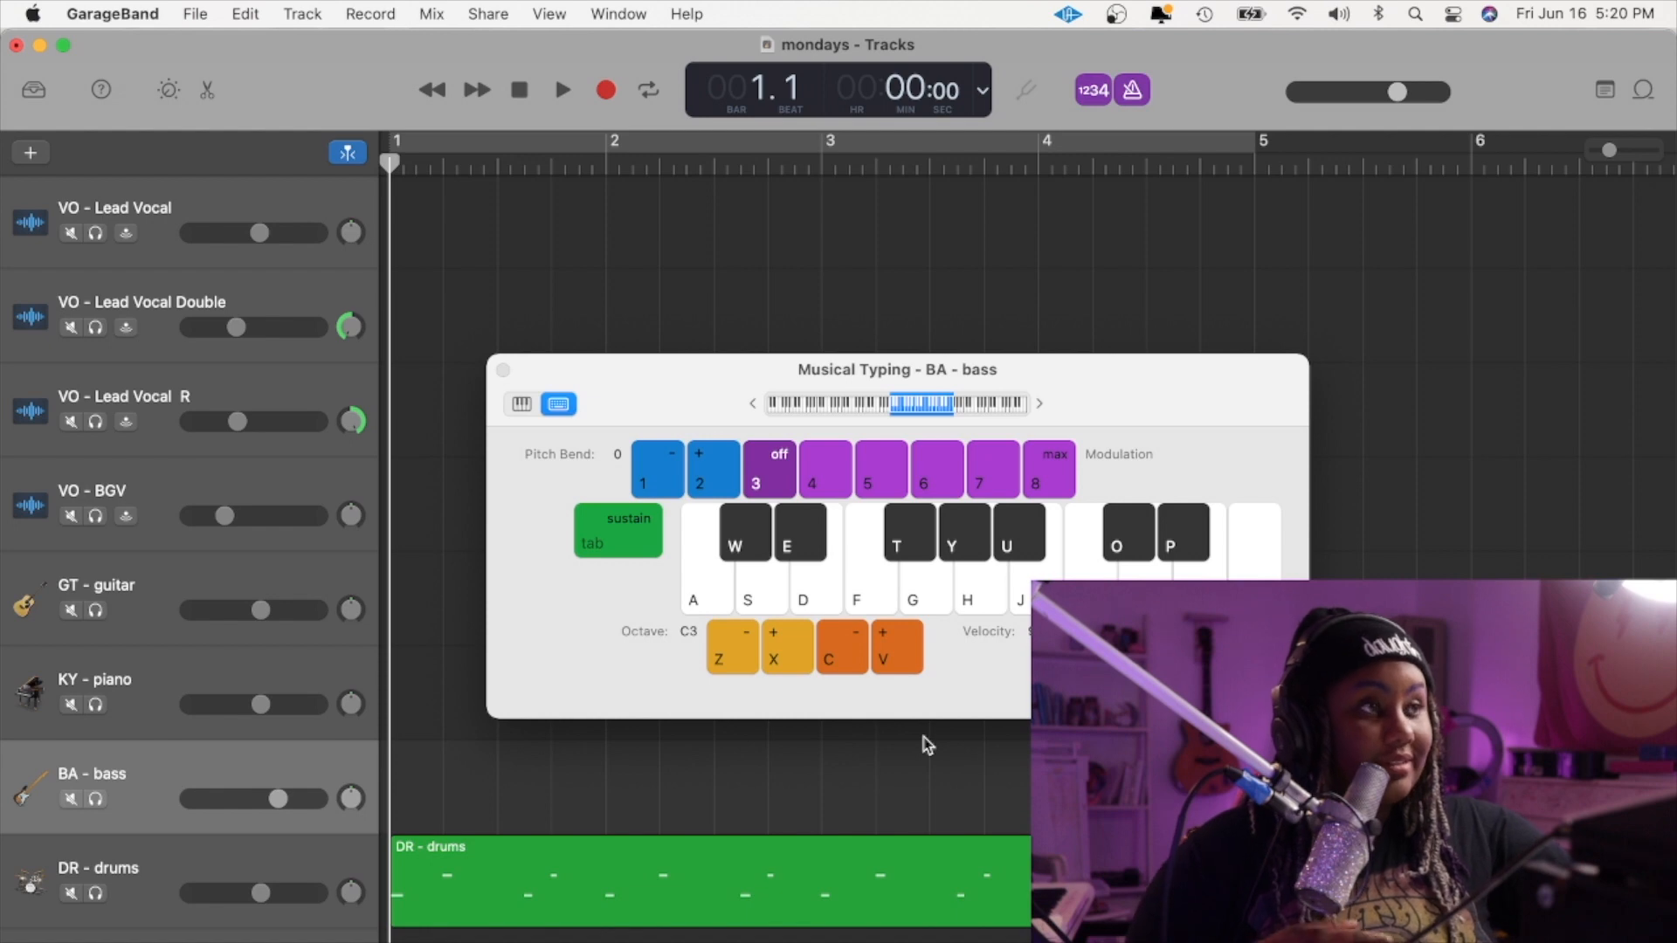
pyautogui.press('a')
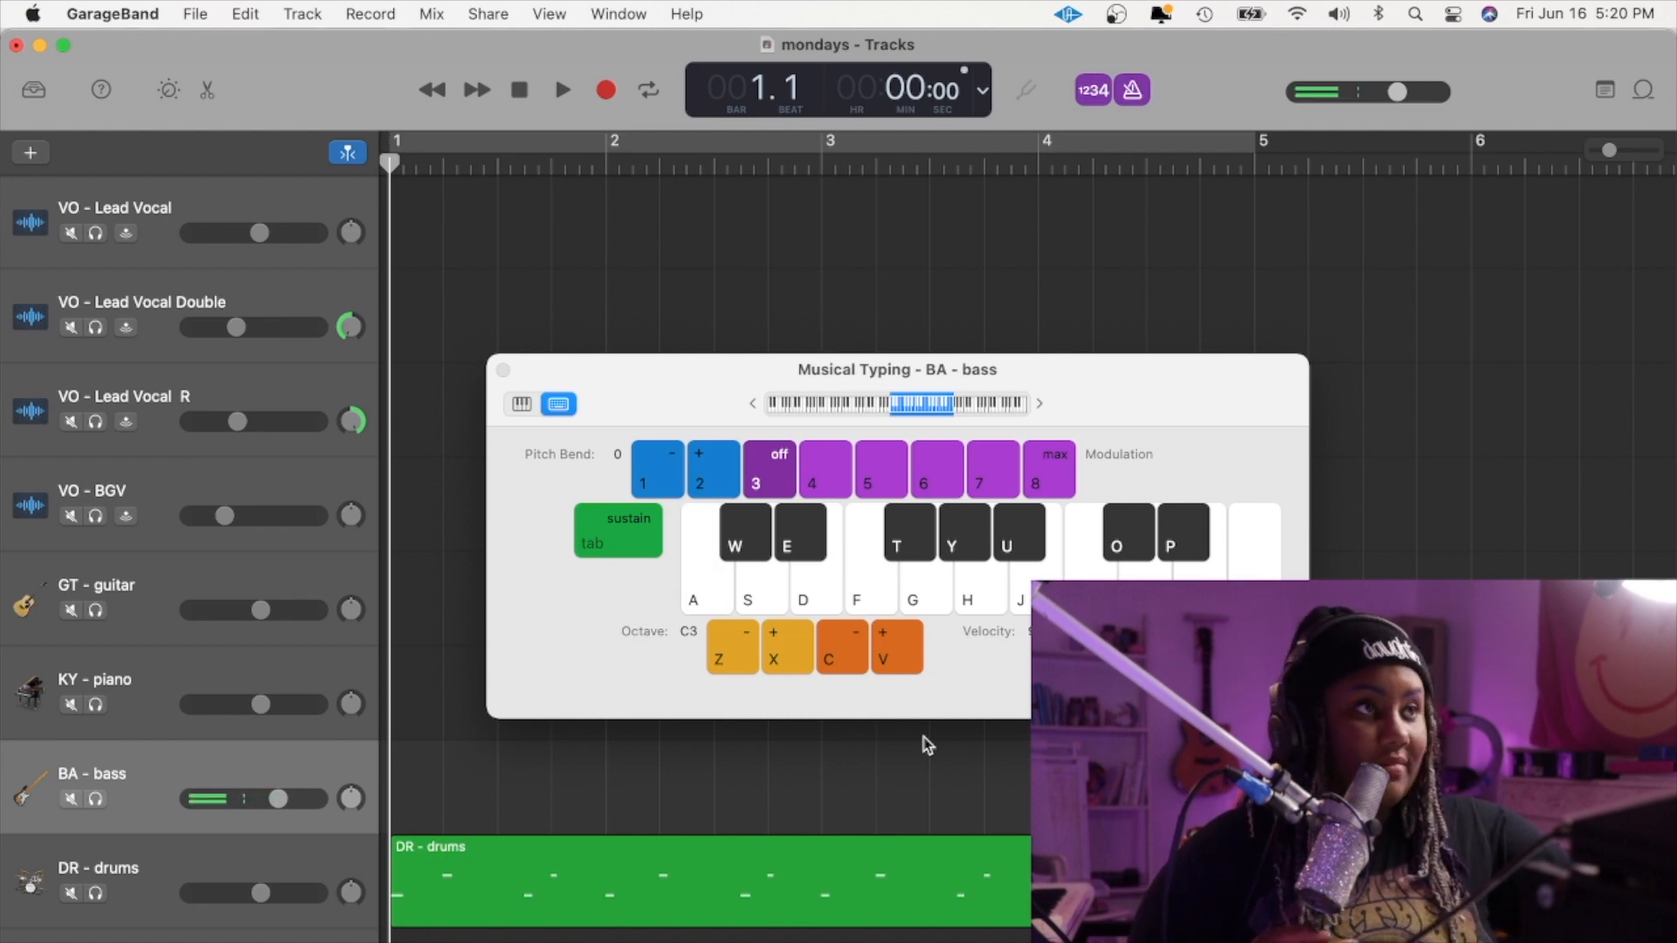
pyautogui.press('g')
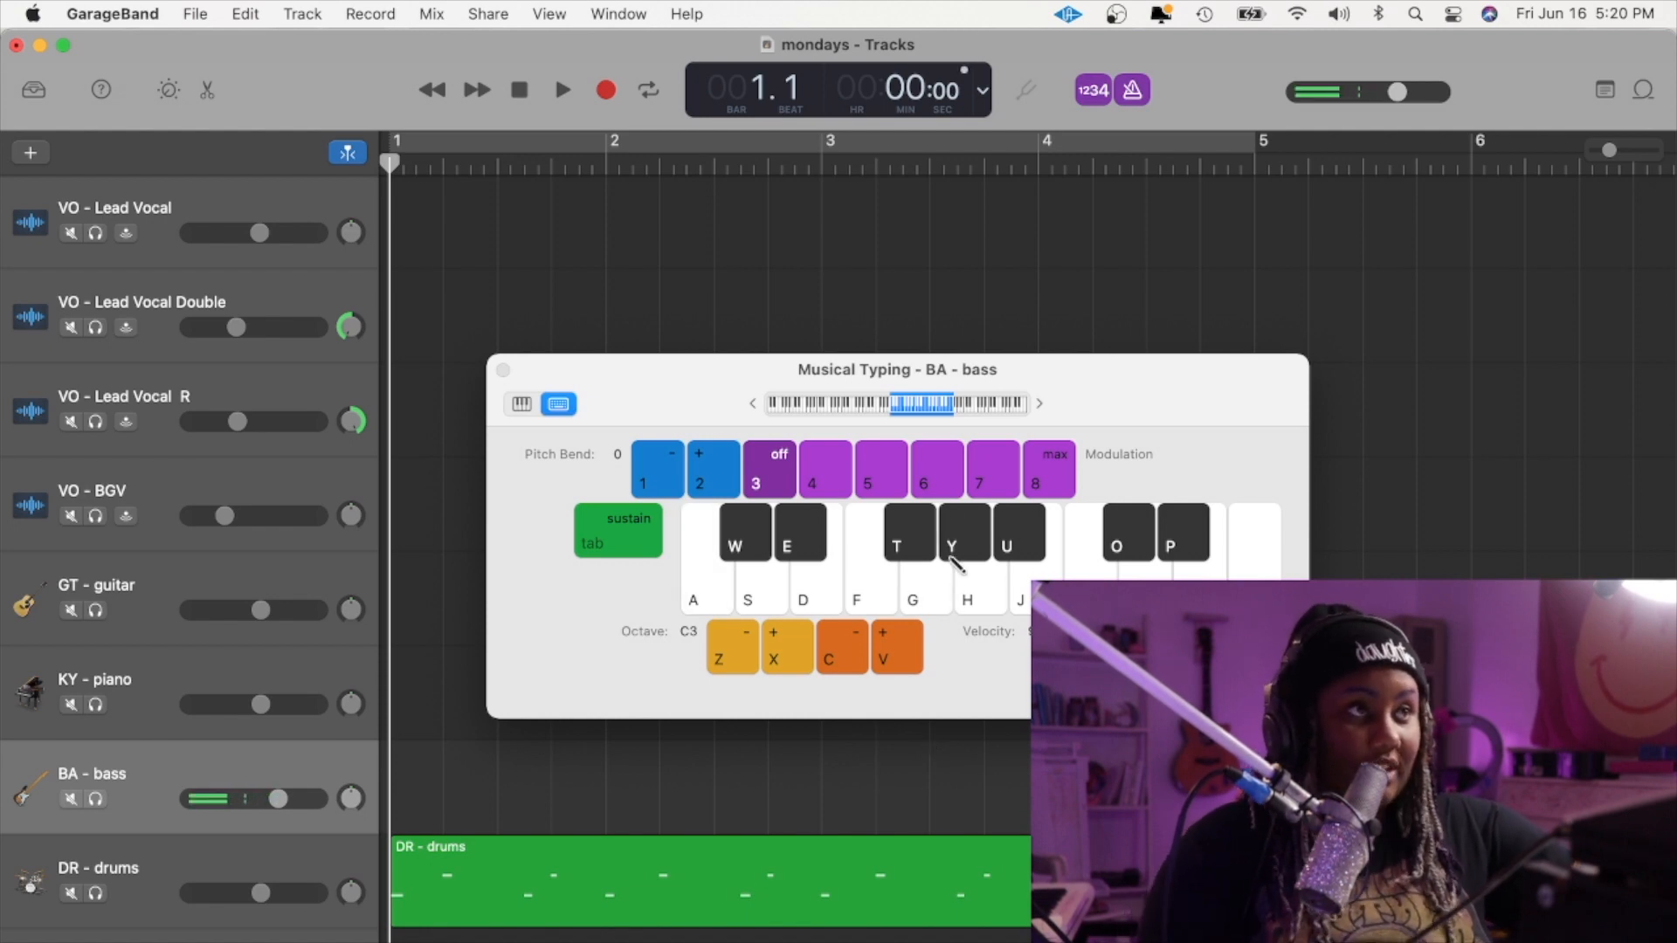
# - Lower the Musical Typing octave to C2 and try out a descending bass line of C, G, F, E and D
pyautogui.click(744, 661)
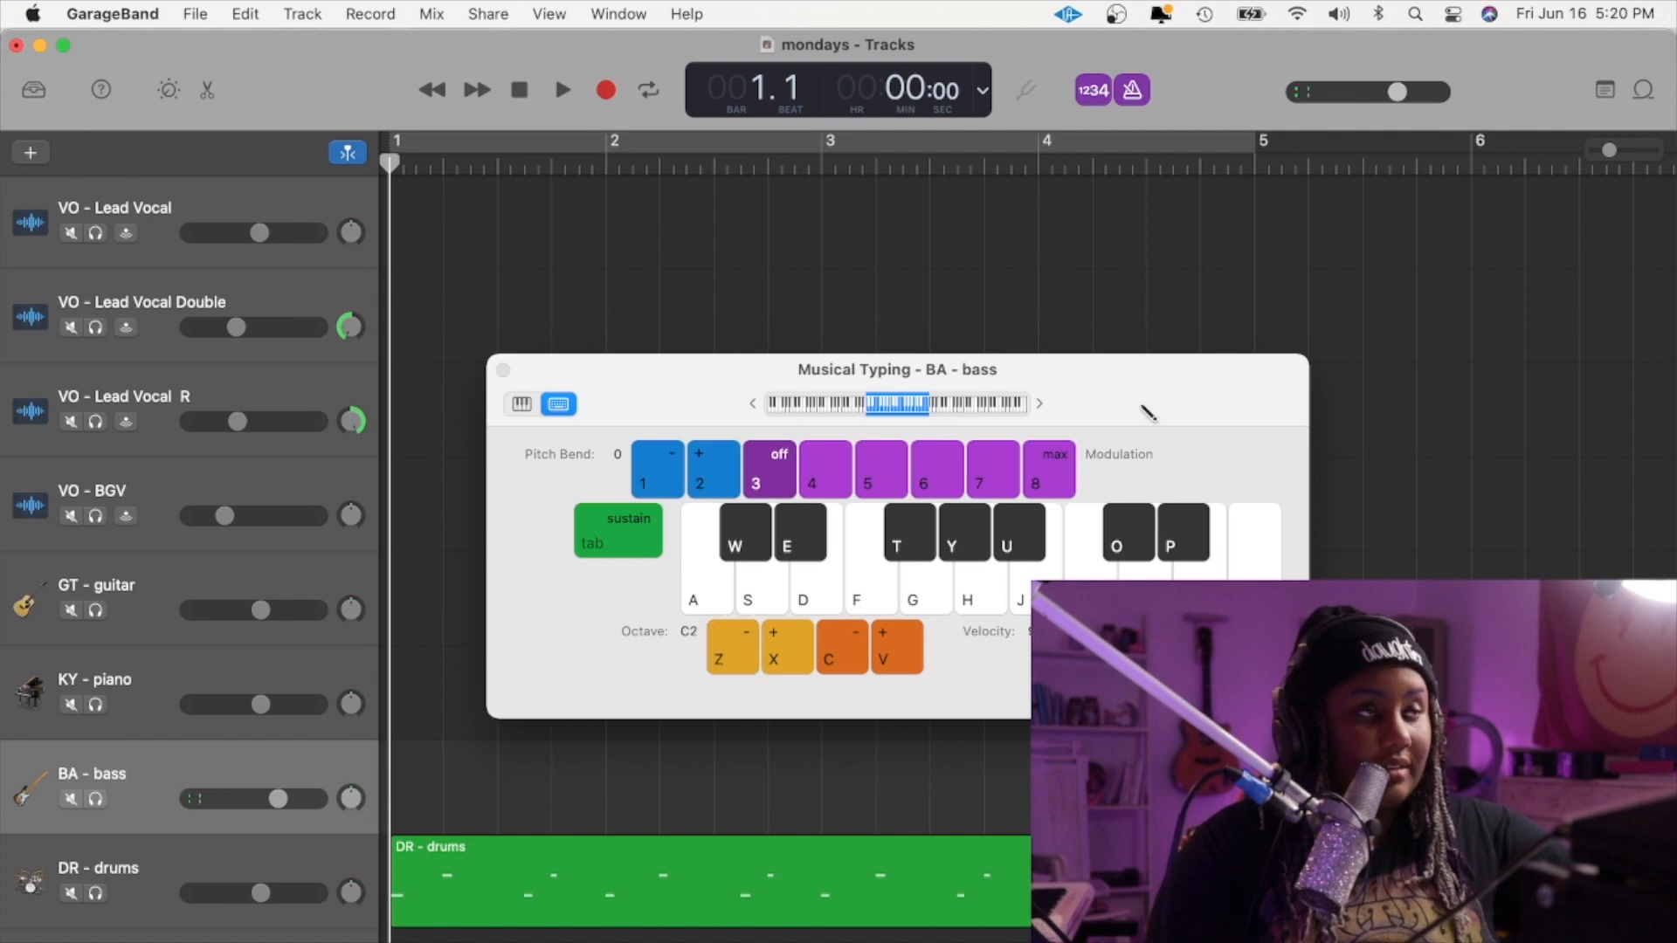
pyautogui.press('a')
pyautogui.press('g')
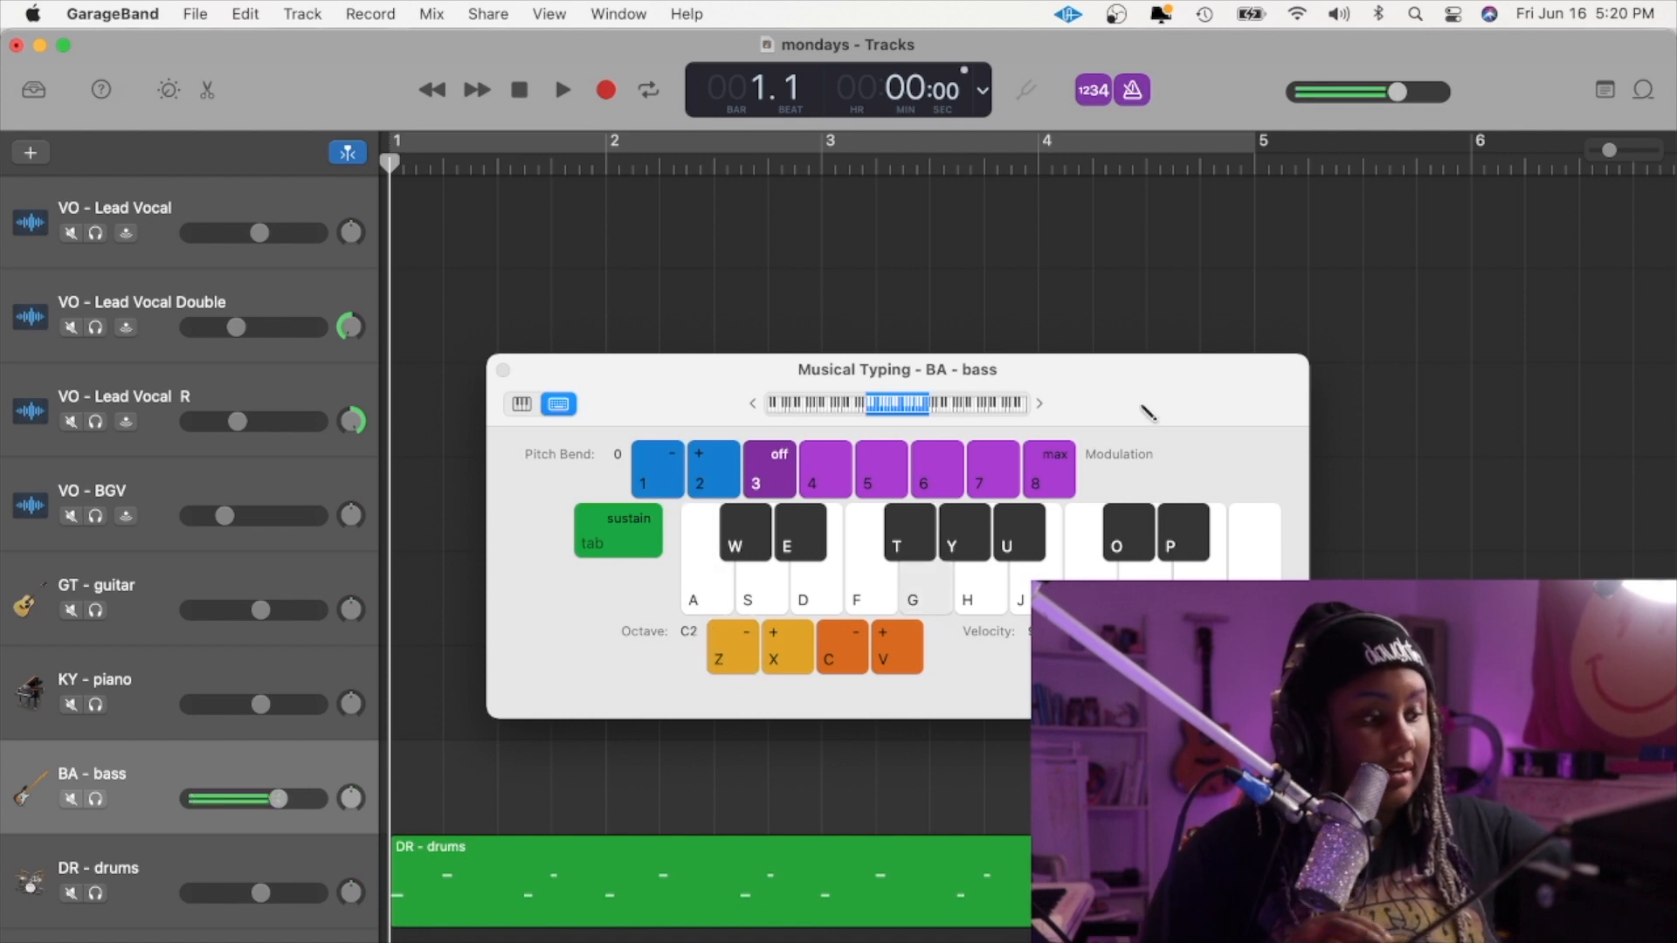
pyautogui.press('f')
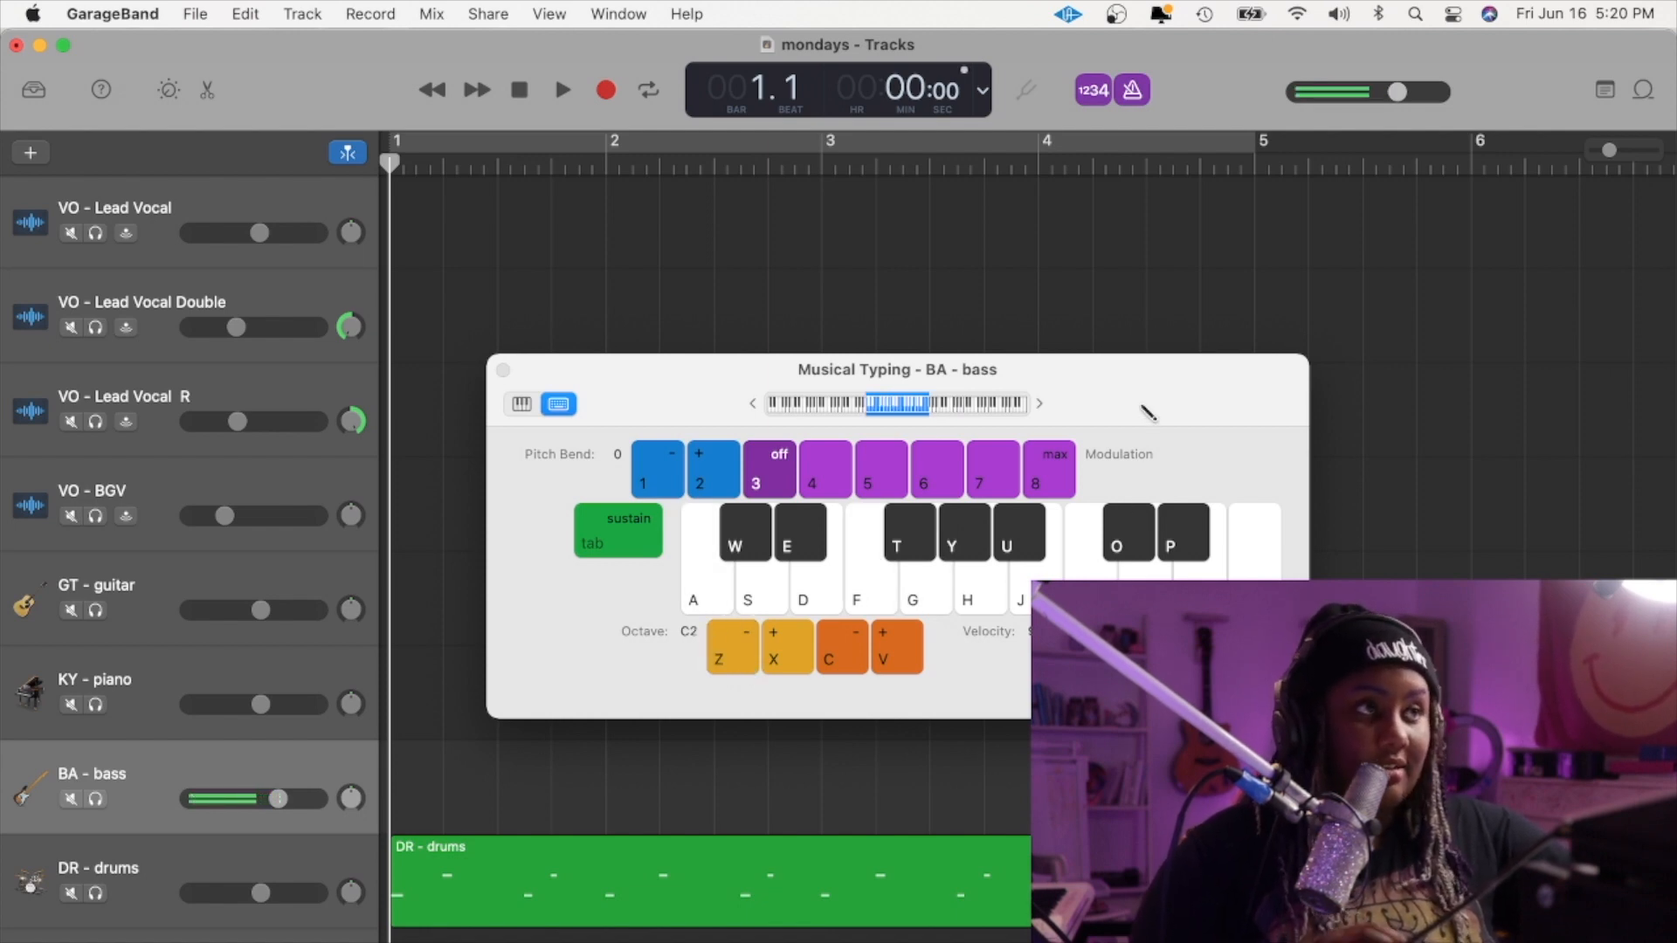
pyautogui.press('d')
pyautogui.press('d')
pyautogui.press('s')
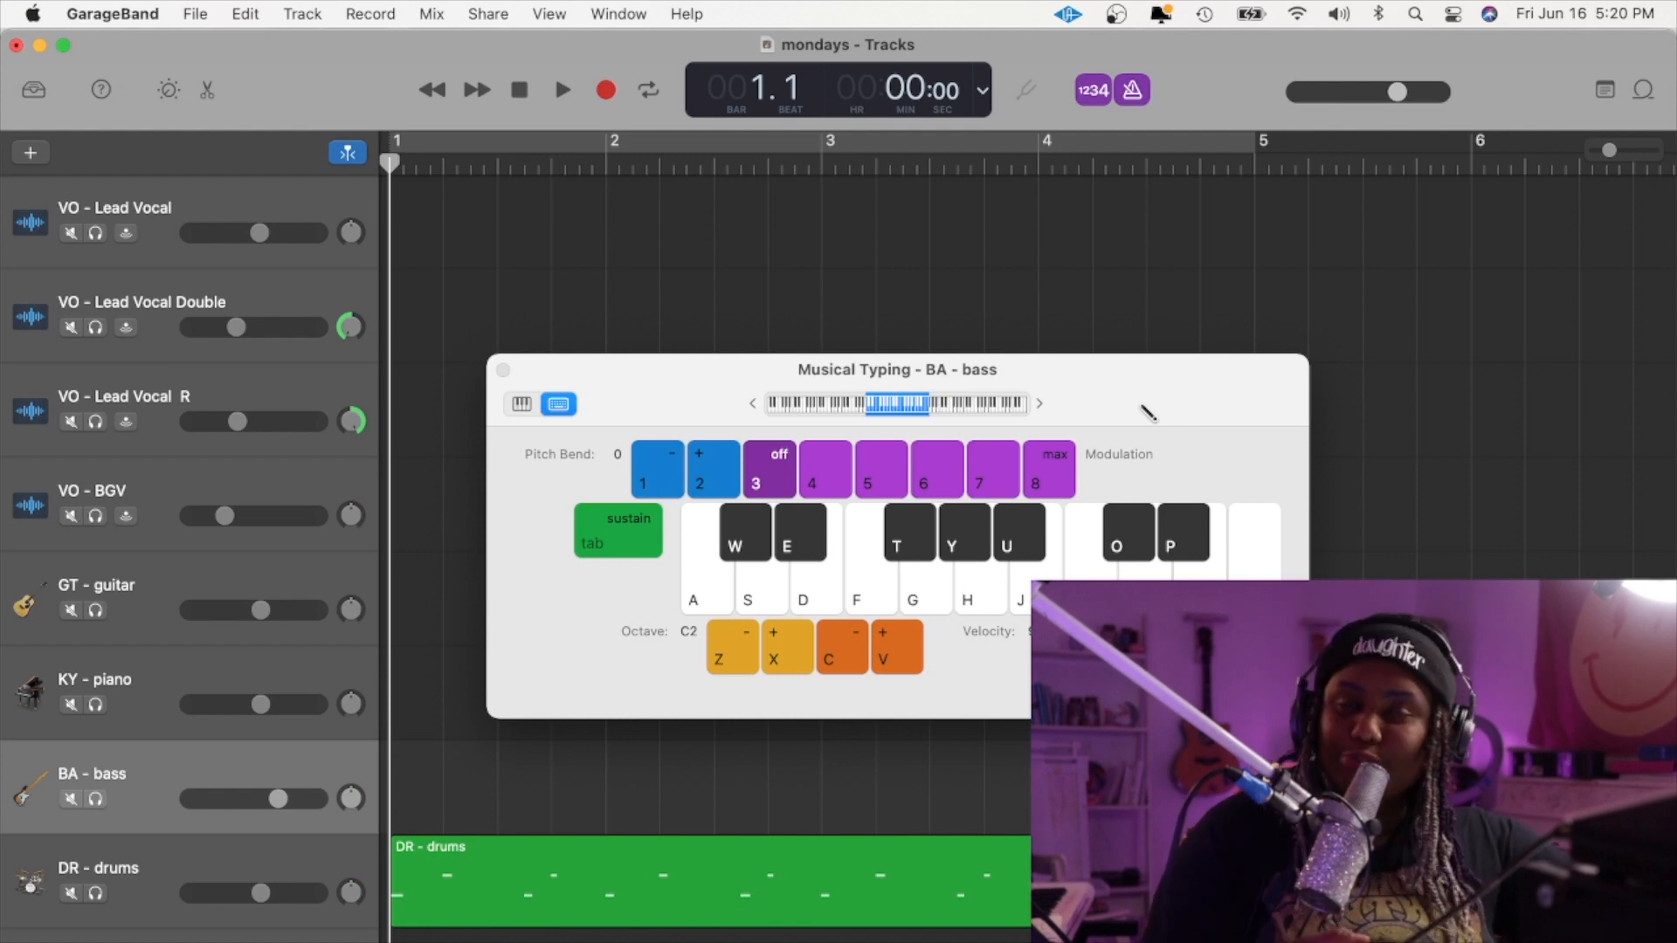
# - Record the bass notes C2, G2, F2 and E2 from bar 1 over the drums, stop recording, and close Musical Typing
pyautogui.press('r')
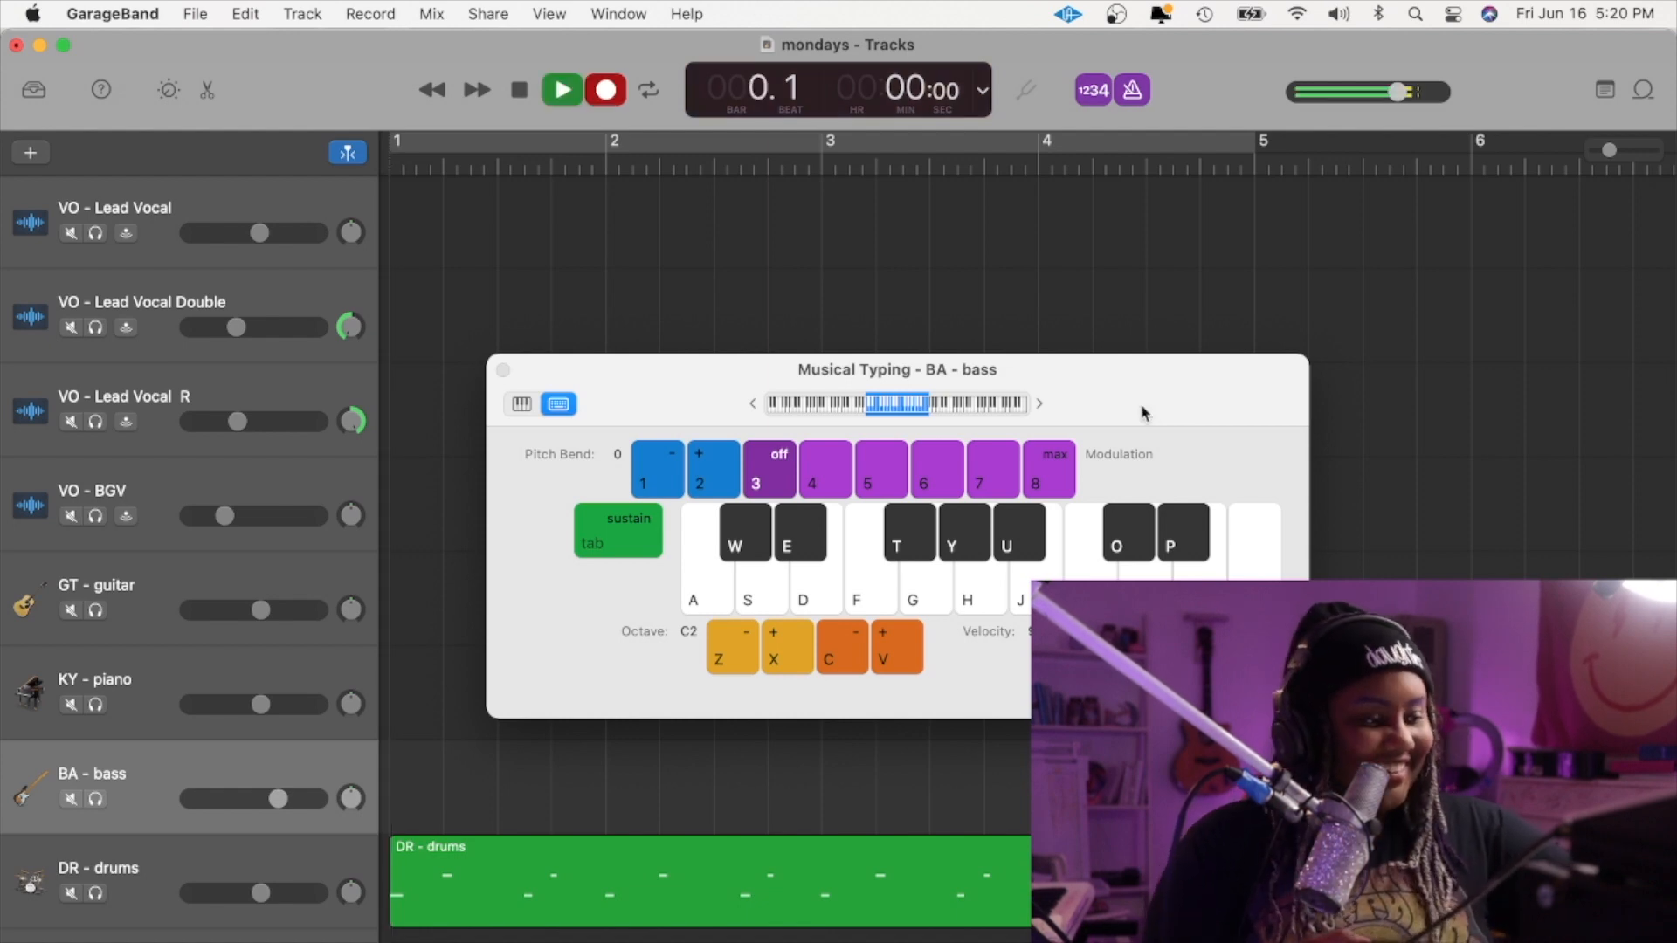
pyautogui.press('a')
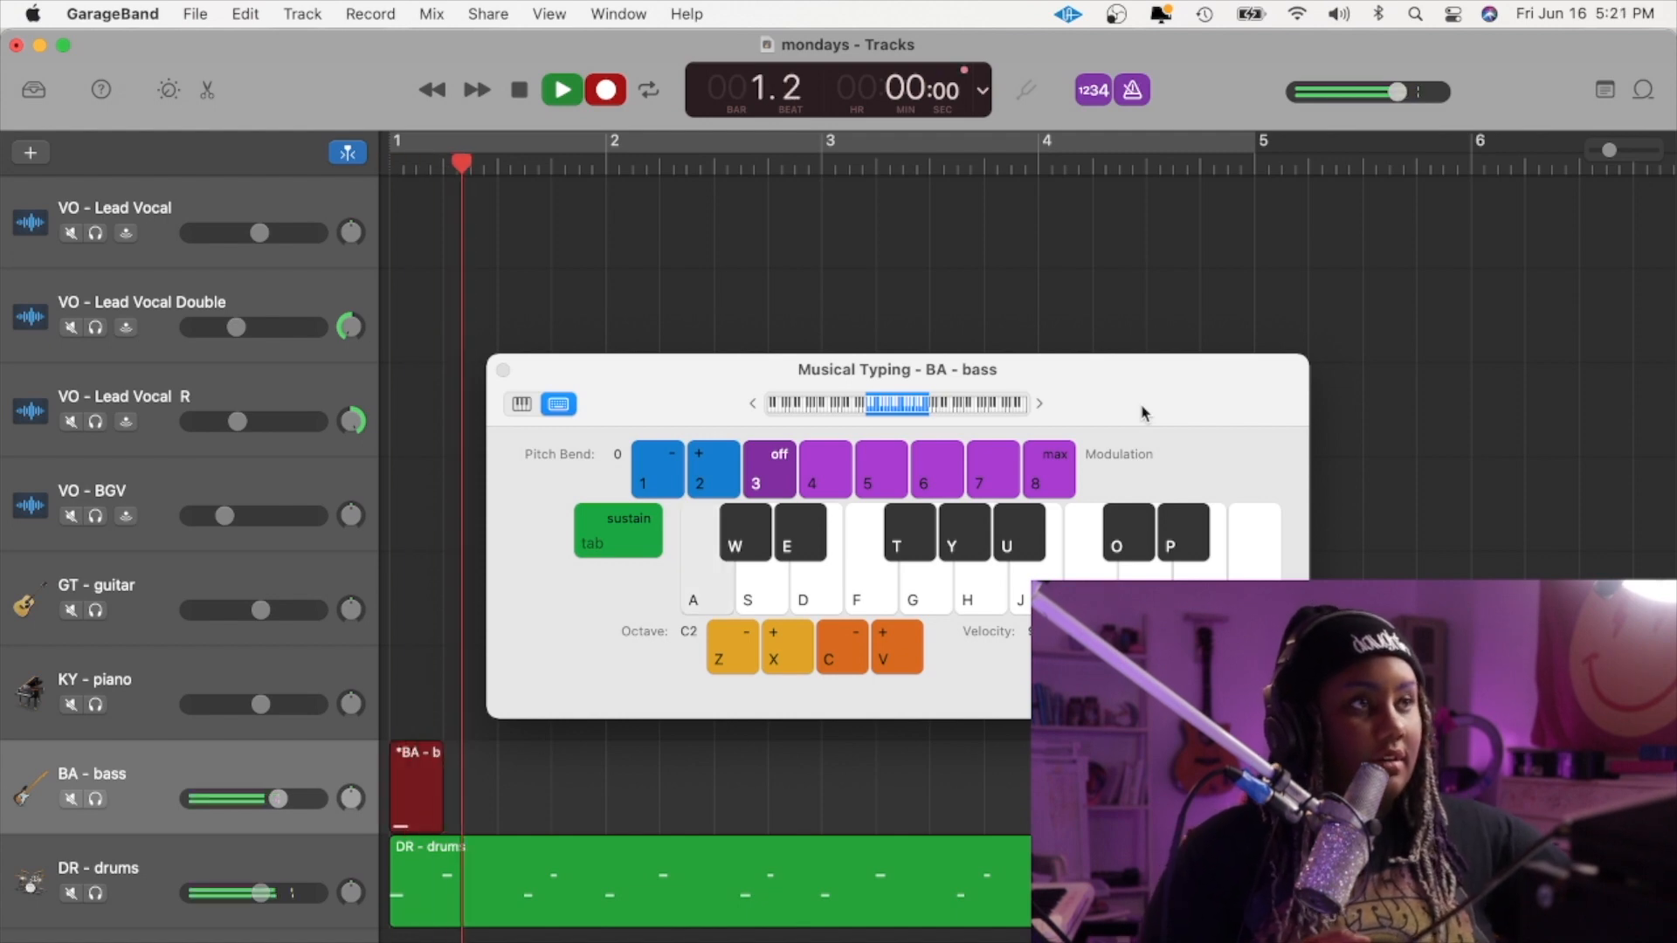
pyautogui.press('g')
pyautogui.press('f')
pyautogui.press('d')
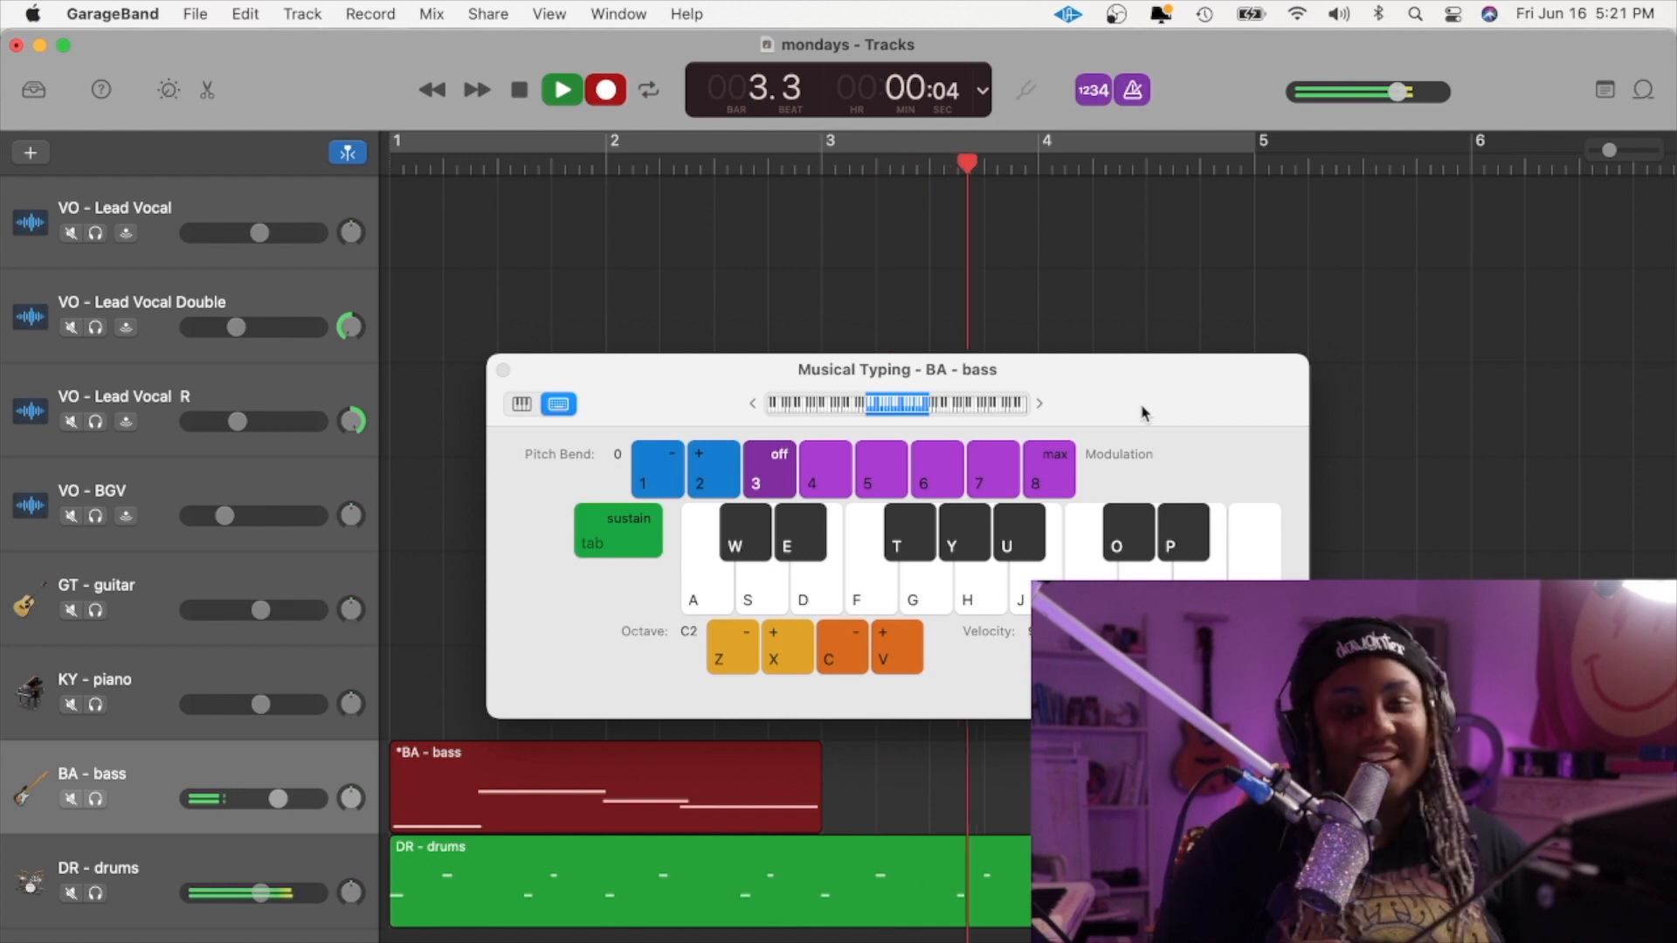
pyautogui.press('space')
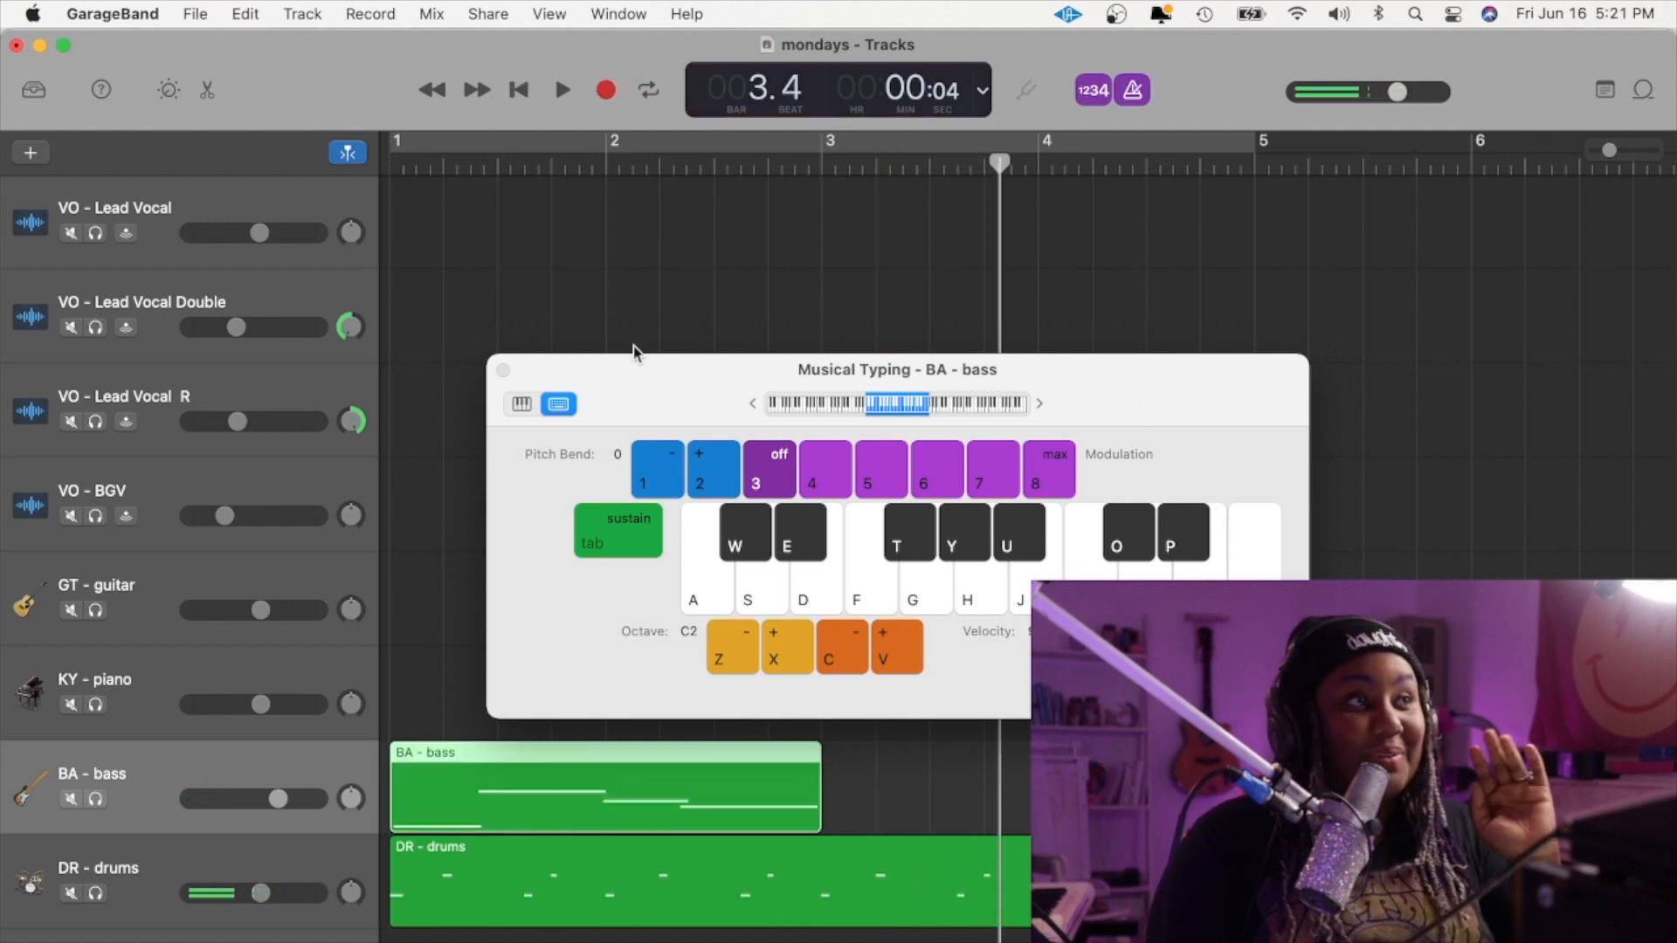
pyautogui.click(503, 371)
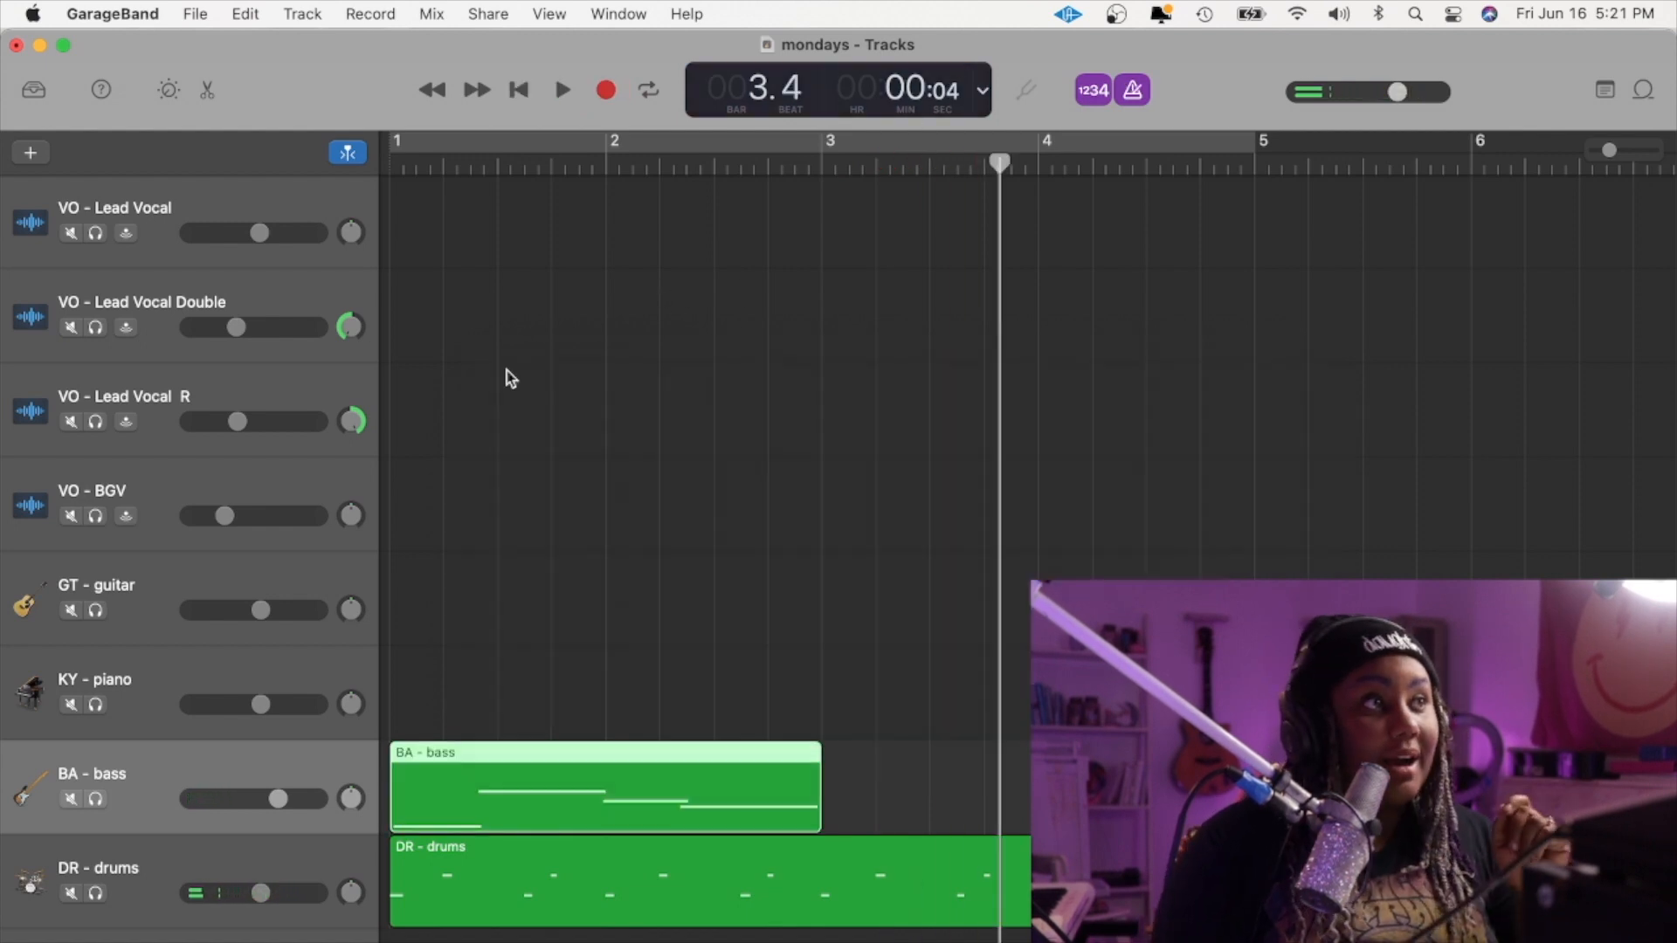
# - Open the bass region in the Piano Roll and undo its 1/8 Note time quantize so the region's quantize is off
pyautogui.doubleClick(573, 790)
pyautogui.scroll(2, 669, 751)
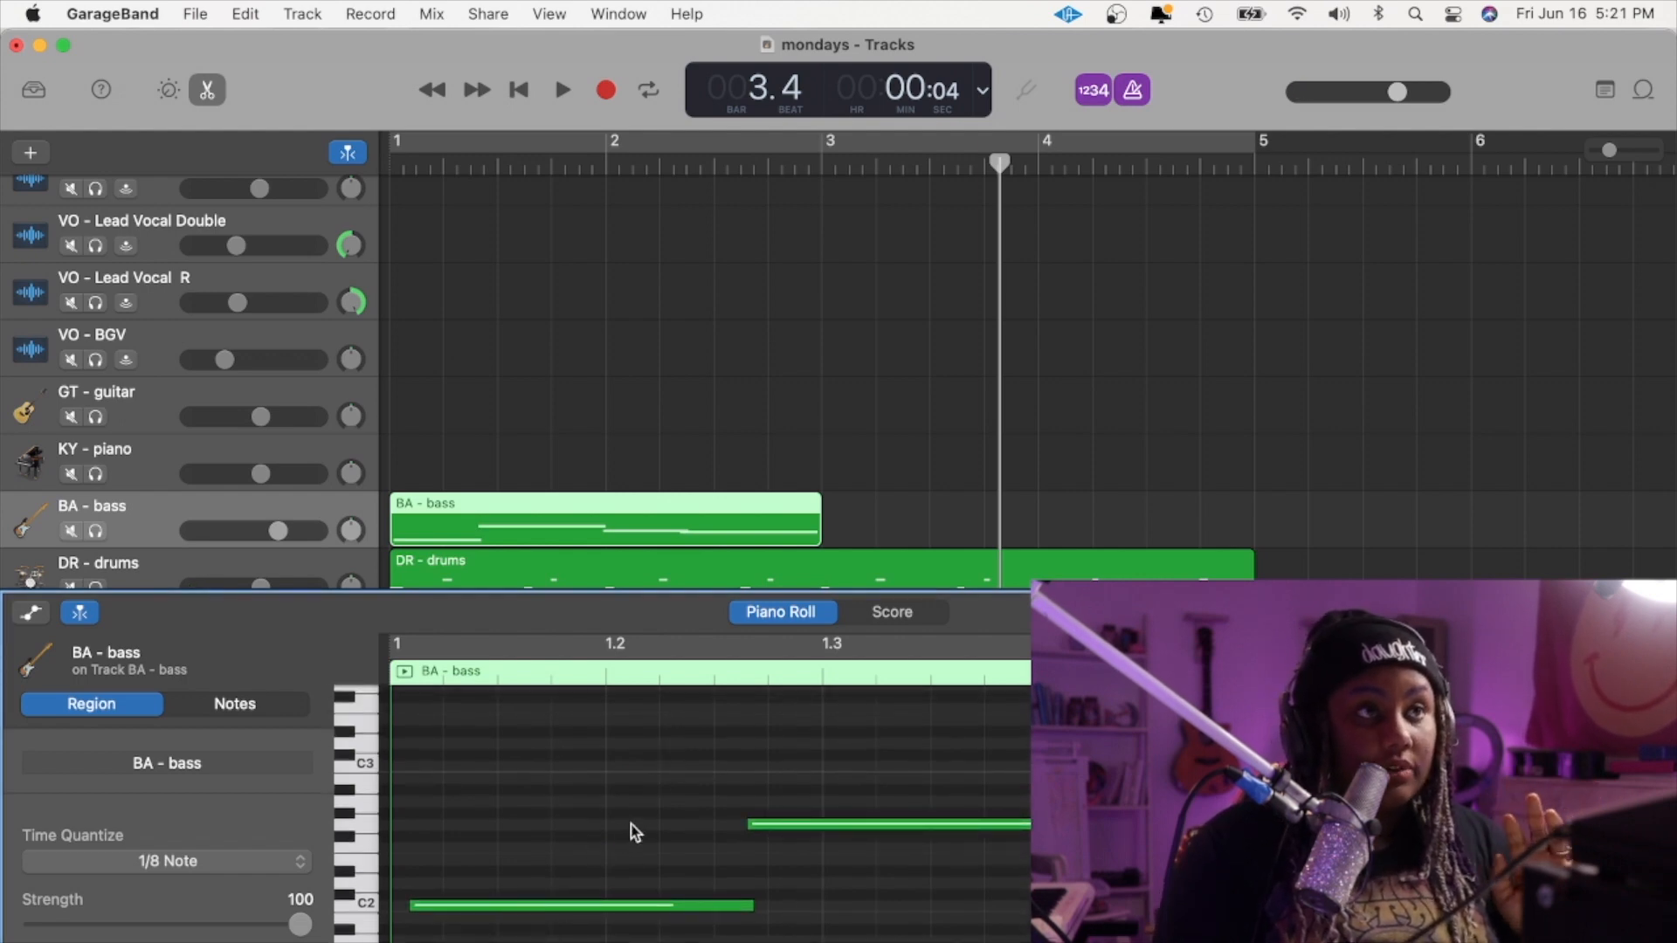
pyautogui.press('super+z')
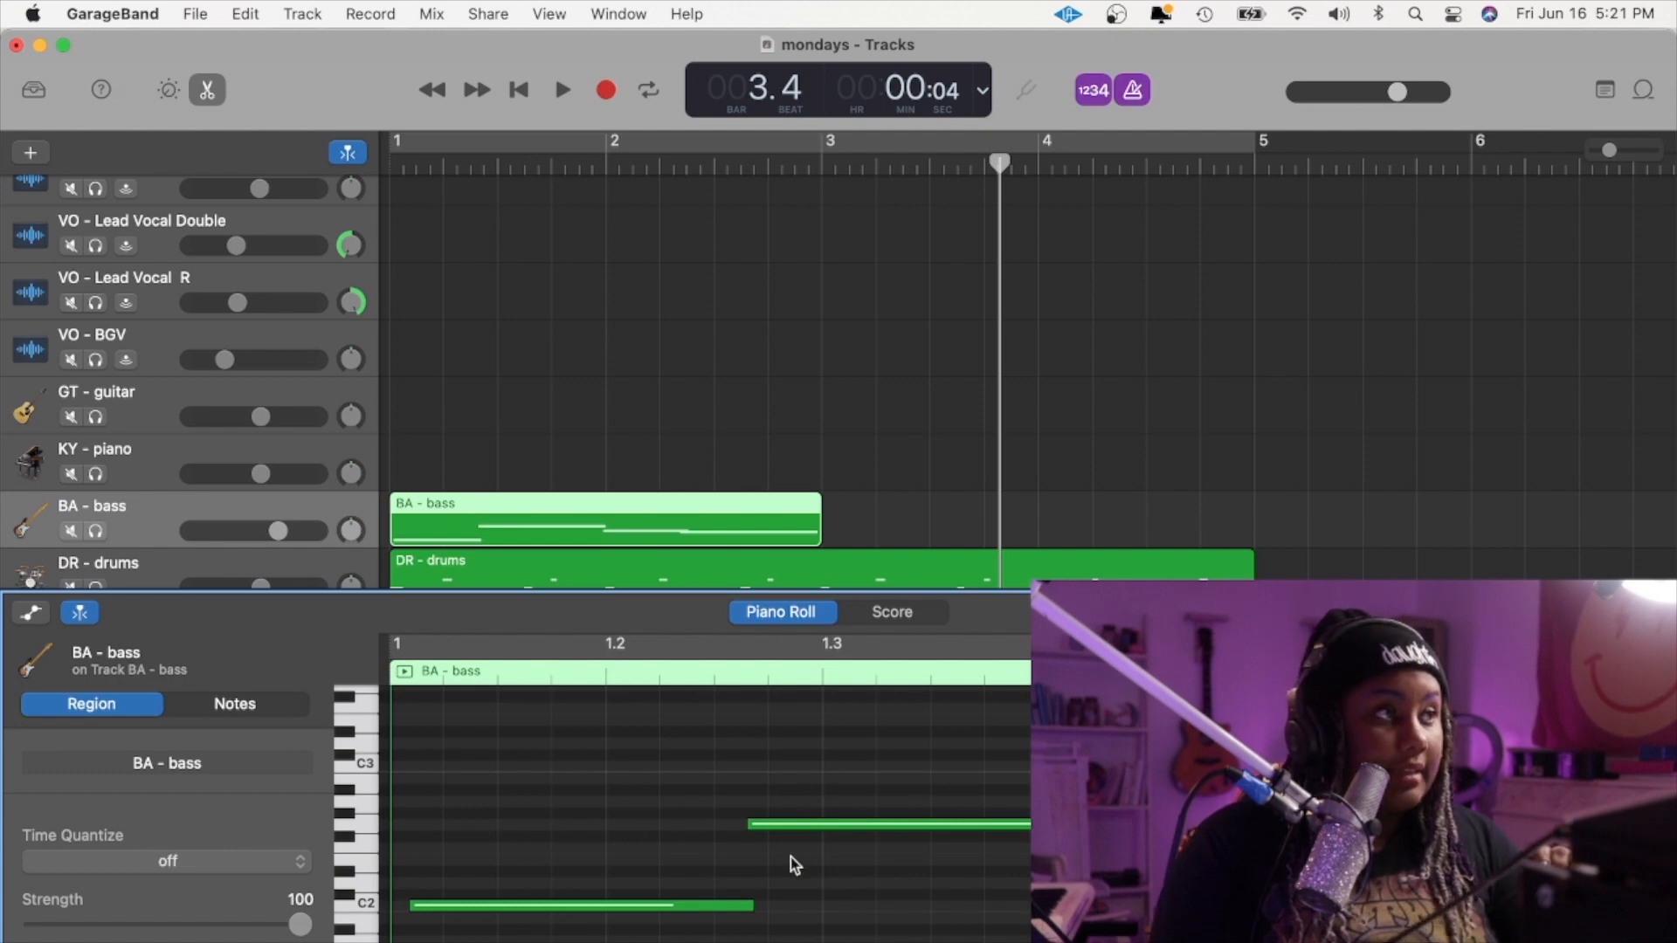
pyautogui.scroll(-2, 612, 765)
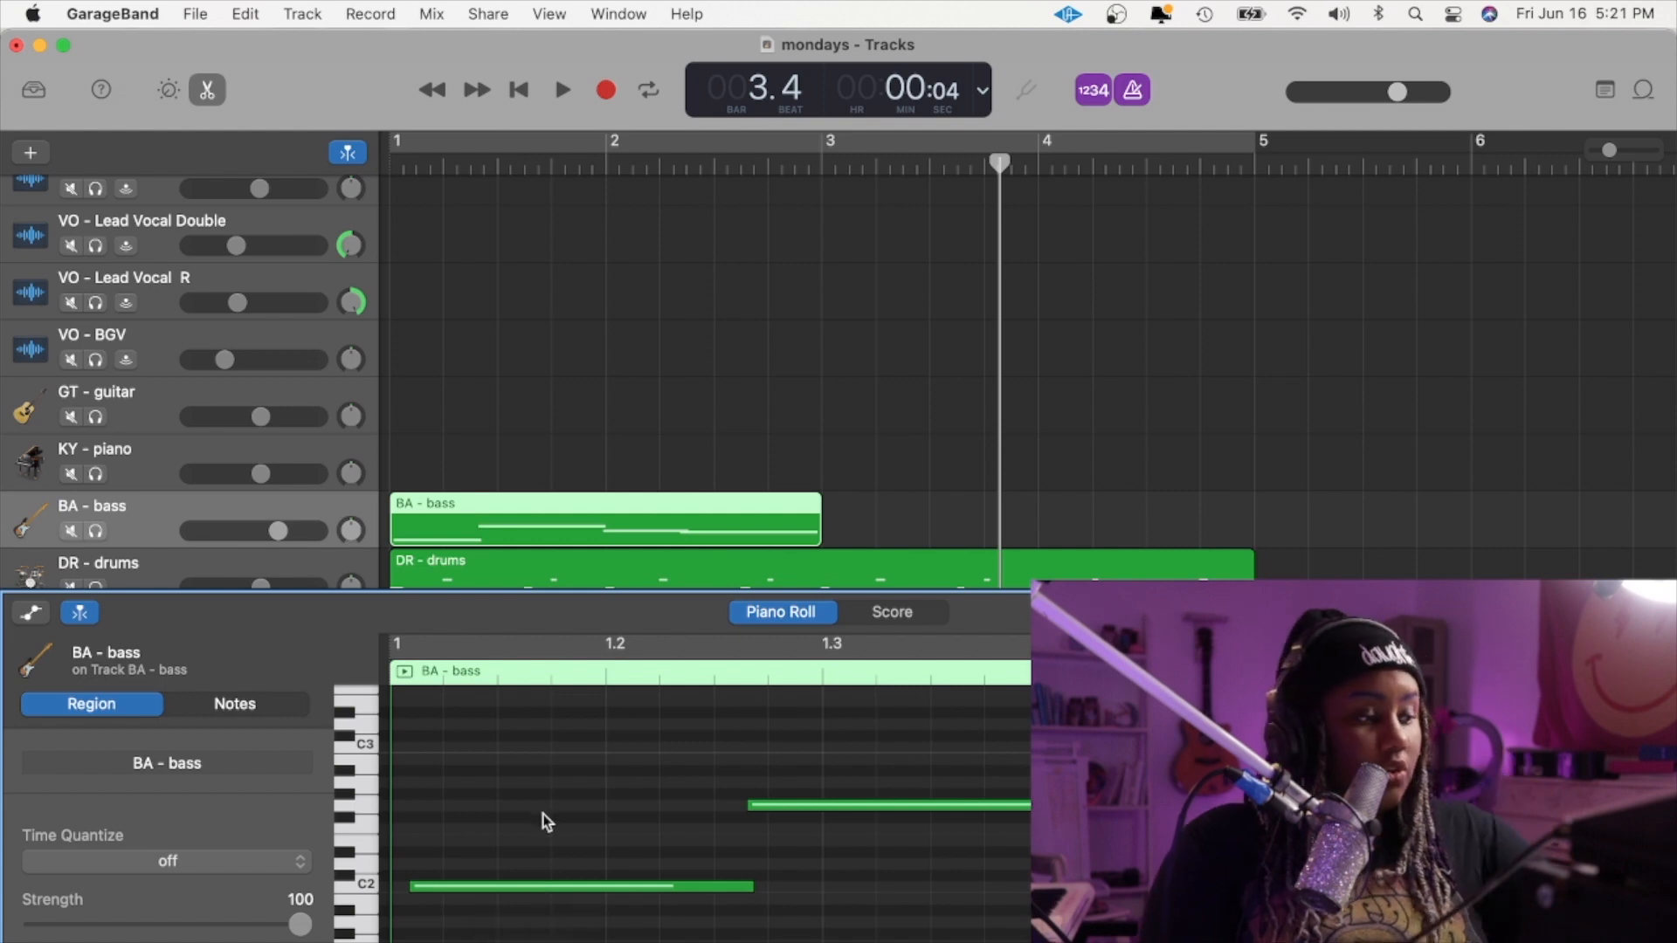
# - Quantize all notes in the bass region to 1/4 Note and deselect them
pyautogui.press('super+a')
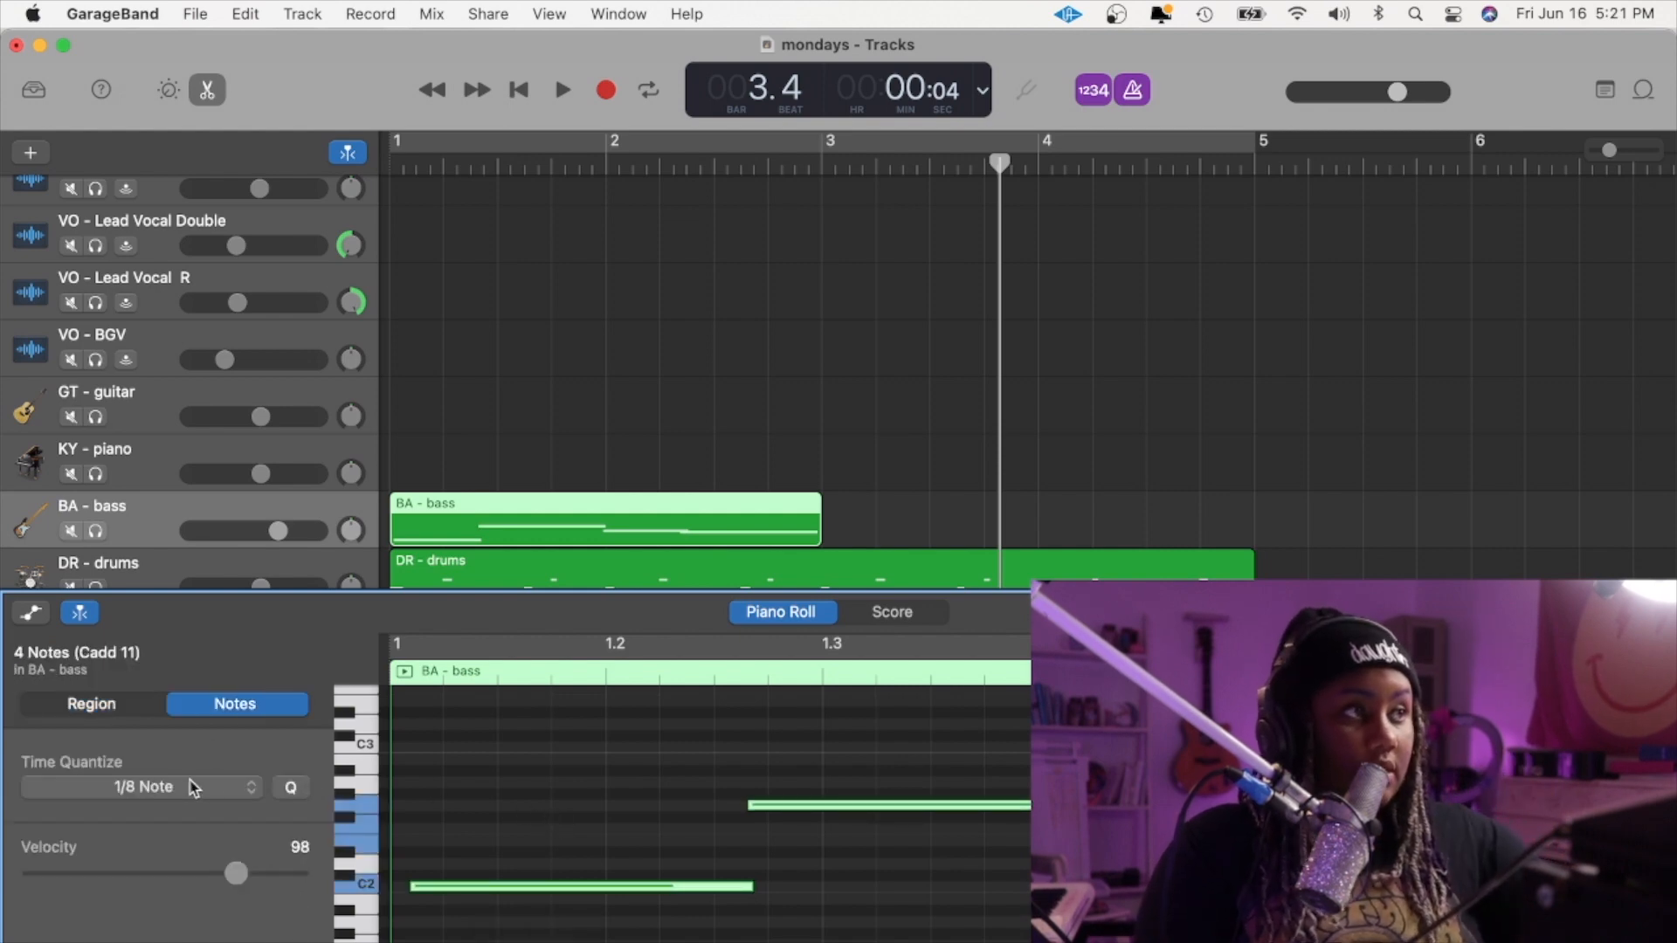
pyautogui.click(193, 787)
pyautogui.click(103, 905)
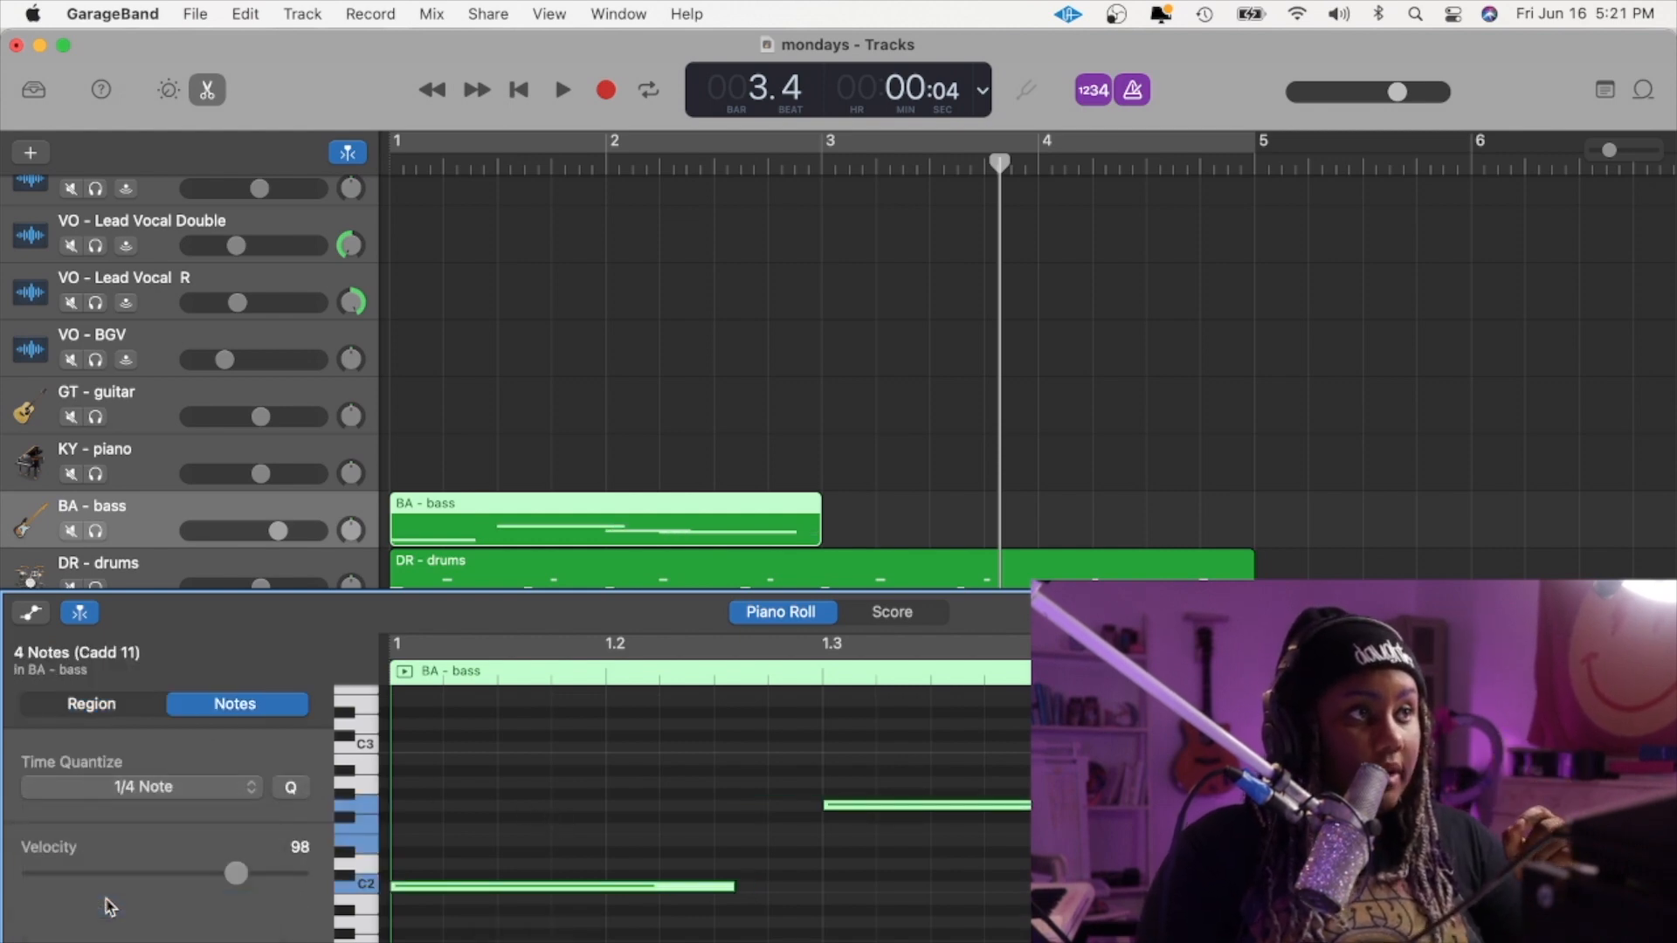
pyautogui.click(884, 938)
pyautogui.hscroll(5, 860, 927)
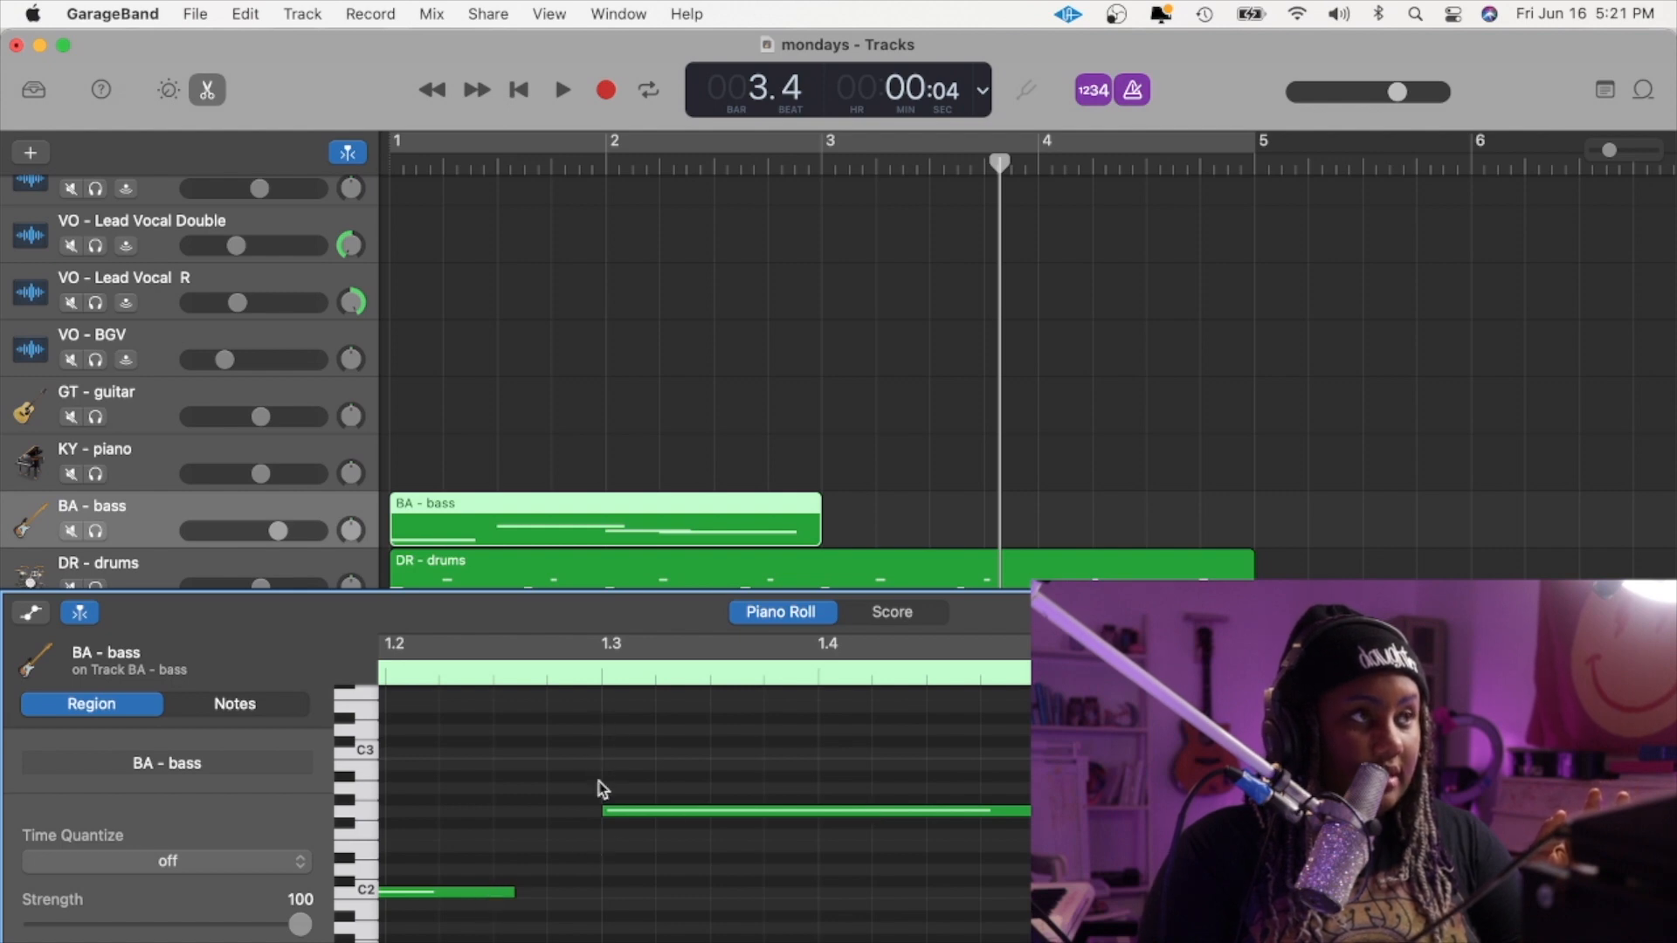
# - Move the last bass note one beat later, to beat 3 of bar 2, and return the playhead to bar 1
pyautogui.press('super+Left')
pyautogui.press('super+Left')
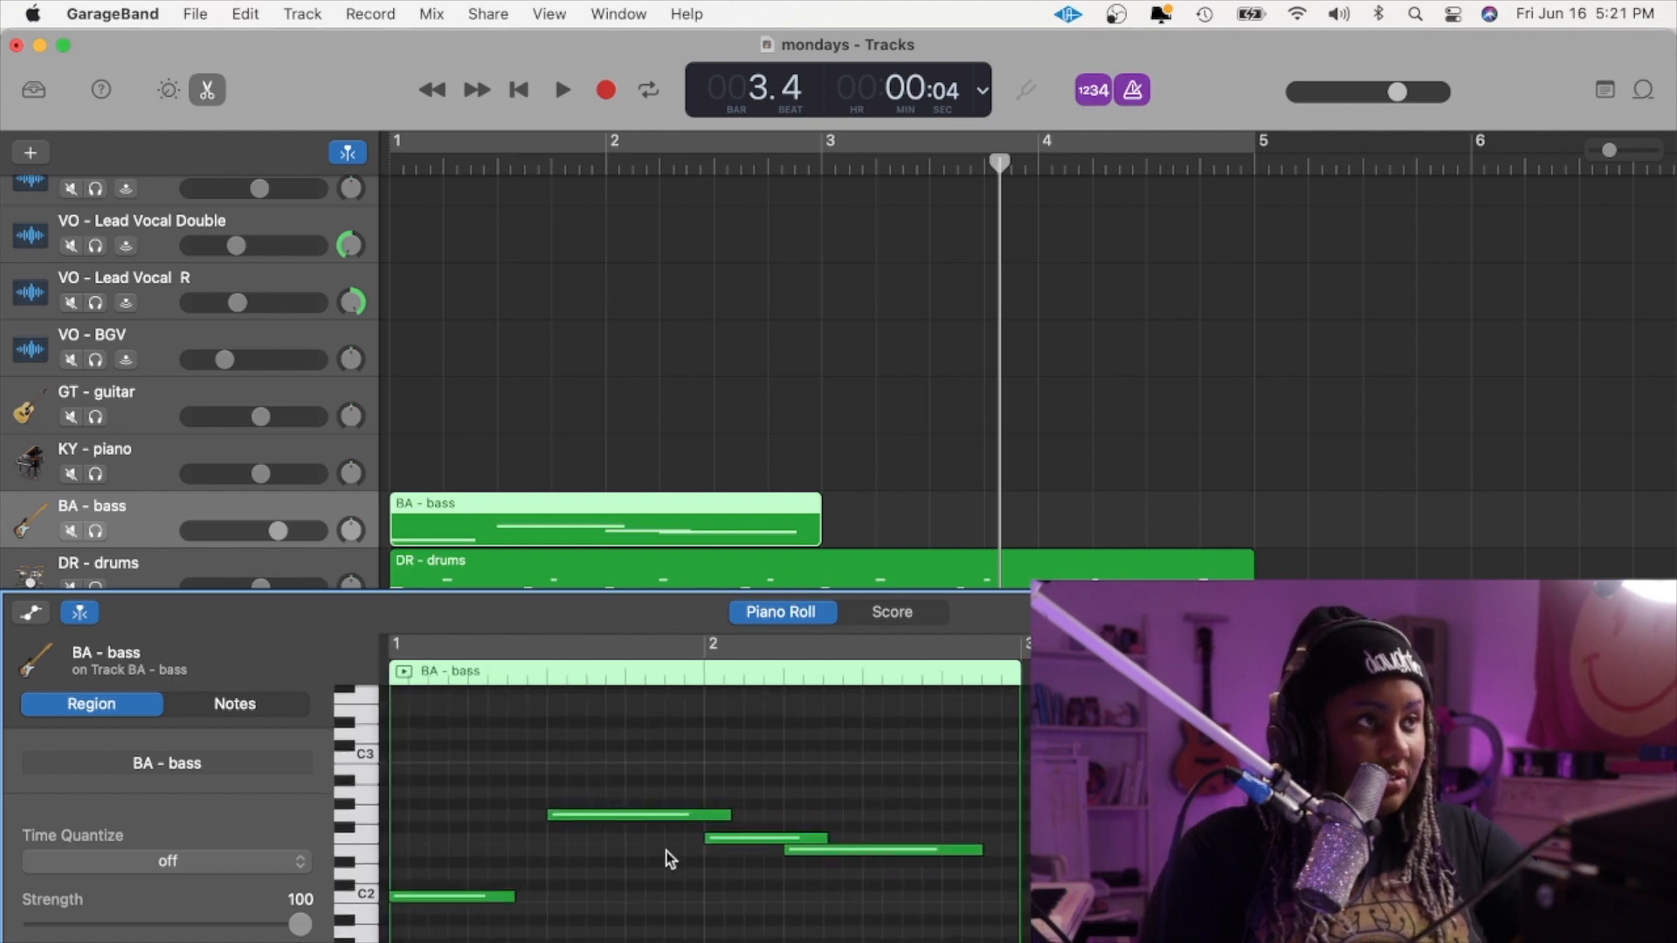
pyautogui.moveTo(845, 849); pyautogui.dragTo(924, 859)
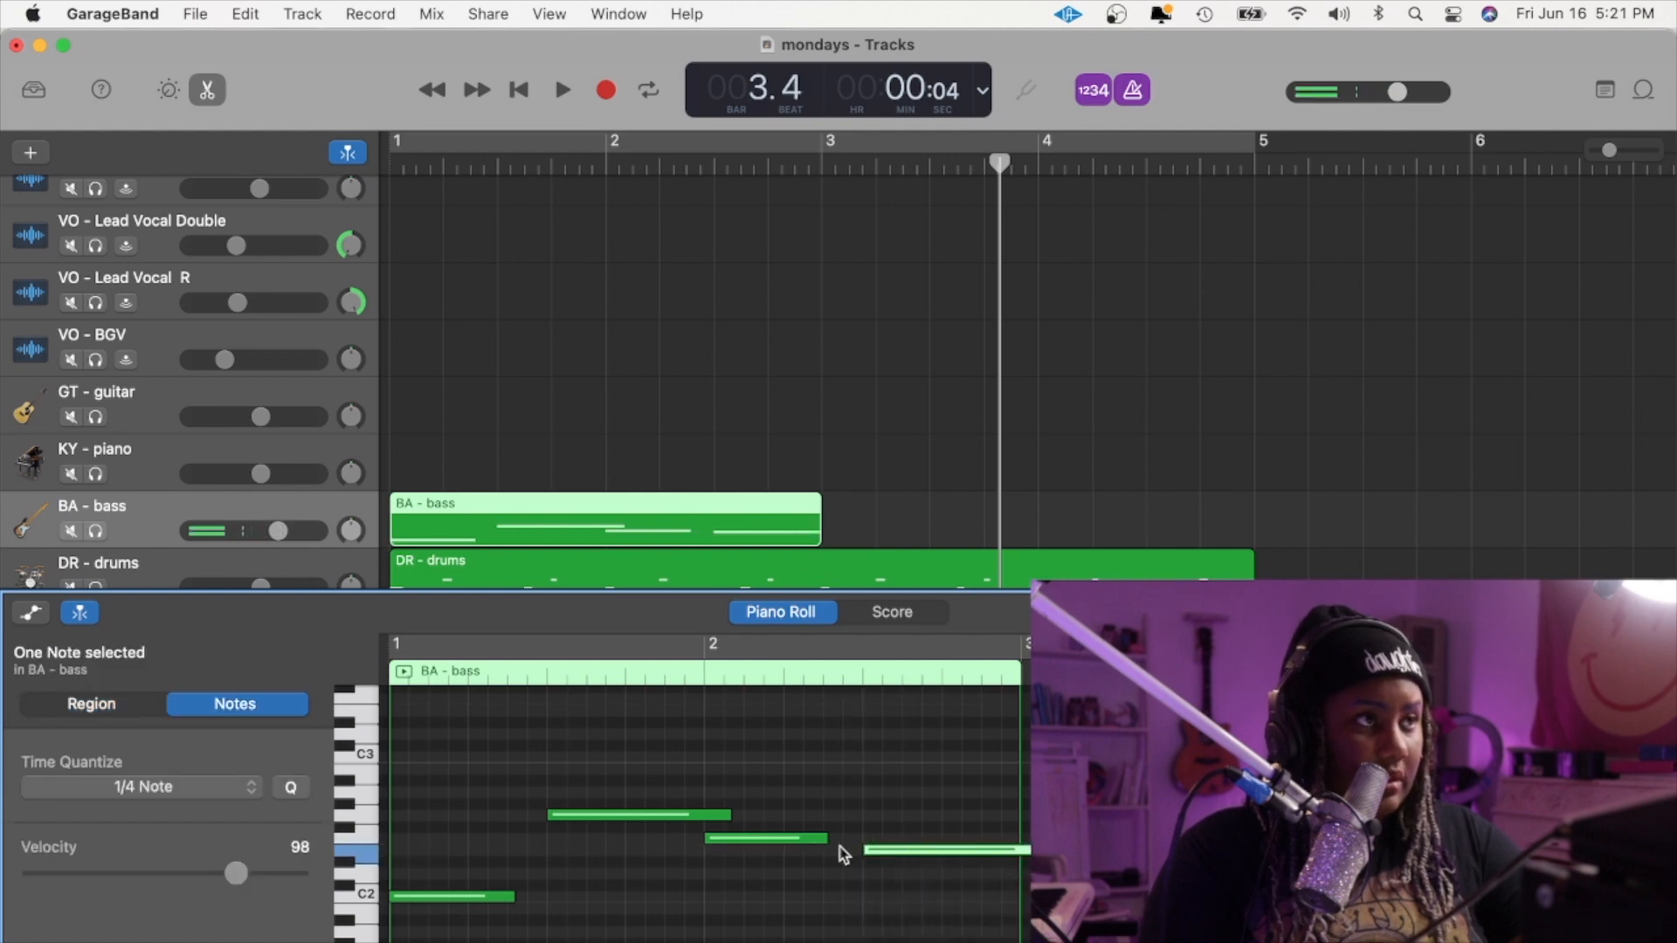
pyautogui.press('Return')
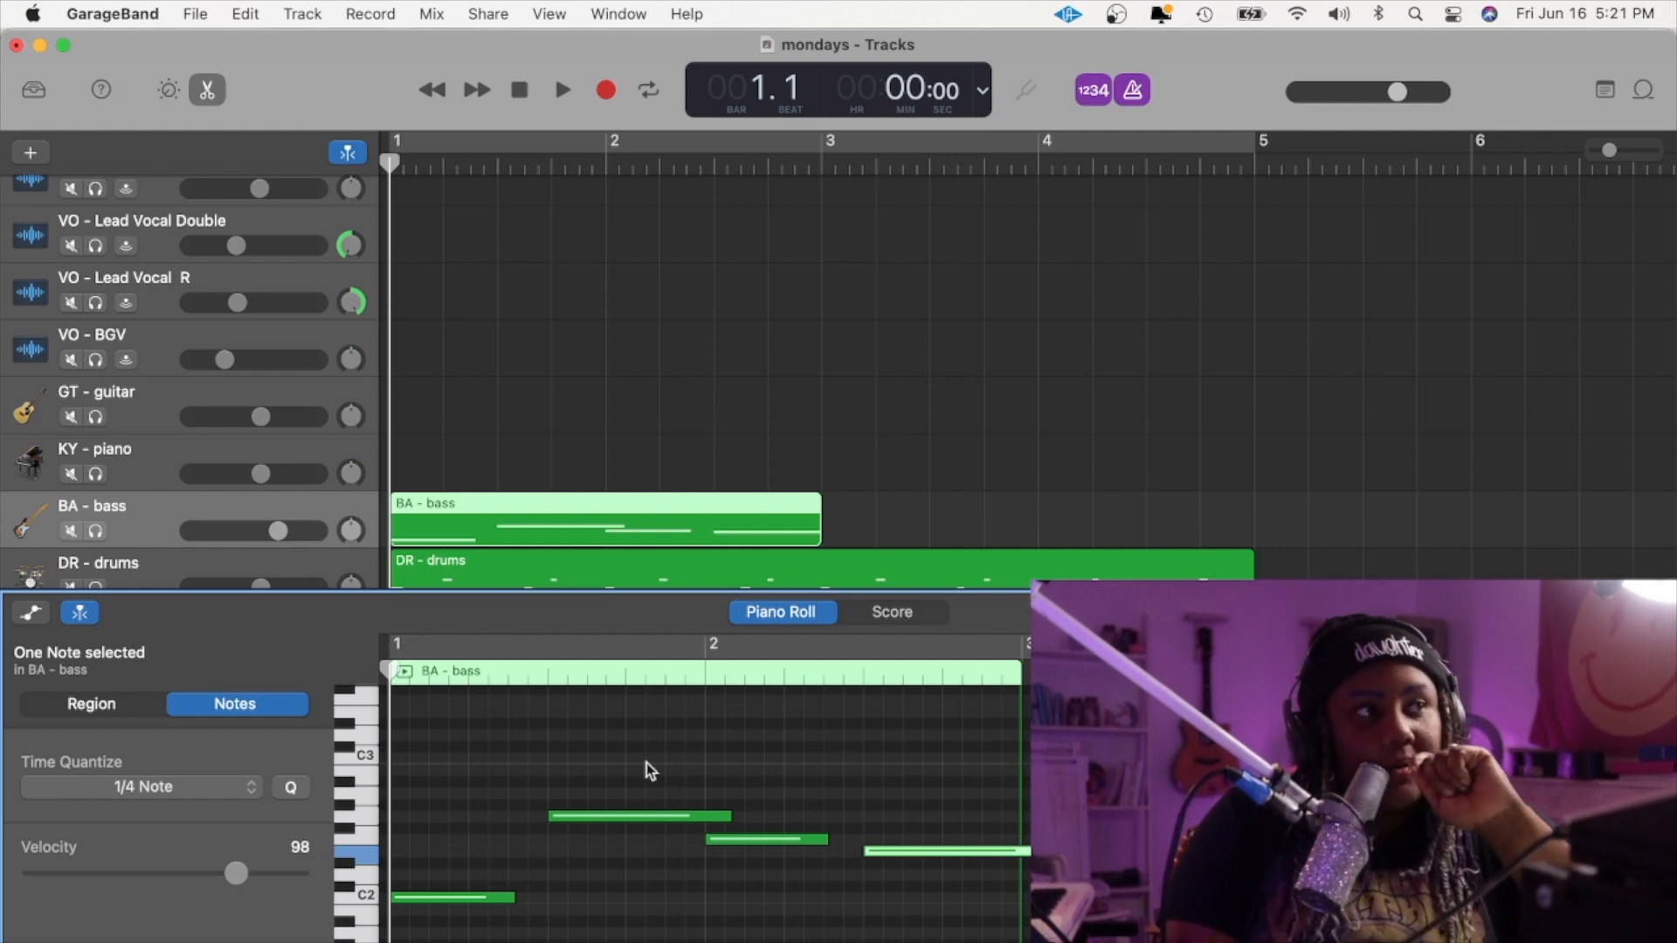
# - Play the bass and drums from bar 1 to check the bass timing, restarting once, and stop playback
pyautogui.scroll(5, 646, 764)
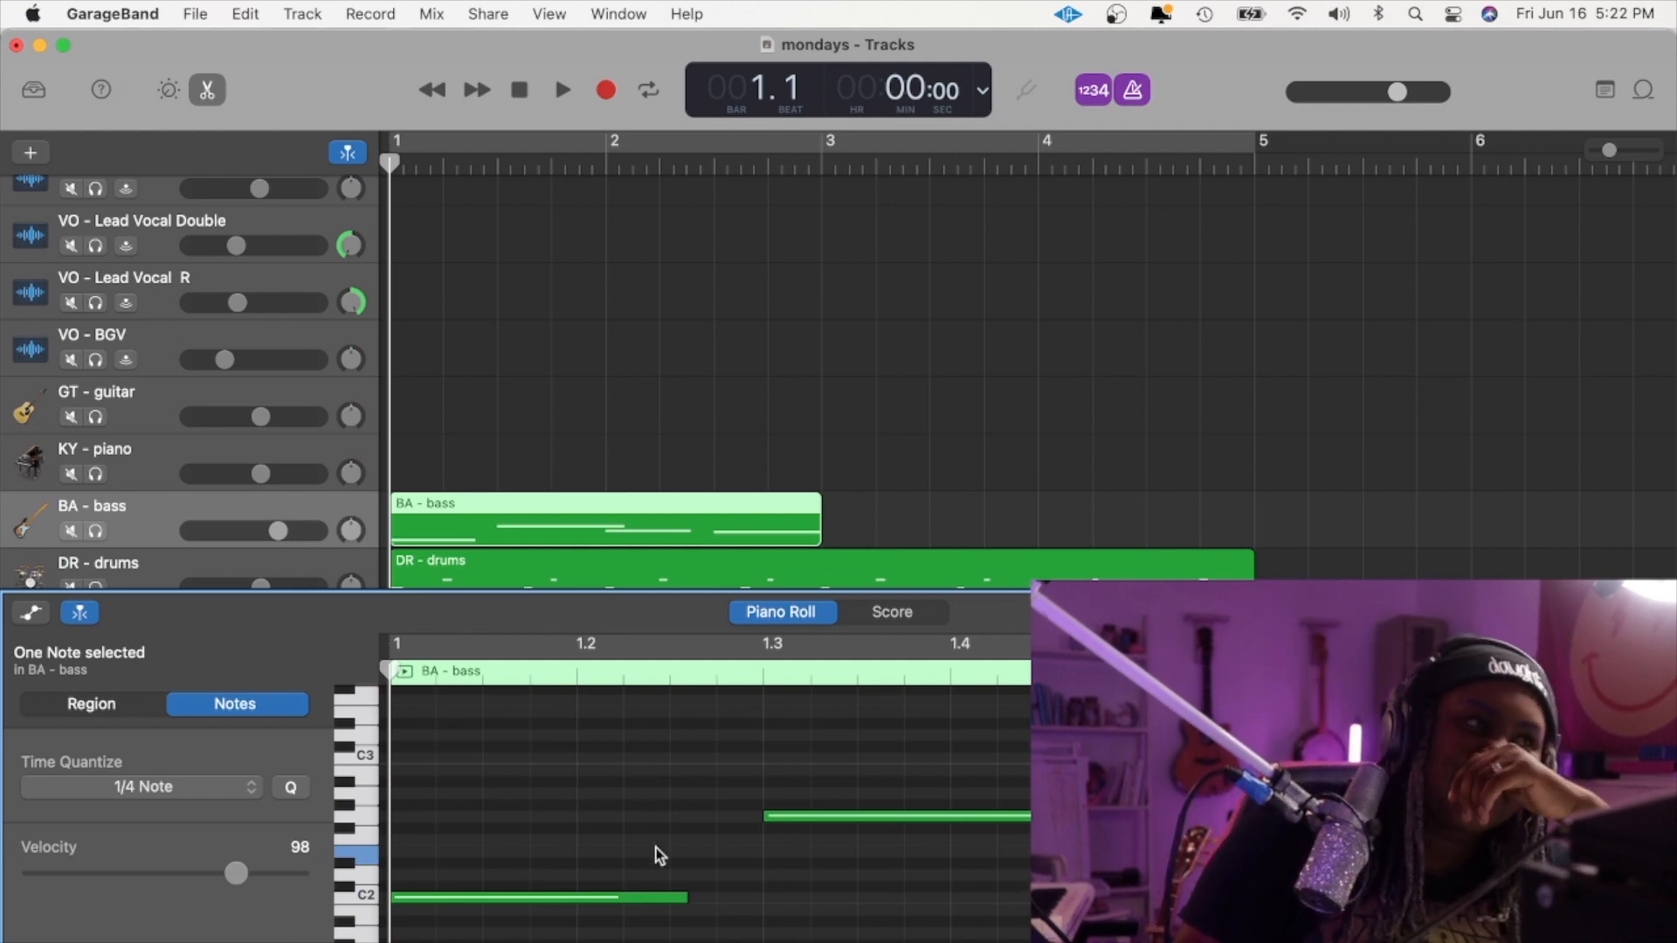
pyautogui.hscroll(-1, 655, 847)
pyautogui.hscroll(1, 659, 855)
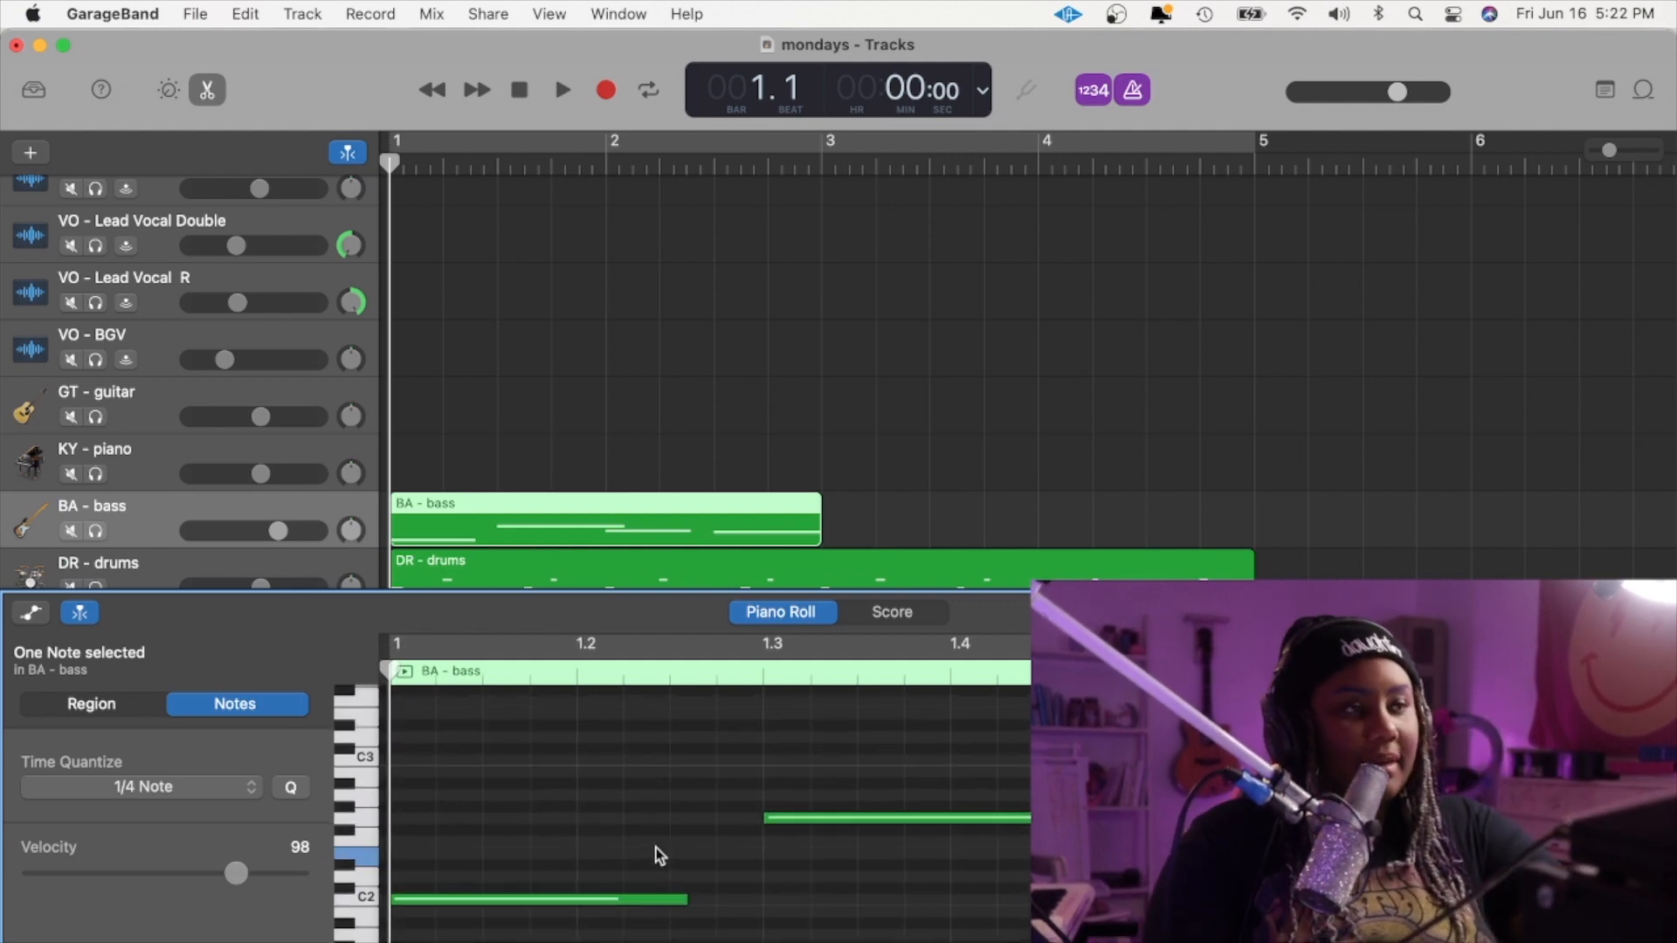
pyautogui.press('space')
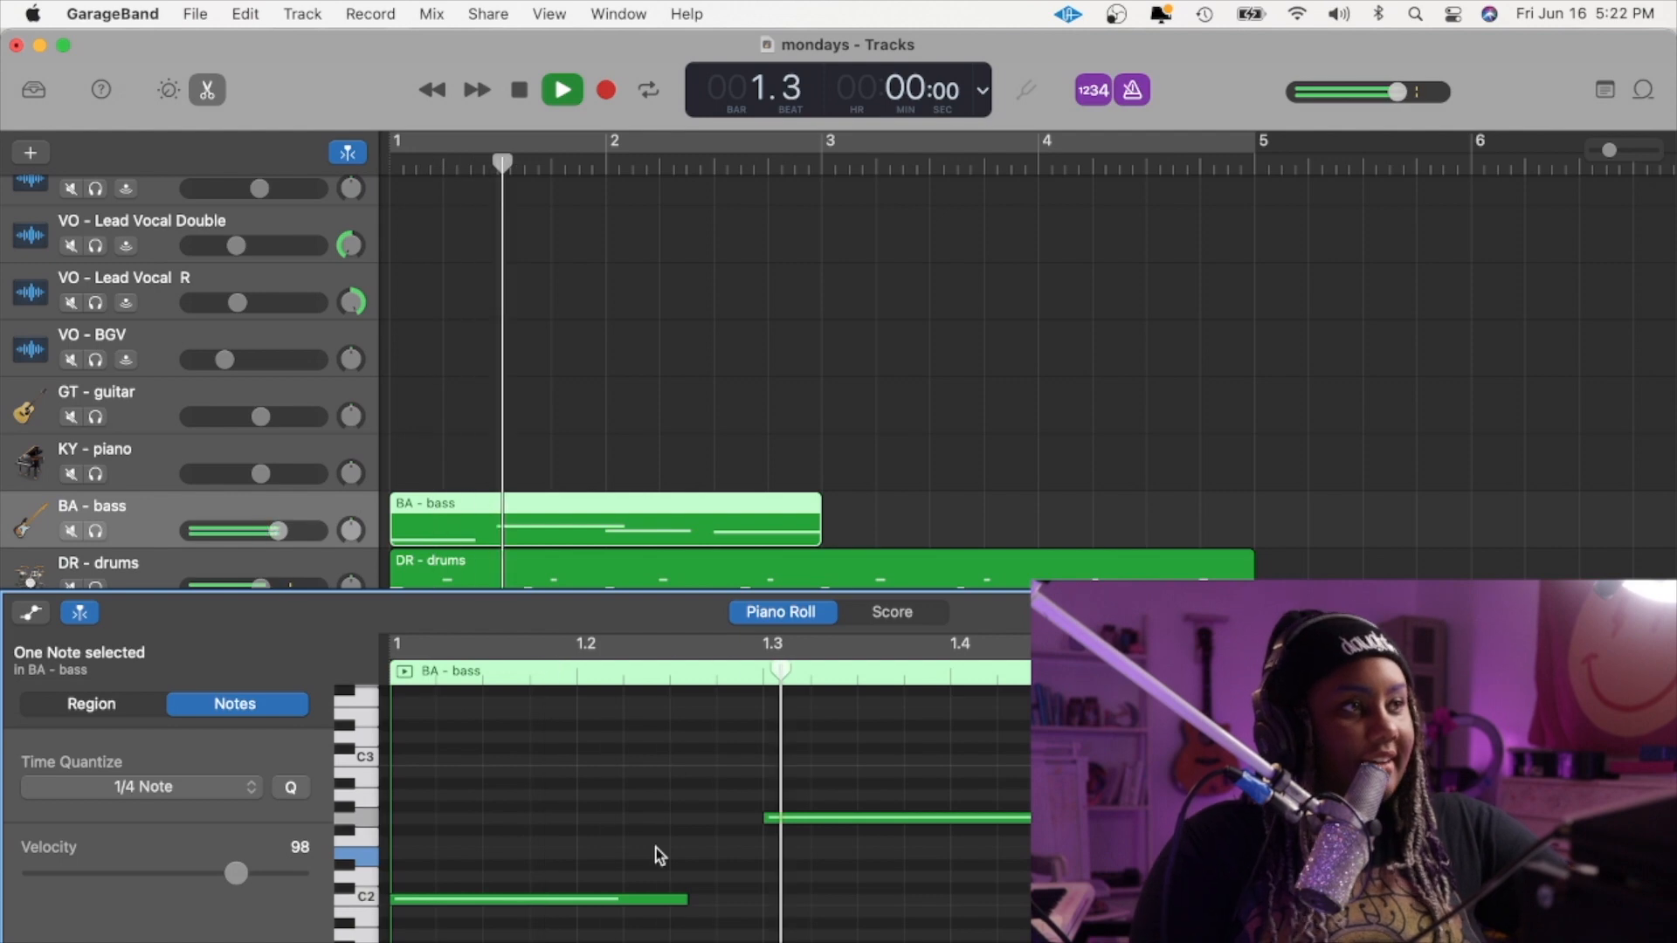
pyautogui.press('Return')
pyautogui.press('space')
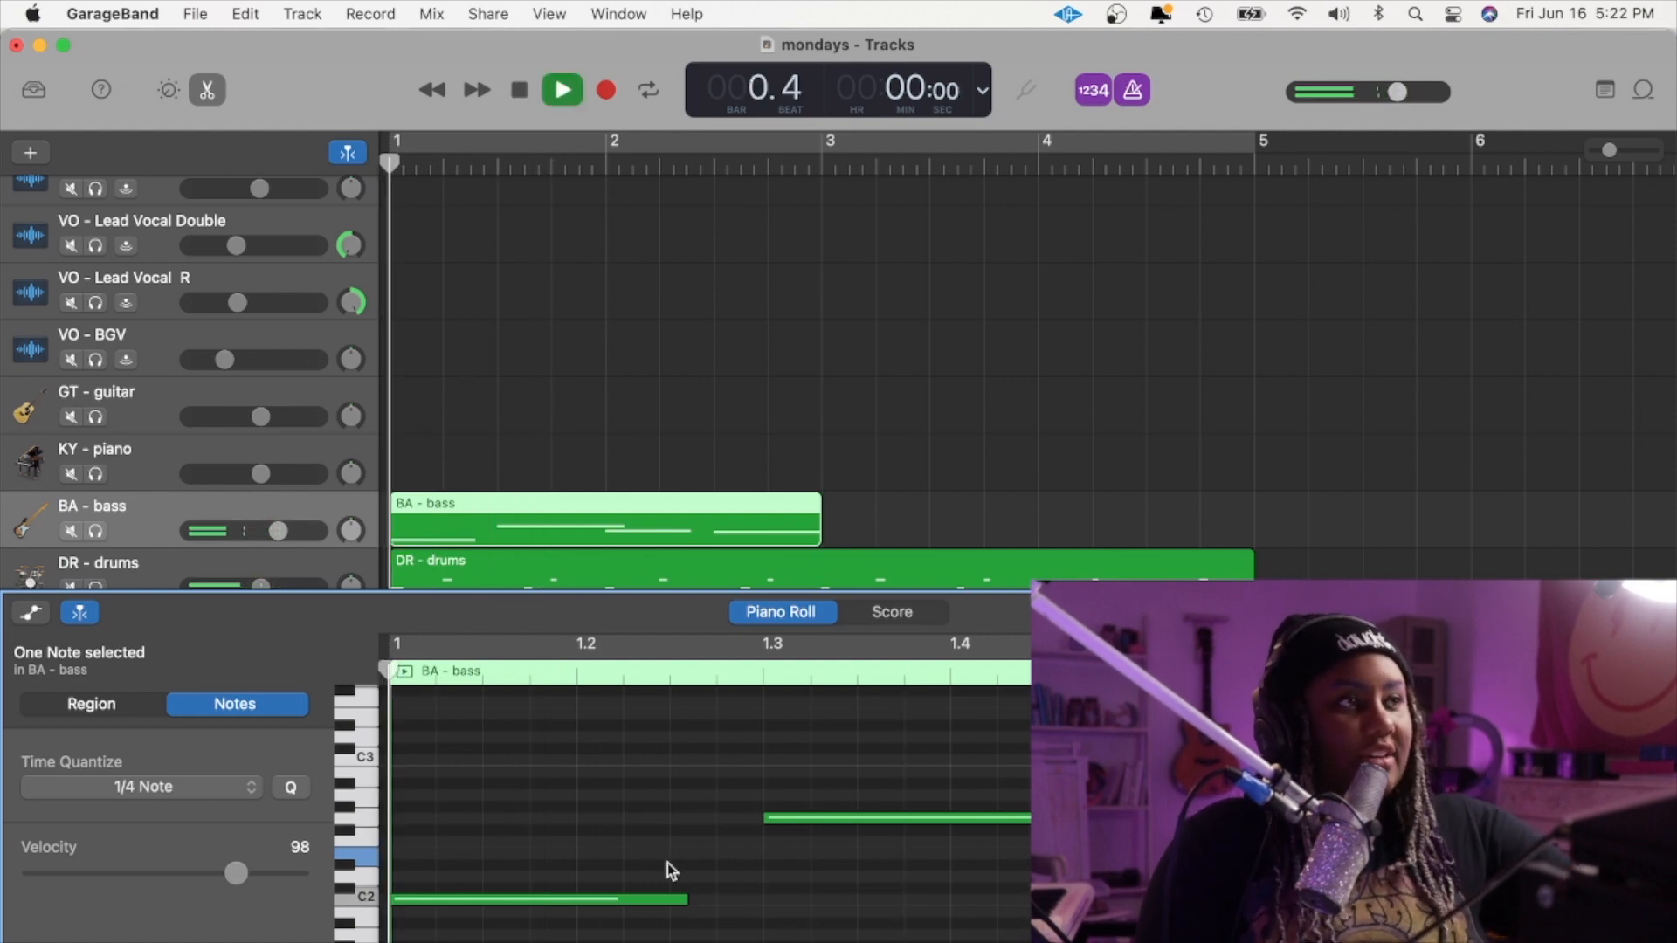
pyautogui.press('space')
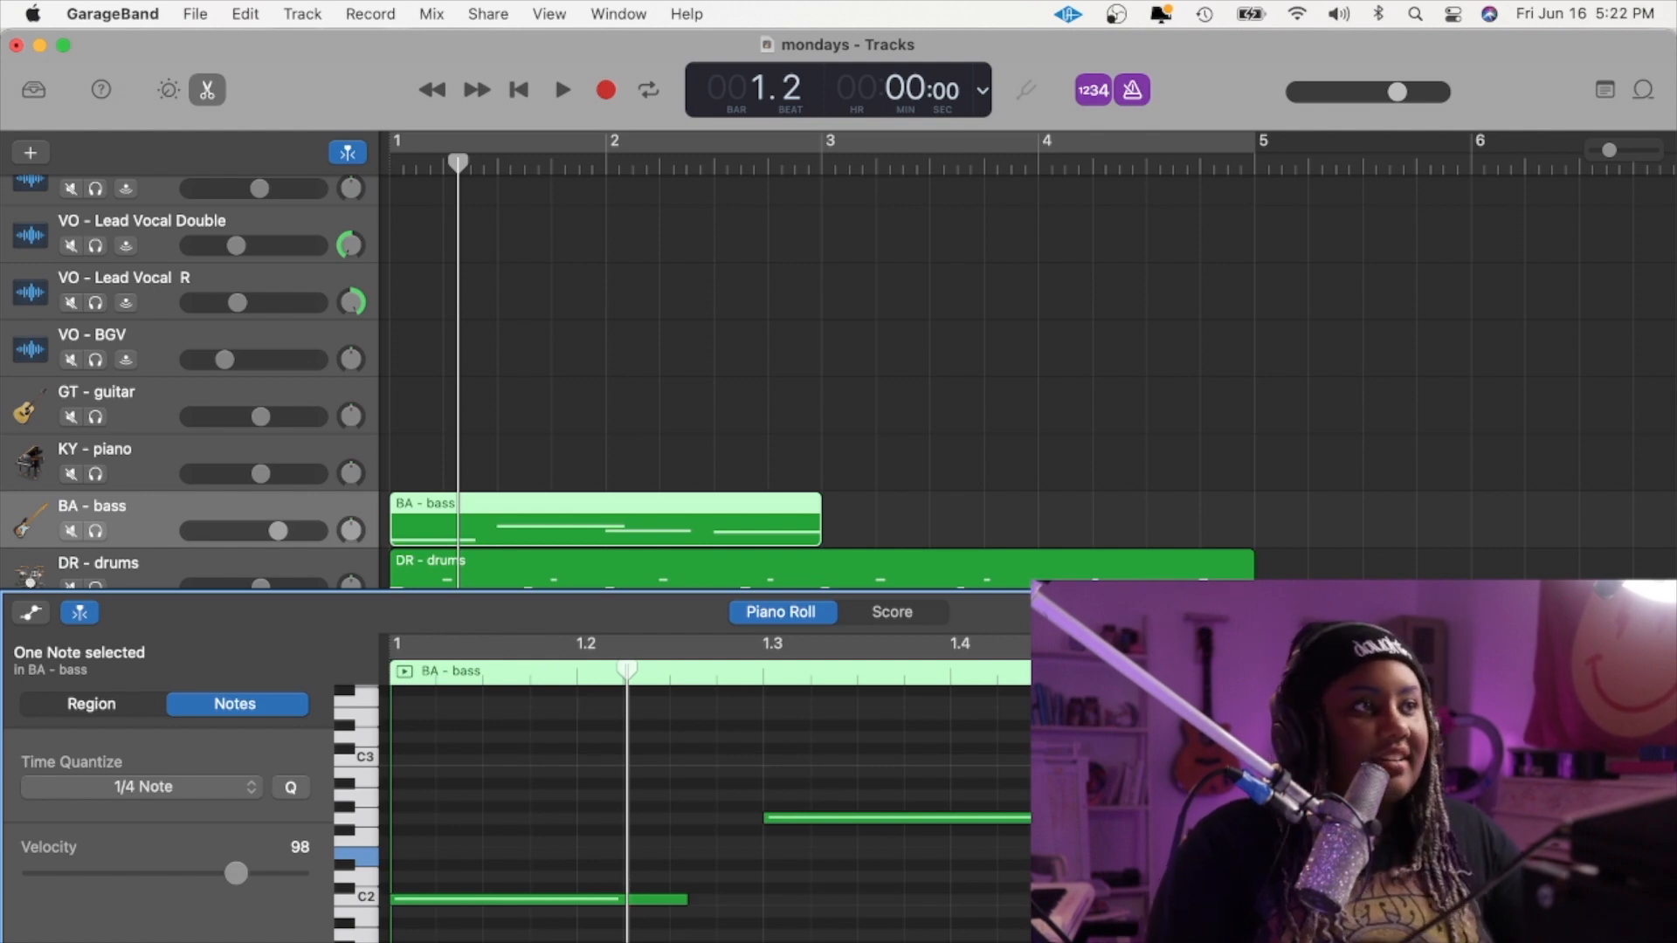
# - Shorten the first bass note (C2) to end at about beat 1.2 and deselect it
pyautogui.click(677, 899)
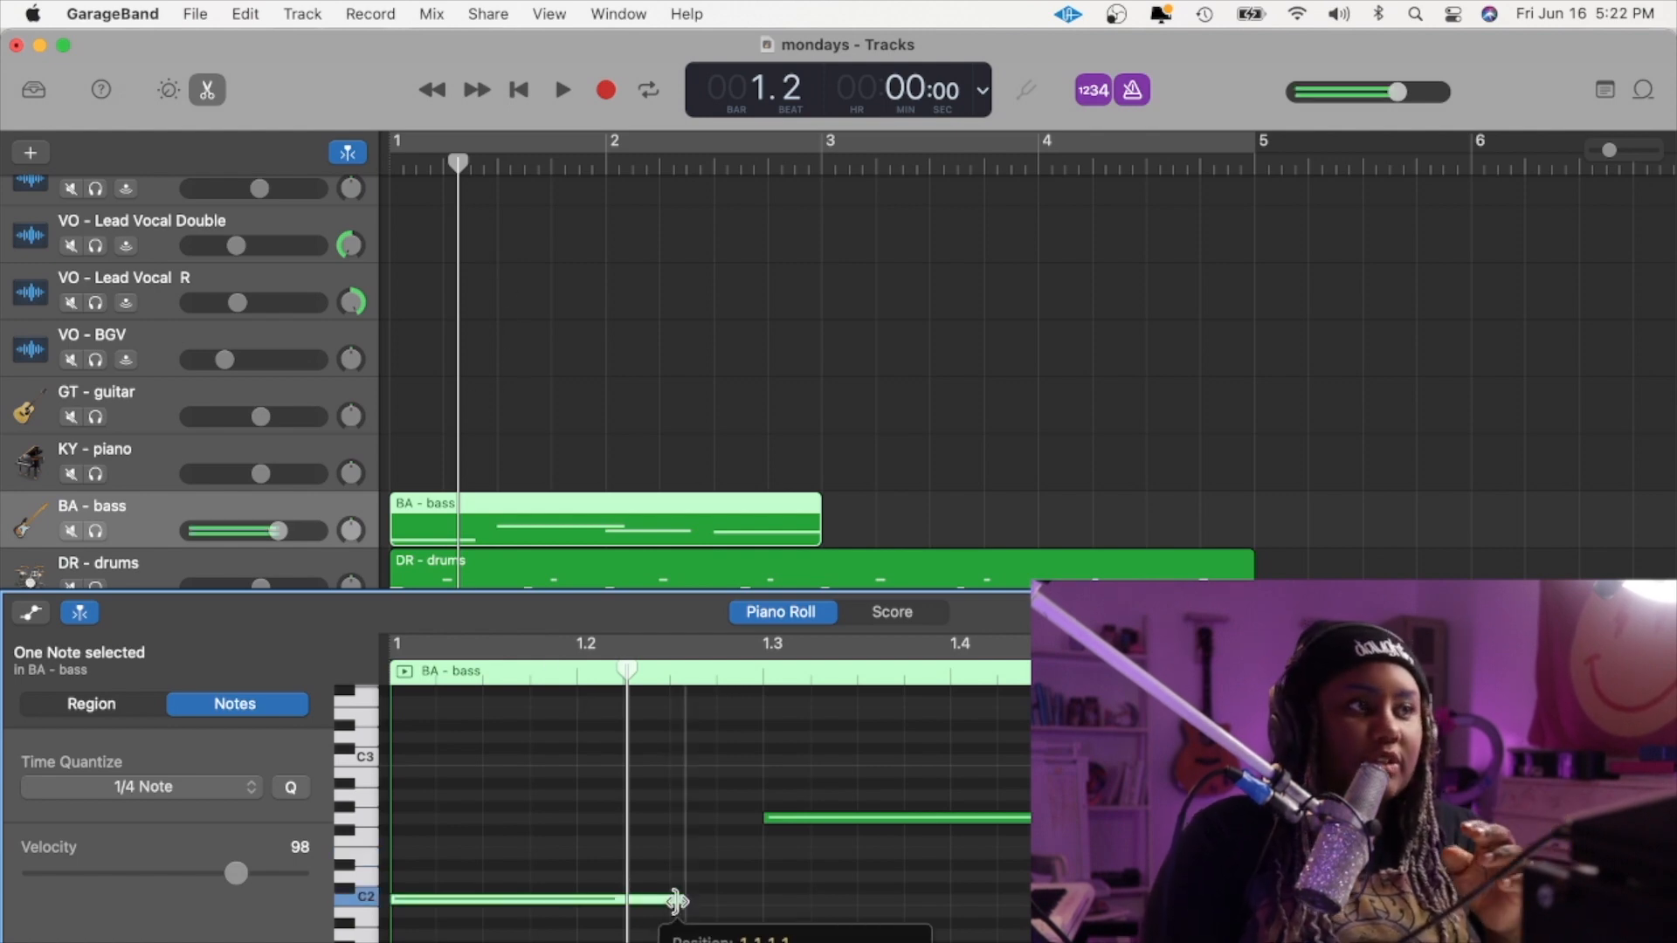
pyautogui.moveTo(677, 900)
pyautogui.mouseDown()
pyautogui.moveTo(643, 898)
pyautogui.moveTo(982, 895)
pyautogui.moveTo(706, 885)
pyautogui.mouseUp()
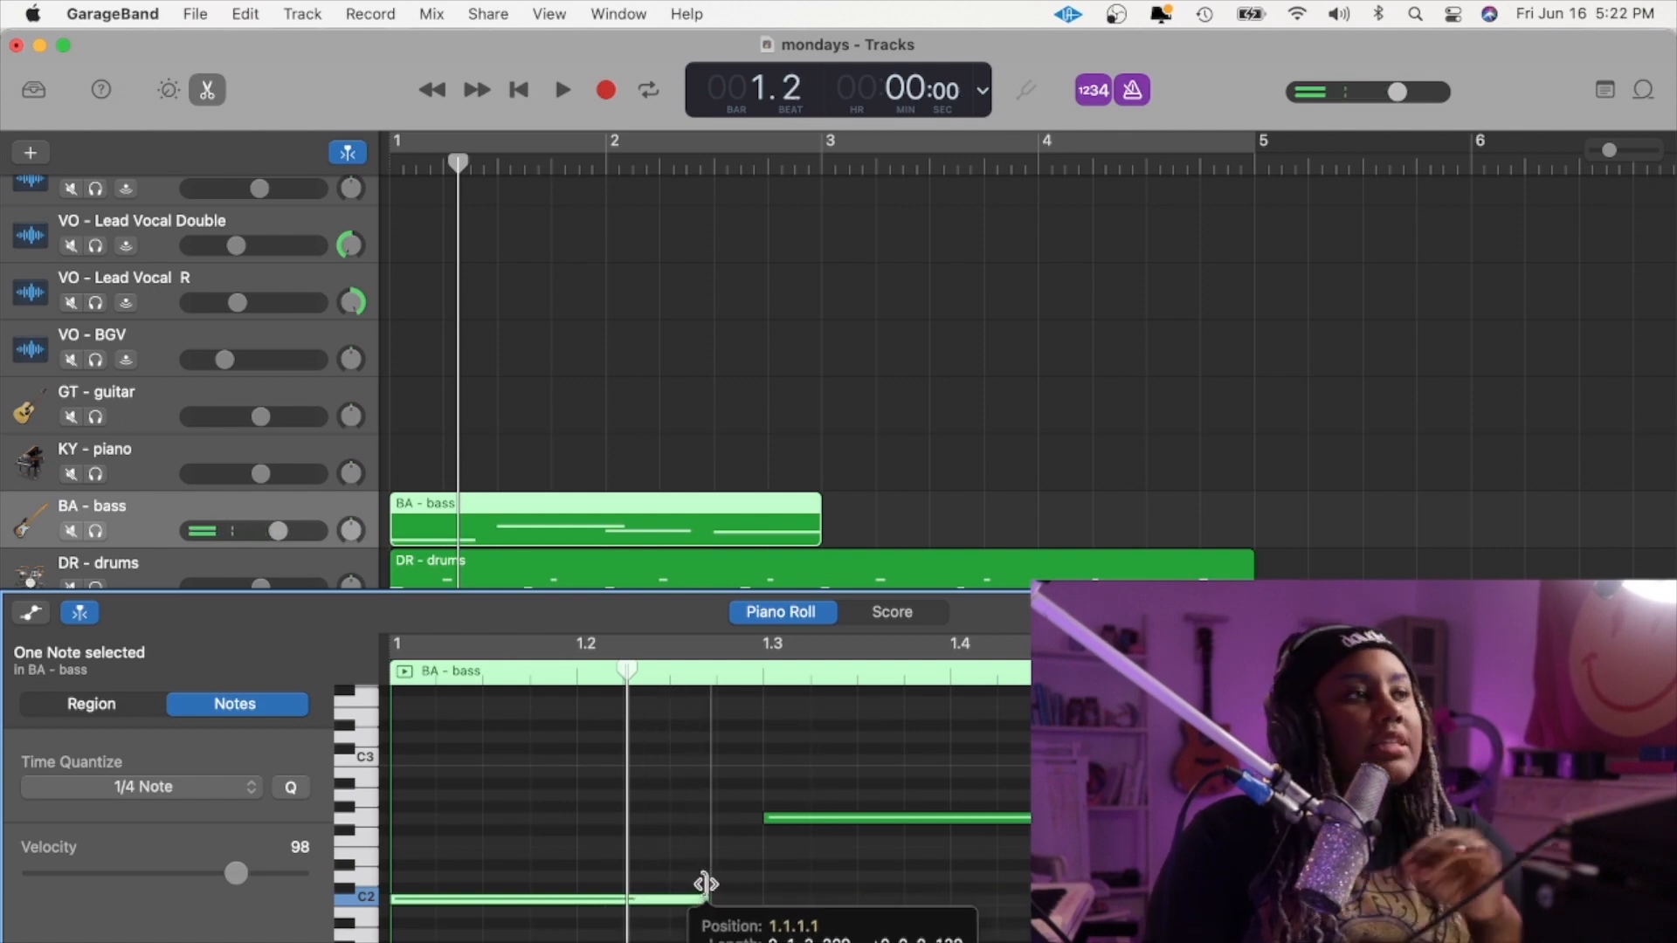
pyautogui.moveTo(705, 884); pyautogui.dragTo(572, 878)
pyautogui.click(774, 809)
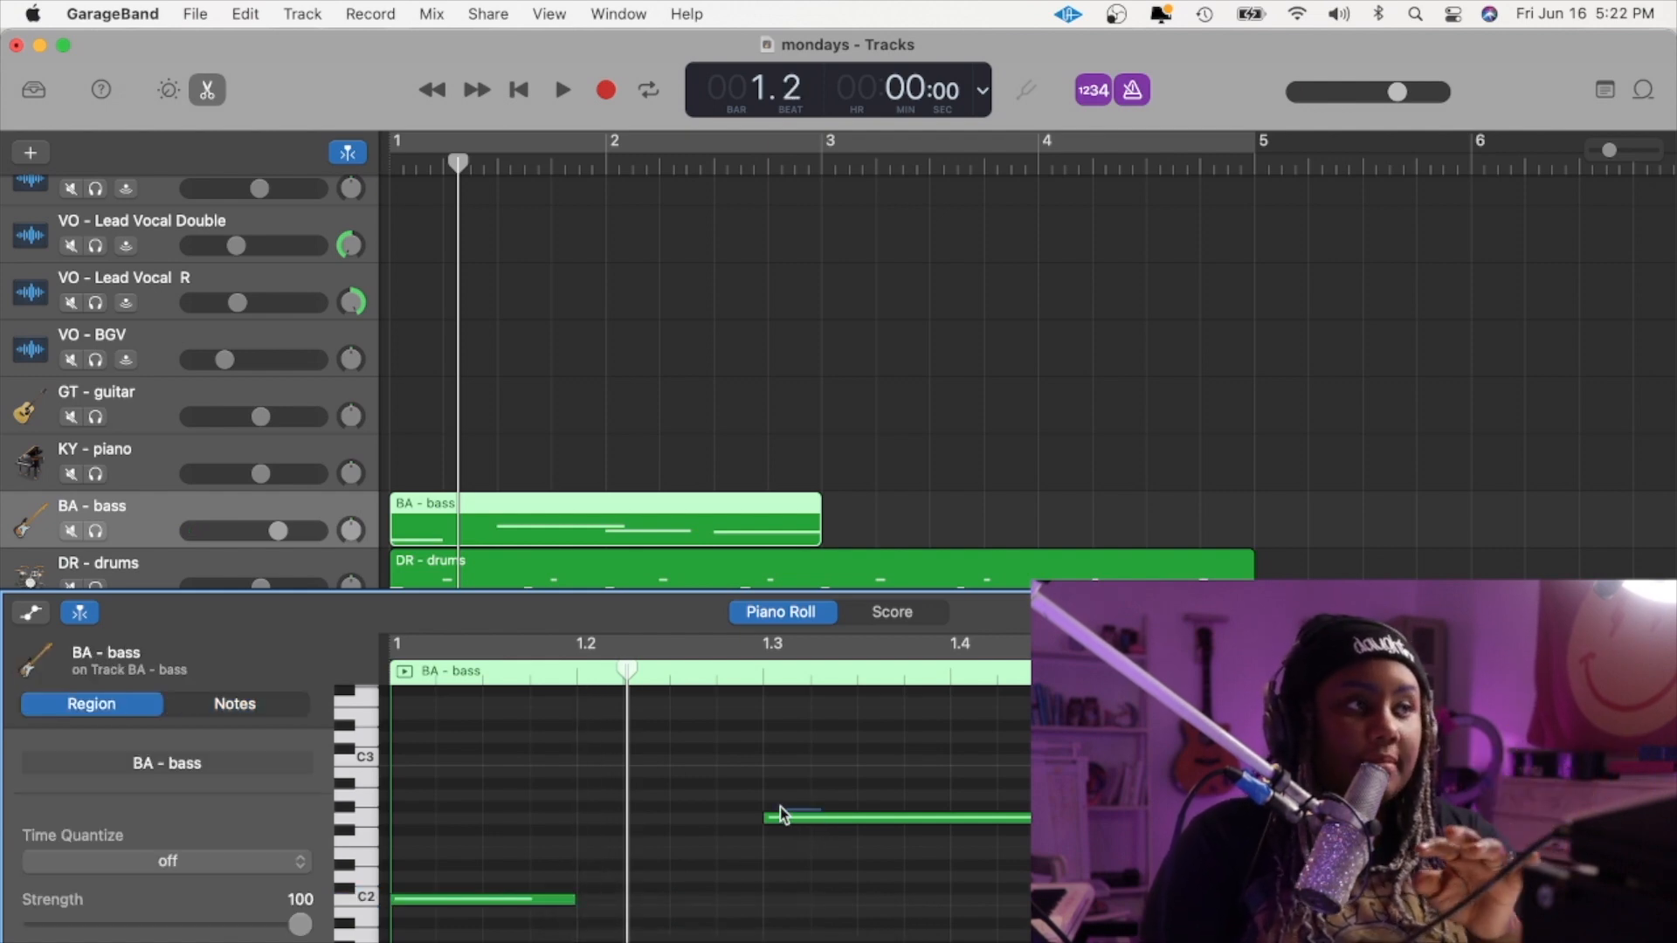
# - Move the G2 bass note to start just before beat 1.2 and shorten it to end at about beat 1.3
pyautogui.moveTo(812, 826); pyautogui.dragTo(629, 825)
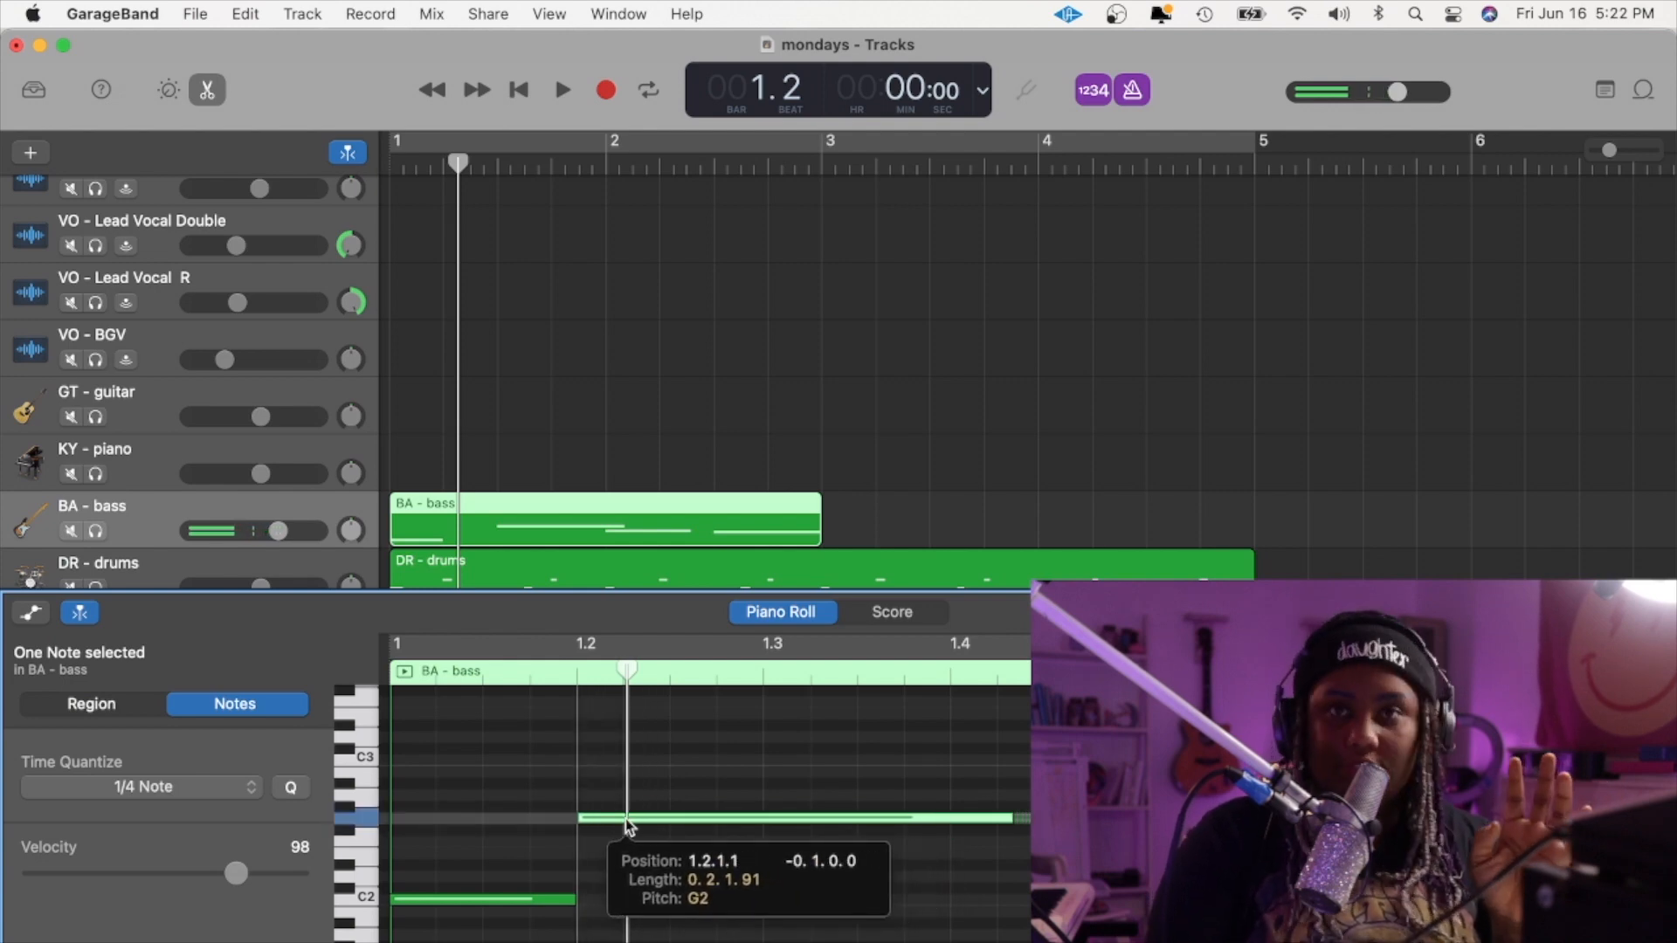
pyautogui.moveTo(627, 819)
pyautogui.mouseDown()
pyautogui.moveTo(627, 940)
pyautogui.moveTo(626, 776)
pyautogui.moveTo(616, 924)
pyautogui.moveTo(611, 817)
pyautogui.mouseUp()
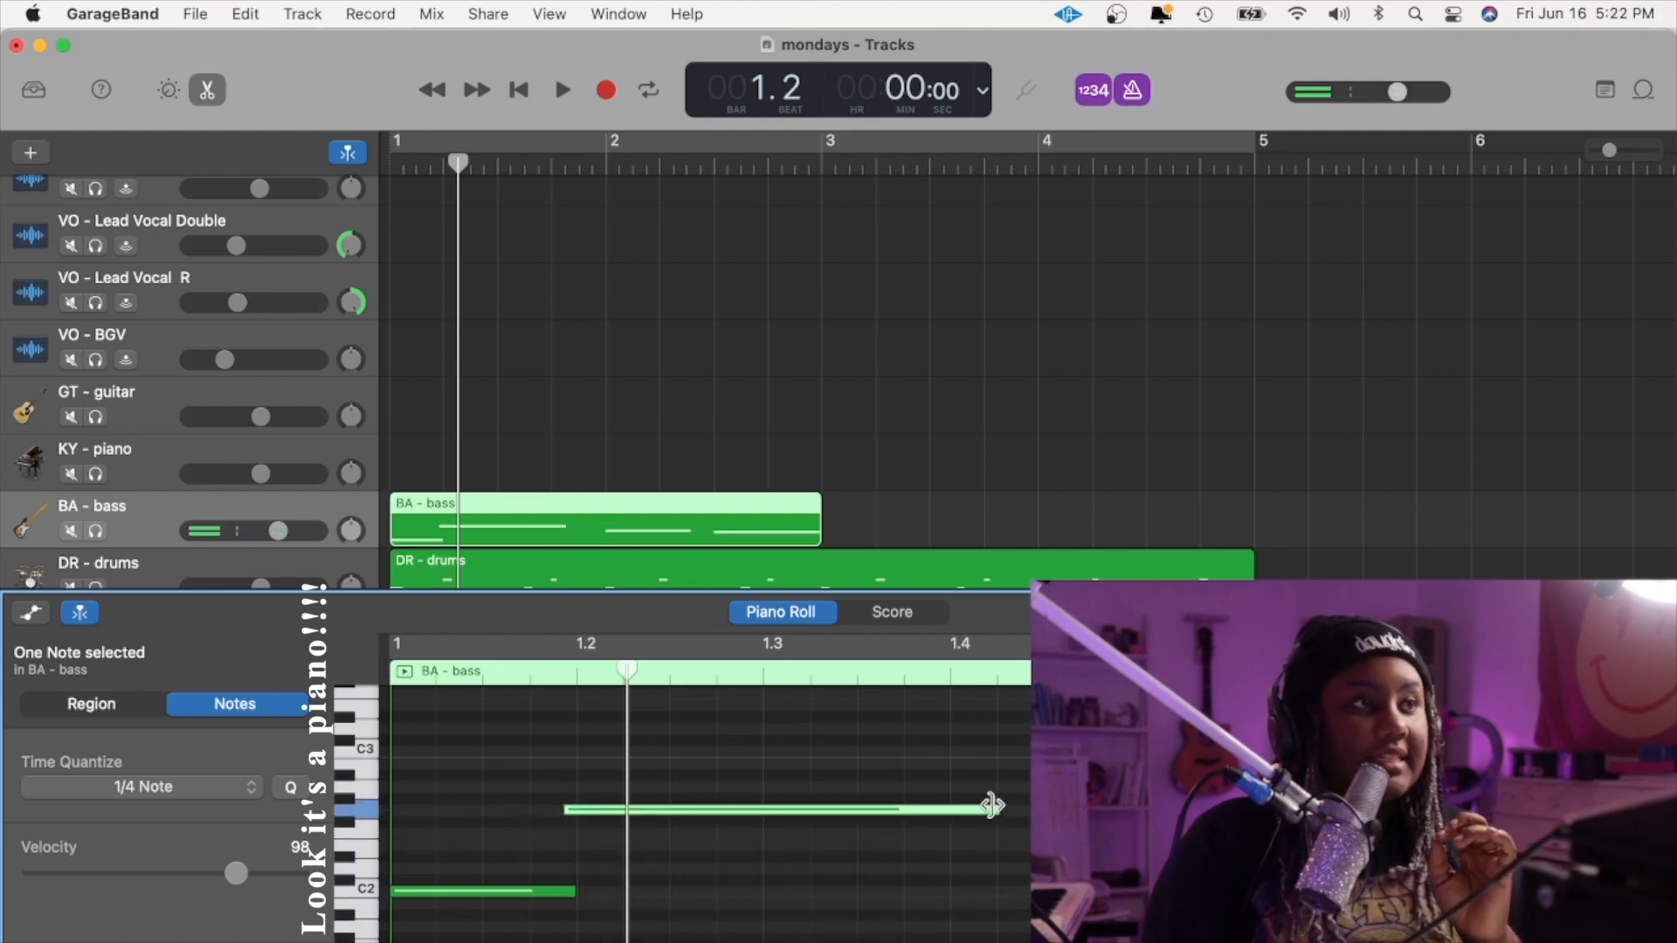
pyautogui.moveTo(992, 805); pyautogui.dragTo(760, 804)
# - Move the F2 bass note to beat 1.3, shorten it to one beat so it ends at 1.4, and deselect it
pyautogui.moveTo(1247, 834); pyautogui.dragTo(877, 837)
pyautogui.moveTo(1048, 832); pyautogui.dragTo(948, 832)
pyautogui.click(1432, 845)
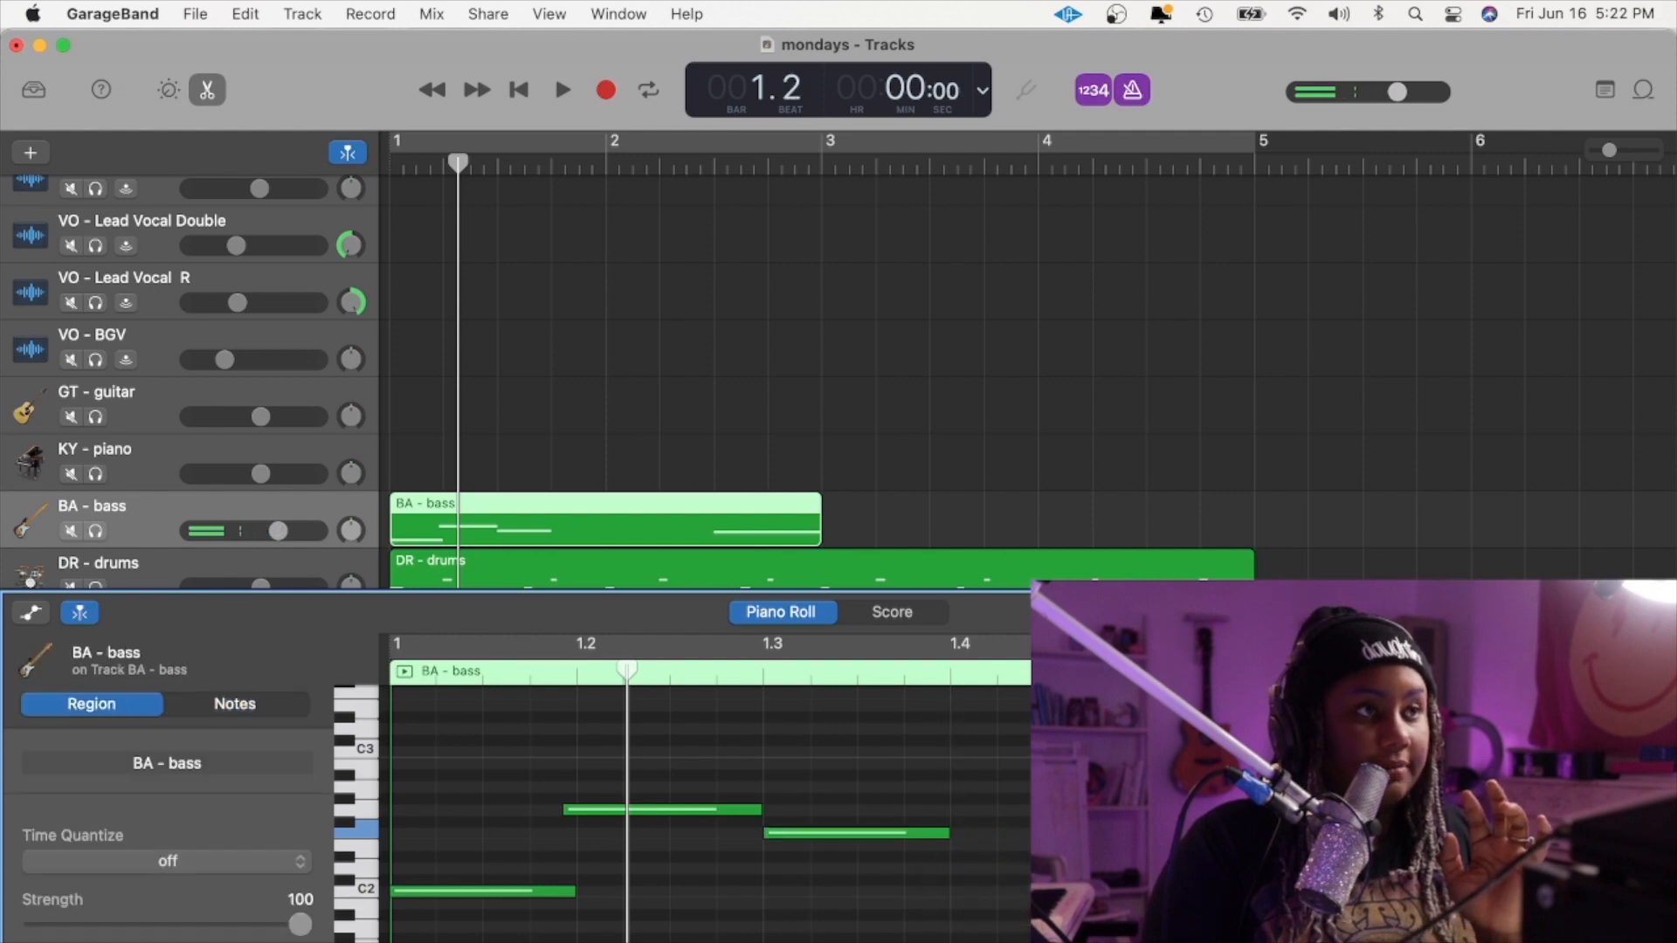
# - Move the last bass note to beat 1.4, lower its pitch to D2, and shorten it to end at bar 2
pyautogui.click(1554, 844)
pyautogui.moveTo(1535, 847); pyautogui.dragTo(980, 869)
pyautogui.moveTo(1415, 868); pyautogui.dragTo(1132, 868)
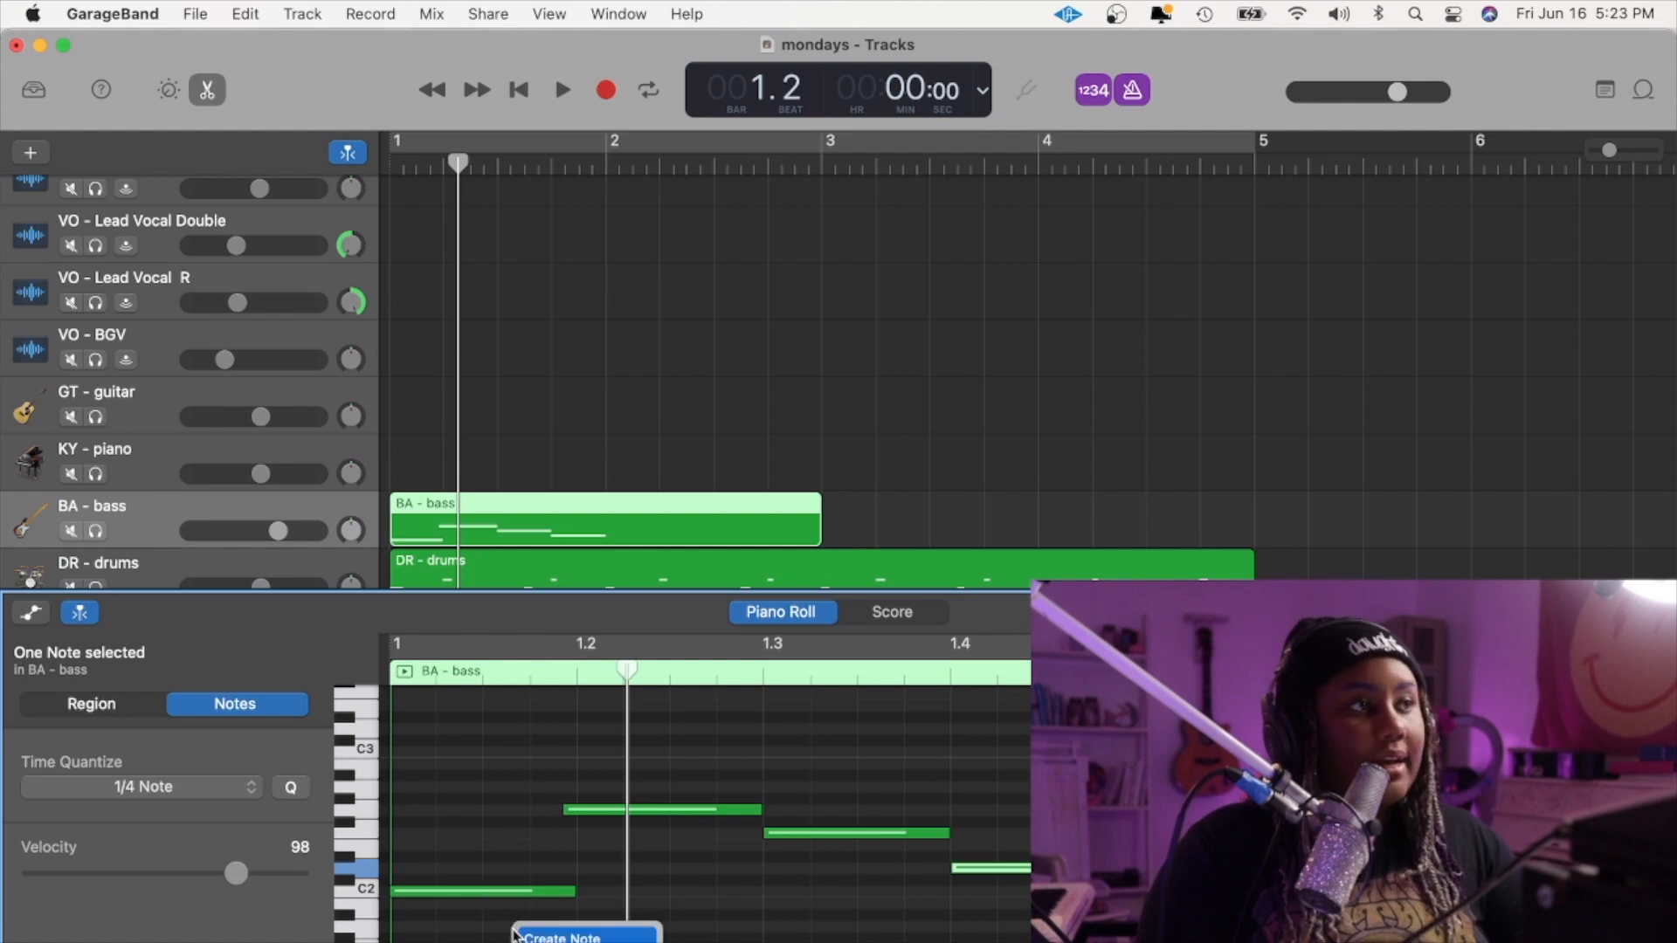
pyautogui.moveTo(611, 942)
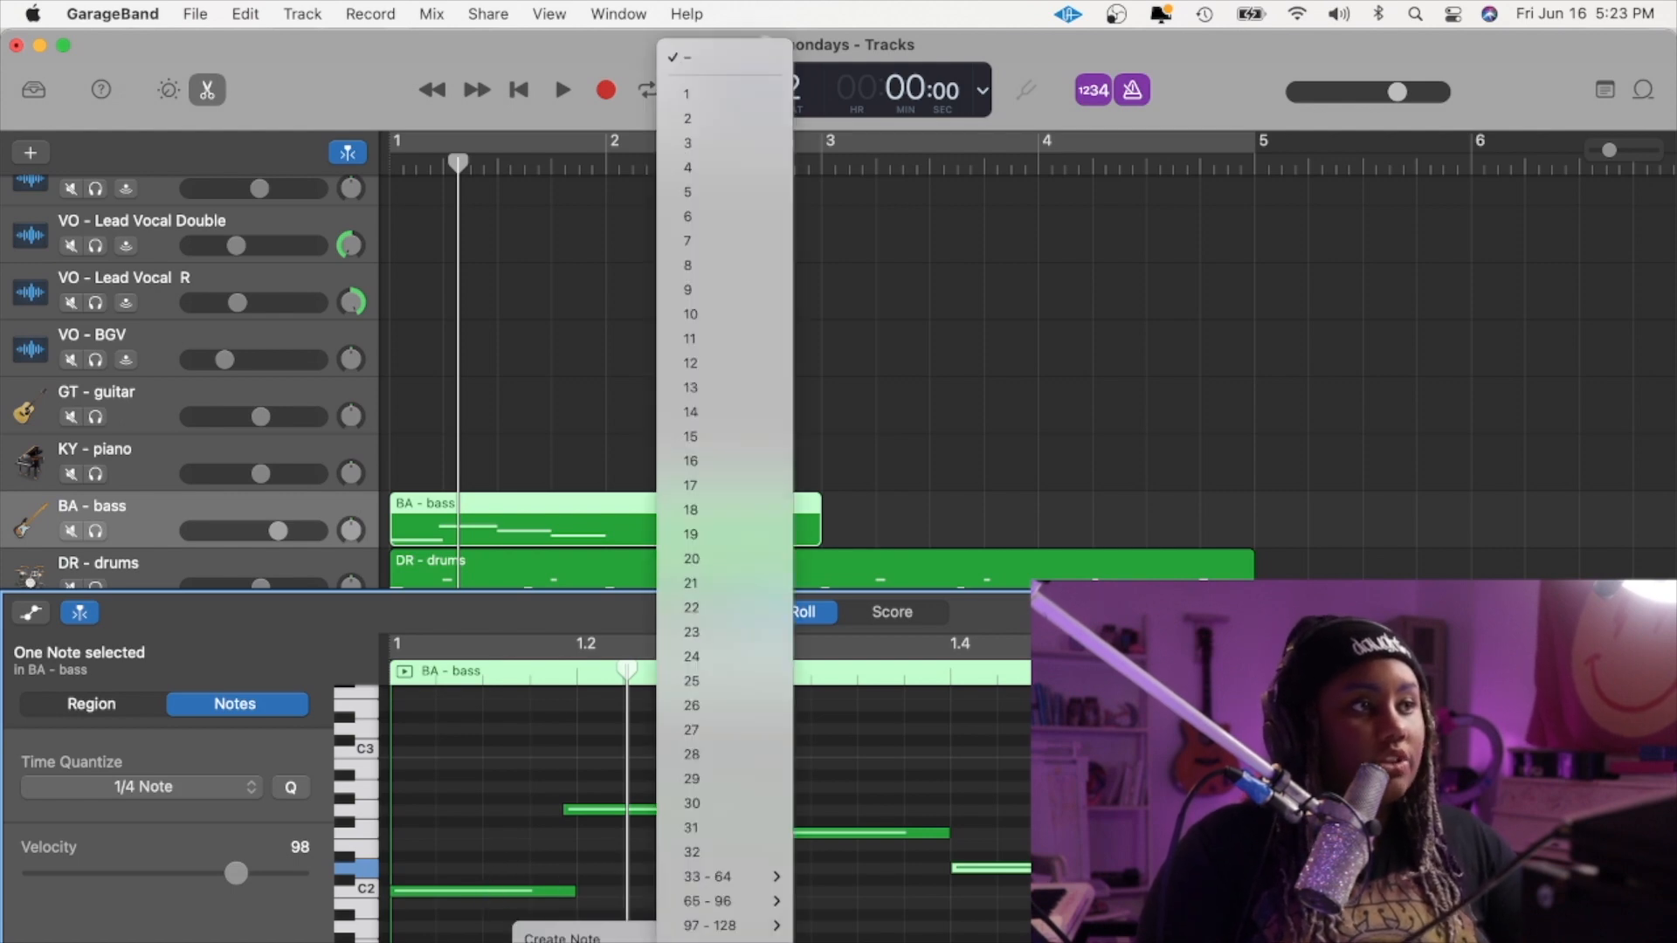
pyautogui.click(572, 828)
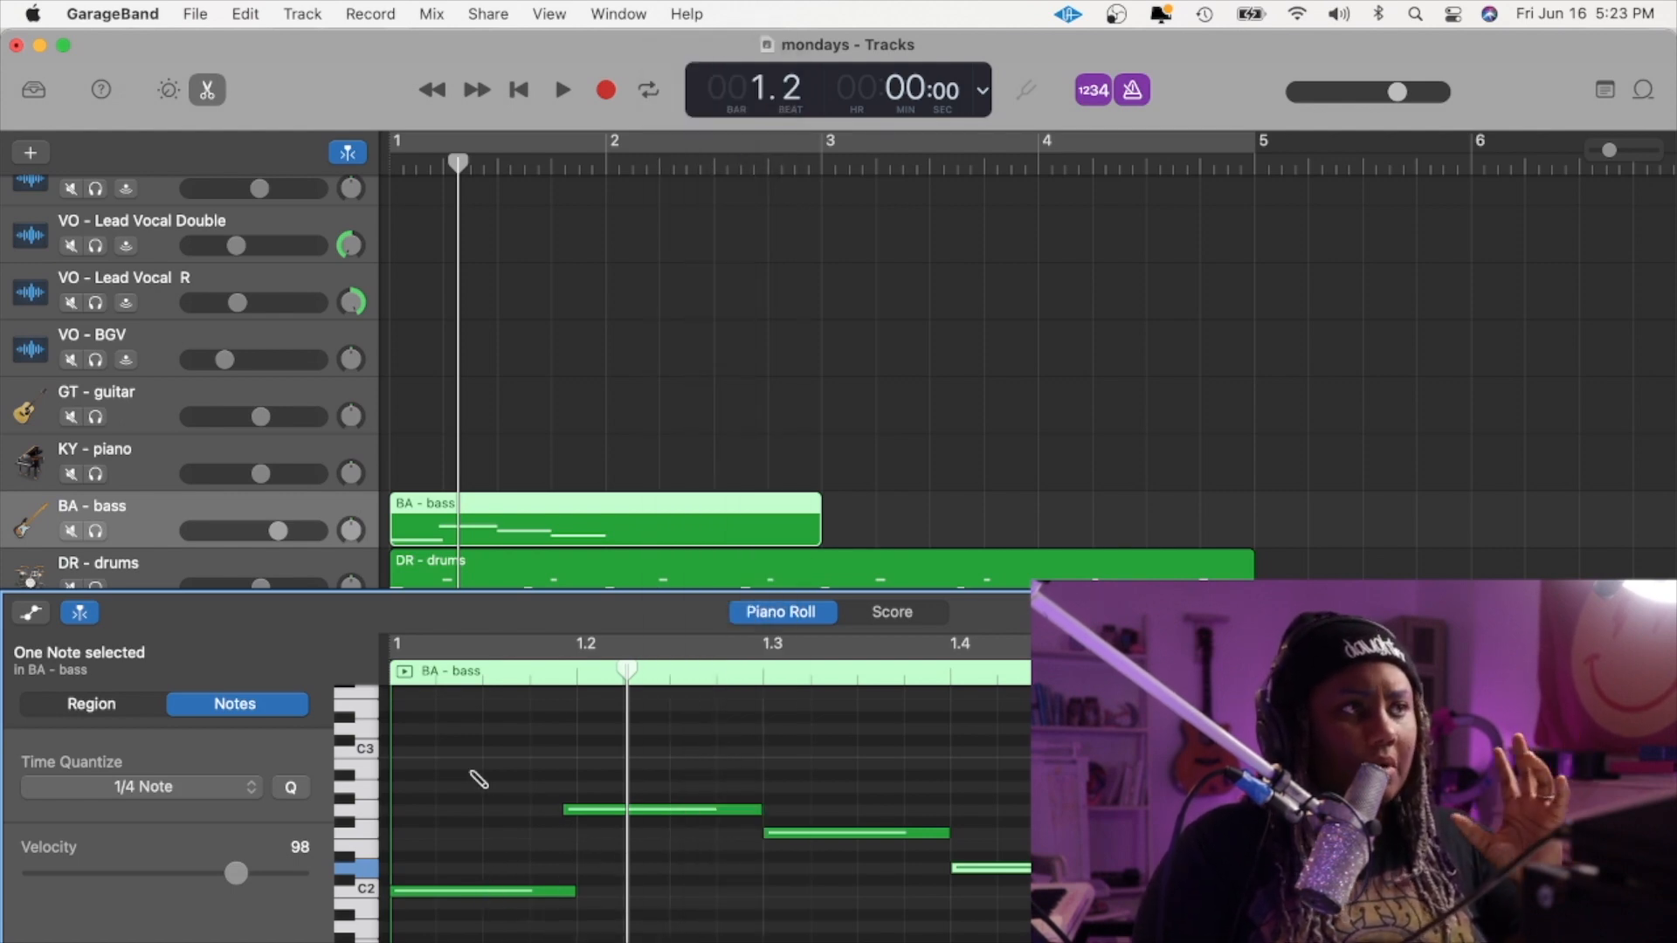
# - Raise the velocity of the first bass note (C2) to 127 and play the part from the start
pyautogui.scroll(1, 593, 820)
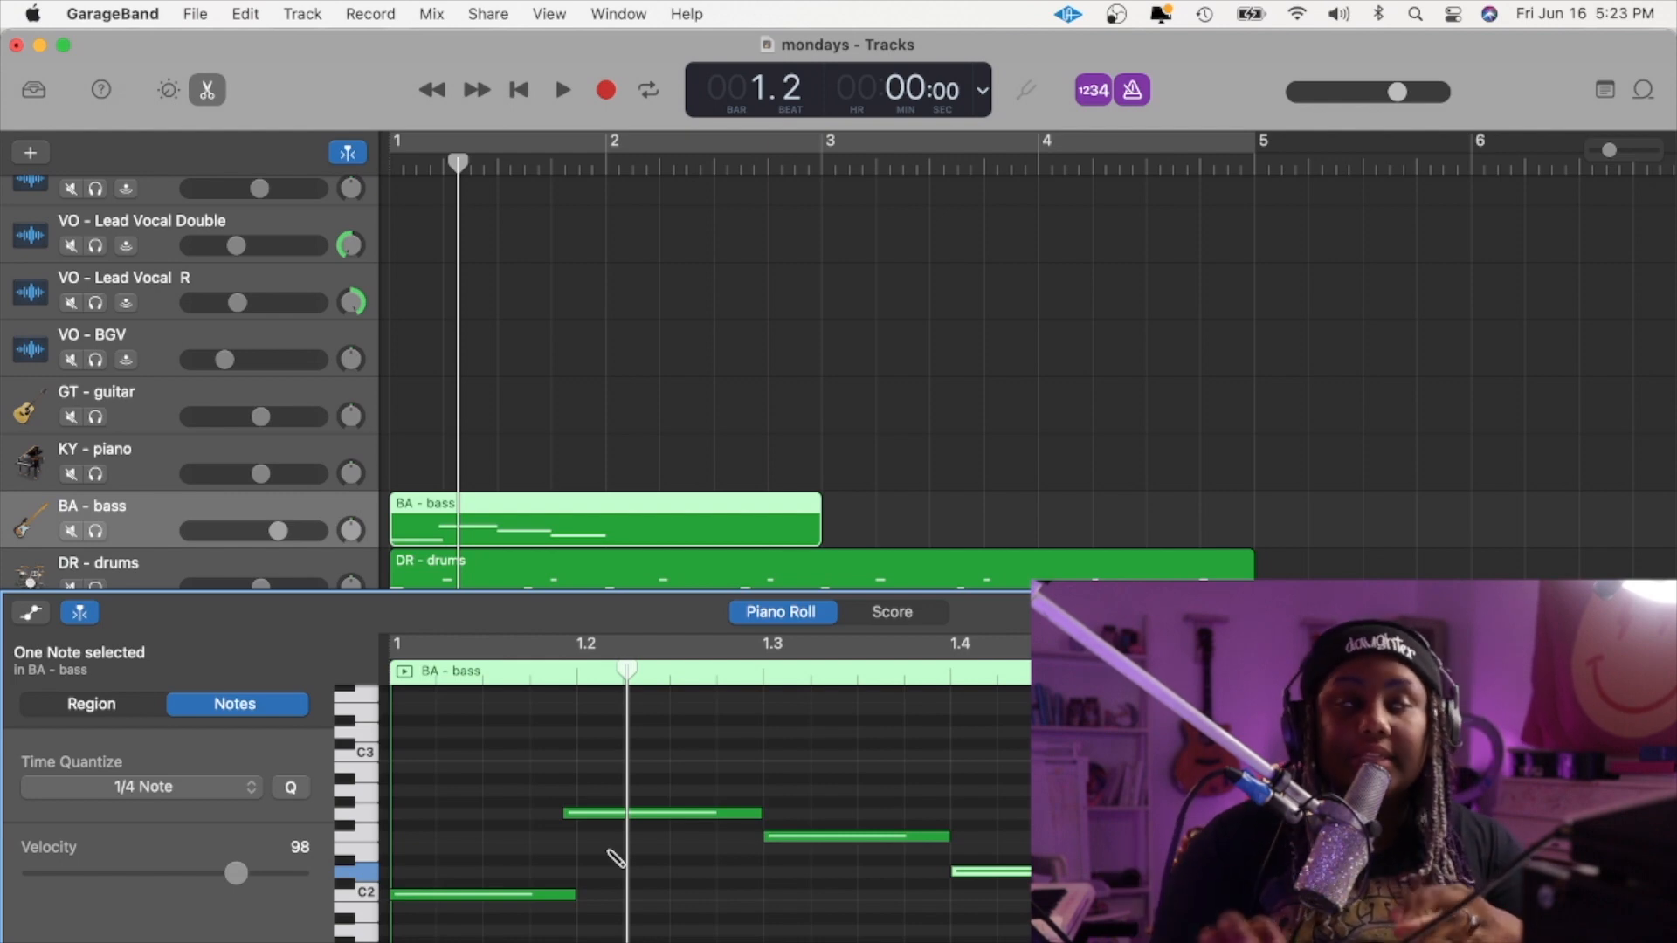
pyautogui.click(481, 896)
pyautogui.moveTo(478, 894); pyautogui.dragTo(522, 893)
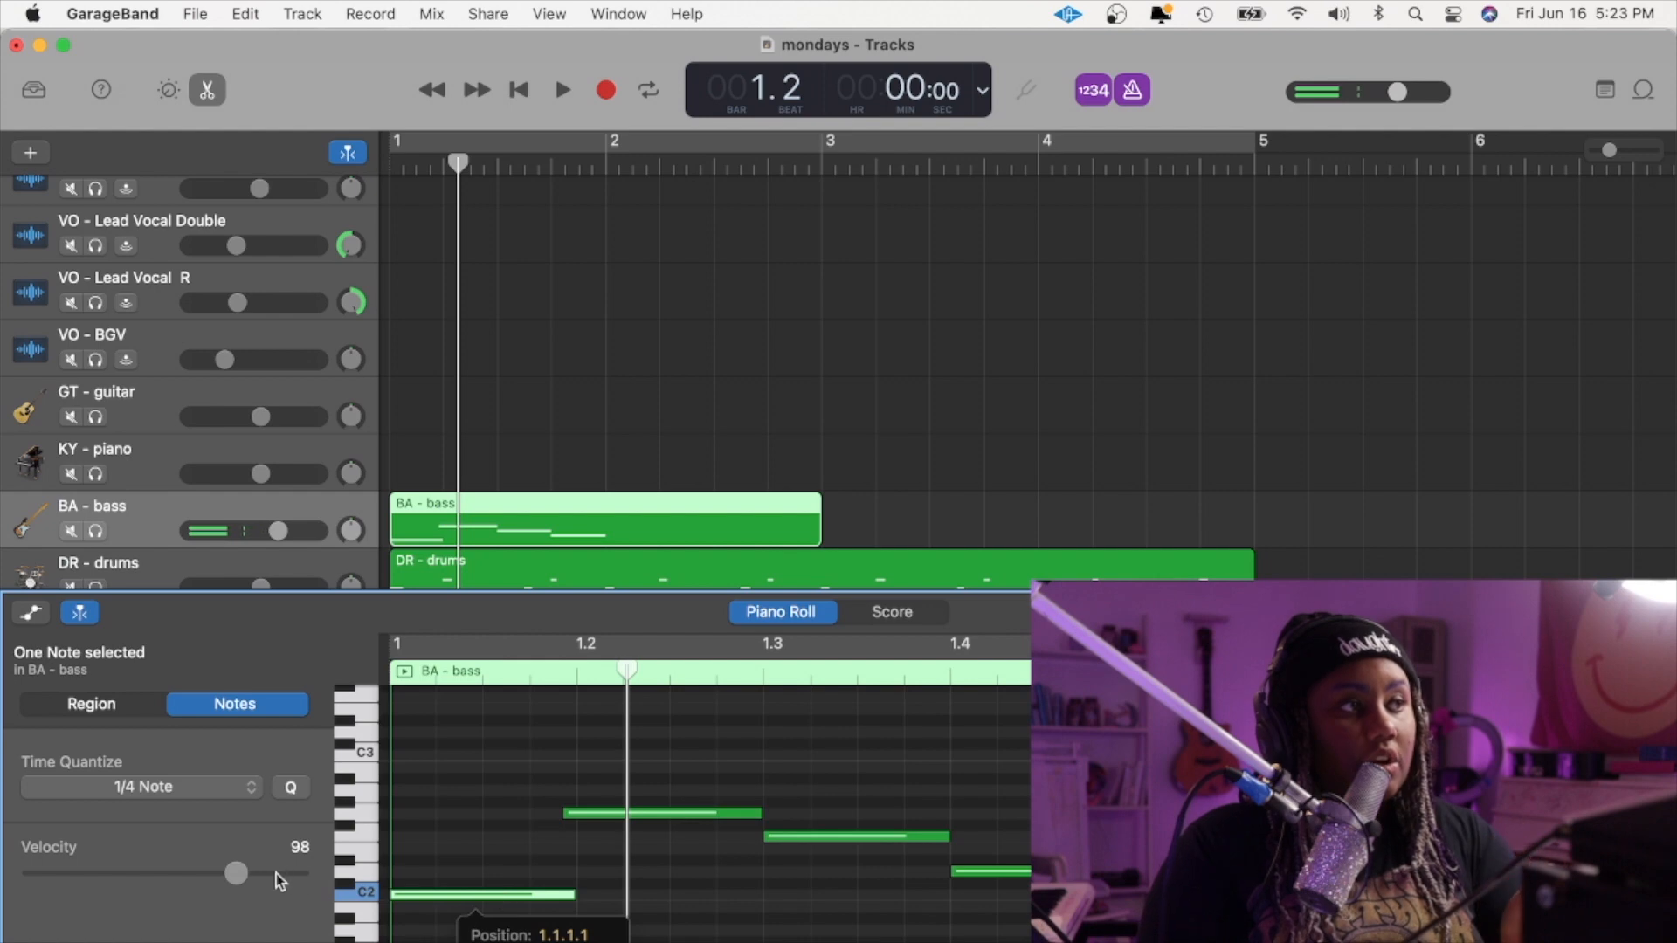
pyautogui.moveTo(242, 875); pyautogui.dragTo(340, 887)
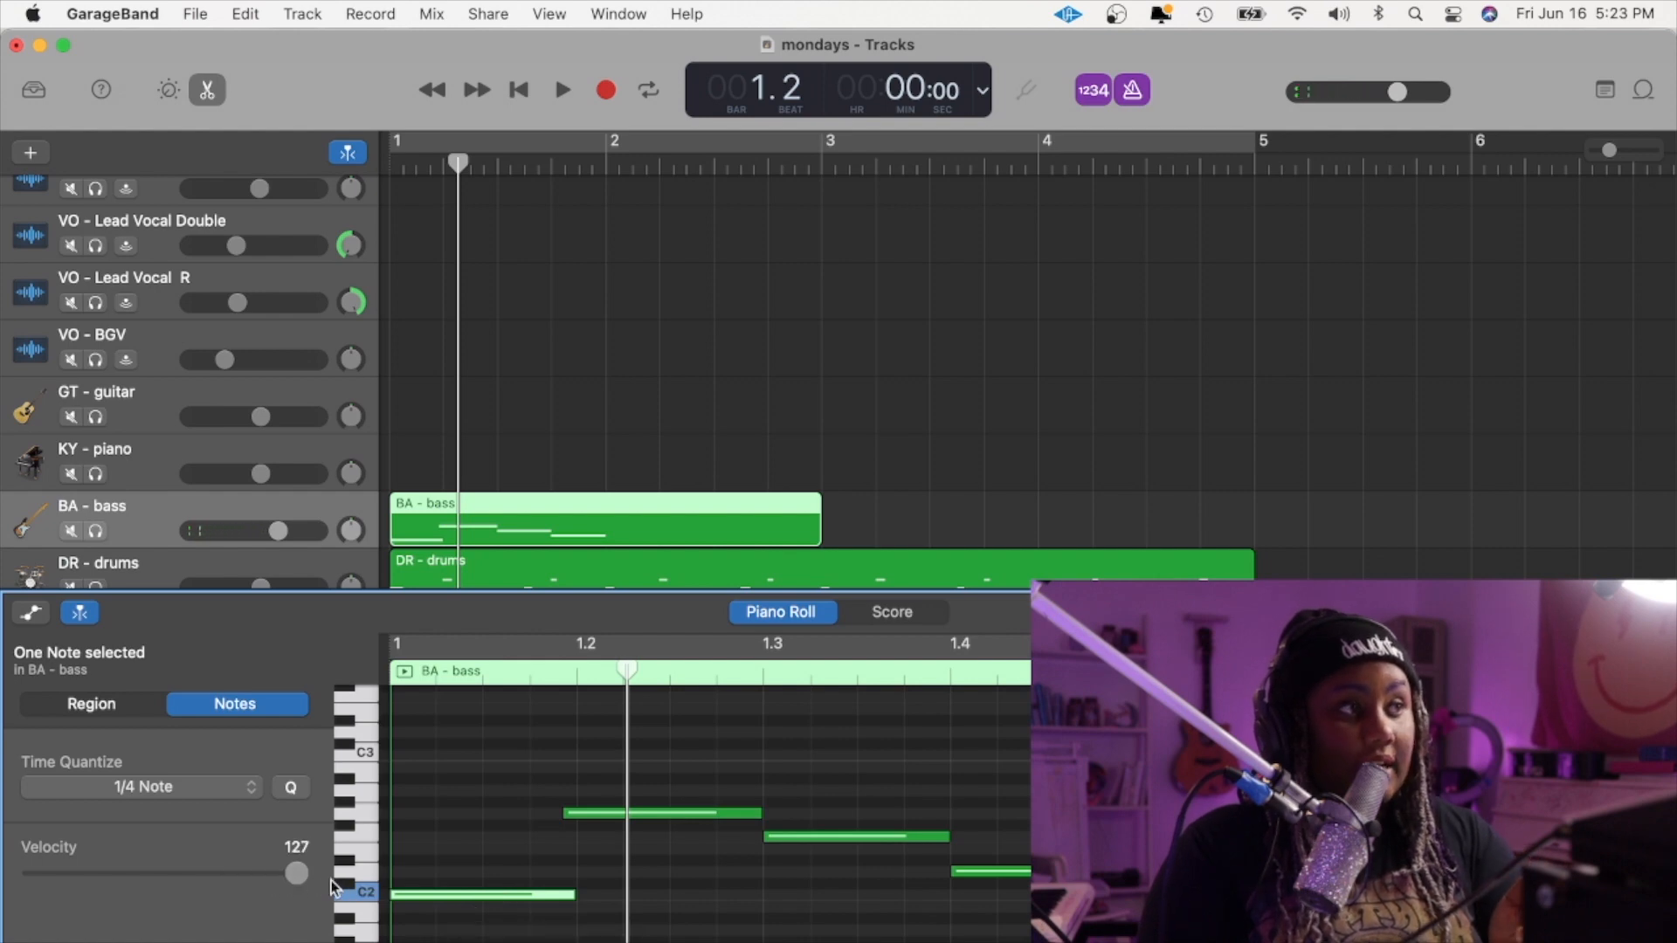
pyautogui.press('Return')
pyautogui.press('space')
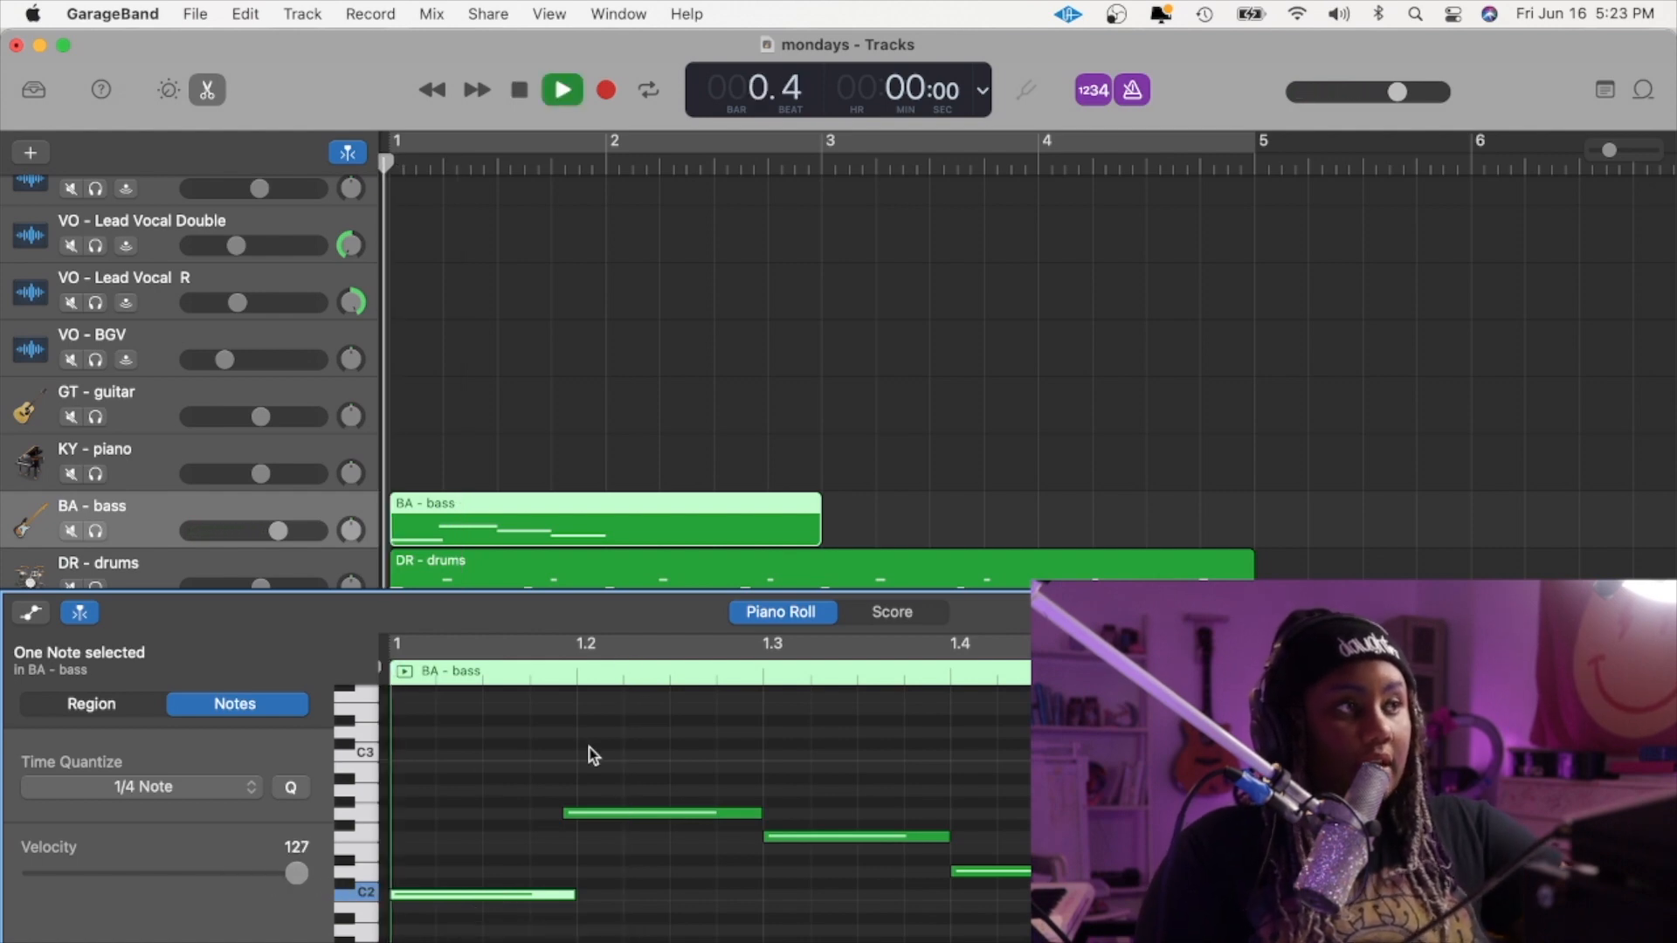
pyautogui.press('space')
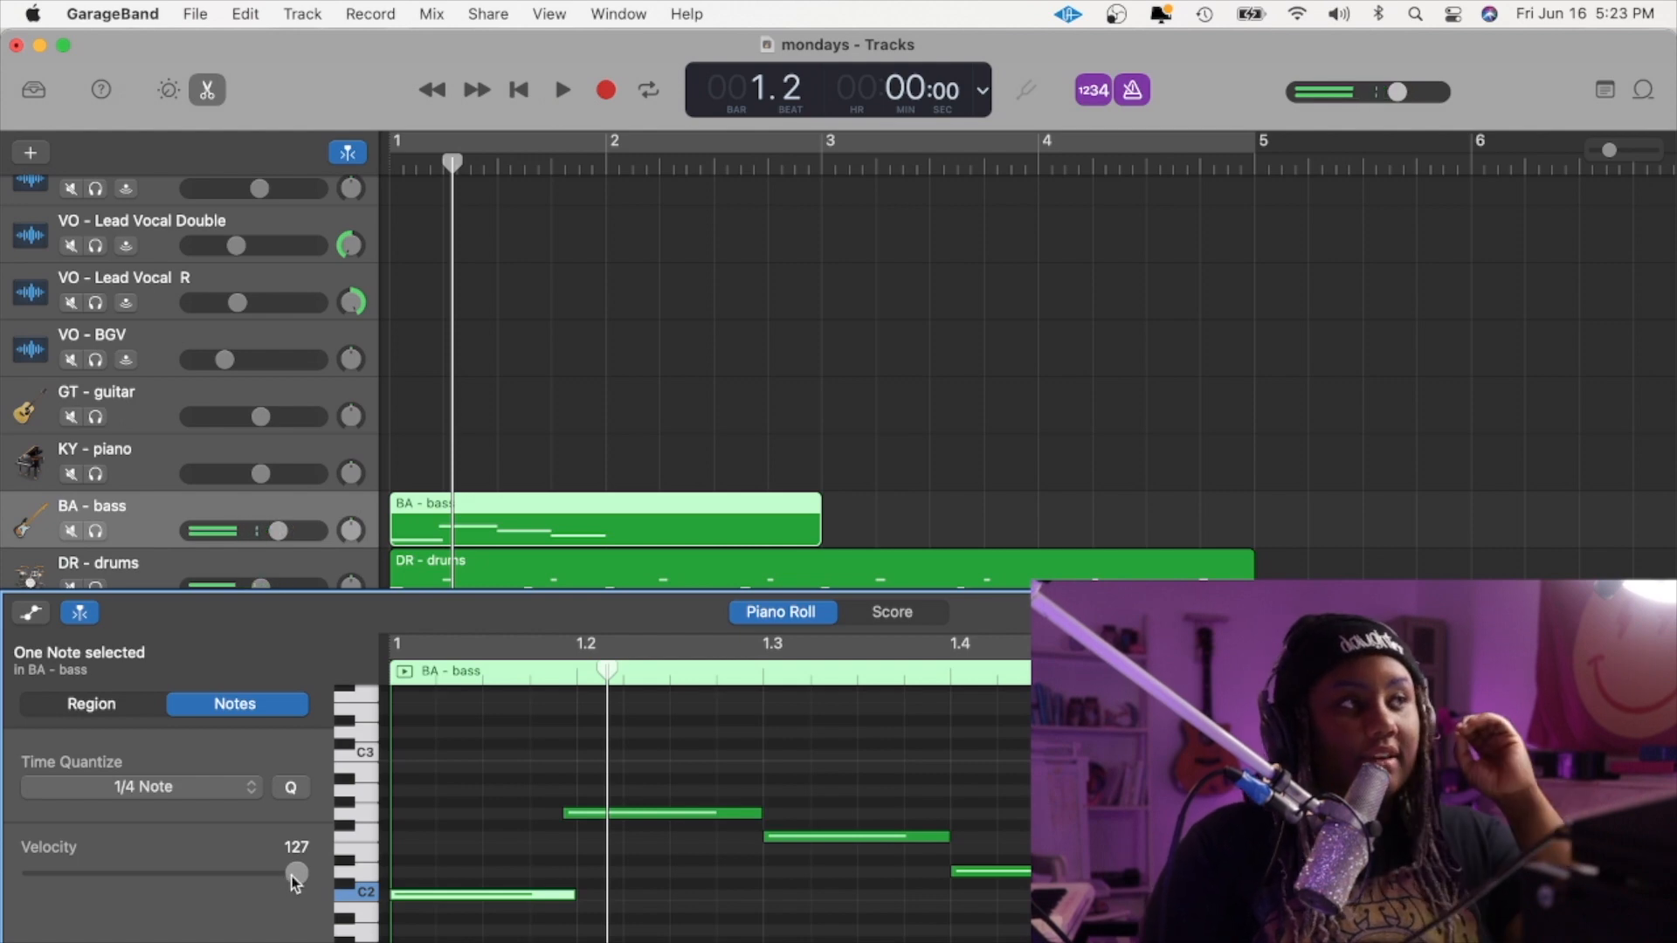
# - Try extreme velocities on the first bass note (C2): lower it to 1, raise it to 127, and lower it to 13
pyautogui.moveTo(297, 873); pyautogui.dragTo(215, 873)
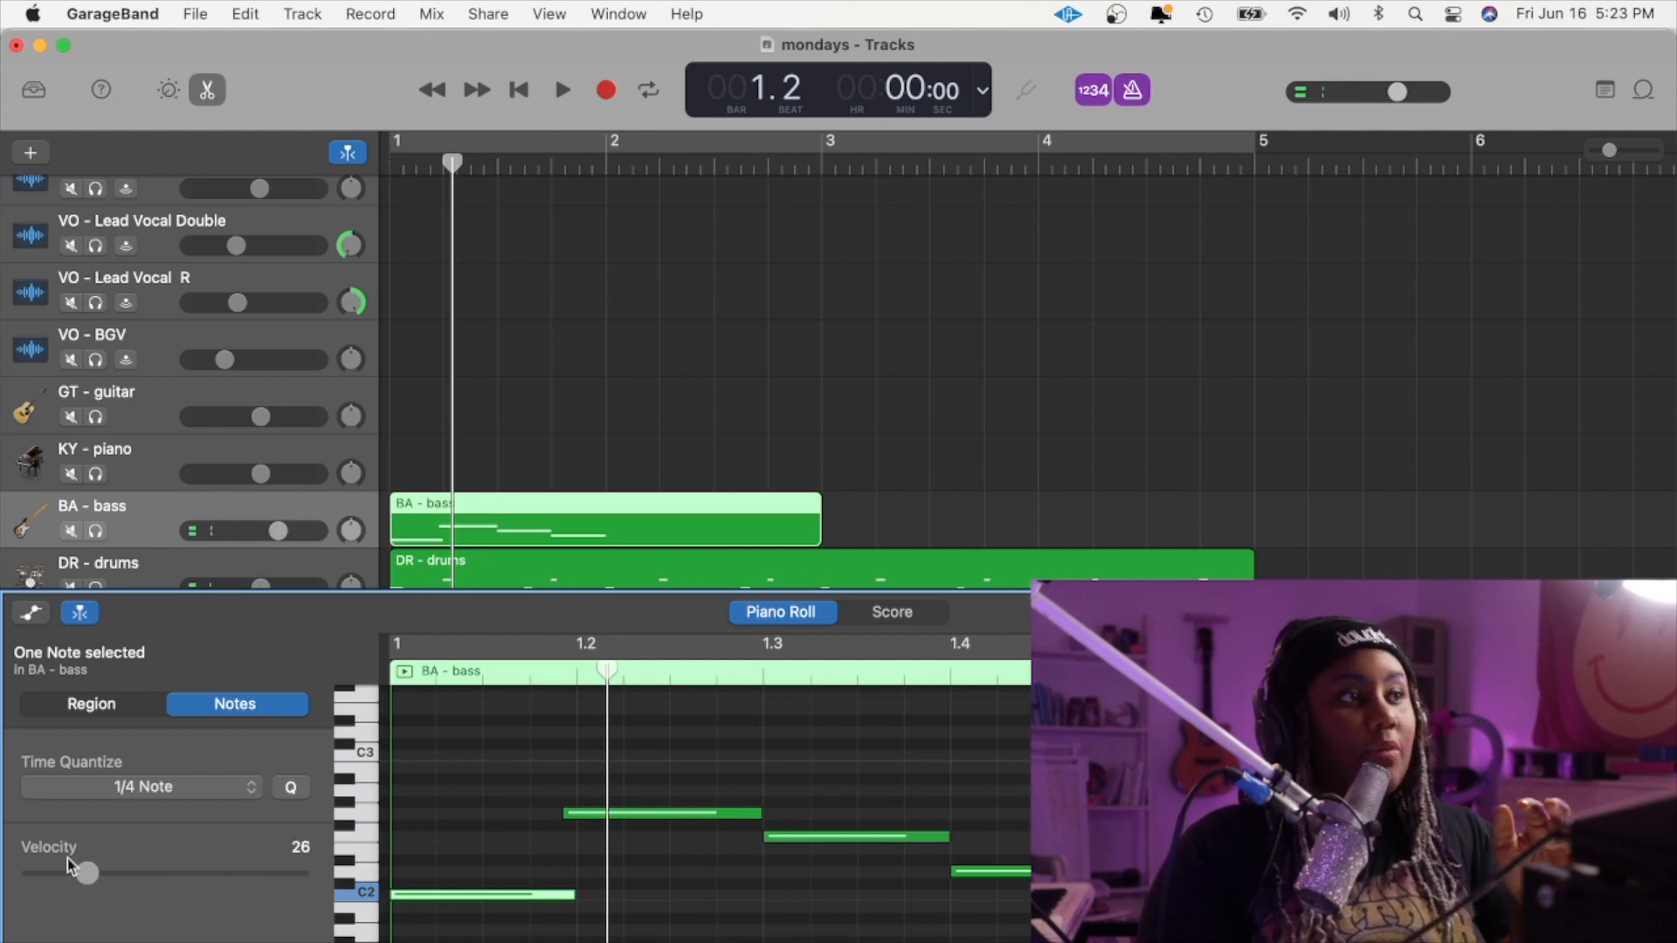
pyautogui.click(501, 783)
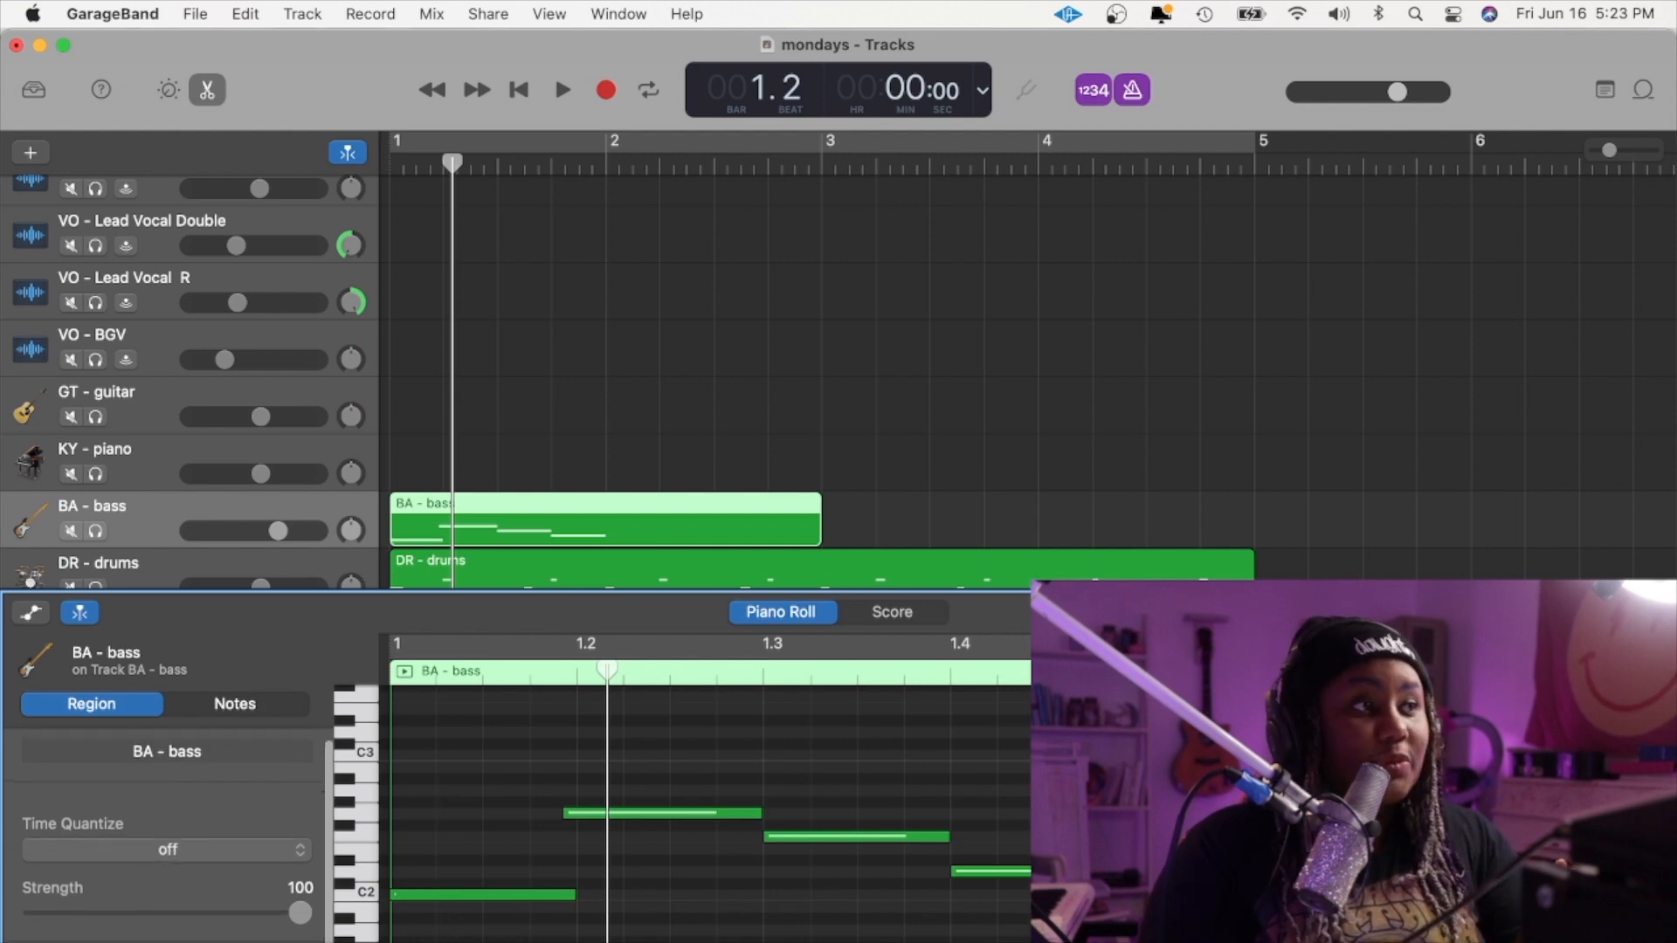
pyautogui.click(436, 891)
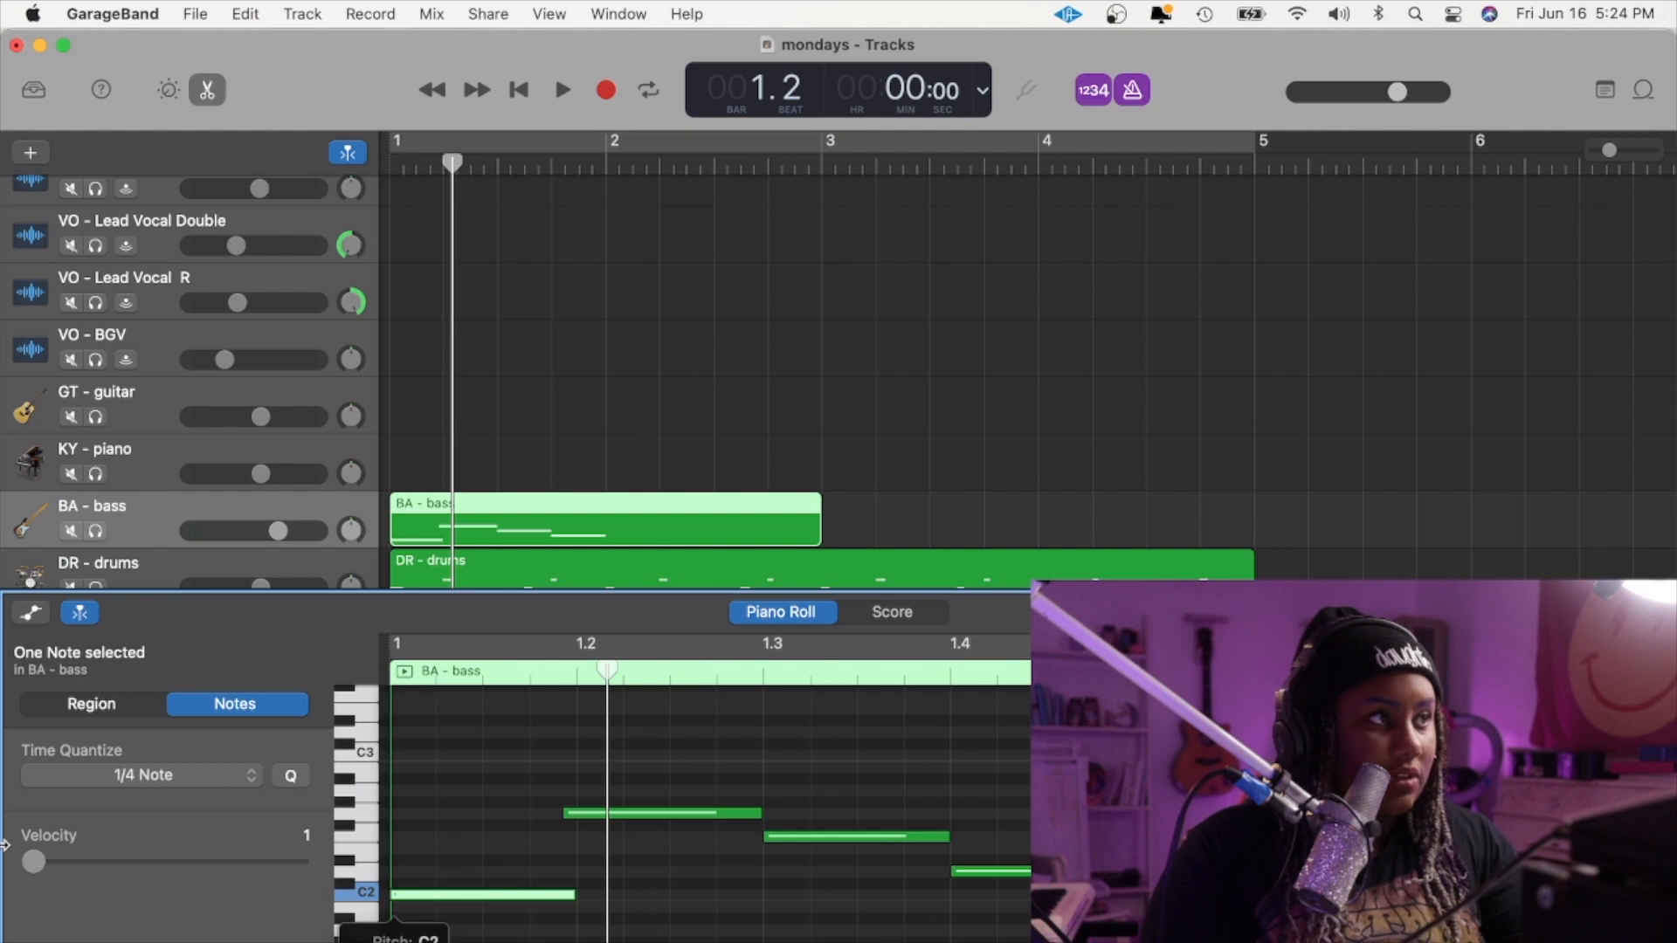
pyautogui.moveTo(34, 862); pyautogui.dragTo(339, 877)
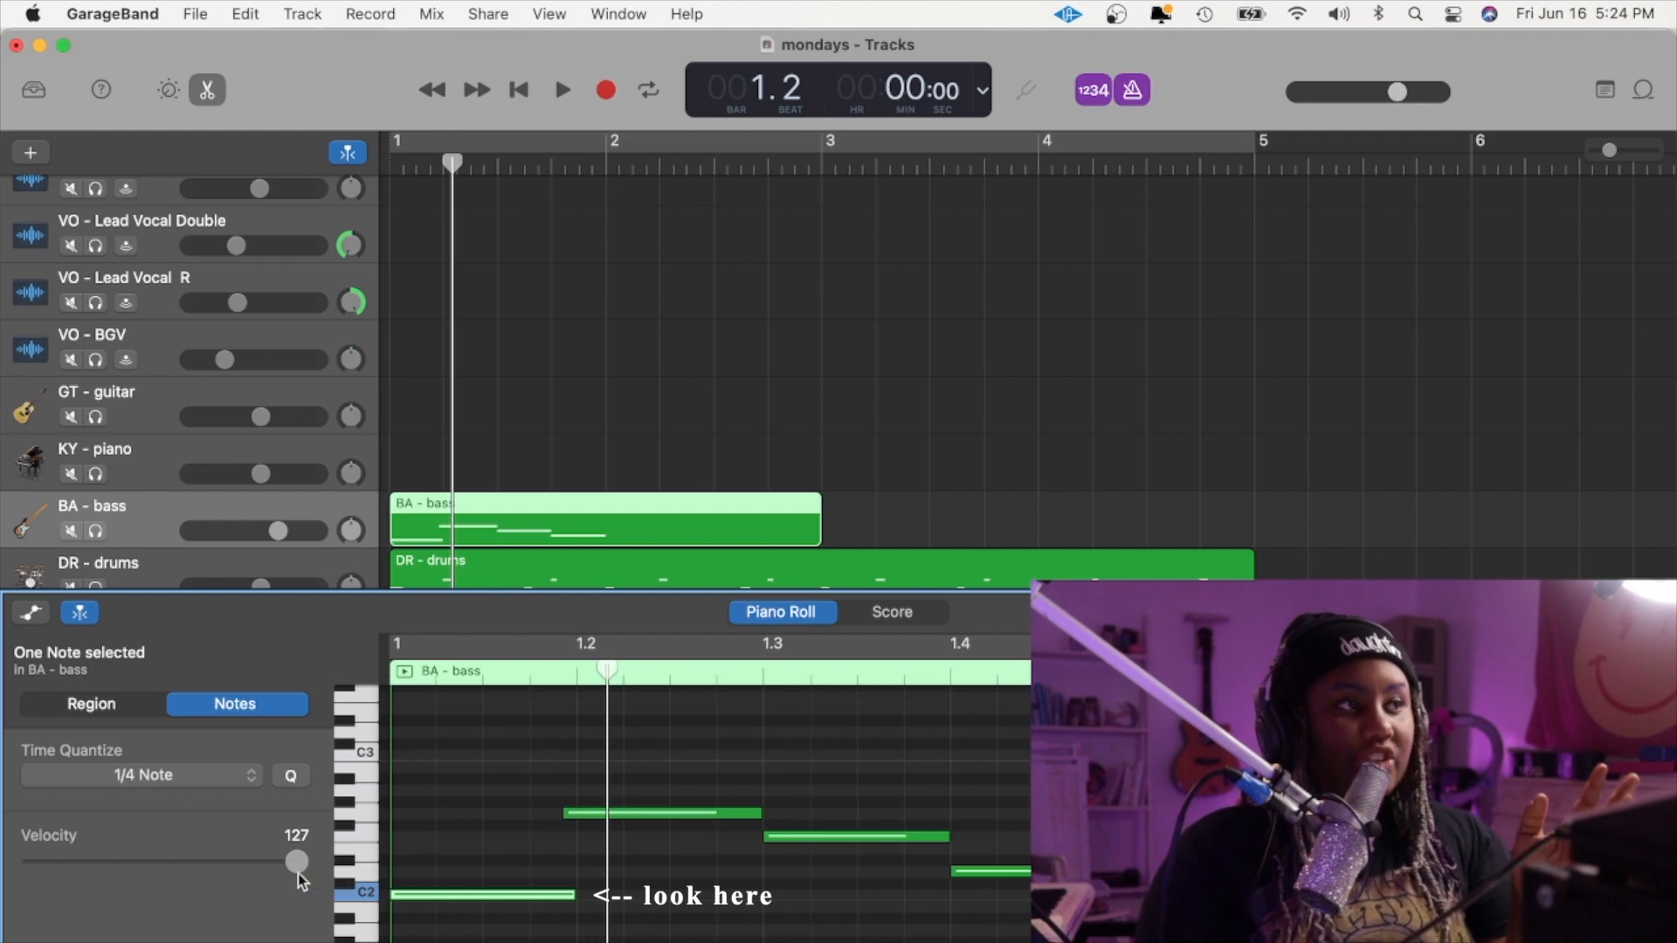
pyautogui.moveTo(297, 873); pyautogui.dragTo(56, 849)
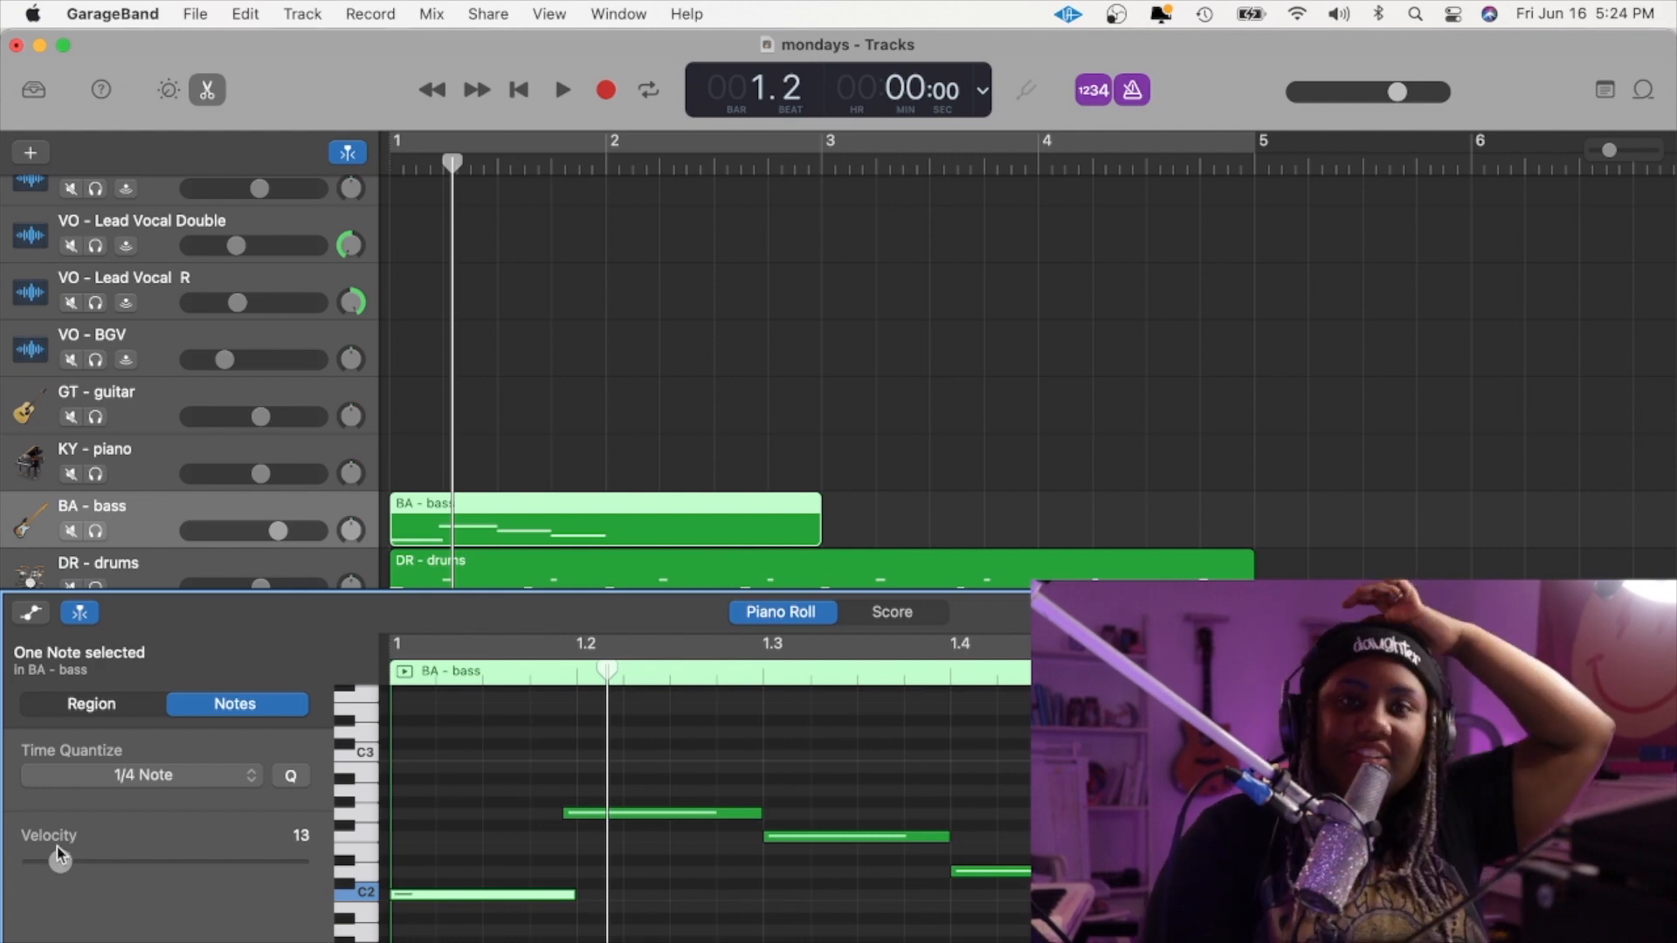
# - Set the first bass note's velocity to 88, check the selection of all four notes, and deselect them
pyautogui.moveTo(56, 846); pyautogui.dragTo(213, 894)
pyautogui.click(671, 873)
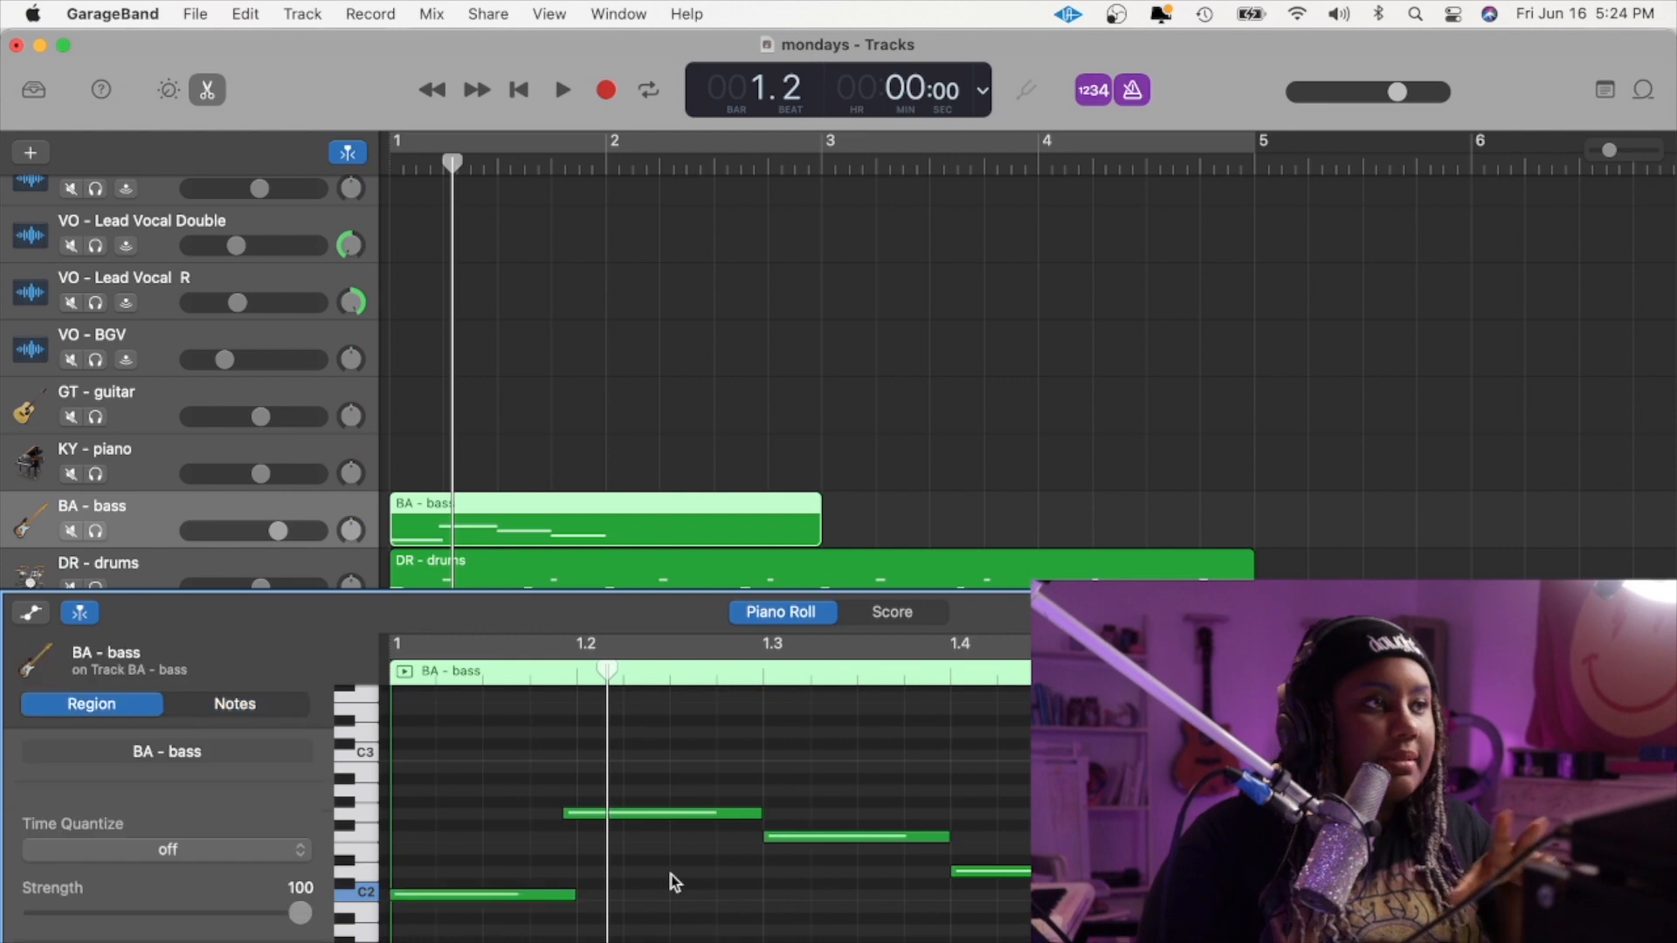
pyautogui.moveTo(1031, 786); pyautogui.dragTo(515, 934)
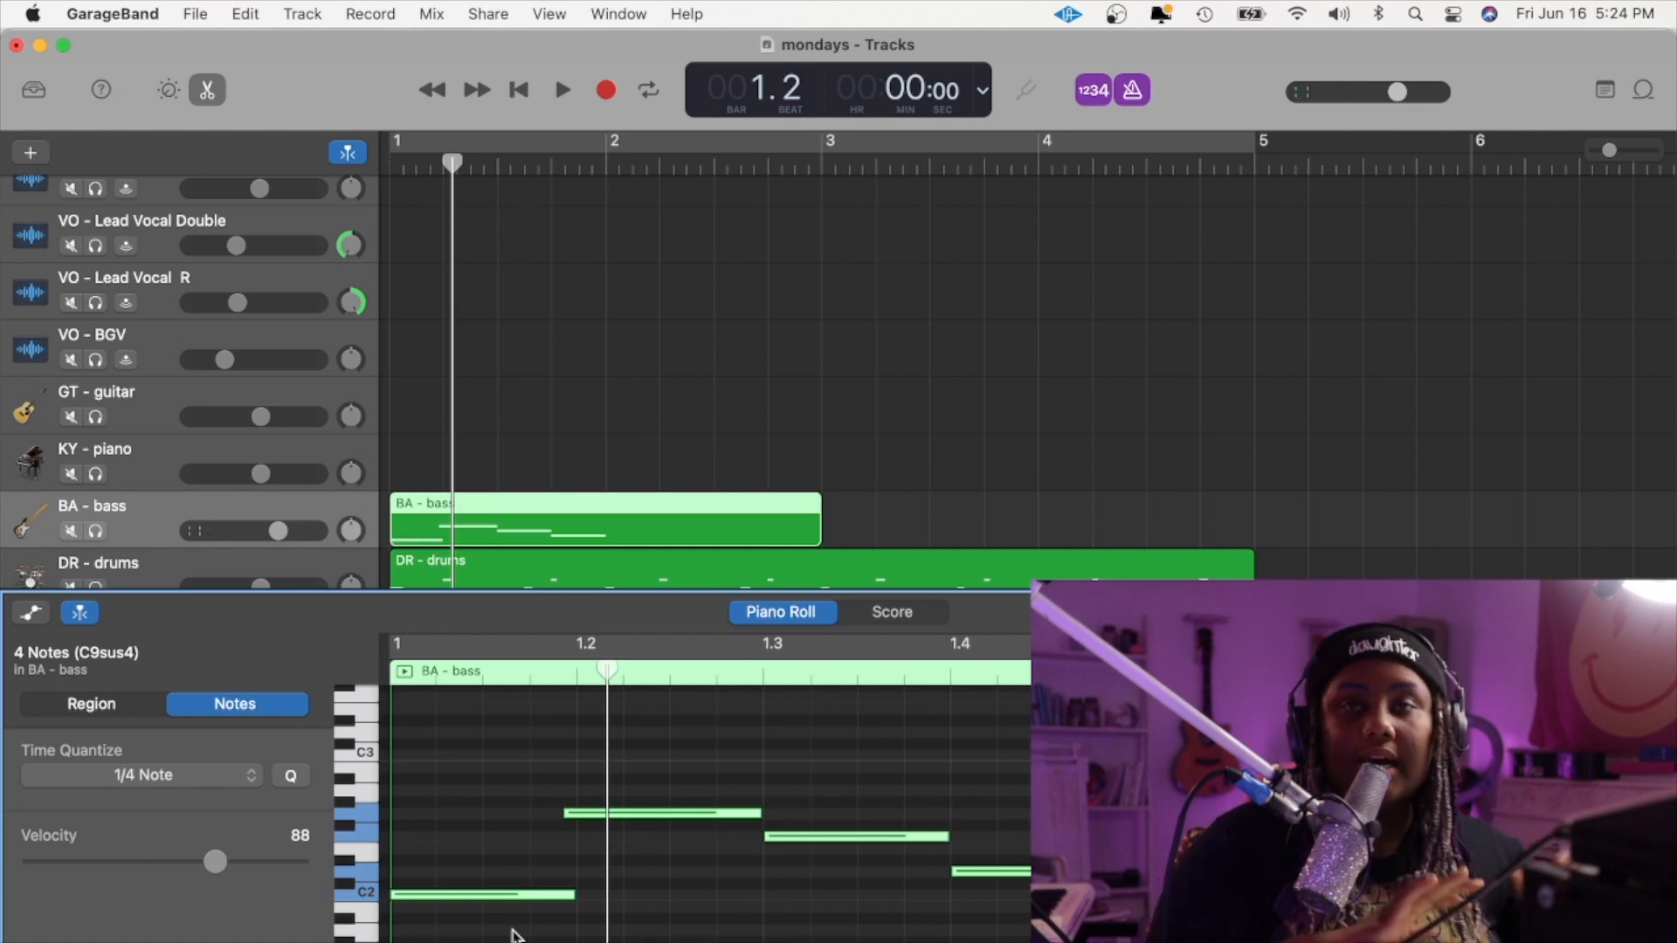
pyautogui.click(521, 856)
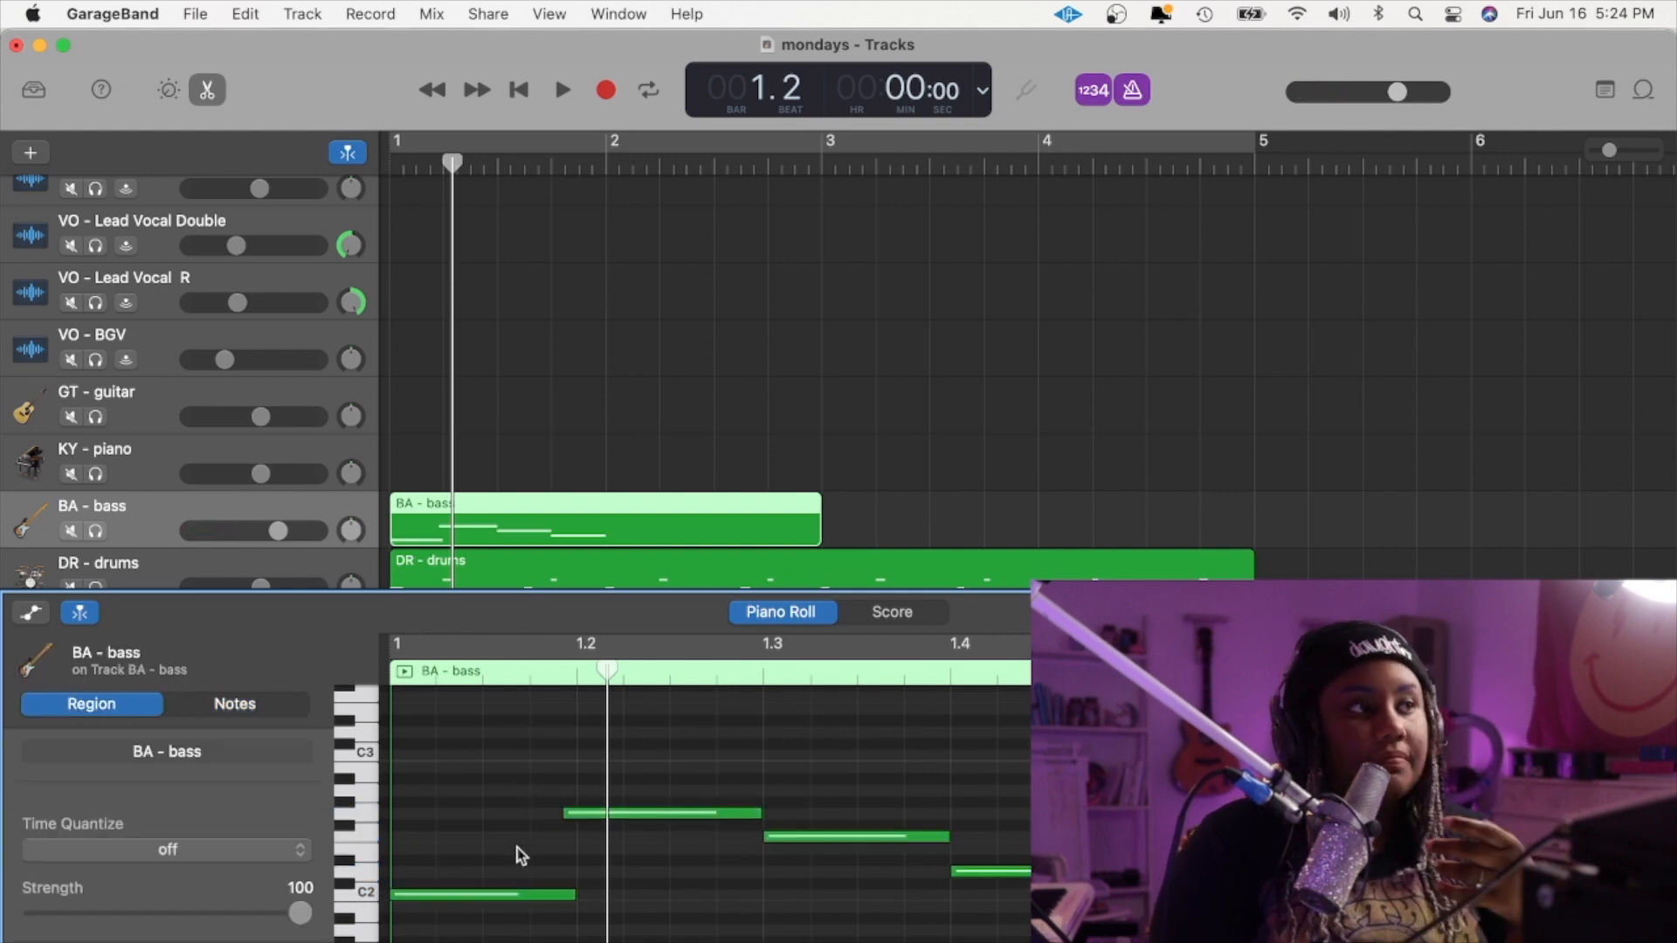
# - Trim the start of the G2 bass note to beat 1.2 and play the part from the beginning
pyautogui.moveTo(562, 811); pyautogui.dragTo(578, 811)
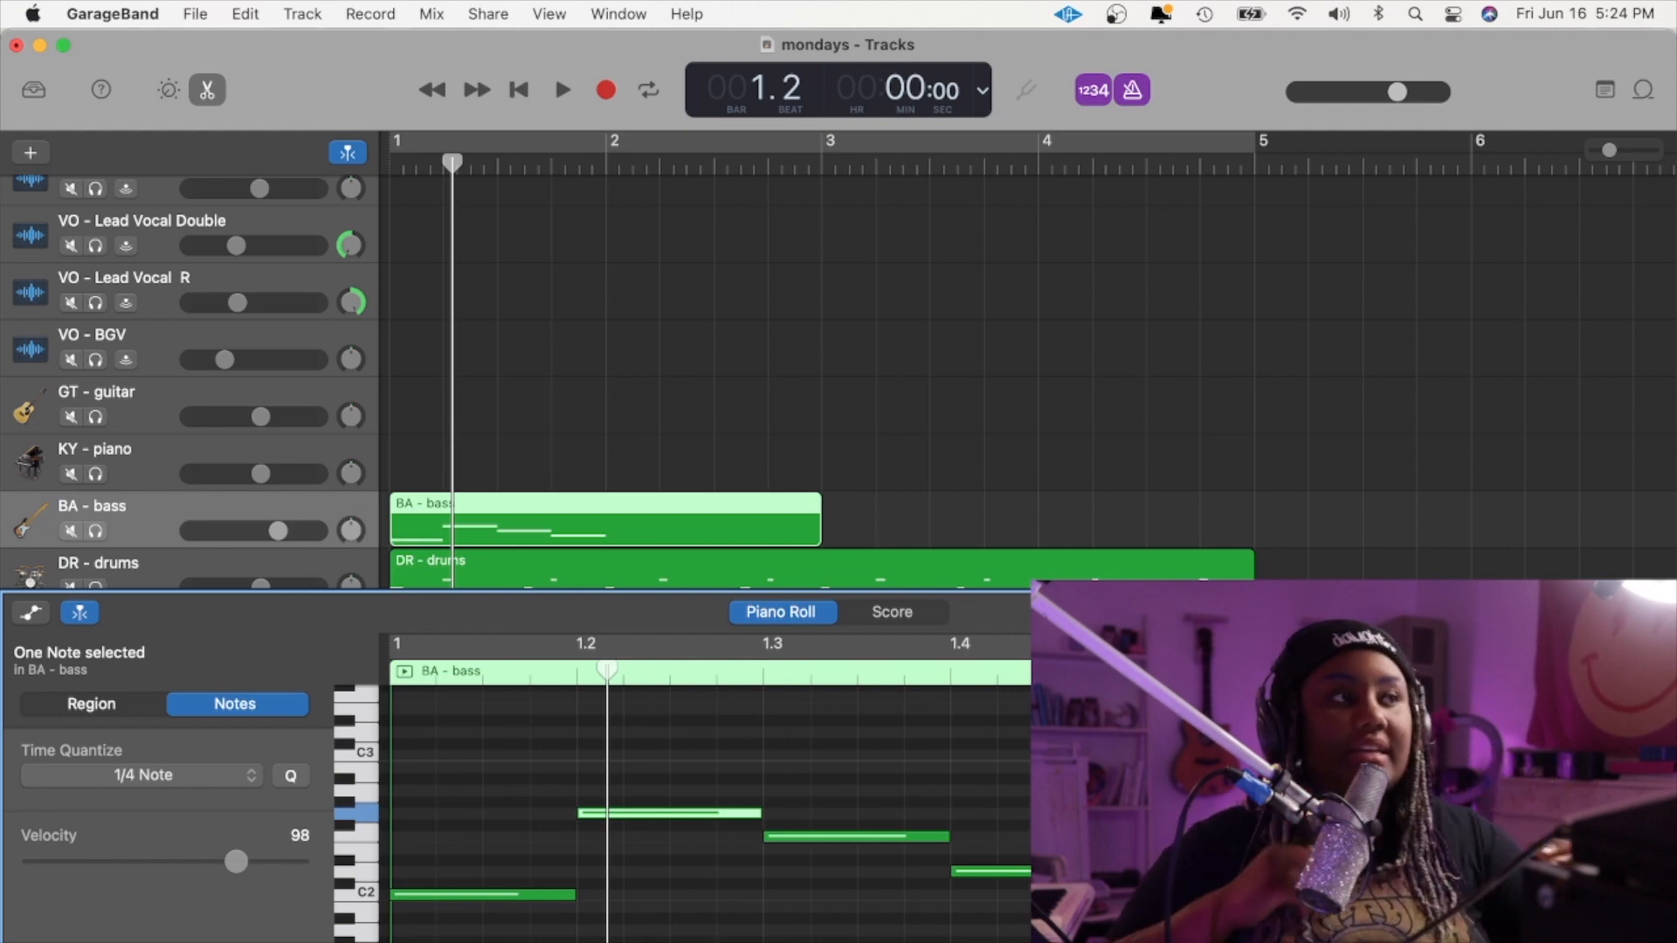
pyautogui.press('Return')
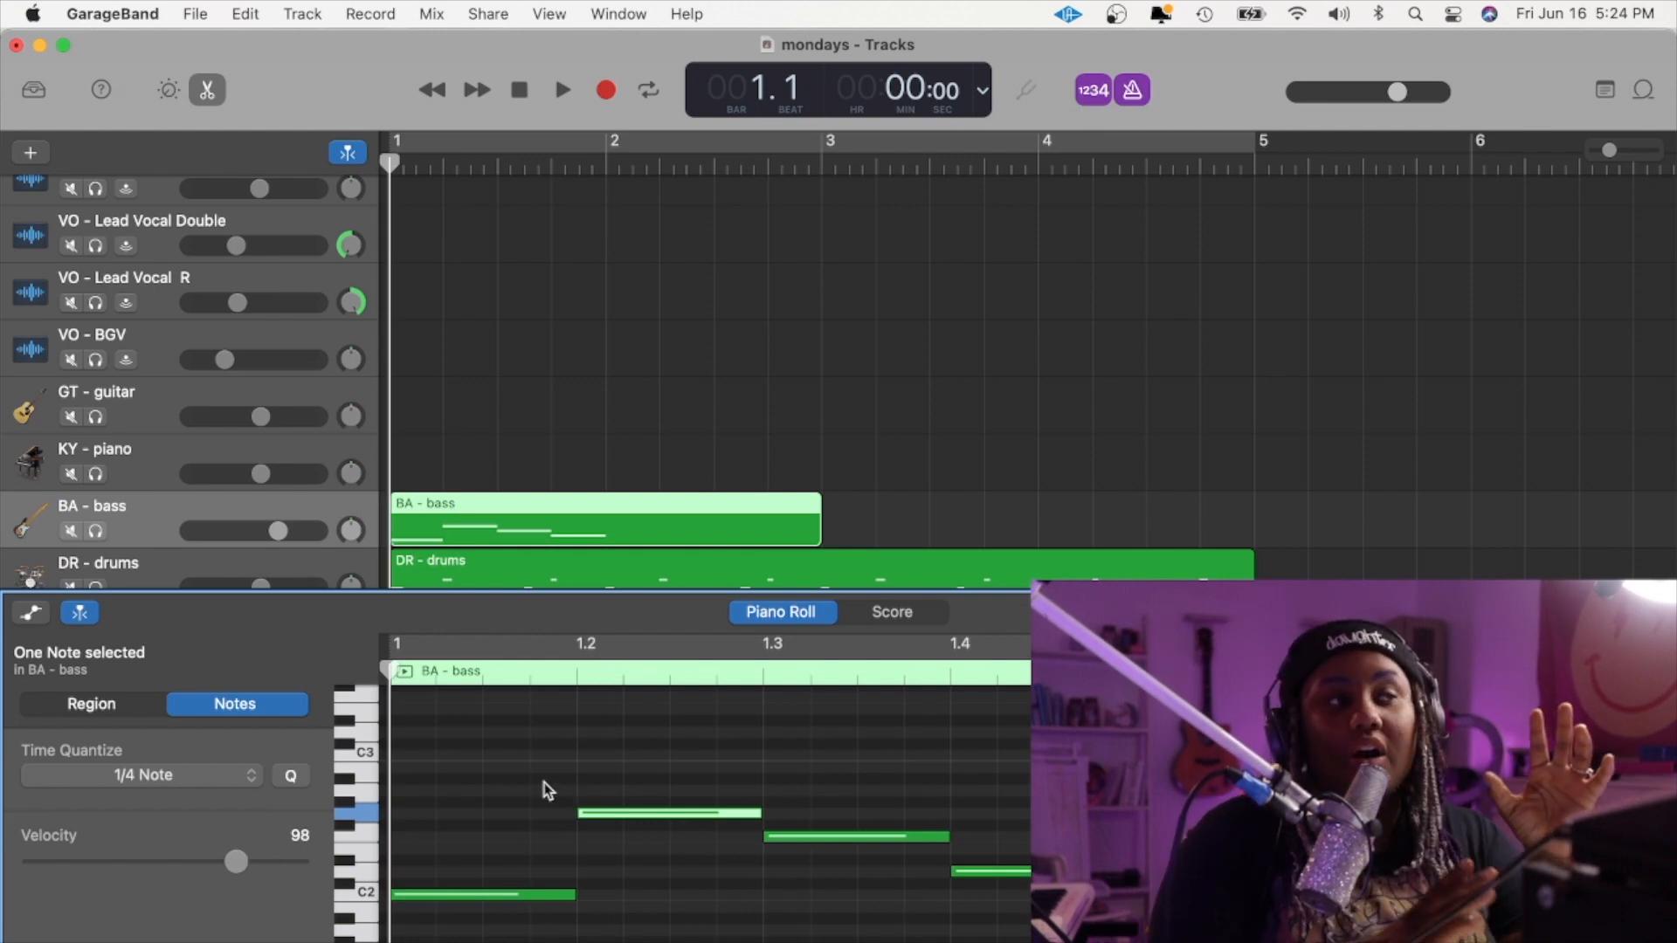
pyautogui.press('space')
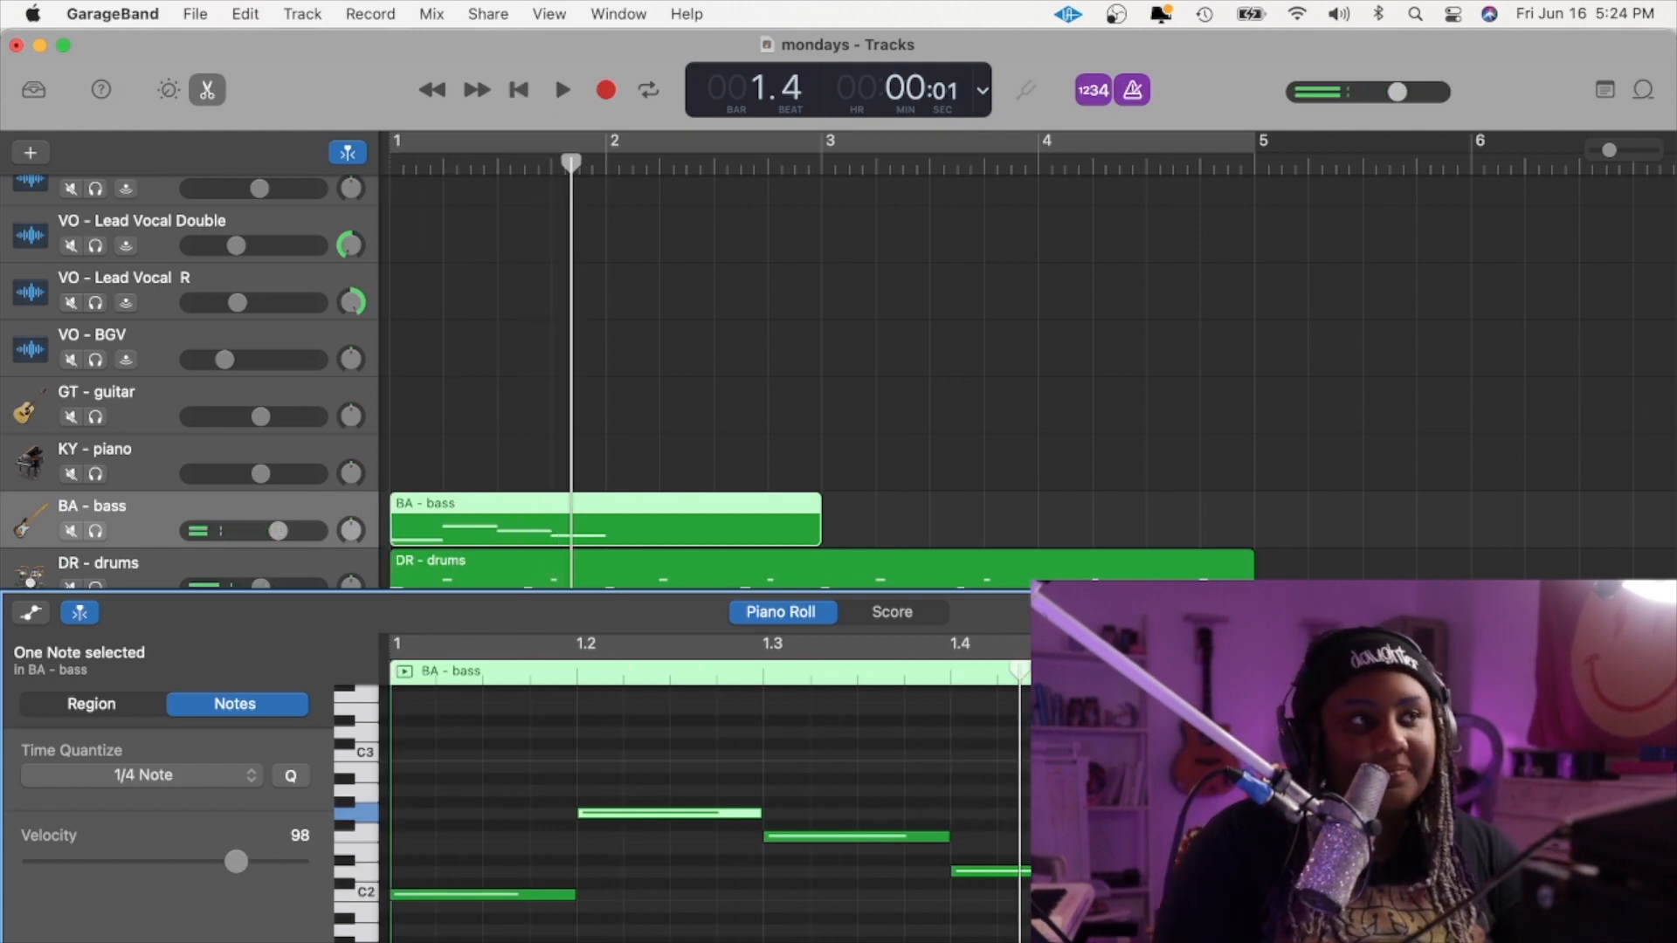
# - Shift the last three bass notes one beat later and the last two another beat, placing them at 1.3, 2 and 2.2, and play the part
pyautogui.moveTo(1126, 798); pyautogui.dragTo(609, 937)
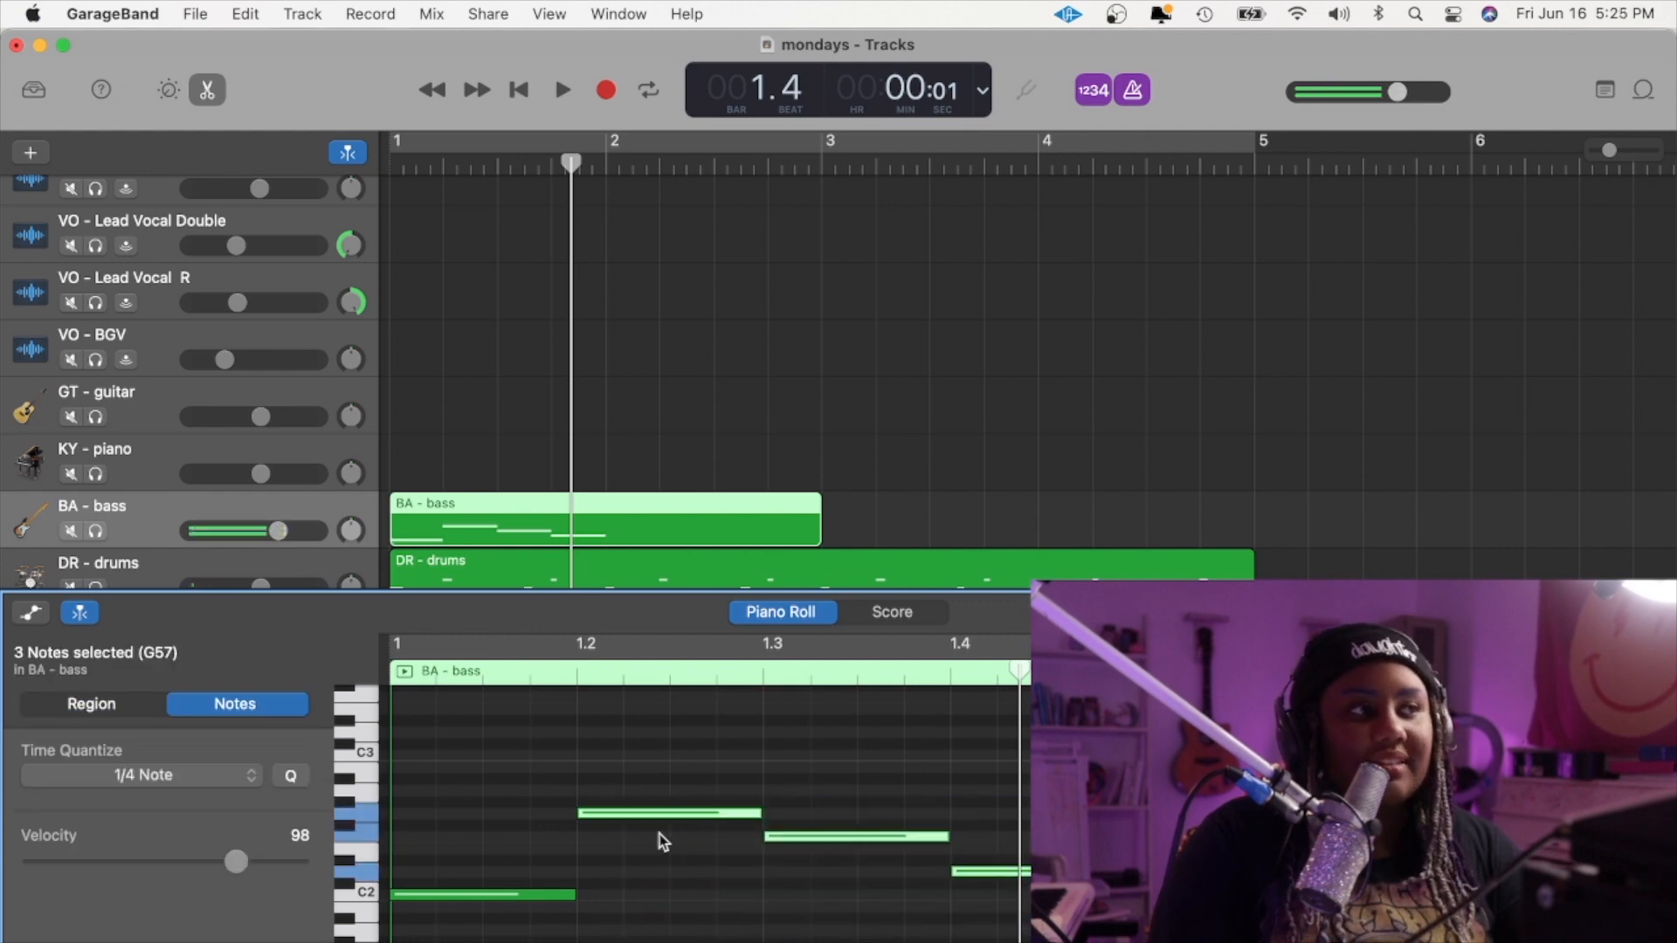
pyautogui.moveTo(763, 816); pyautogui.dragTo(822, 826)
pyautogui.moveTo(1223, 797); pyautogui.dragTo(997, 936)
pyautogui.moveTo(1048, 838); pyautogui.dragTo(1111, 838)
pyautogui.press('Return')
pyautogui.press('space')
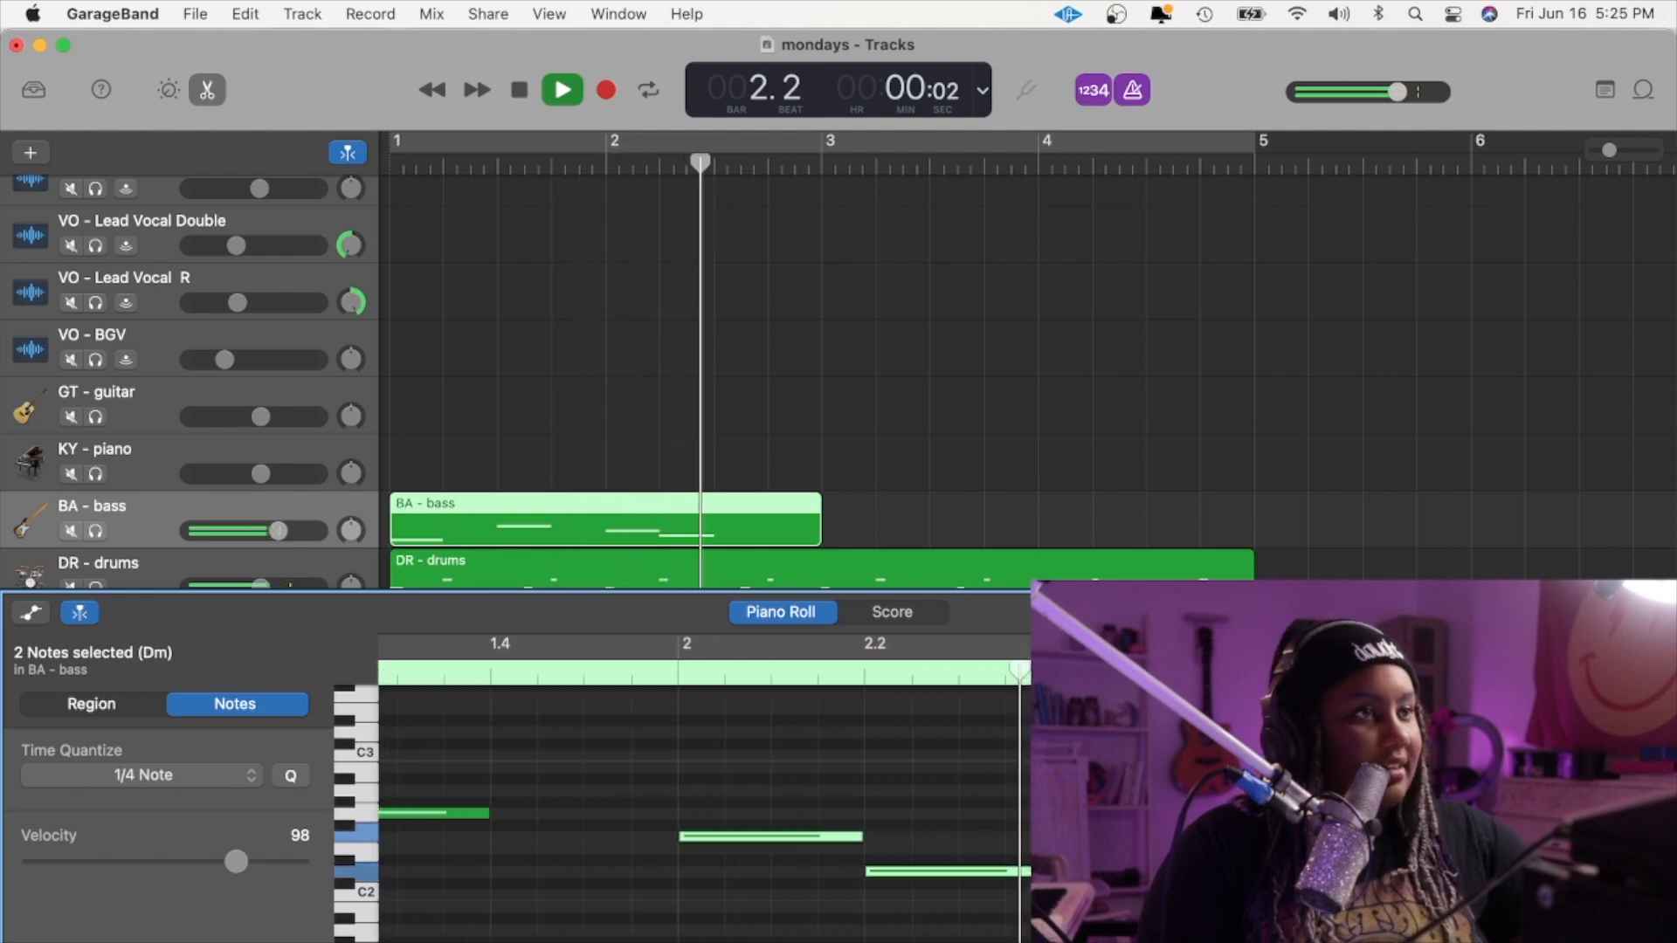
pyautogui.press('space')
# - Move the last bass note (D2) one beat later to start at 2.3 and review the note spacing
pyautogui.click(979, 928)
pyautogui.moveTo(959, 872); pyautogui.dragTo(1148, 872)
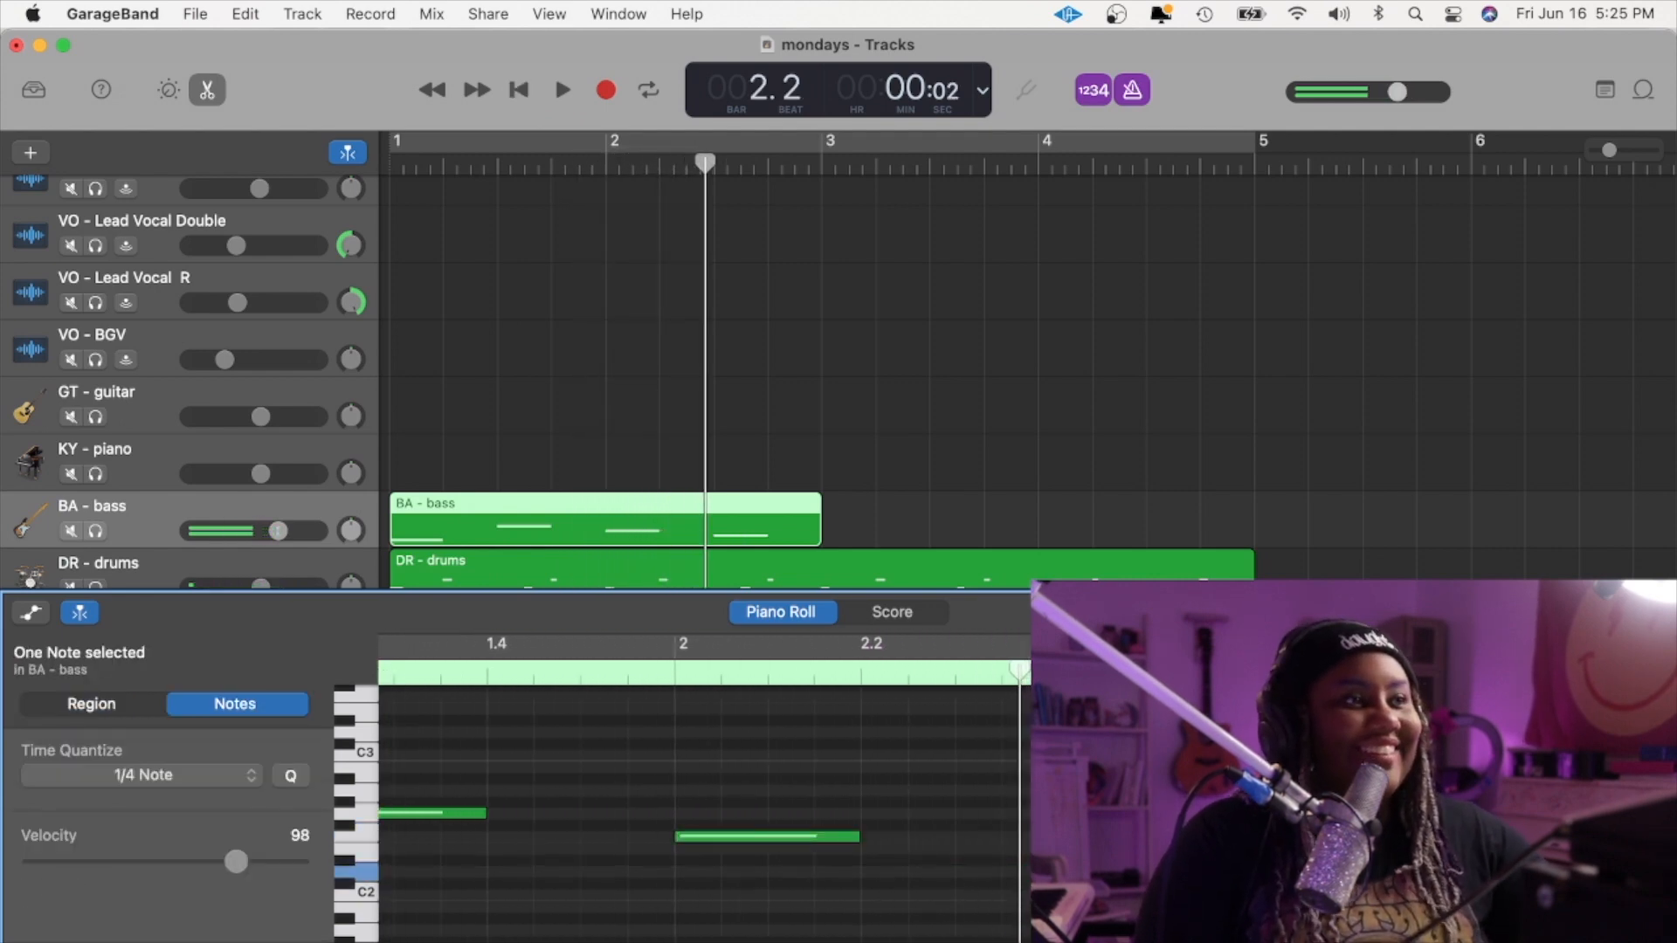
pyautogui.hscroll(-5, 1148, 872)
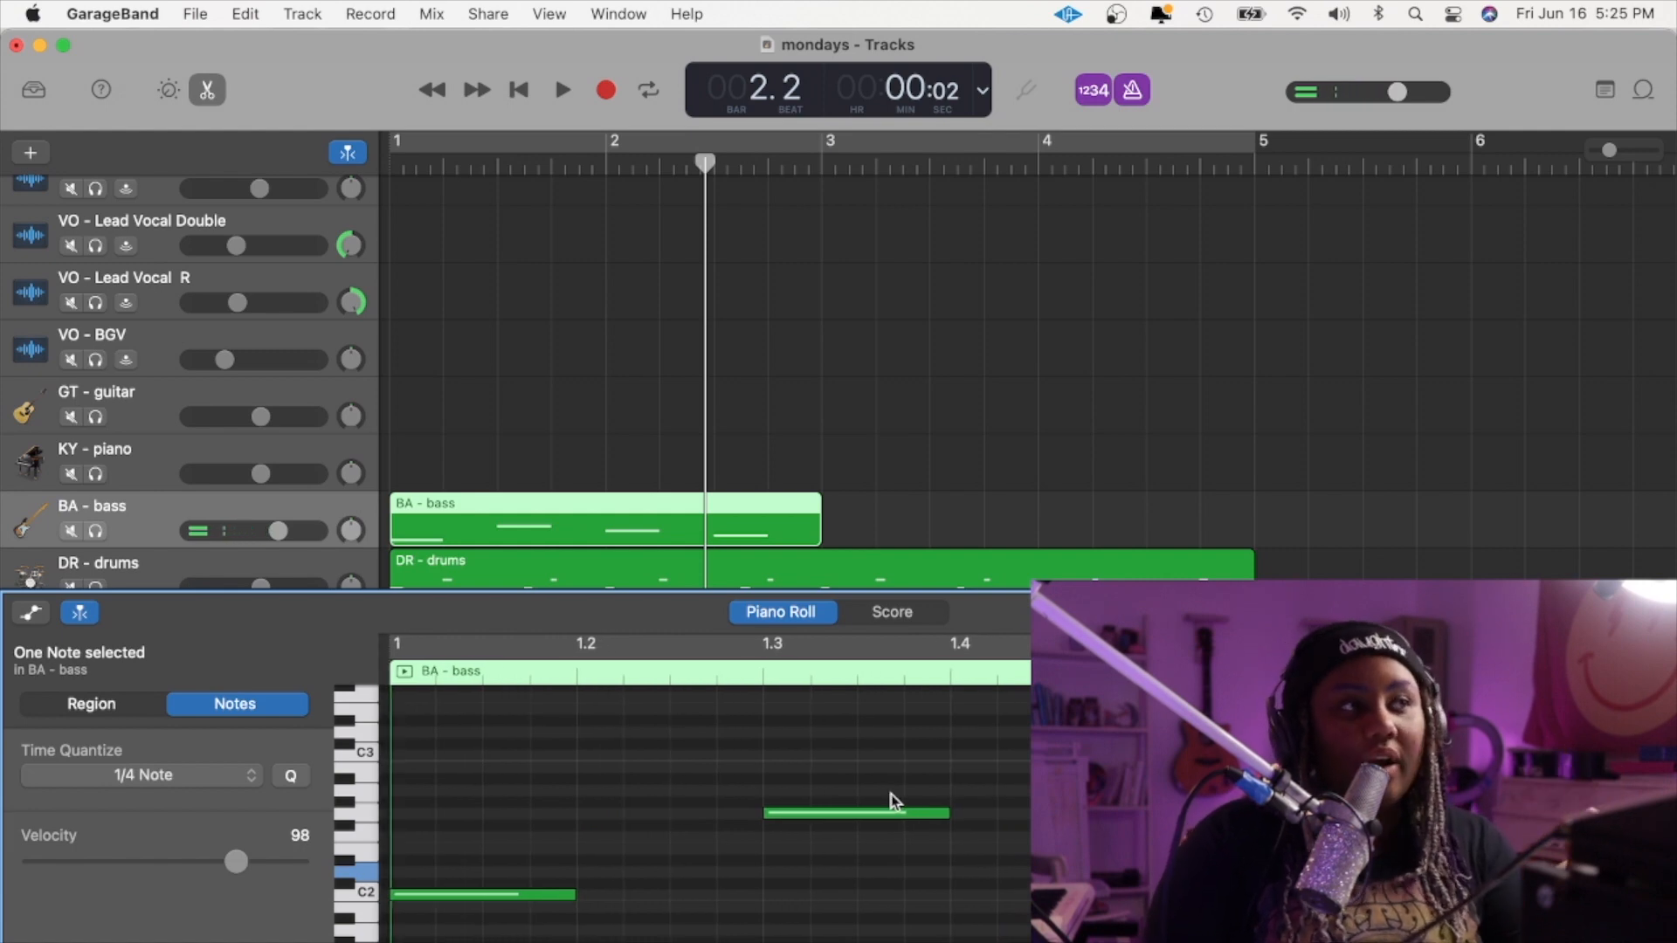
pyautogui.hscroll(4, 708, 812)
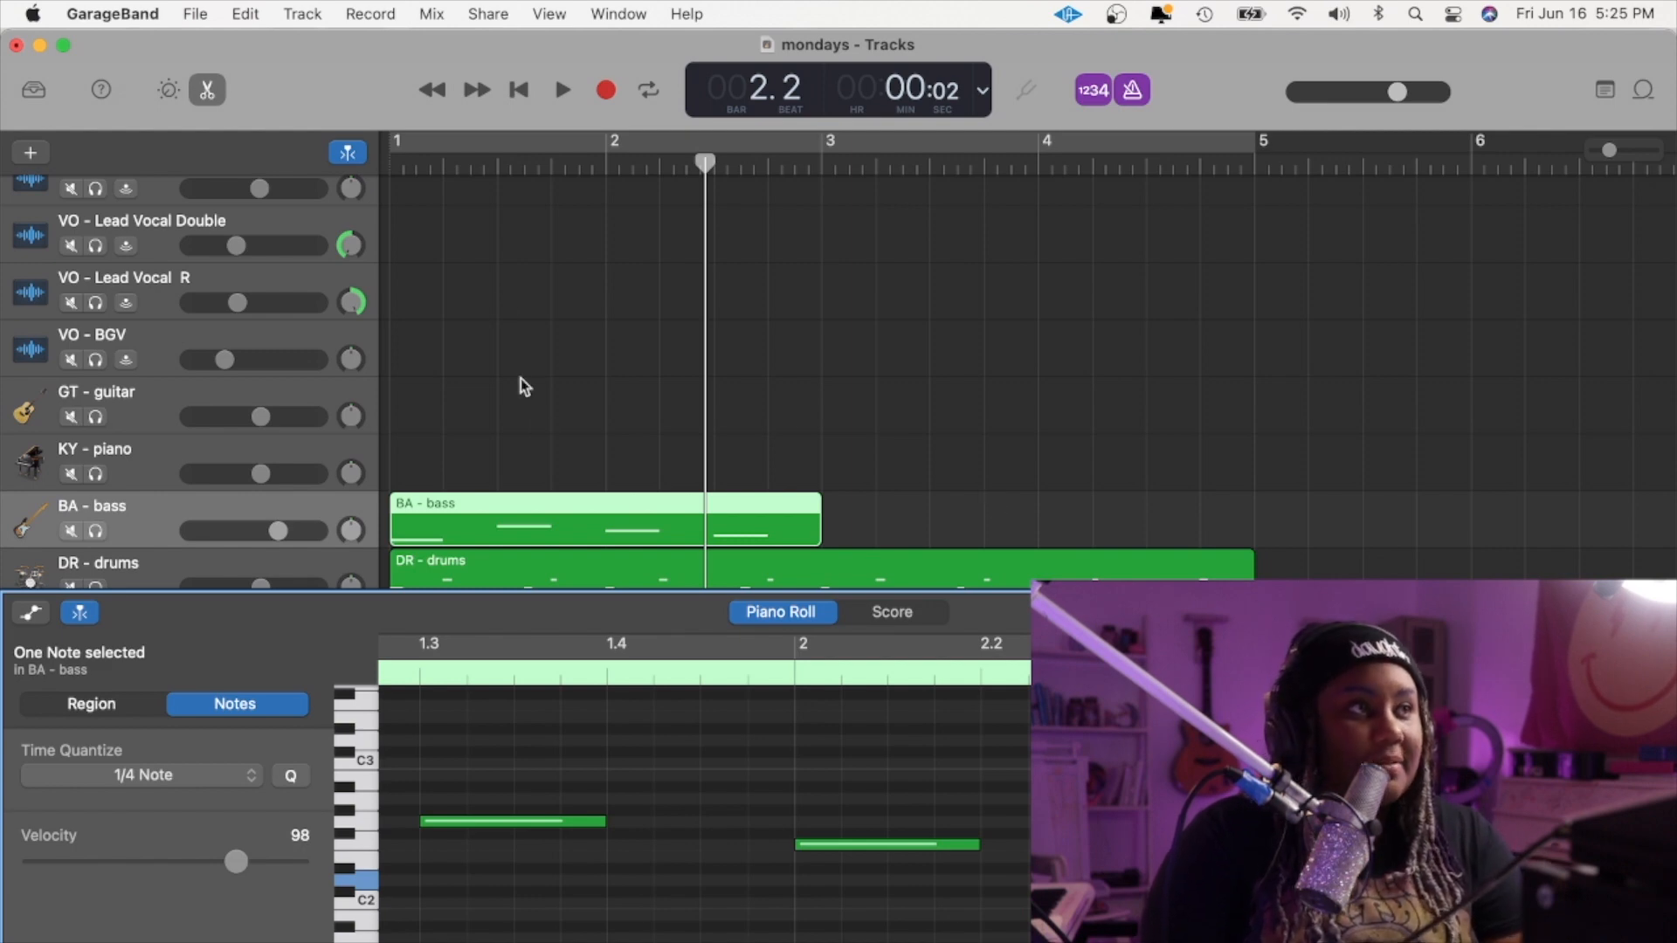
# - View the drum region's notes, place the playhead on the C1 hit between beats 1.3 and 1.4, and close the editor
pyautogui.click(517, 563)
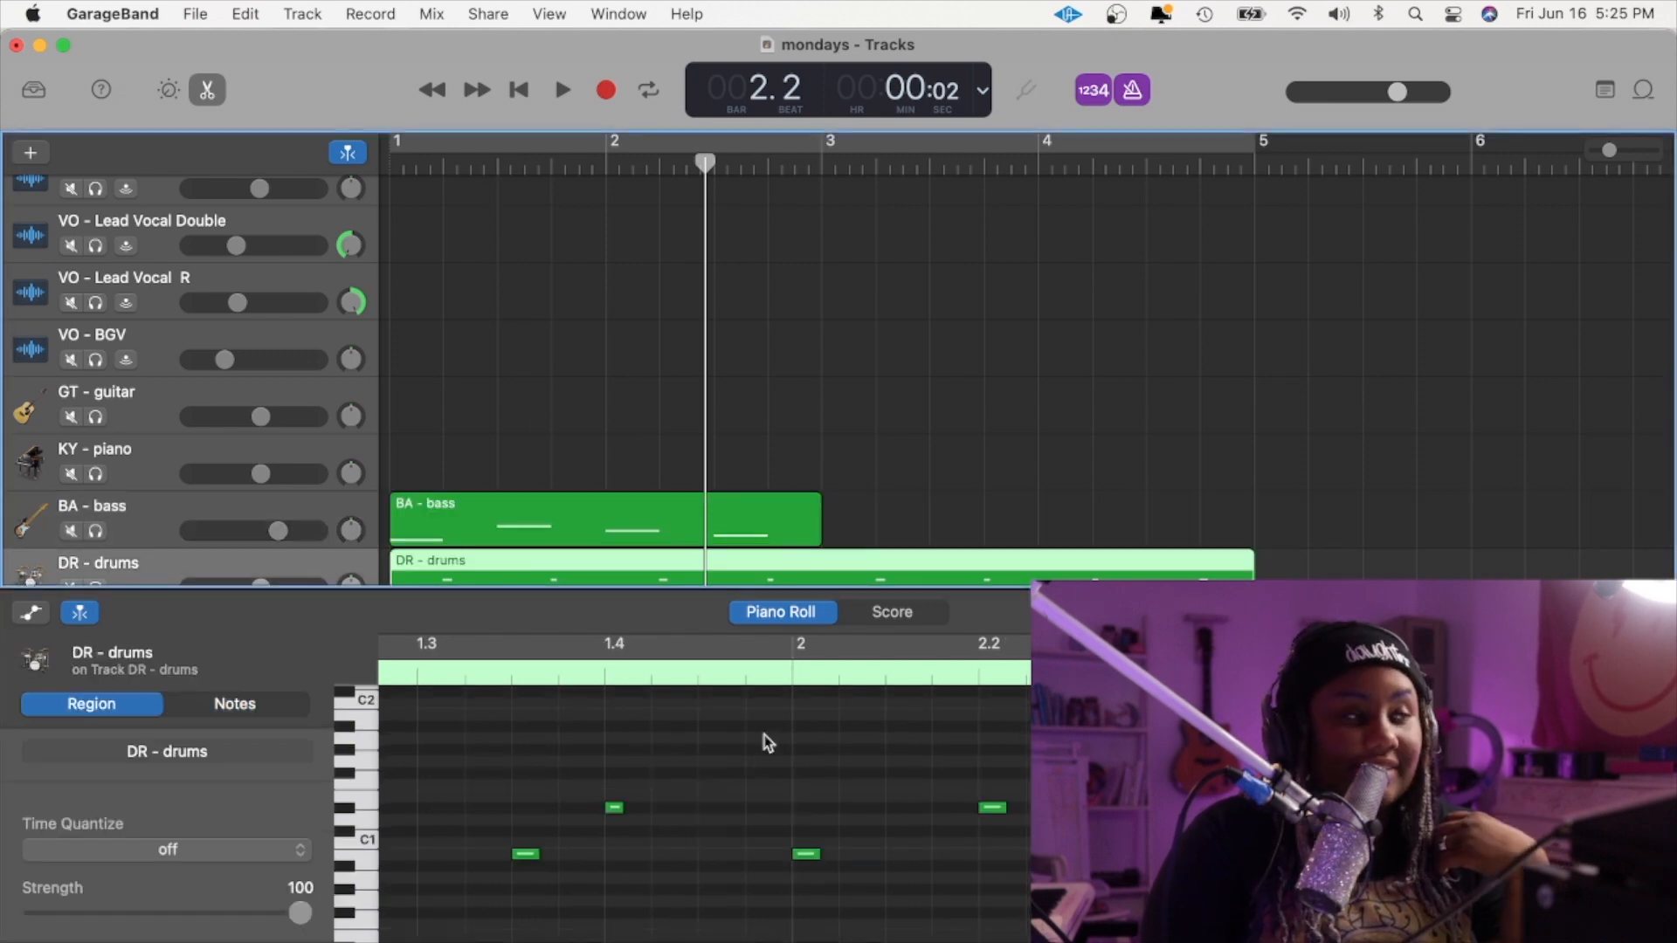
pyautogui.click(515, 672)
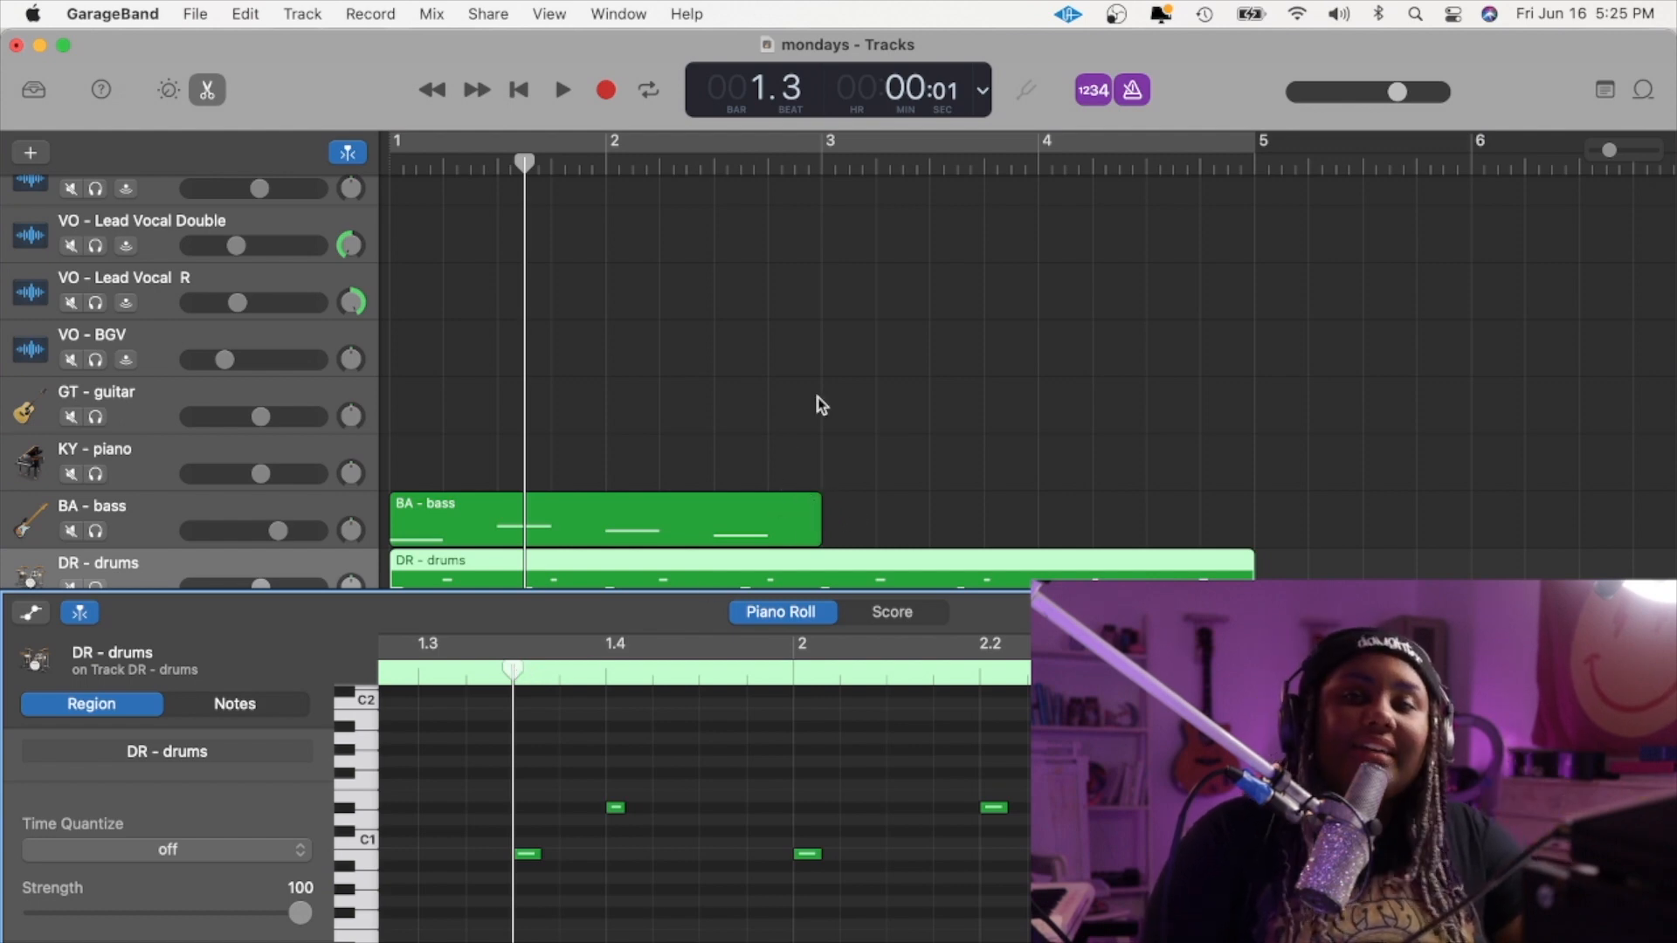
pyautogui.press('e')
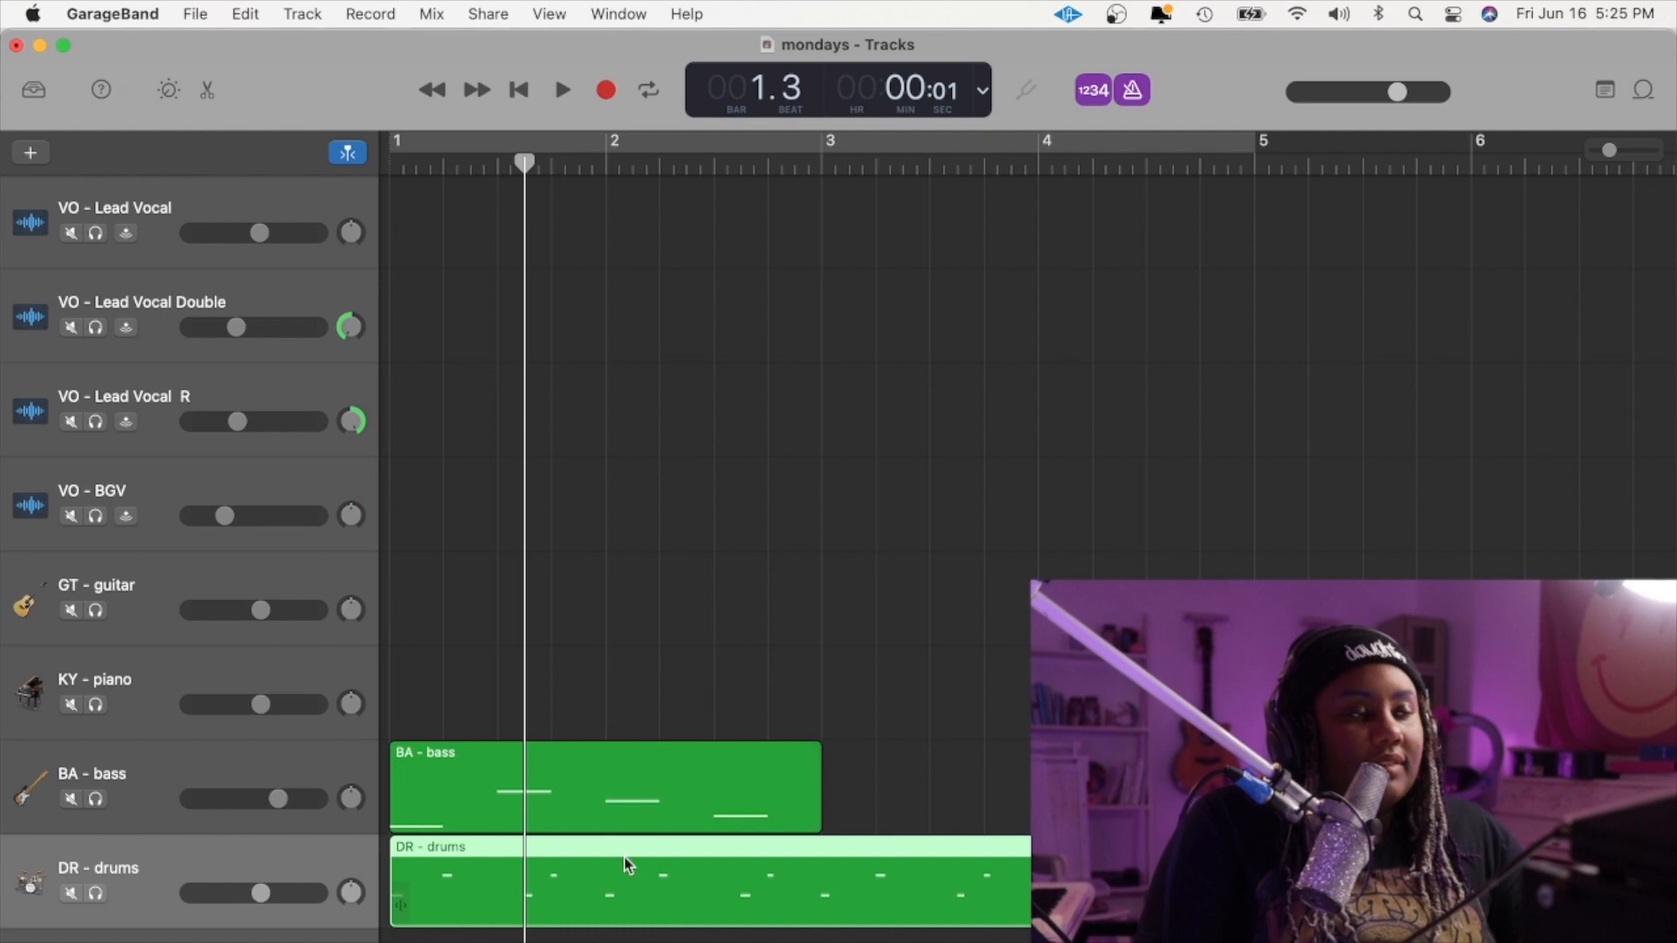
# - Compare the bass and drum note positions by placing the playhead at bar 1 and beats 1.3, 1.2 and 1.4
pyautogui.scroll(3, 627, 847)
pyautogui.hscroll(-3, 714, 836)
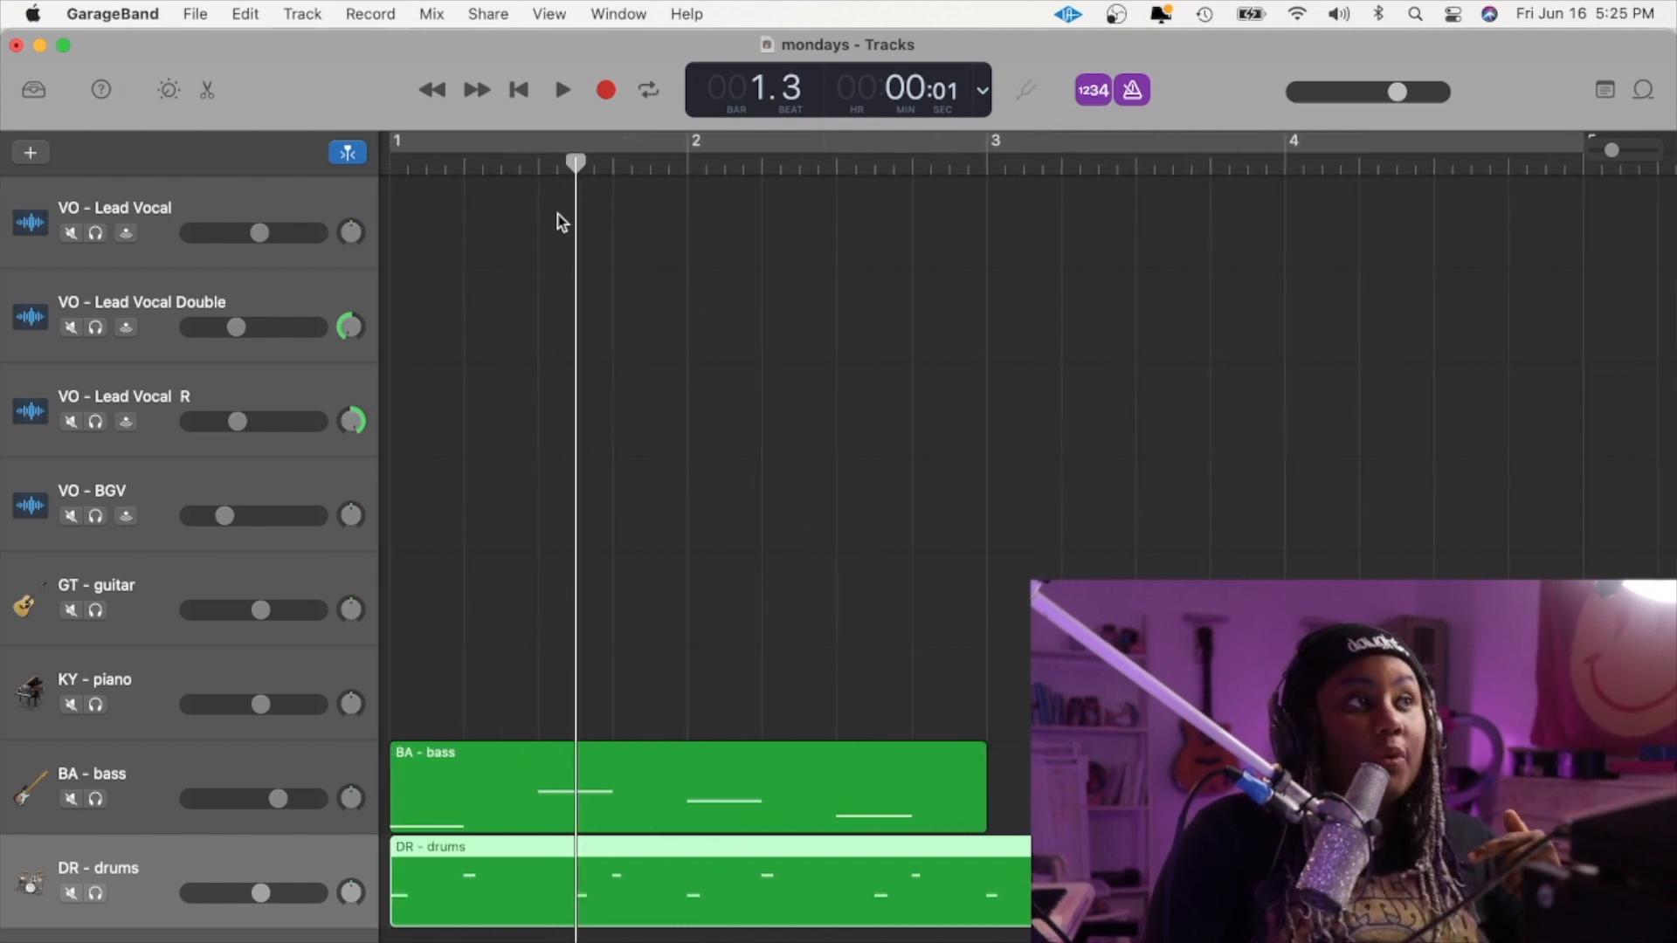
pyautogui.moveTo(576, 164); pyautogui.dragTo(354, 213)
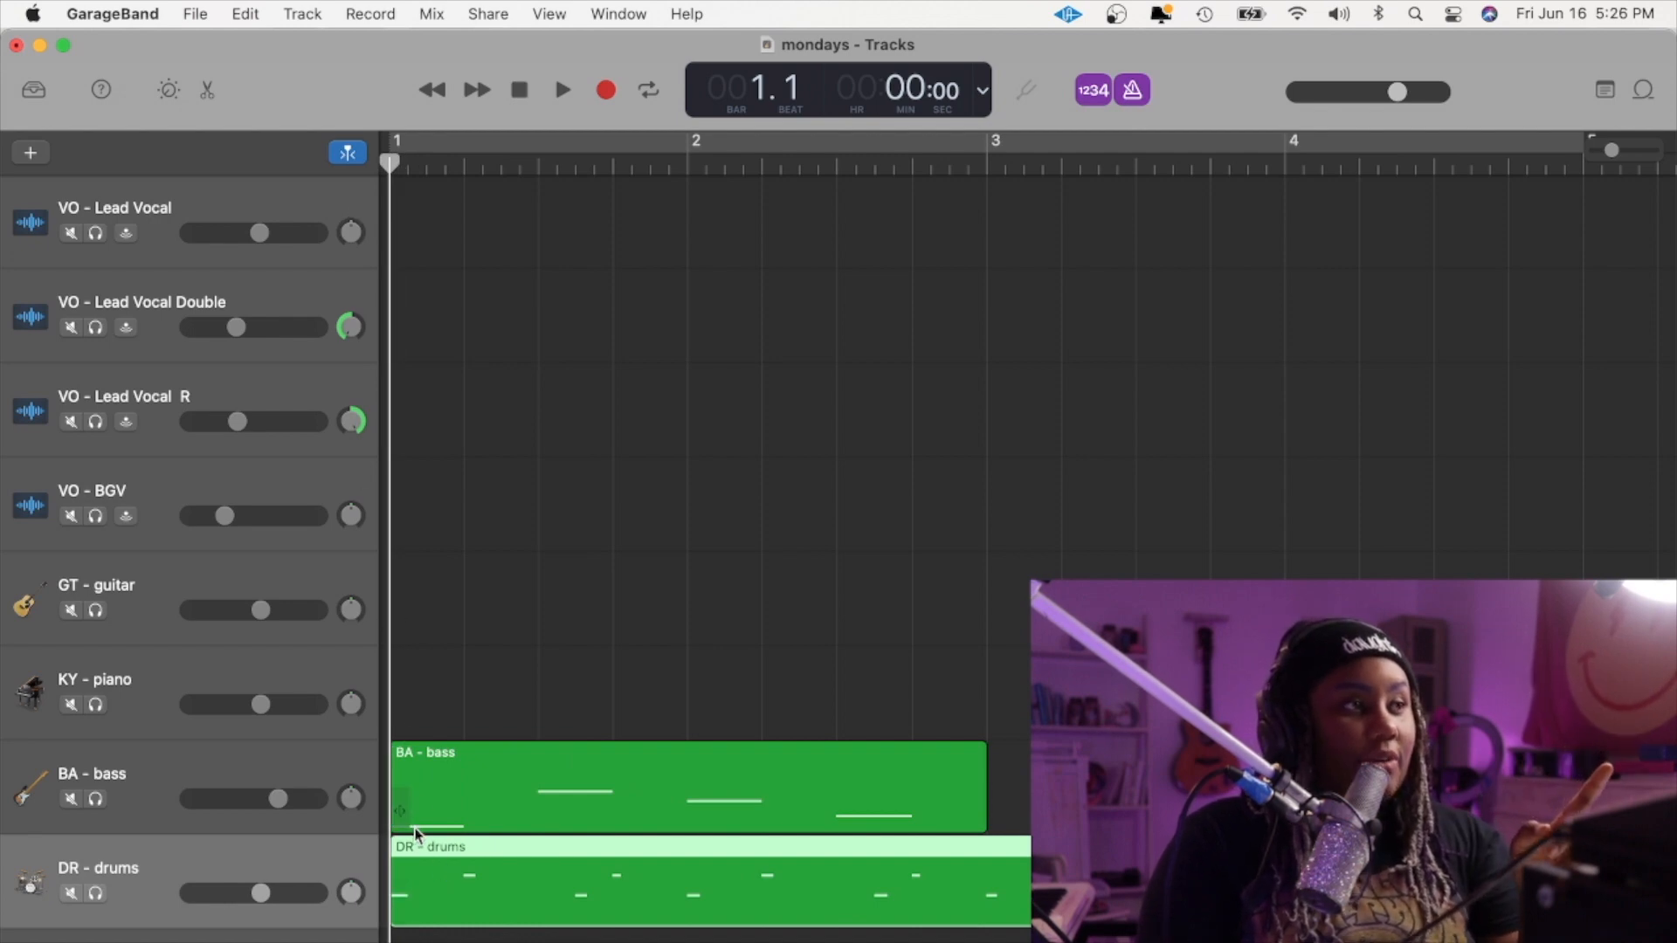
pyautogui.click(532, 168)
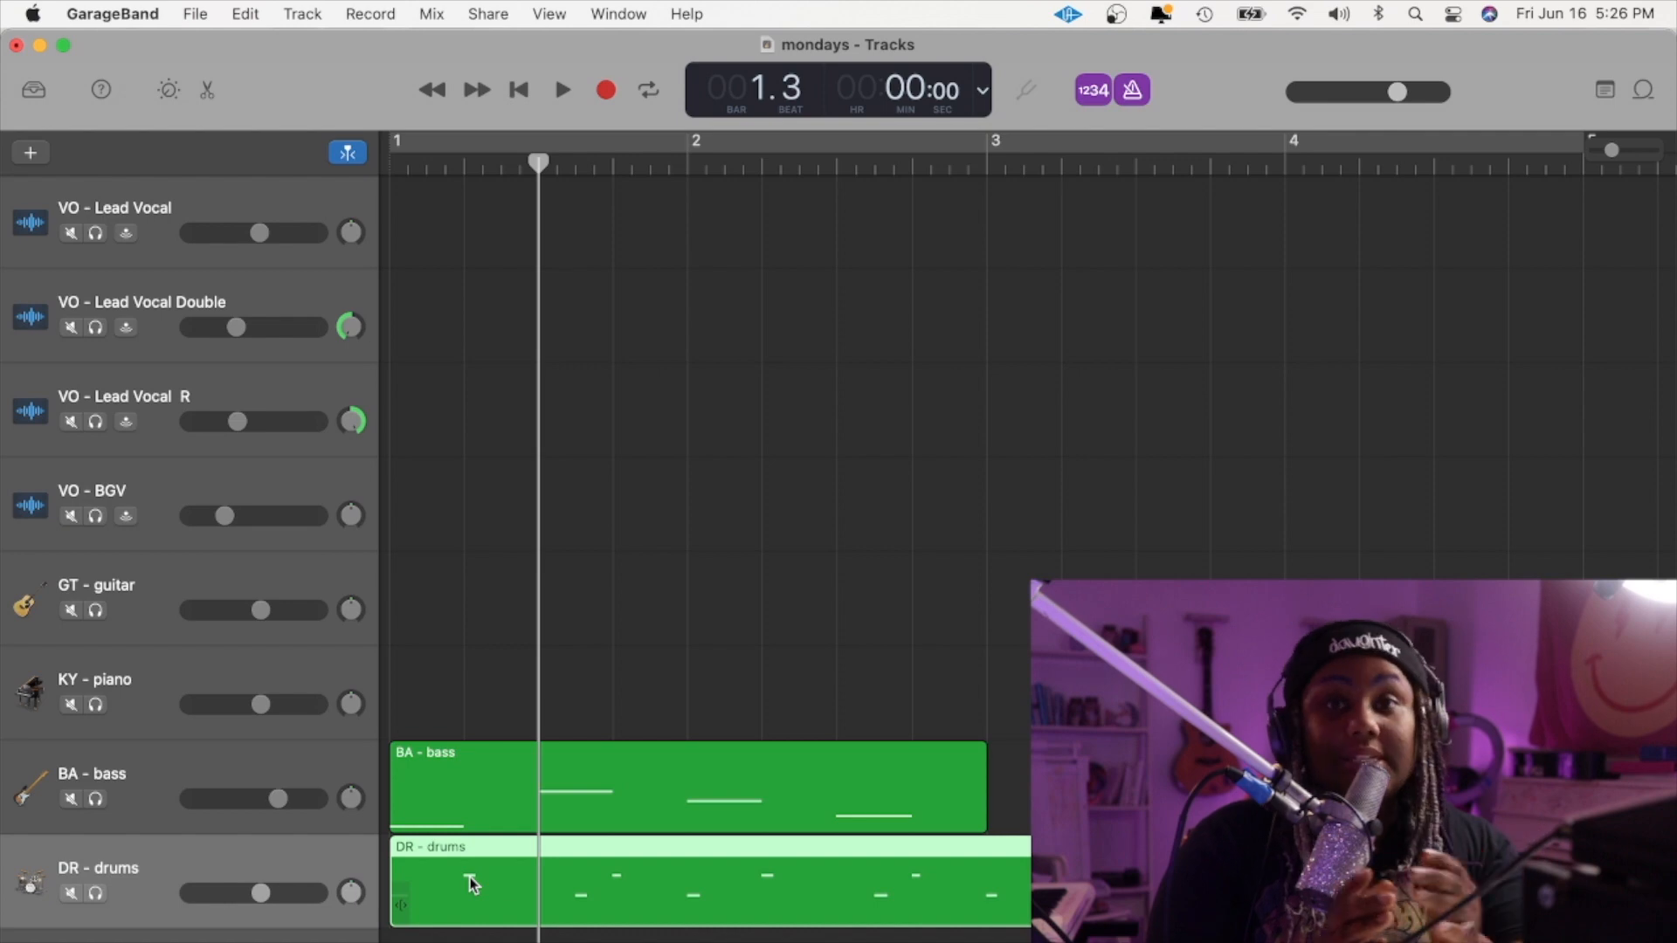
pyautogui.click(471, 167)
pyautogui.click(616, 169)
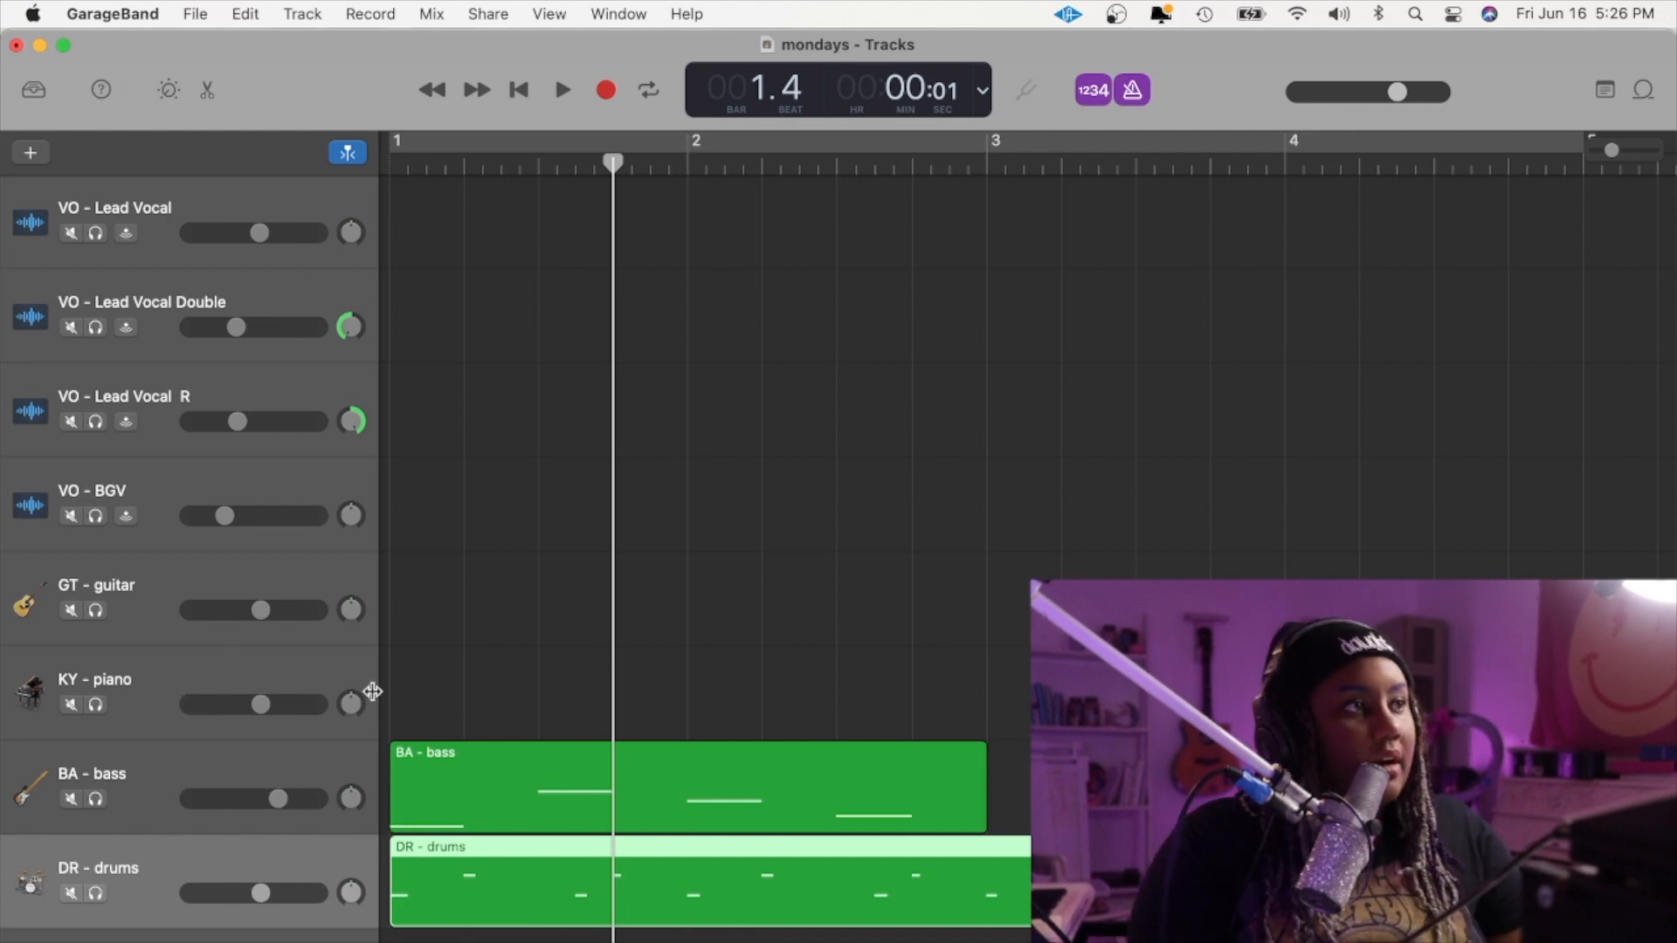
# - Copy the bass region onto the KY - piano track at bar 1 and play the song from the start
pyautogui.click(183, 669)
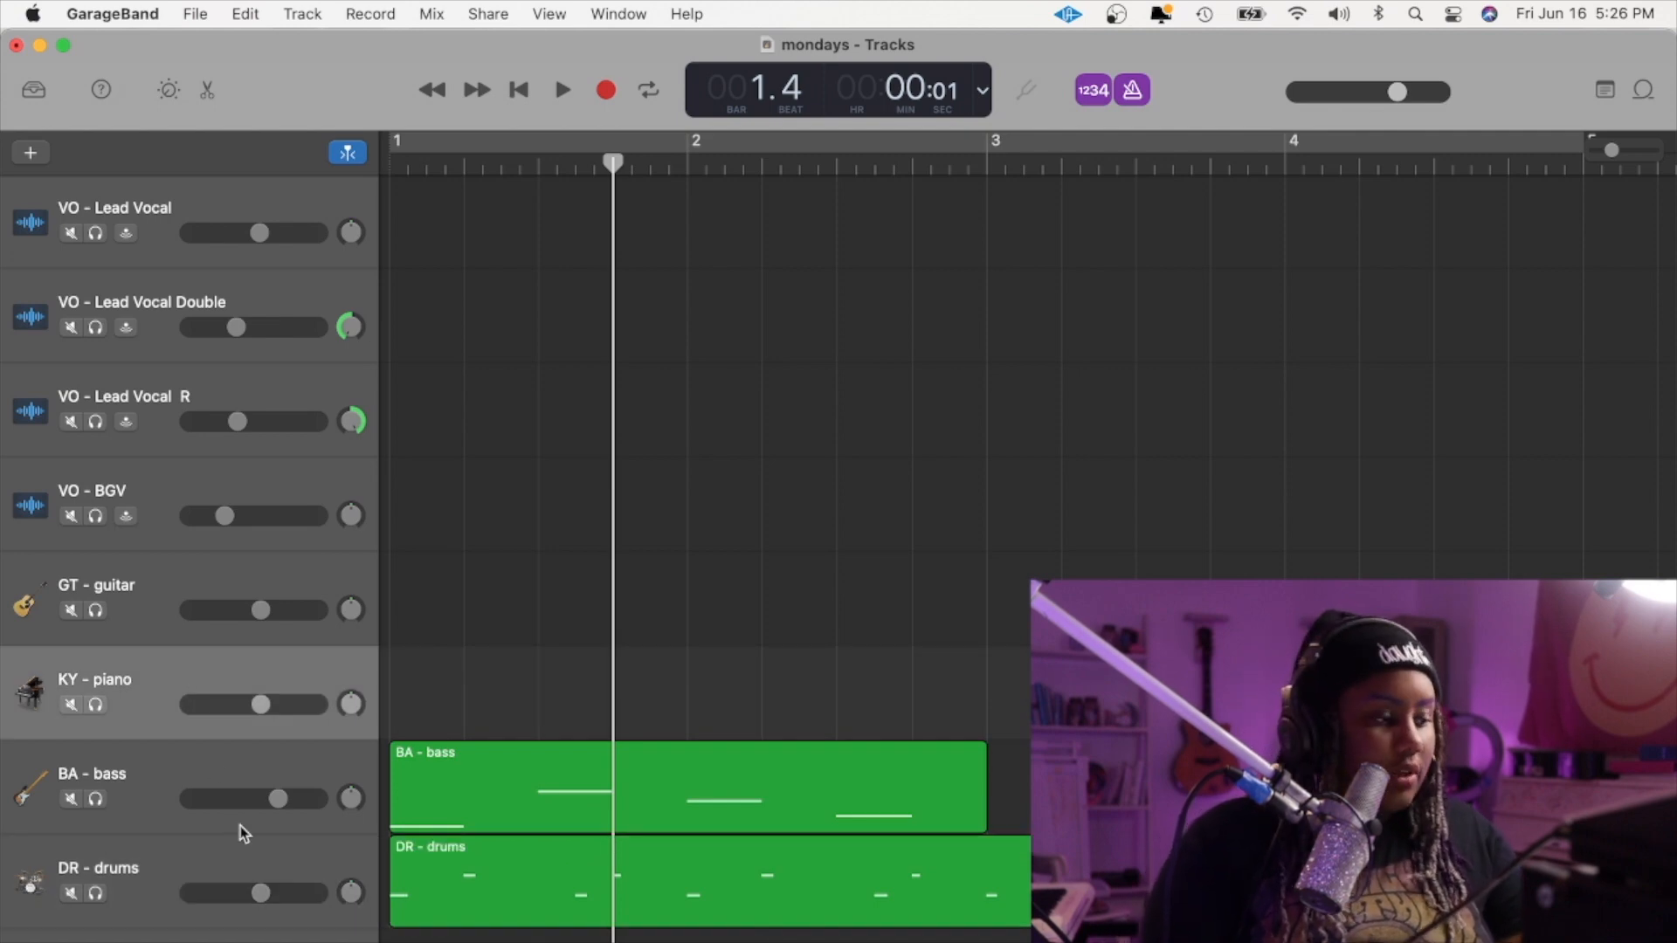
pyautogui.moveTo(498, 797); pyautogui.dragTo(499, 709)
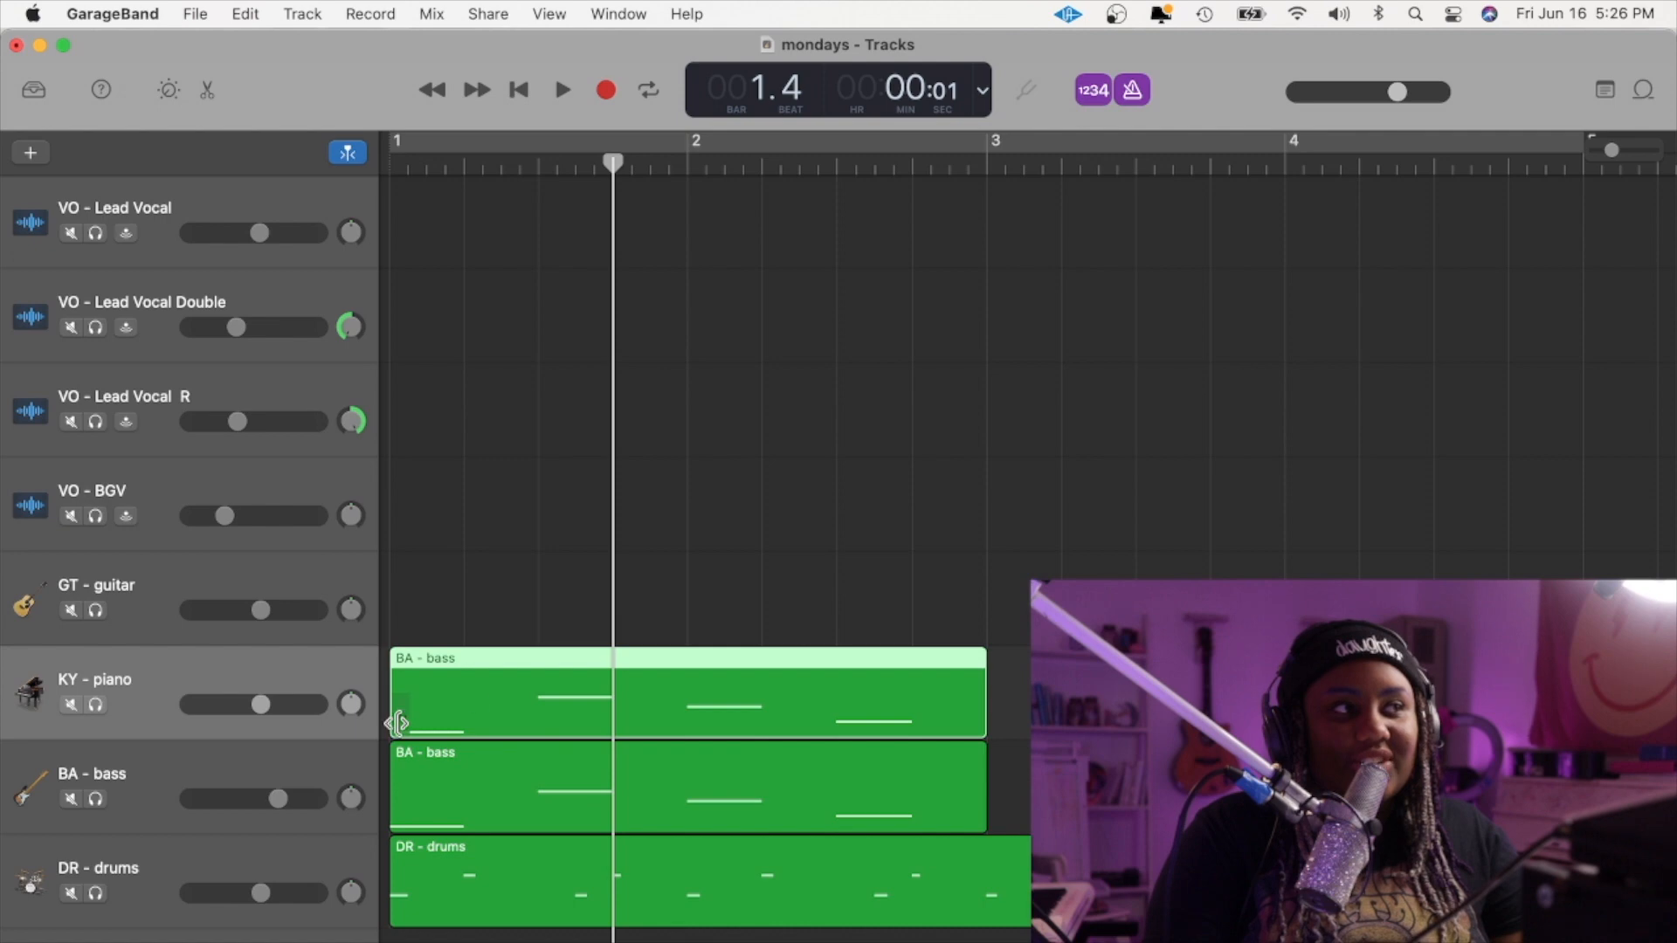
pyautogui.press('Return')
pyautogui.press('space')
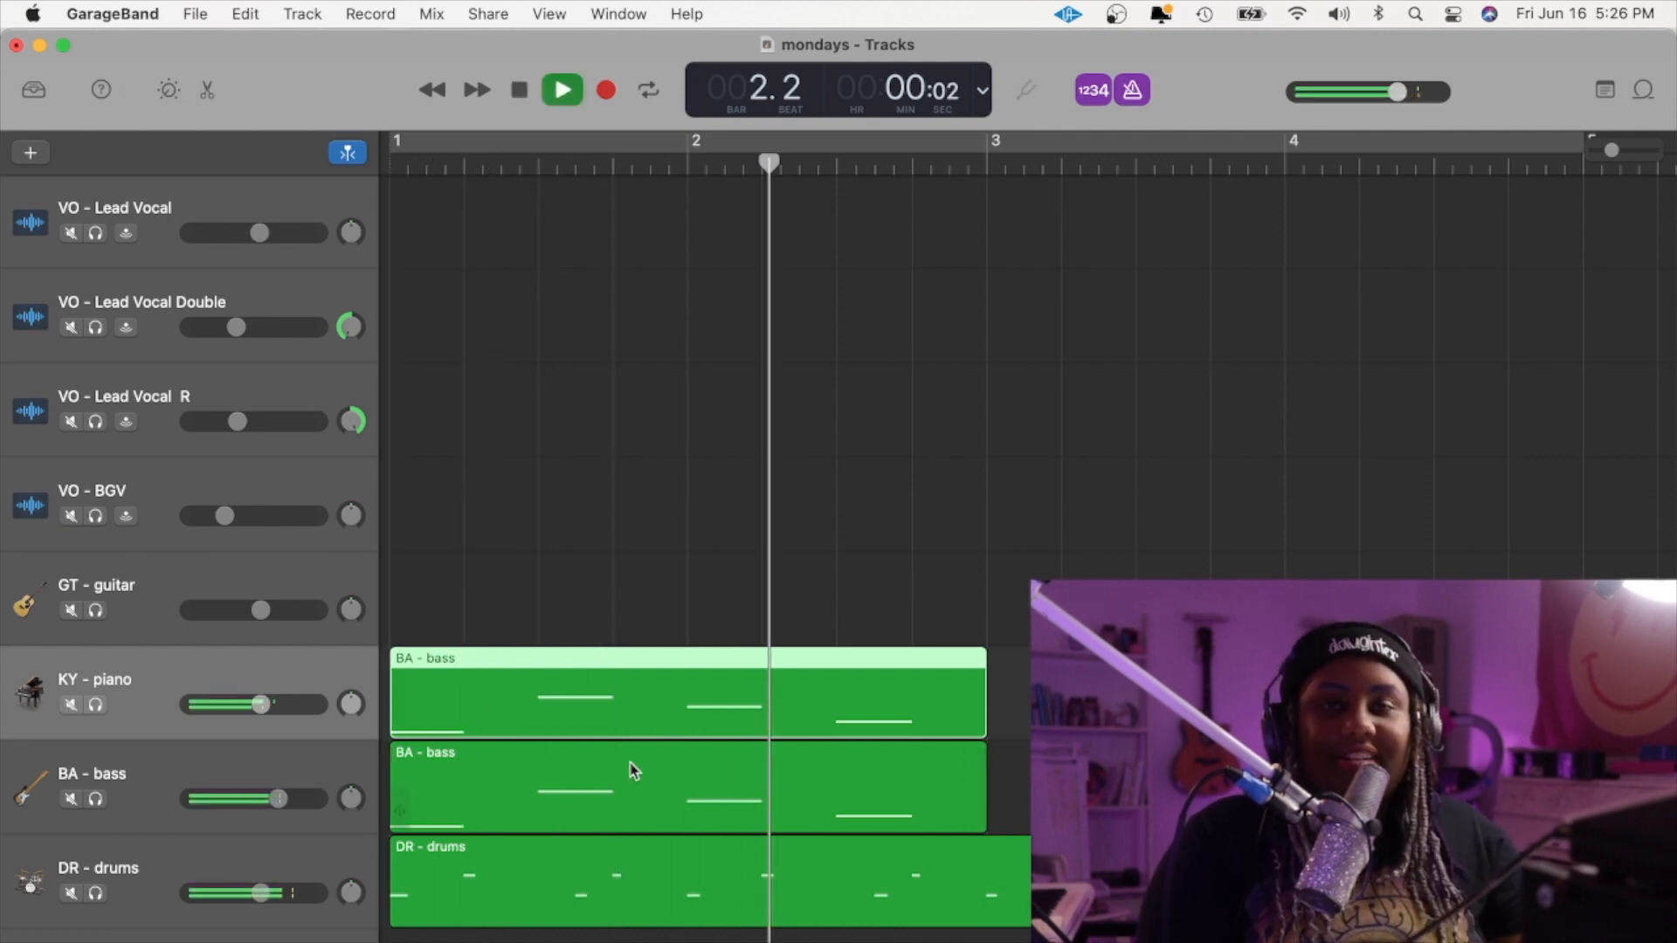
pyautogui.press('space')
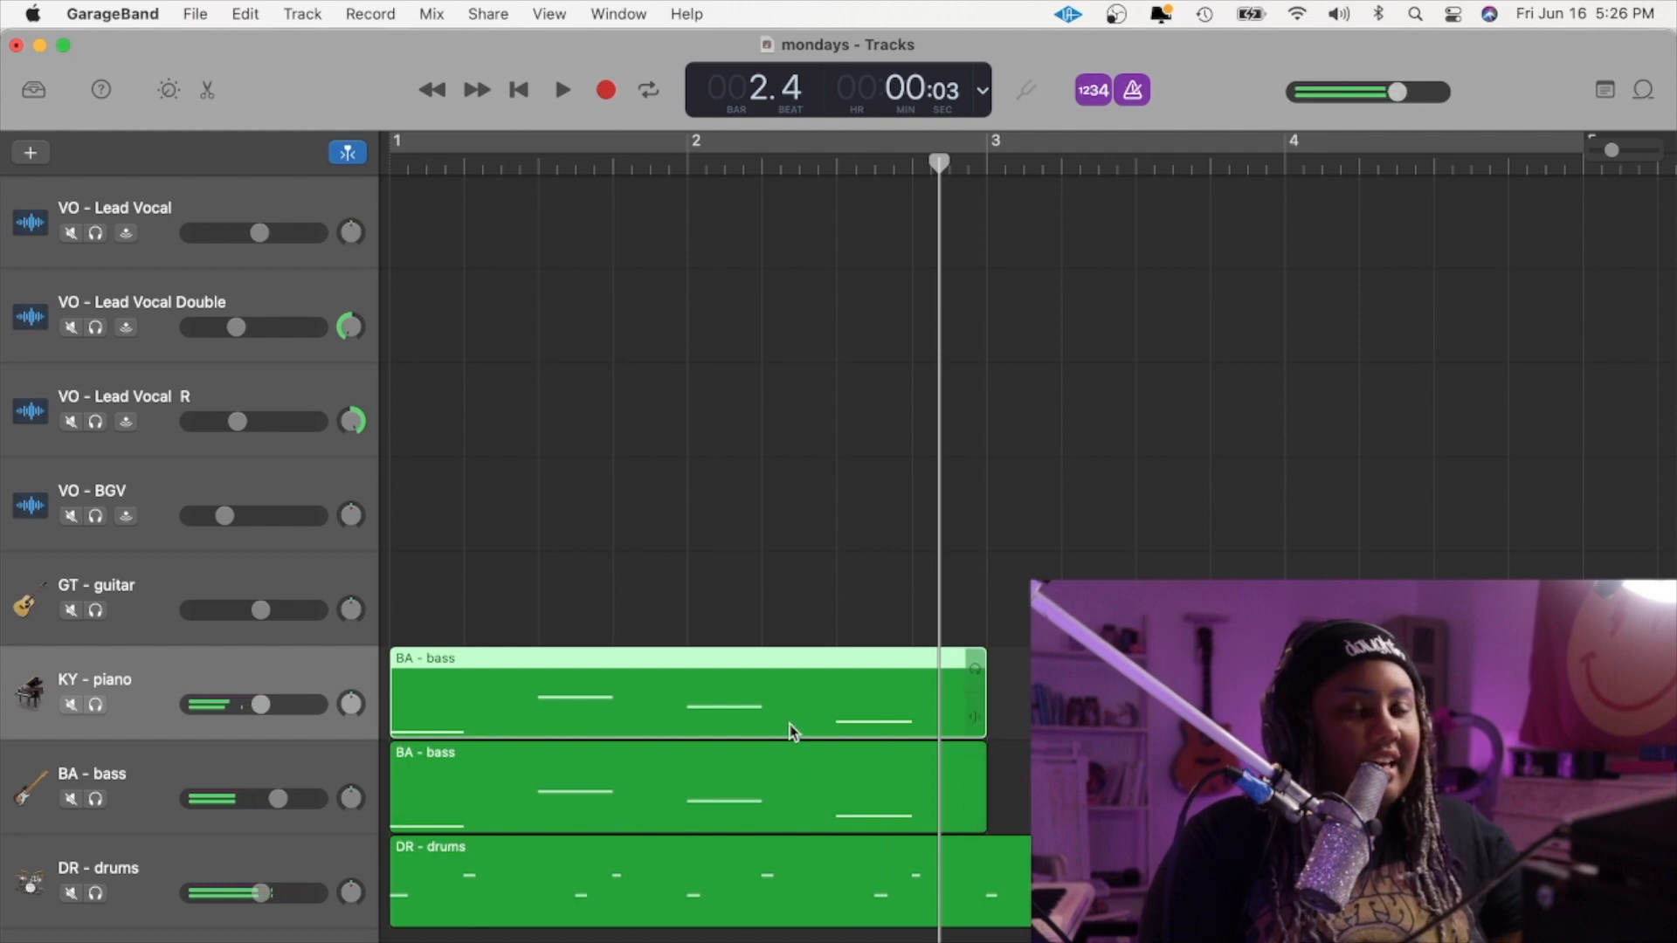
# - Replay the opening of bar 1 twice at a closer timeline zoom to check how piano, bass and drums sound together
pyautogui.press('Return')
pyautogui.press('super+Right')
pyautogui.press('super+Right')
pyautogui.press('super+Right')
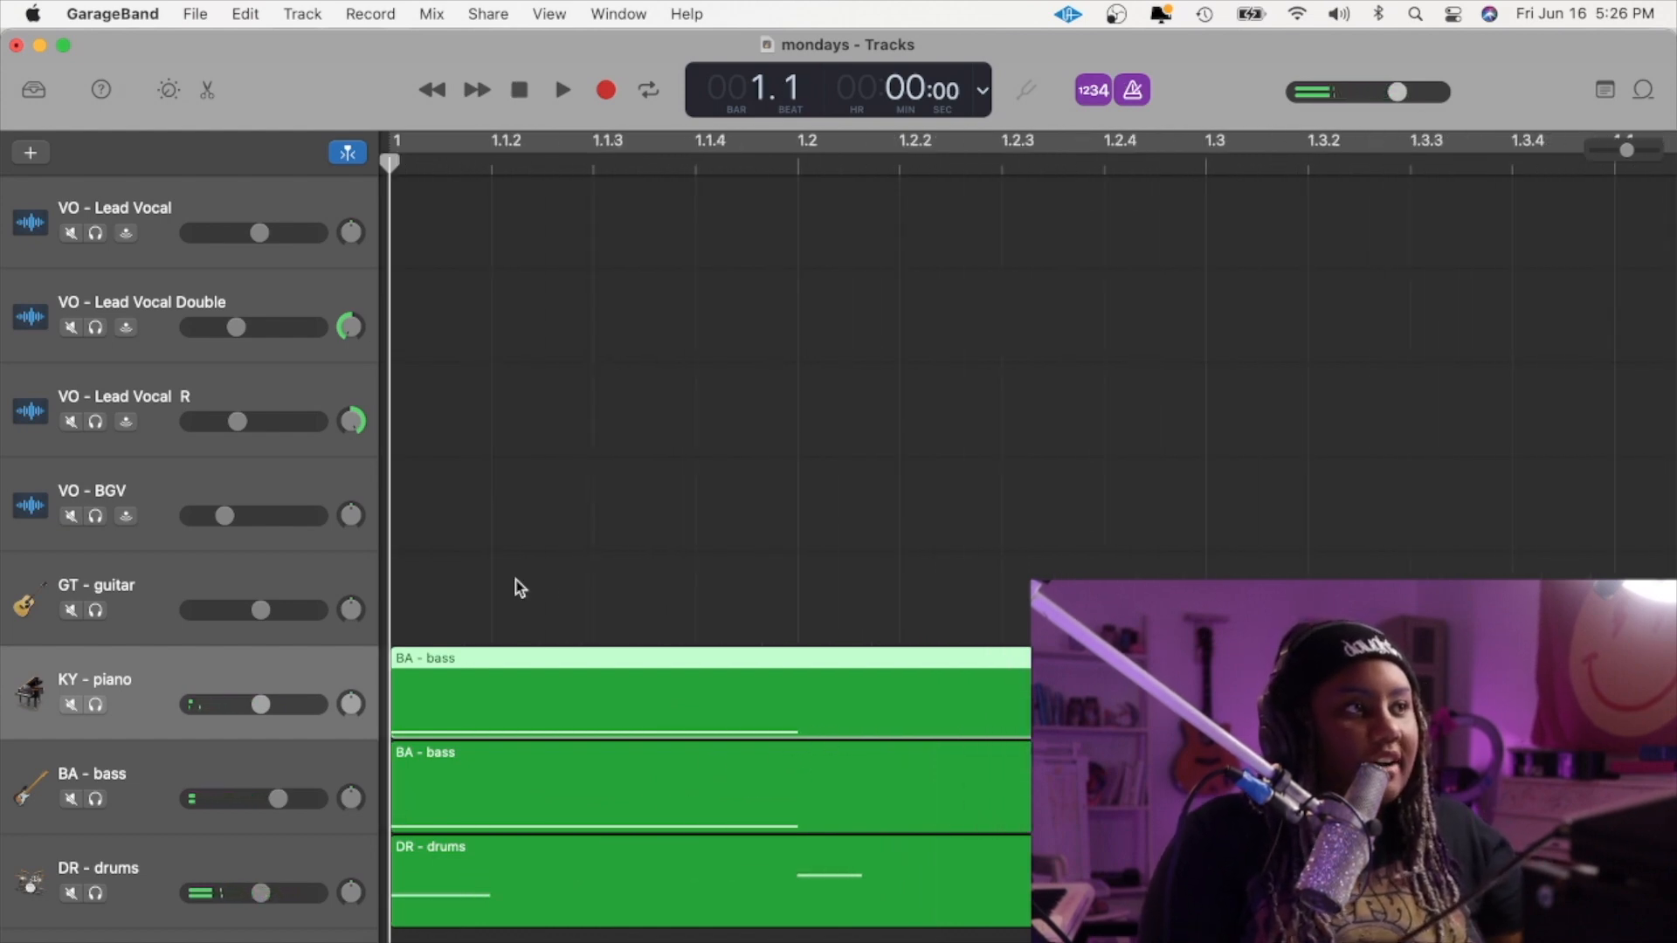
pyautogui.press('space')
pyautogui.press('space')
pyautogui.press('super+Left')
pyautogui.press('super+Left')
pyautogui.press('super+Left')
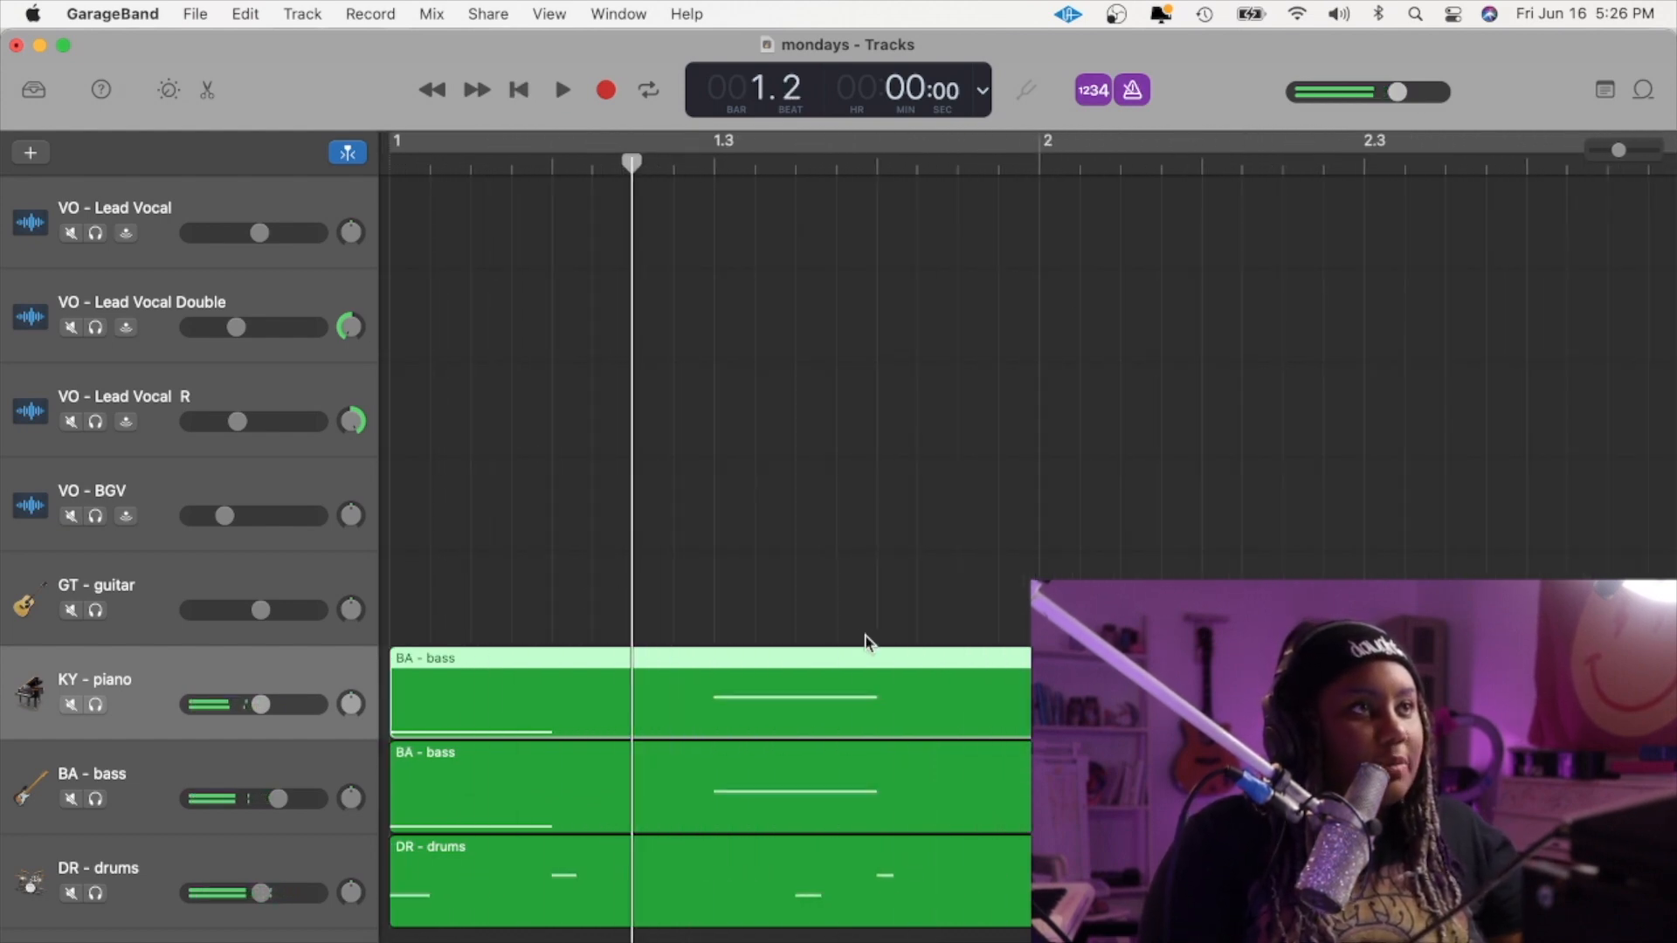
pyautogui.press('Return')
pyautogui.press('space')
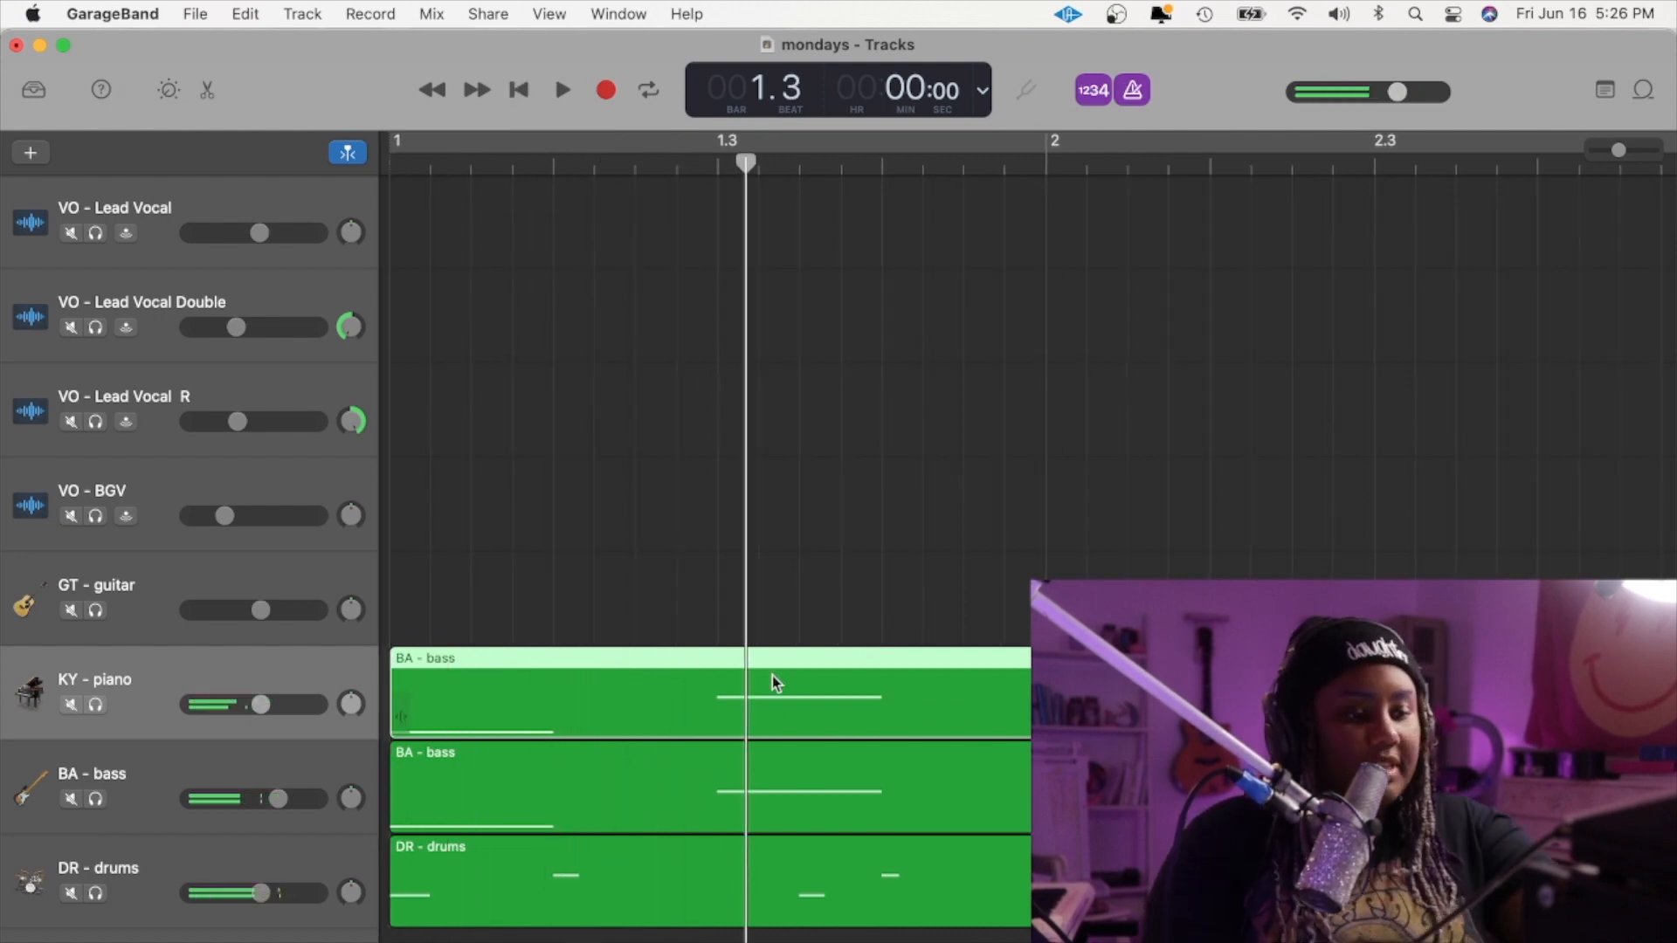
# - Delete the bass copy from the KY - piano track and open the original bass region's notes from the start
pyautogui.press('Delete')
pyautogui.click(678, 761)
pyautogui.doubleClick(677, 761)
pyautogui.press('Return')
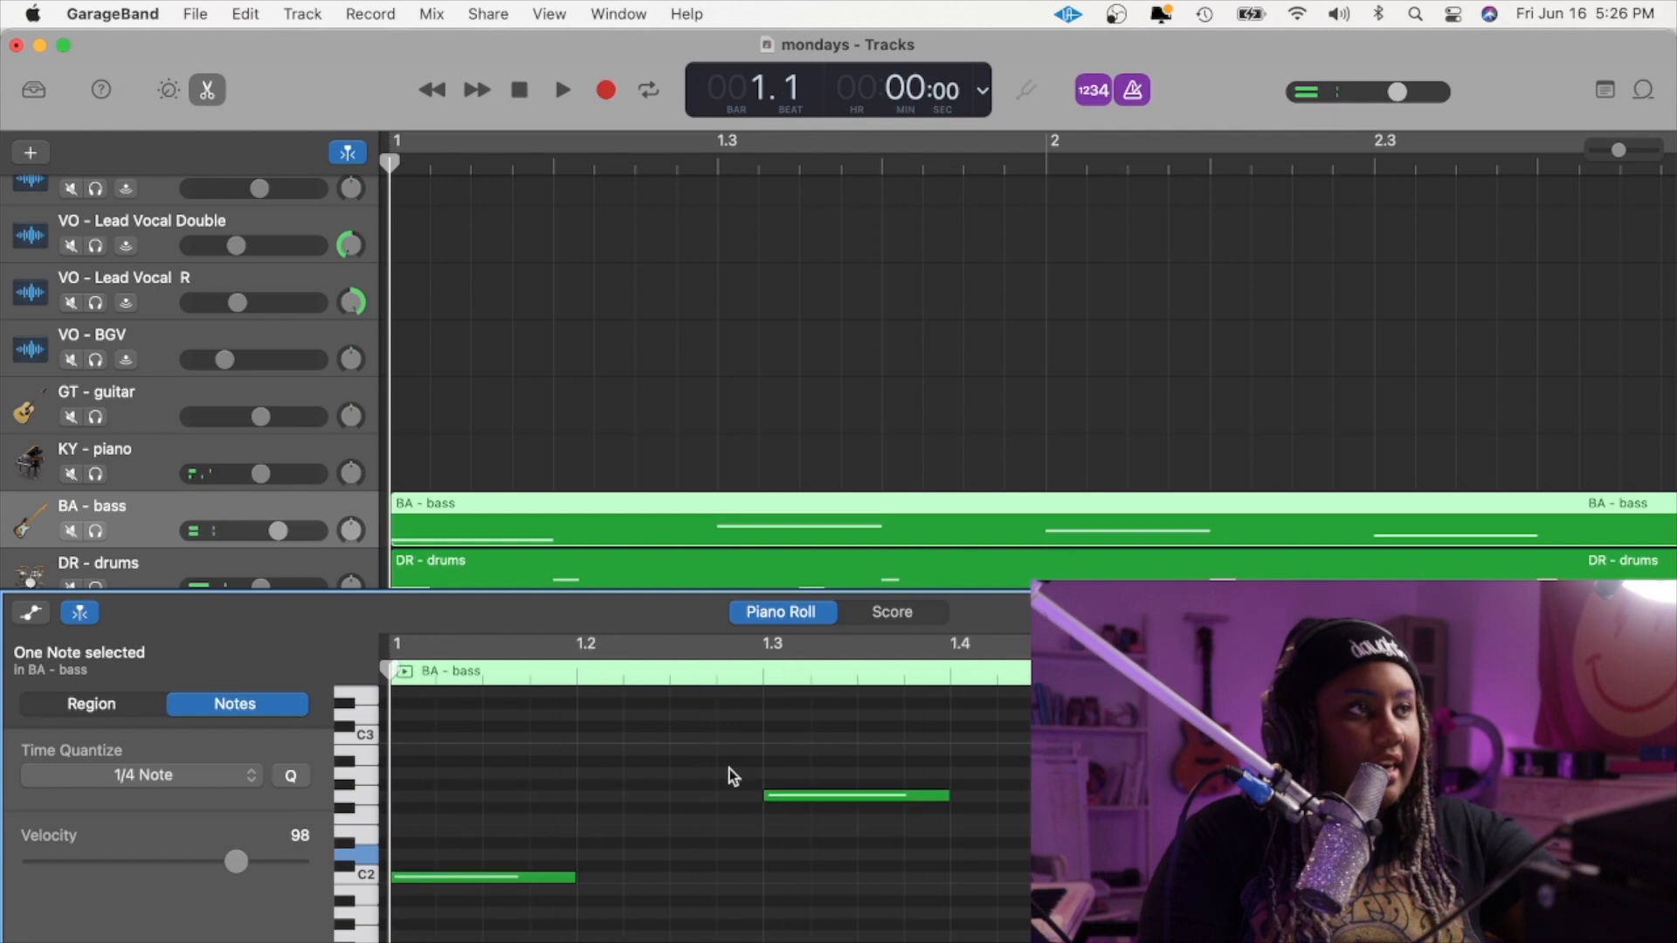
# - Move the G2 bass note at beat 1.3 half a beat earlier and play the song from the start
pyautogui.press('space')
pyautogui.press('space')
pyautogui.moveTo(832, 796); pyautogui.dragTo(730, 797)
pyautogui.press('Return')
pyautogui.press('space')
pyautogui.click(730, 797)
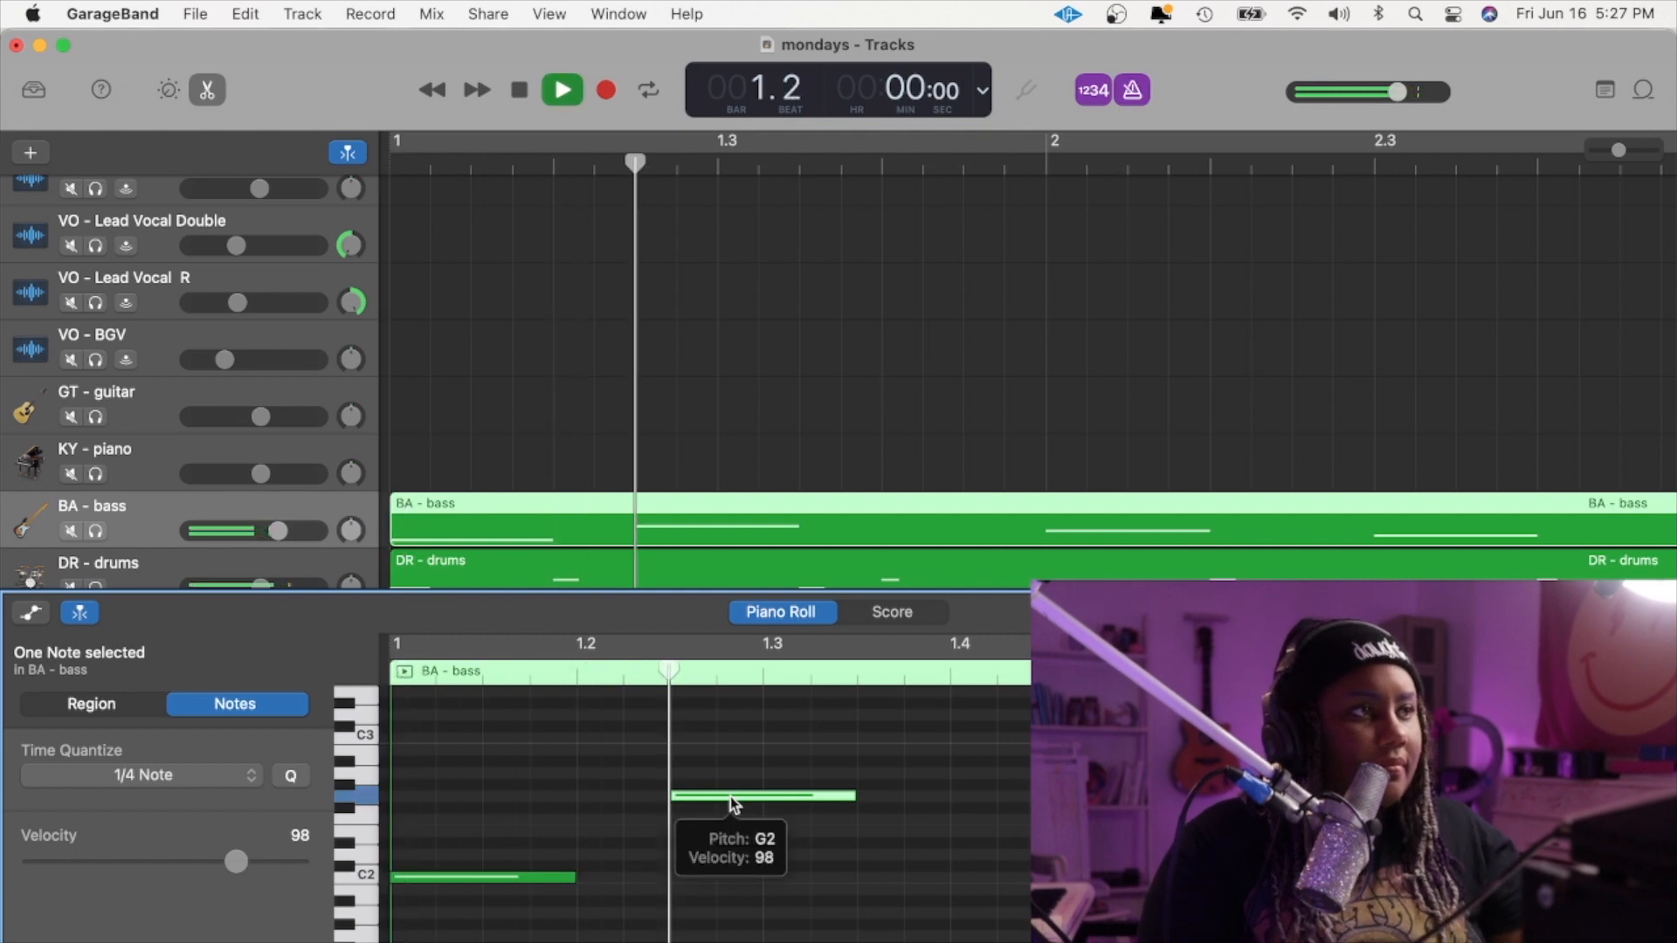
pyautogui.press('space')
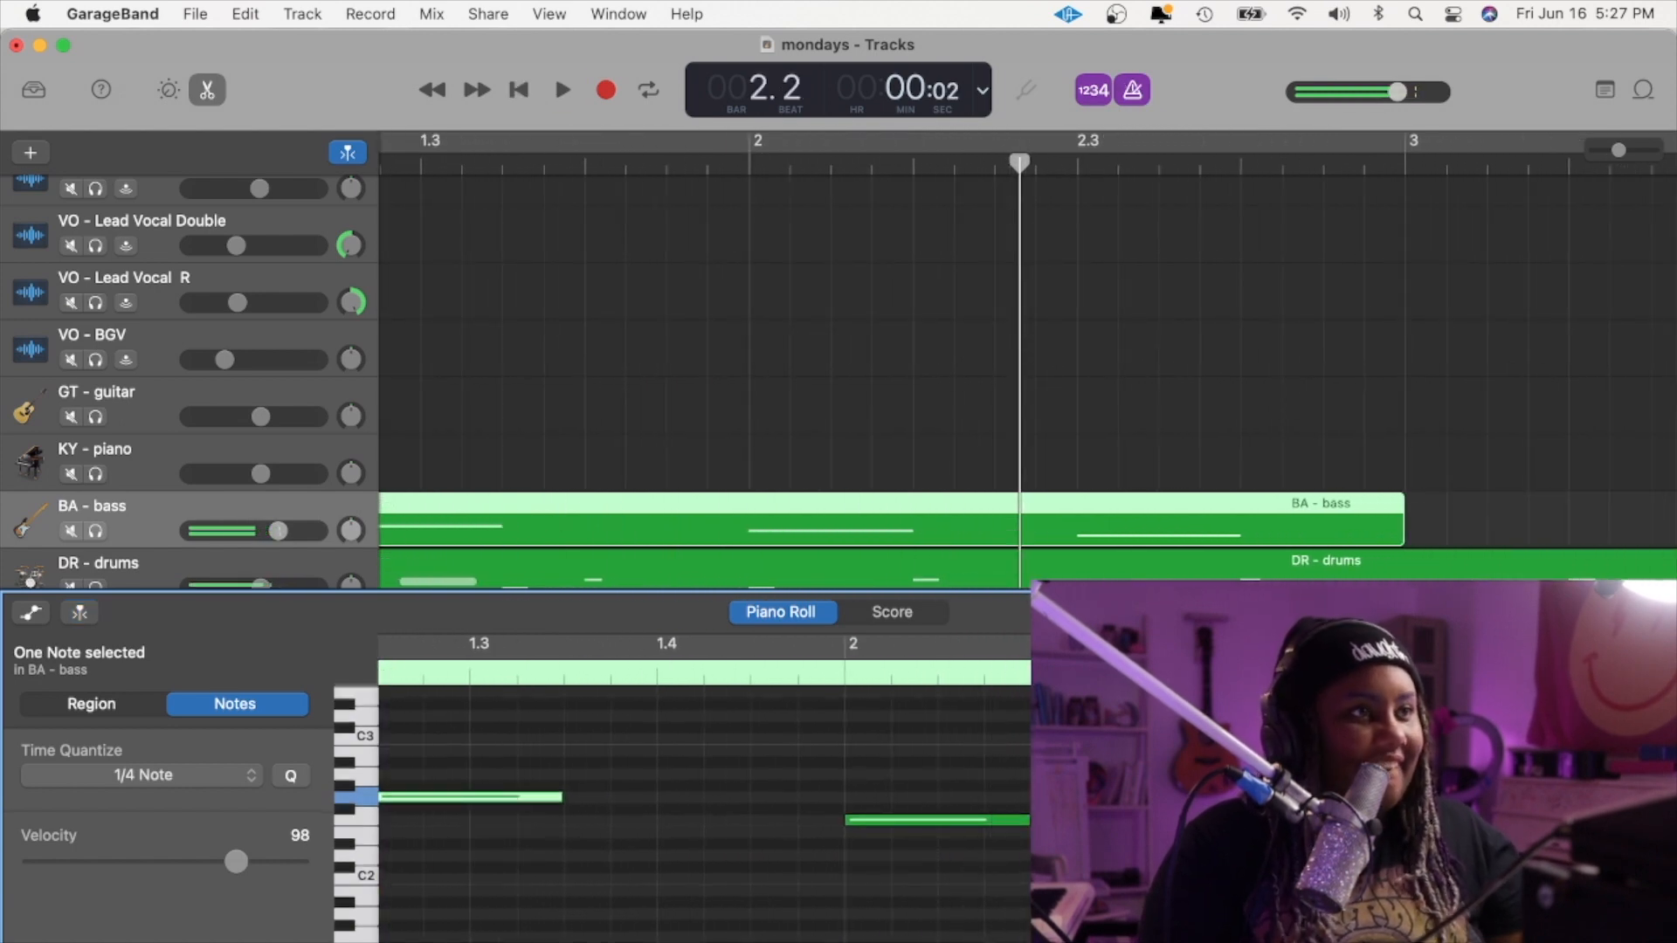
# - Move the bass region's last note, at beat 2.3, half a beat earlier
pyautogui.click(1301, 856)
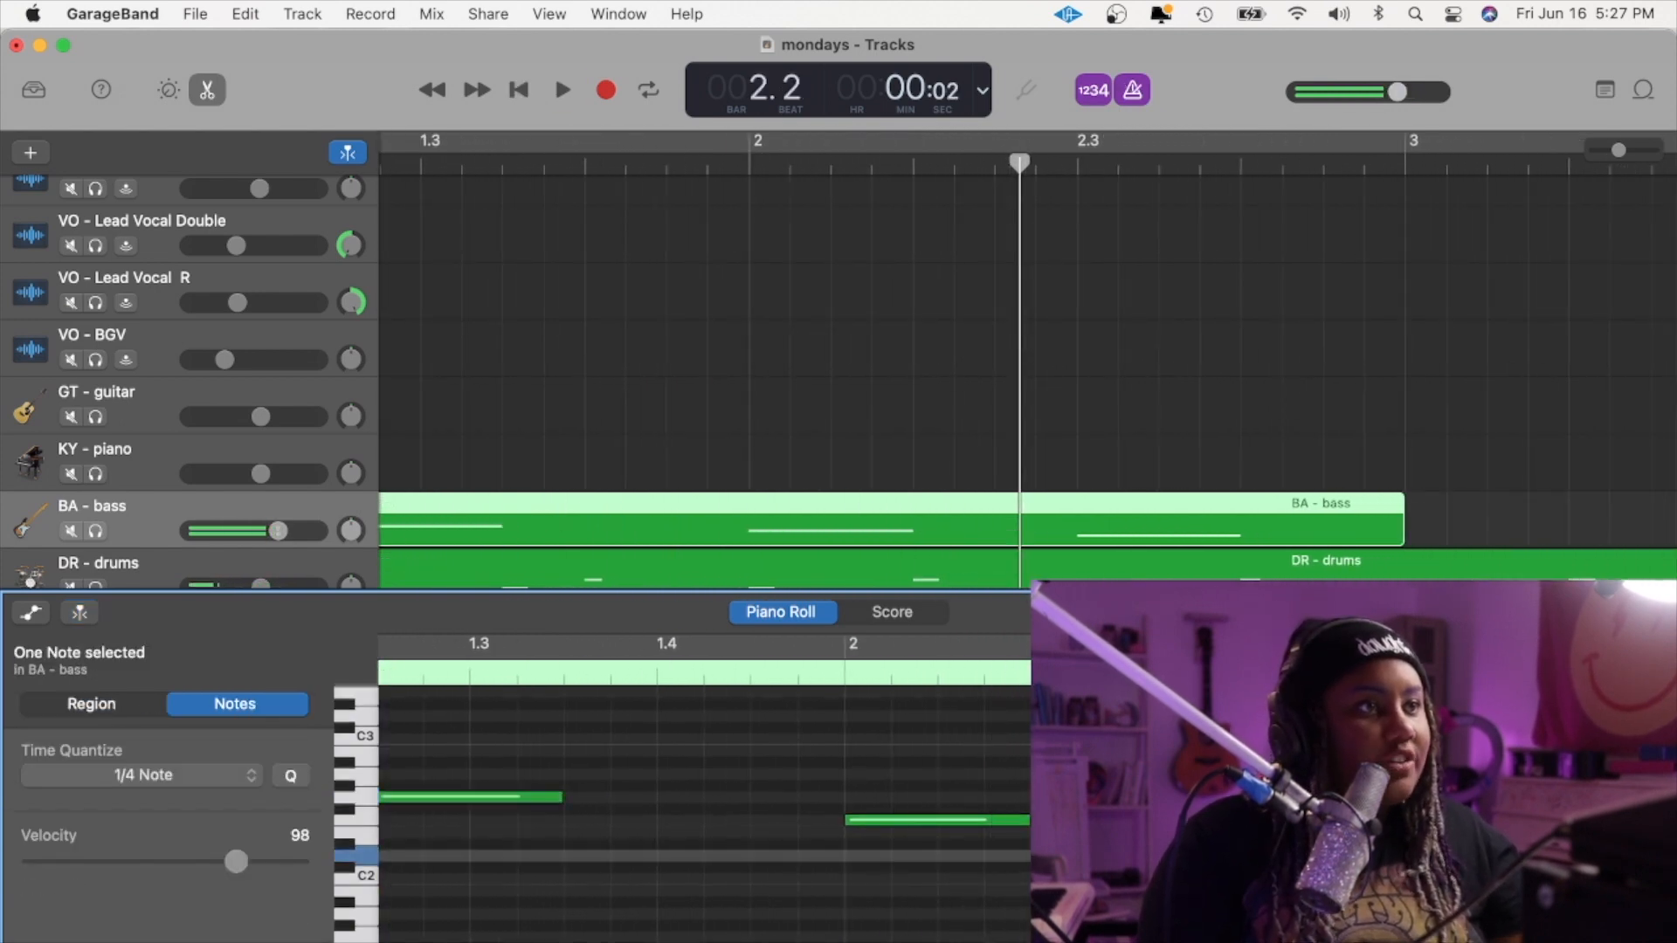
pyautogui.moveTo(1301, 856); pyautogui.dragTo(1208, 856)
pyautogui.click(1208, 895)
# - Lengthen all four bass notes by half a beat and play the song from bar 1 to check them
pyautogui.press('super+a')
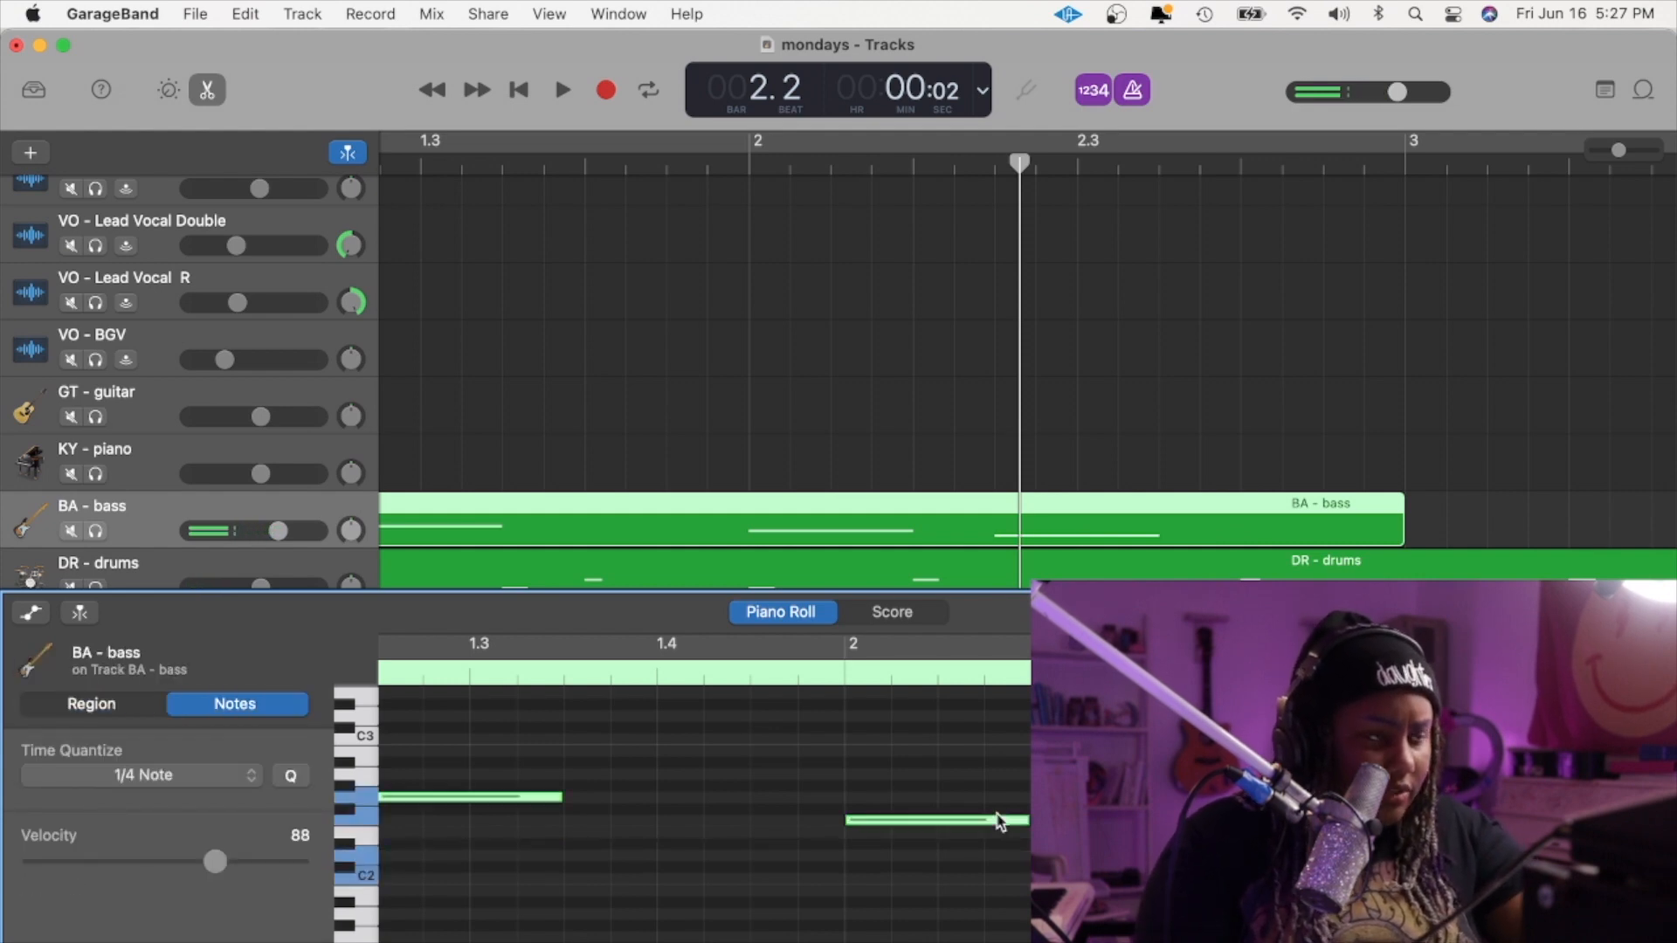
pyautogui.moveTo(1026, 820); pyautogui.dragTo(1120, 820)
pyautogui.hscroll(-5, 1027, 814)
pyautogui.press('Return')
pyautogui.press('space')
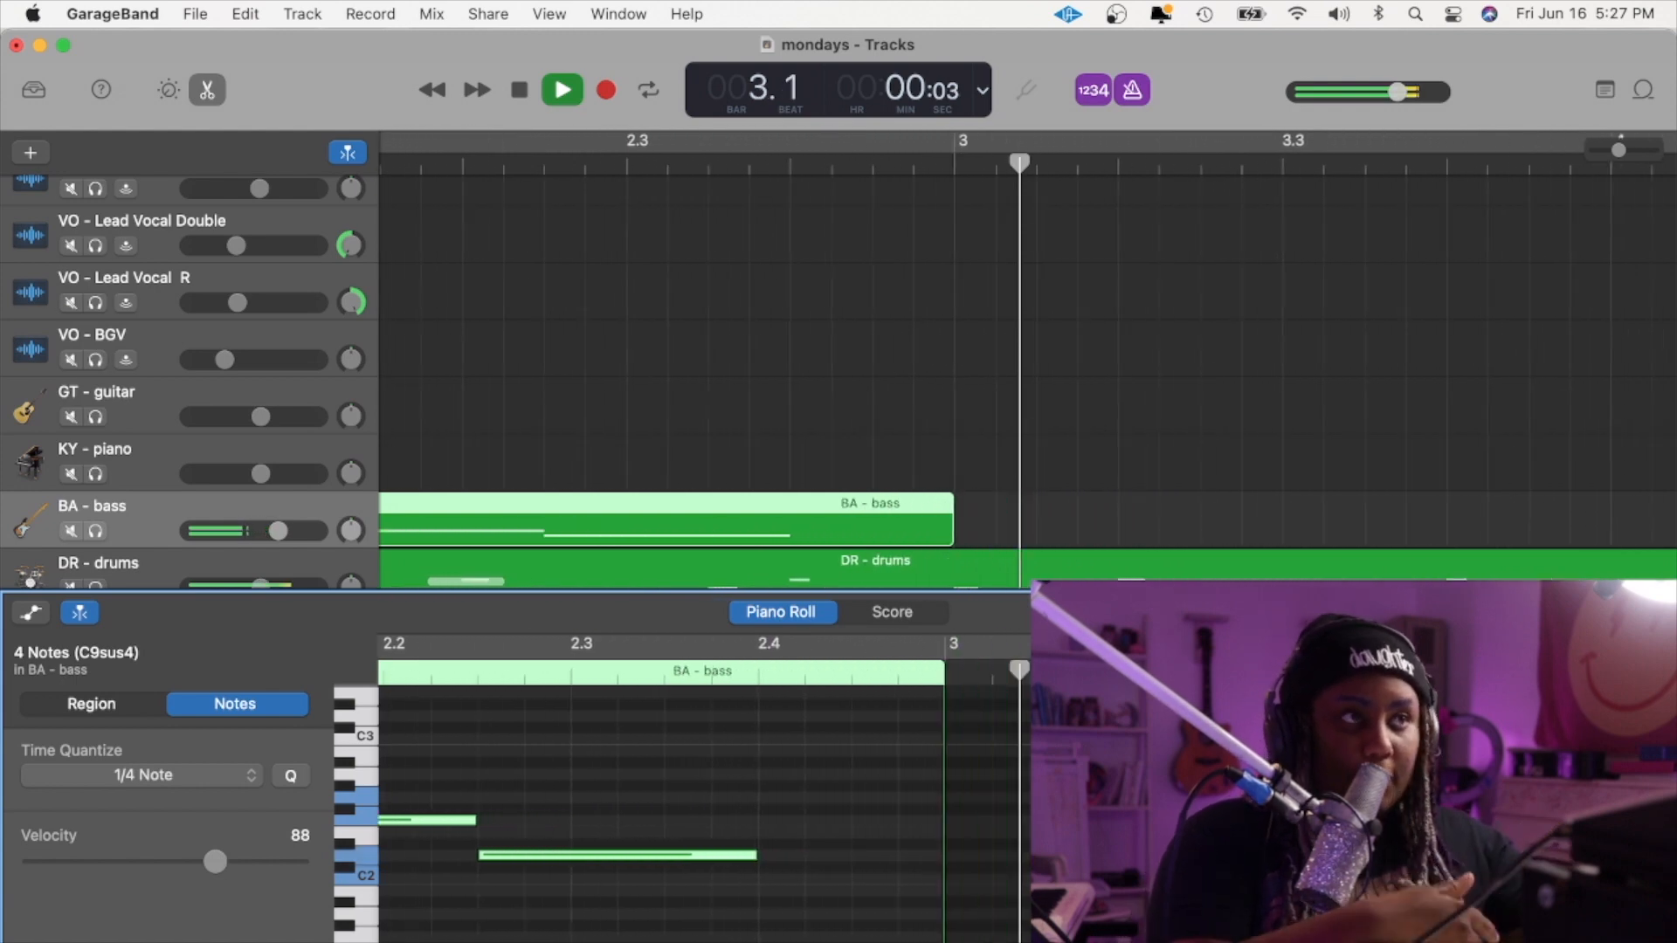
pyautogui.press('space')
# - Close the note editor and copy the edited bass region onto the KY - piano track at bar 1
pyautogui.press('e')
pyautogui.hscroll(-8, 961, 393)
pyautogui.scroll(-2, 960, 393)
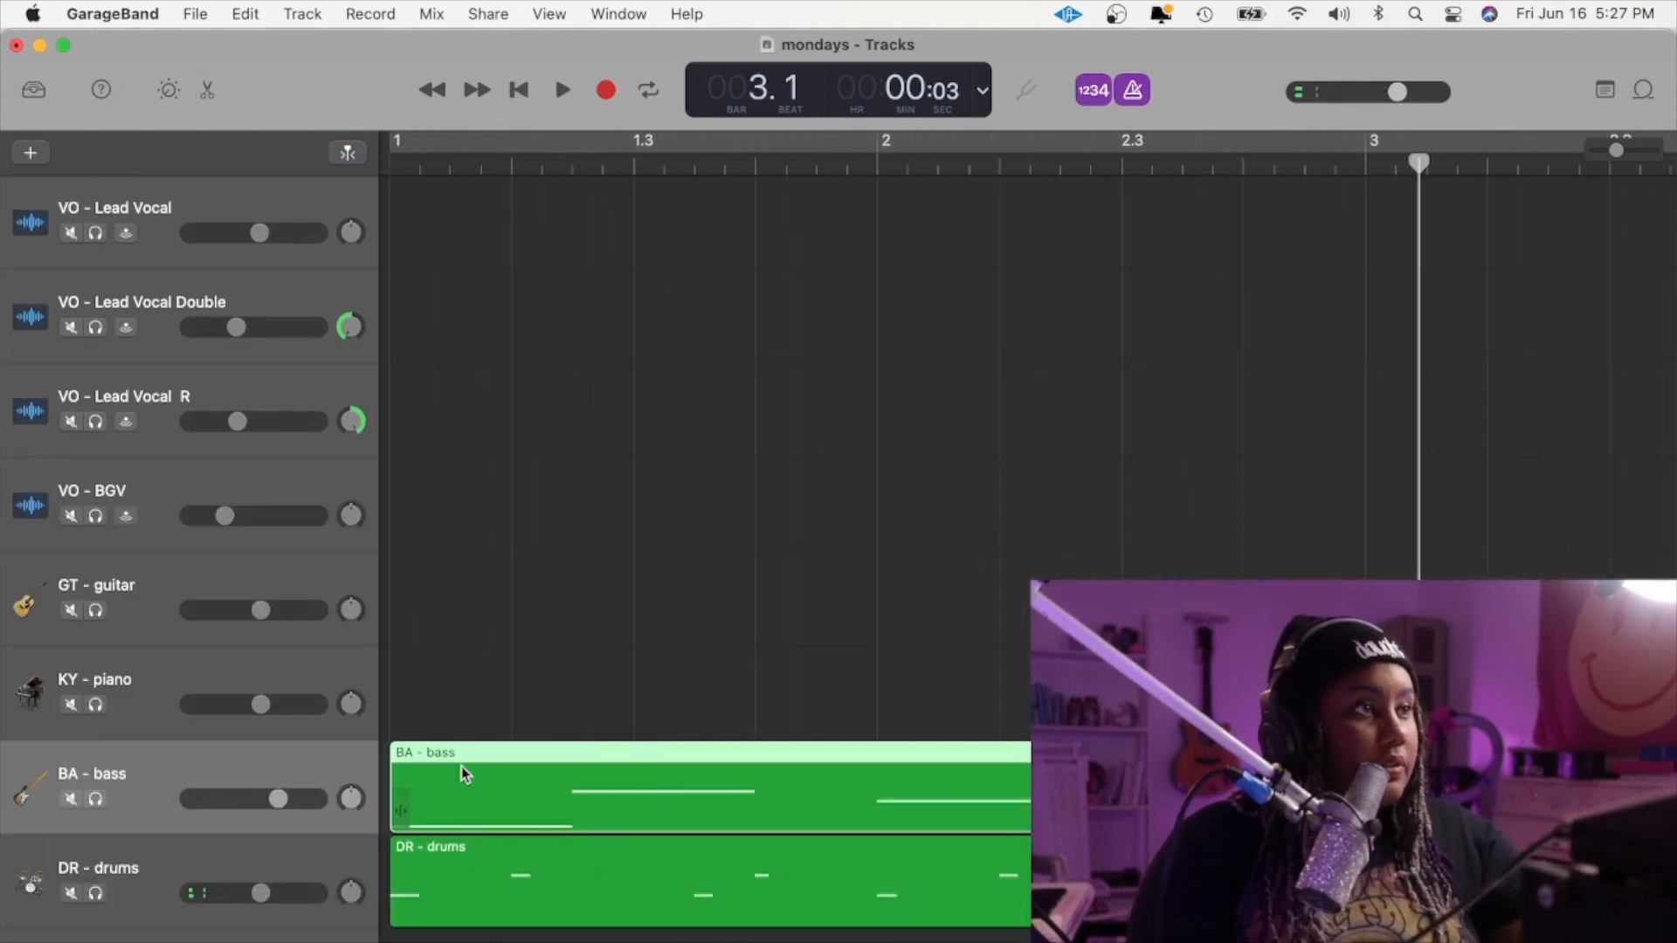
pyautogui.moveTo(482, 809); pyautogui.dragTo(486, 712)
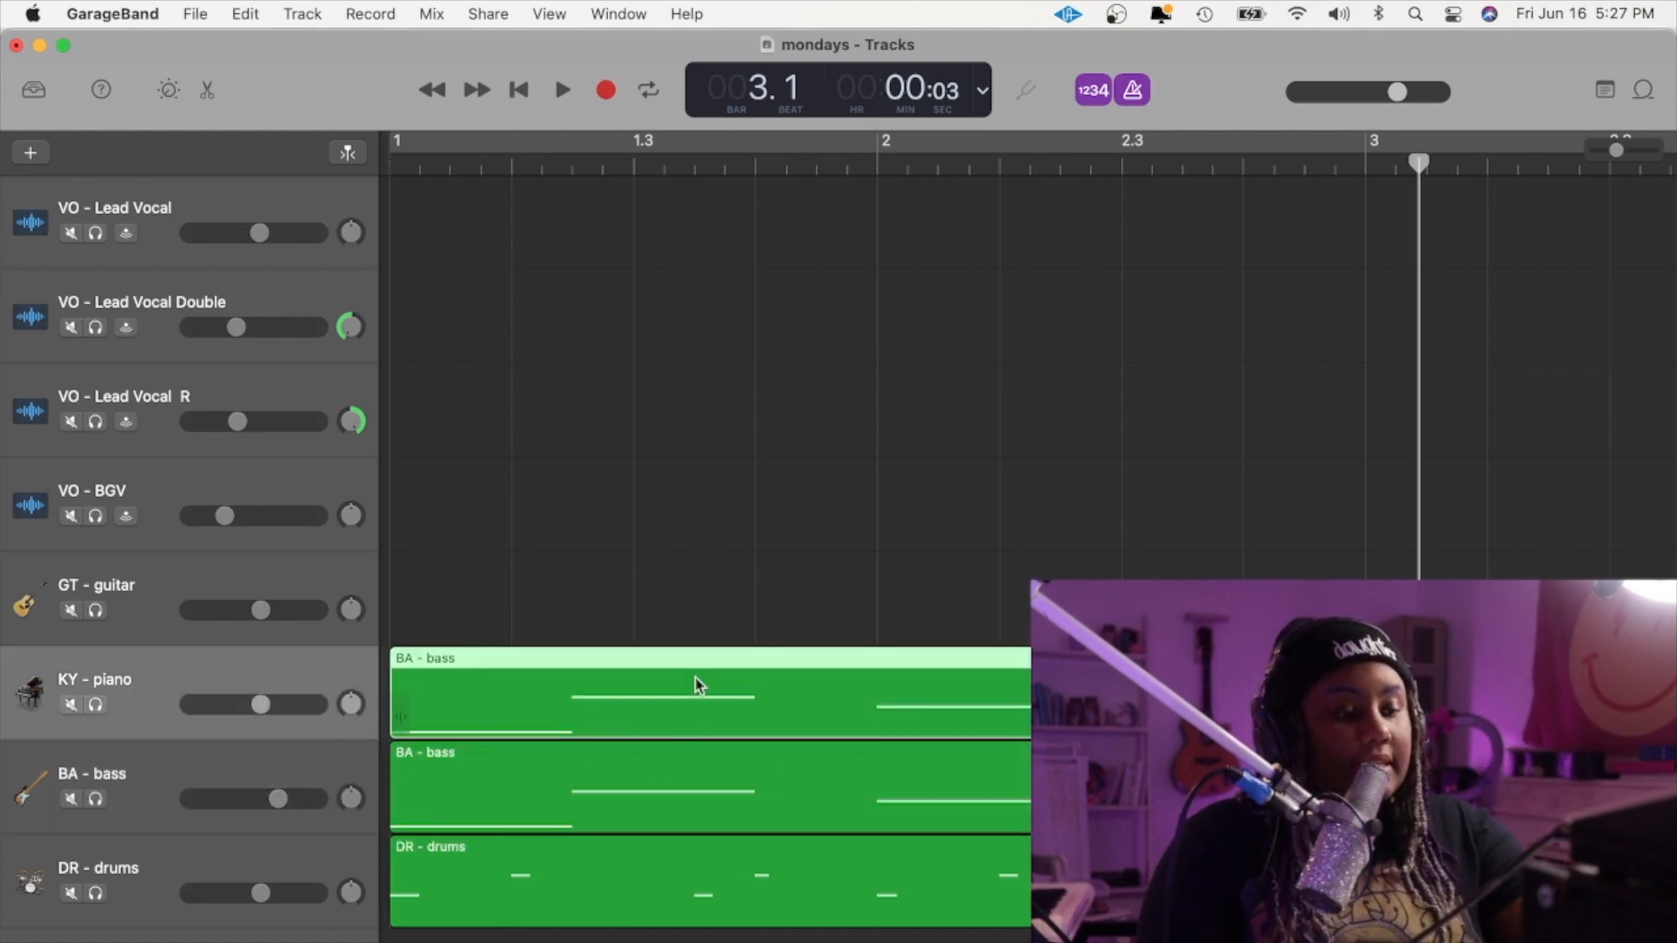
# - Duplicate the regions on the KY - piano and BA - bass tracks together at bar 3
pyautogui.press('Return')
pyautogui.press('super+Left')
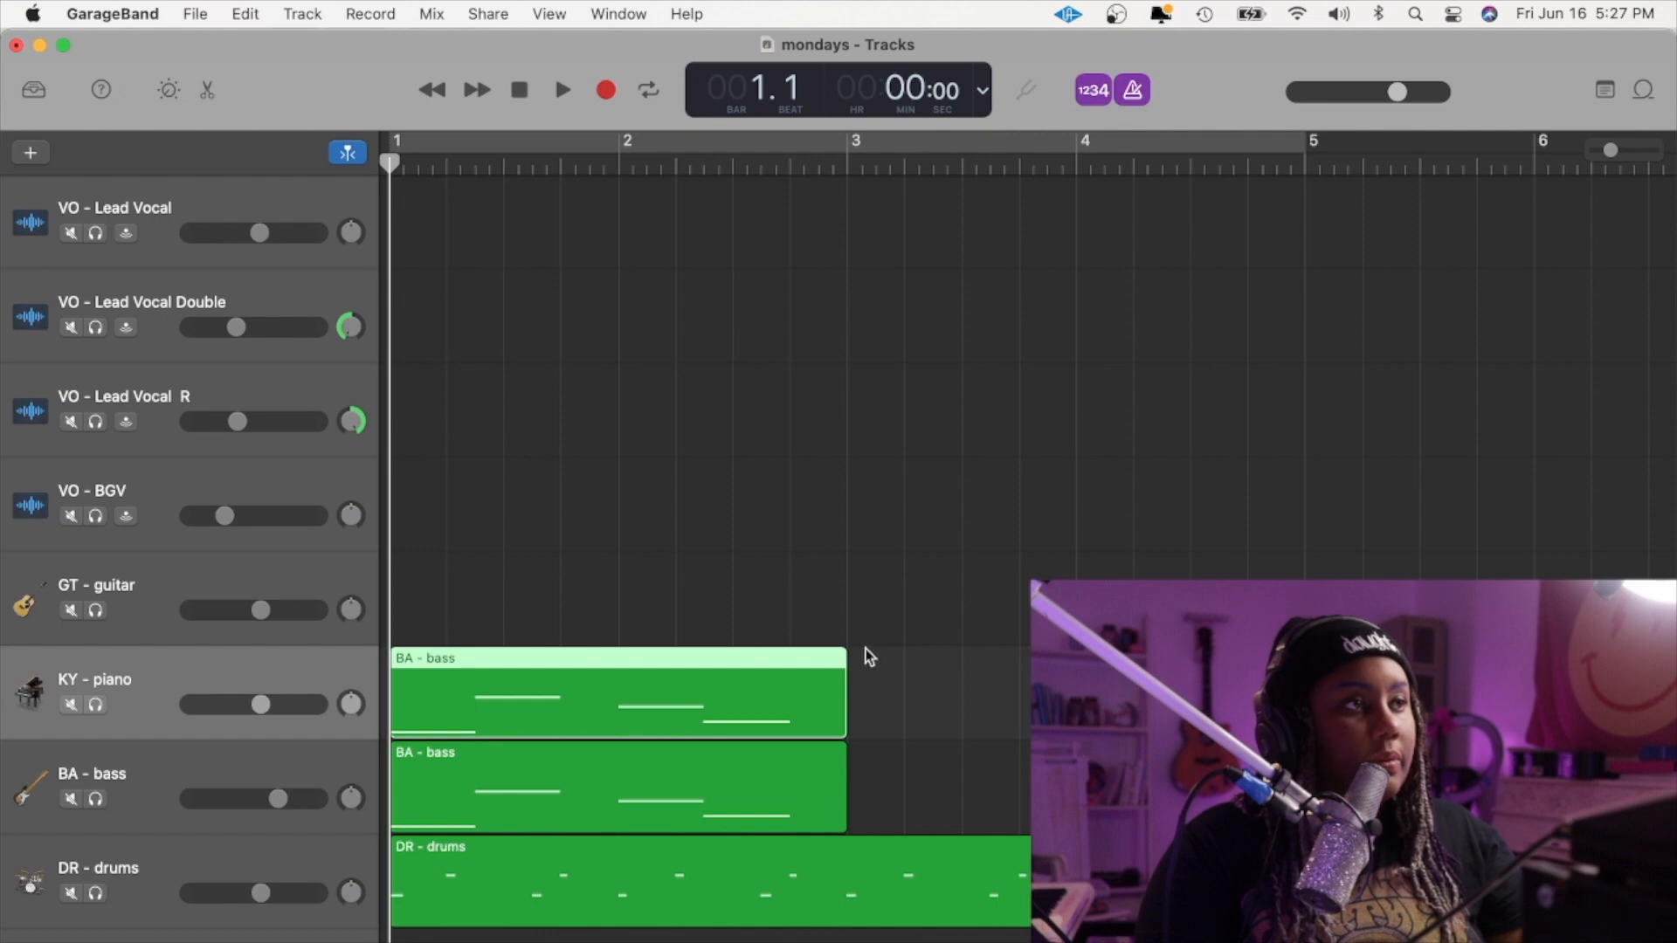
pyautogui.moveTo(933, 660); pyautogui.dragTo(590, 782)
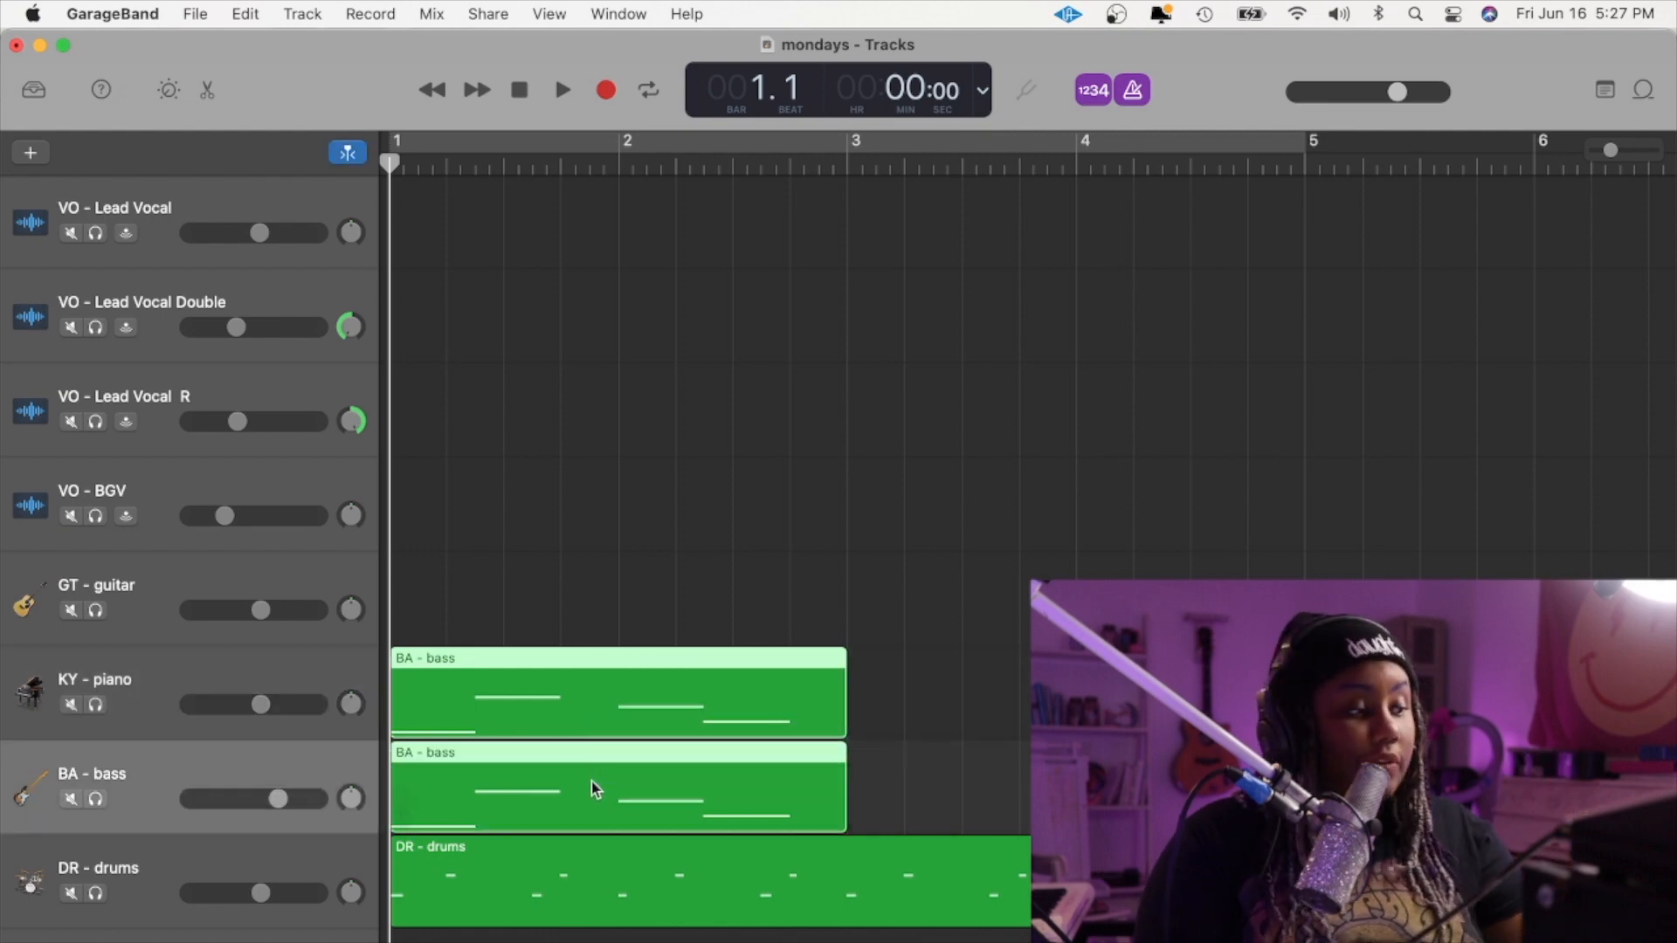
pyautogui.moveTo(456, 805); pyautogui.dragTo(910, 821)
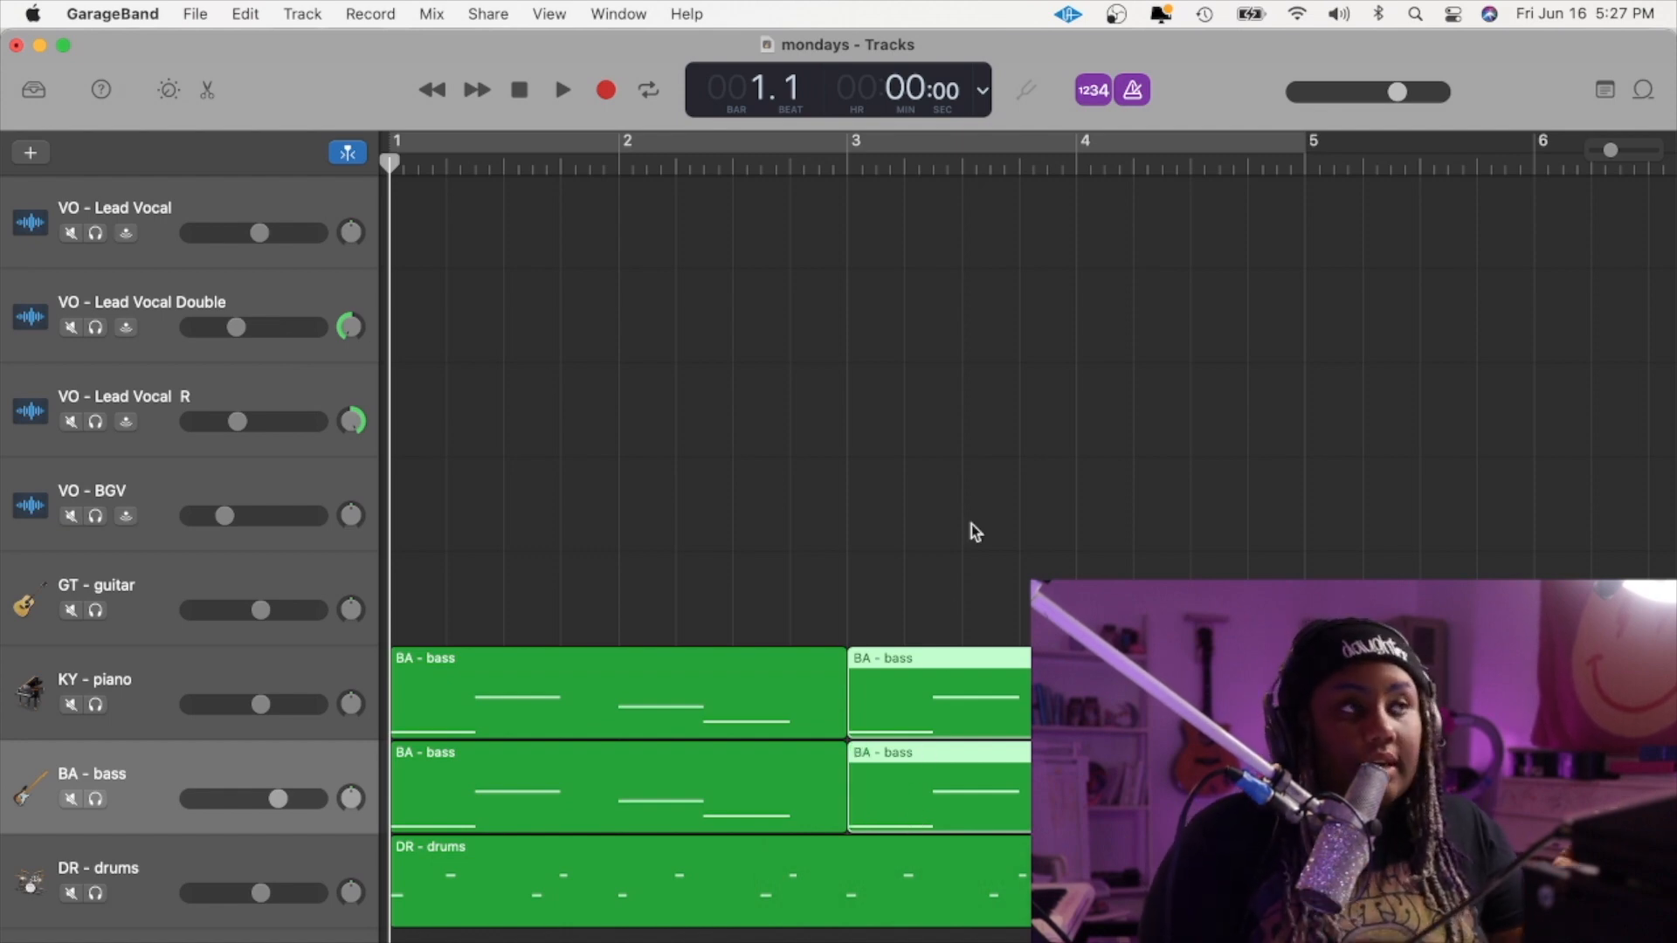
# - Play the song from bar 1 through bar 4 to check the duplicated regions, and return to the start
pyautogui.click(852, 164)
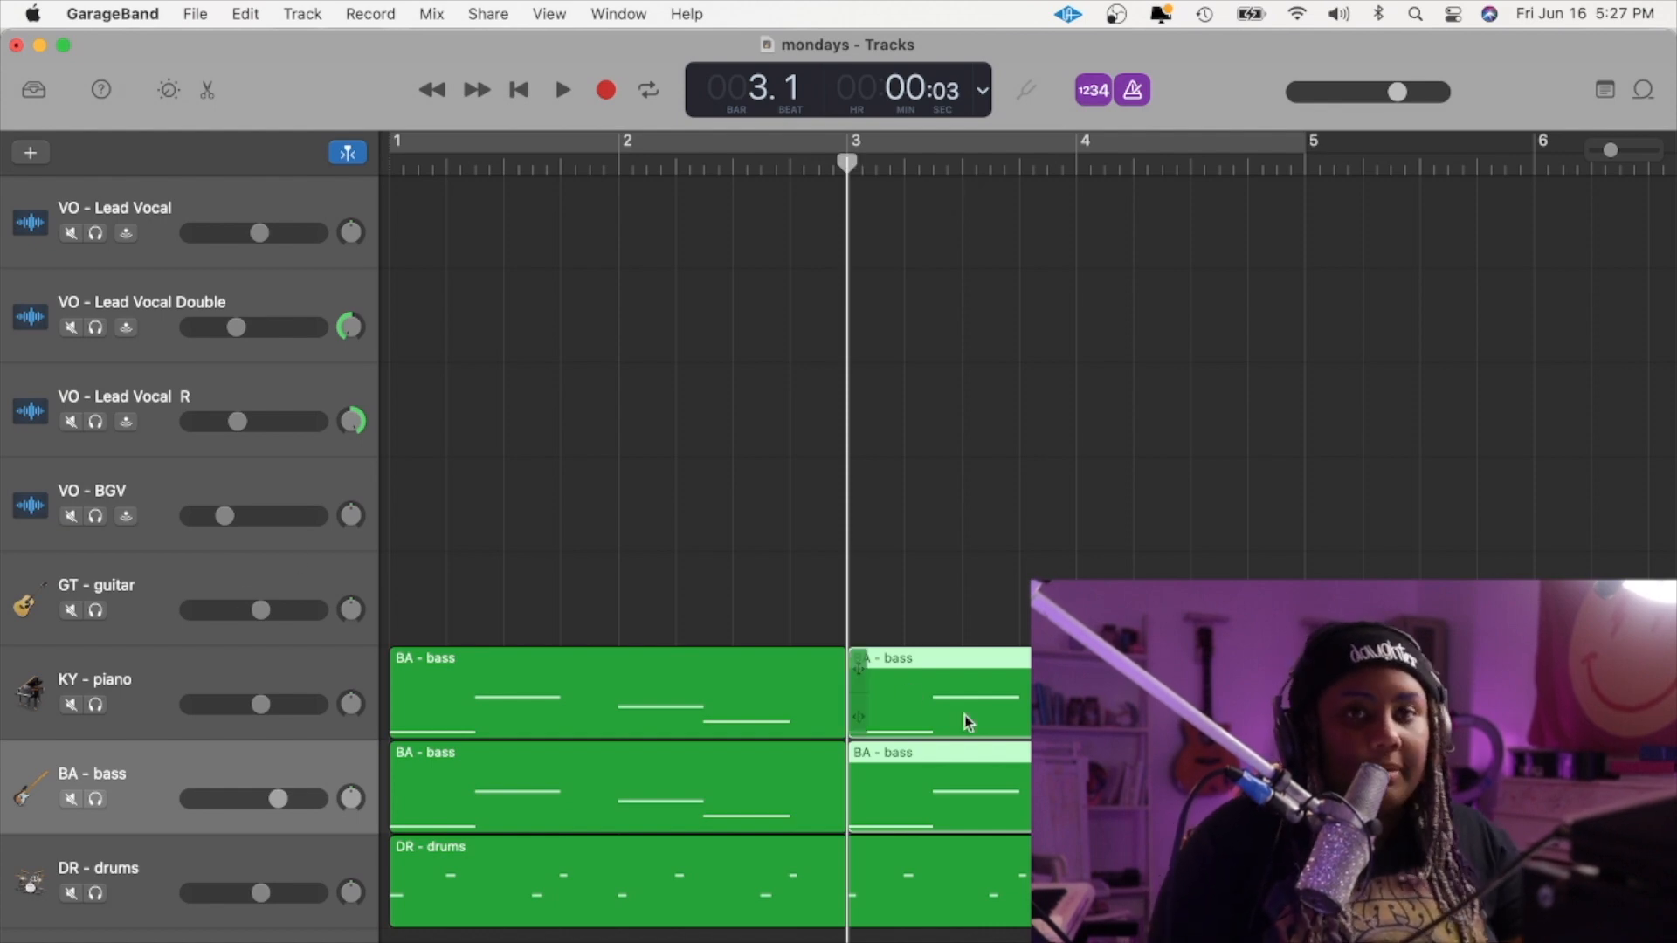
pyautogui.press('Return')
pyautogui.press('space')
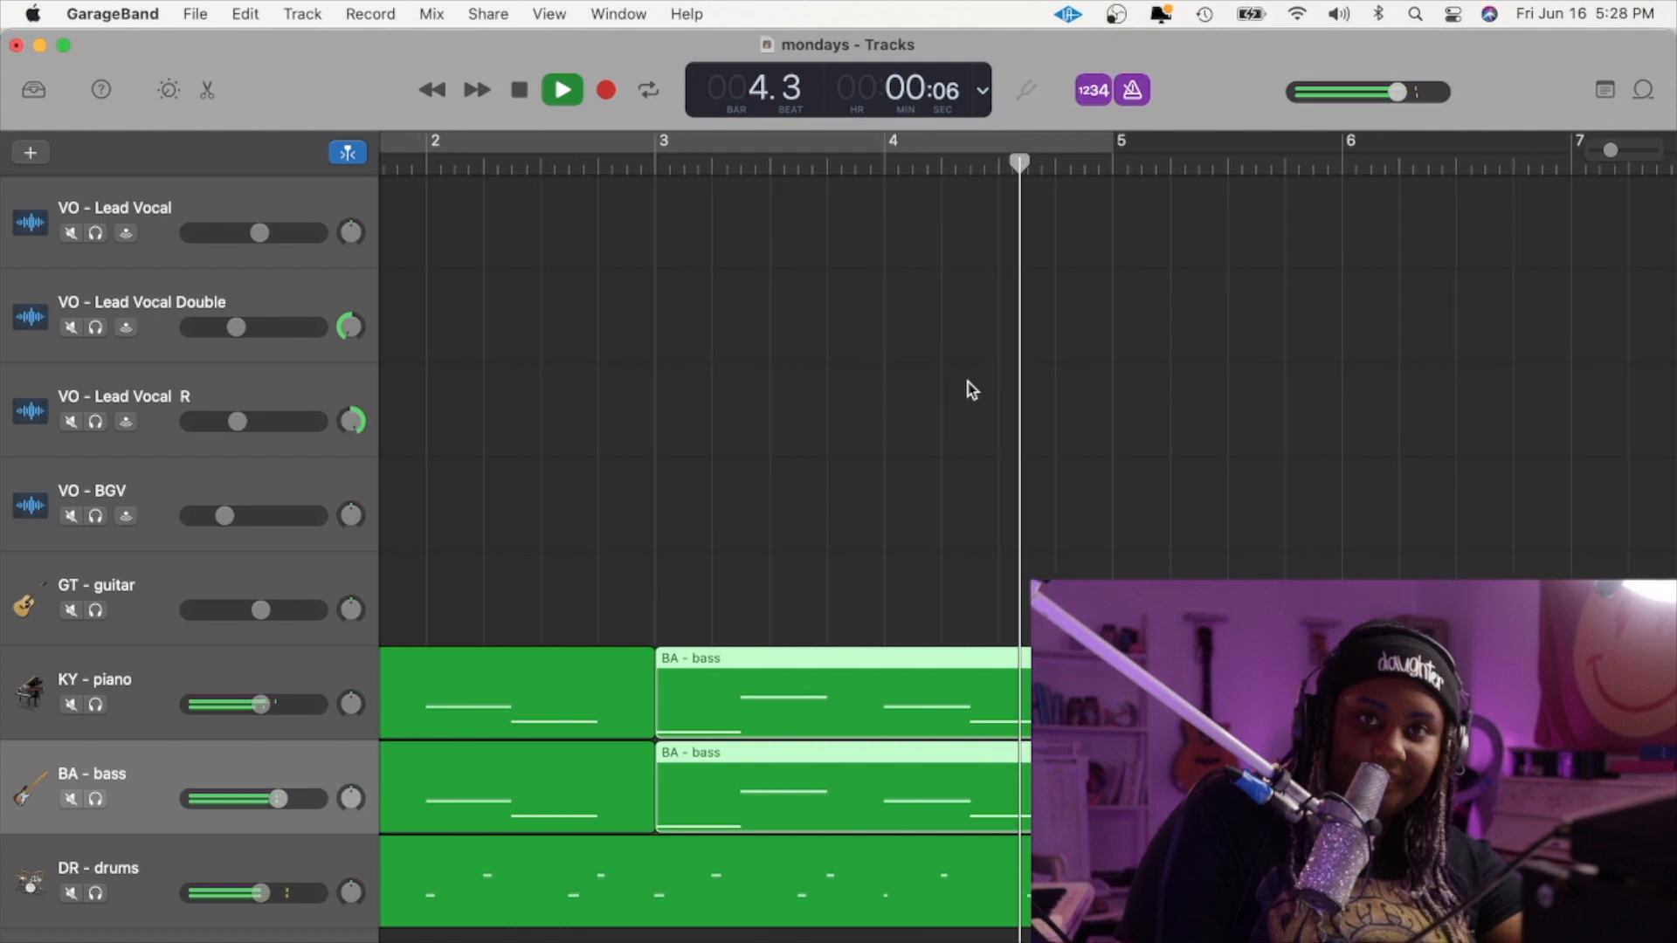
pyautogui.press('space')
pyautogui.press('Return')
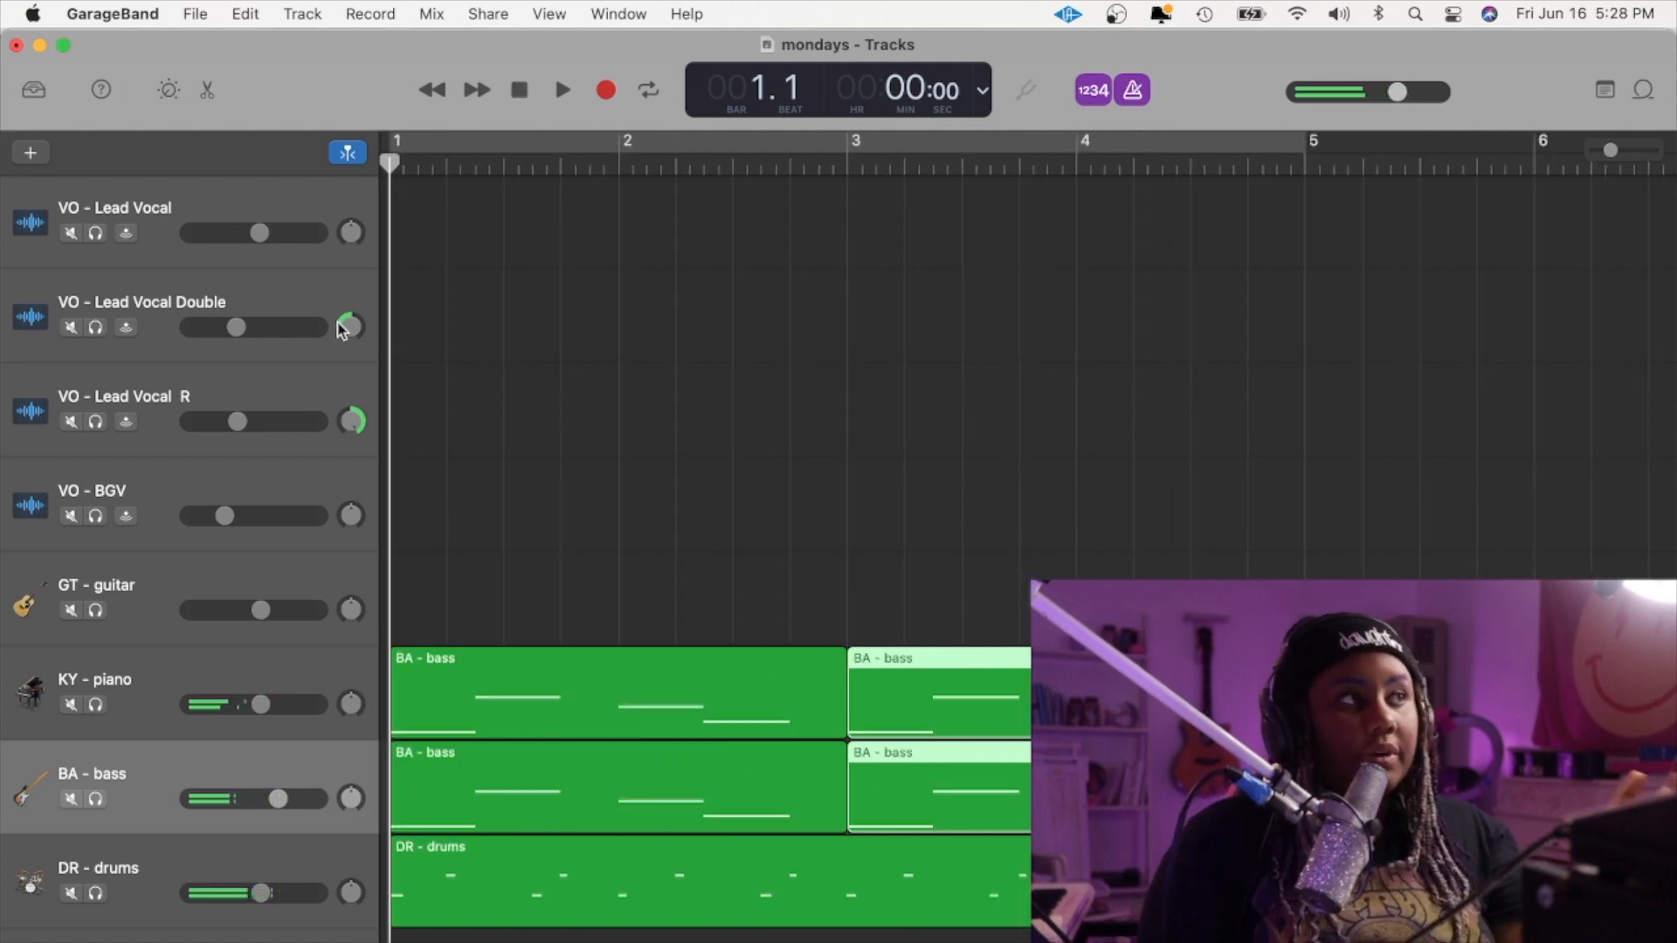
# - Duplicate all piano, bass and drum regions from bars 1 to 4 at bar 5
pyautogui.click(247, 216)
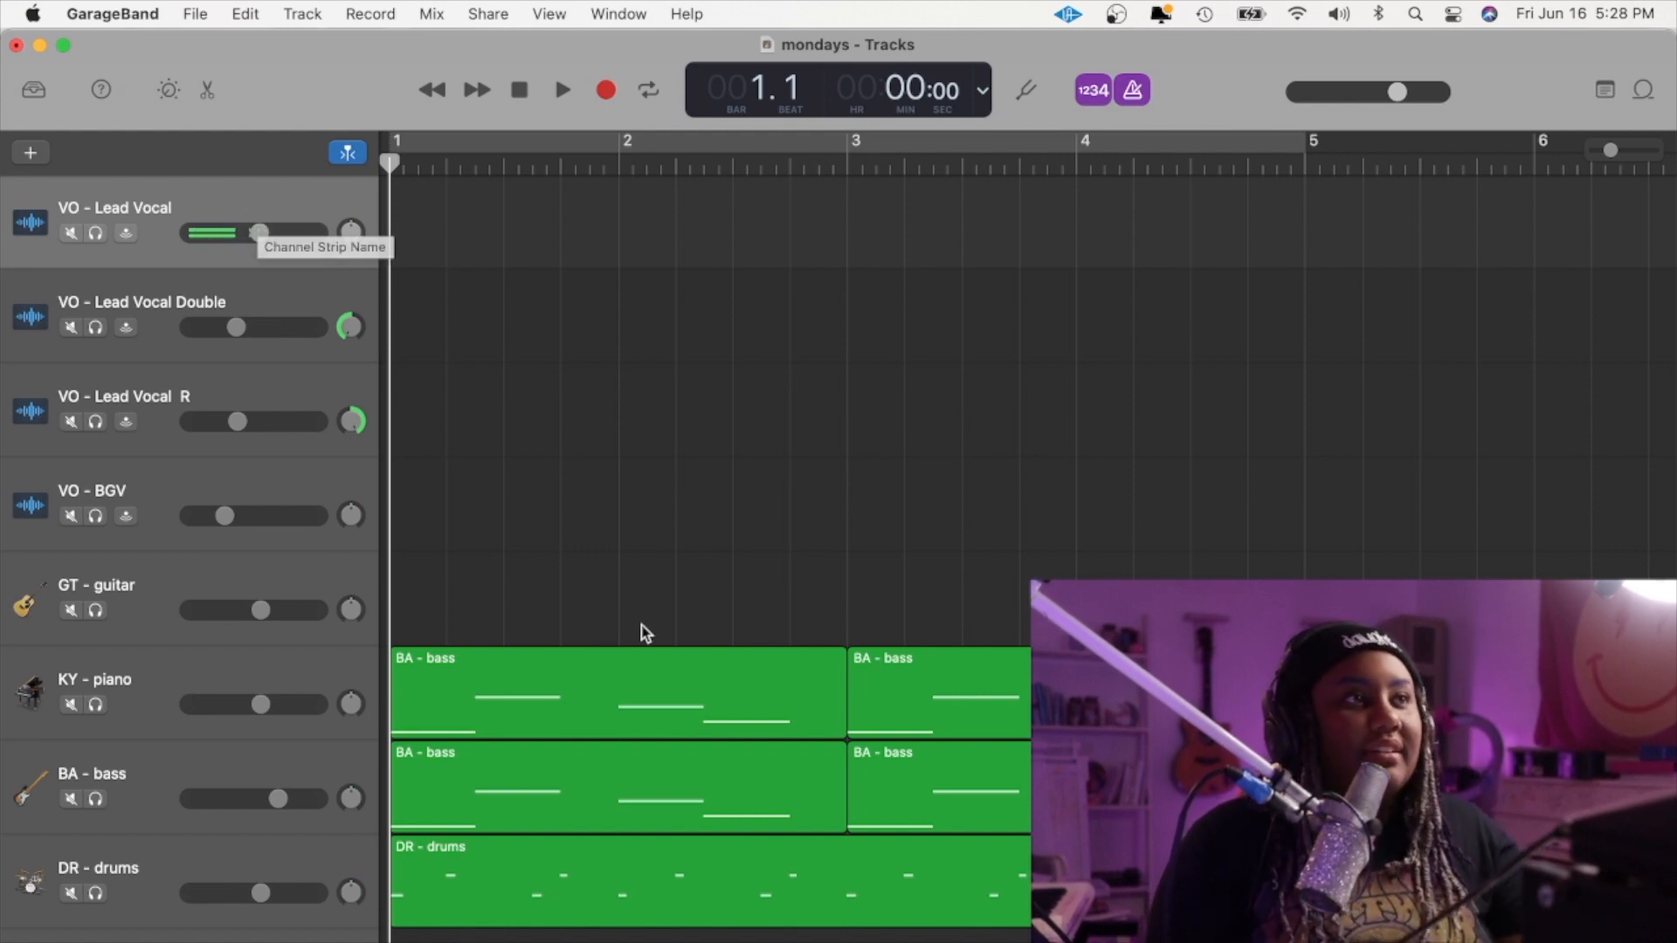
pyautogui.press('super+Left')
pyautogui.press('super+Left')
pyautogui.press('super+Left')
pyautogui.moveTo(780, 683); pyautogui.dragTo(747, 905)
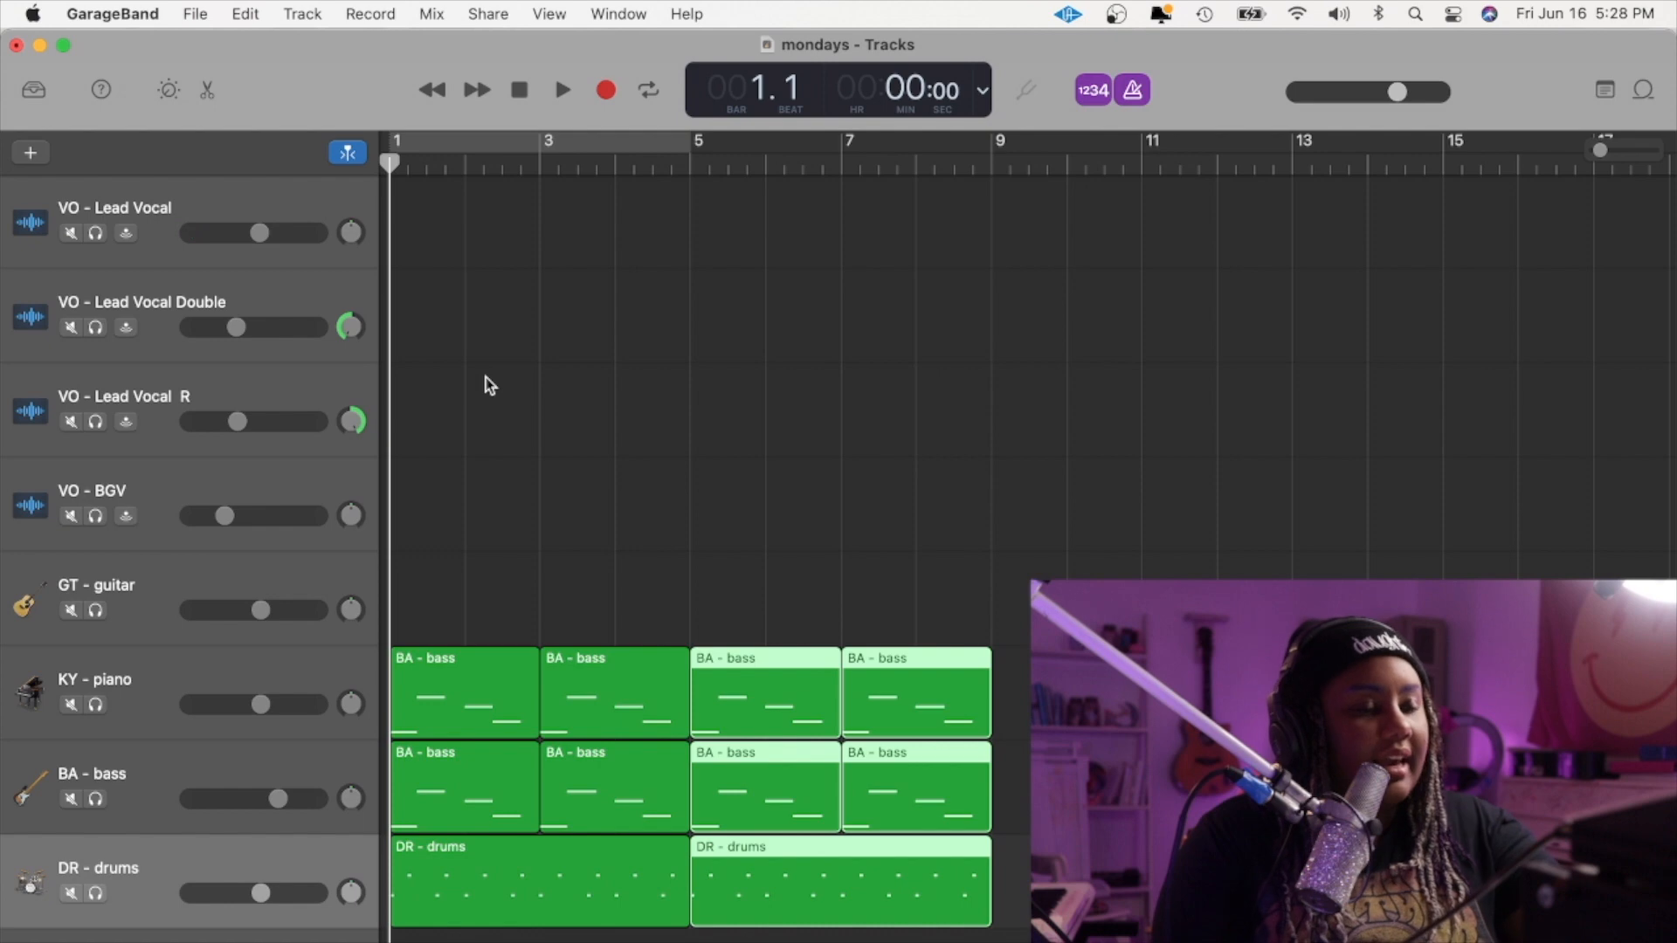
# - Record a vocal on the VO - Lead Vocal track from bar 1 through bar 8 and raise its volume to +0.1 dB
pyautogui.click(120, 218)
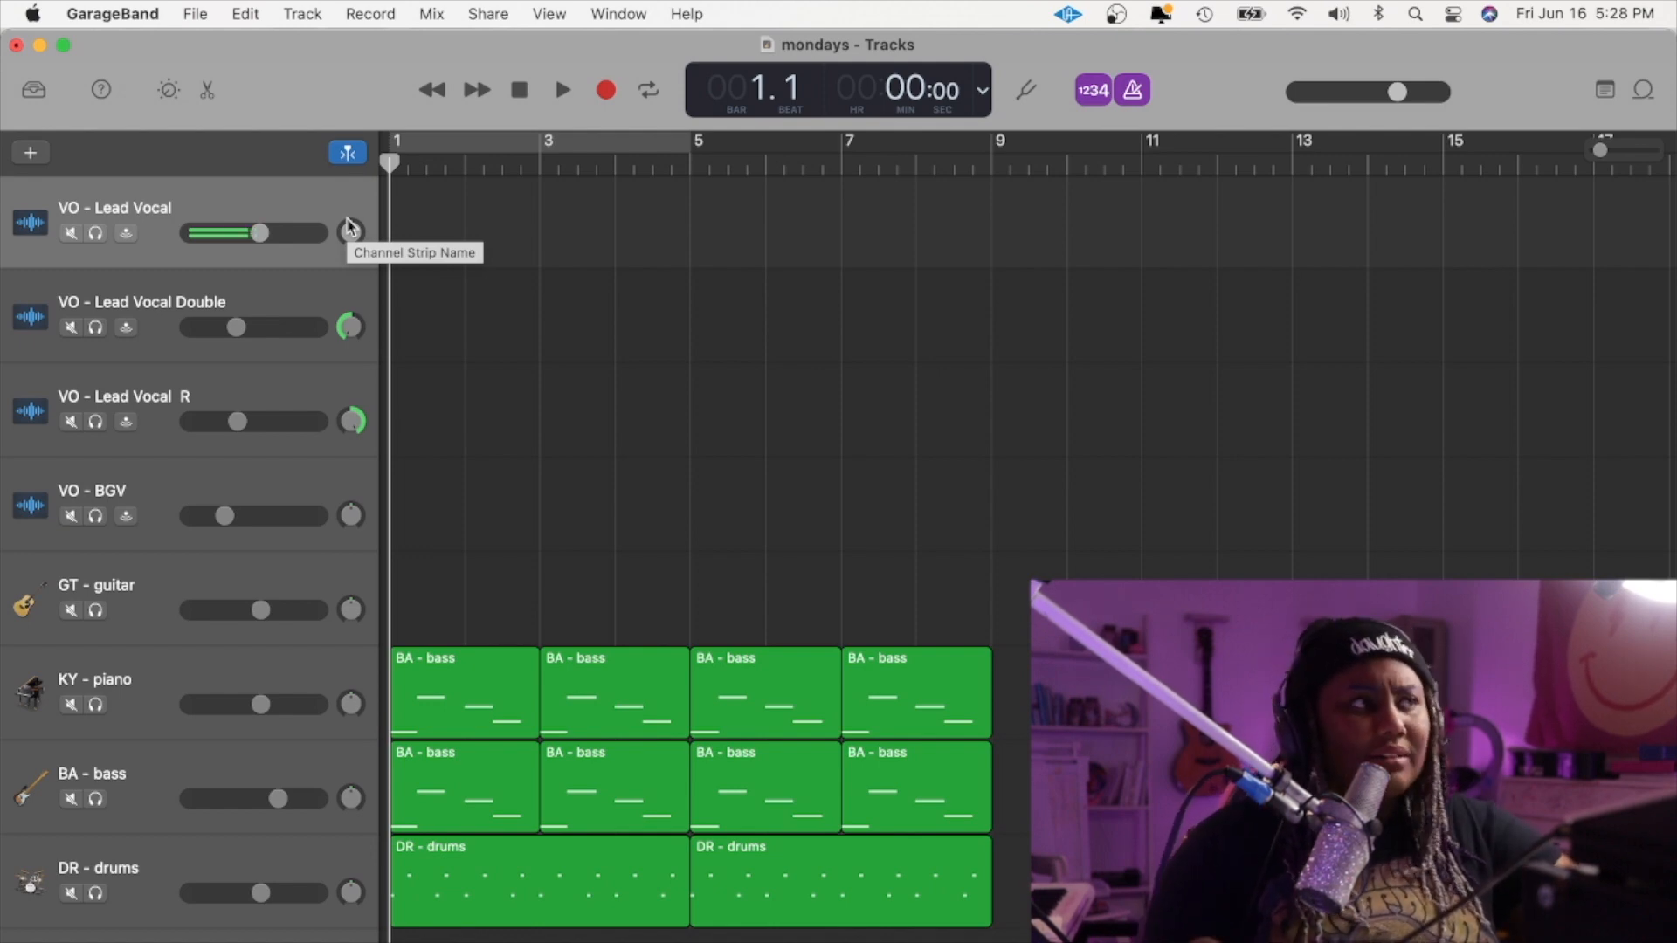
pyautogui.press('space')
pyautogui.press('space')
pyautogui.press('r')
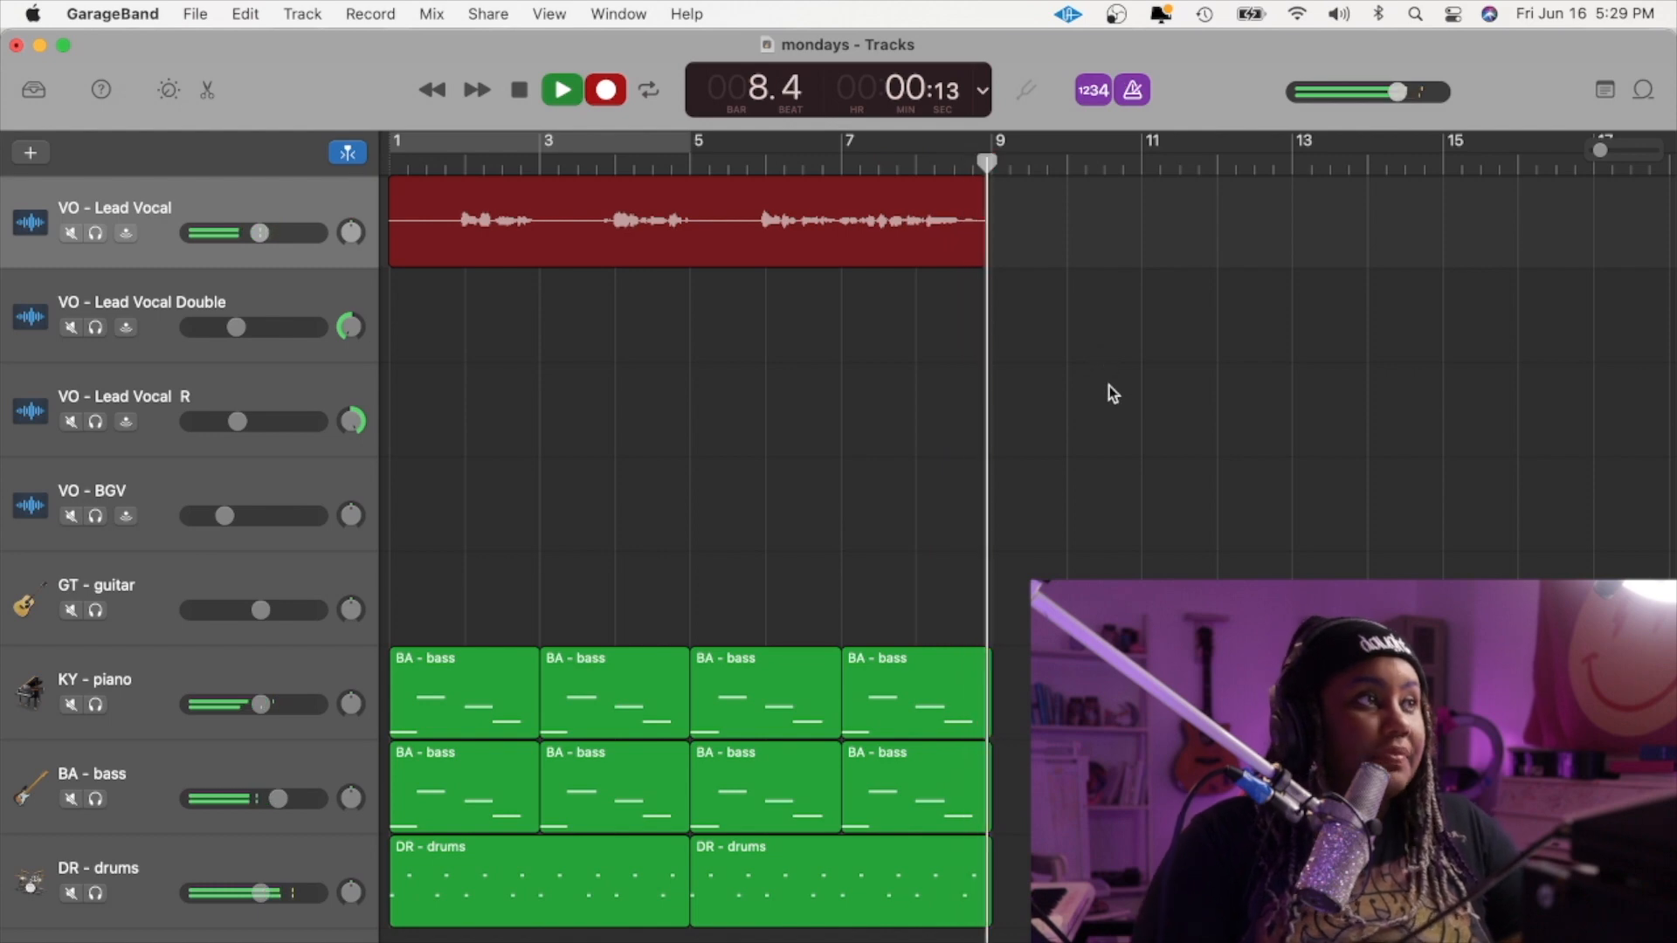
pyautogui.press('space')
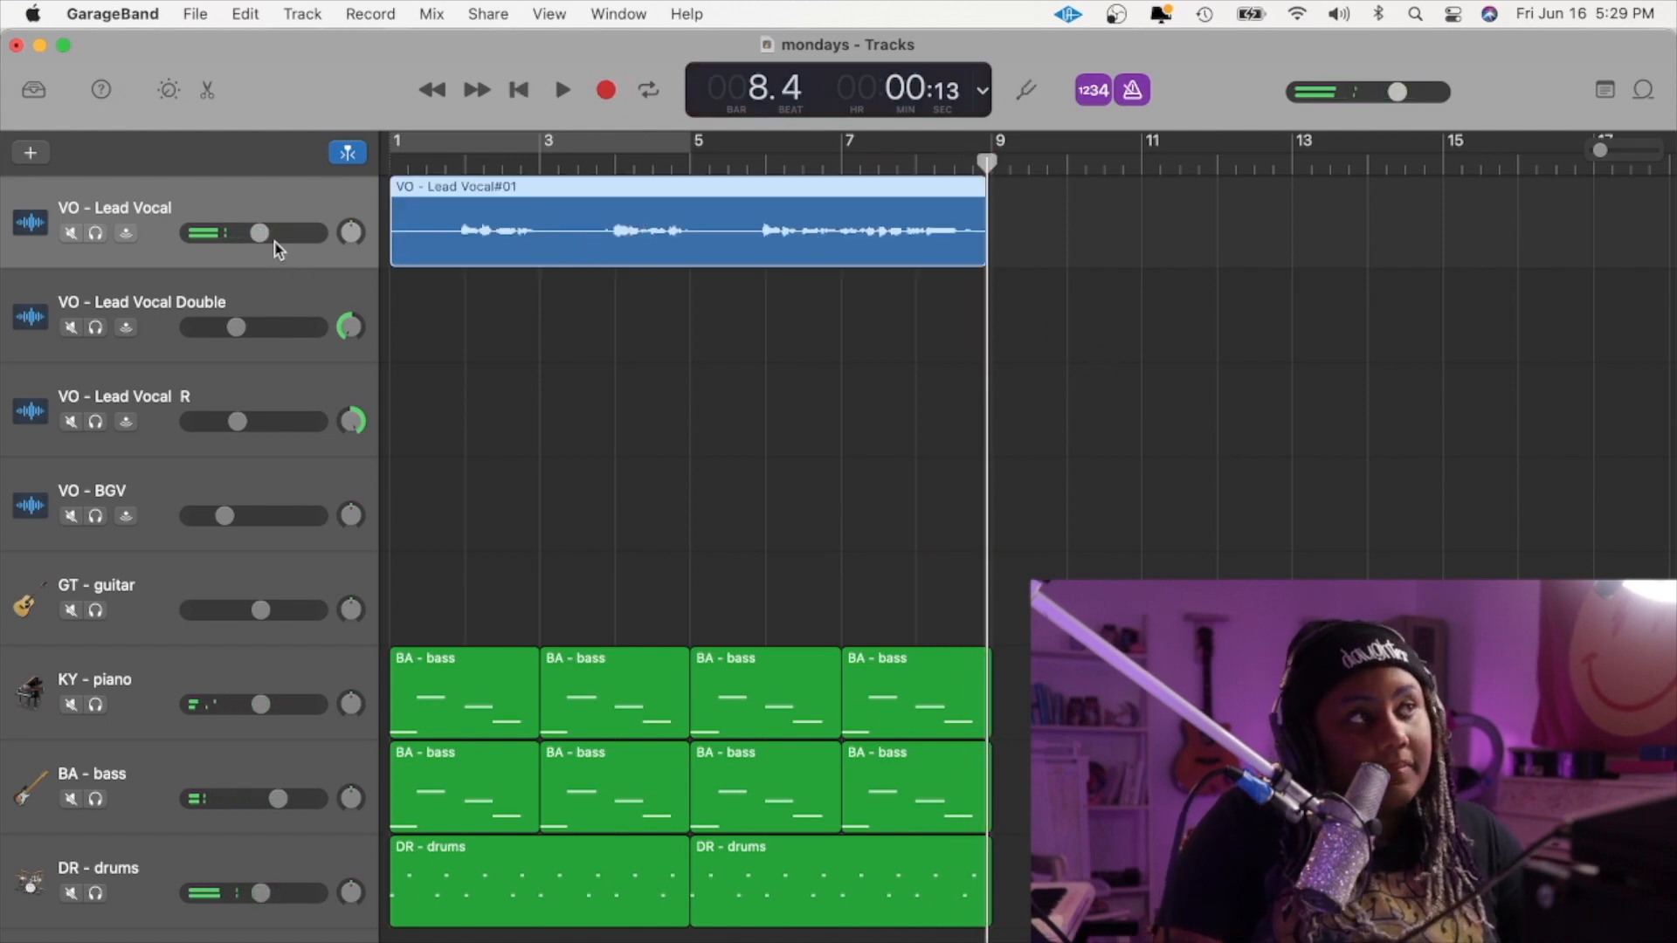
pyautogui.moveTo(269, 234); pyautogui.dragTo(278, 234)
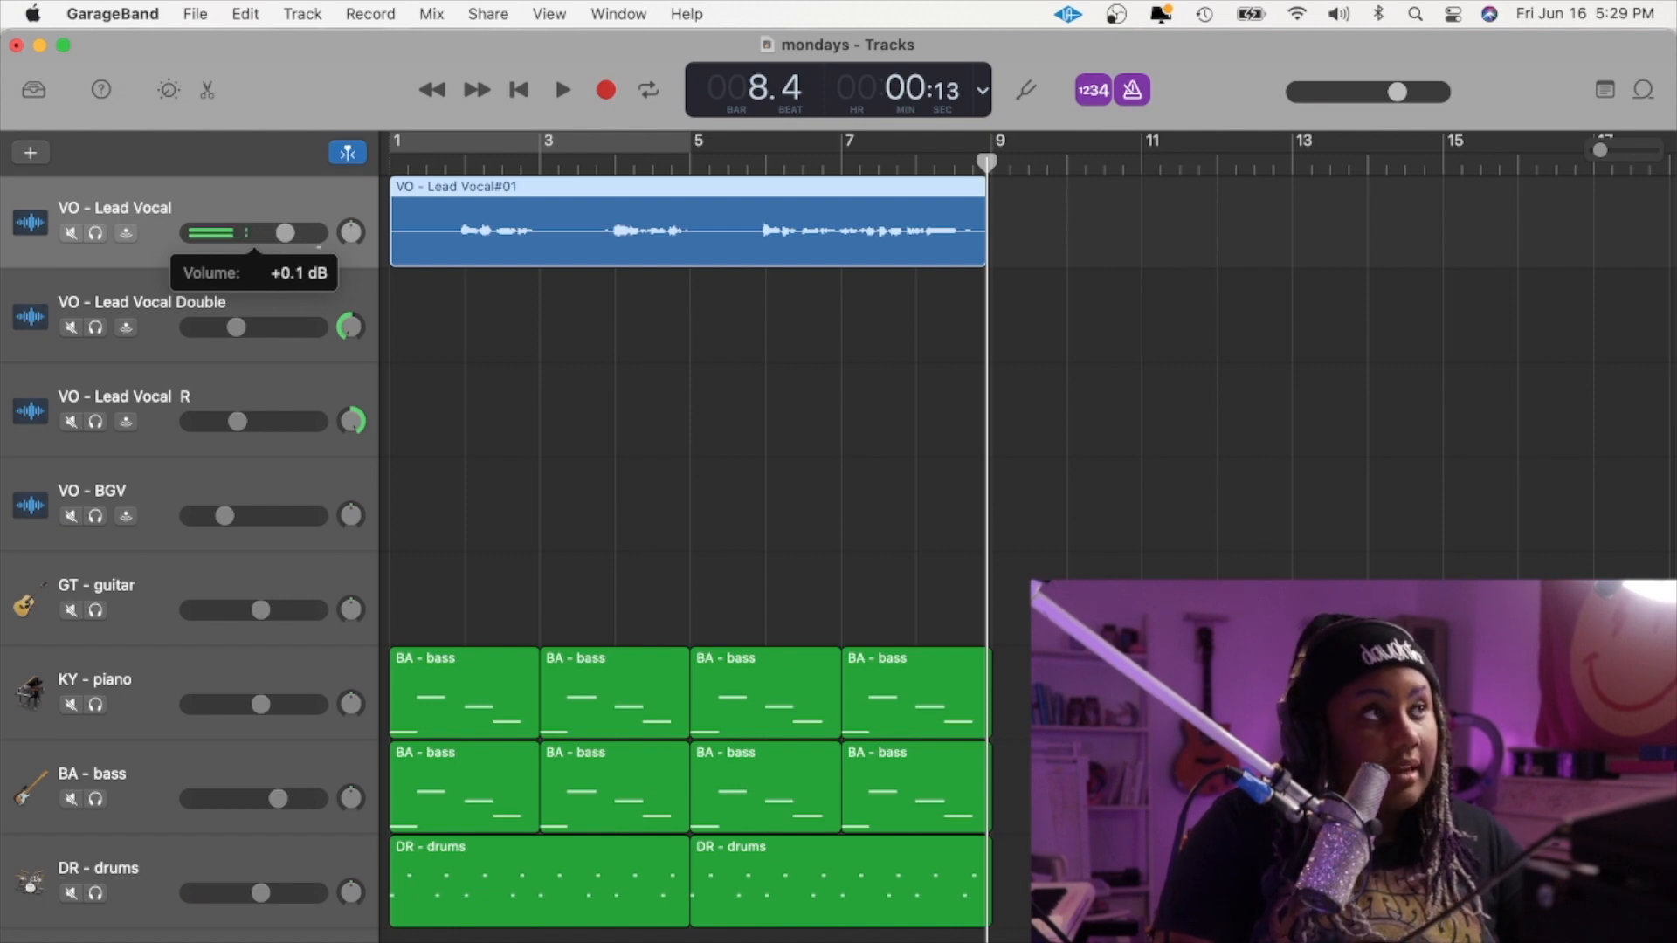
# - Move the lead vocal region to the VO - Lead Vocal Double track and back, returning the playhead to bar 1
pyautogui.moveTo(446, 258); pyautogui.dragTo(443, 303)
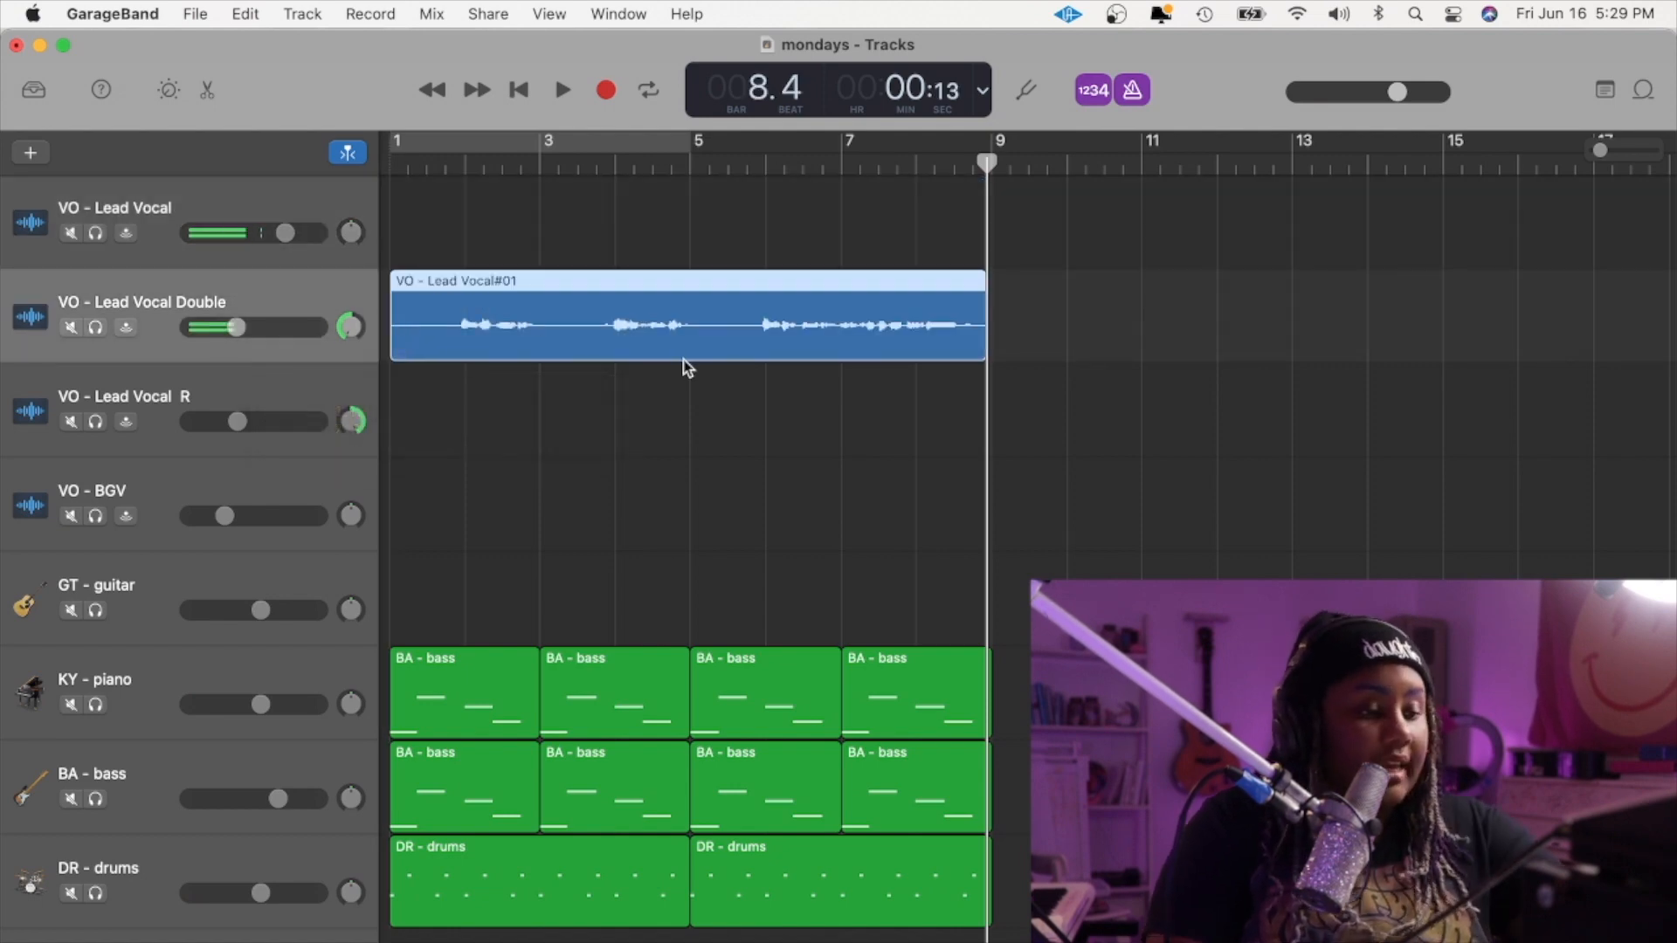
pyautogui.press('Return')
pyautogui.click(227, 182)
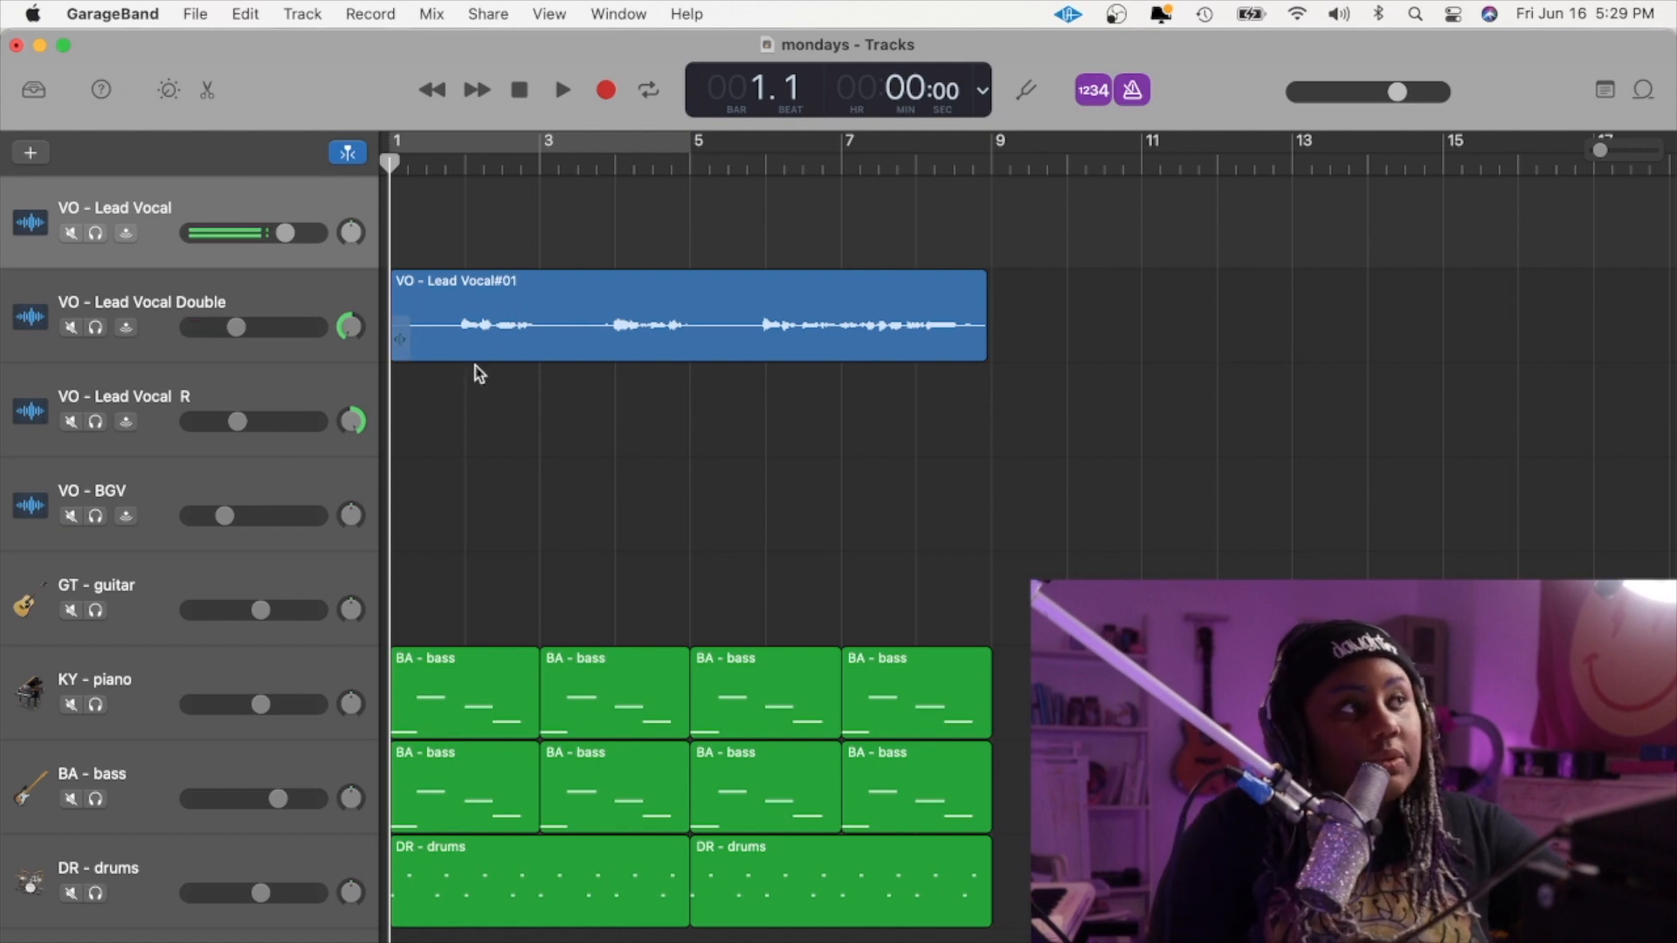
pyautogui.moveTo(483, 332); pyautogui.dragTo(486, 238)
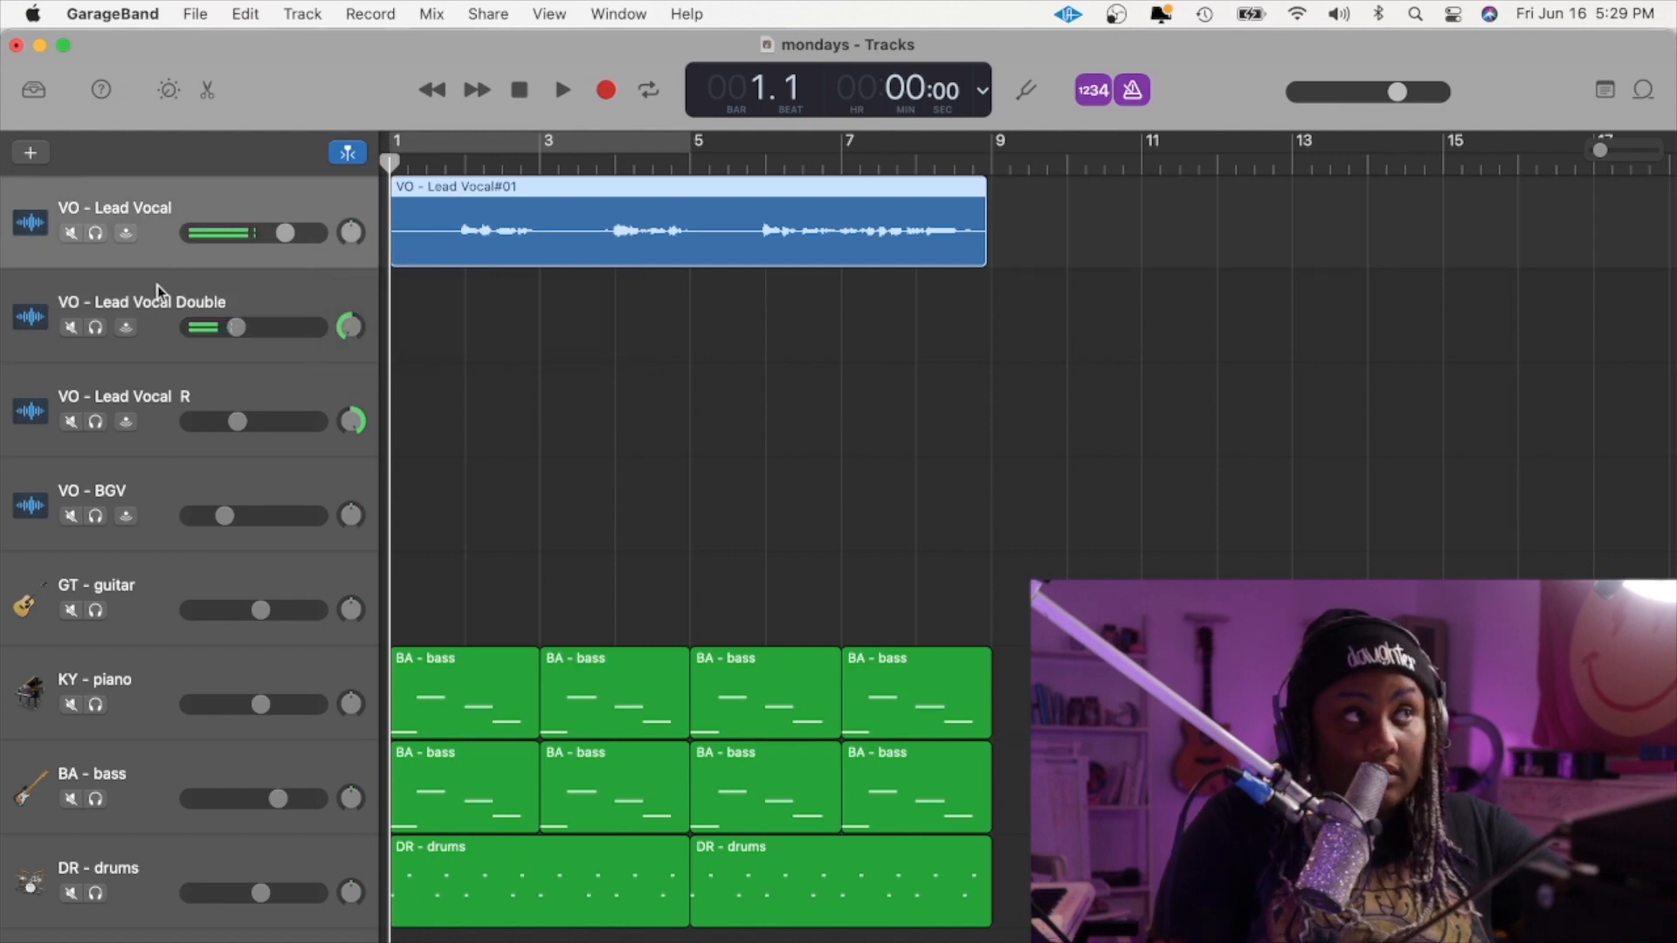
# - Record a doubled vocal on the VO - Lead Vocal Double track from bar 1 to bar 5
pyautogui.click(175, 308)
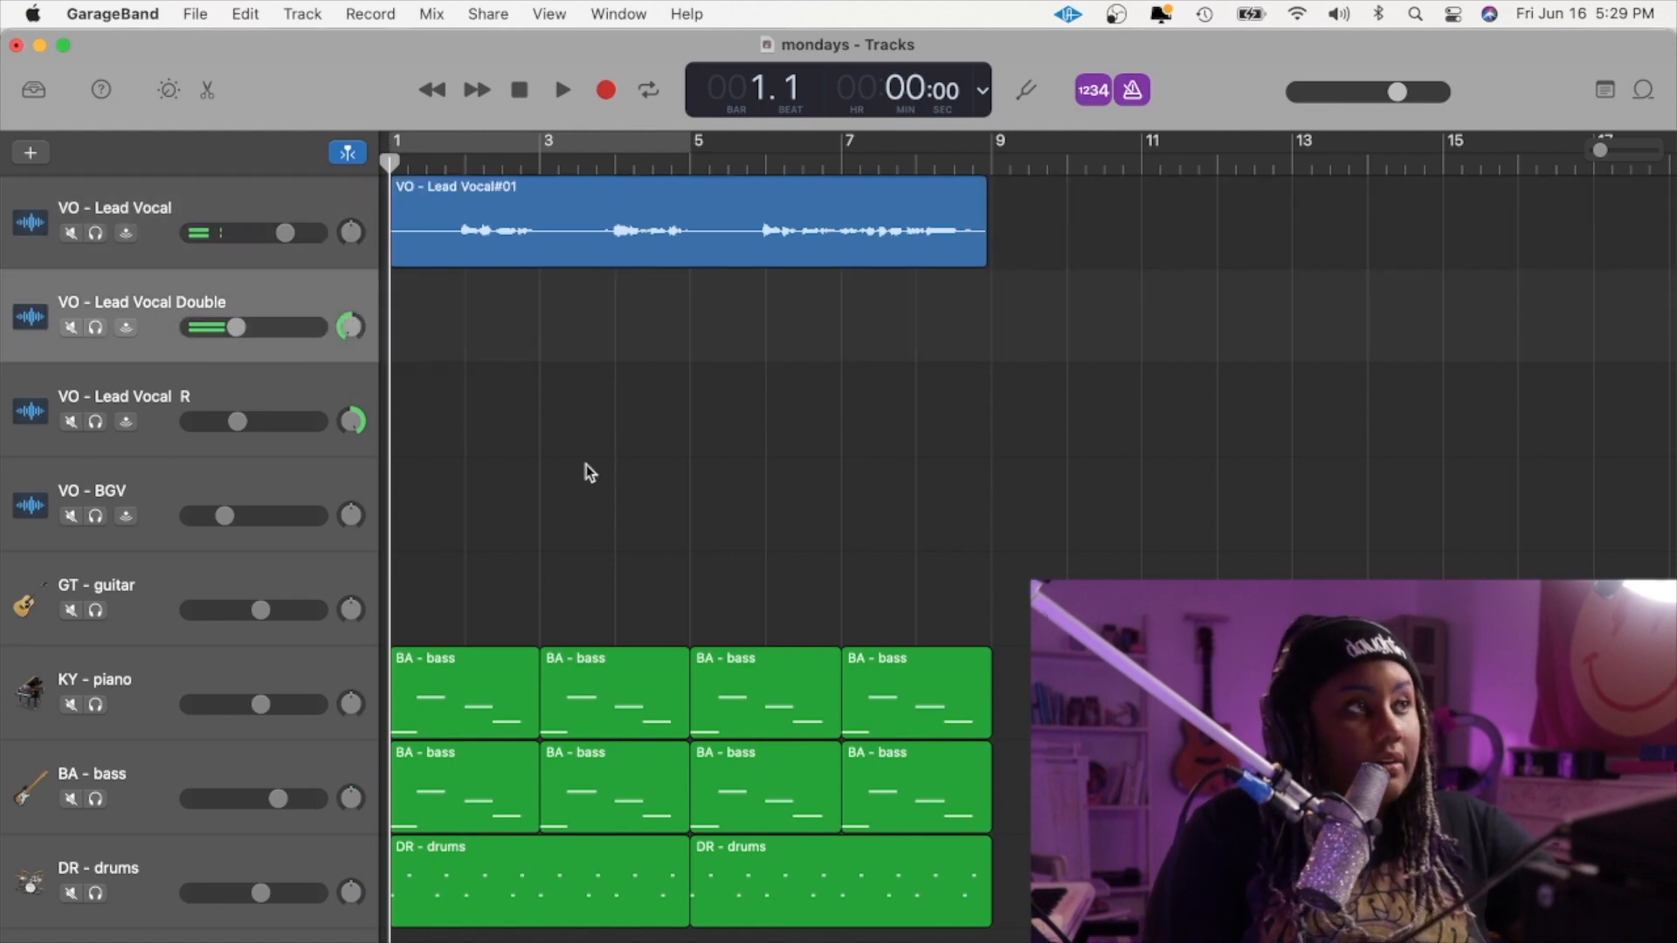
pyautogui.press('r')
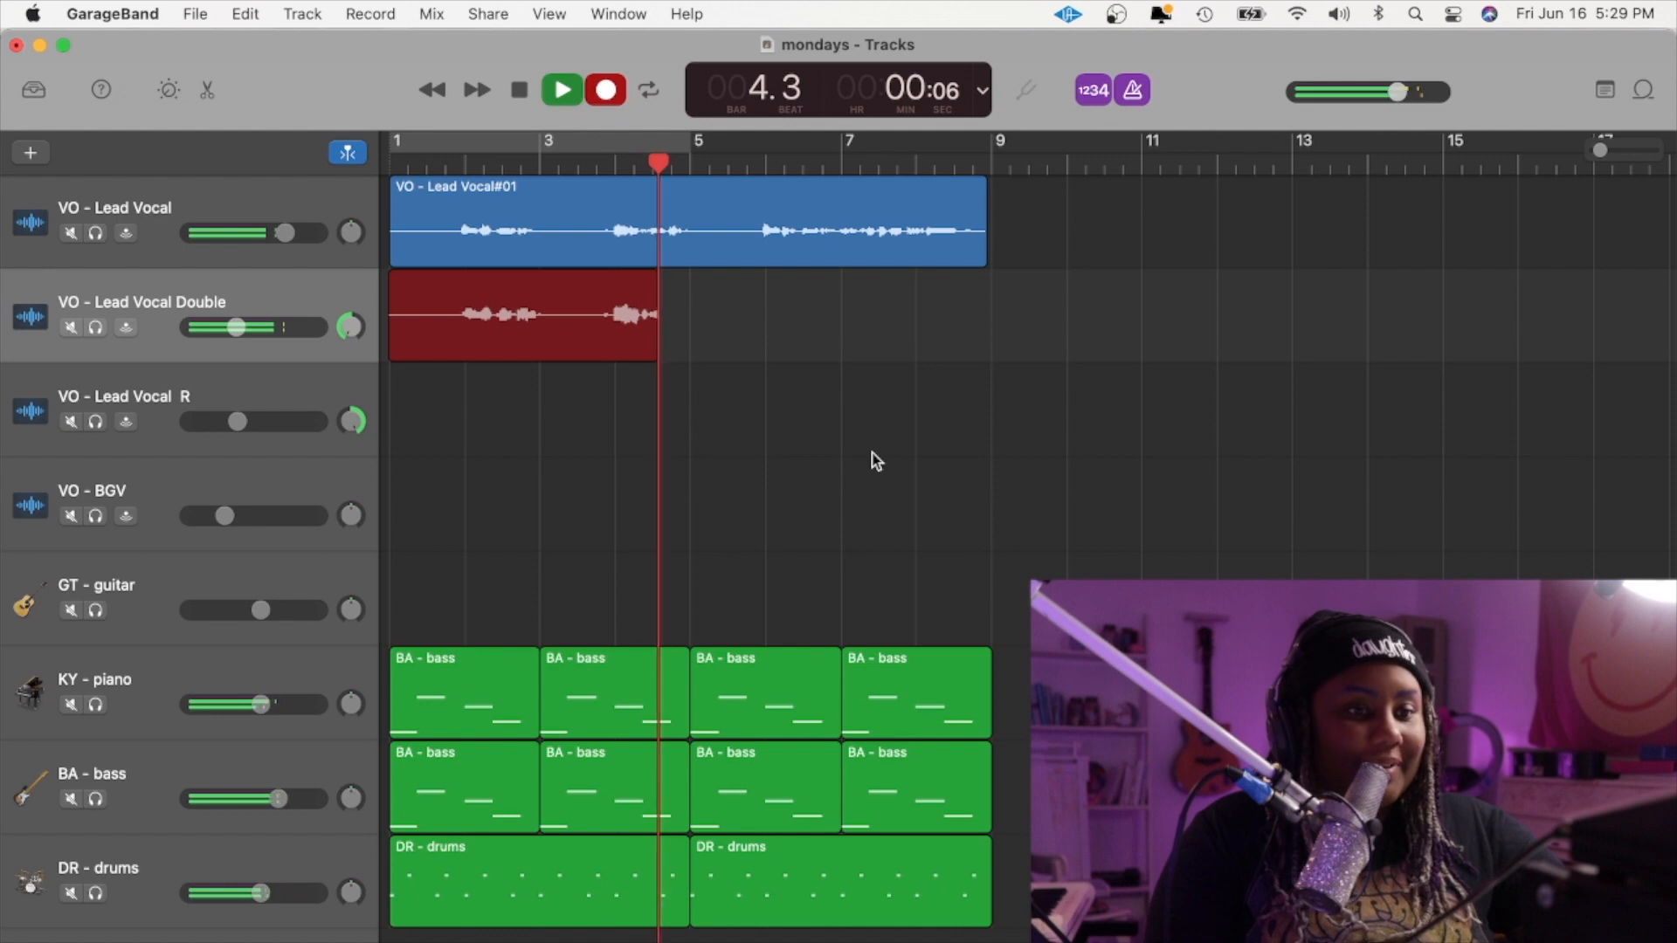
pyautogui.press('space')
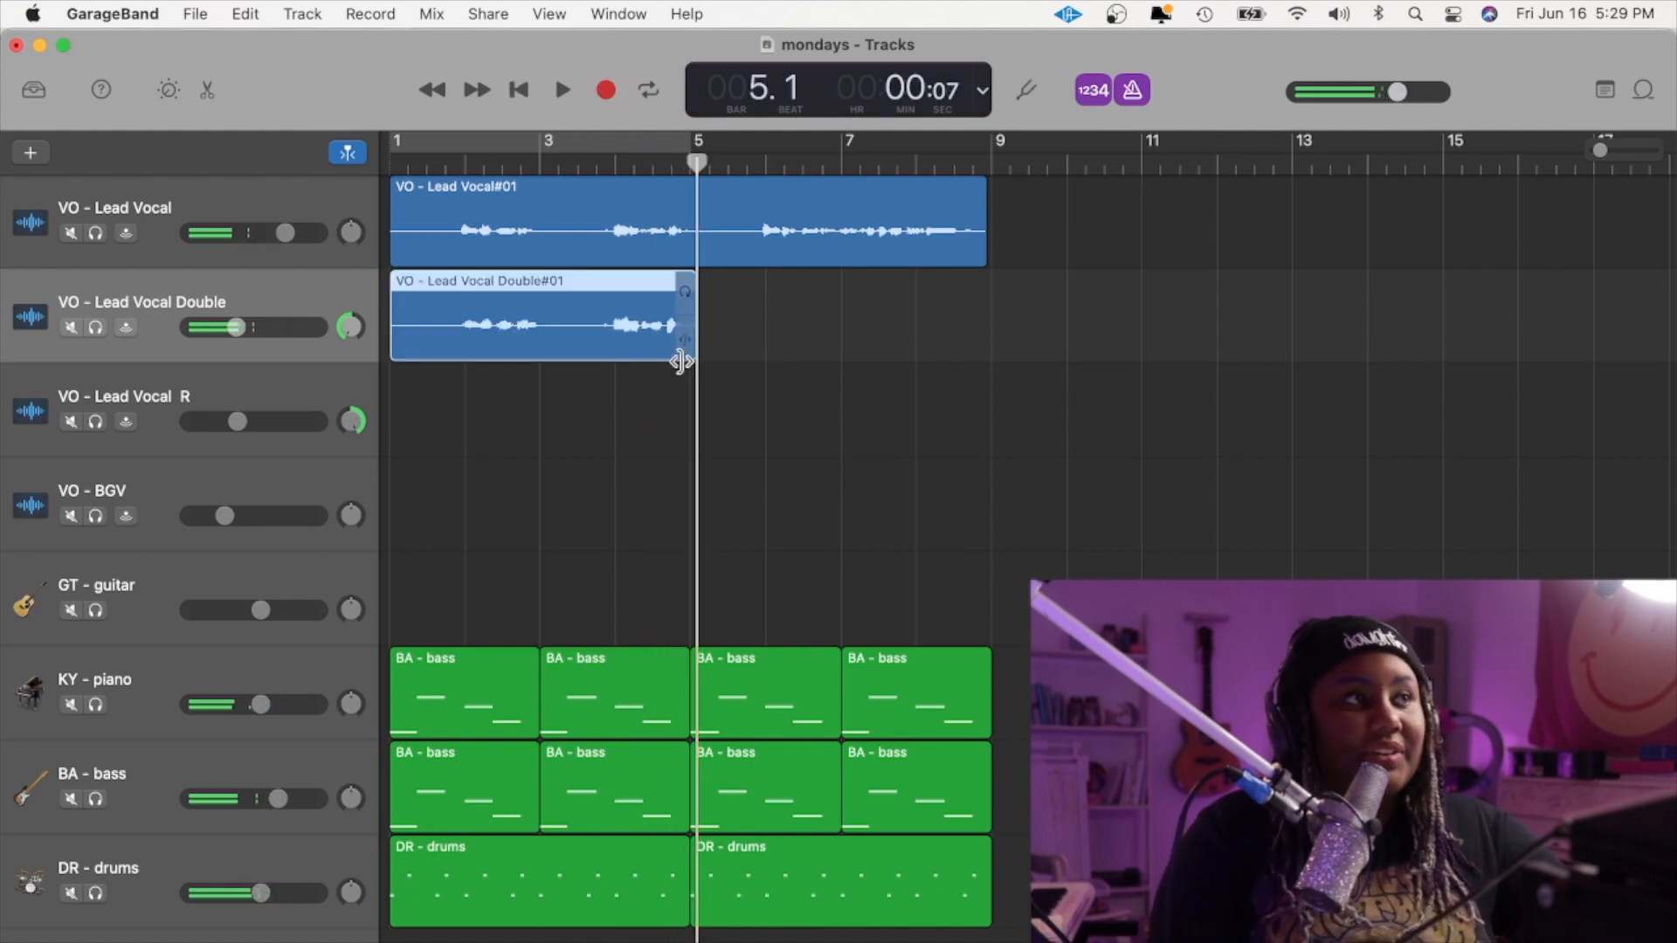
# - Re-record the doubled vocal's second phrase from bar 4, trimming the first region to beat 3.3 and extending the new one back to meet it
pyautogui.moveTo(694, 349); pyautogui.dragTo(576, 348)
pyautogui.moveTo(612, 164); pyautogui.dragTo(615, 164)
pyautogui.press('r')
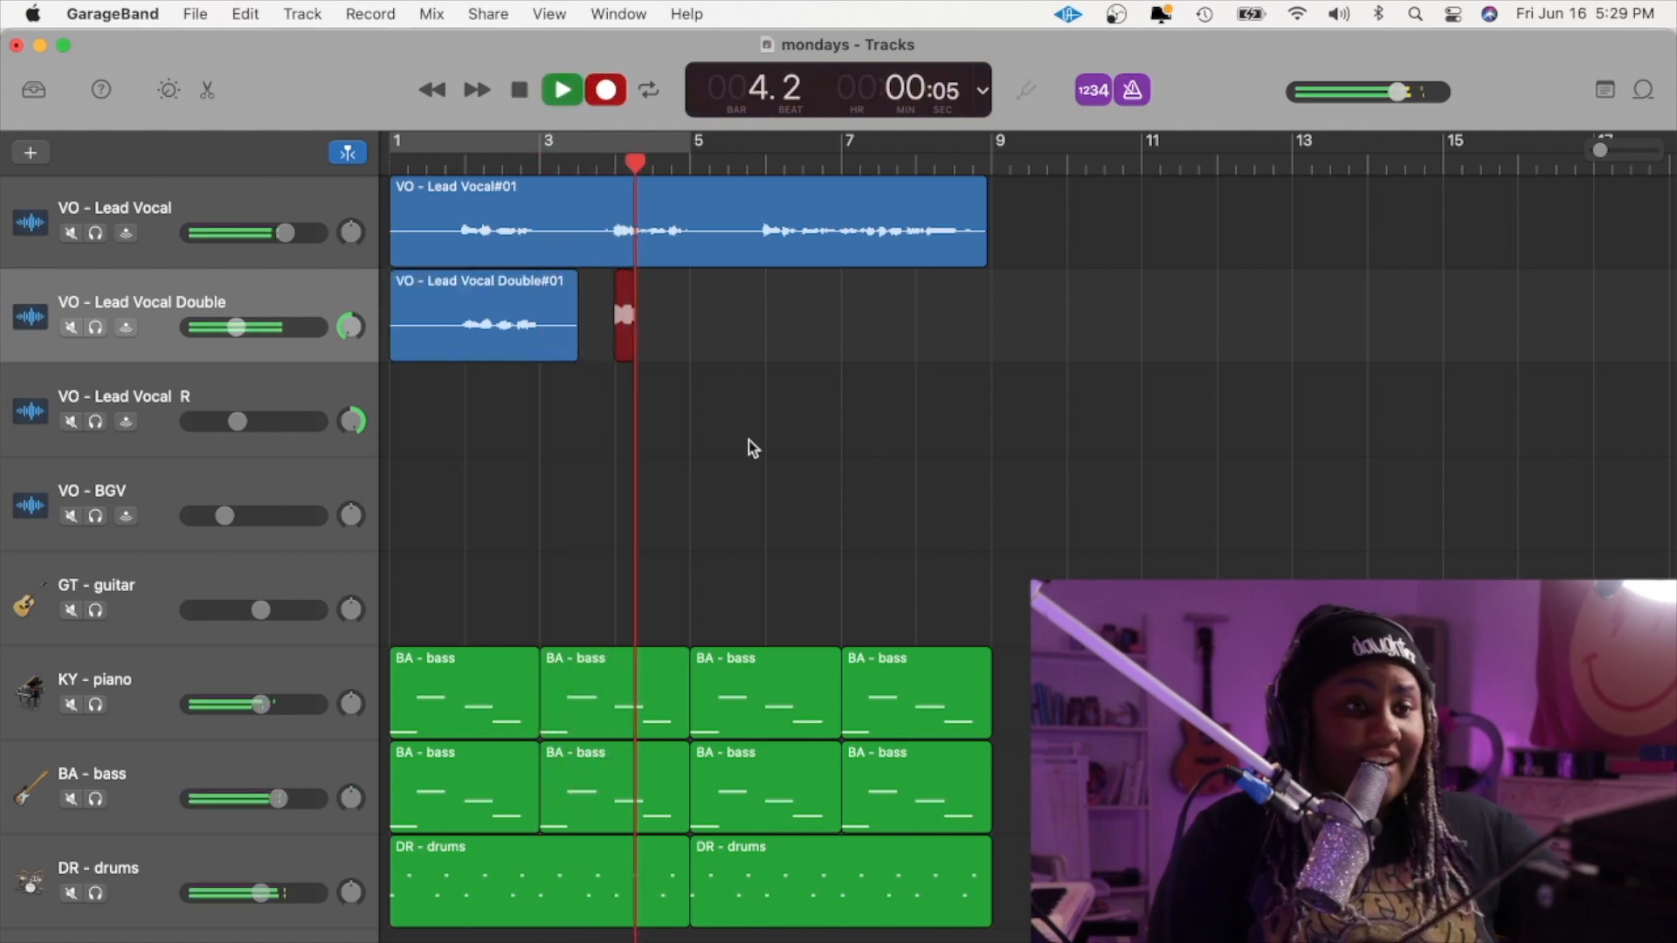
pyautogui.press('space')
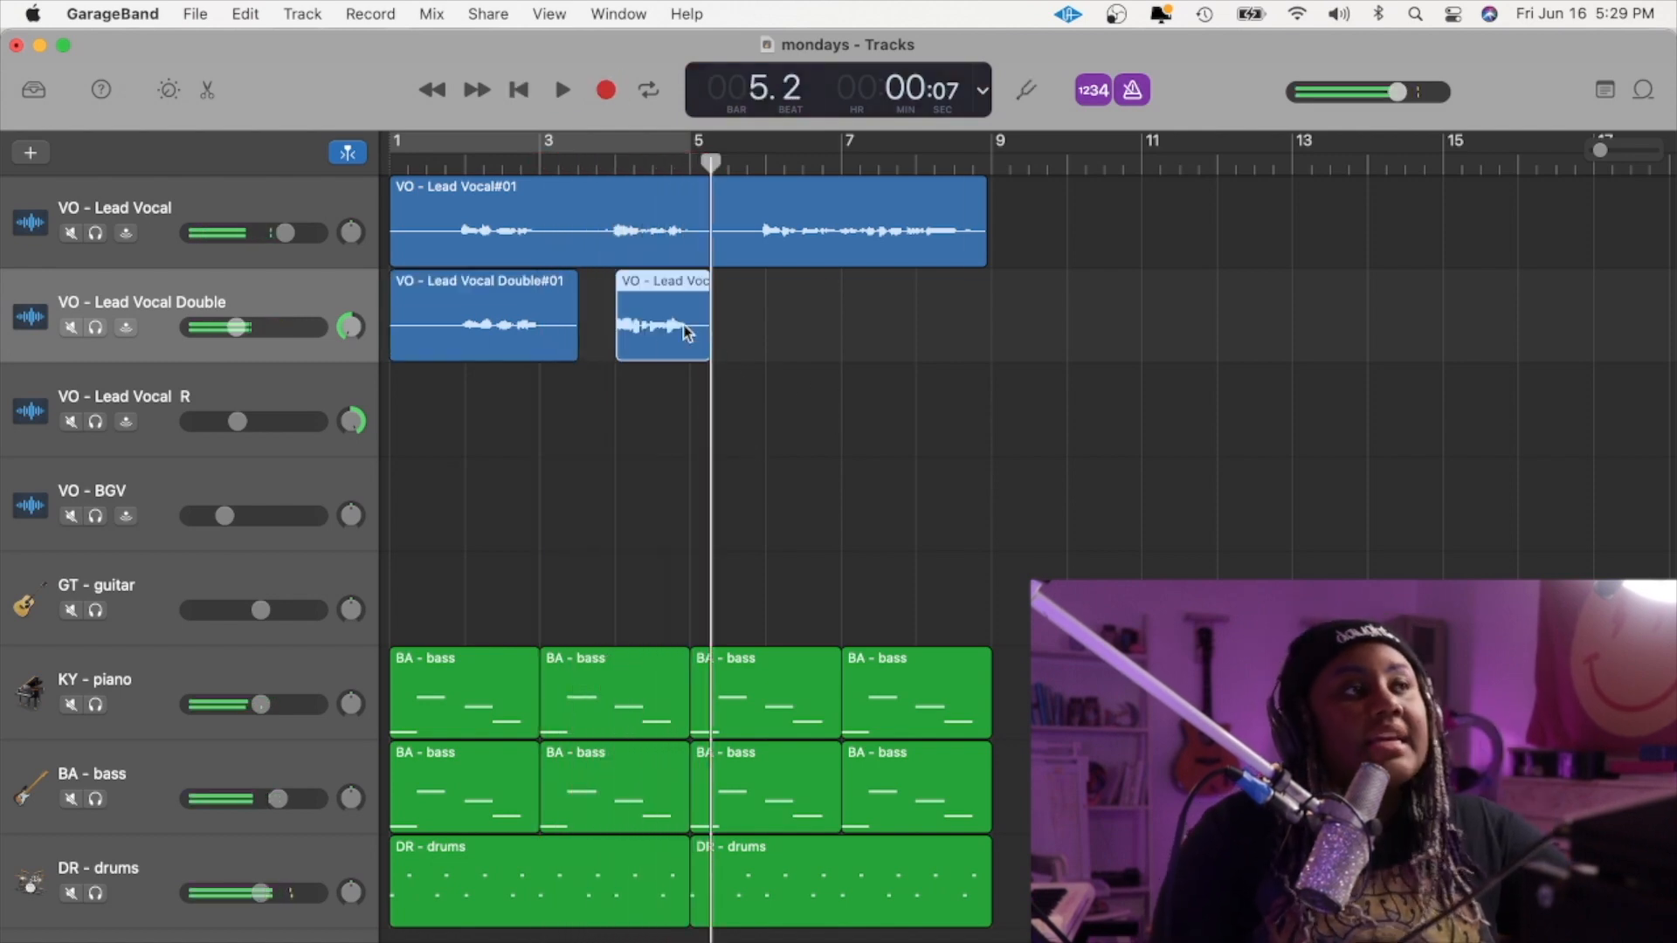
pyautogui.moveTo(616, 348); pyautogui.dragTo(591, 349)
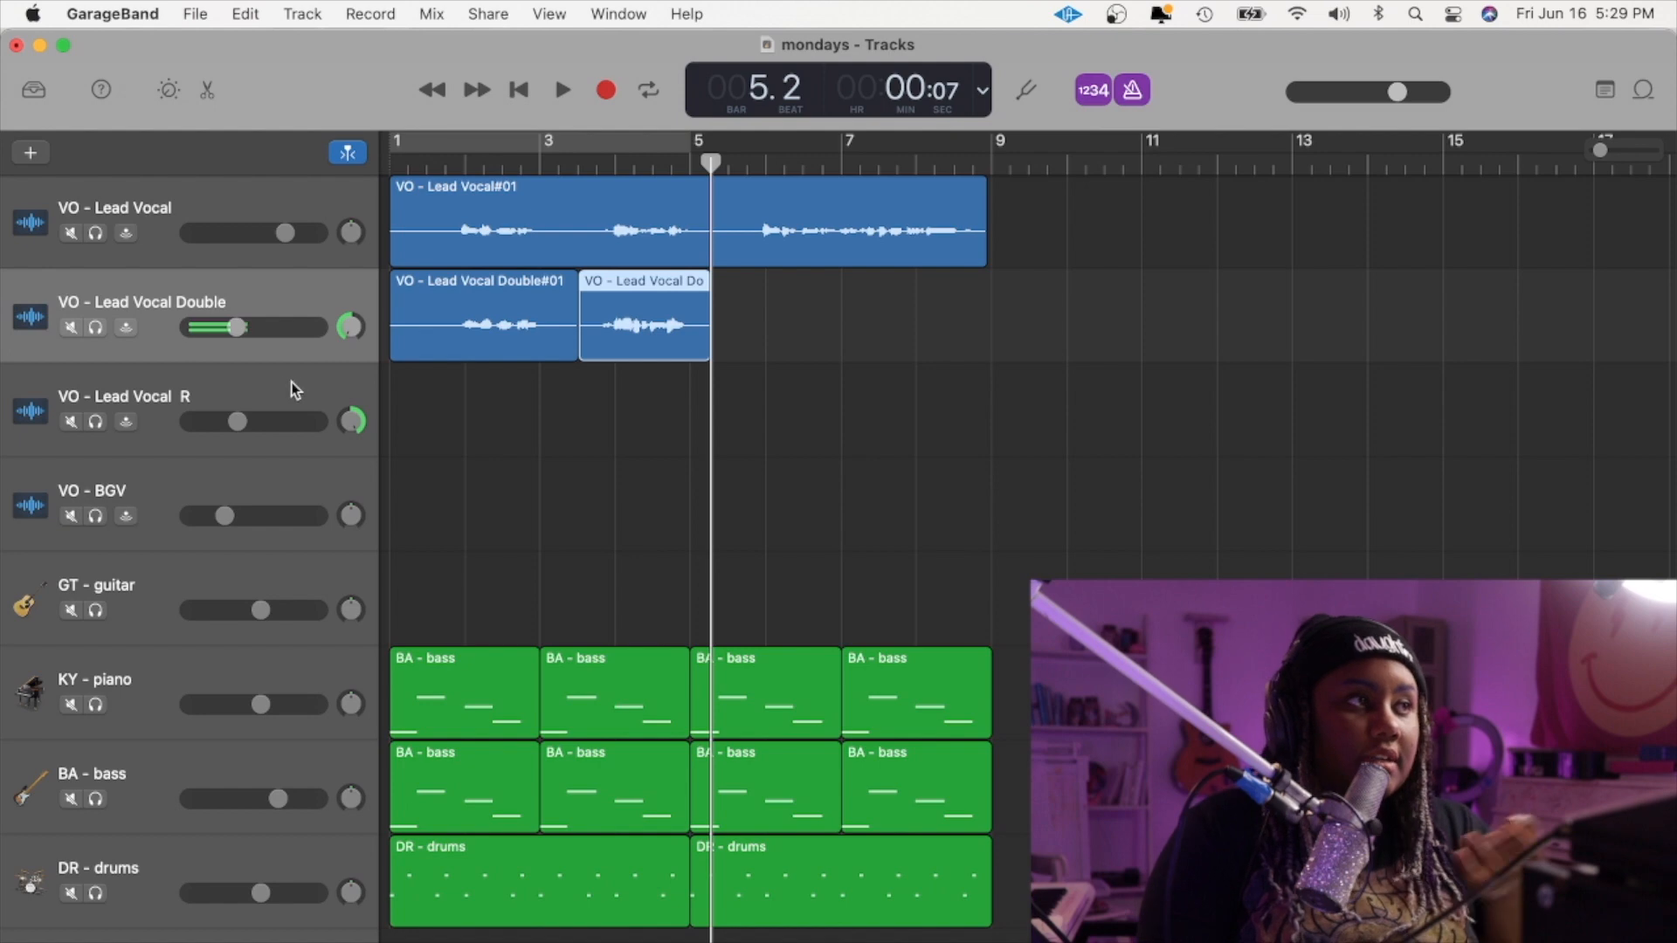
# - Record another vocal double on the VO - Lead Vocal R track from bar 1 to just past bar 5
pyautogui.click(218, 391)
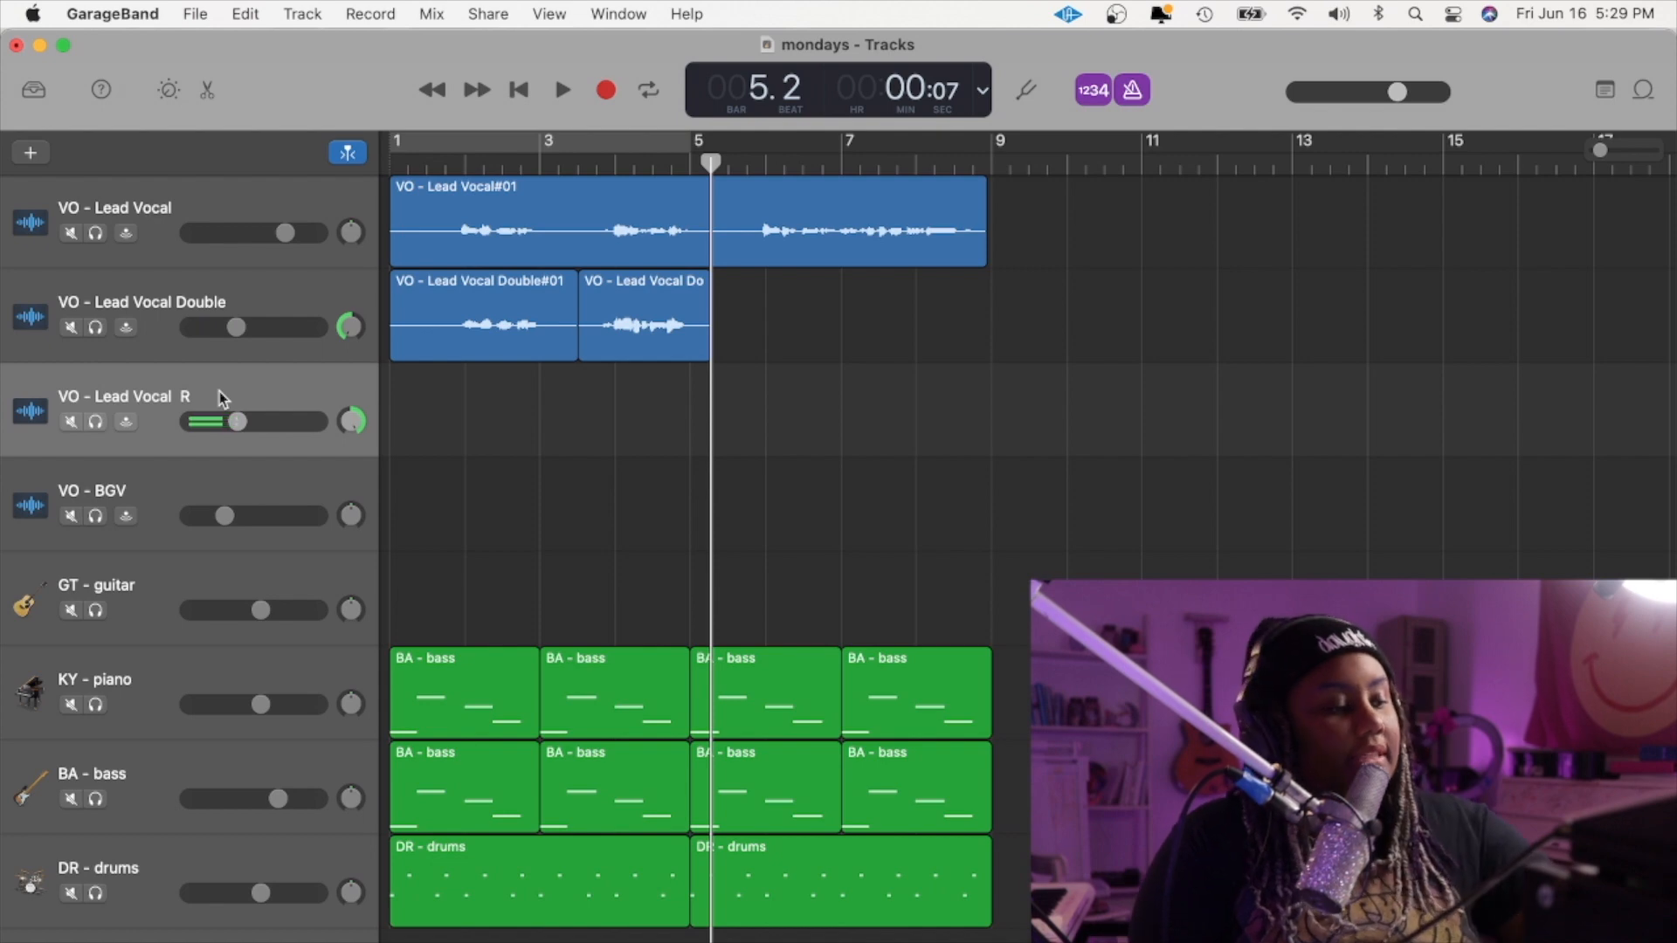
pyautogui.press('space')
pyautogui.press('Return')
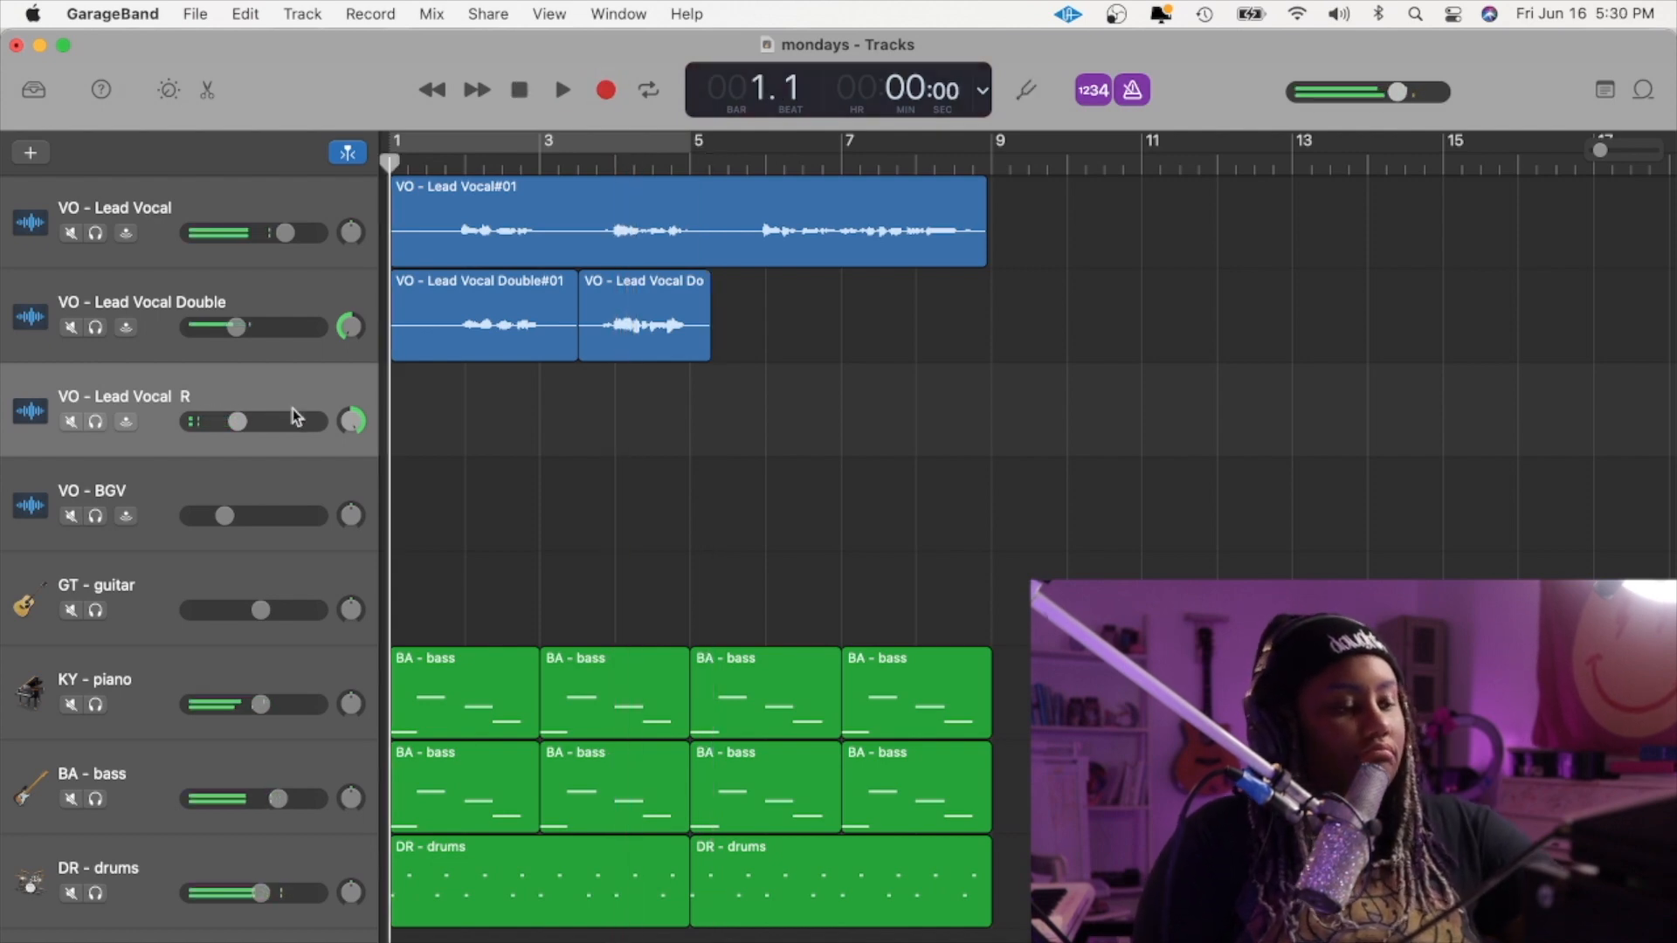
pyautogui.press('r')
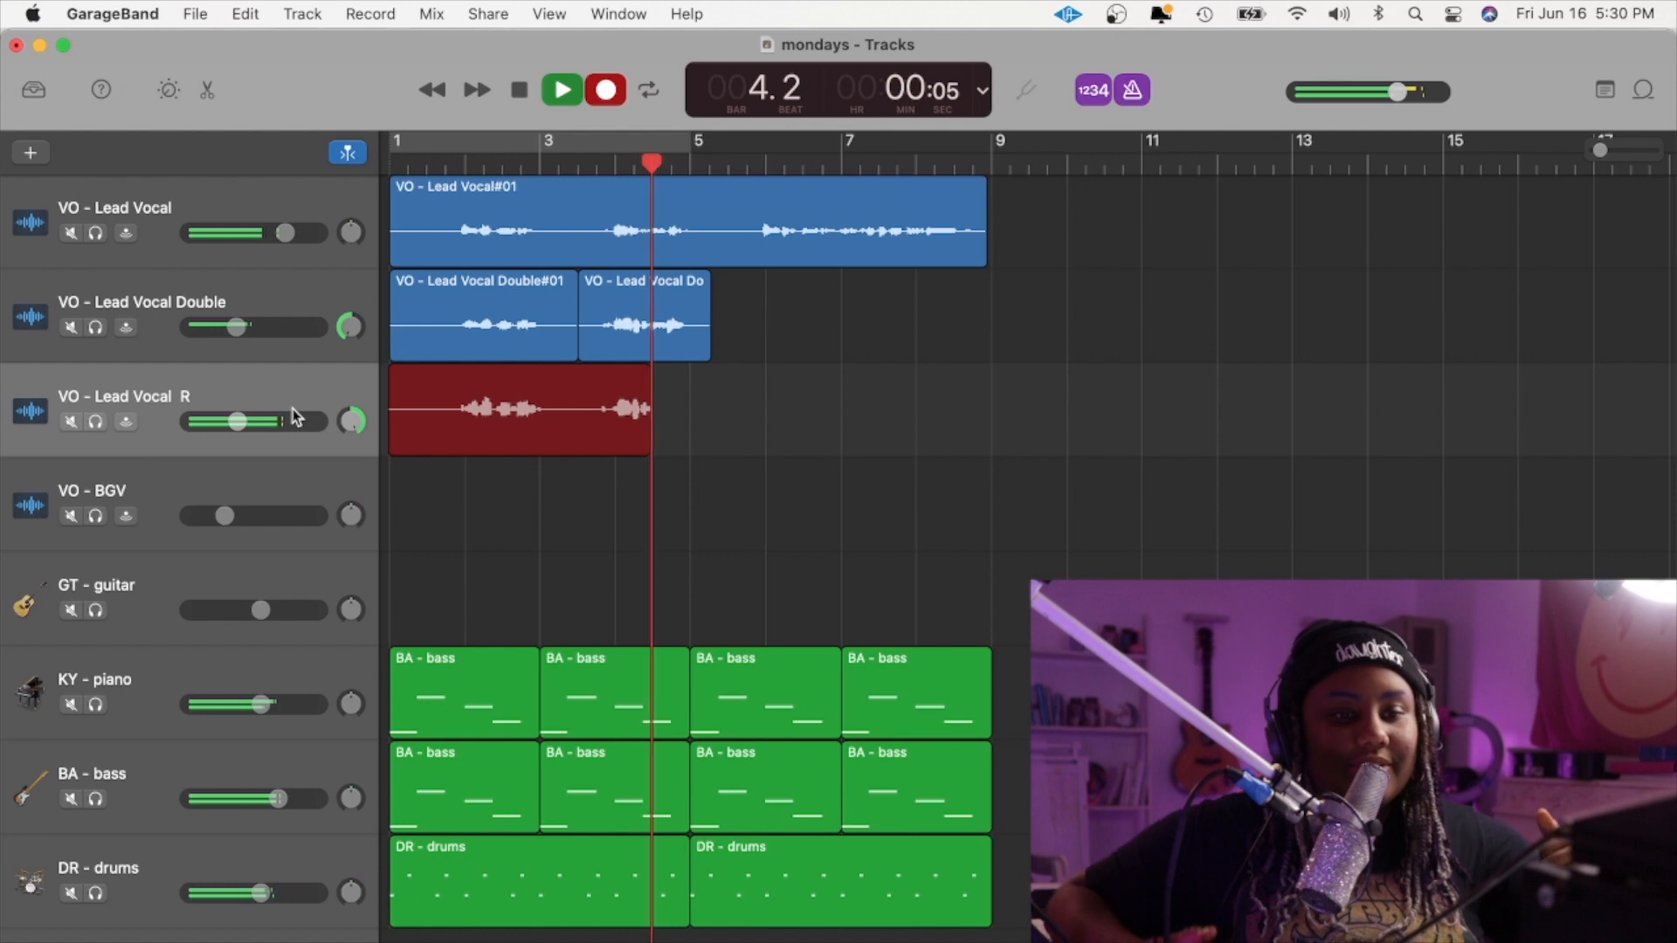
pyautogui.press('space')
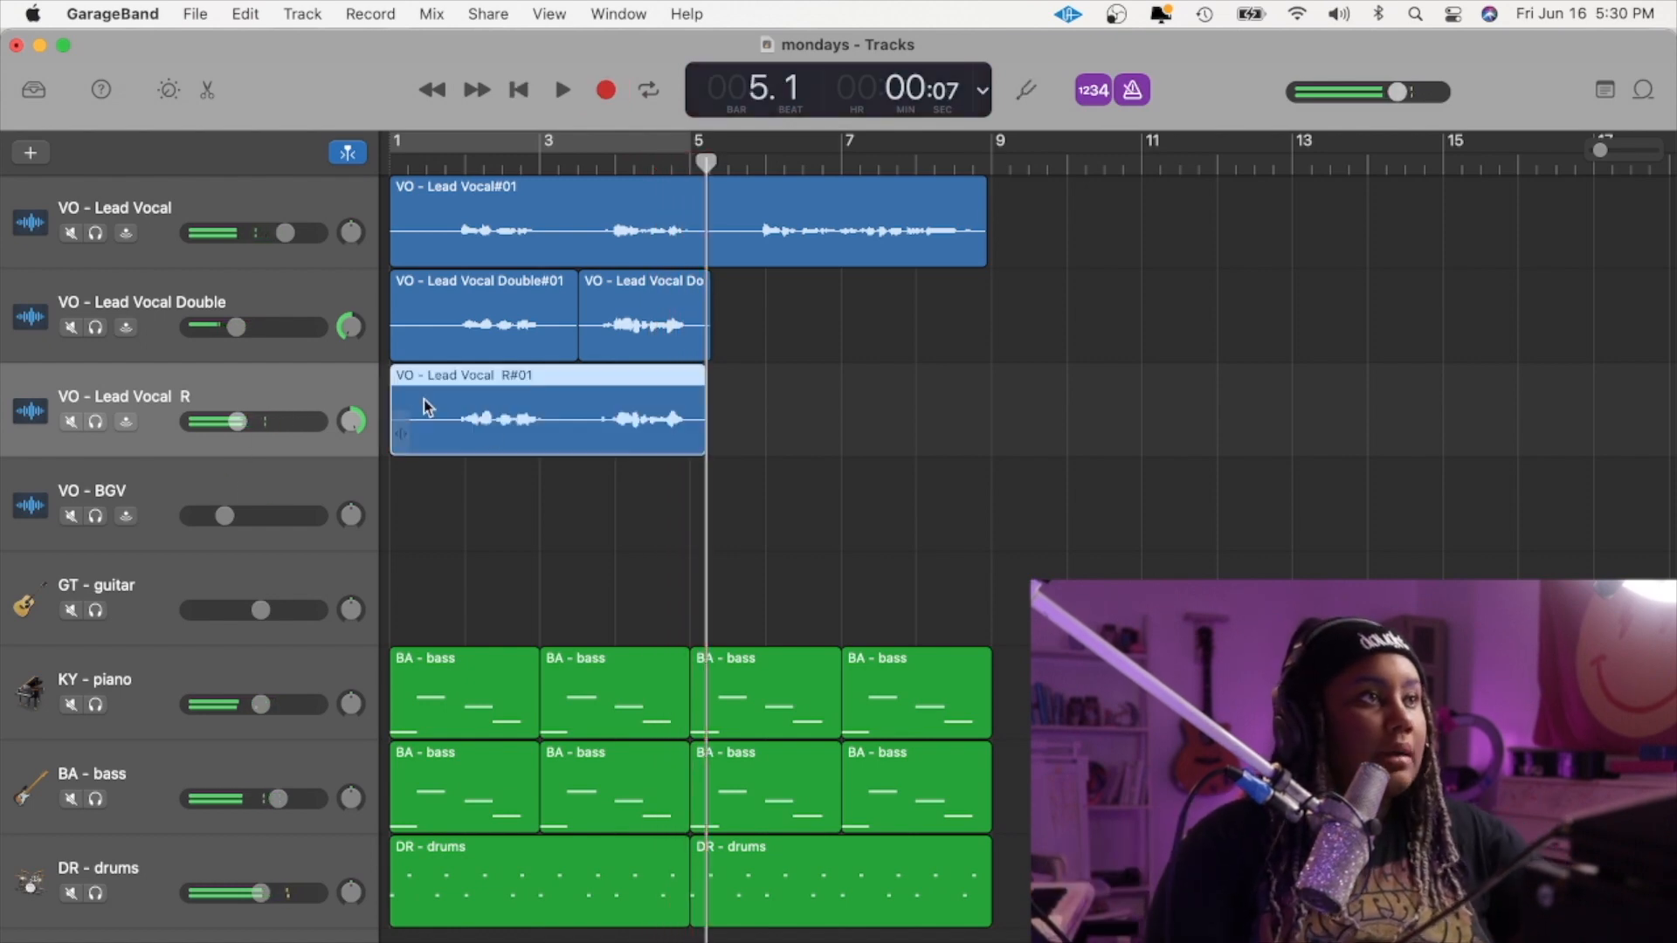
# - Record a background vocal on the VO - BGV track from bar 1 to just past bar 9
pyautogui.click(182, 484)
pyautogui.press('Return')
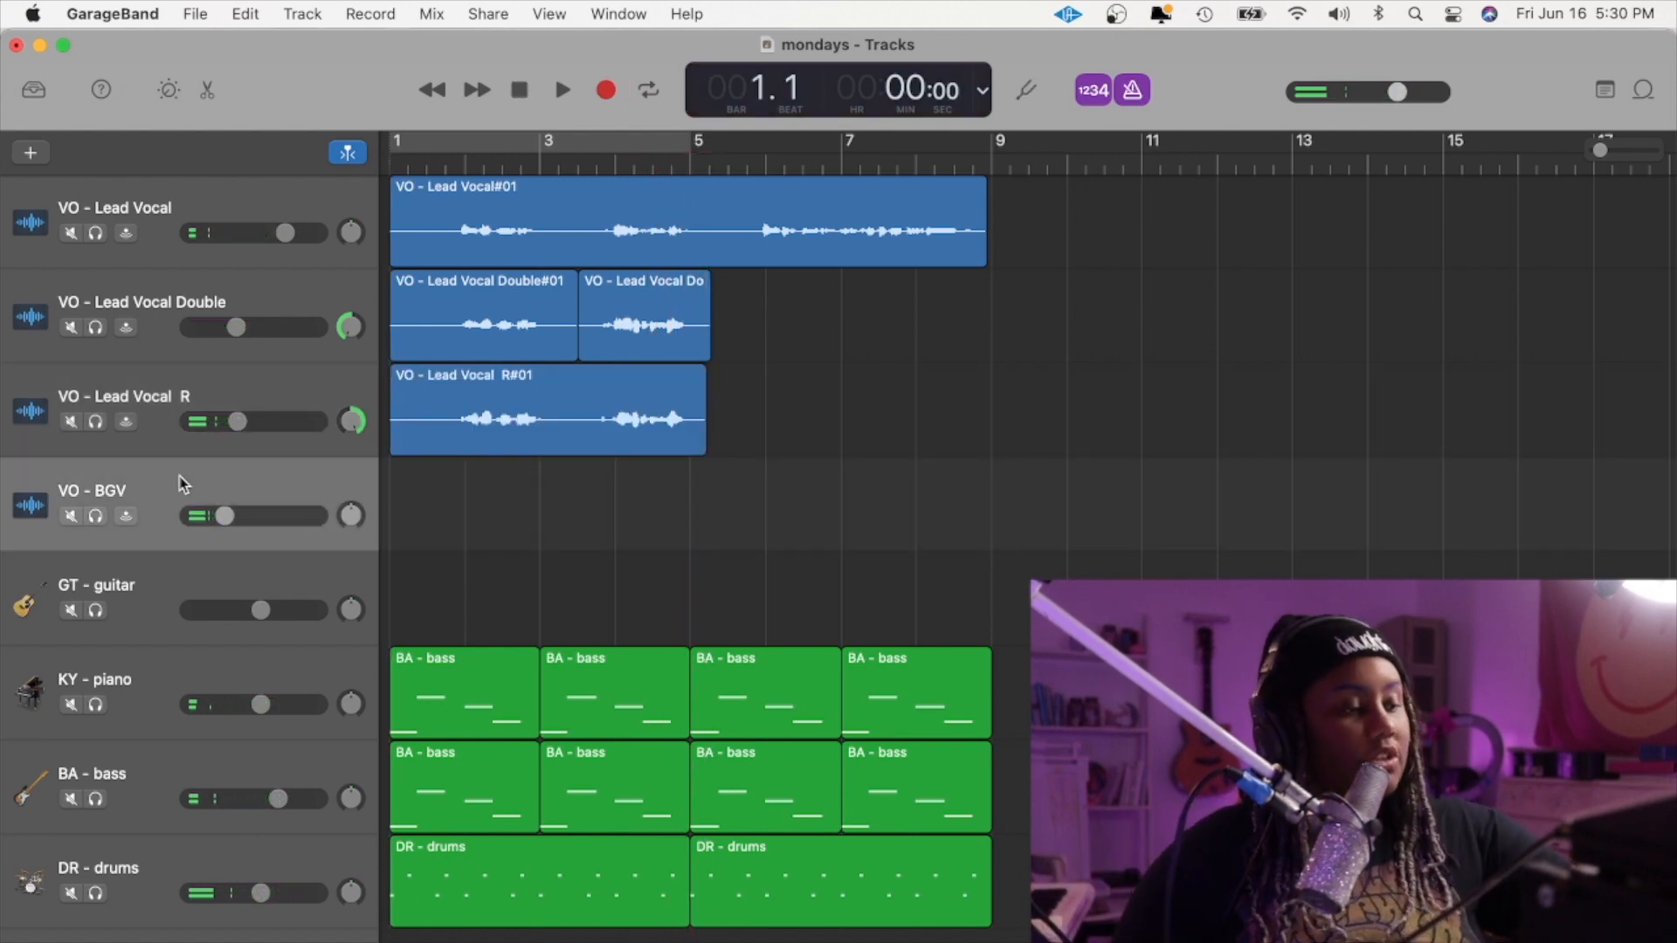
pyautogui.press('r')
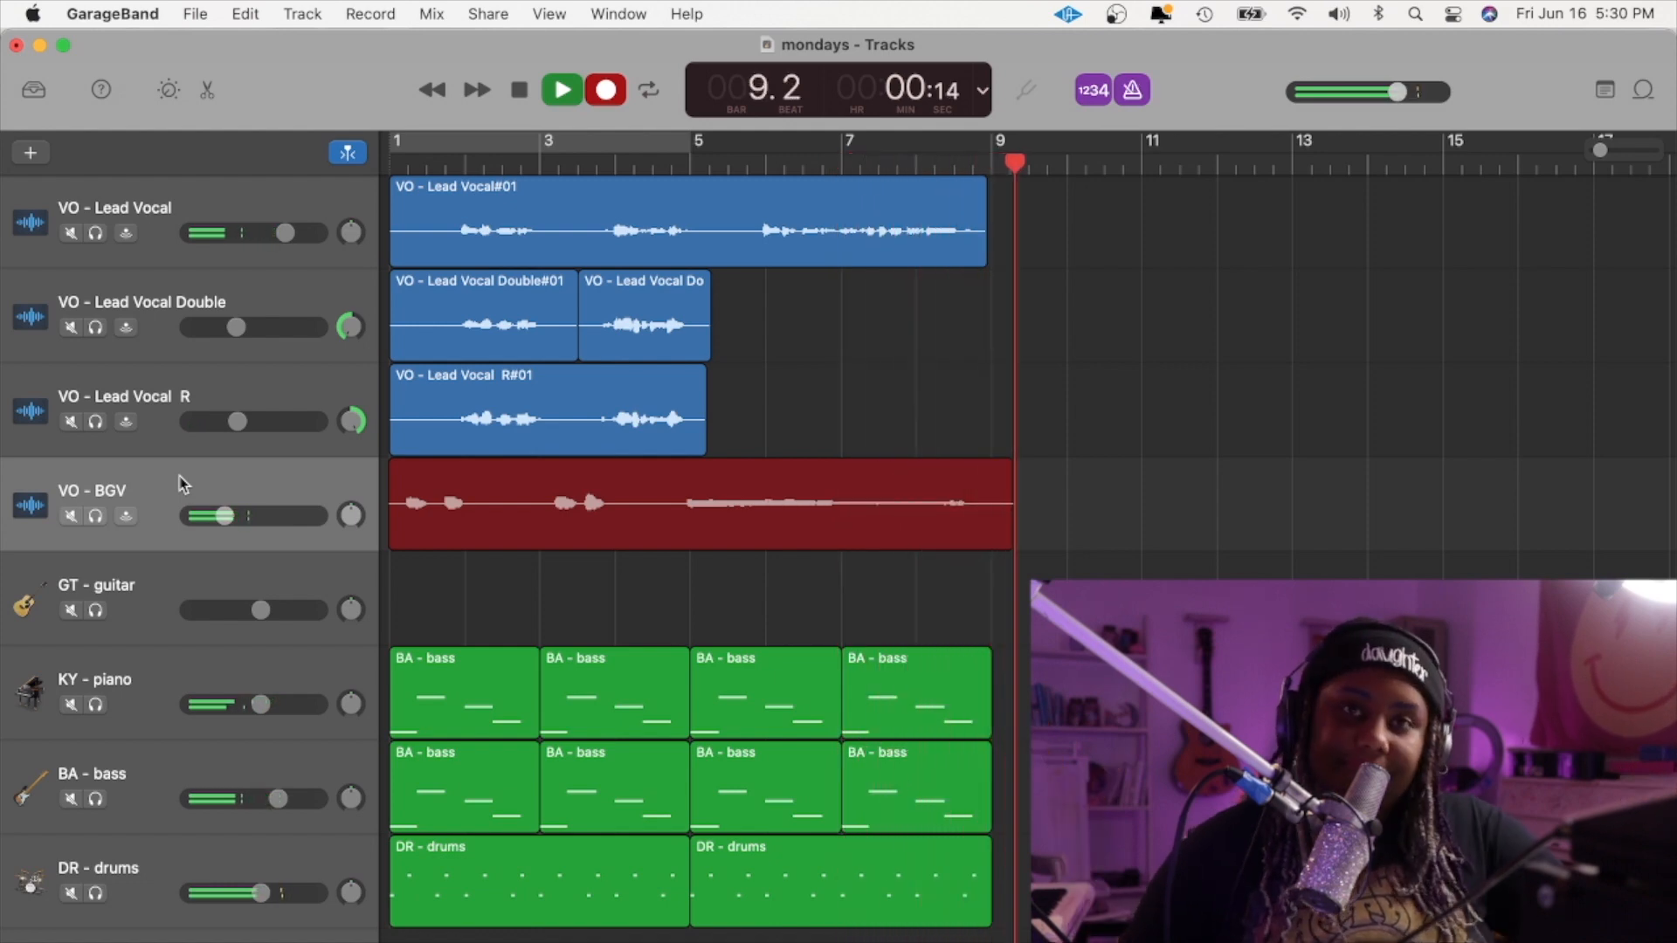
pyautogui.press('space')
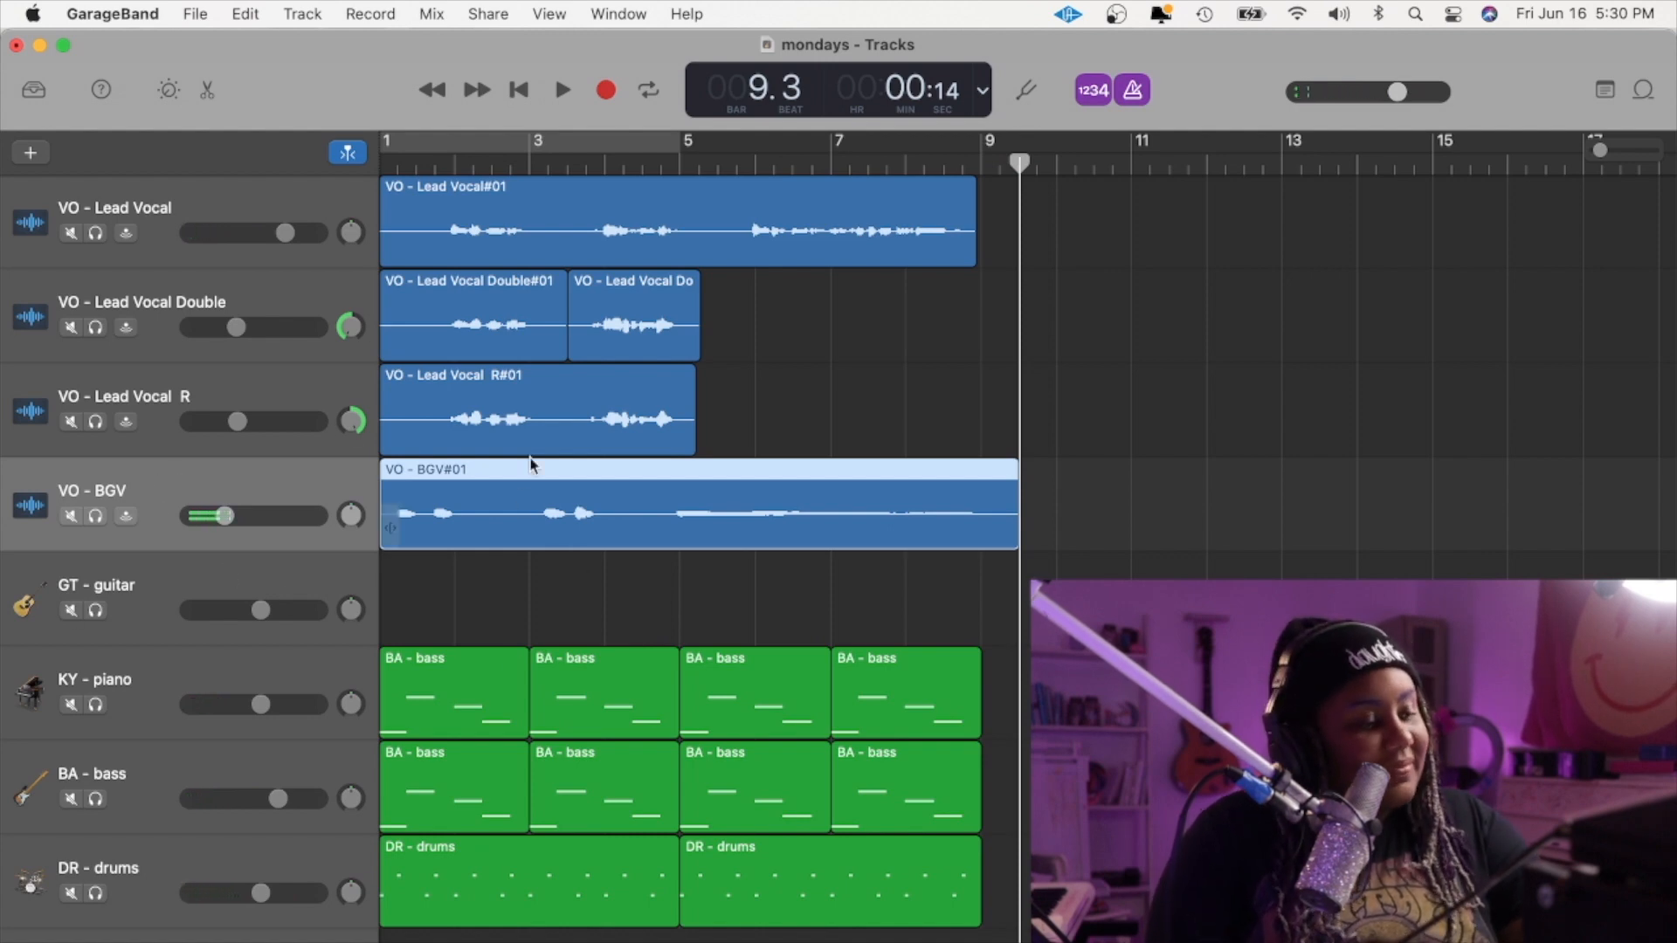
# - Add a second VO - BGV track with the same settings and return the playhead to bar 1
pyautogui.press('super+d')
pyautogui.press('Return')
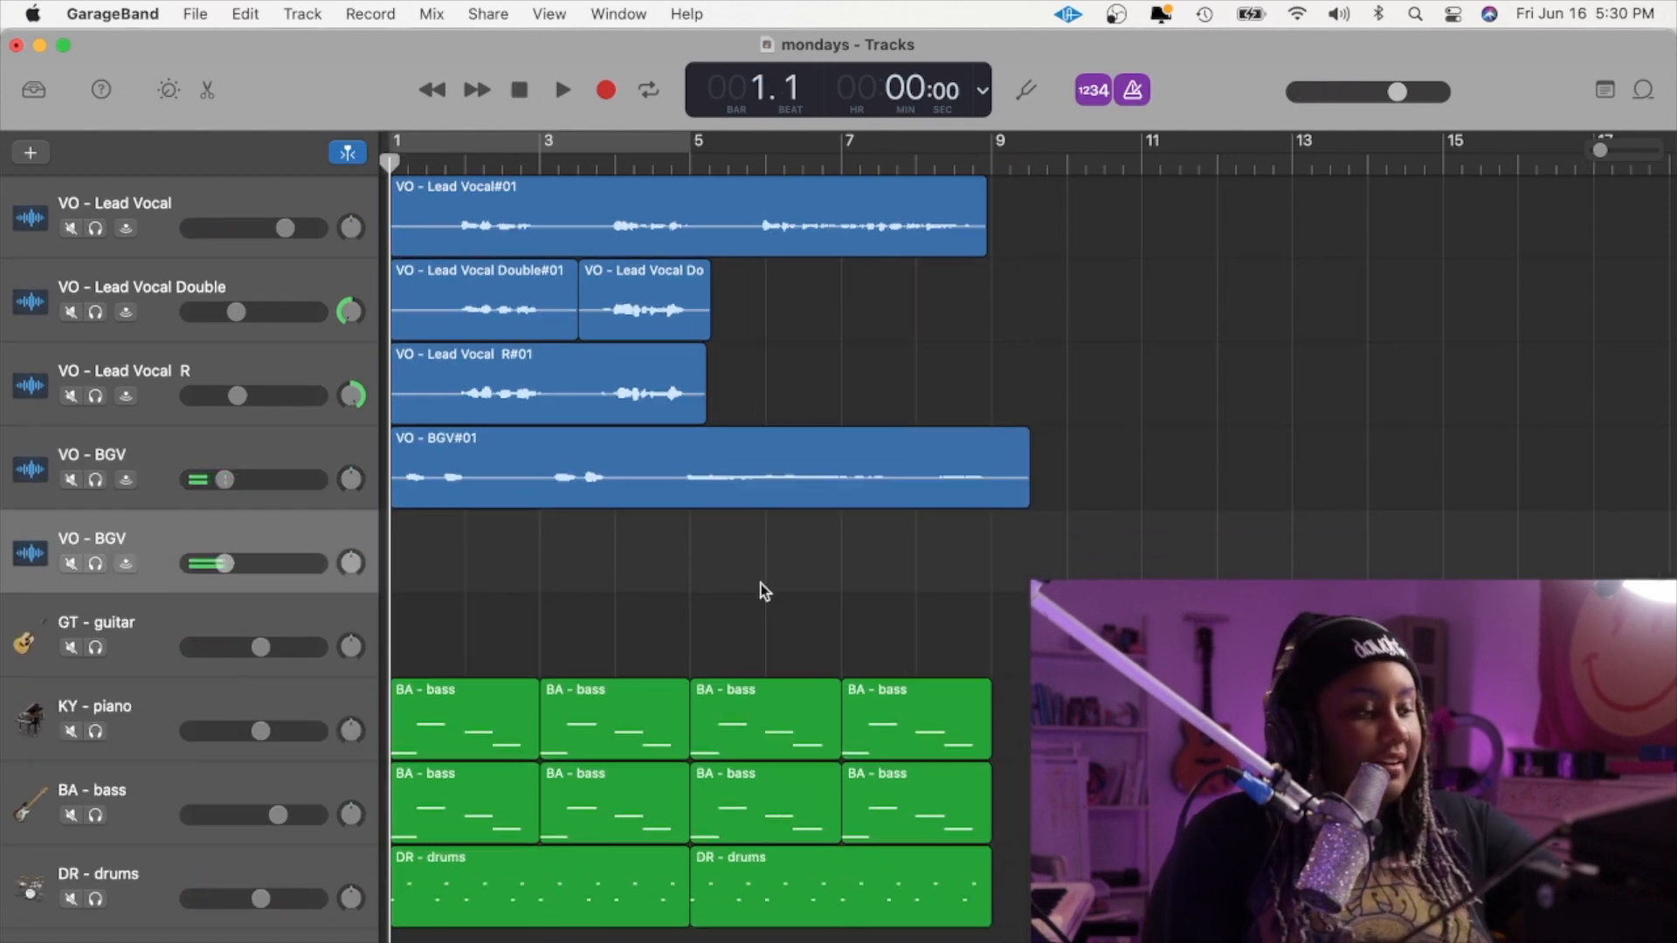
pyautogui.press('space')
pyautogui.press('space')
pyautogui.press('Return')
# - Record a second background vocal on the new VO - BGV track from bar 1 and trim the region's end to beat 4.3
pyautogui.press('r')
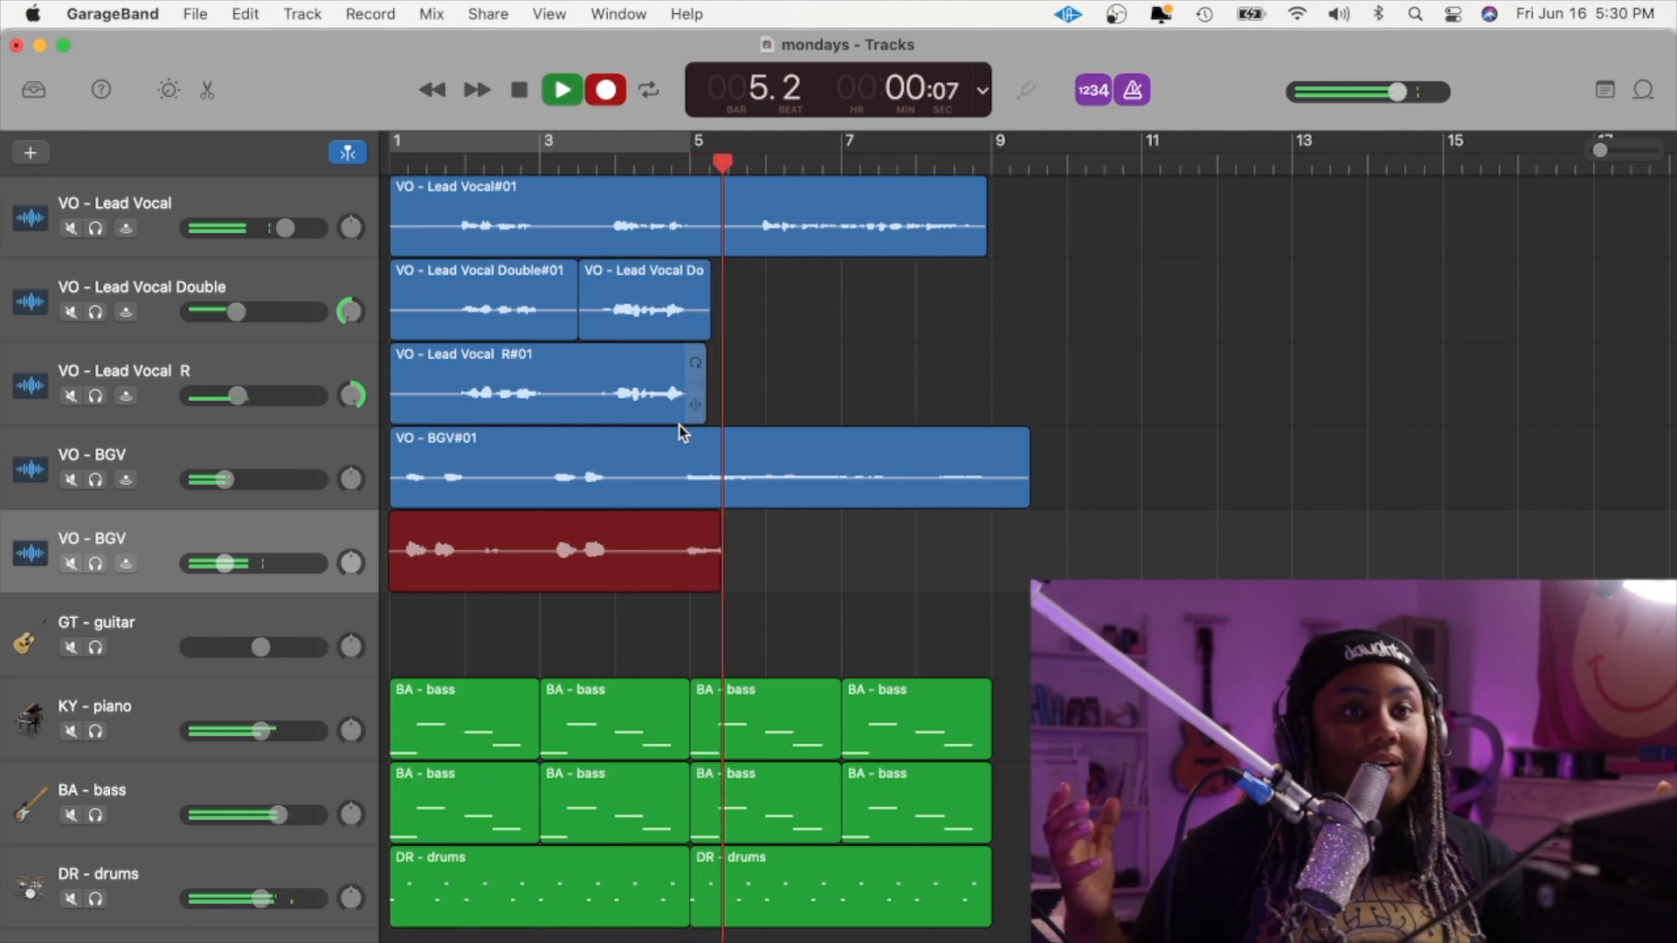
pyautogui.press('space')
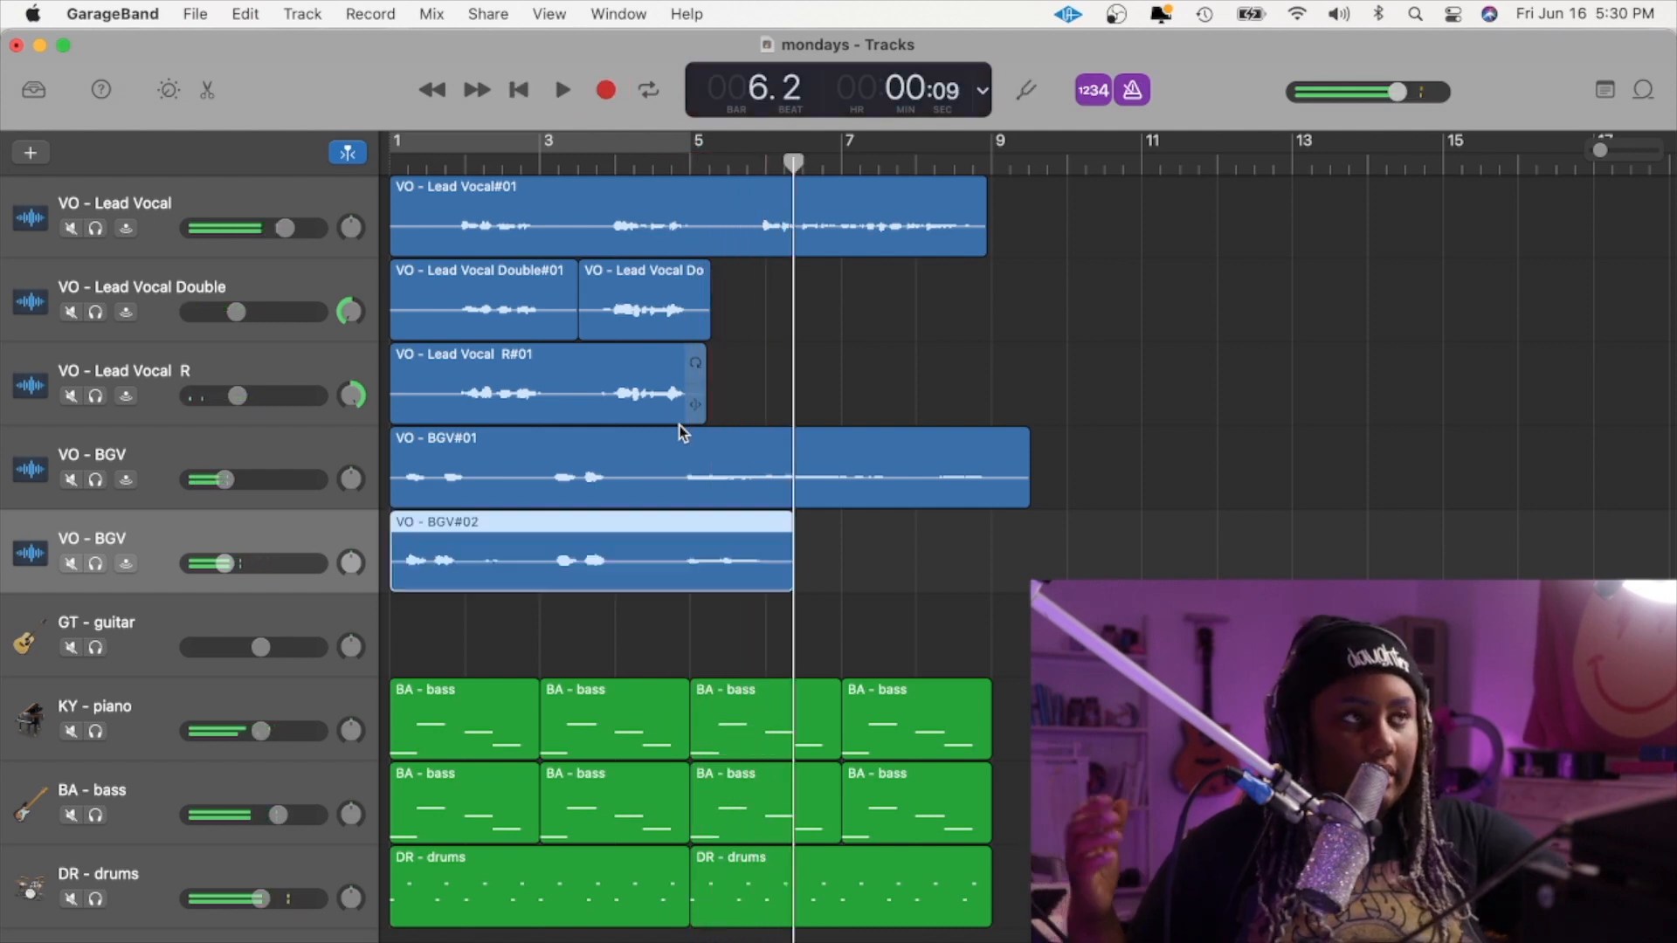
pyautogui.moveTo(674, 583)
pyautogui.mouseDown()
pyautogui.moveTo(629, 580)
pyautogui.moveTo(653, 580)
pyautogui.mouseUp()
# - Listen to the first VO - BGV track soloed from beat 4.4 to 6.4, and turn its solo off again
pyautogui.click(734, 442)
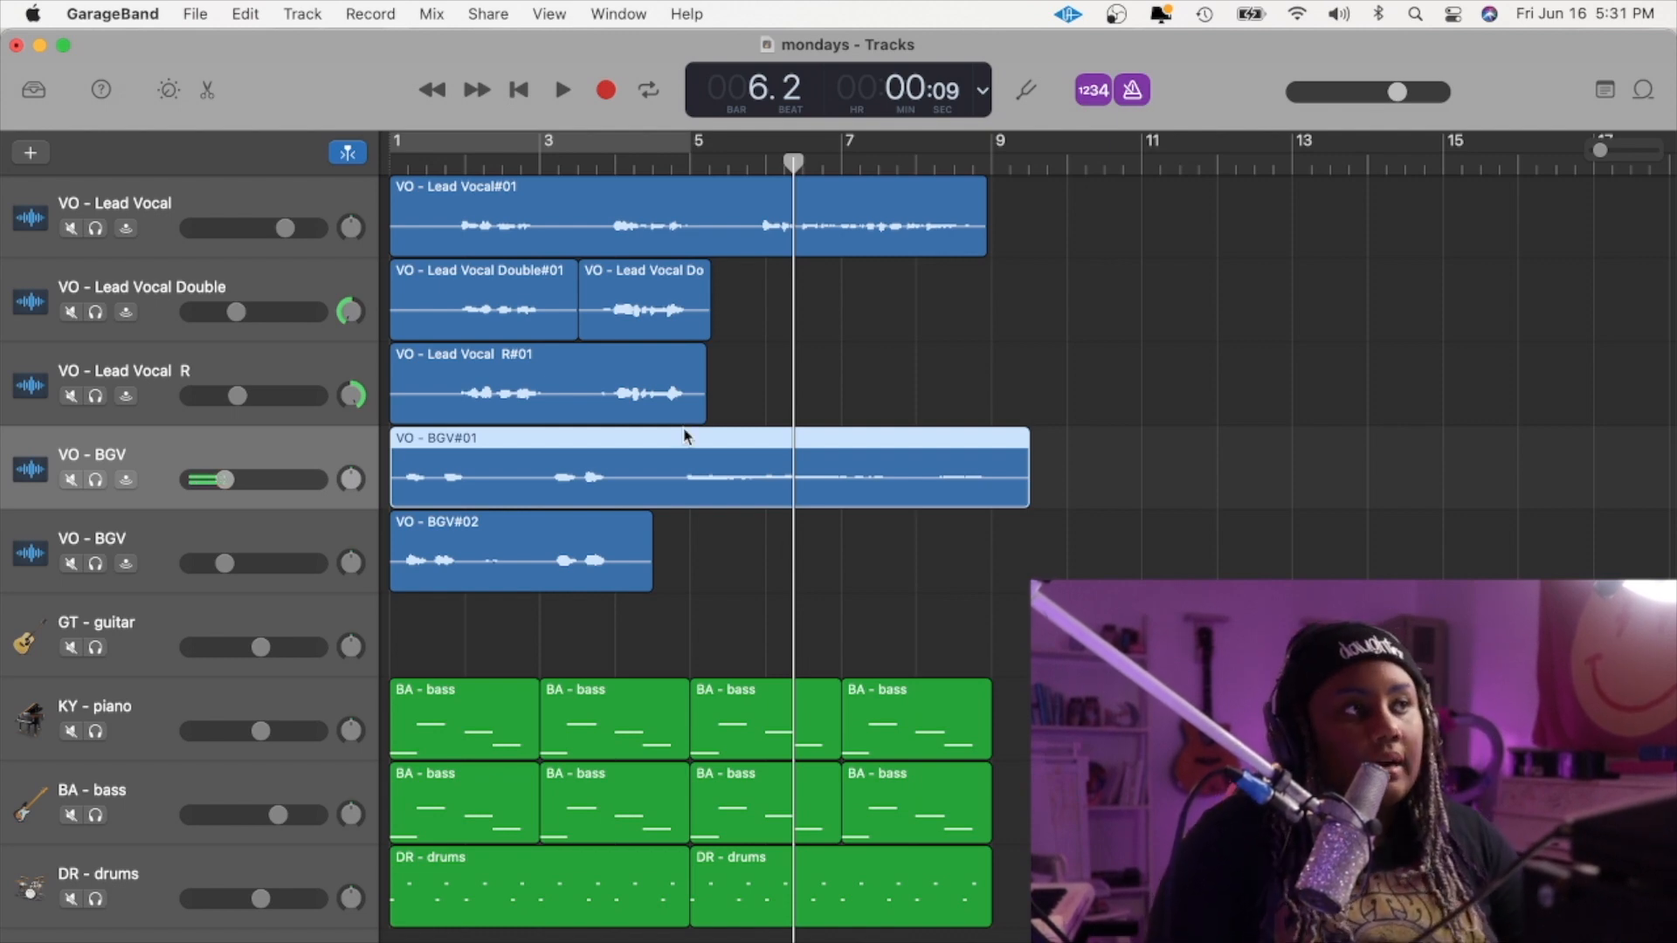
pyautogui.click(670, 162)
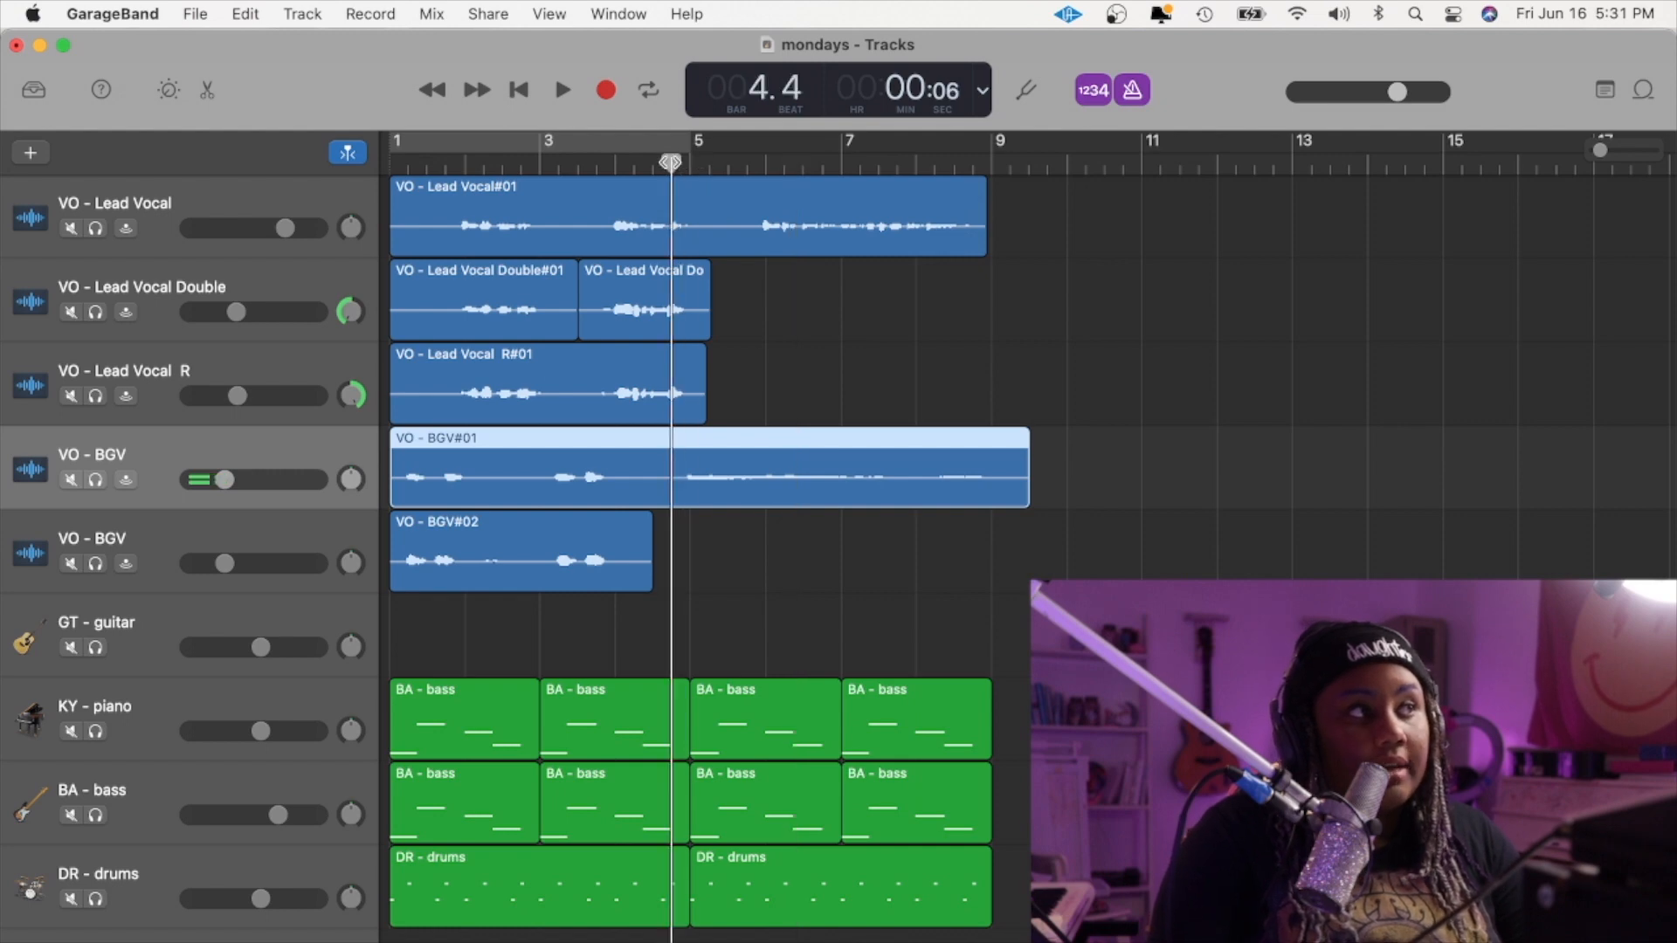
pyautogui.press('s')
pyautogui.press('s')
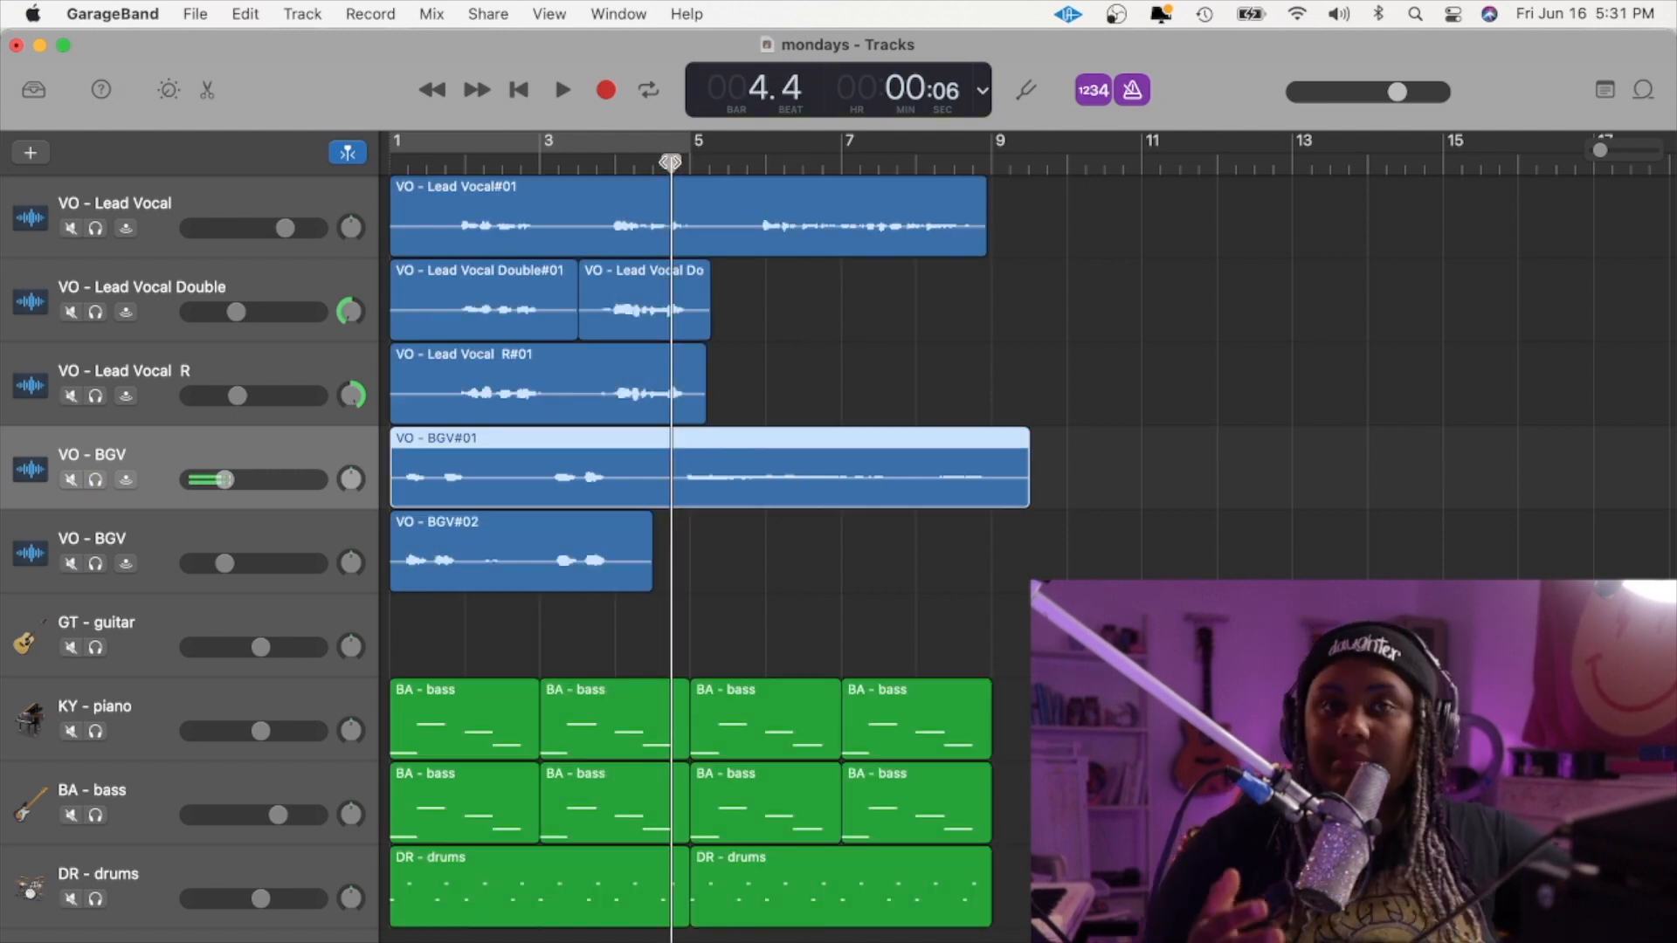
pyautogui.press('s')
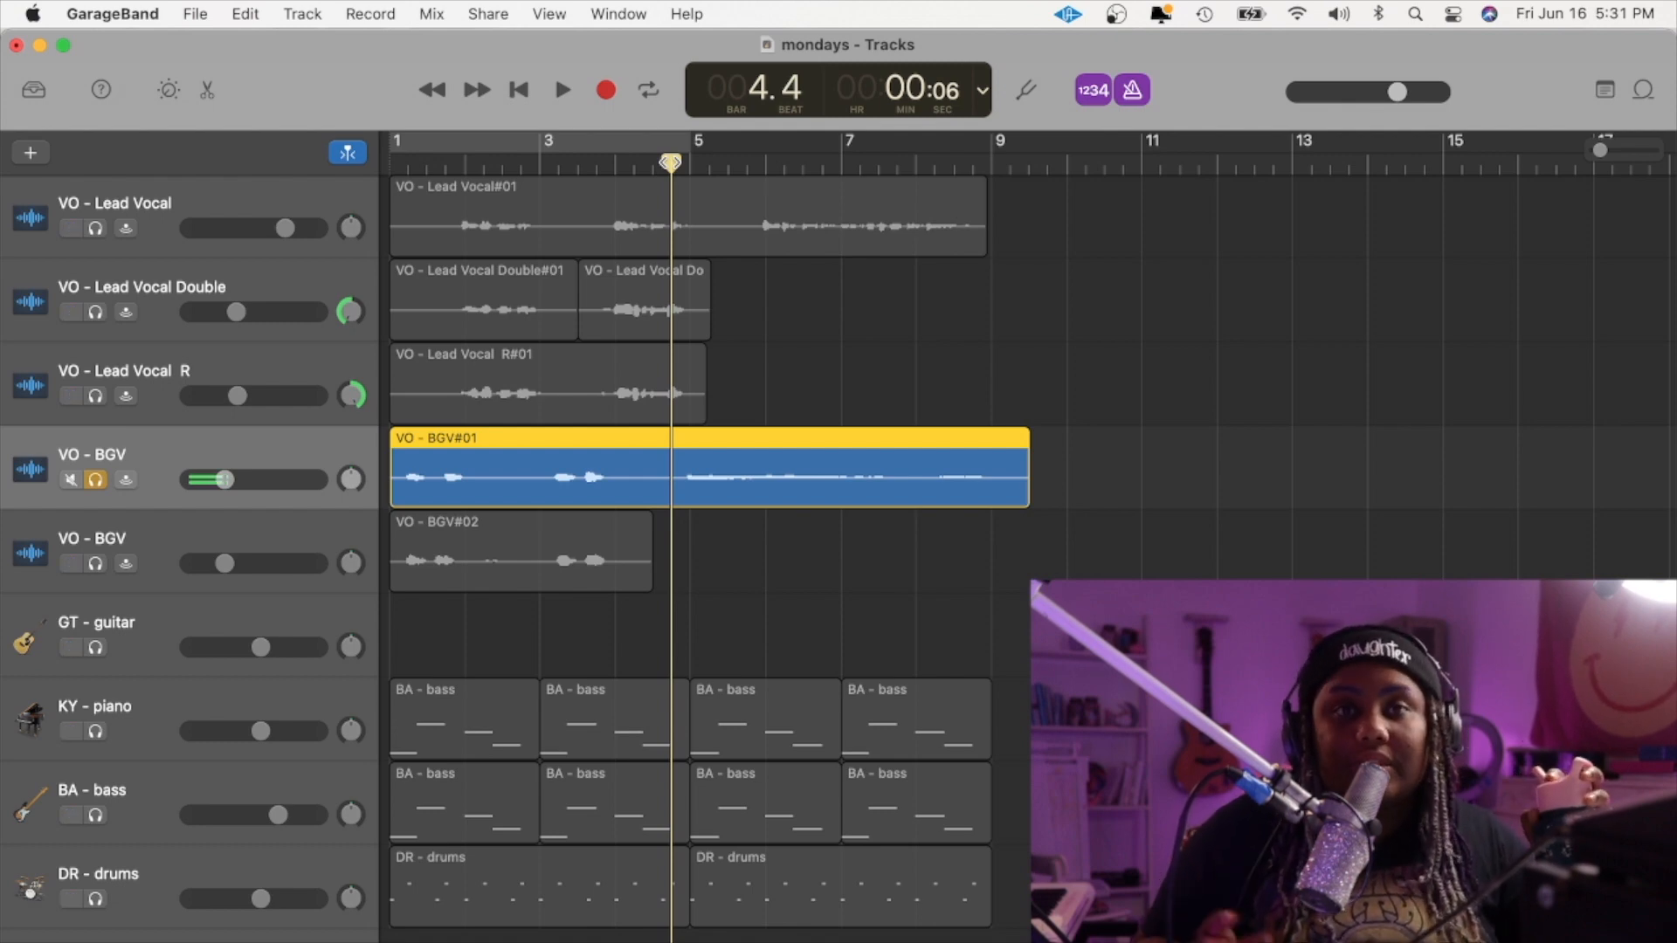
pyautogui.press('space')
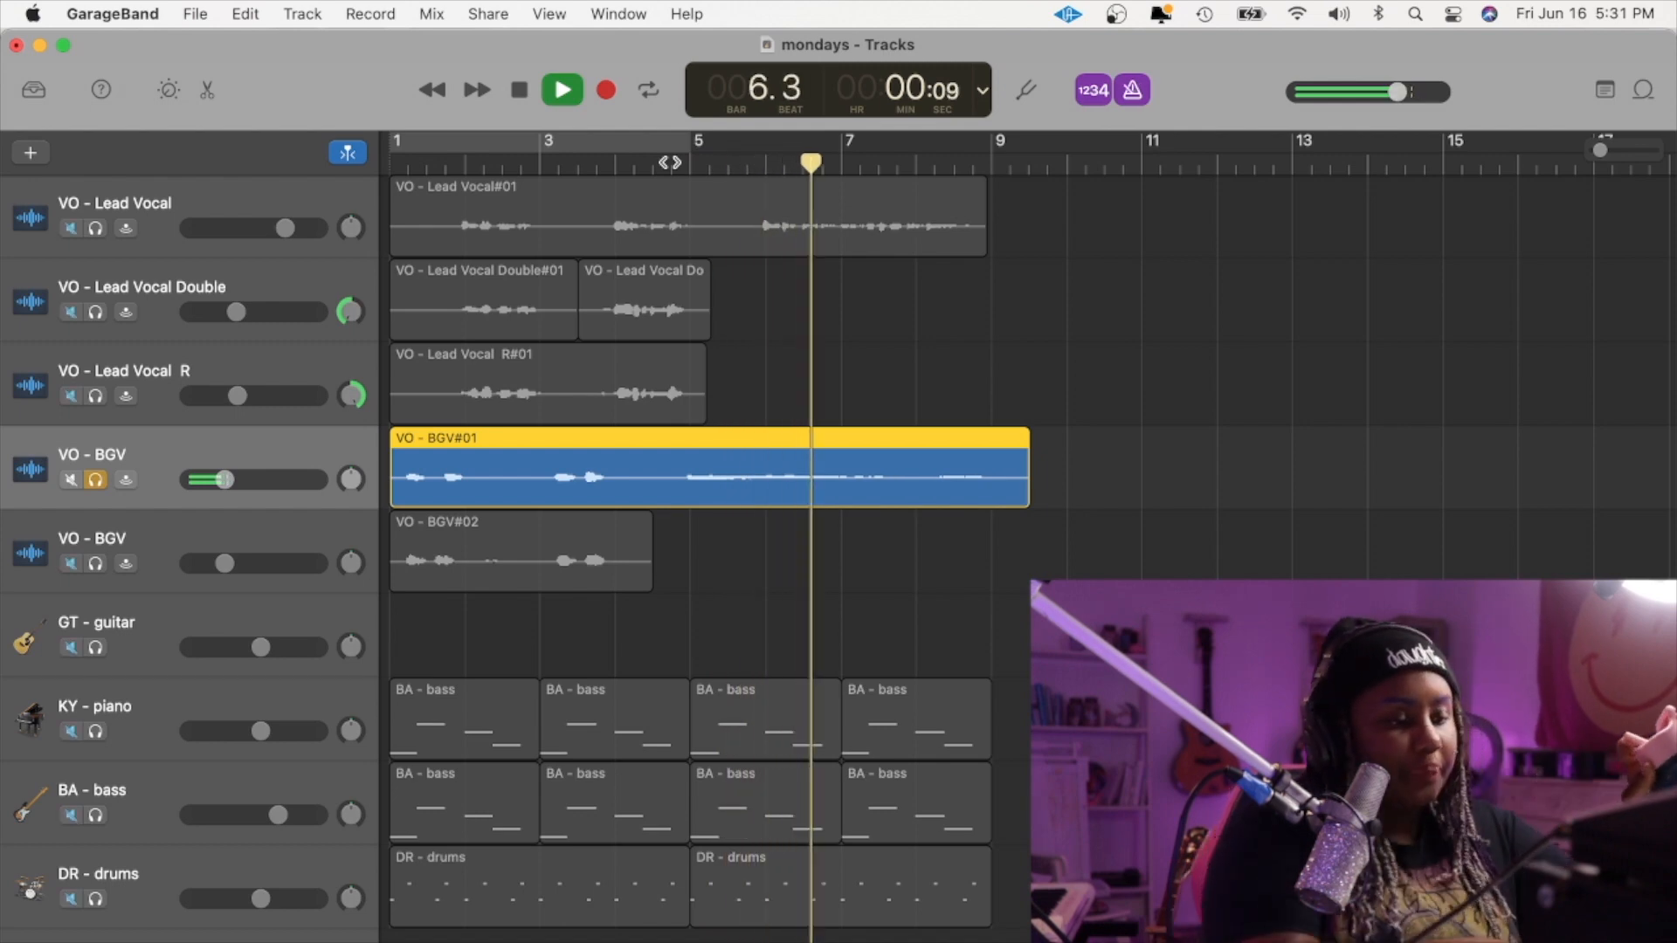
pyautogui.press('space')
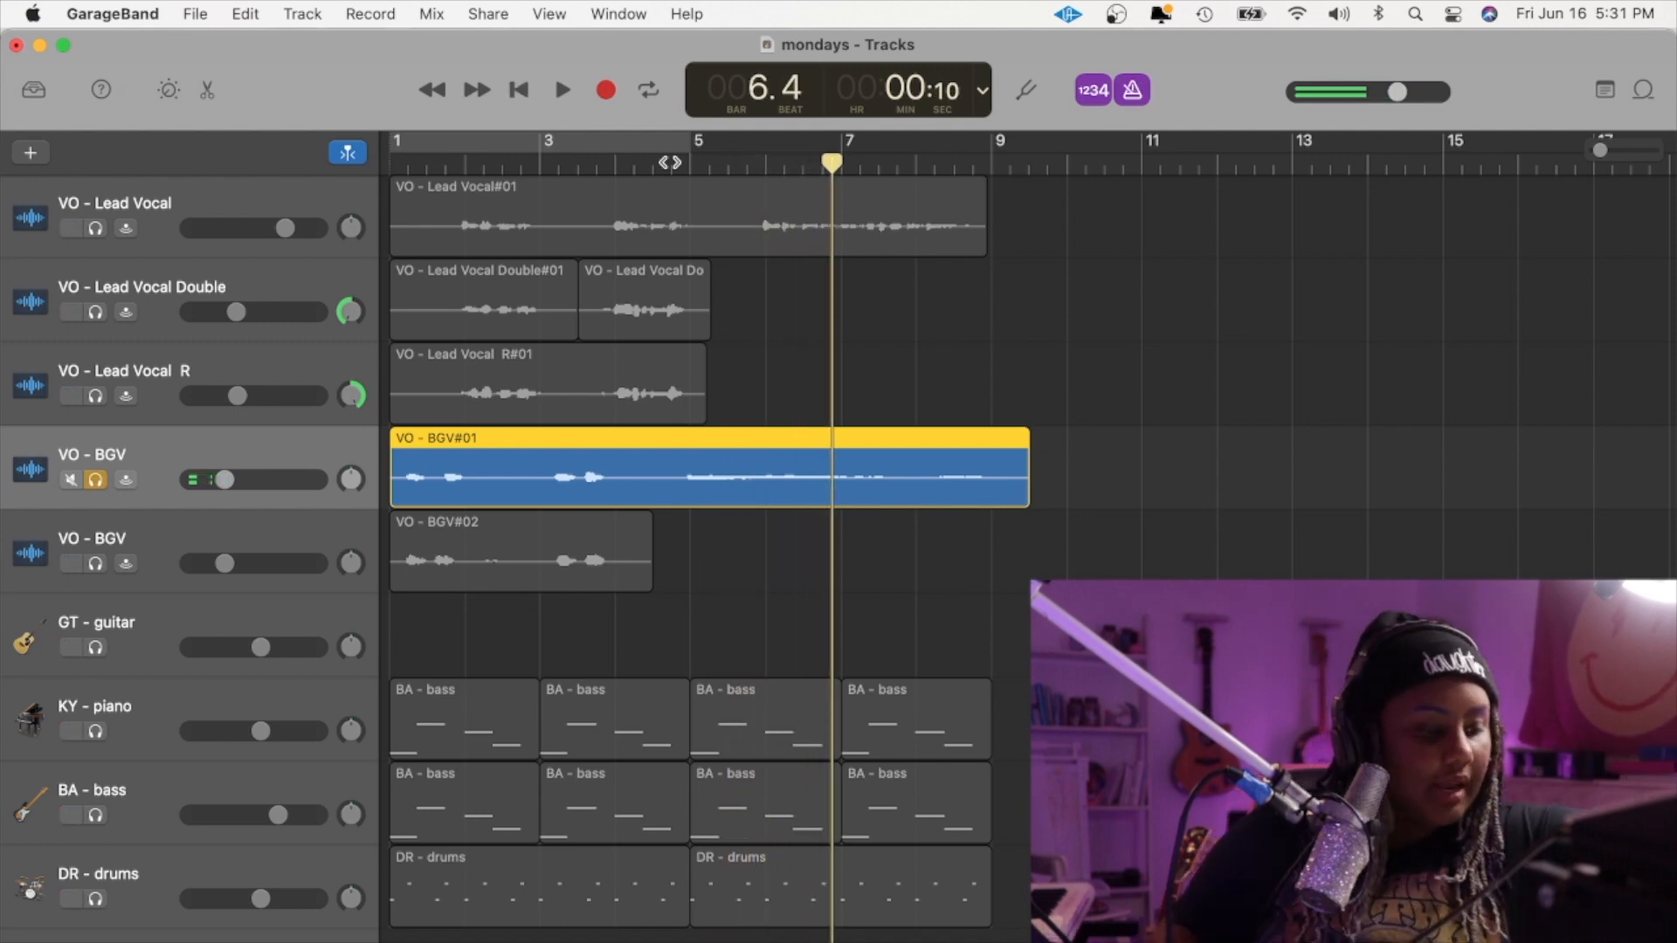
pyautogui.click(96, 479)
pyautogui.moveTo(768, 161); pyautogui.dragTo(685, 159)
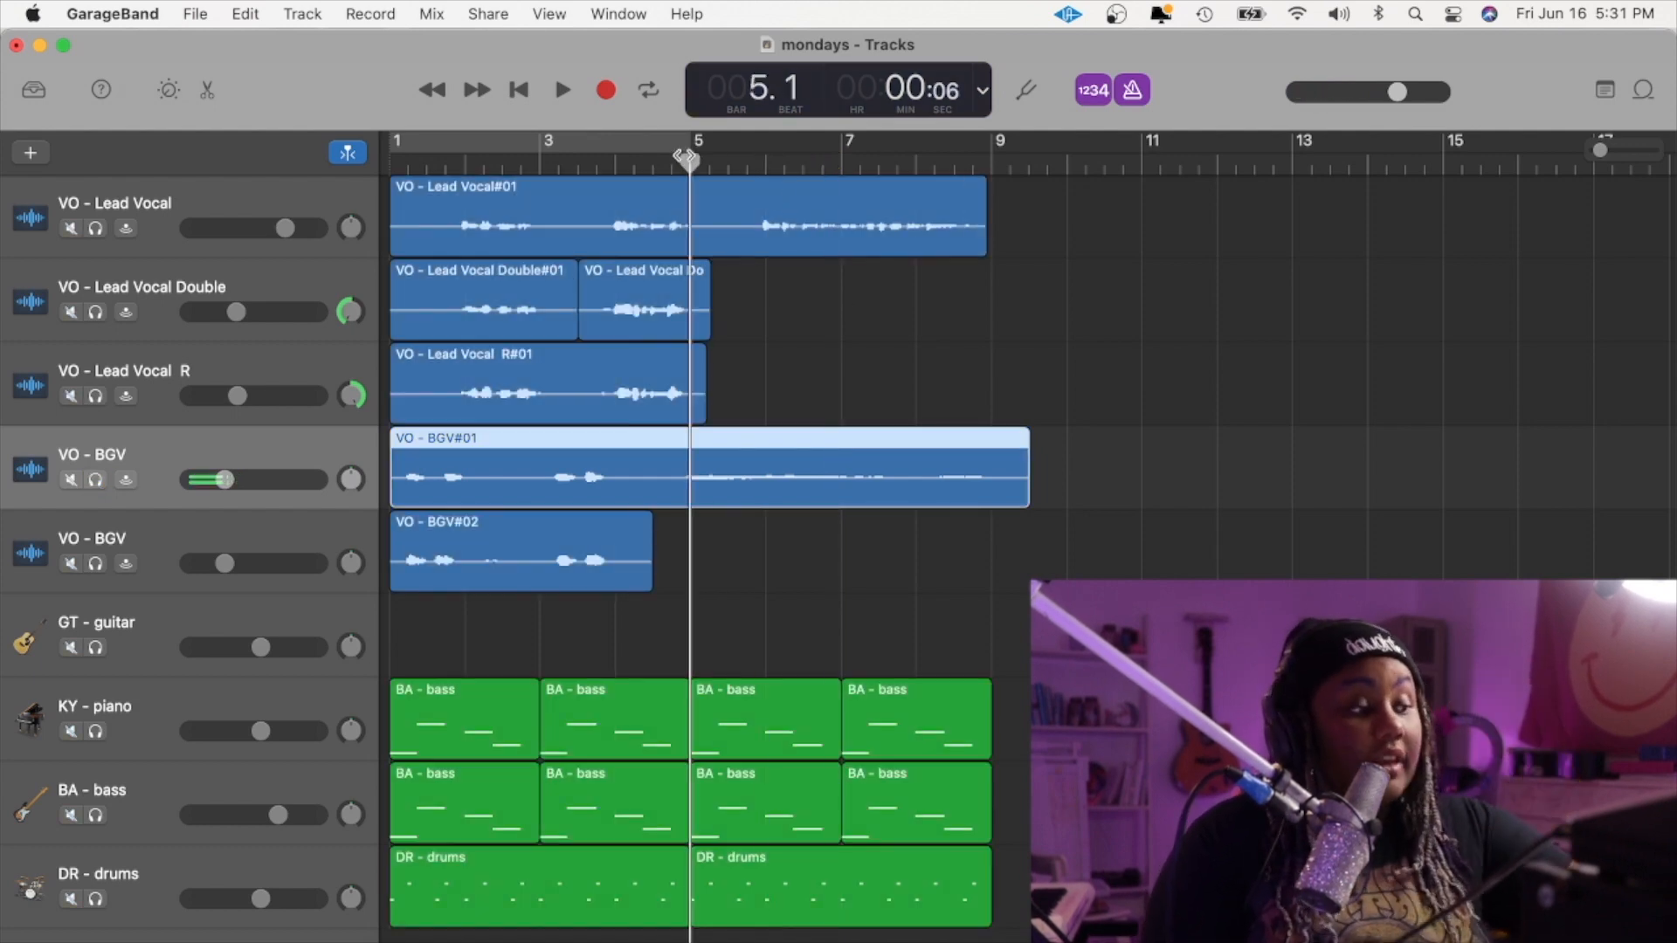
pyautogui.press('r')
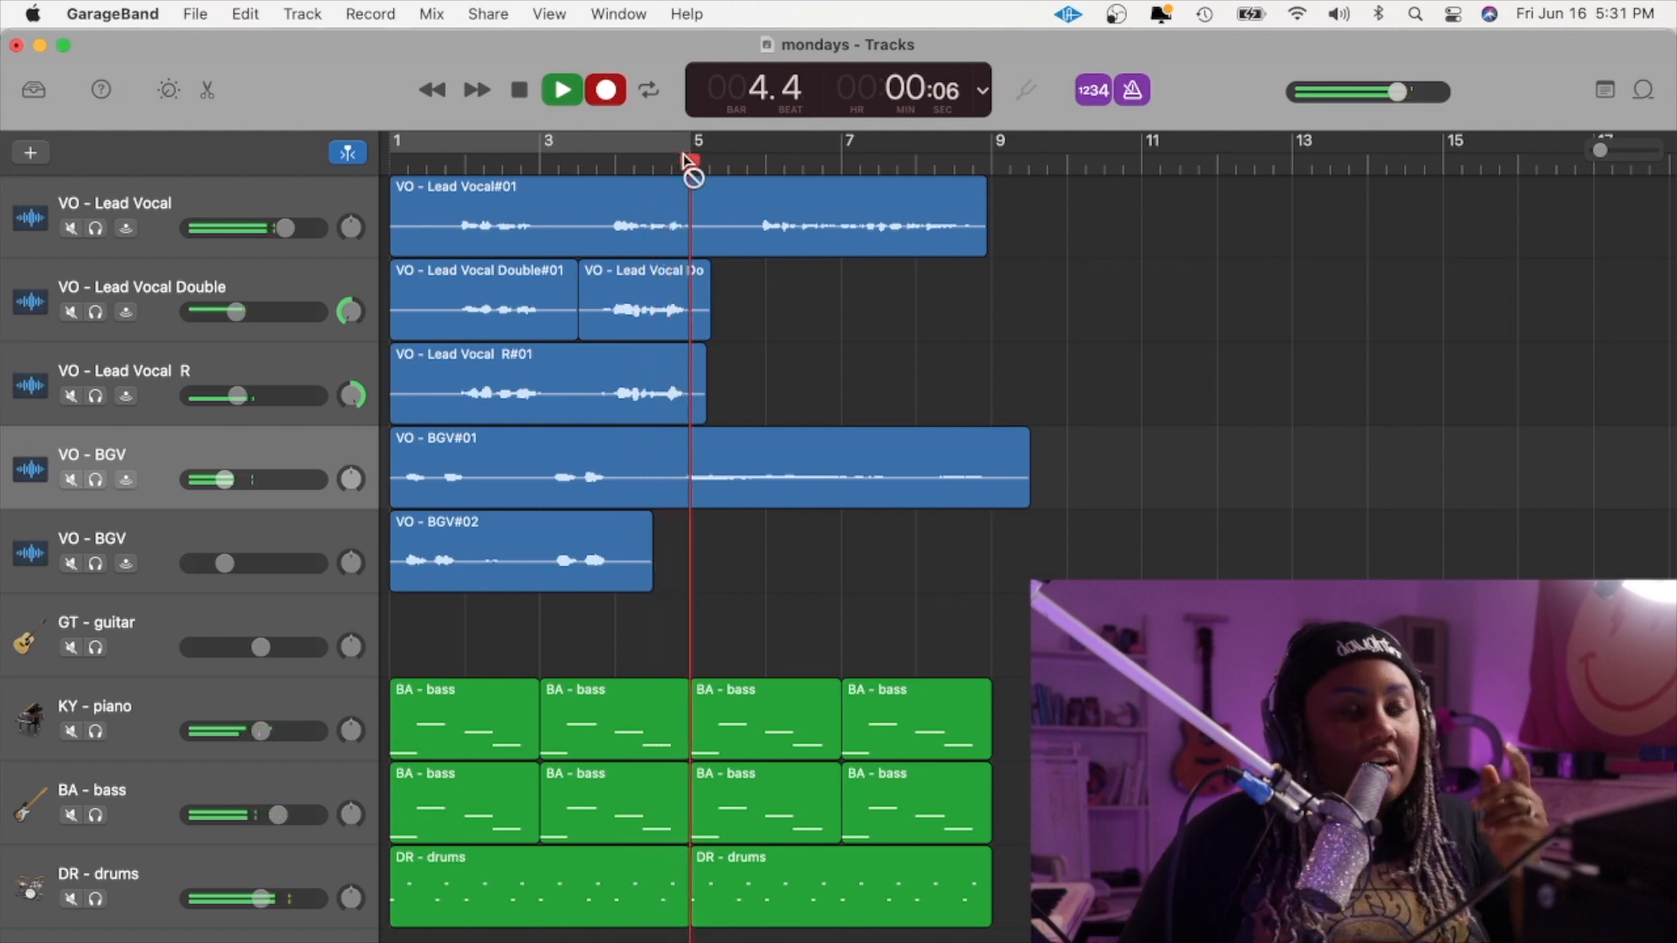
pyautogui.press('space')
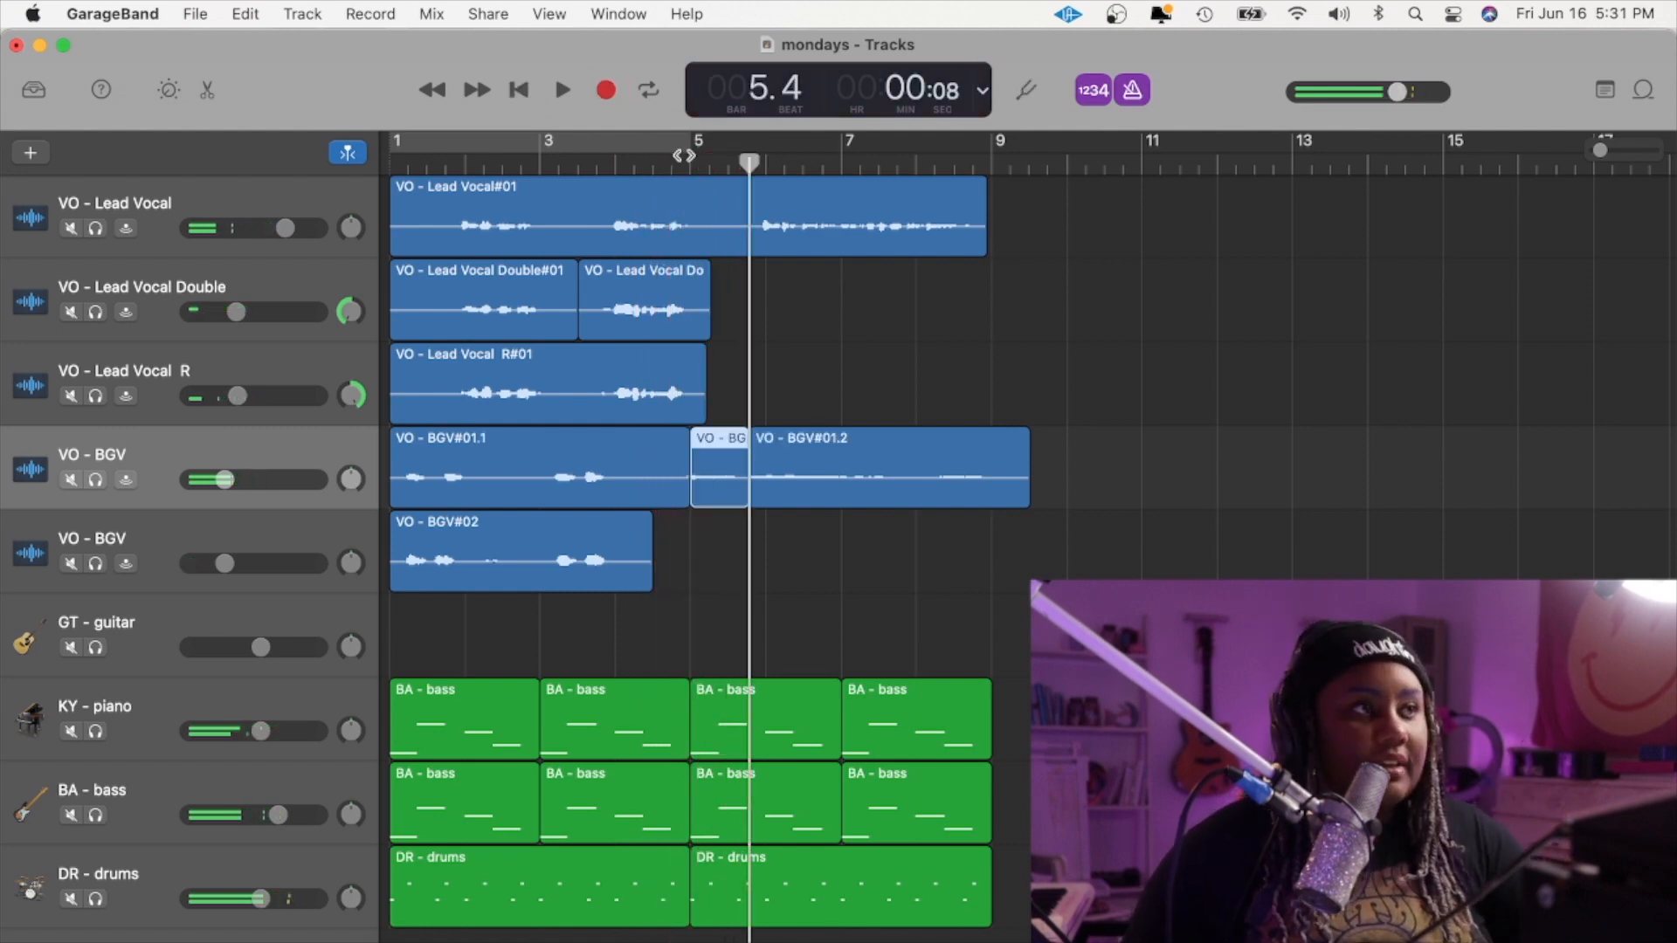
pyautogui.press('cmd+z')
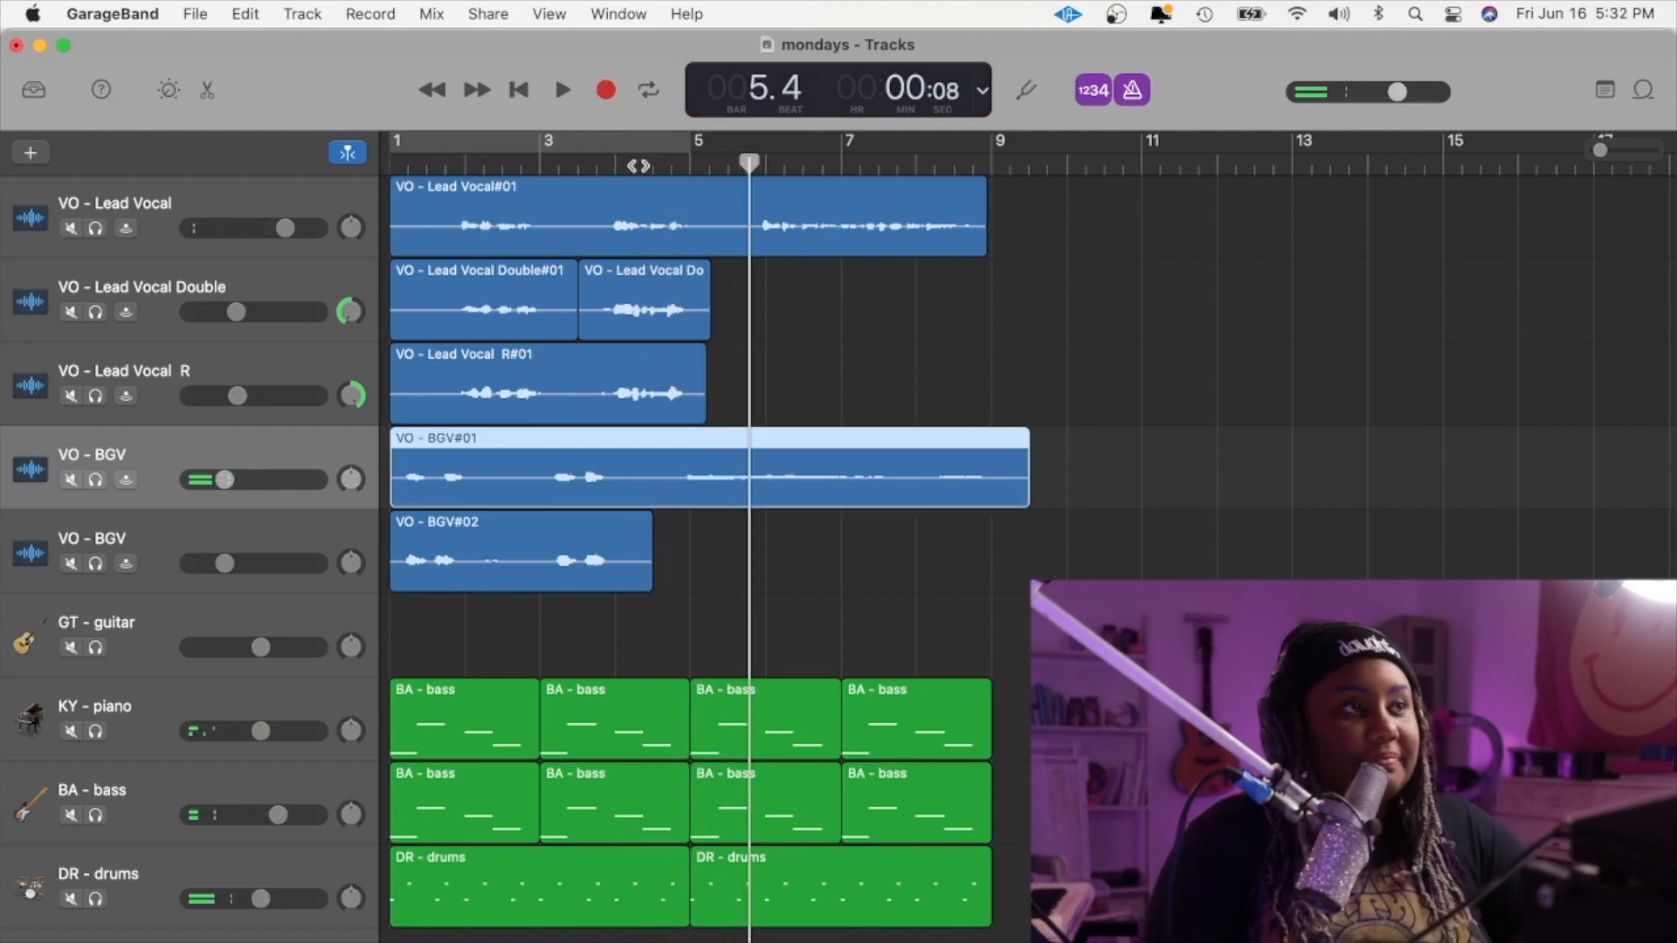
# - Record the rest of the second VO - BGV track from bar 5 to 9.2 and extend the region's start back to 4.3
pyautogui.click(164, 538)
pyautogui.click(698, 166)
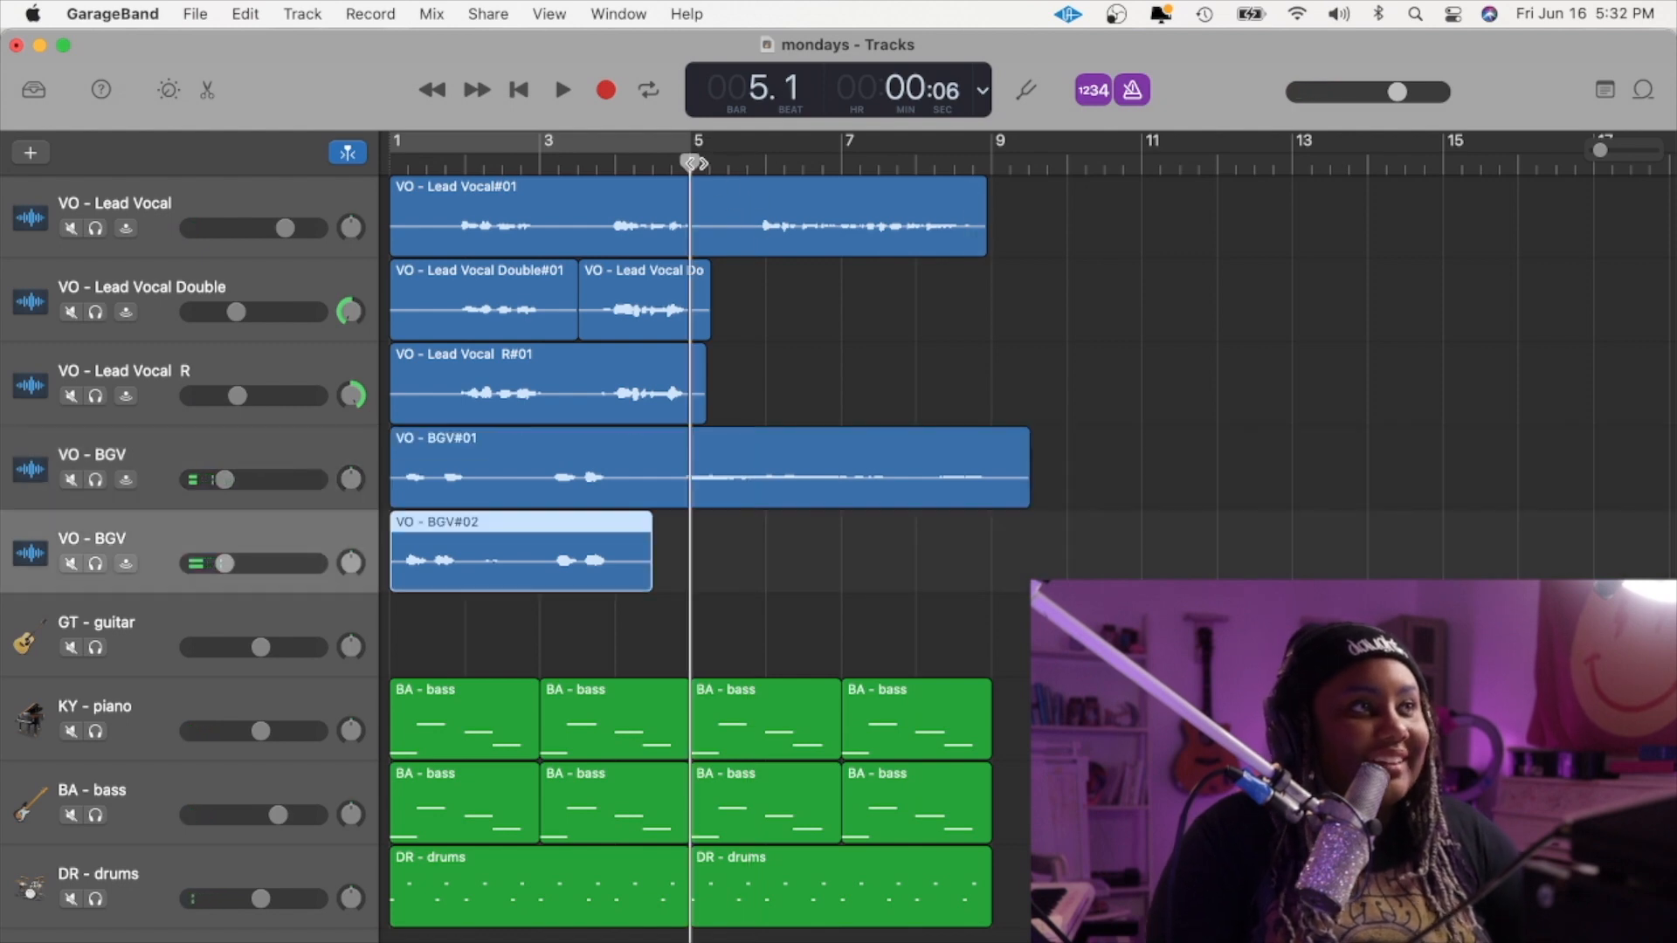
pyautogui.press('r')
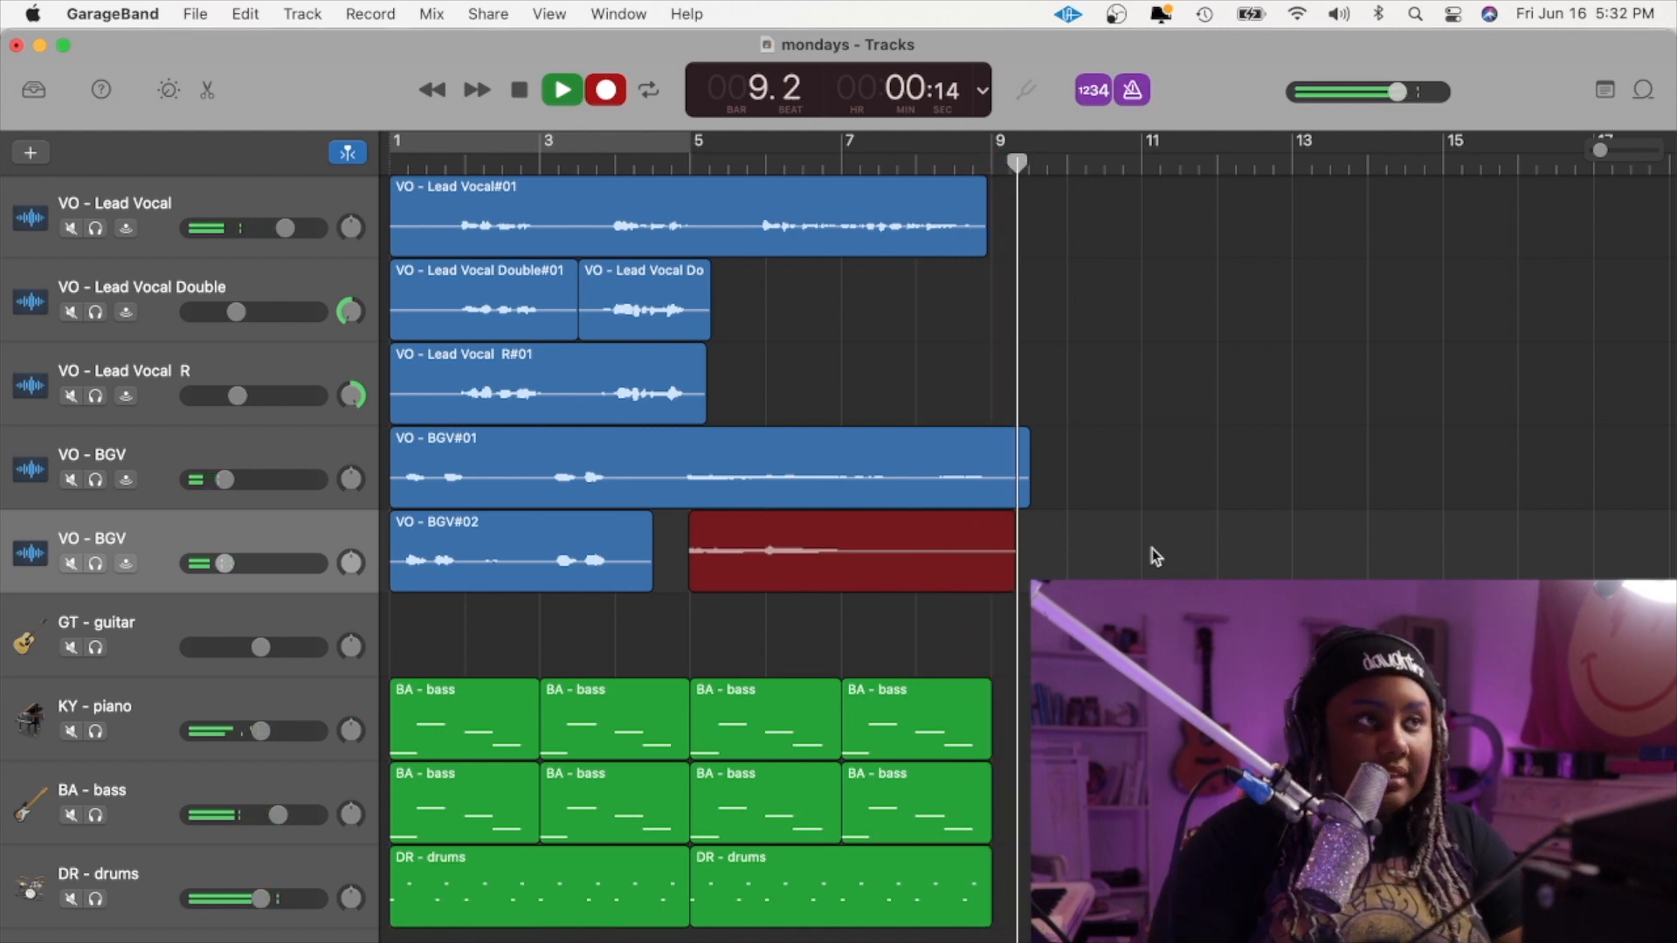
pyautogui.press('space')
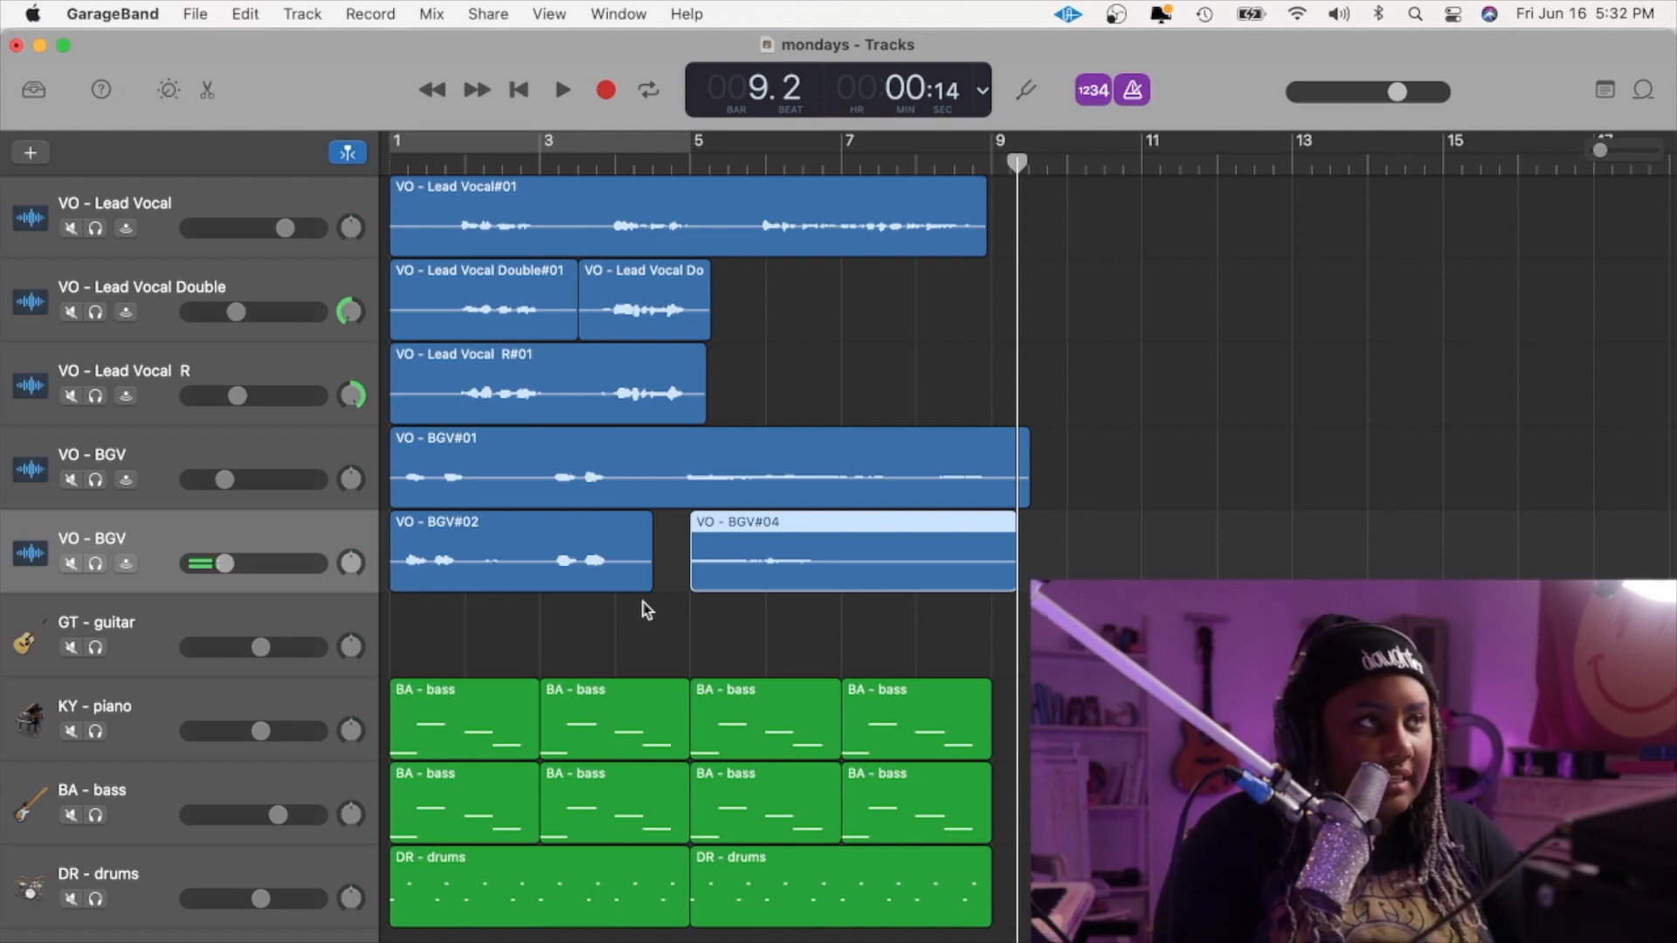
pyautogui.moveTo(692, 588); pyautogui.dragTo(664, 591)
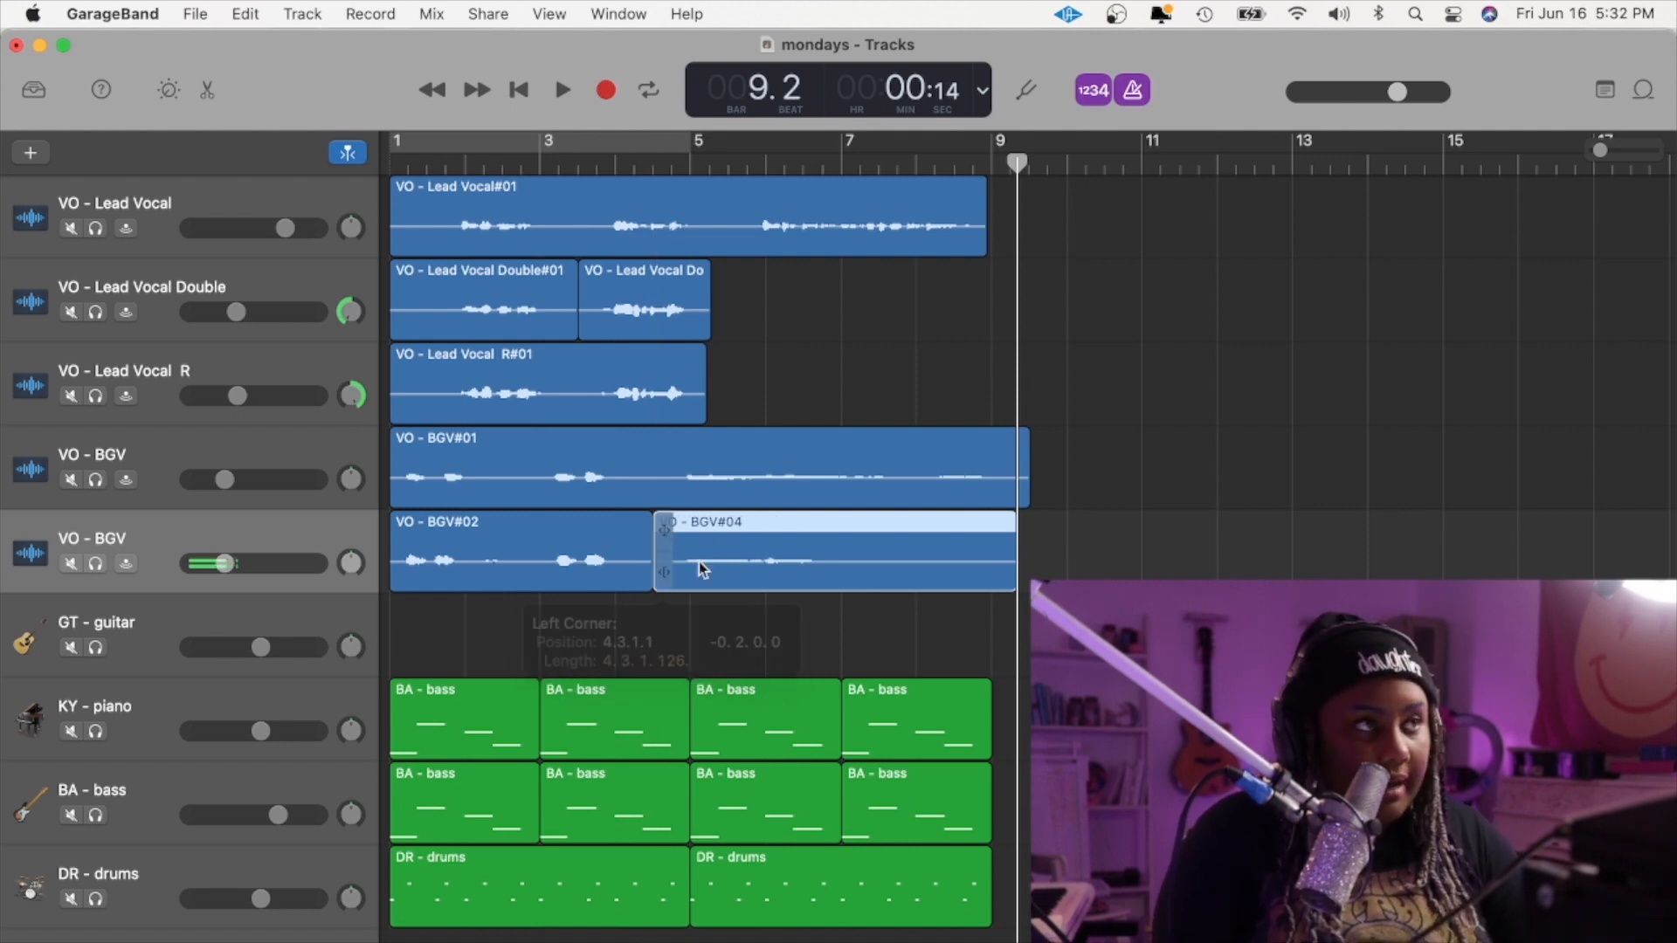
# - Split the first region on the second VO - BGV track at beat 2.2 and trim the right-hand part to start at bar 3
pyautogui.press('Return')
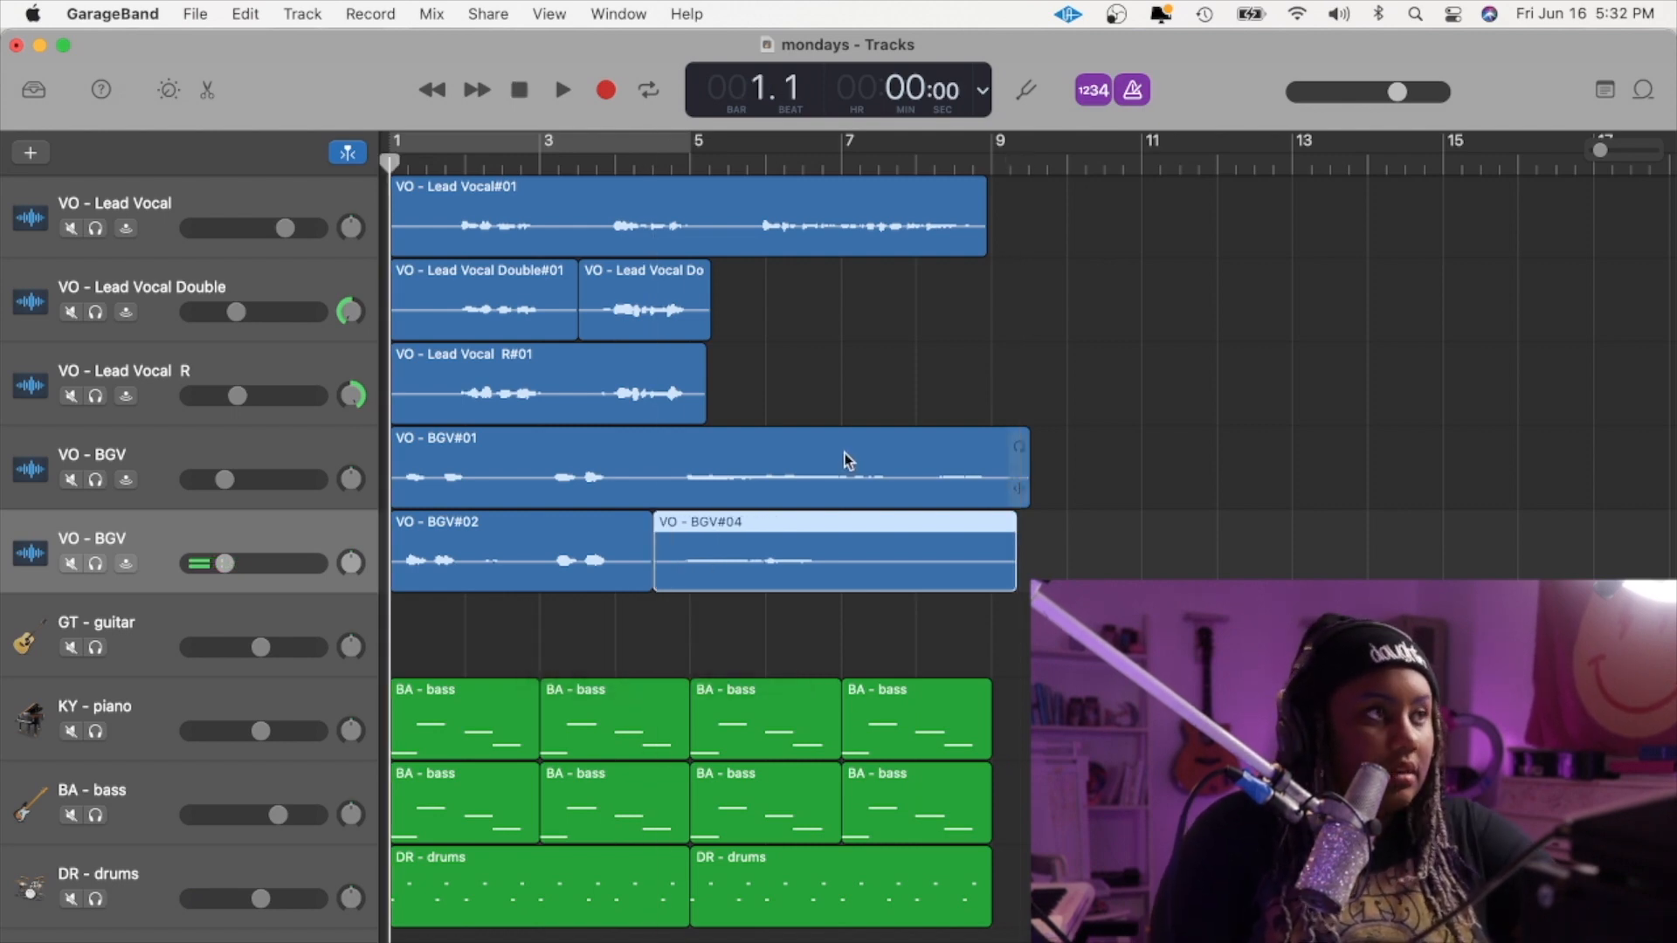
pyautogui.click(564, 534)
pyautogui.click(474, 163)
pyautogui.moveTo(474, 163); pyautogui.dragTo(482, 166)
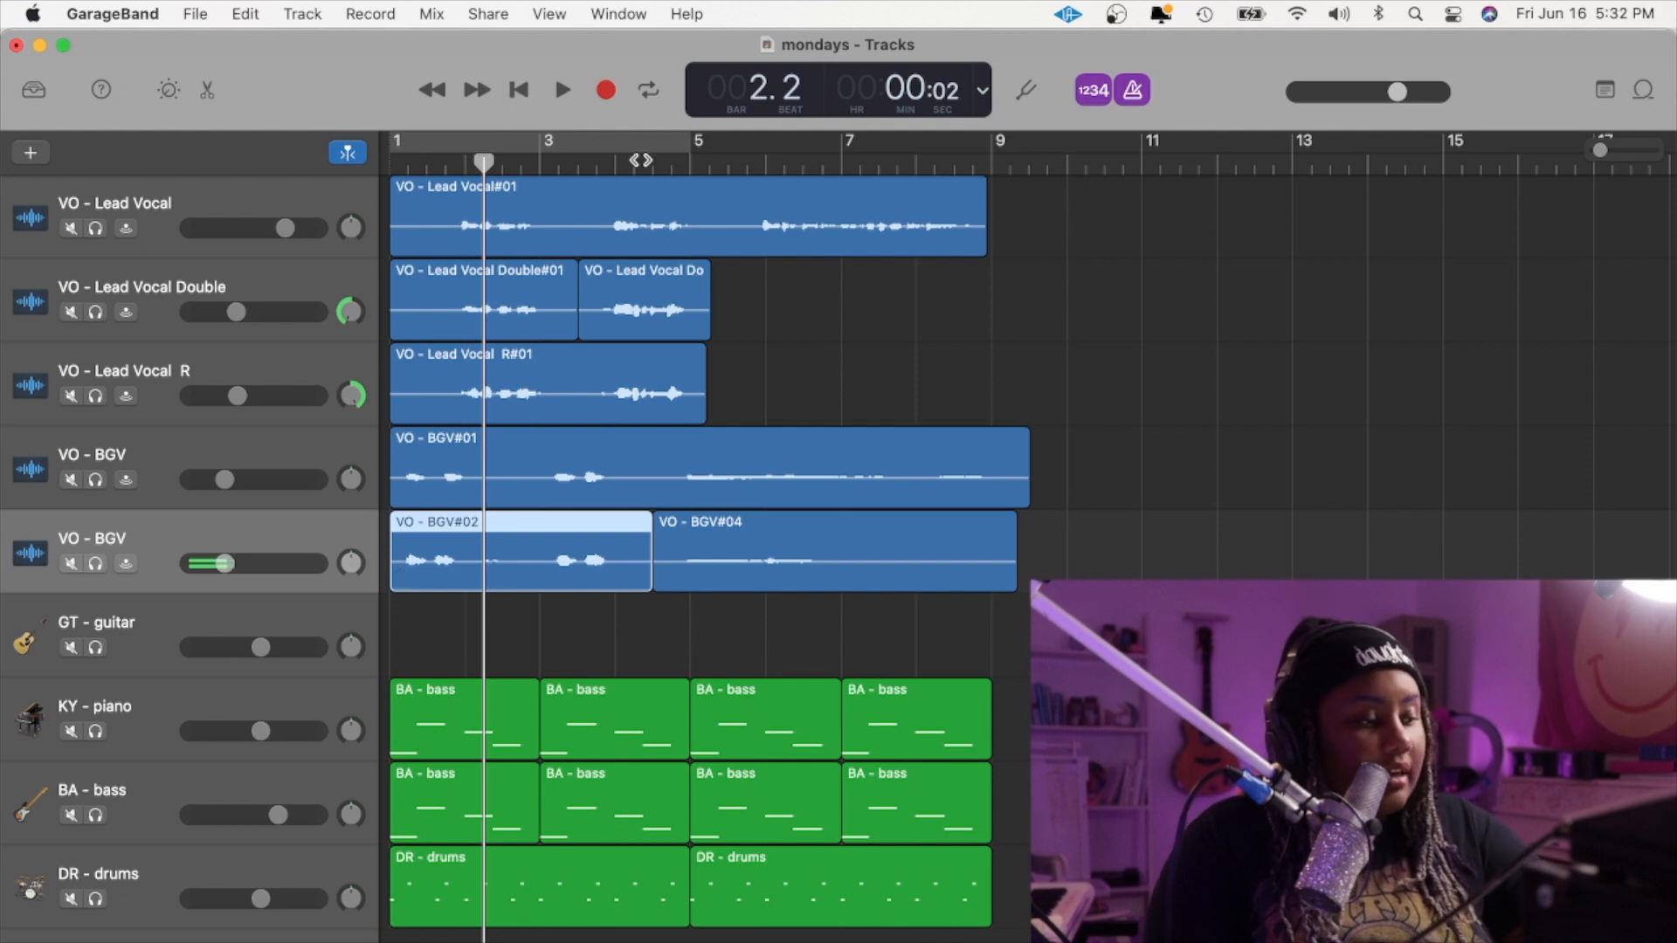
pyautogui.press('super+t')
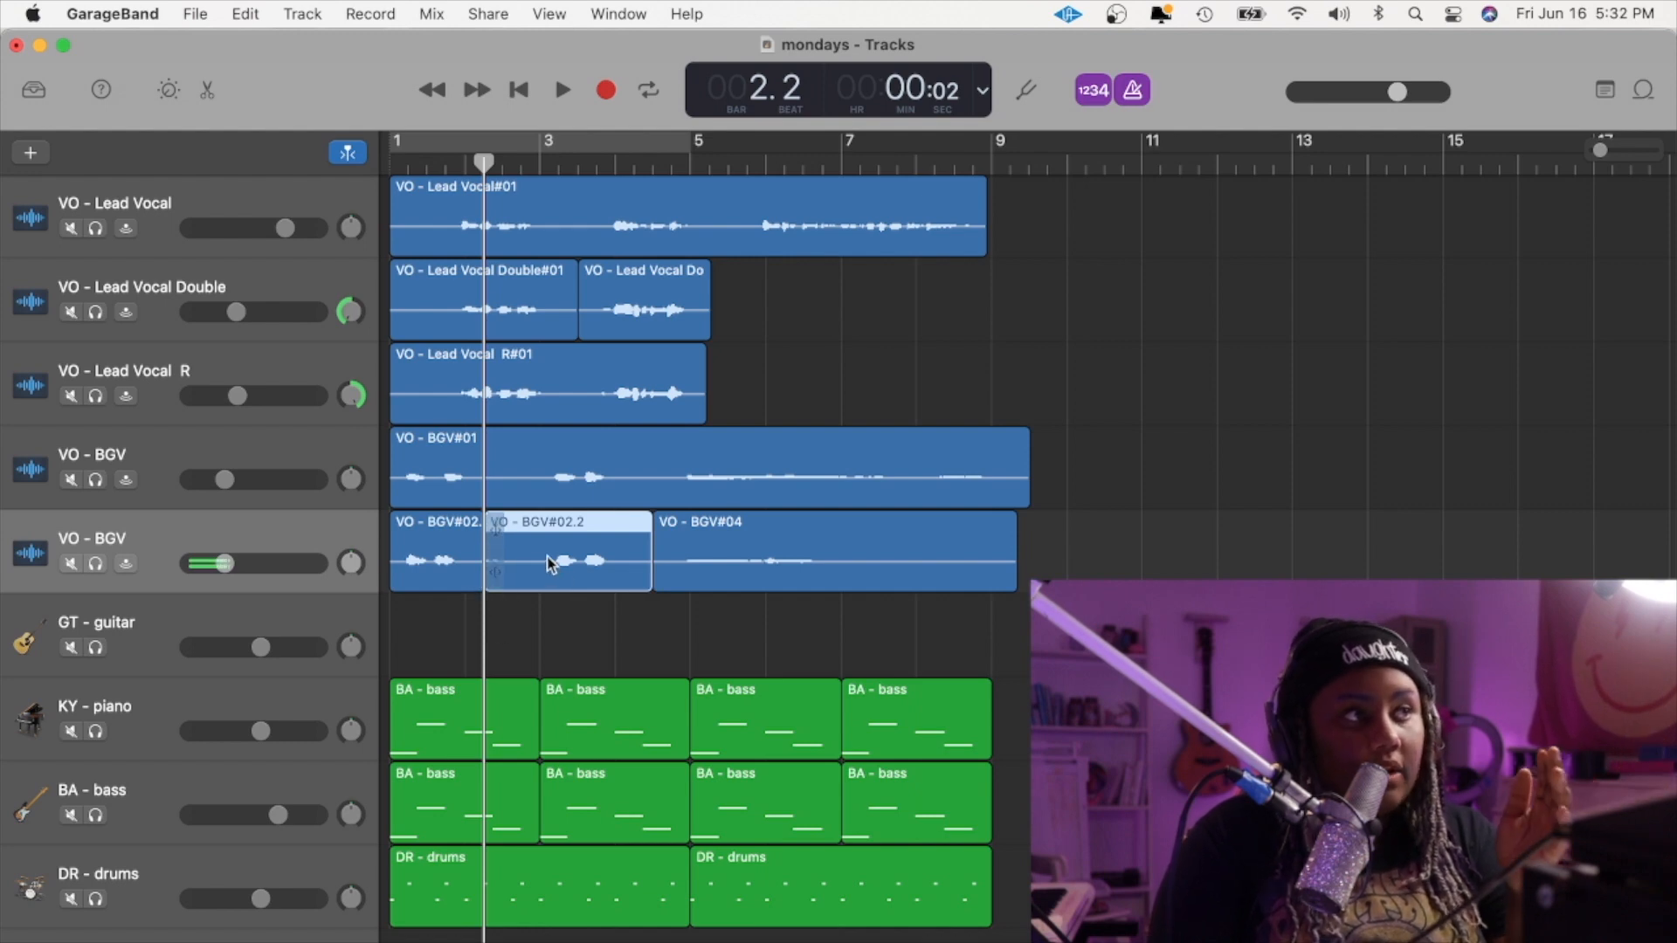
pyautogui.moveTo(491, 580); pyautogui.dragTo(552, 602)
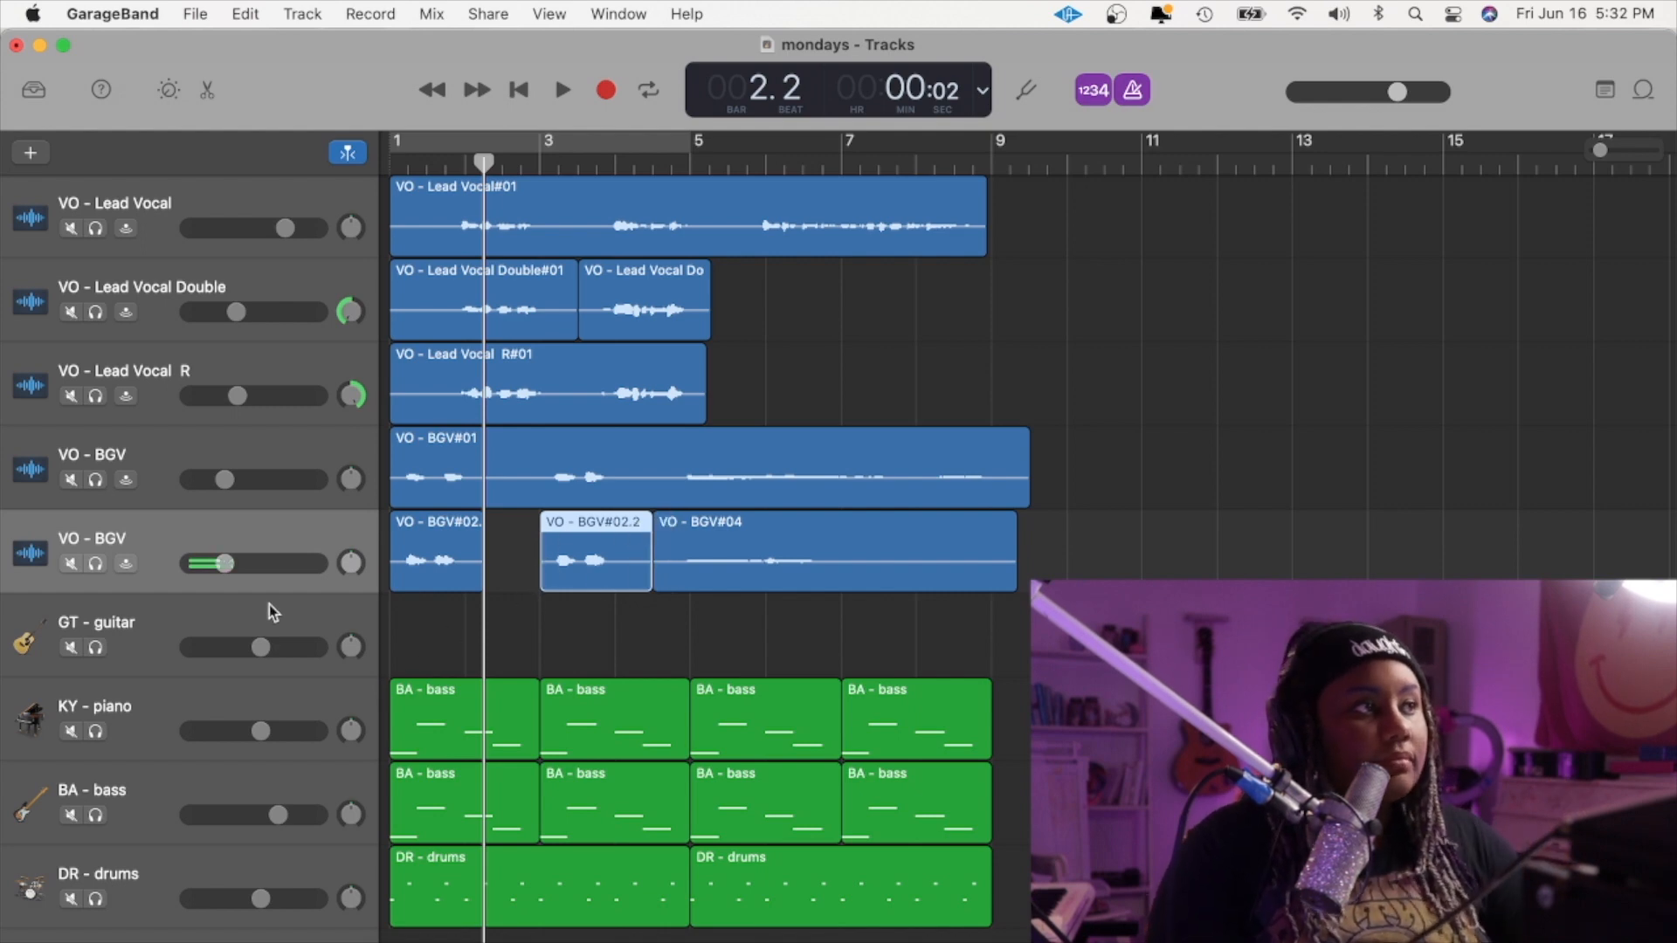
# - Solo the GT - guitar track with the playhead back at bar 1
pyautogui.click(172, 449)
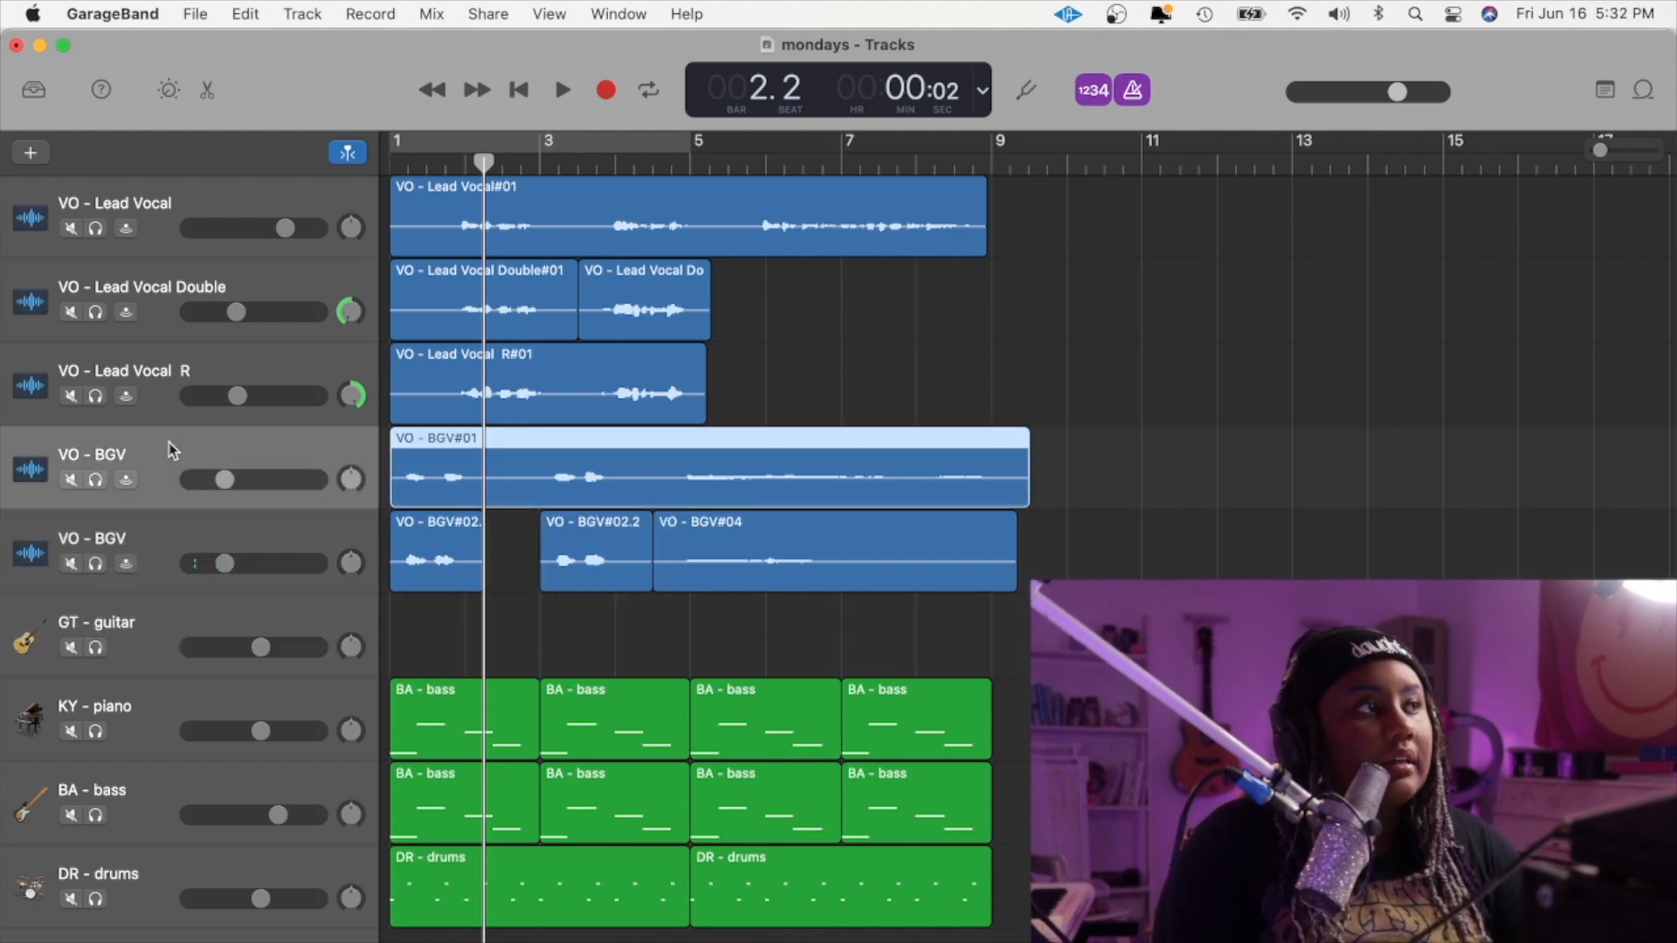
pyautogui.click(151, 645)
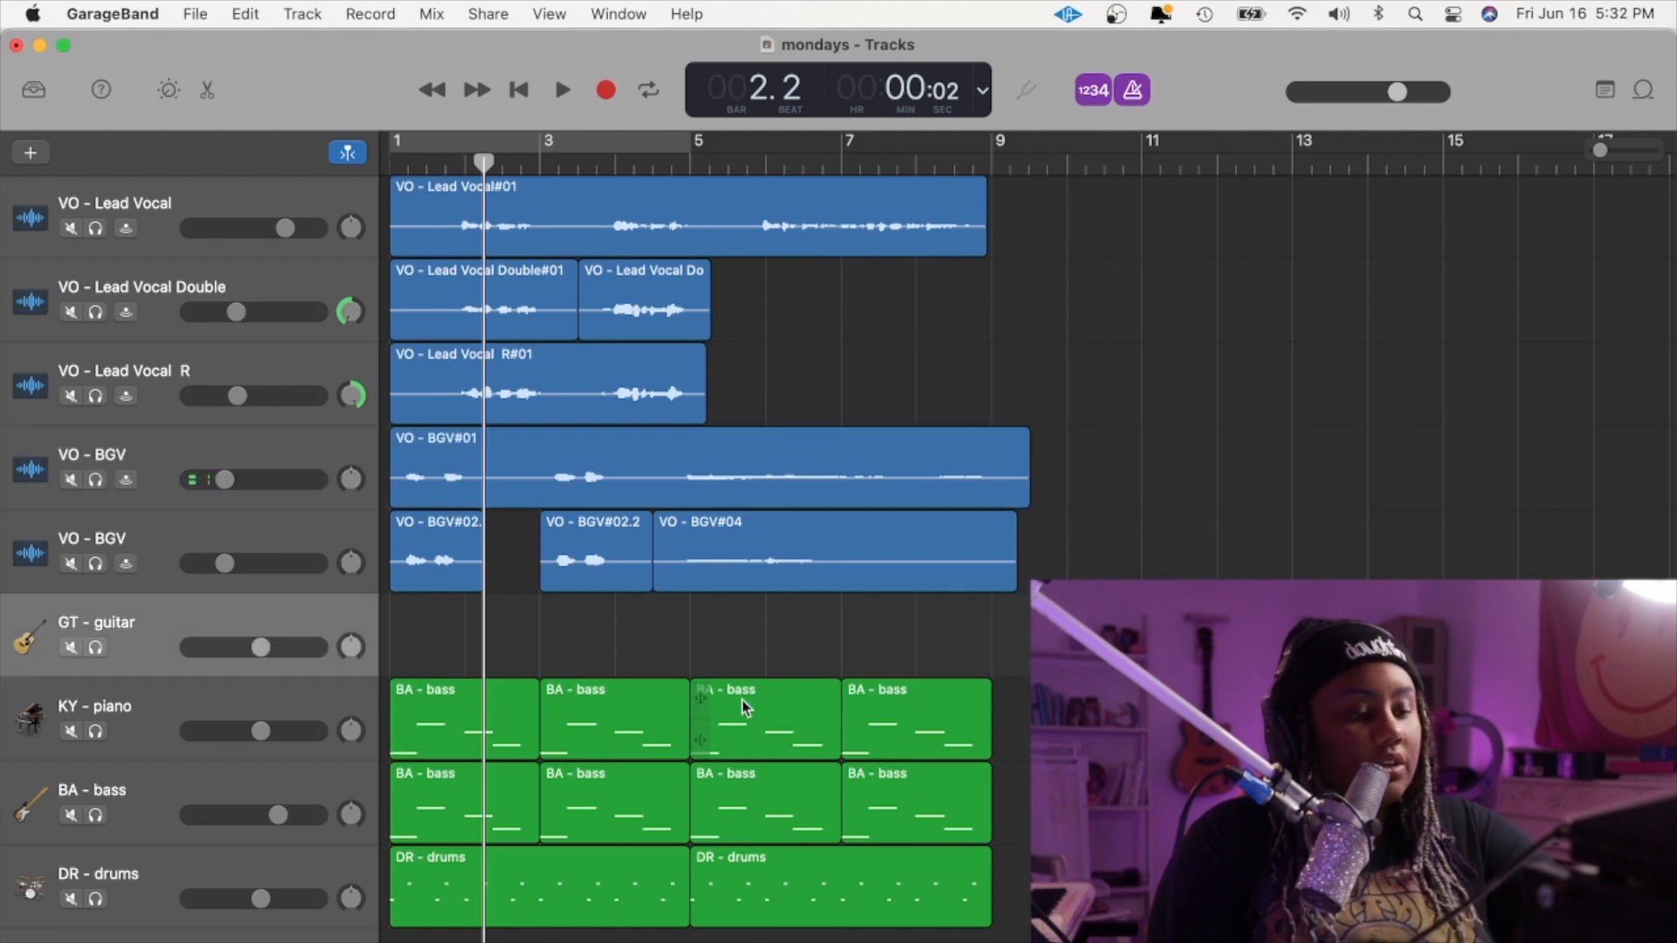
pyautogui.press('Return')
pyautogui.press('s')
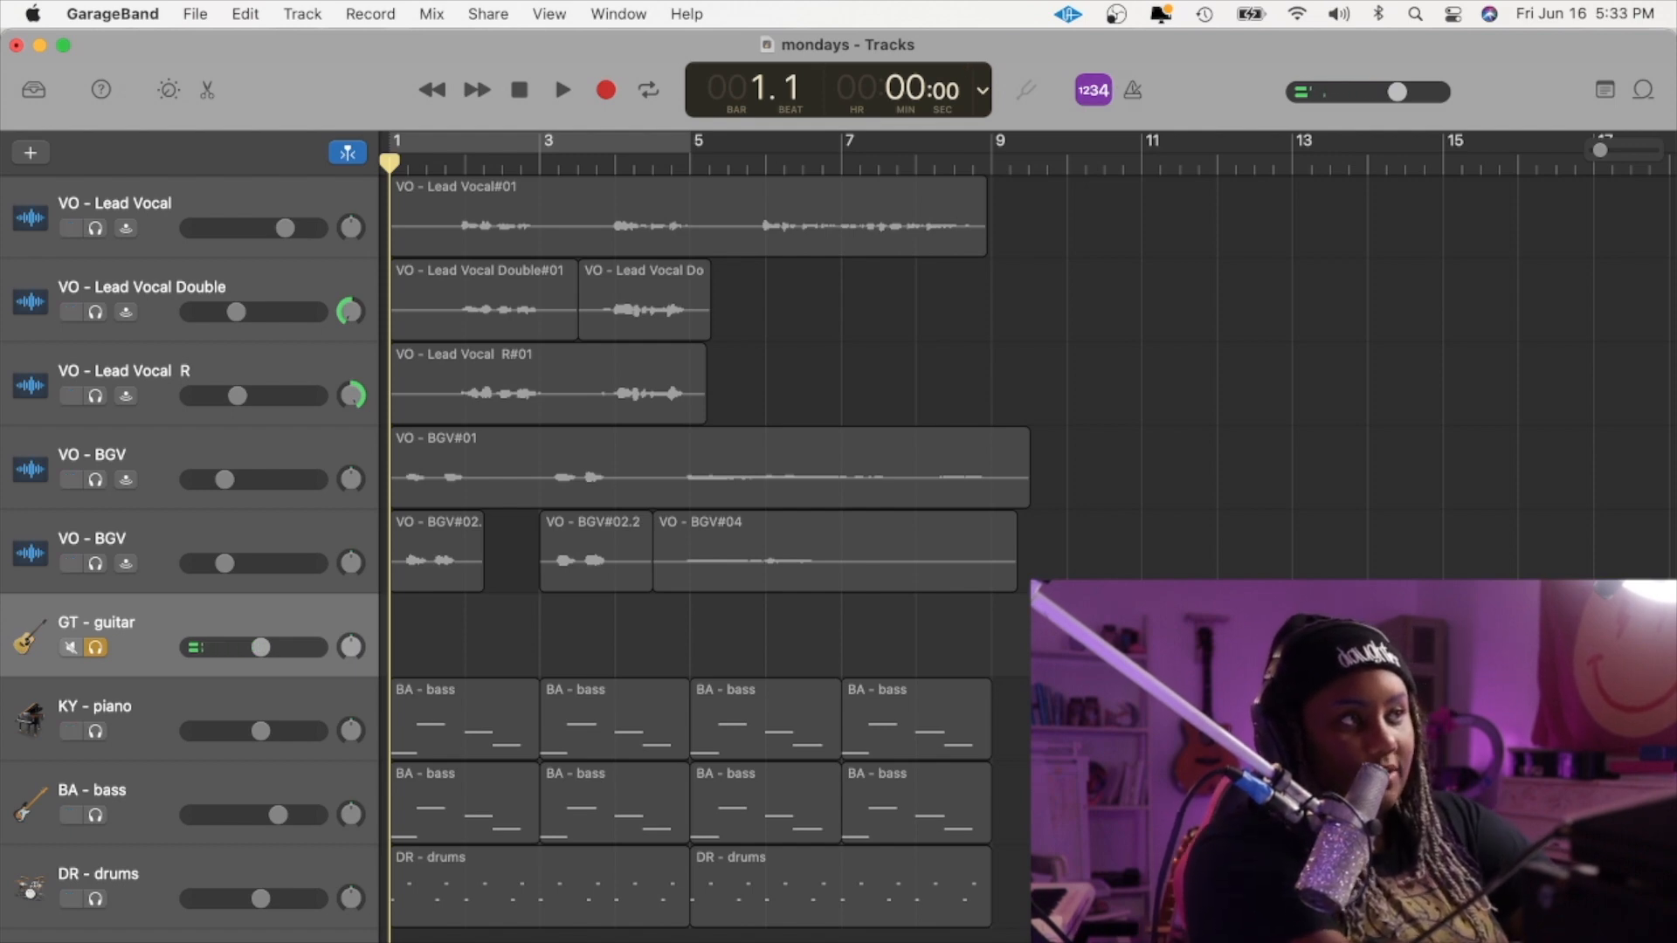
# - Find the keyboard command by searching for "keyb", show the keyboard for GT - guitar and switch it to Musical Typing
pyautogui.click(687, 13)
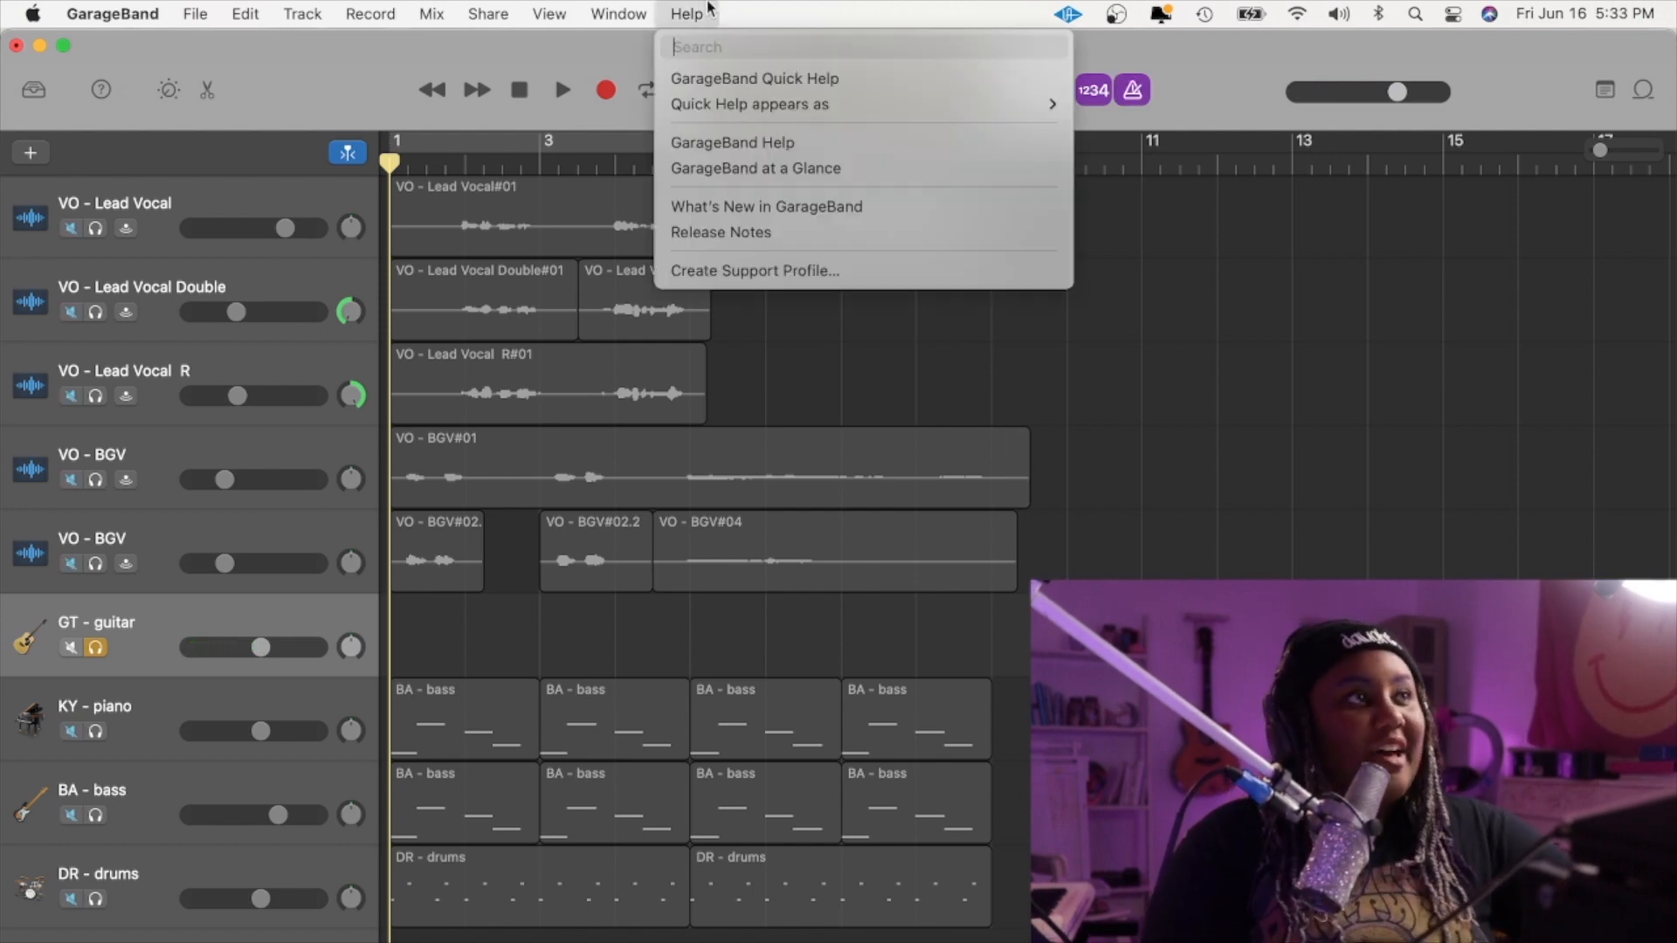
pyautogui.write('mu')
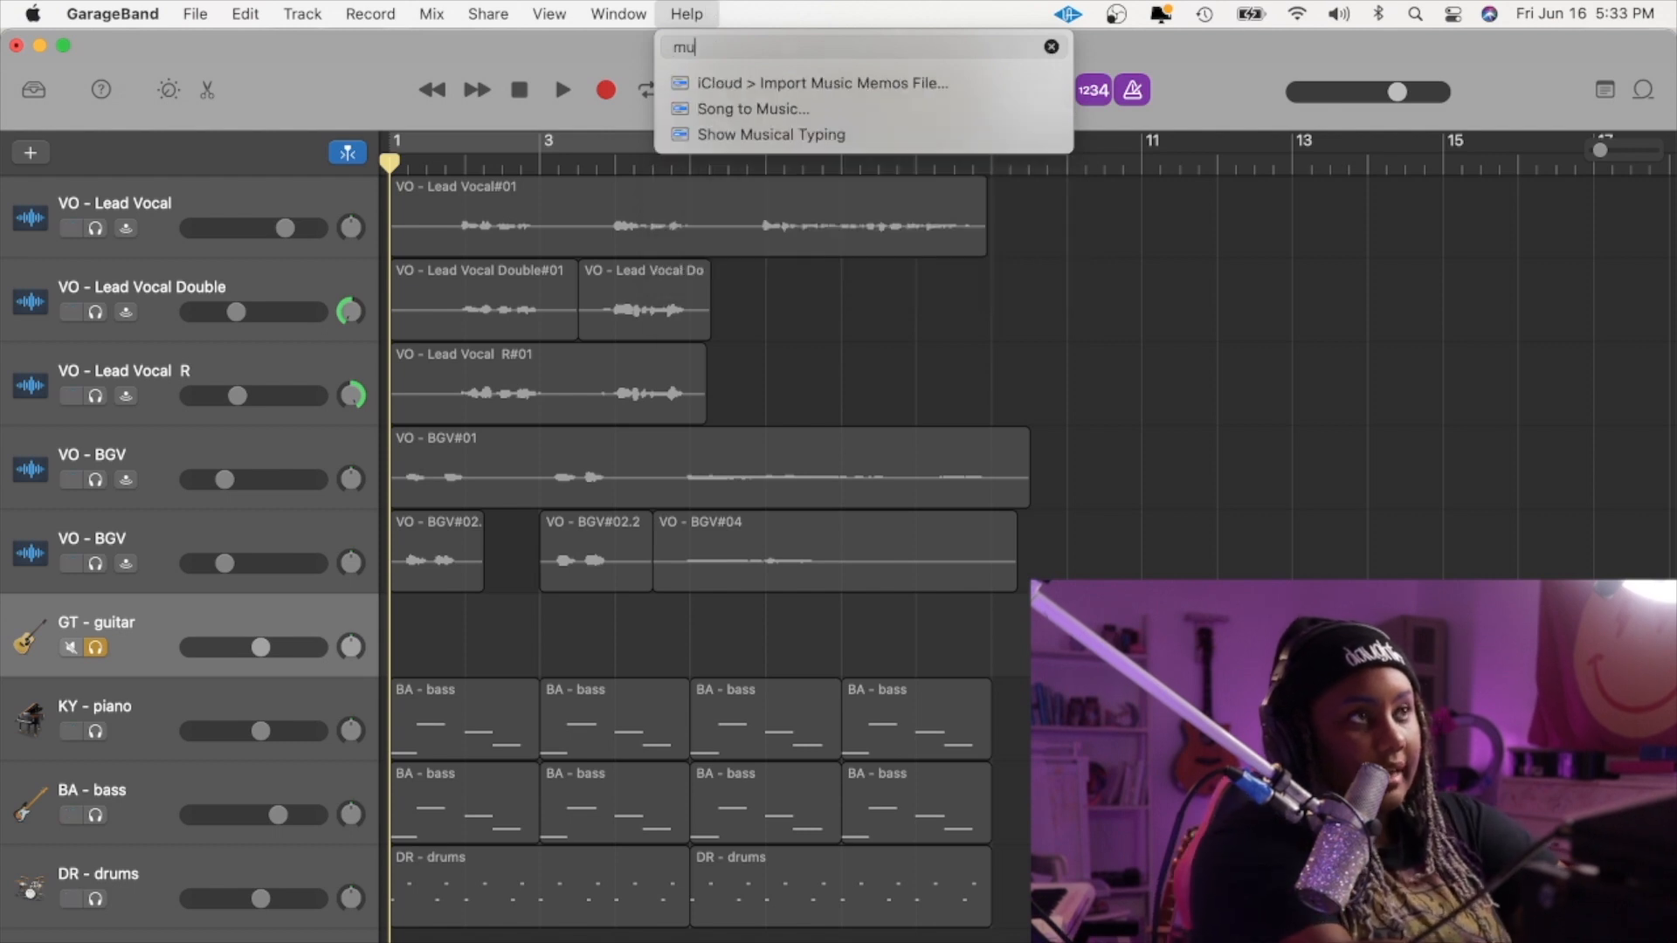
pyautogui.write('dic')
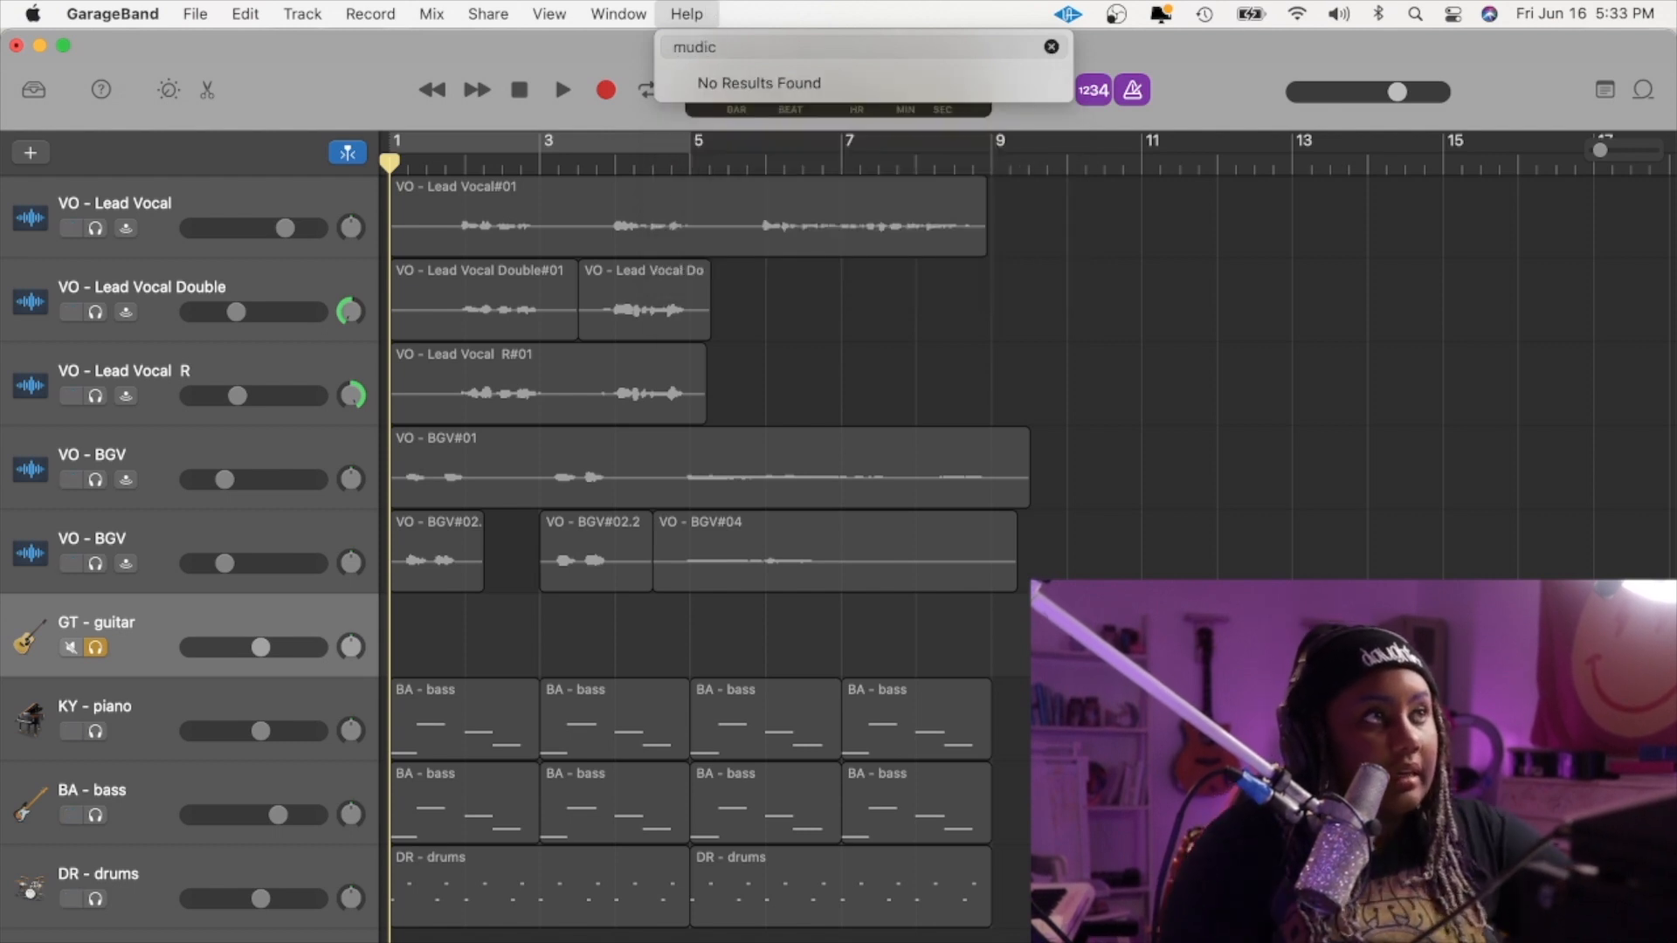
pyautogui.press('BackSpace')
pyautogui.press('BackSpace')
pyautogui.press('BackSpace')
pyautogui.press('BackSpace')
pyautogui.press('BackSpace')
pyautogui.write('keyb')
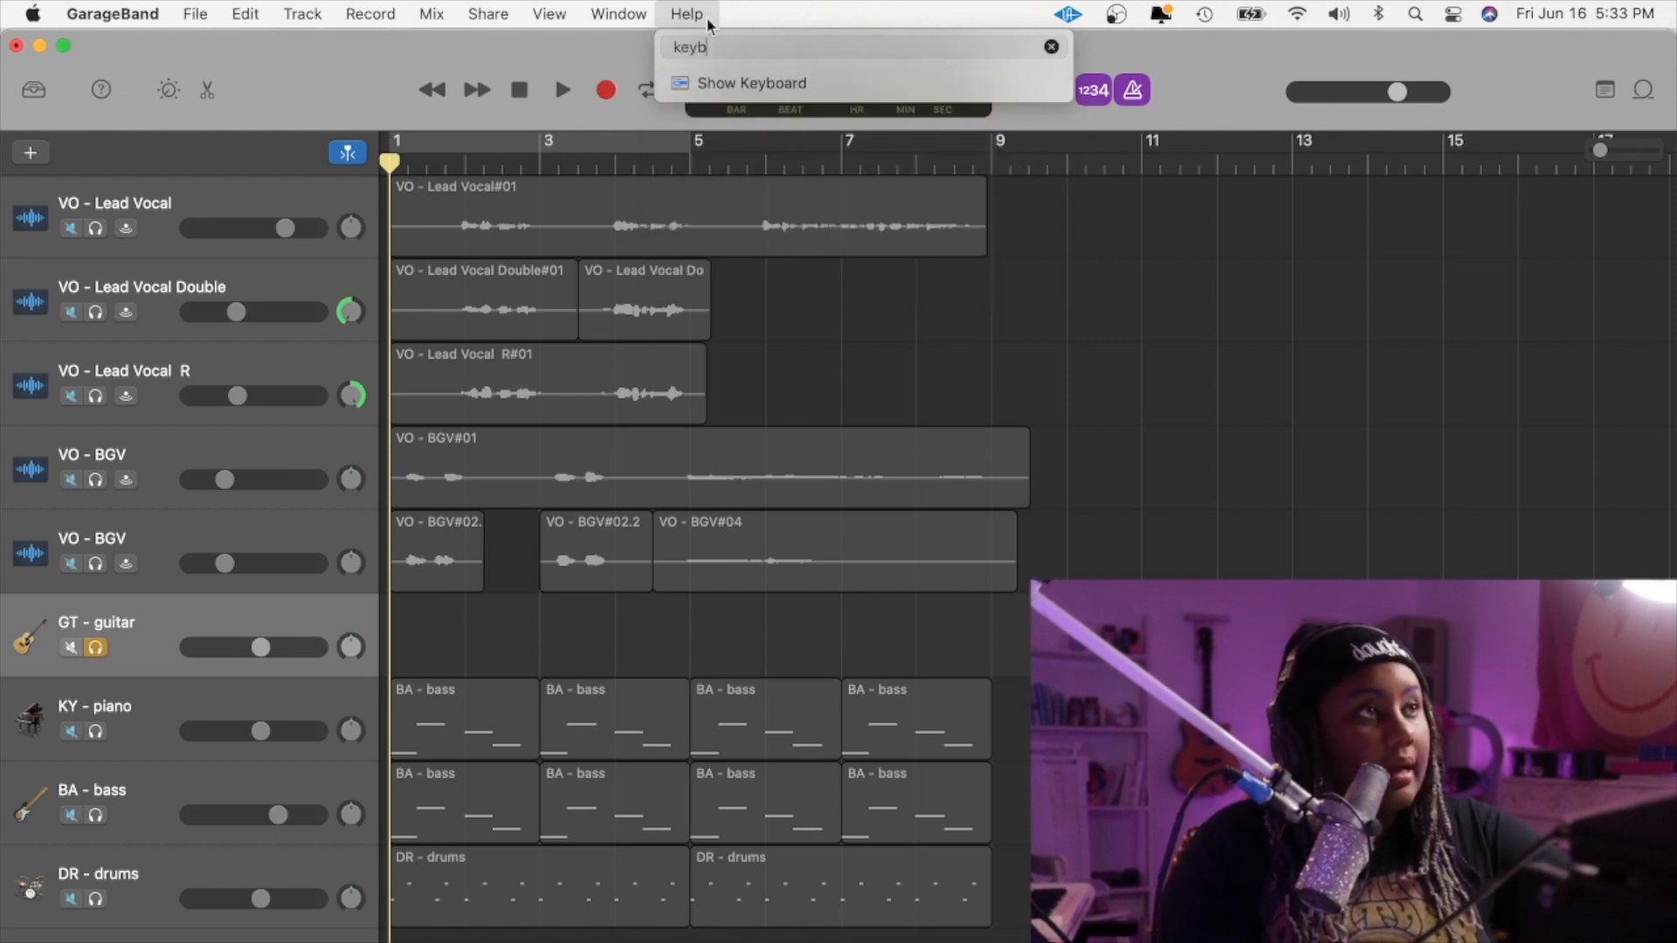
pyautogui.click(741, 107)
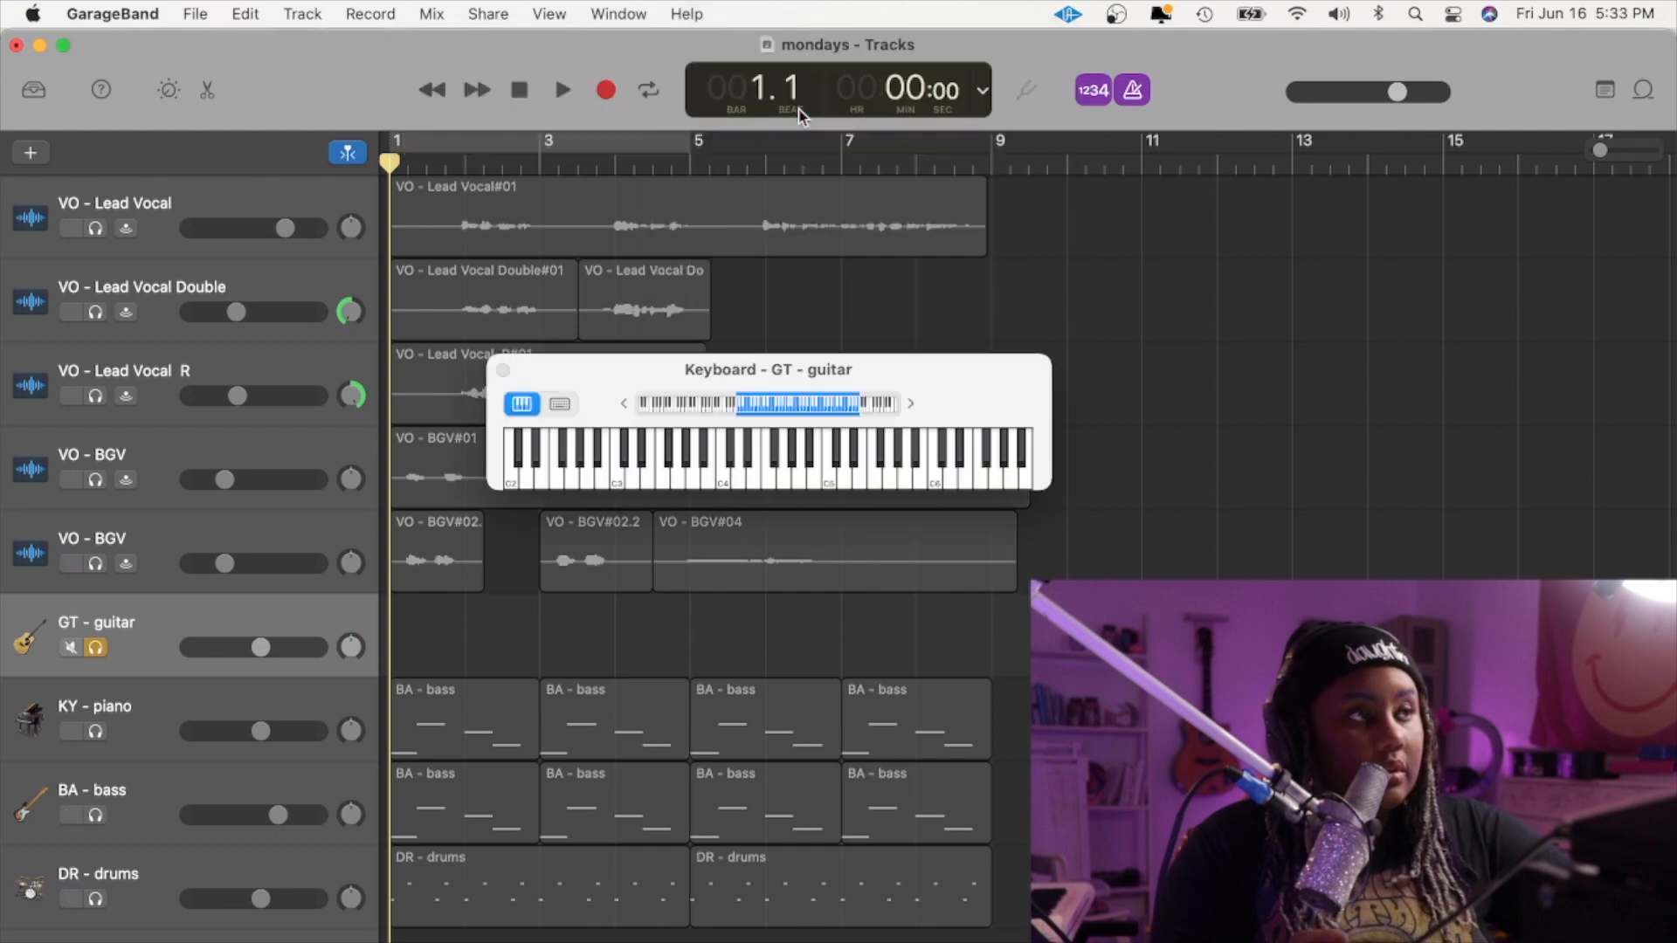
pyautogui.click(560, 404)
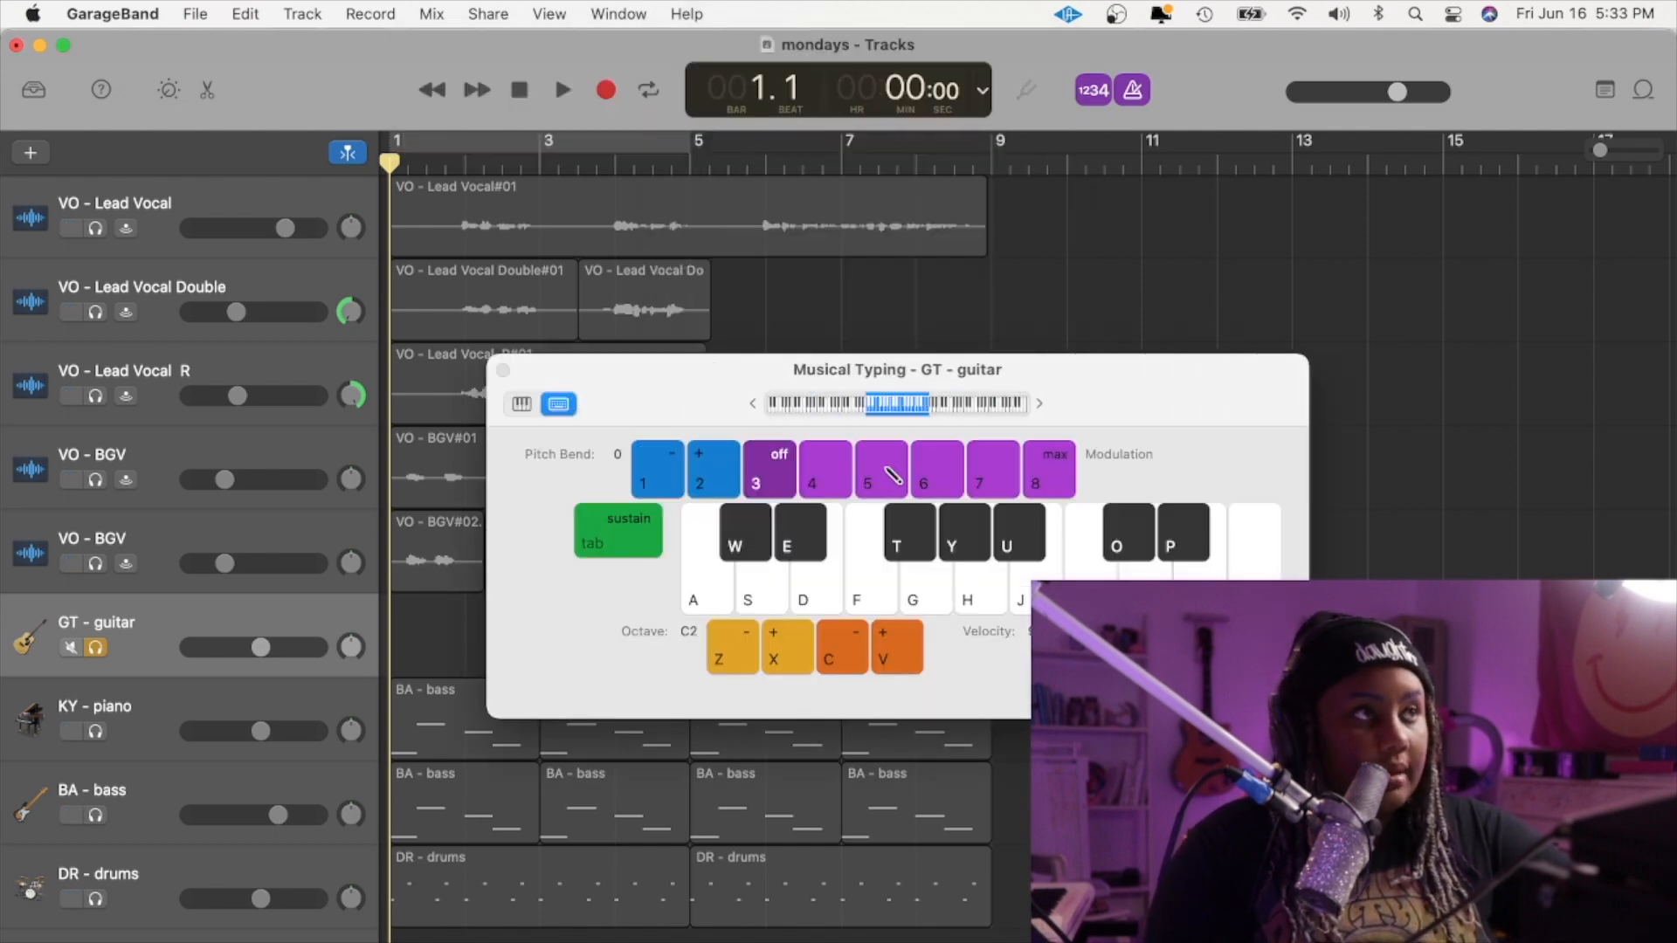
# - Try out guitar notes with Musical Typing and unsolo the GT - guitar track
pyautogui.press('g')
pyautogui.press('f')
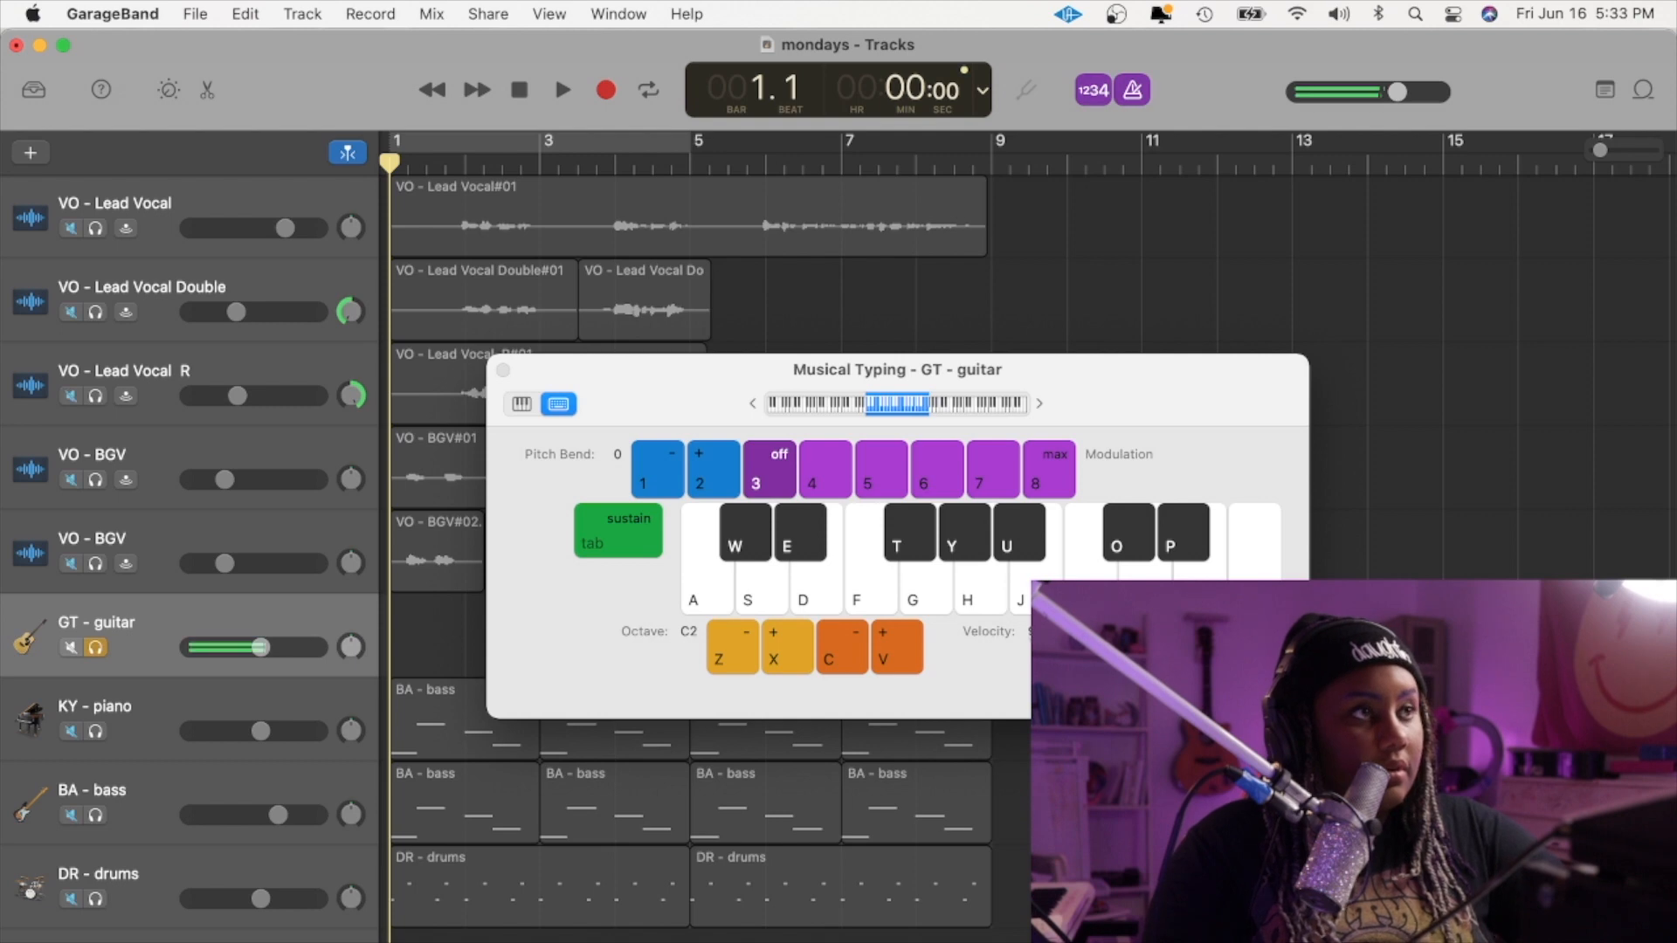
pyautogui.press('j')
pyautogui.press('k')
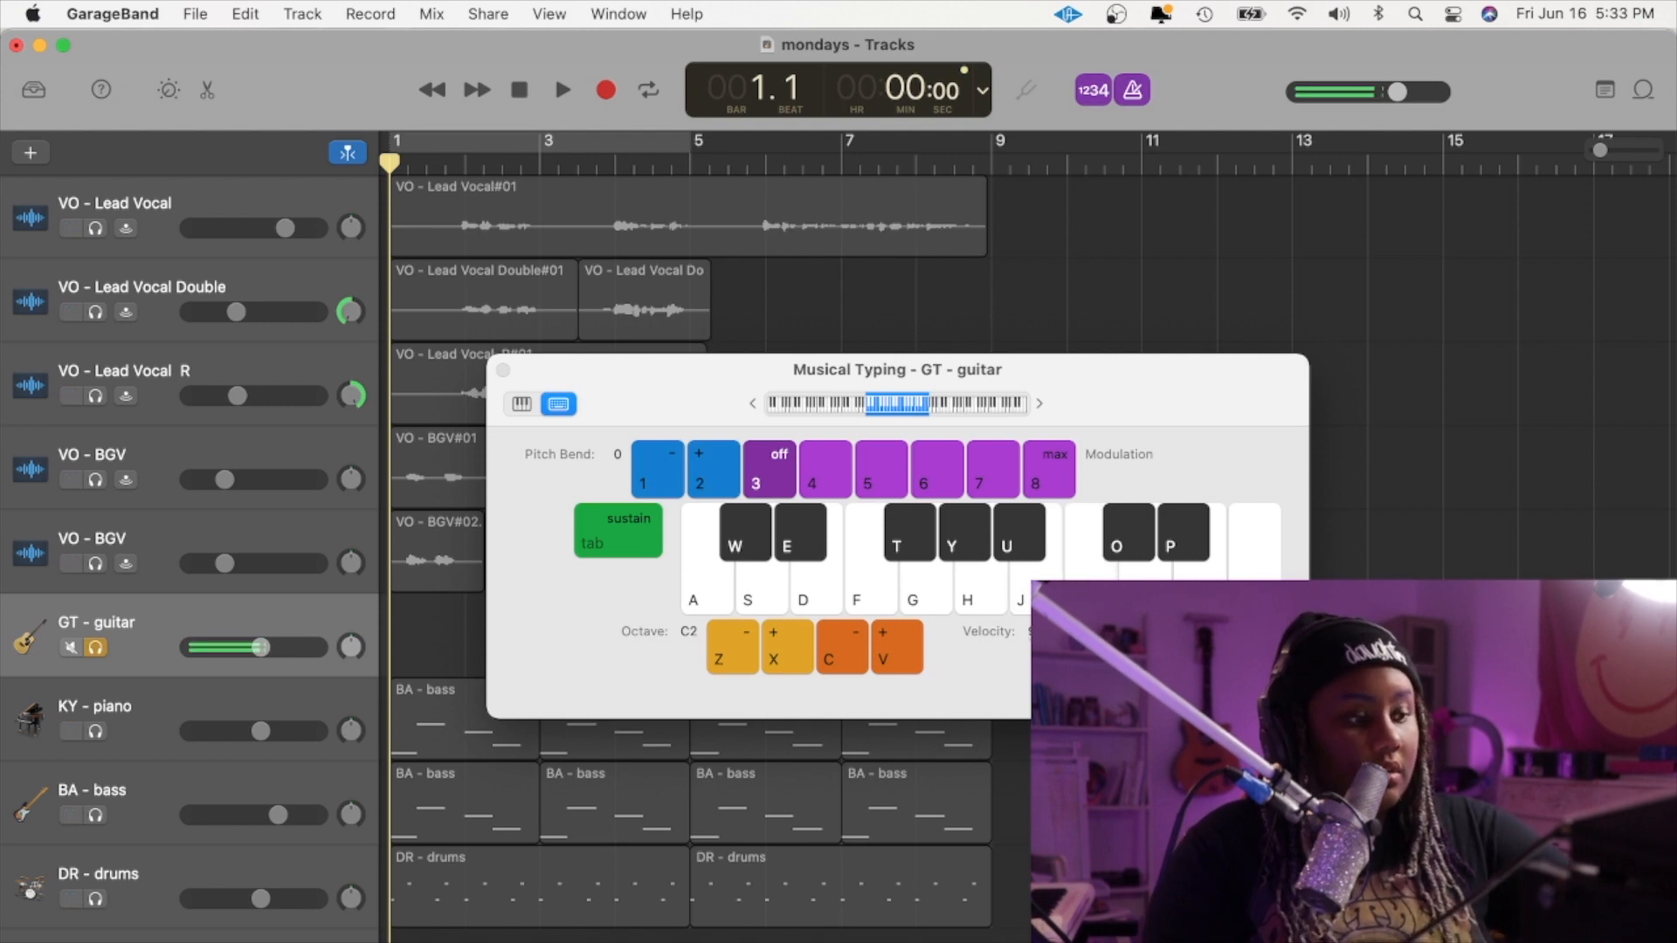
pyautogui.press('k')
pyautogui.press('l')
pyautogui.press('l')
pyautogui.press('k')
pyautogui.press('l')
pyautogui.press(';')
pyautogui.press('k')
pyautogui.press('l')
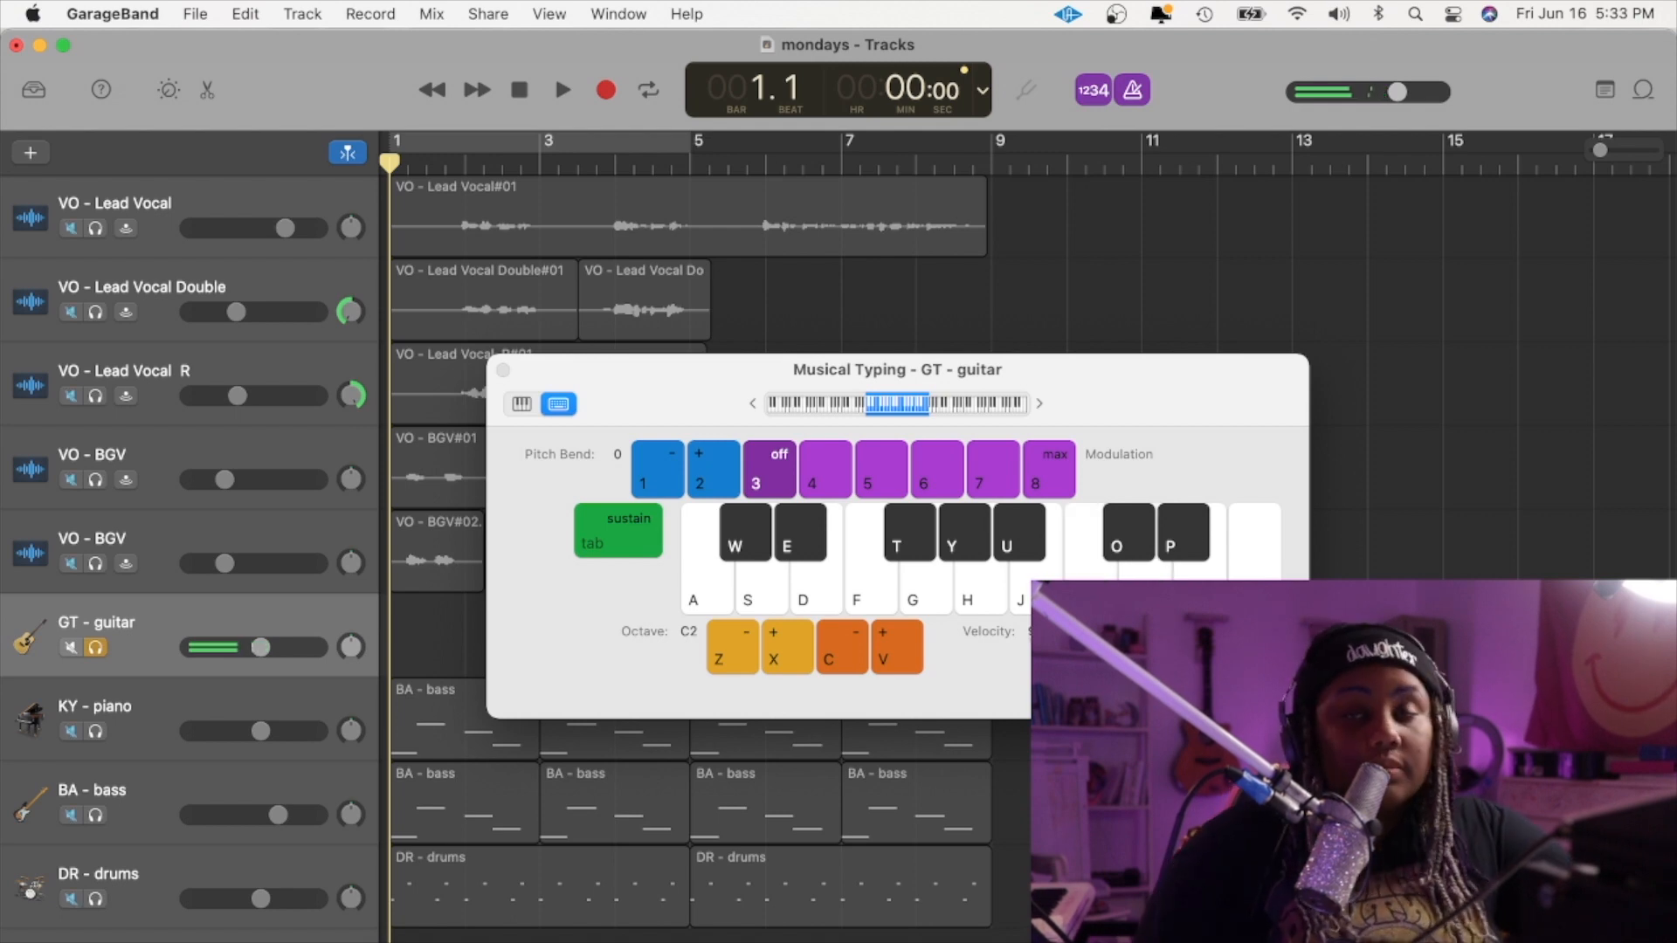
pyautogui.click(97, 648)
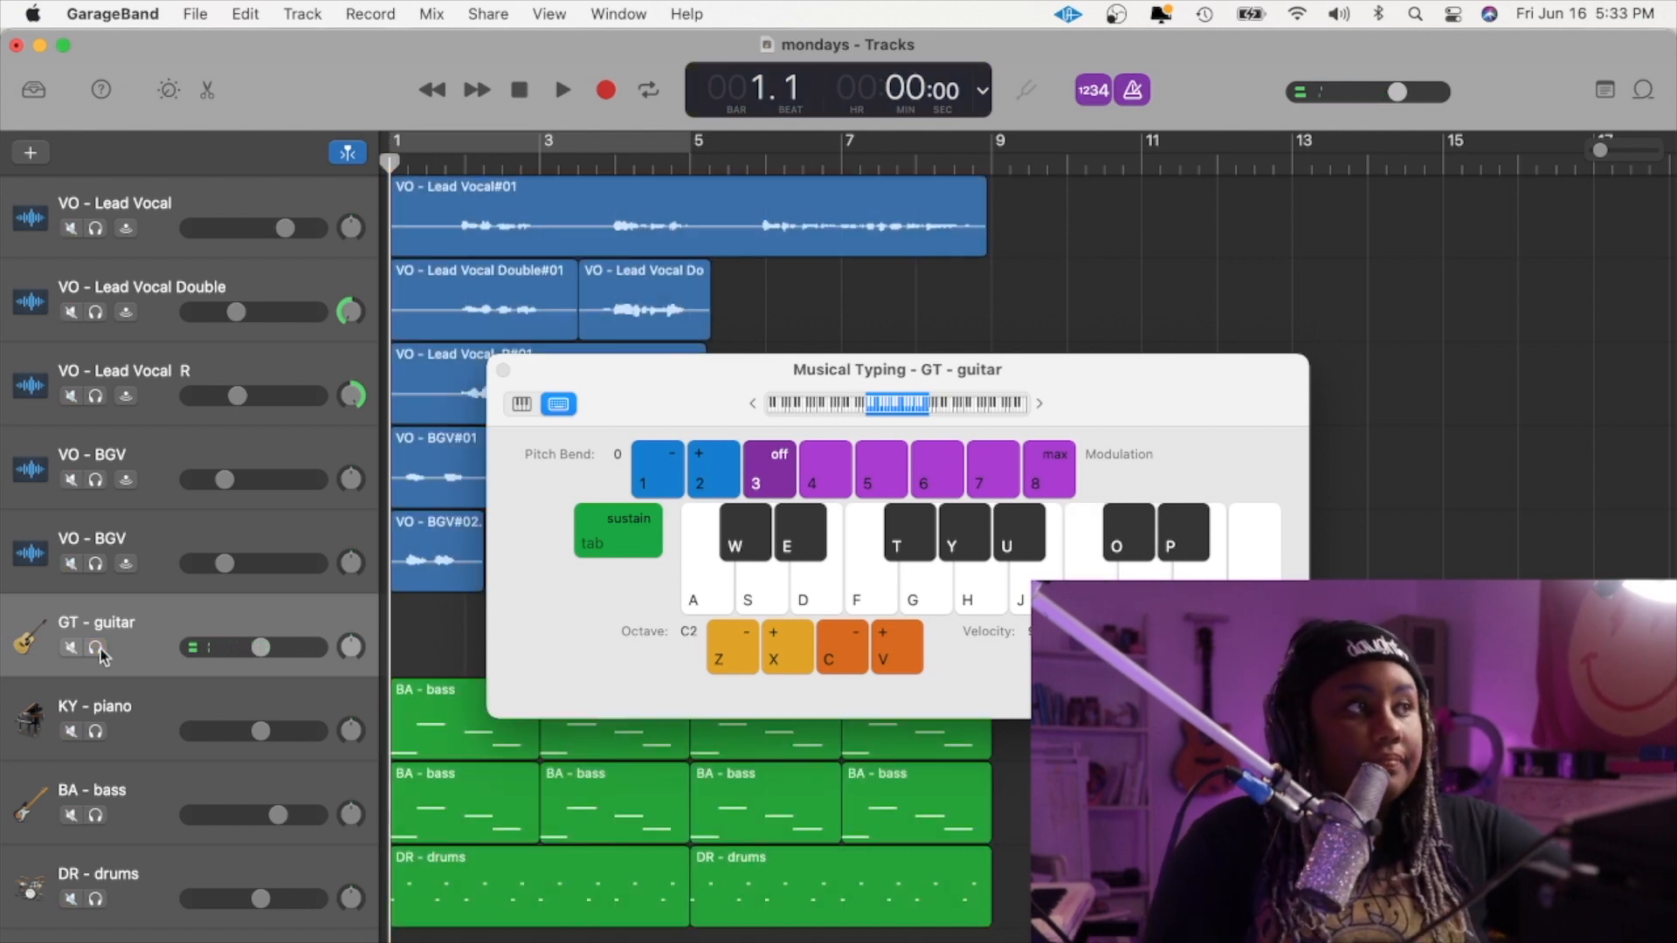
# - Move the Musical Typing window clear of the guitar lane and rehearse a melody in the upper notes of the octave
pyautogui.moveTo(704, 391); pyautogui.dragTo(921, 209)
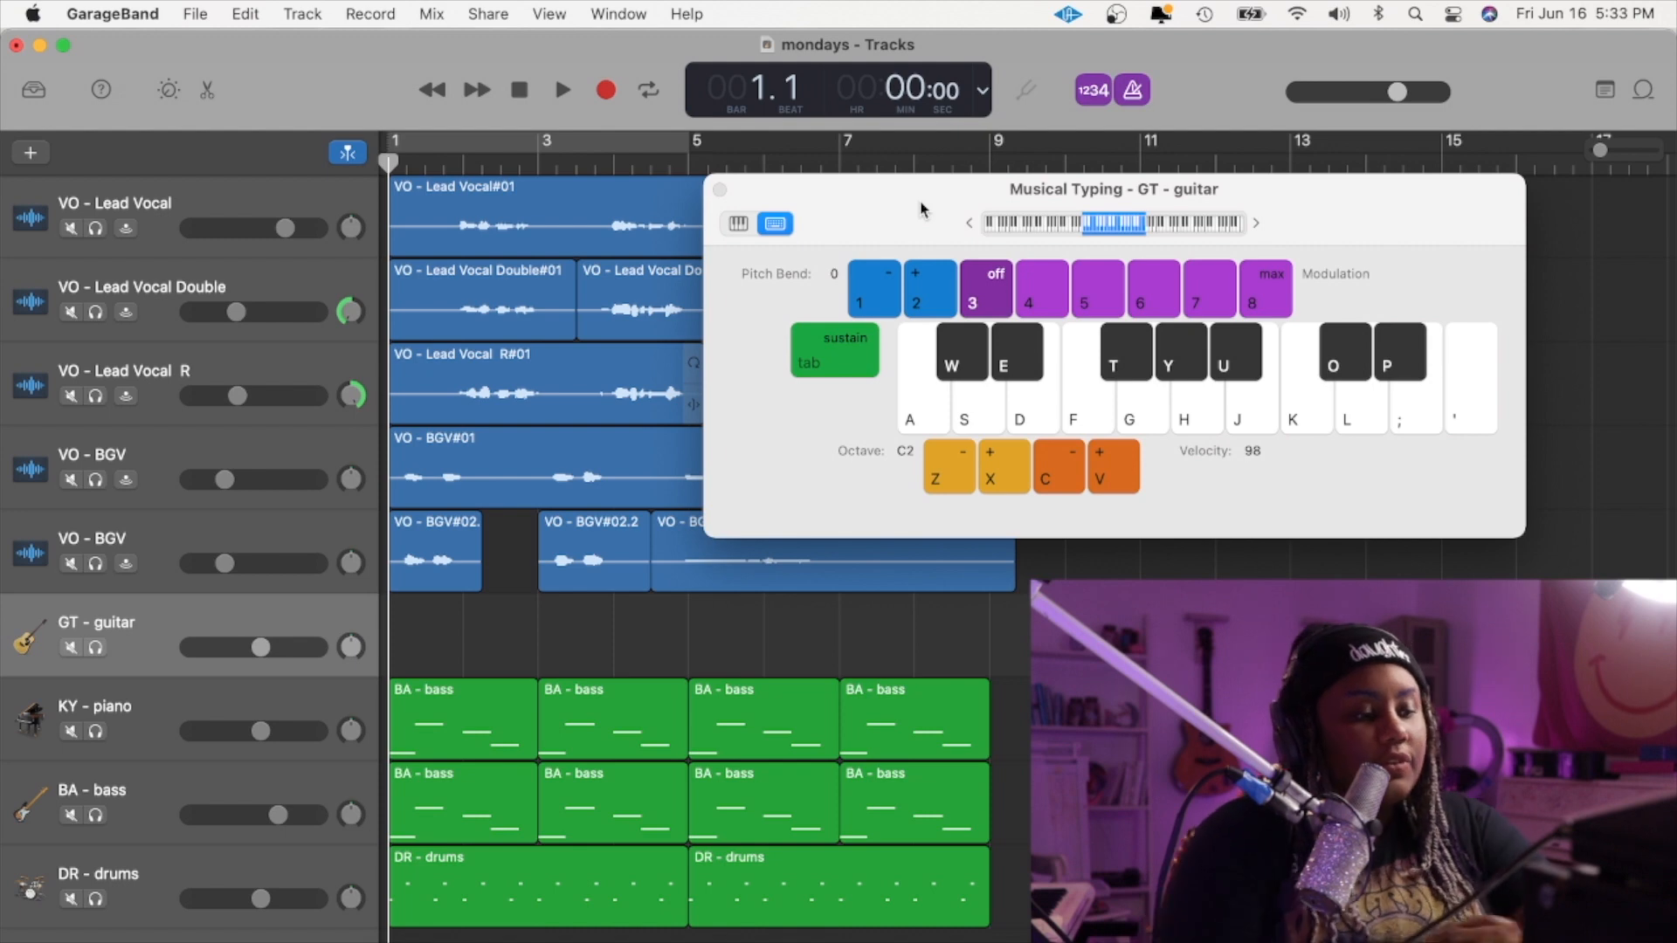
pyautogui.press('j')
pyautogui.press('k')
pyautogui.press('l')
pyautogui.press('k')
pyautogui.press('l')
pyautogui.press(';')
pyautogui.press('l')
pyautogui.press('k')
pyautogui.press(';')
pyautogui.press(';')
pyautogui.press('k')
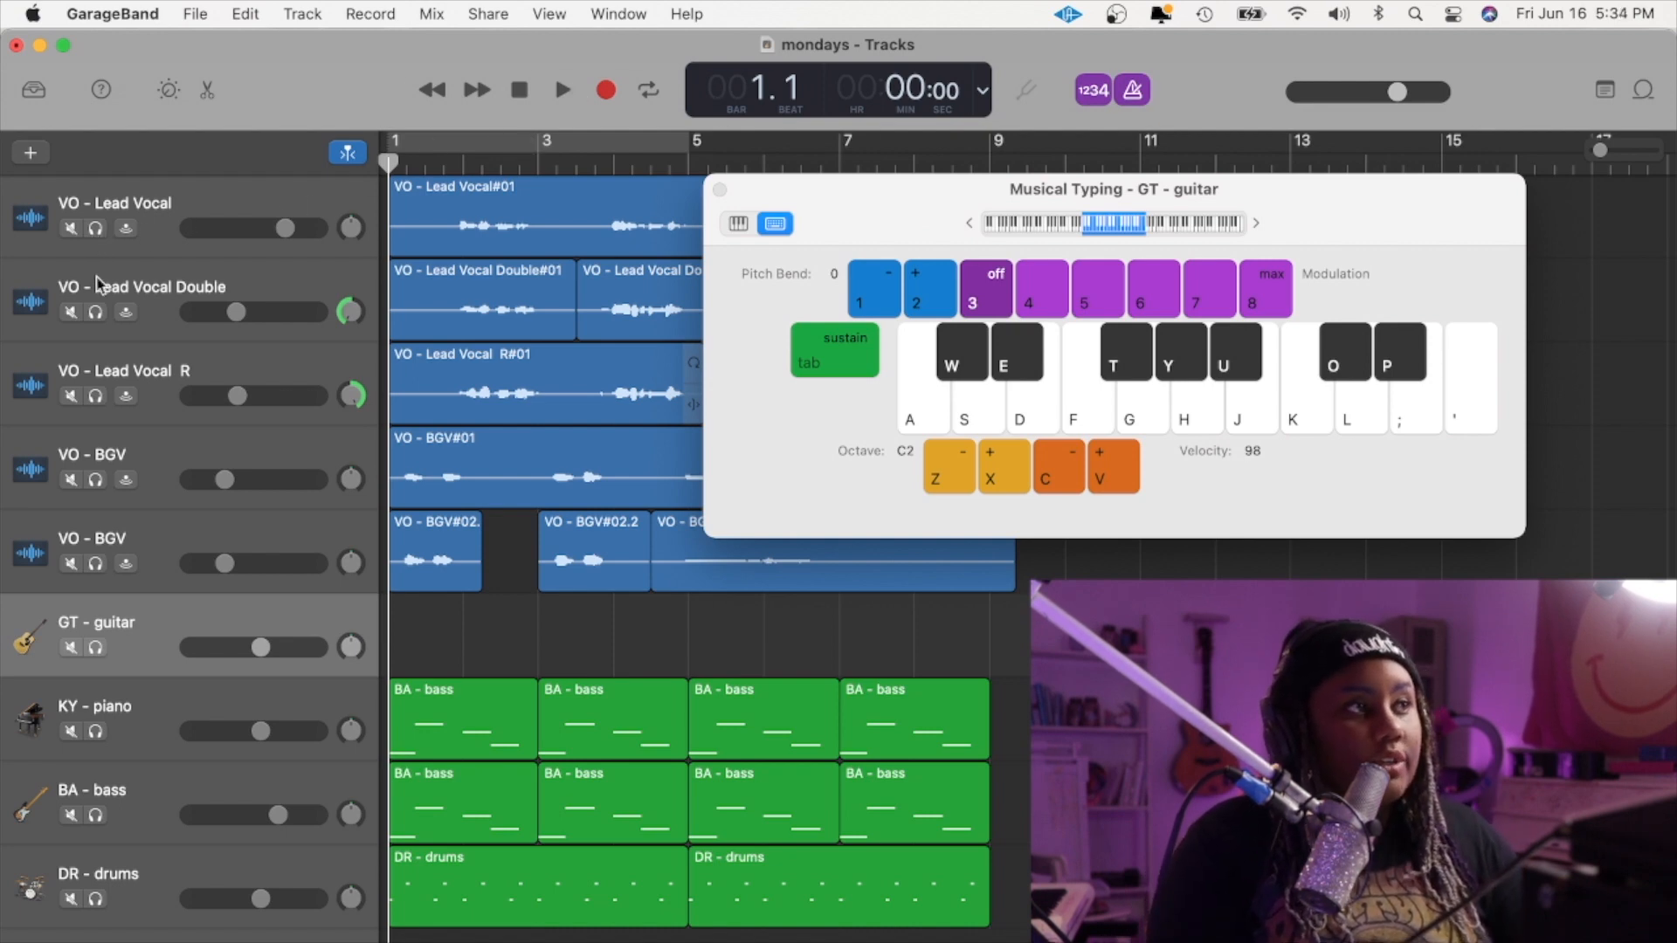
# - Mute the VO - Lead Vocal Double and VO - Lead Vocal R tracks
pyautogui.click(29, 550)
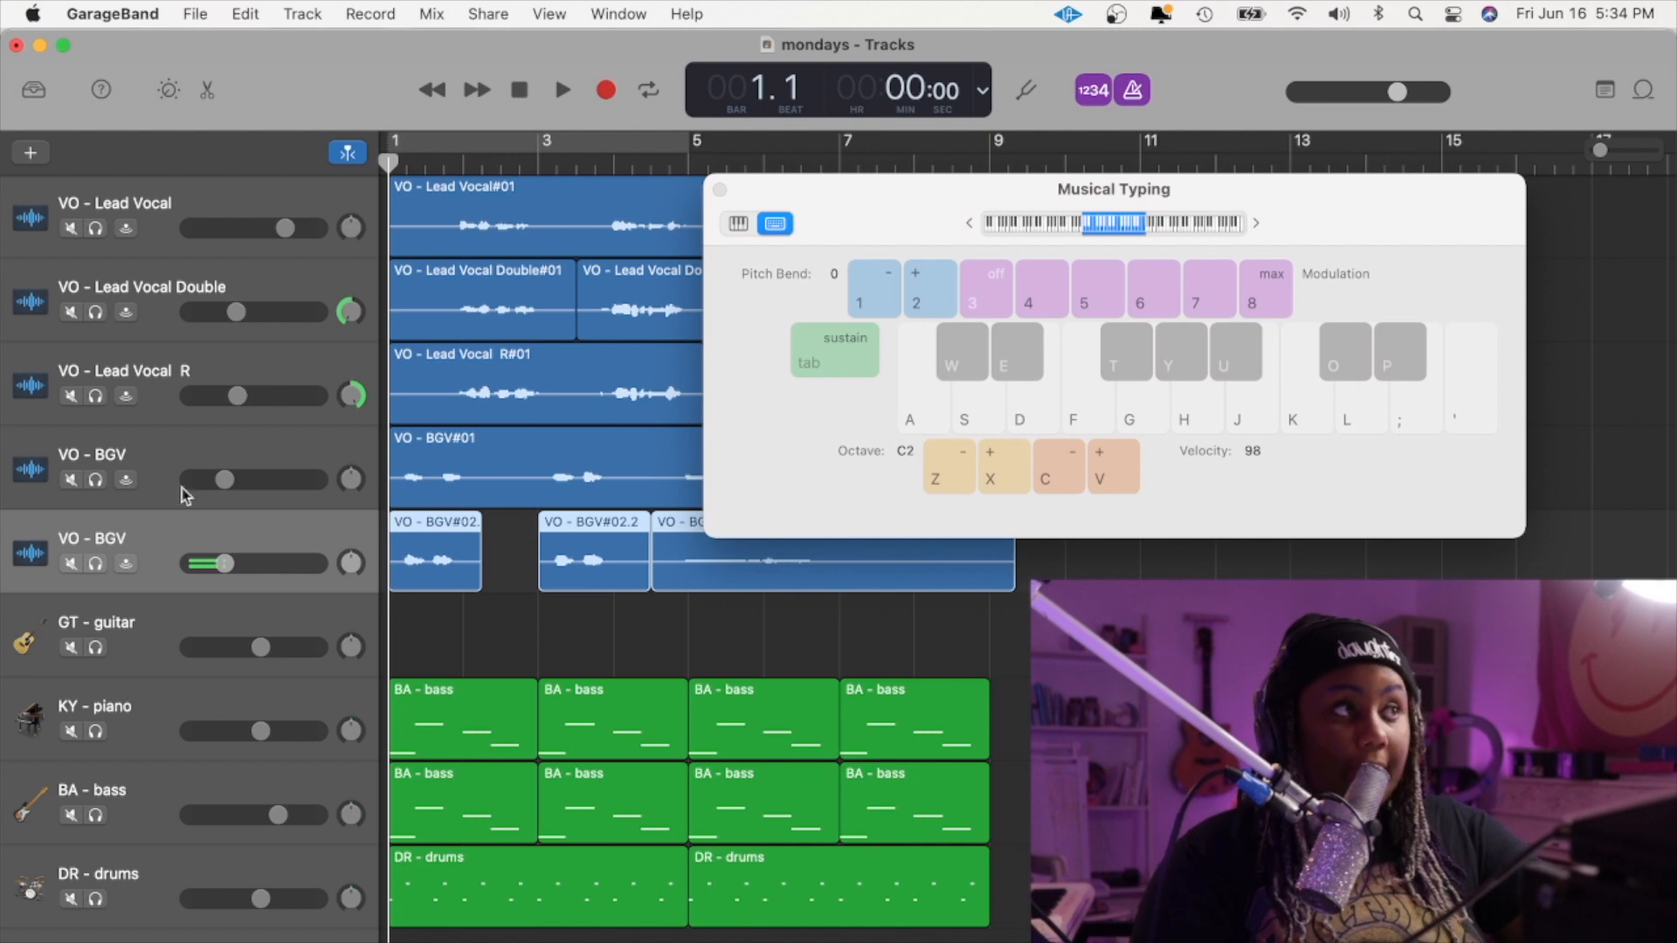
pyautogui.click(162, 292)
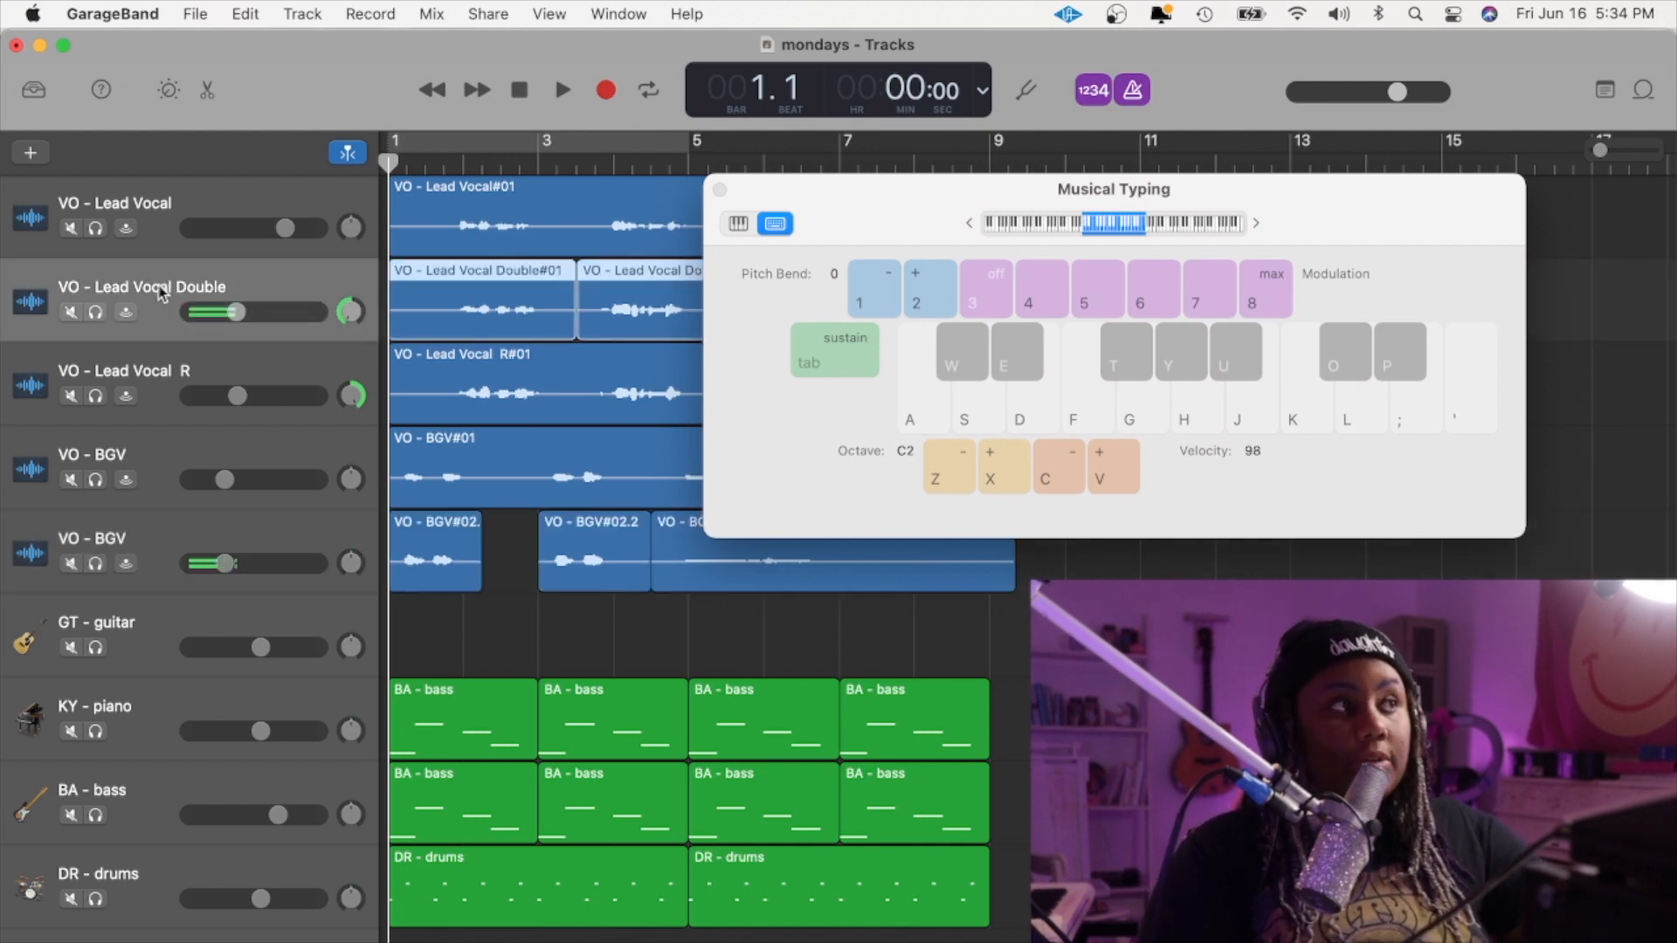
pyautogui.click(166, 540)
pyautogui.click(168, 451)
pyautogui.click(163, 395)
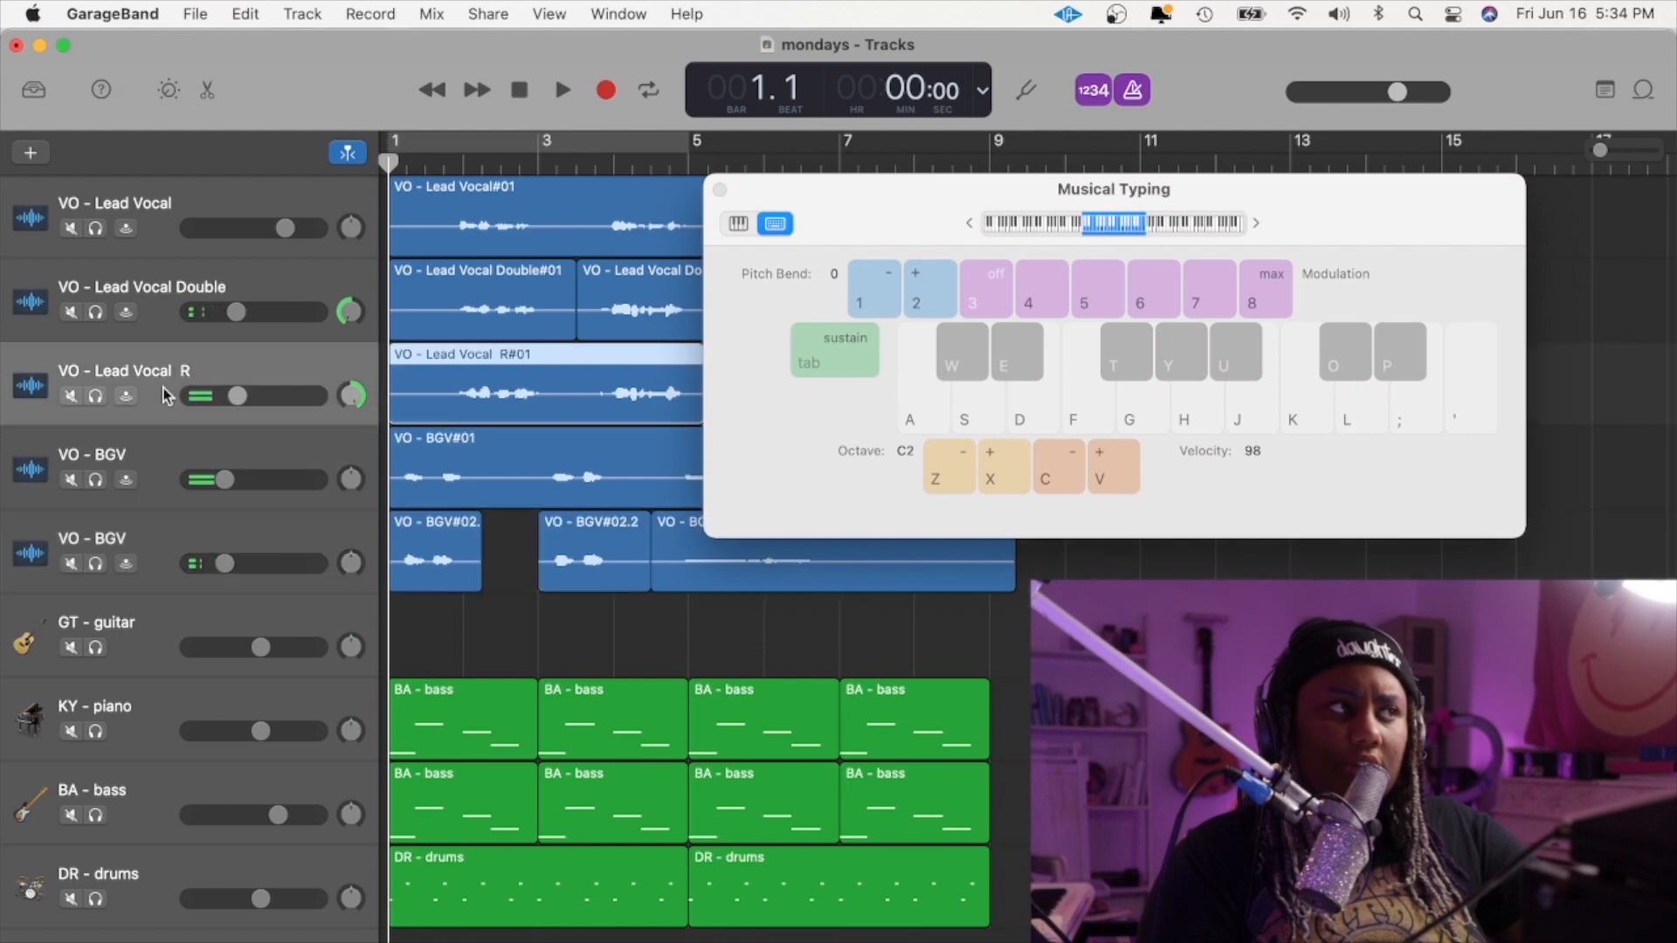
pyautogui.click(166, 318)
pyautogui.press('m')
pyautogui.click(148, 395)
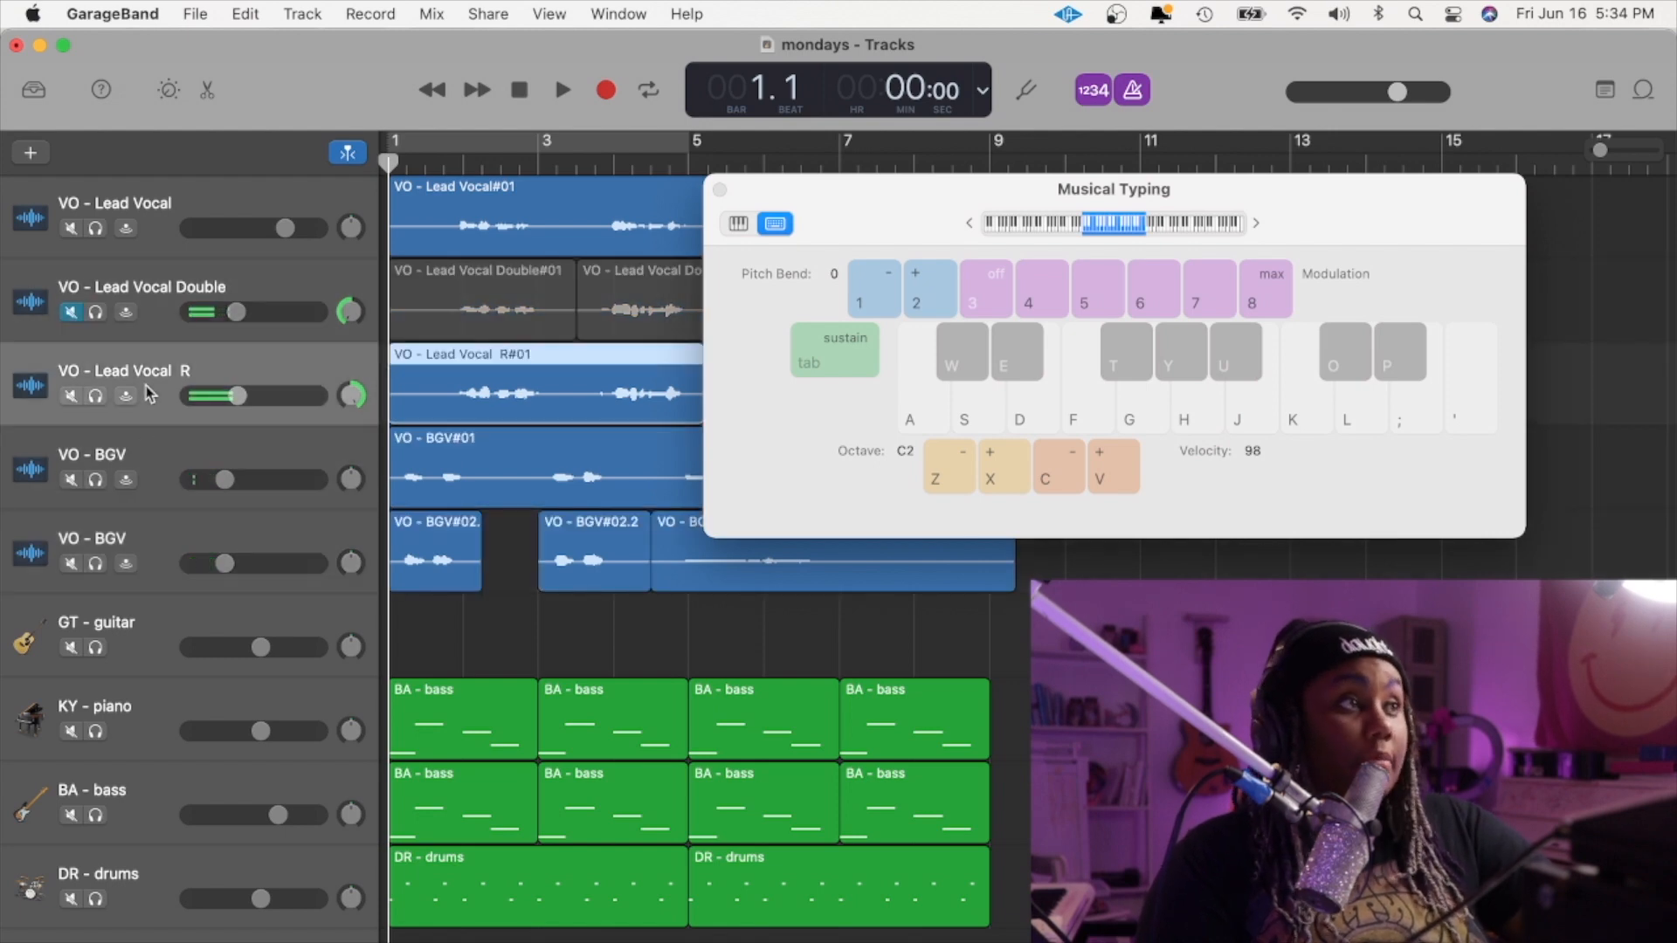
pyautogui.press('m')
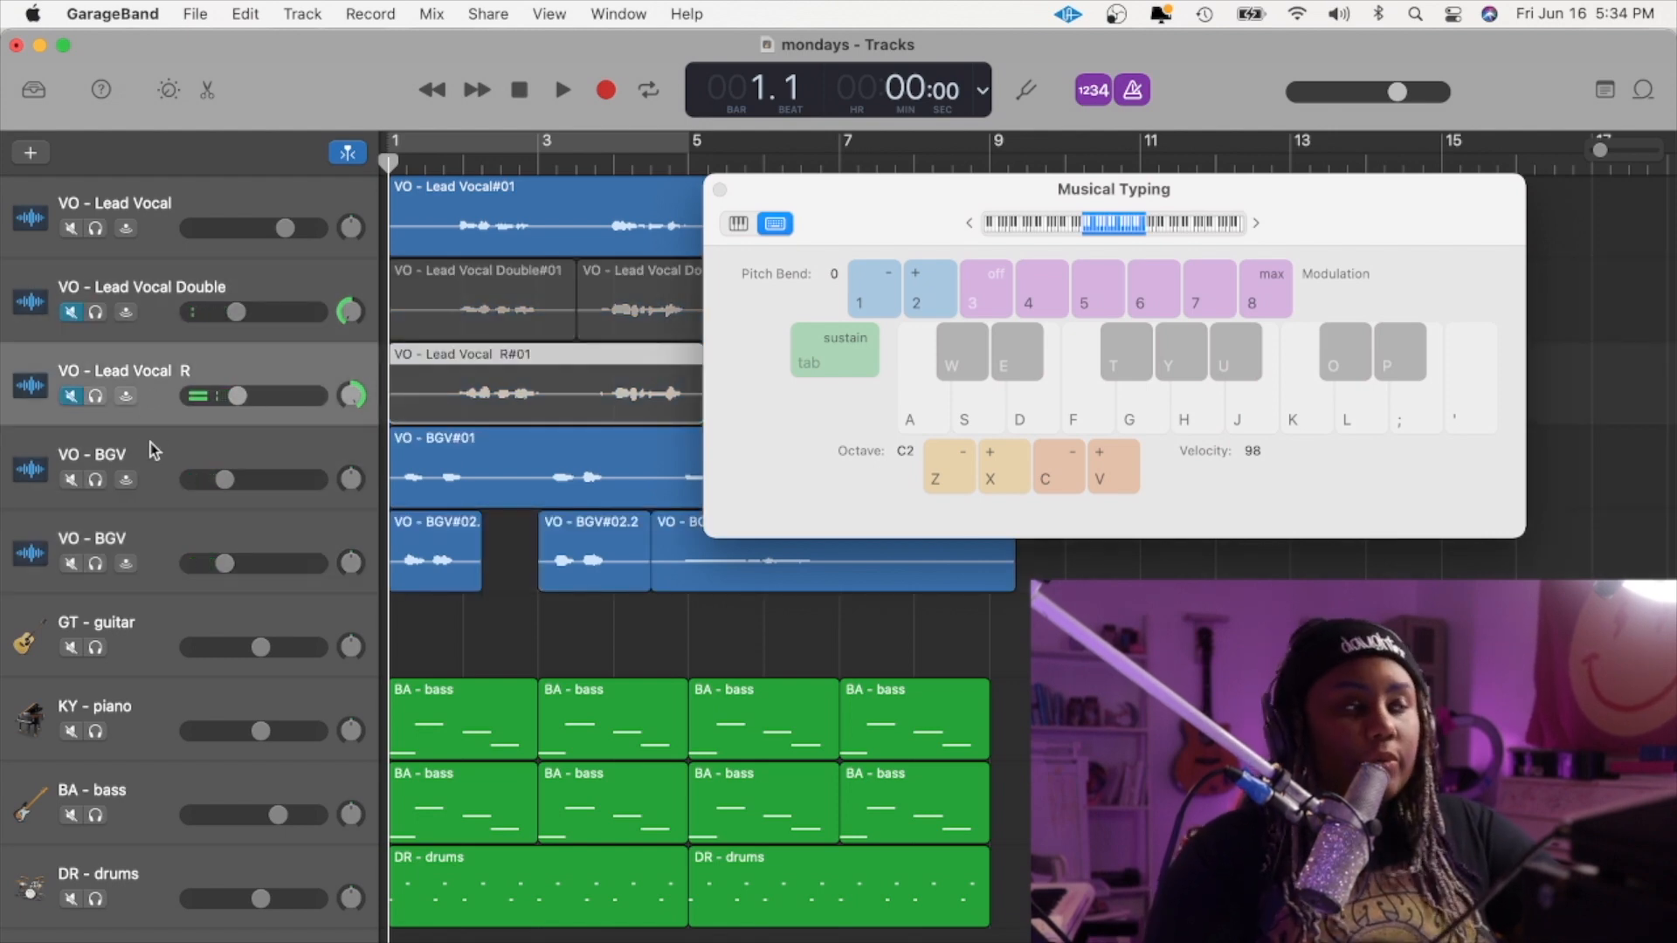
# - Mute both VO - BGV tracks
pyautogui.click(154, 473)
pyautogui.press('m')
pyautogui.click(172, 552)
pyautogui.press('m')
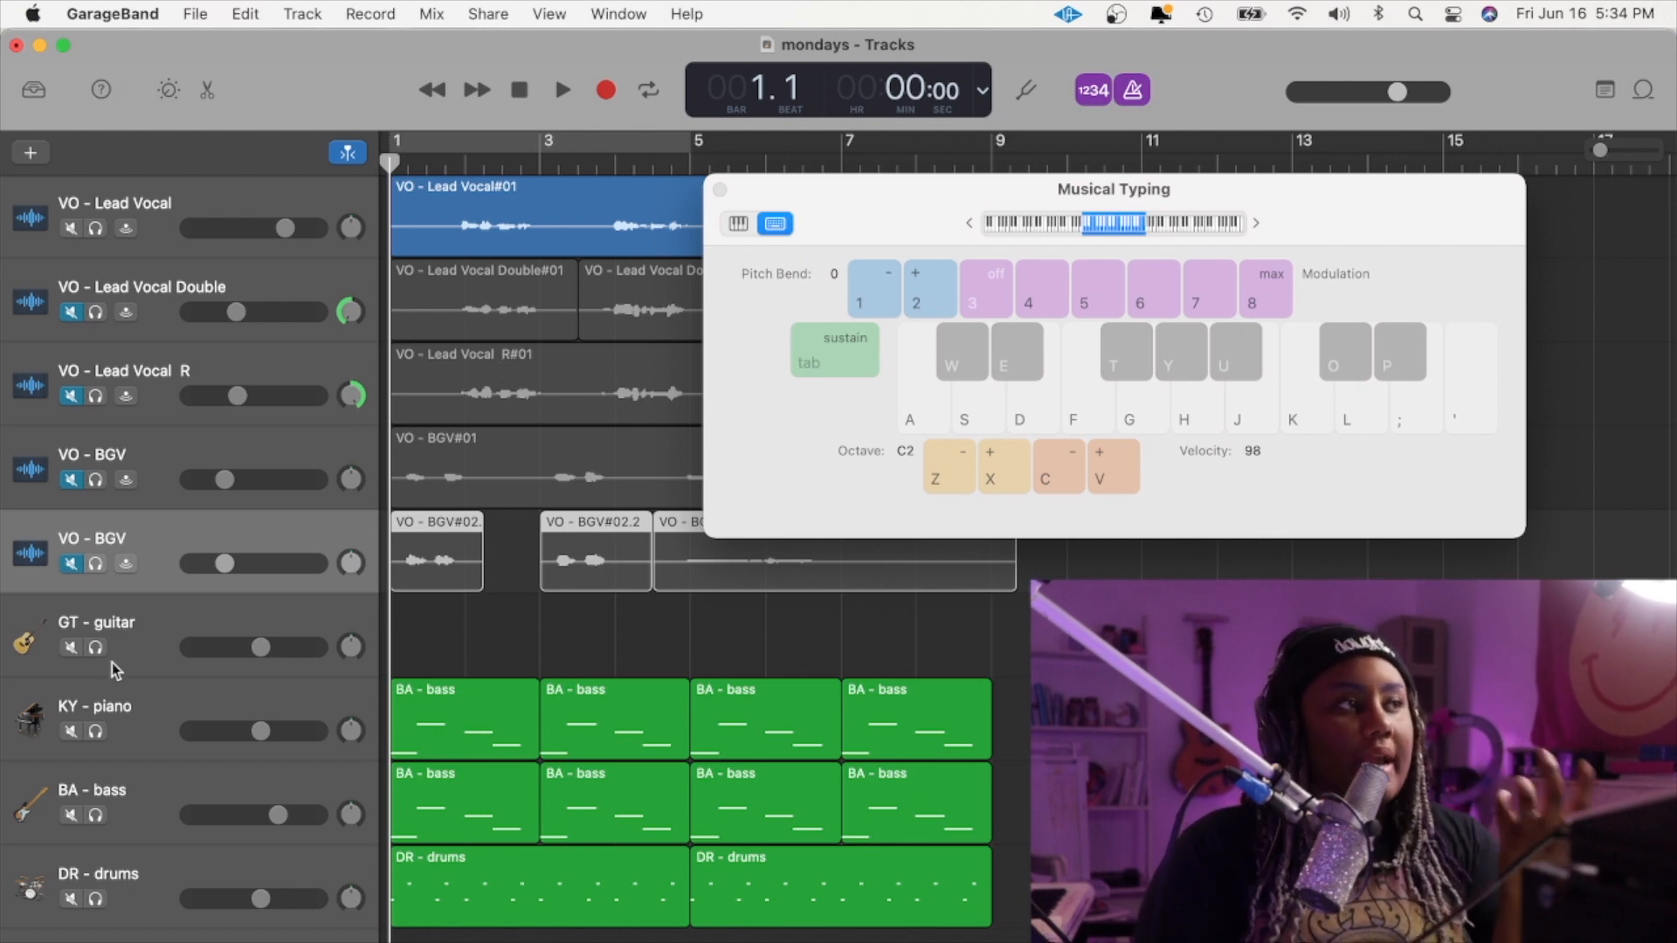
# - Start recording on the GT - guitar track from bar 1 and play a rising, then falling phrase from about bar 3 to 6
pyautogui.click(154, 648)
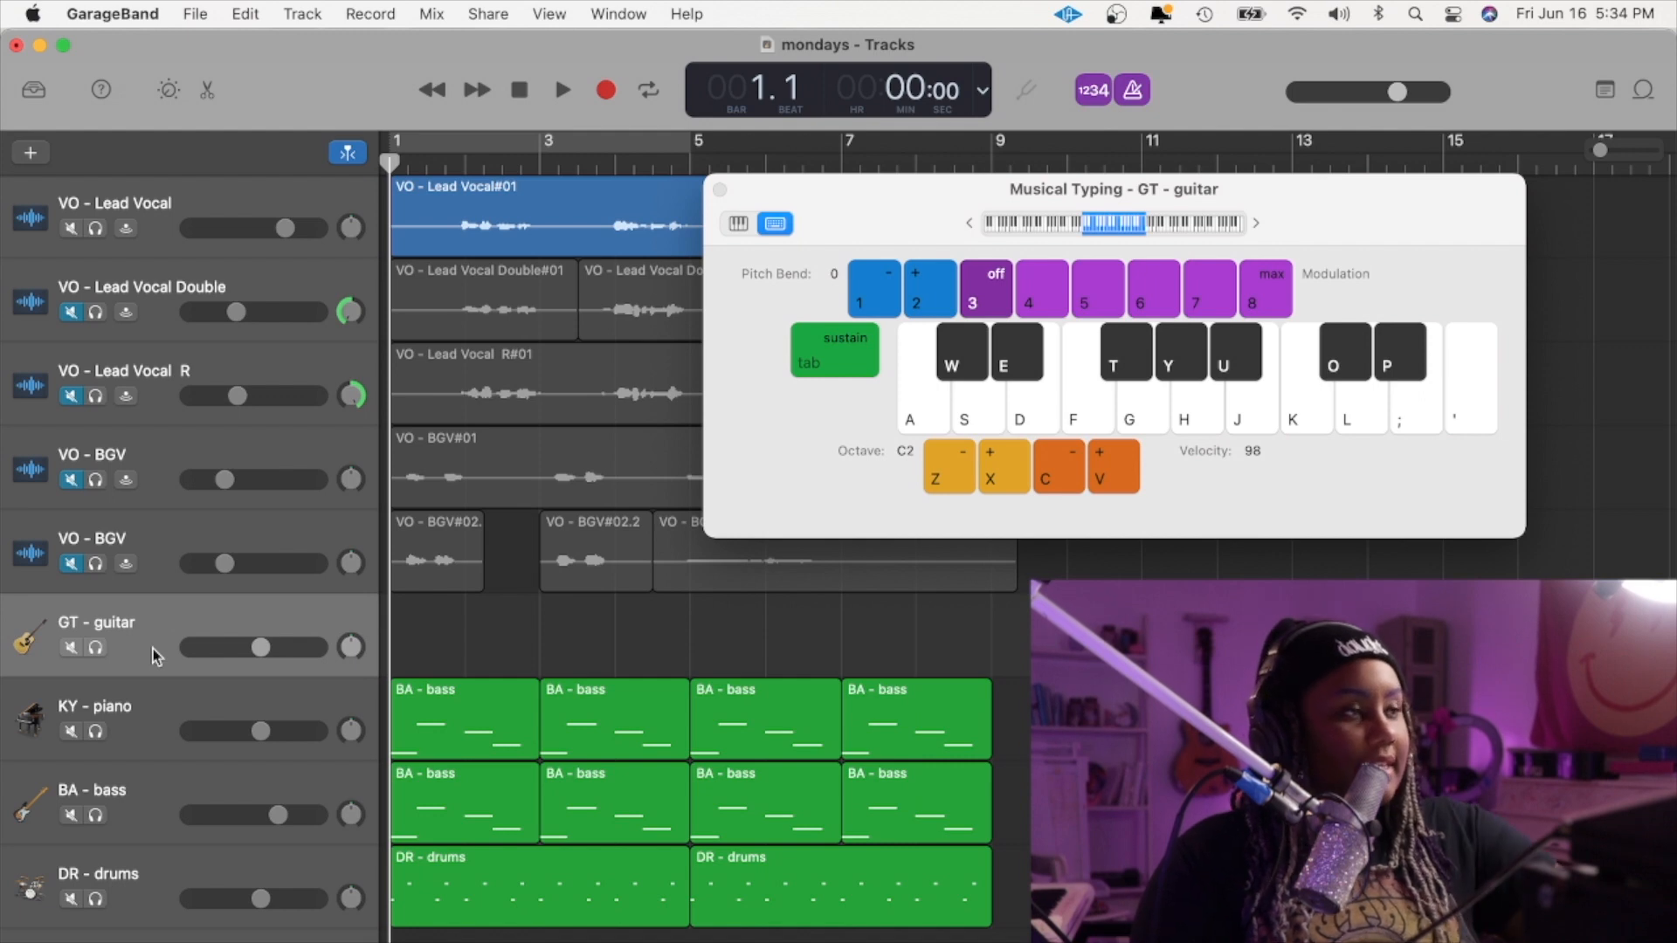
pyautogui.press('r')
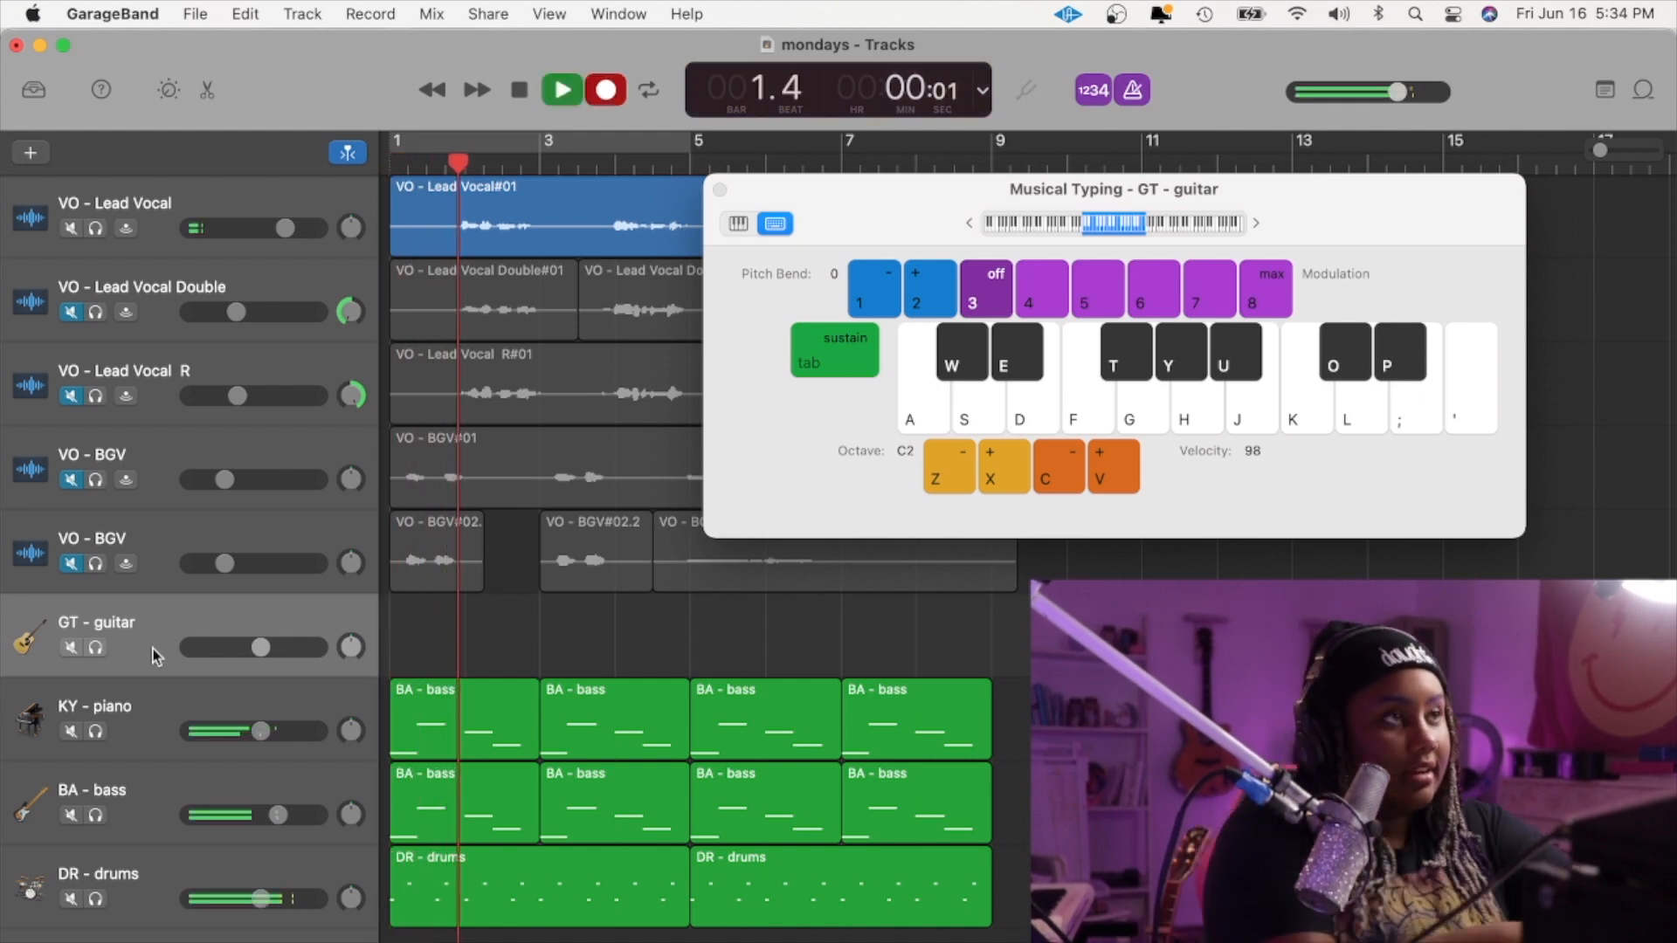
pyautogui.press('j')
pyautogui.press('k')
pyautogui.press('l')
pyautogui.press(';')
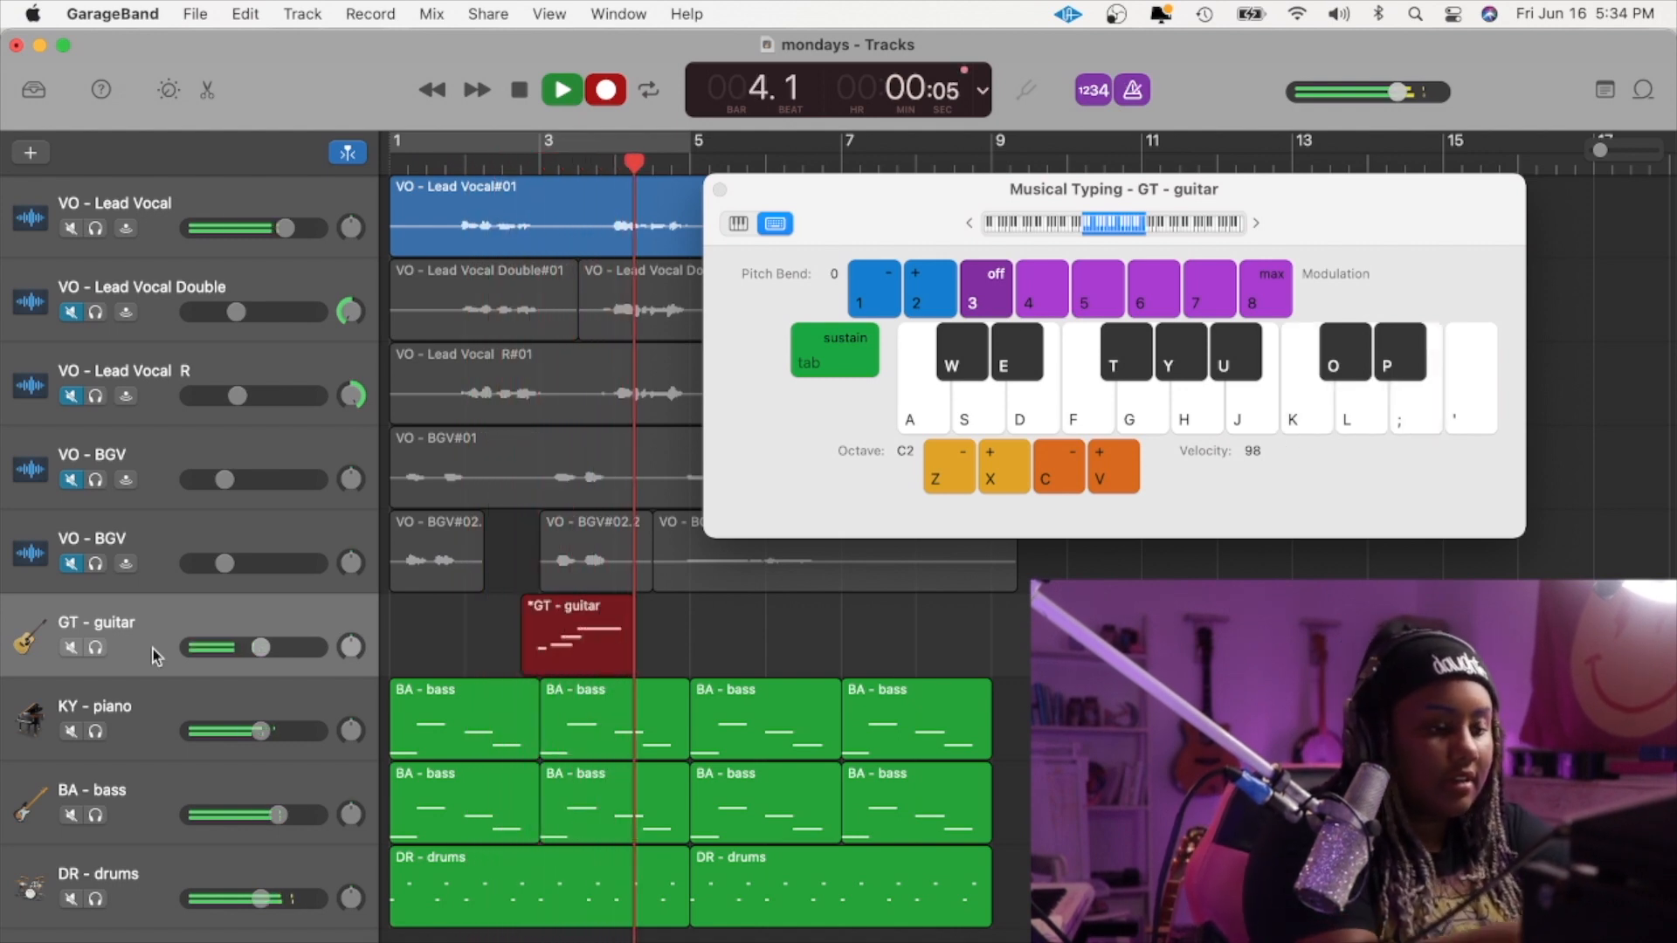
pyautogui.press(';')
pyautogui.press('l')
pyautogui.press('k')
pyautogui.press('j')
pyautogui.press('h')
pyautogui.press('g')
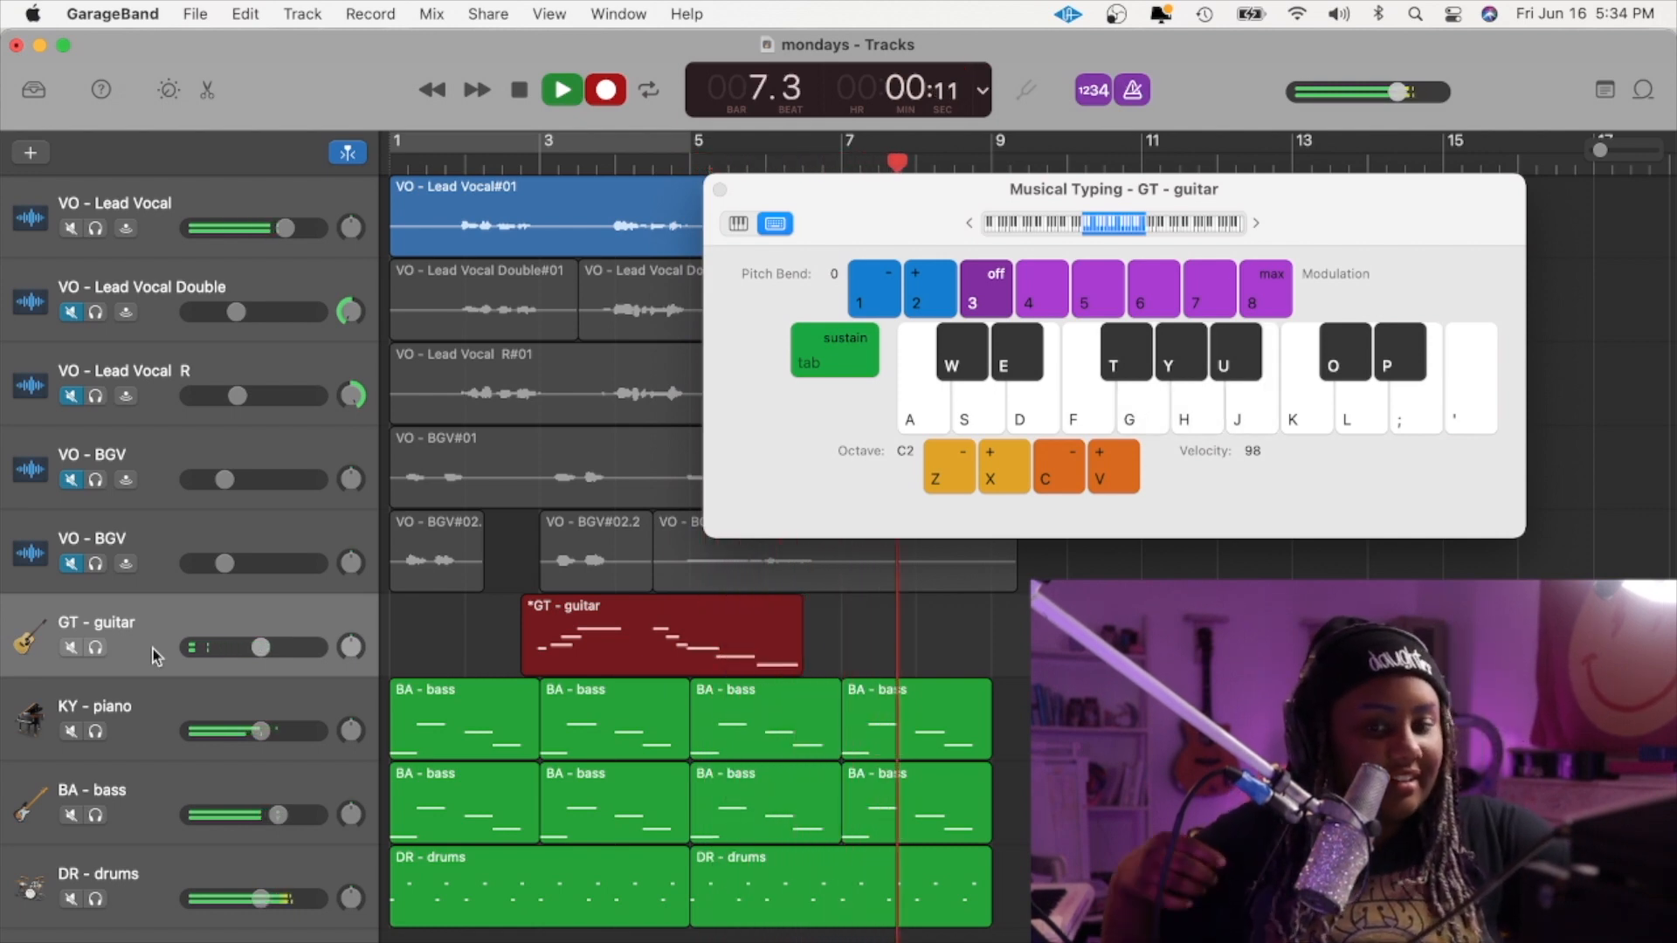
# - Play an alternating C3 and D3 figure on the guitar from about bar 8 and stop recording near bar 11
pyautogui.press('k')
pyautogui.press('l')
pyautogui.press('k')
pyautogui.press('k')
pyautogui.press('l')
pyautogui.press('k')
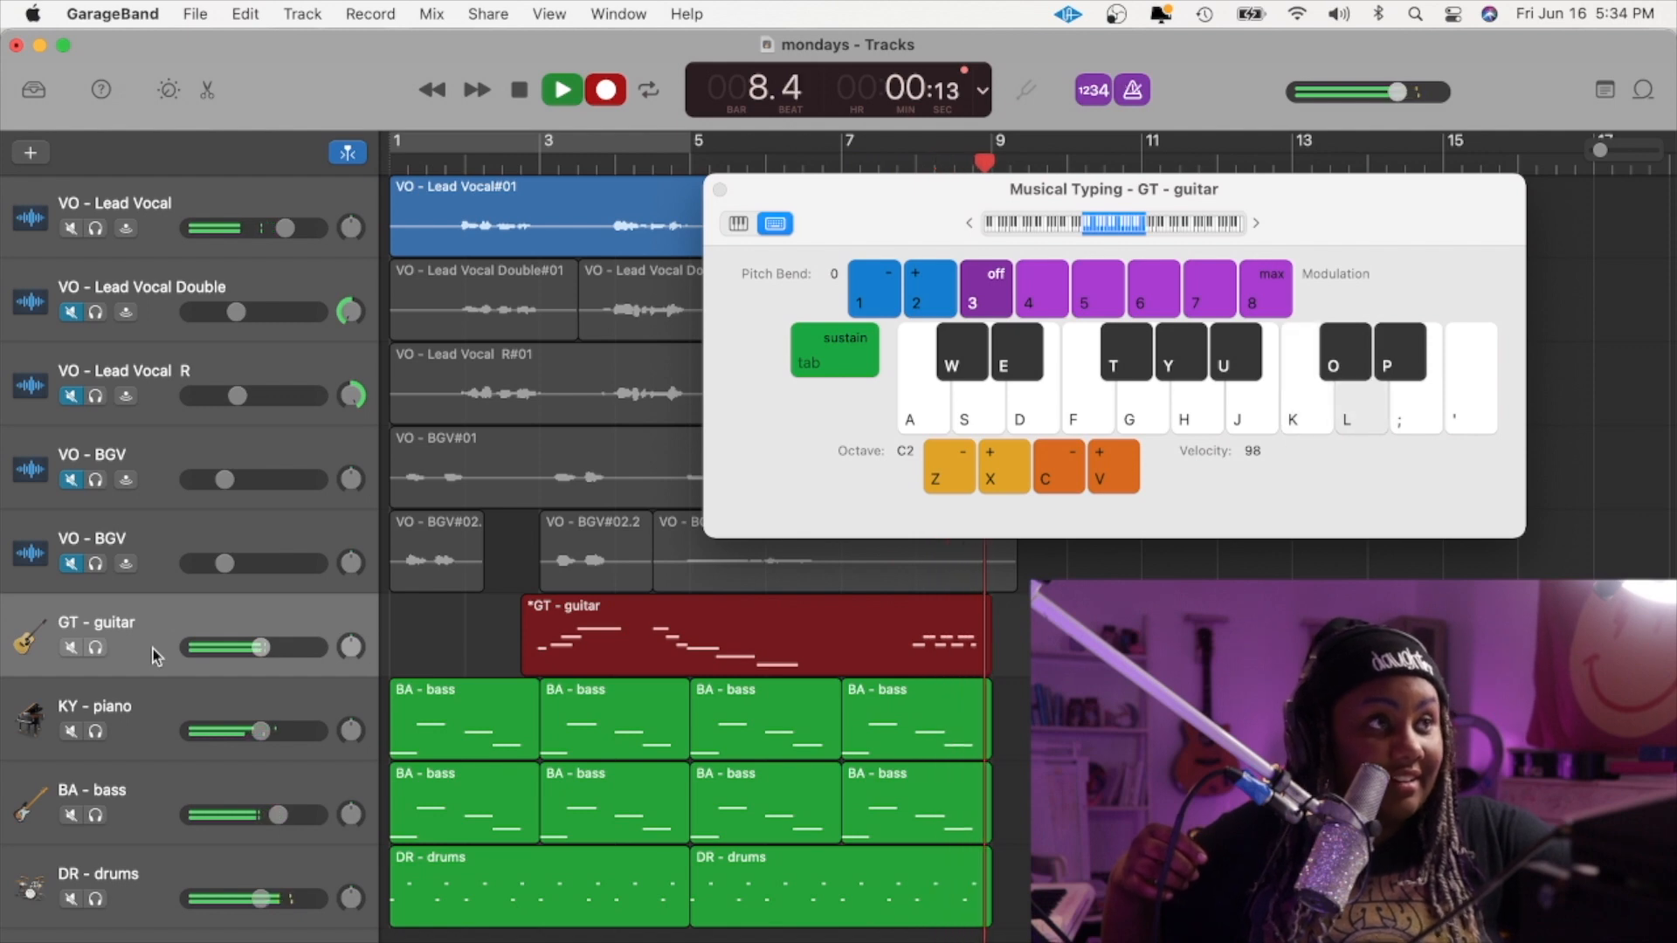
pyautogui.press('k')
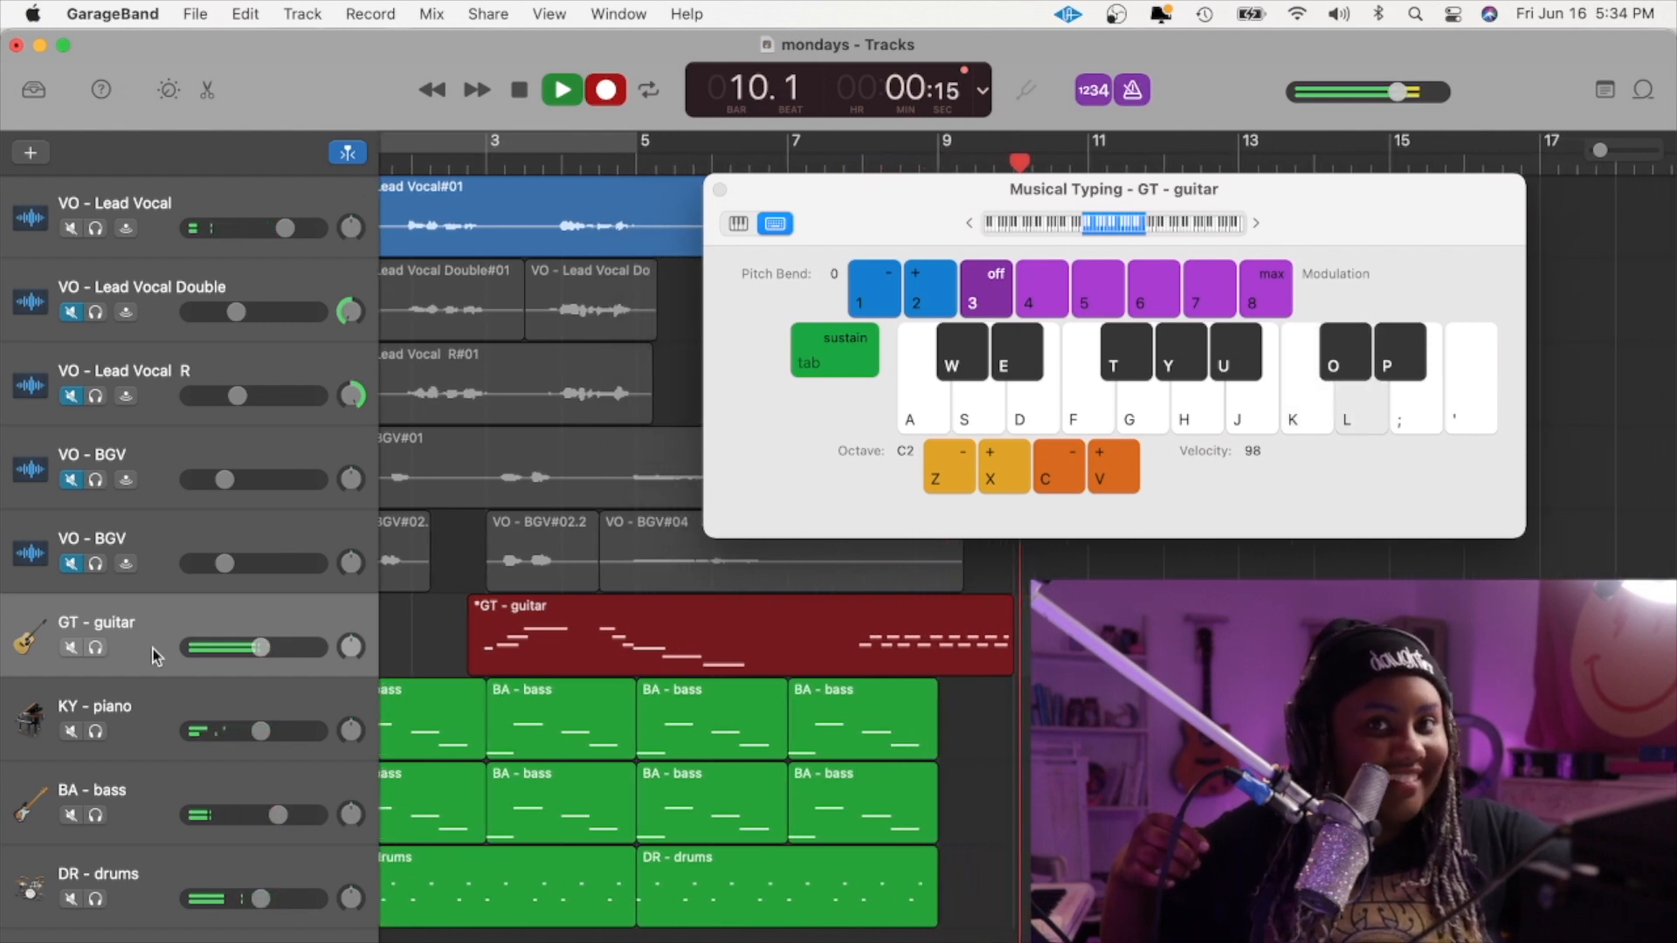
pyautogui.press('k')
pyautogui.press('space')
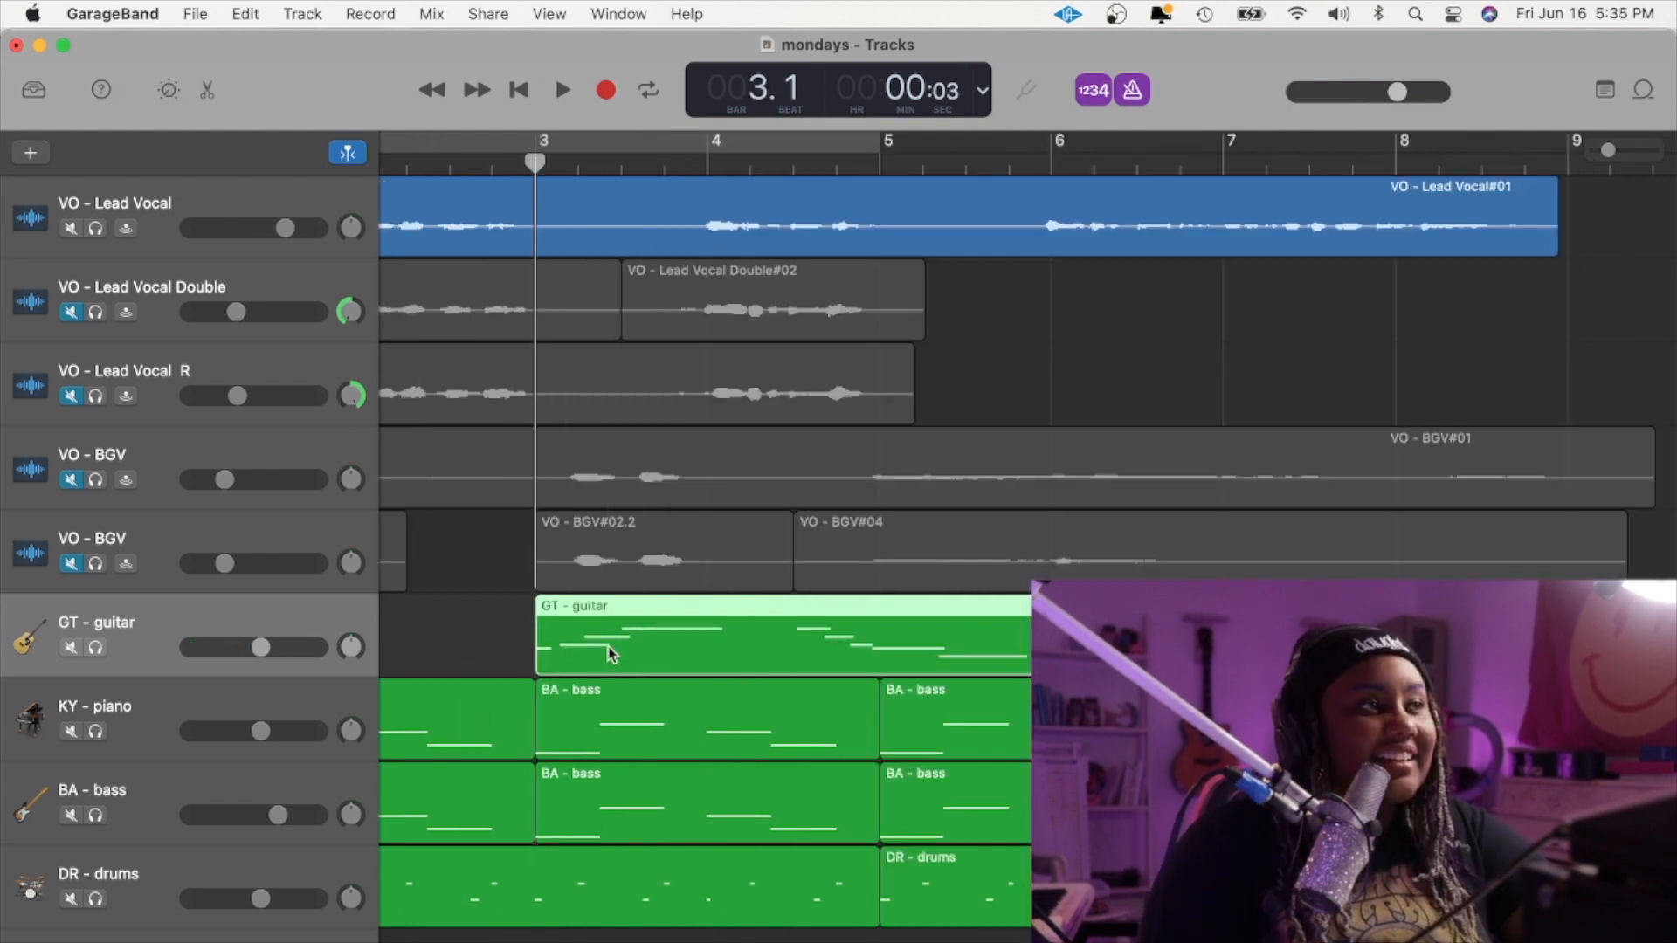
# - Open the GT - guitar region in the Piano Roll and quantize all its notes to 1/8 Note
pyautogui.doubleClick(611, 655)
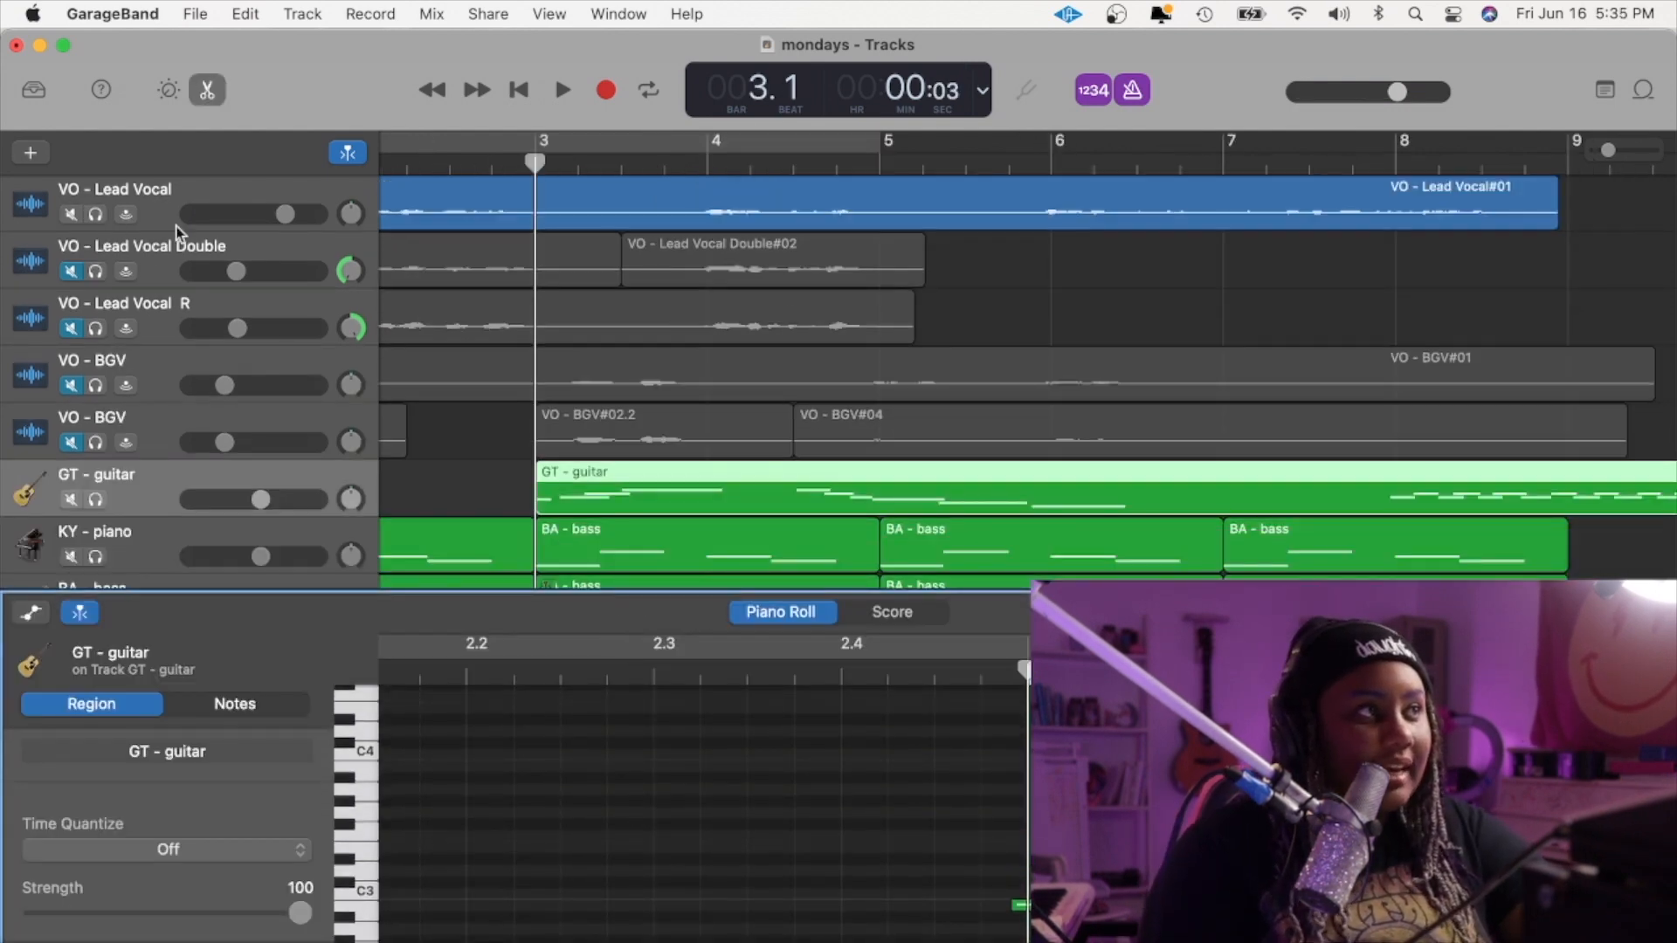
pyautogui.click(239, 176)
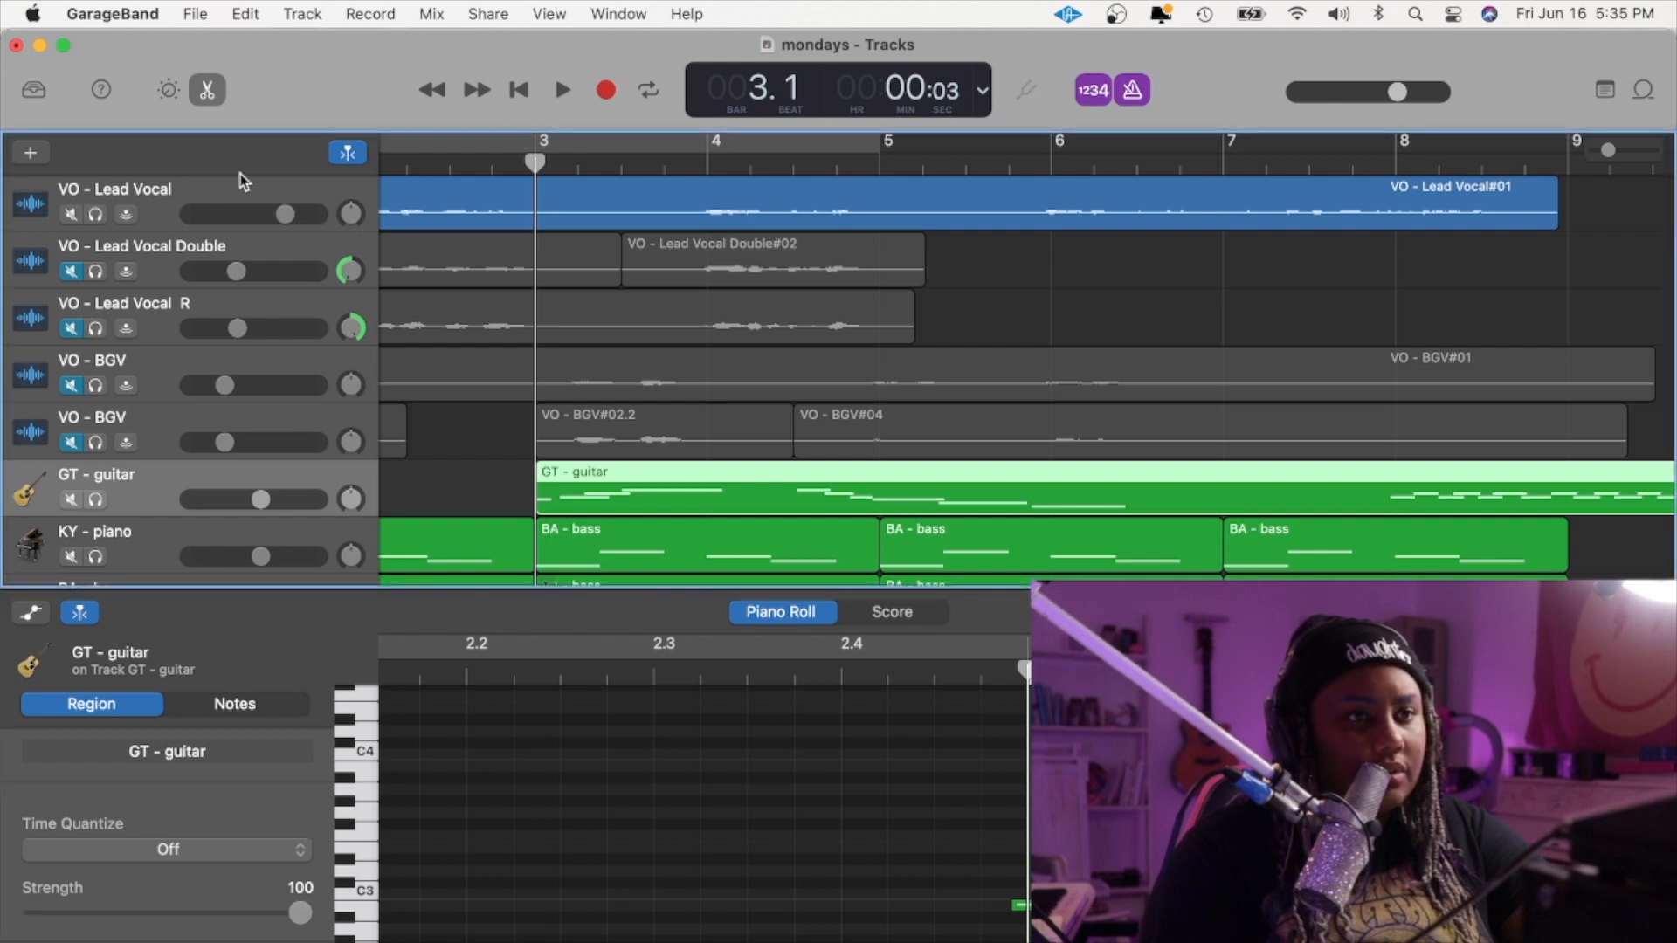
pyautogui.click(179, 479)
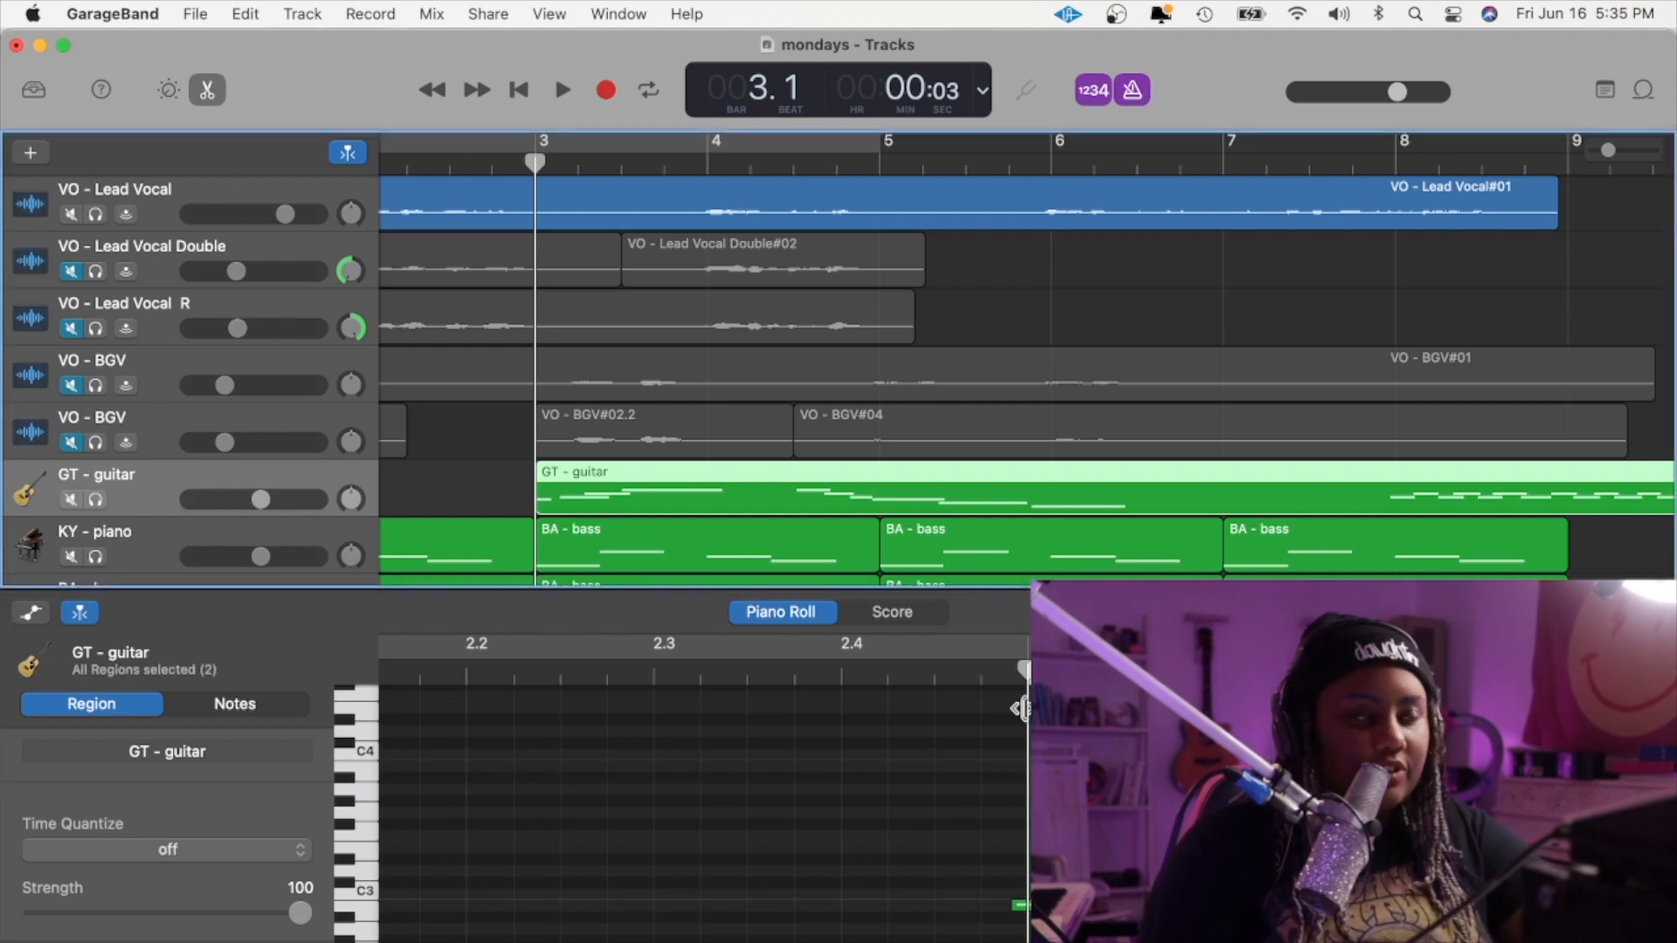
pyautogui.hscroll(5, 1007, 801)
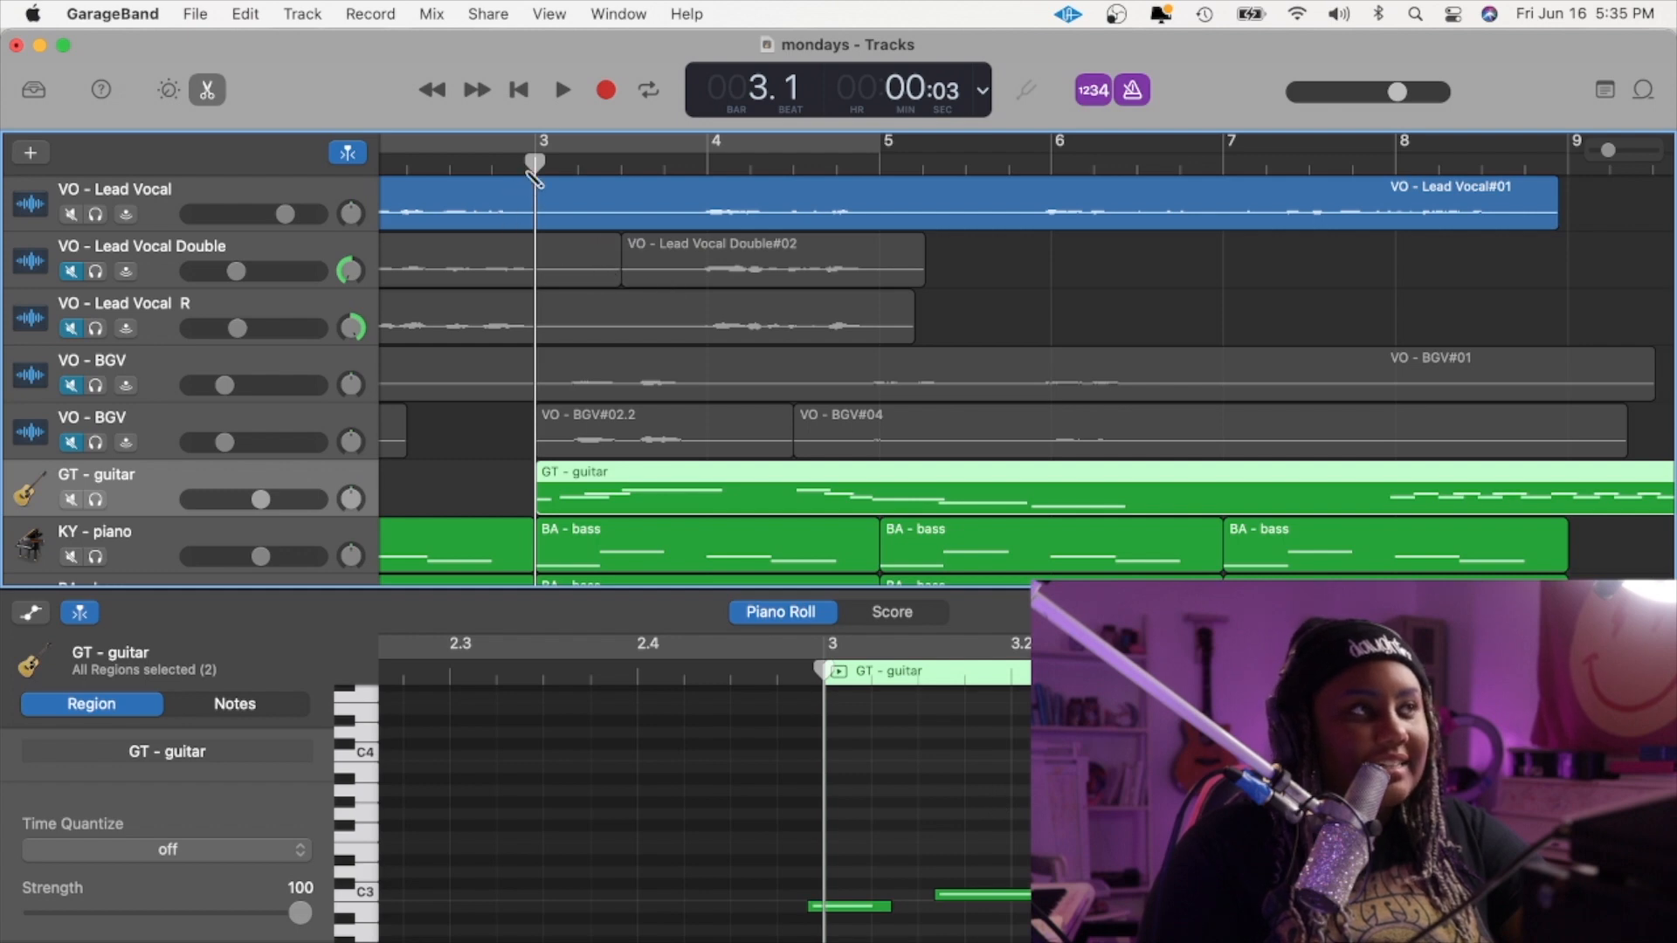
pyautogui.hscroll(5, 816, 797)
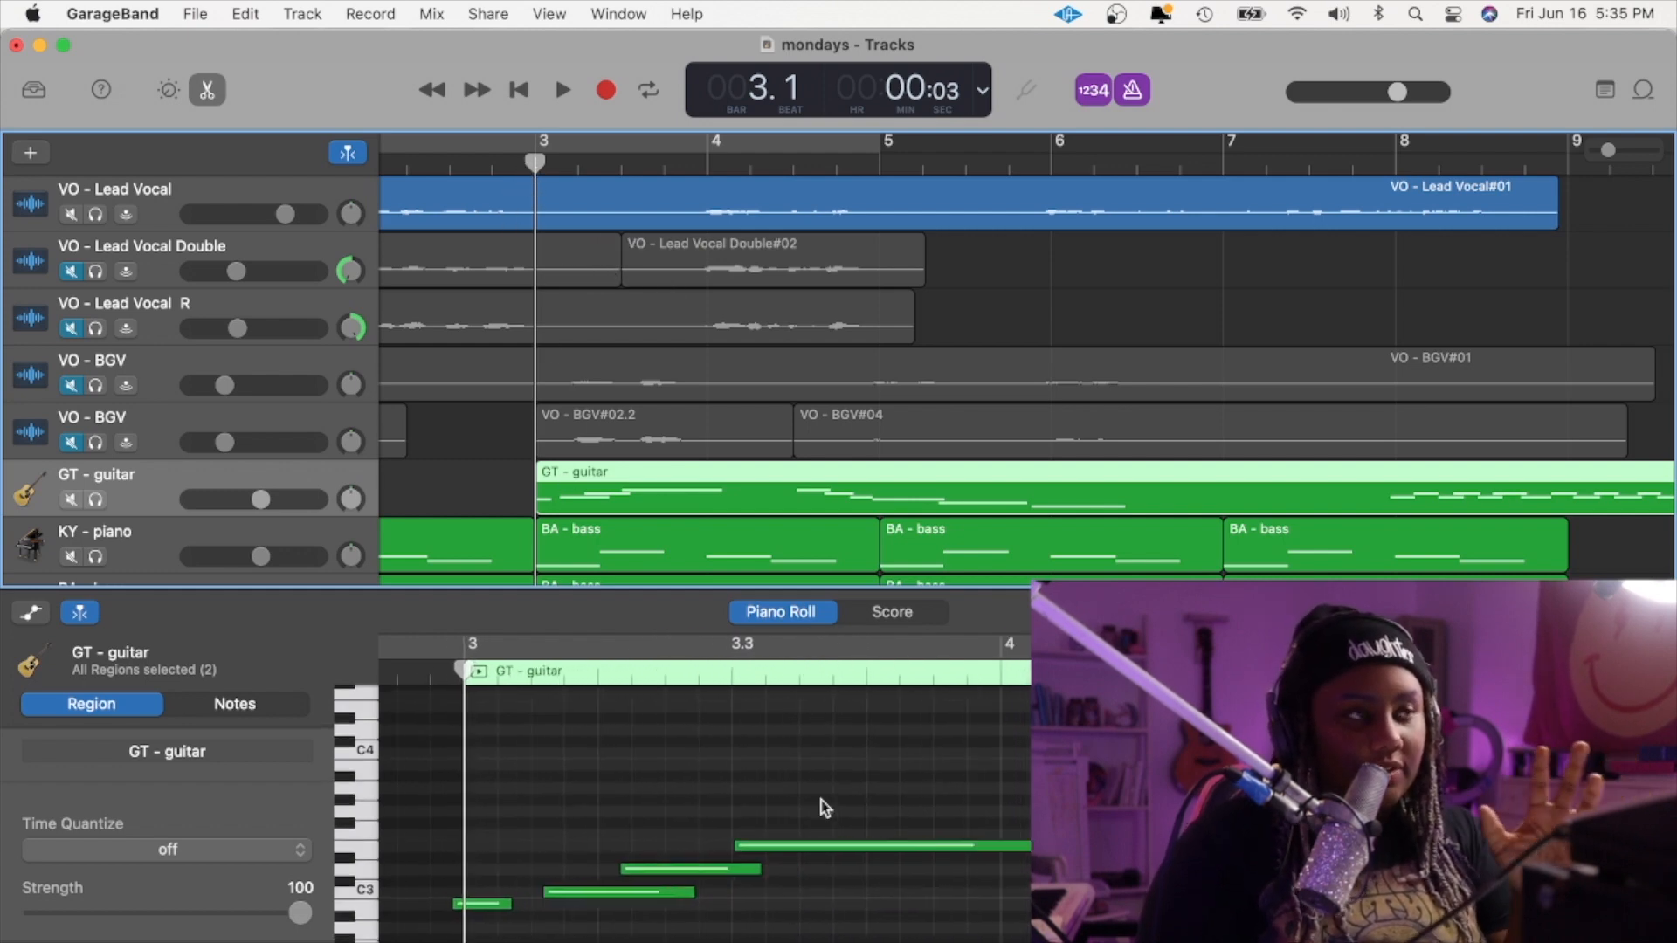
pyautogui.press('super+a')
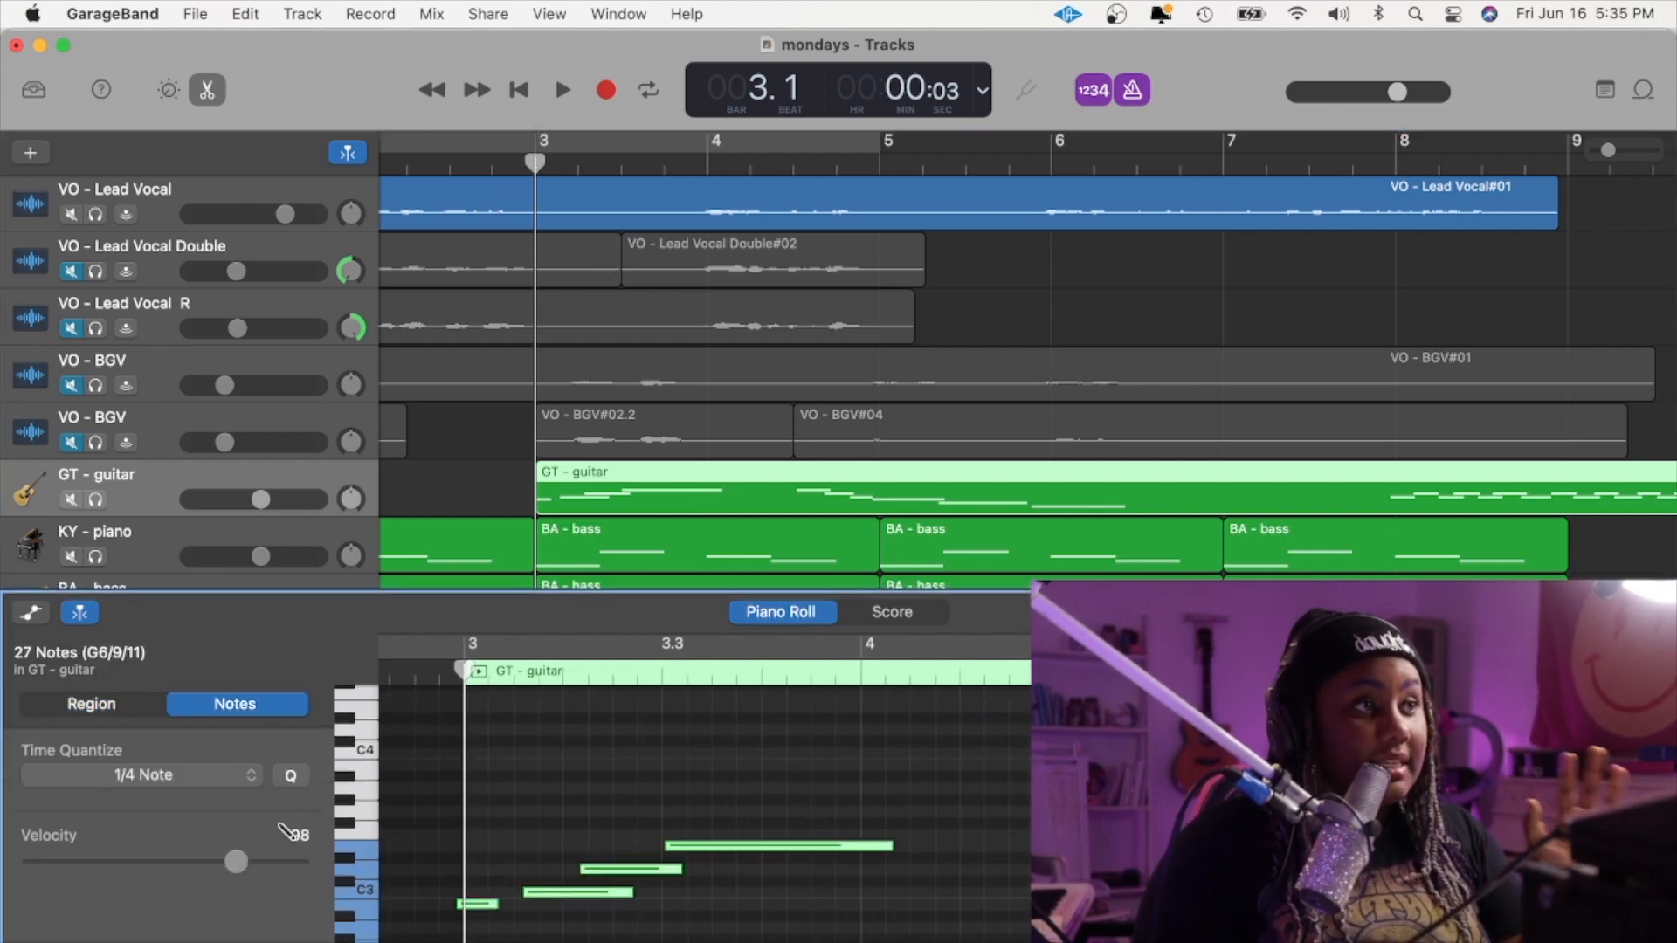
pyautogui.click(192, 777)
pyautogui.click(81, 921)
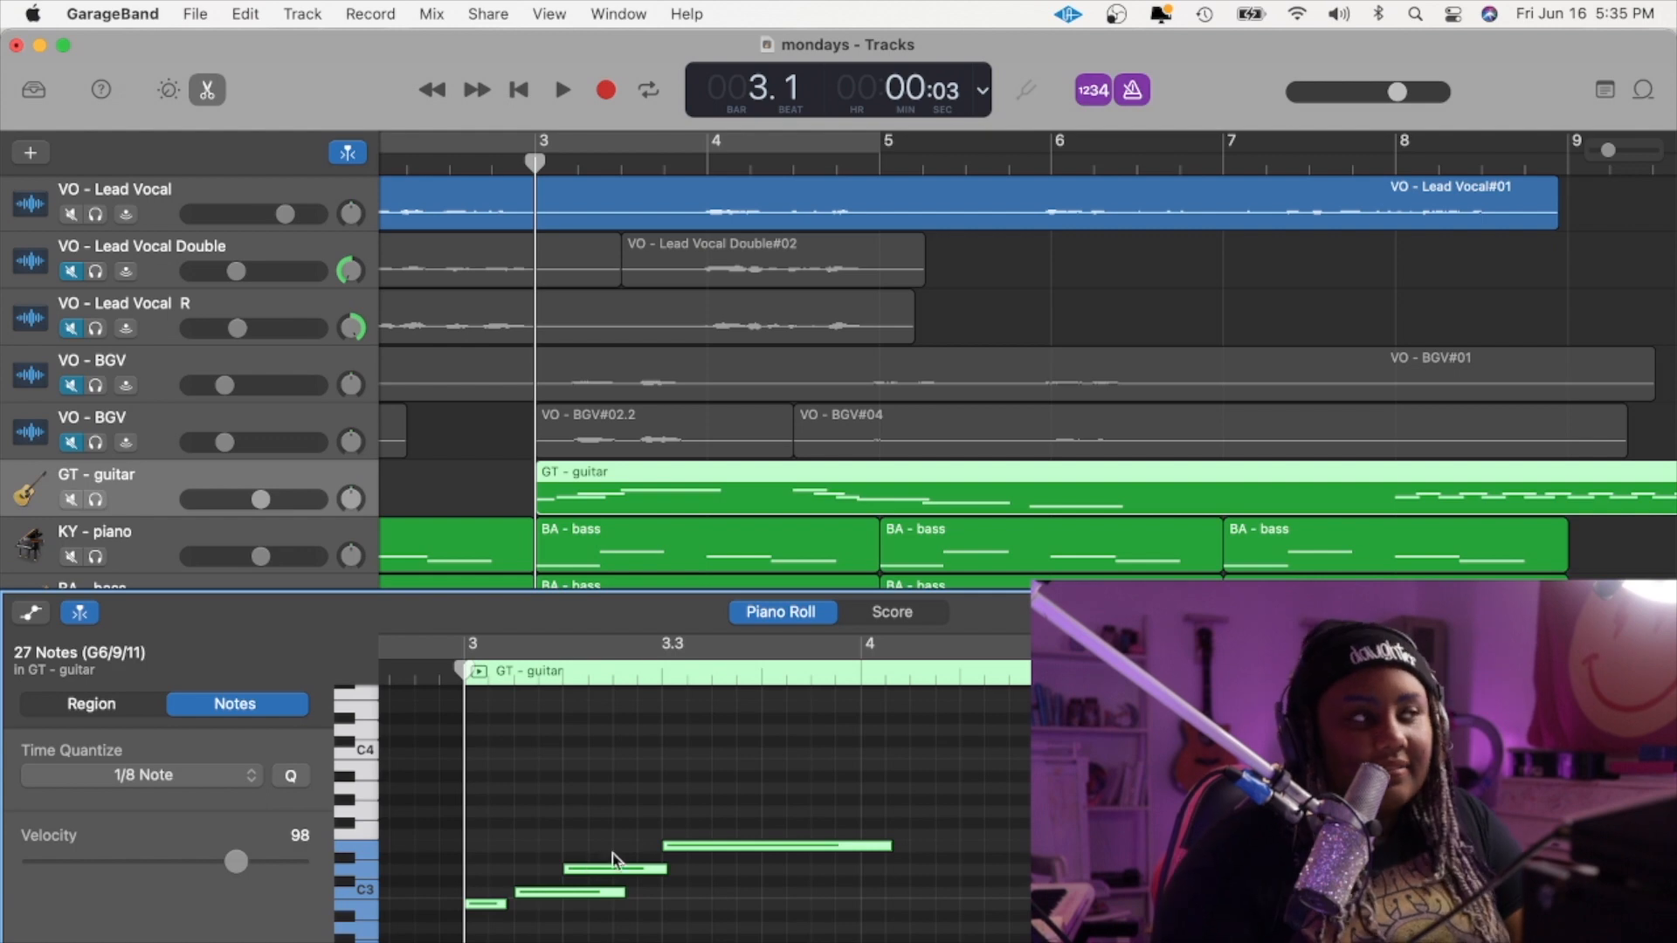
# - Play back the quantized guitar part from bar 3 to just past bar 9
pyautogui.hscroll(-2, 751, 756)
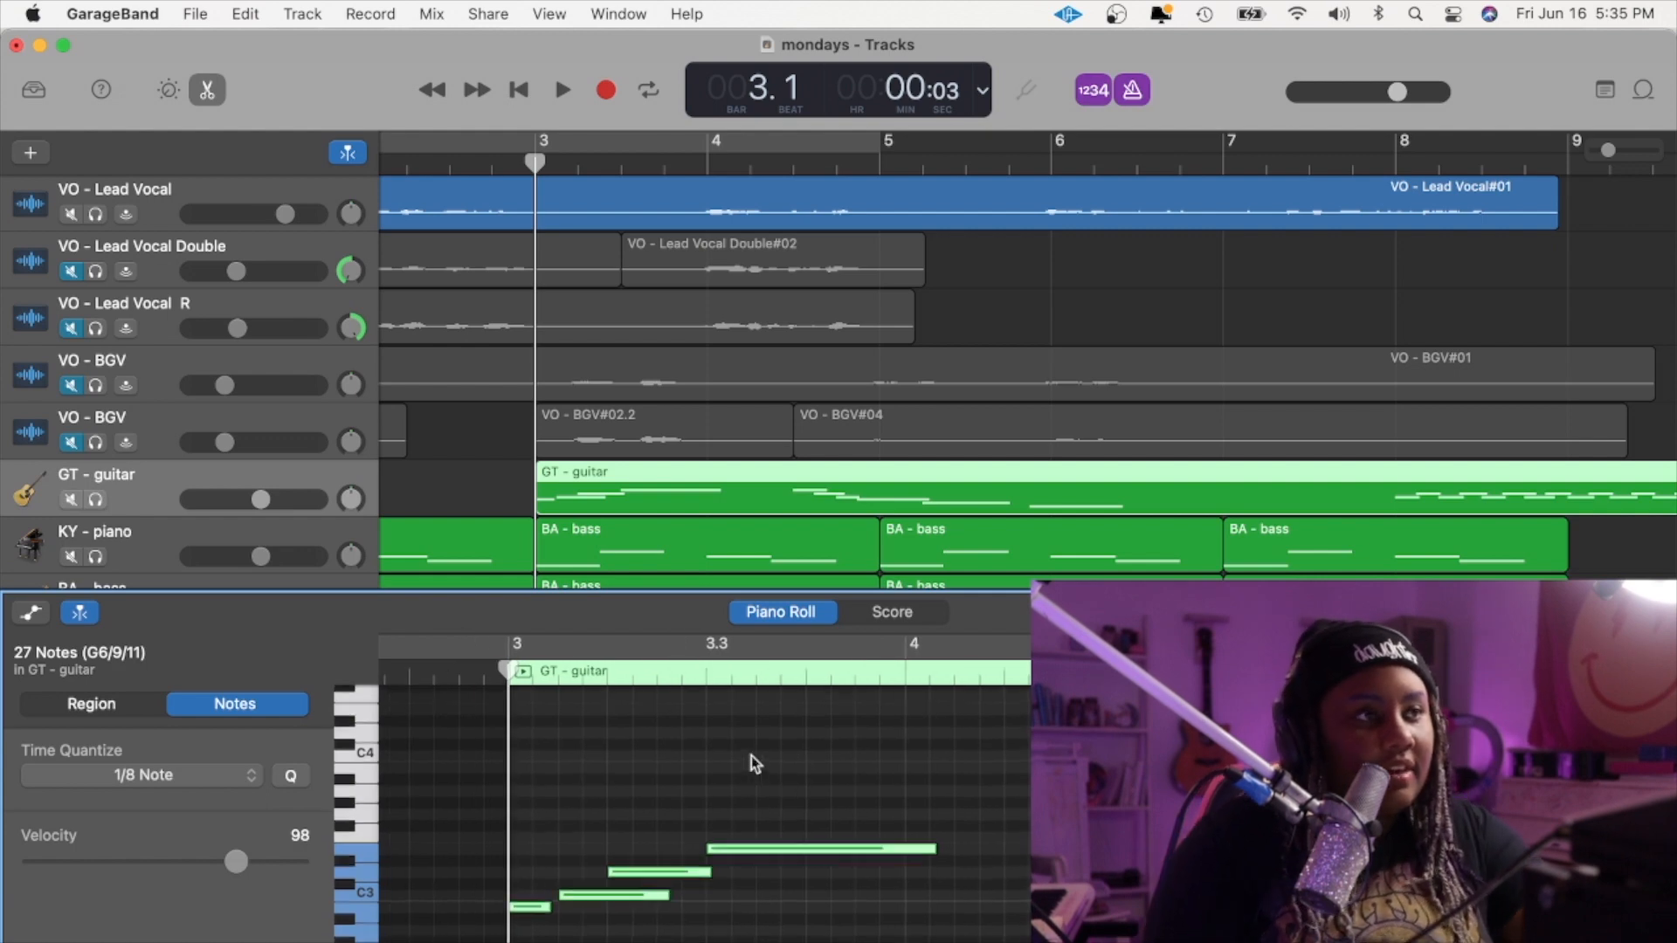
pyautogui.click(489, 669)
pyautogui.press('space')
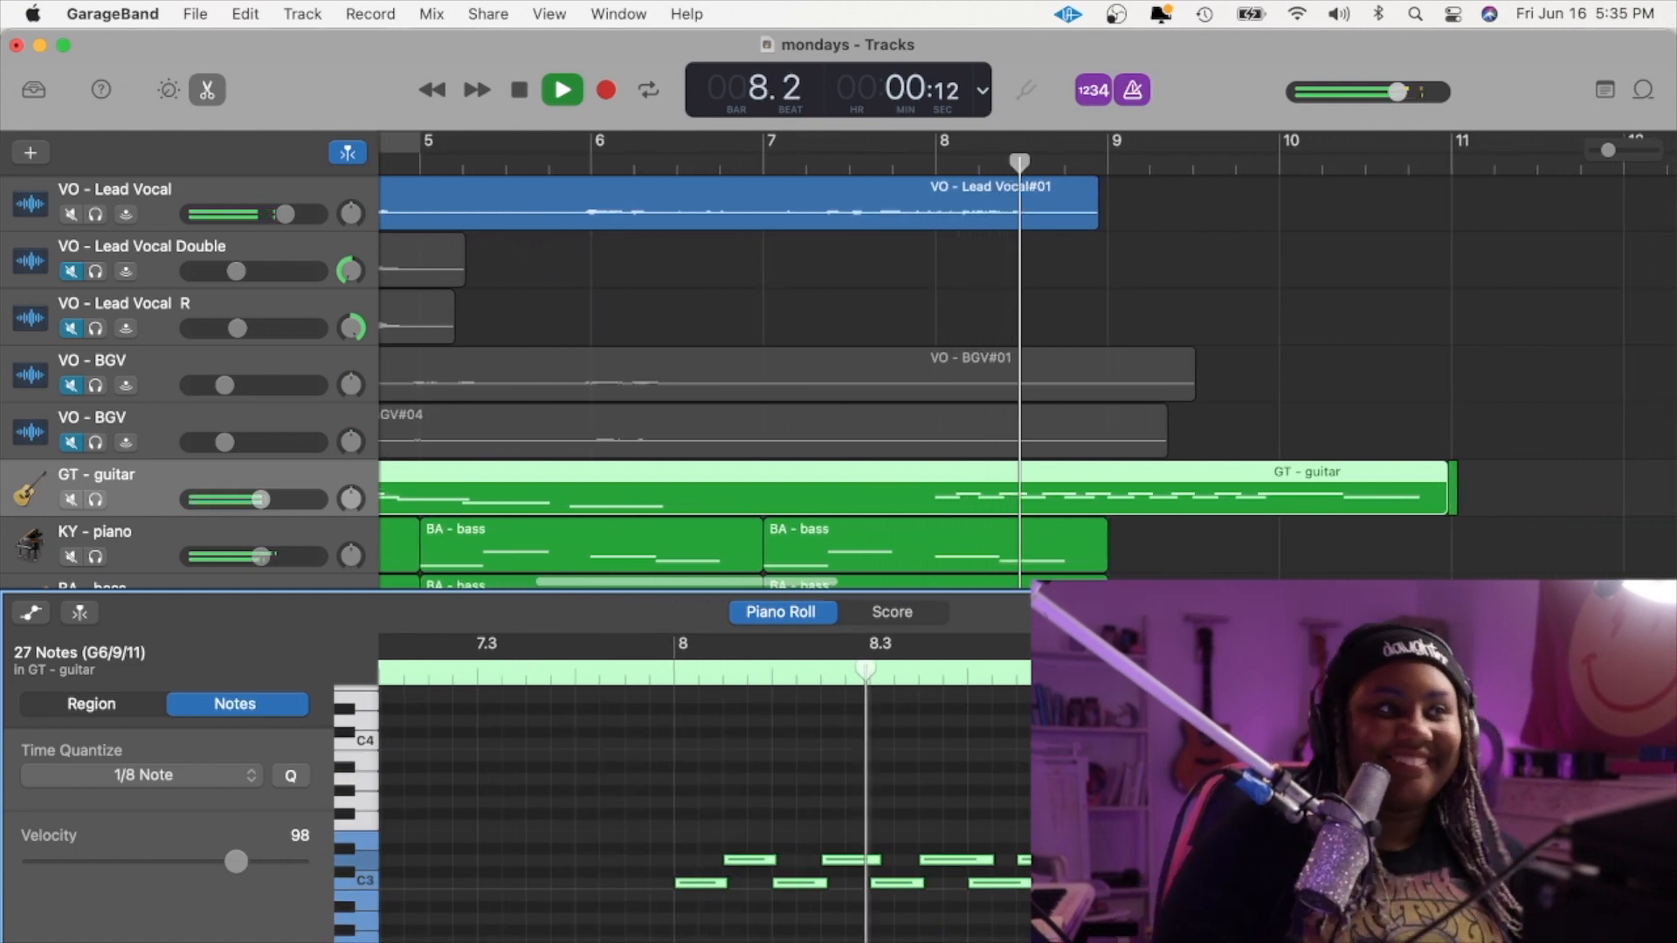
pyautogui.press('space')
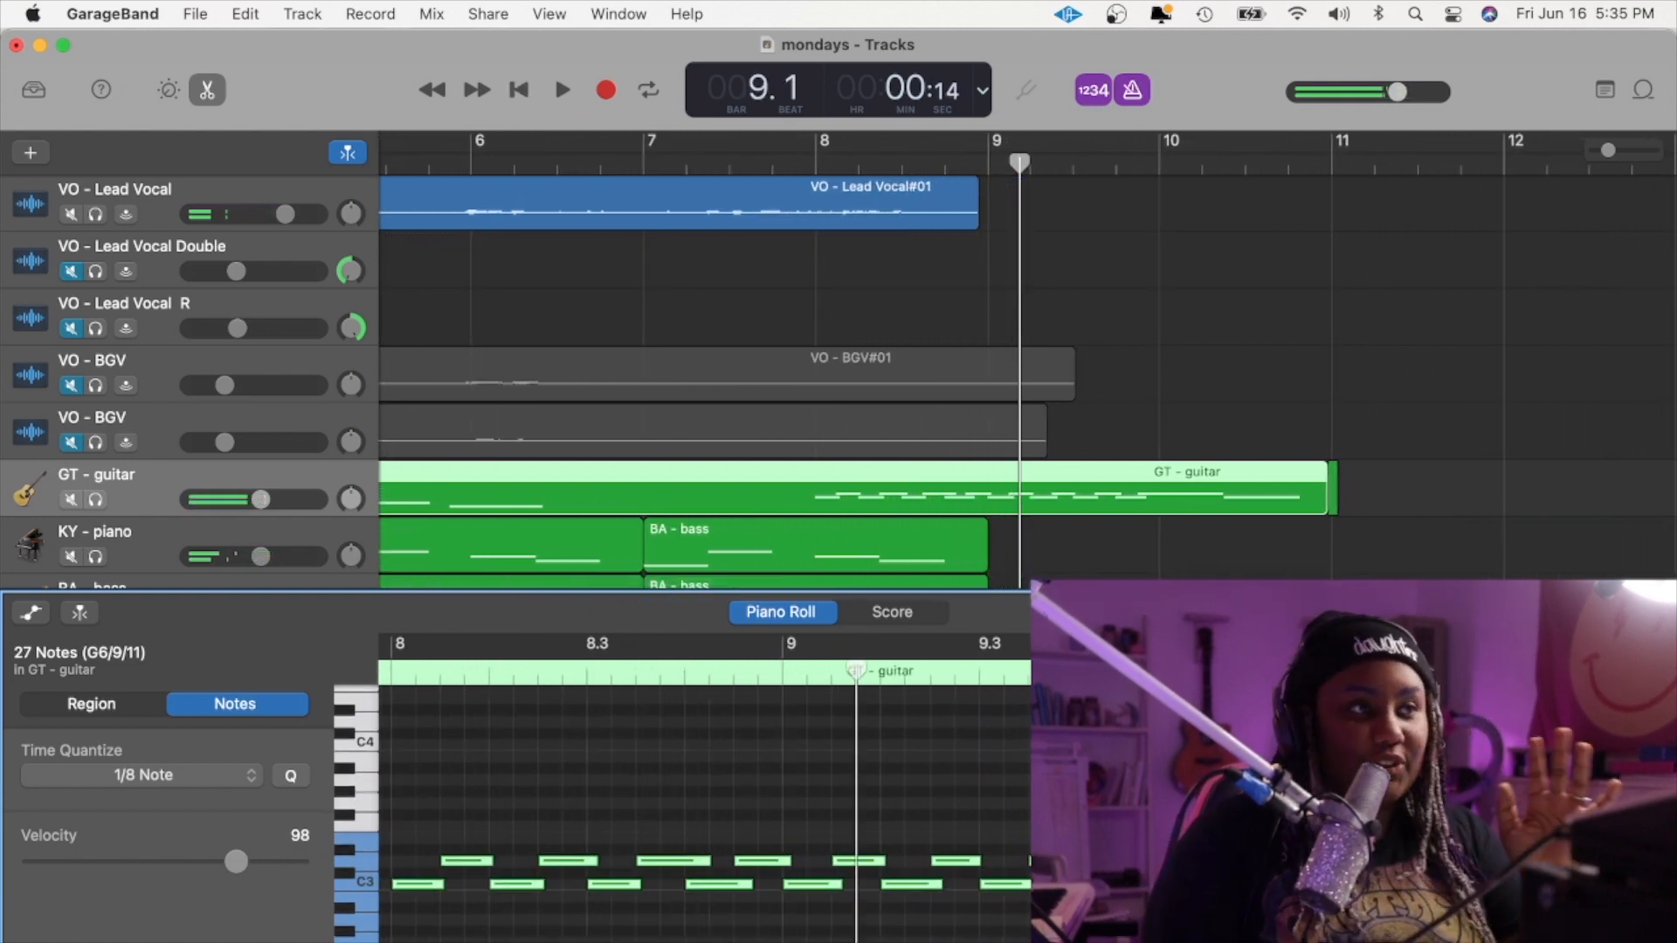
# - Delete the alternating guitar notes after the third C3–D3 pair in bar 8 and move the last two notes back to beat 8.4
pyautogui.moveTo(1035, 814); pyautogui.dragTo(747, 939)
pyautogui.press('Delete')
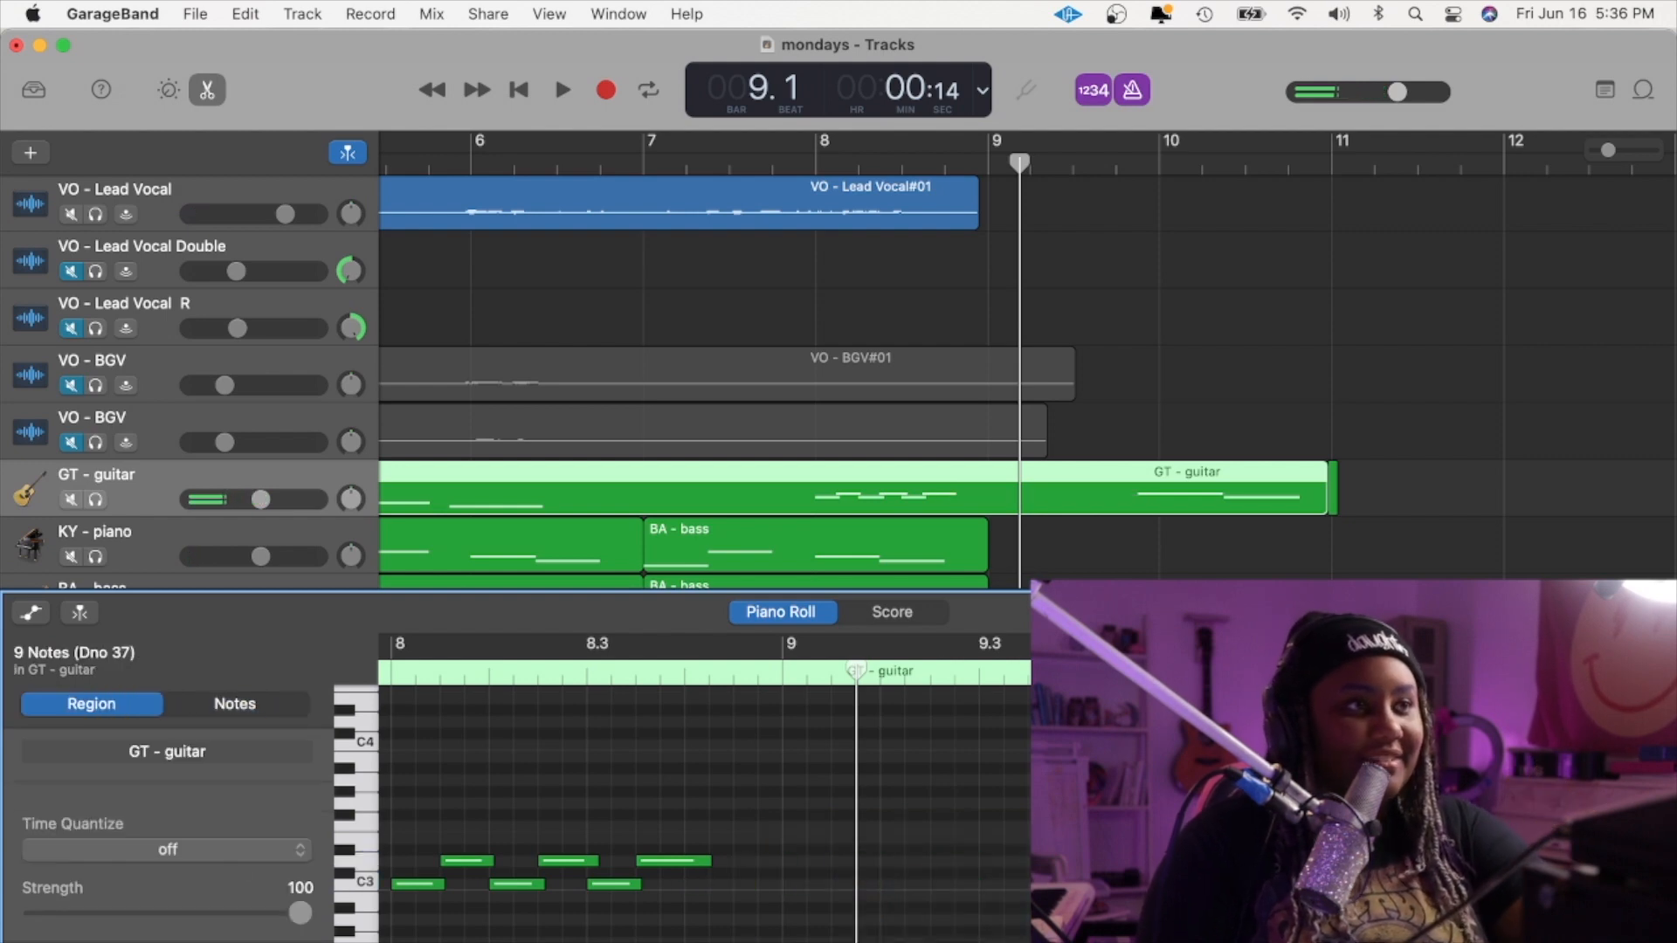
pyautogui.moveTo(1511, 816); pyautogui.dragTo(1292, 917)
pyautogui.moveTo(1258, 862); pyautogui.dragTo(824, 859)
pyautogui.hscroll(-4, 824, 859)
# - Play back the edited guitar ending from bar 8 to about 9.2
pyautogui.click(549, 674)
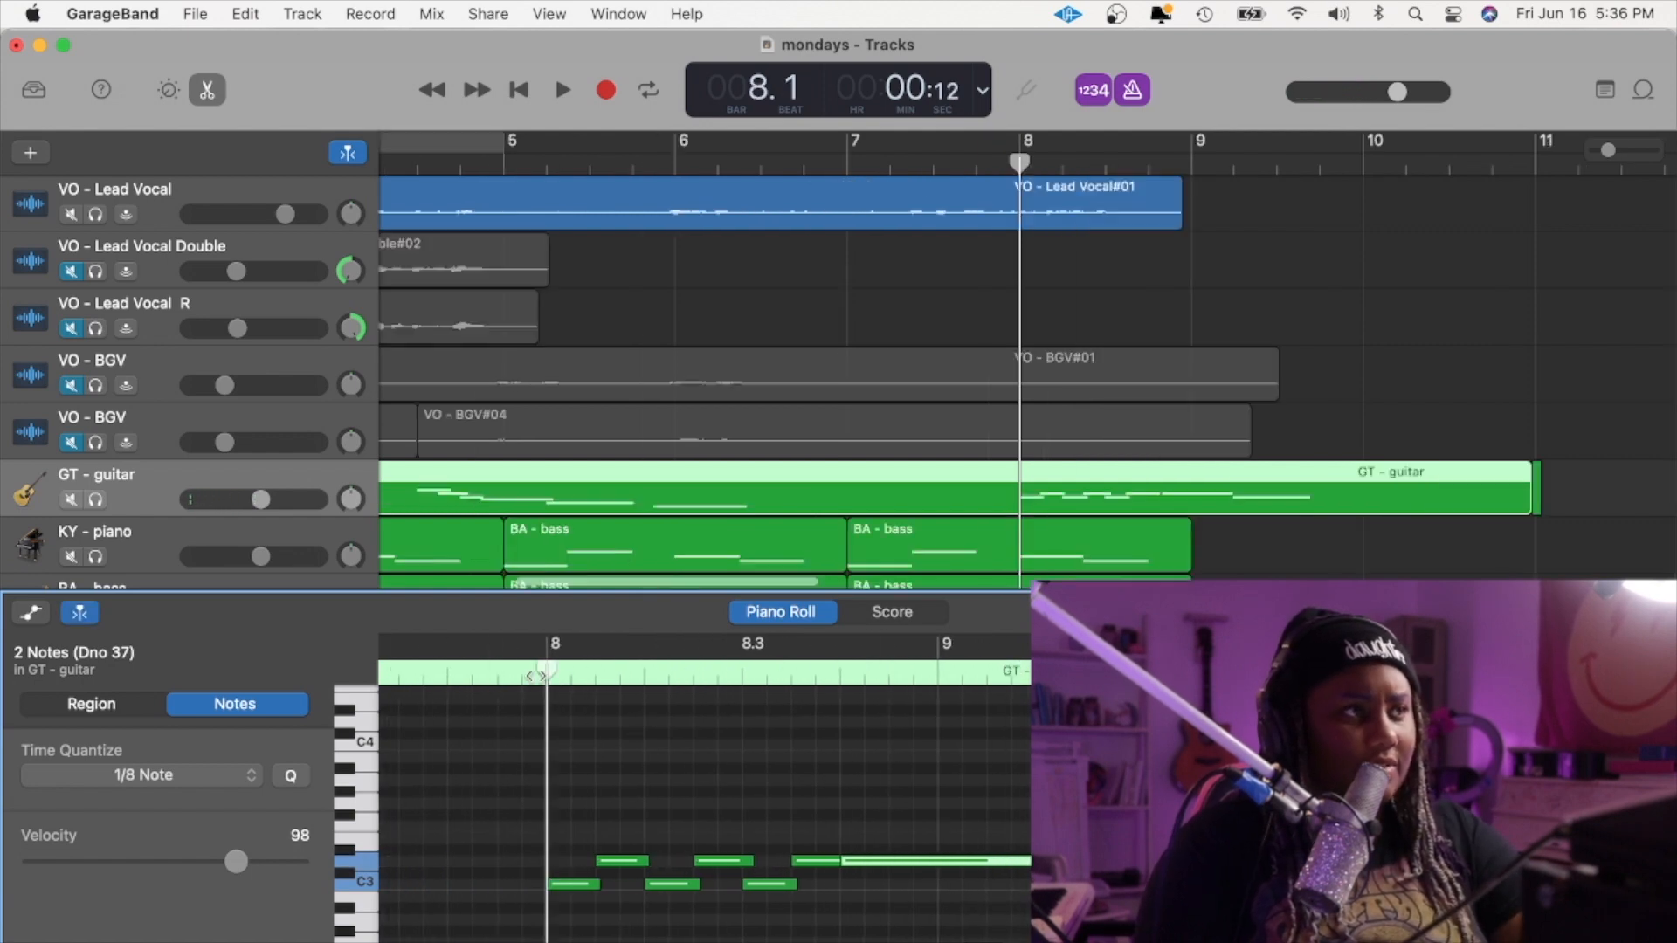
pyautogui.press('space')
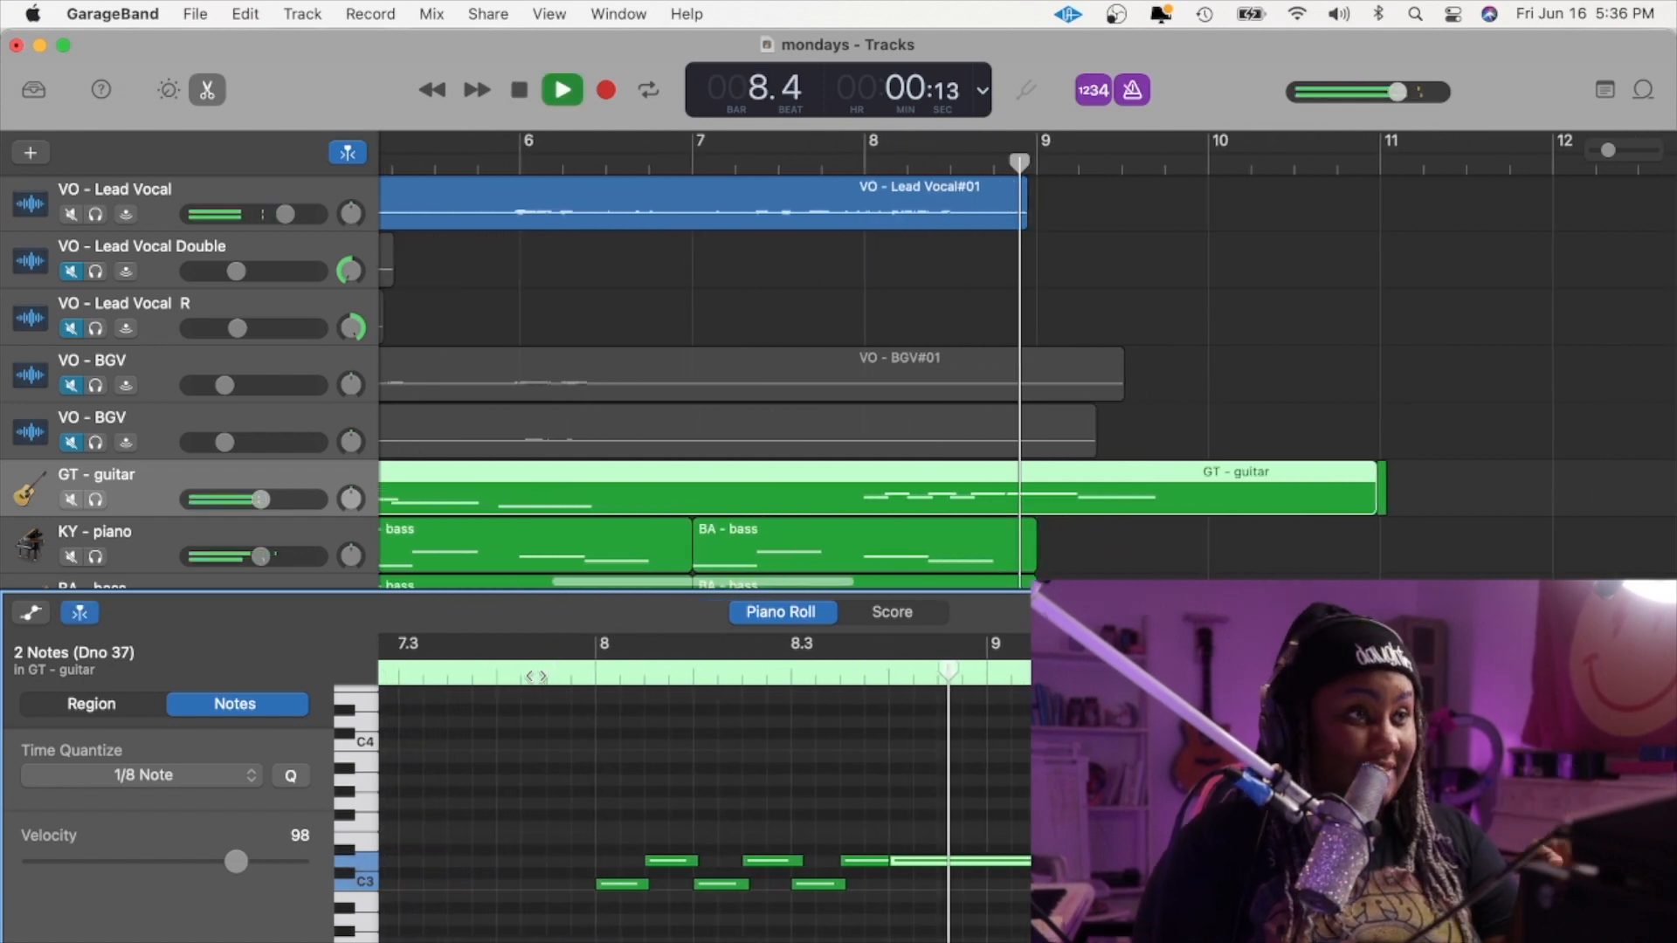
pyautogui.press('space')
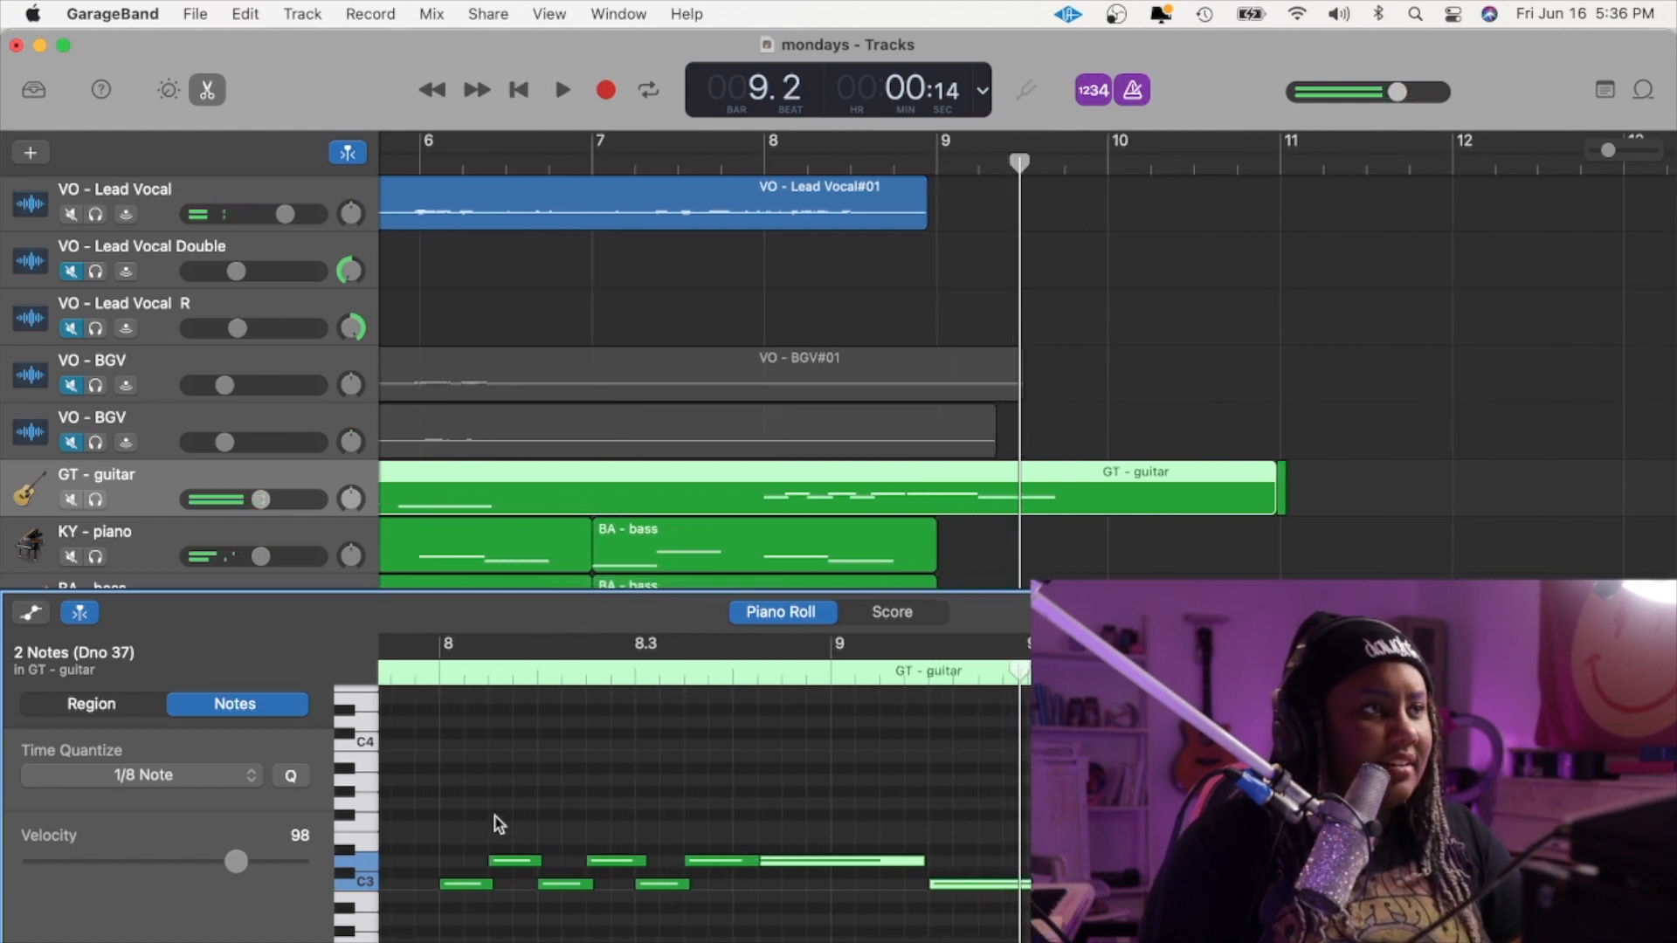
# - Recheck the guitar ending from bar 8 and shift its last two notes slightly earlier, ahead of beat 8.4
pyautogui.click(447, 685)
pyautogui.press('space')
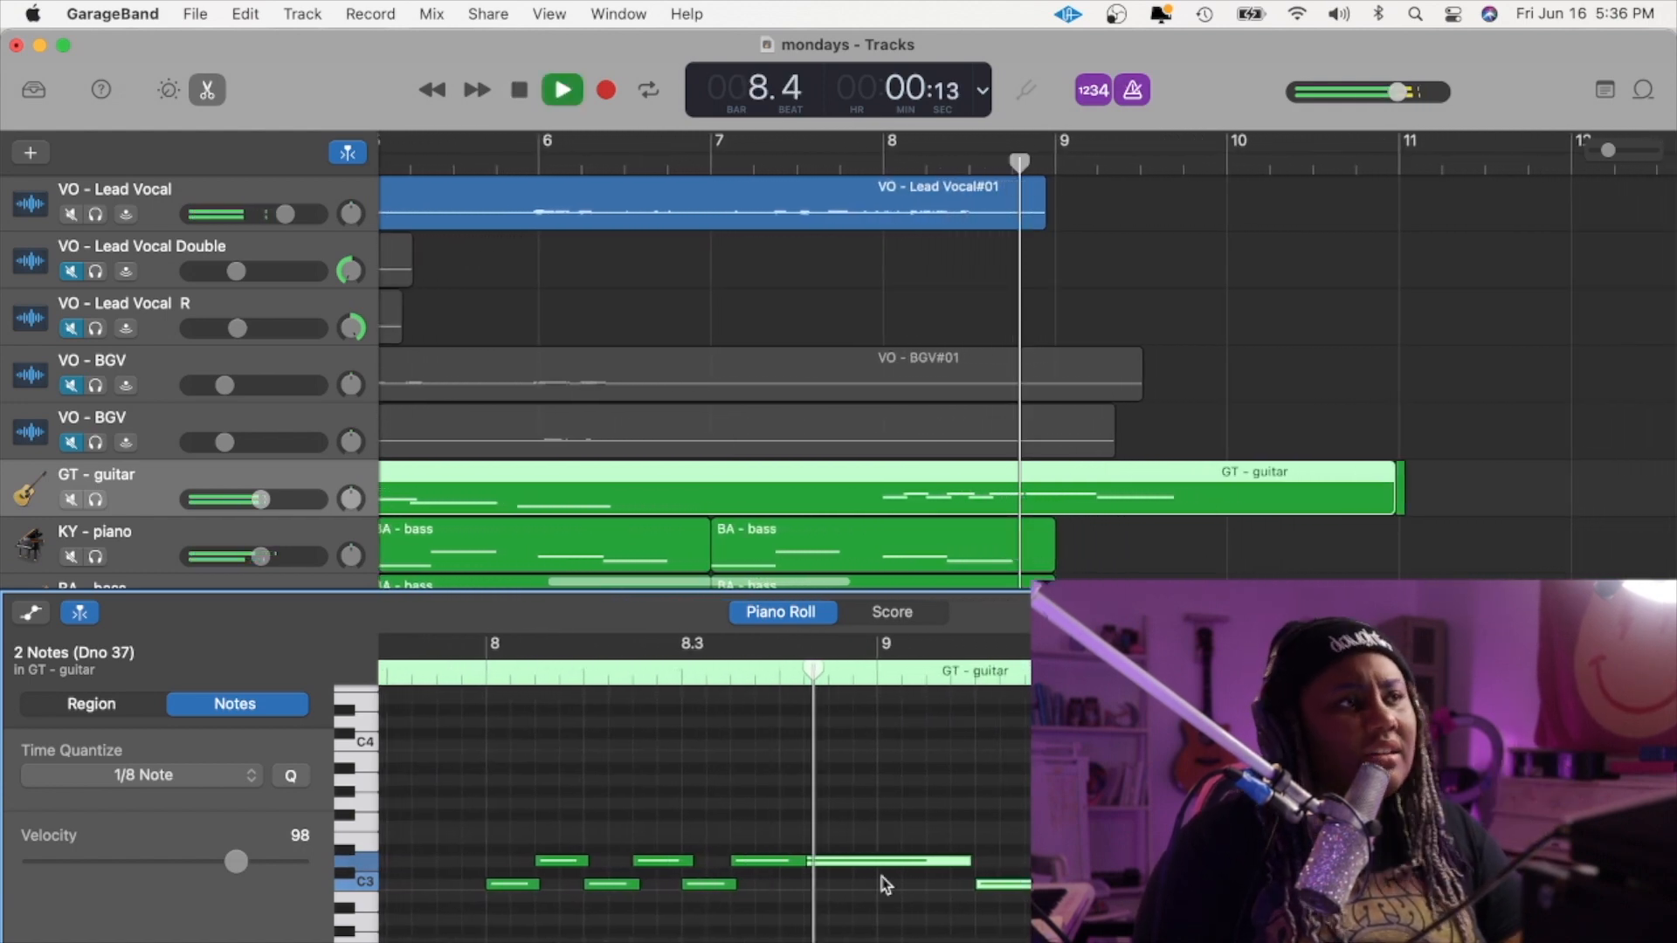
pyautogui.press('space')
pyautogui.moveTo(922, 862); pyautogui.dragTo(884, 862)
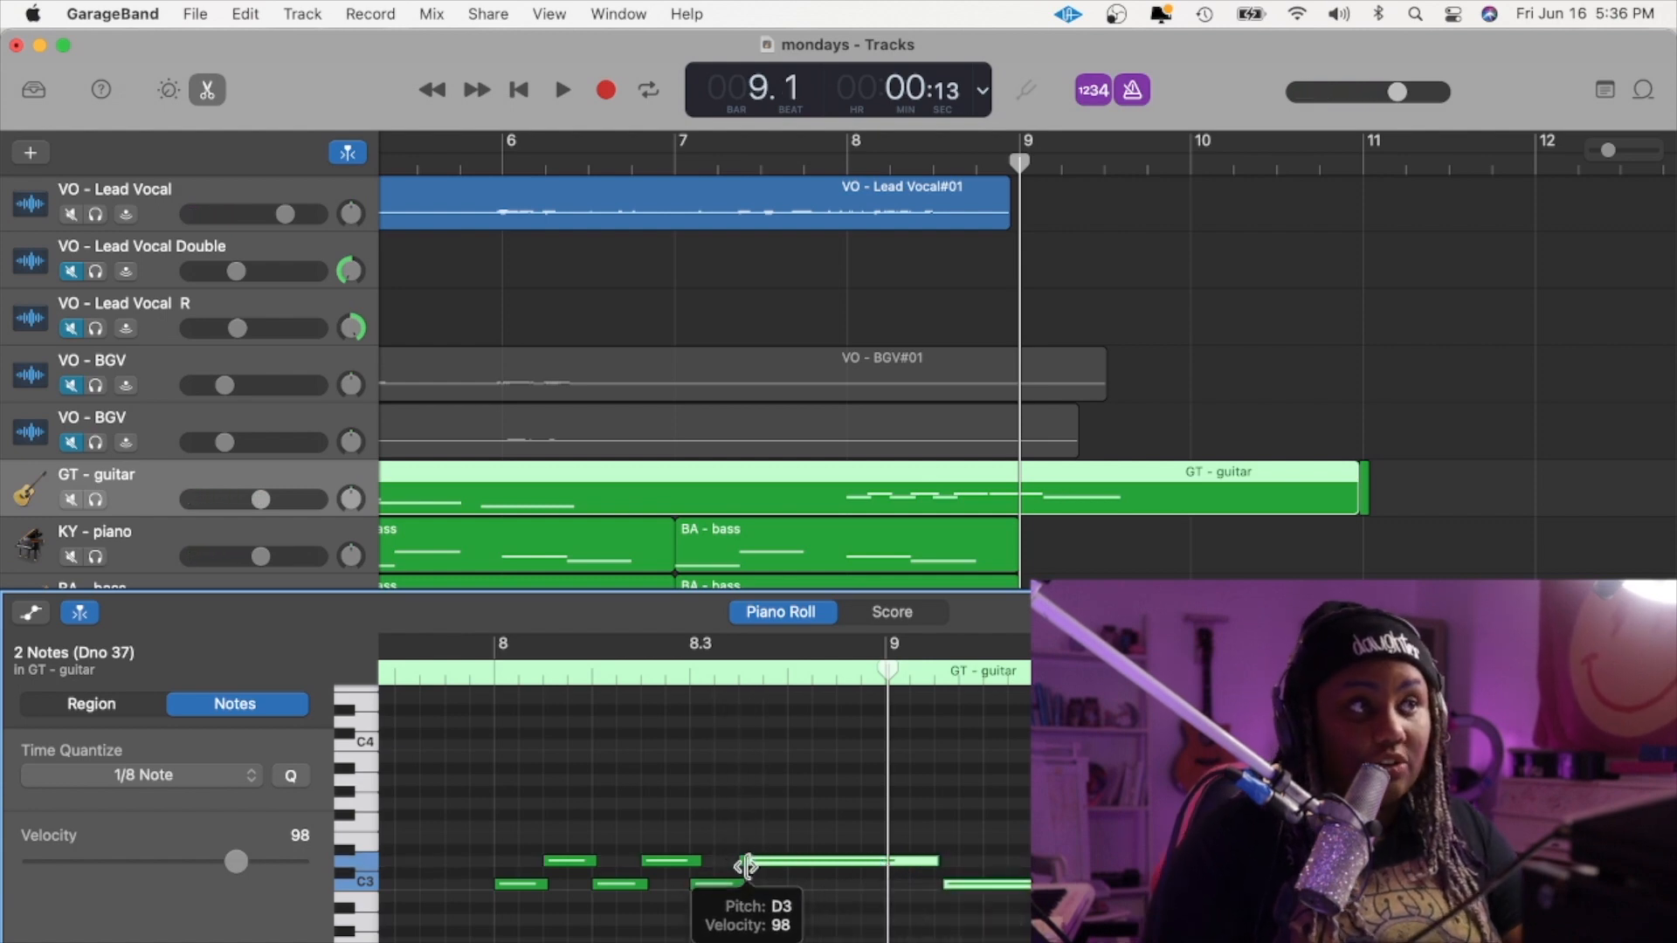
# - Nudge the last two guitar notes to start at about 8.3.3 and play back the guitar ending from bar 8
pyautogui.moveTo(740, 862); pyautogui.dragTo(748, 861)
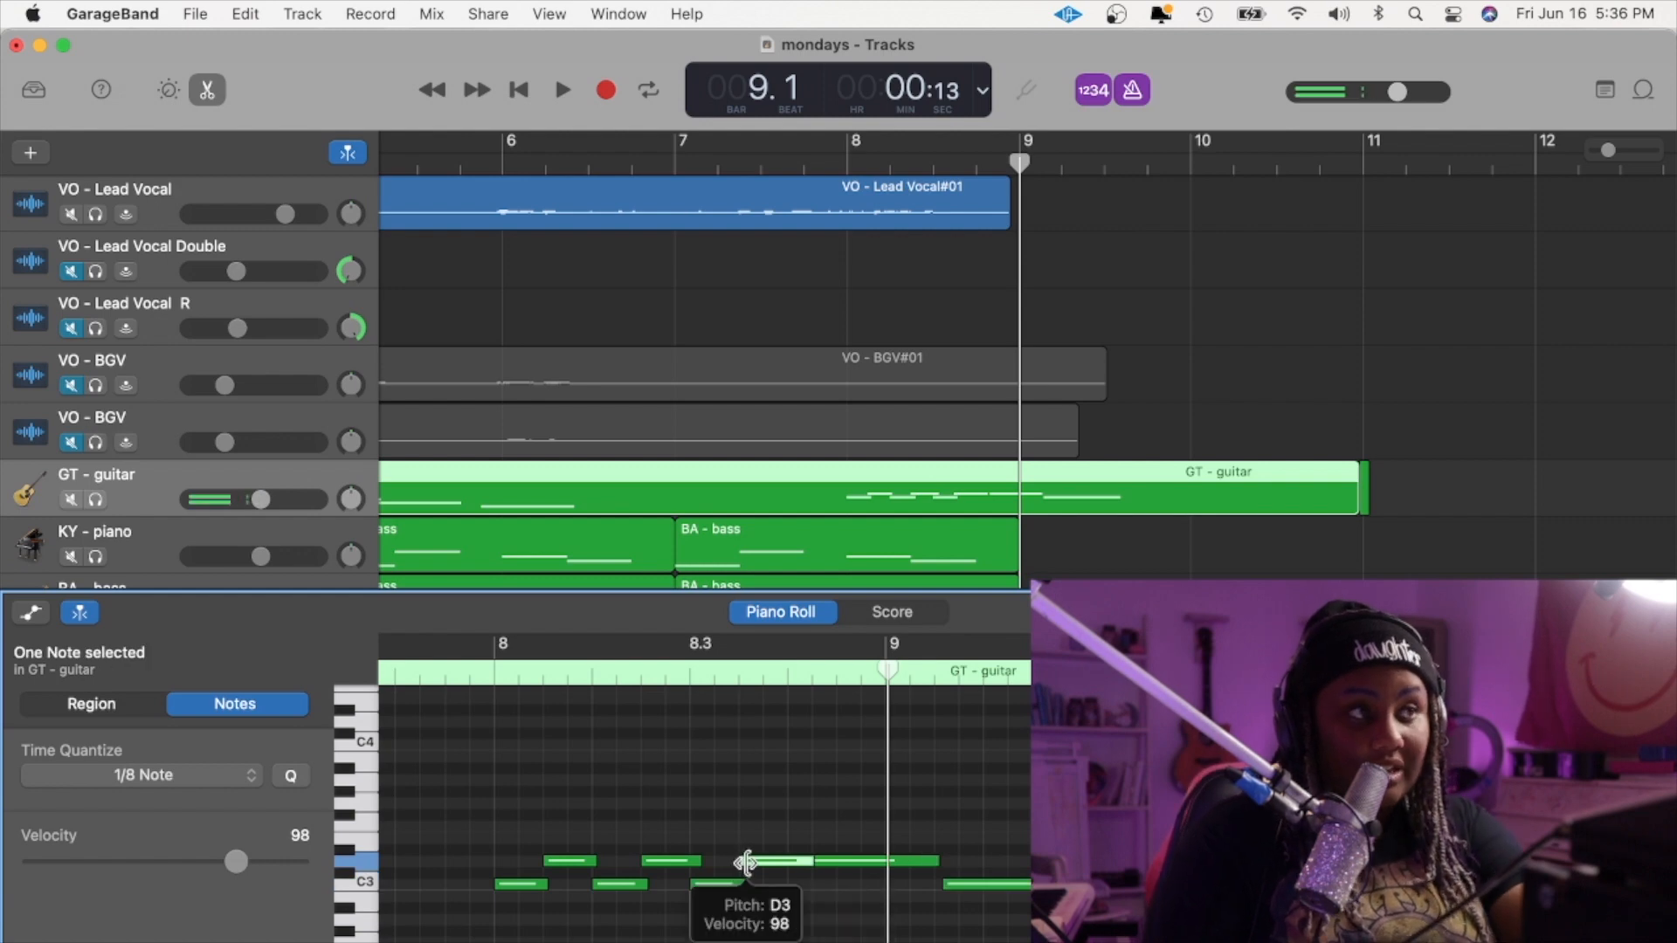
pyautogui.moveTo(960, 869); pyautogui.dragTo(793, 866)
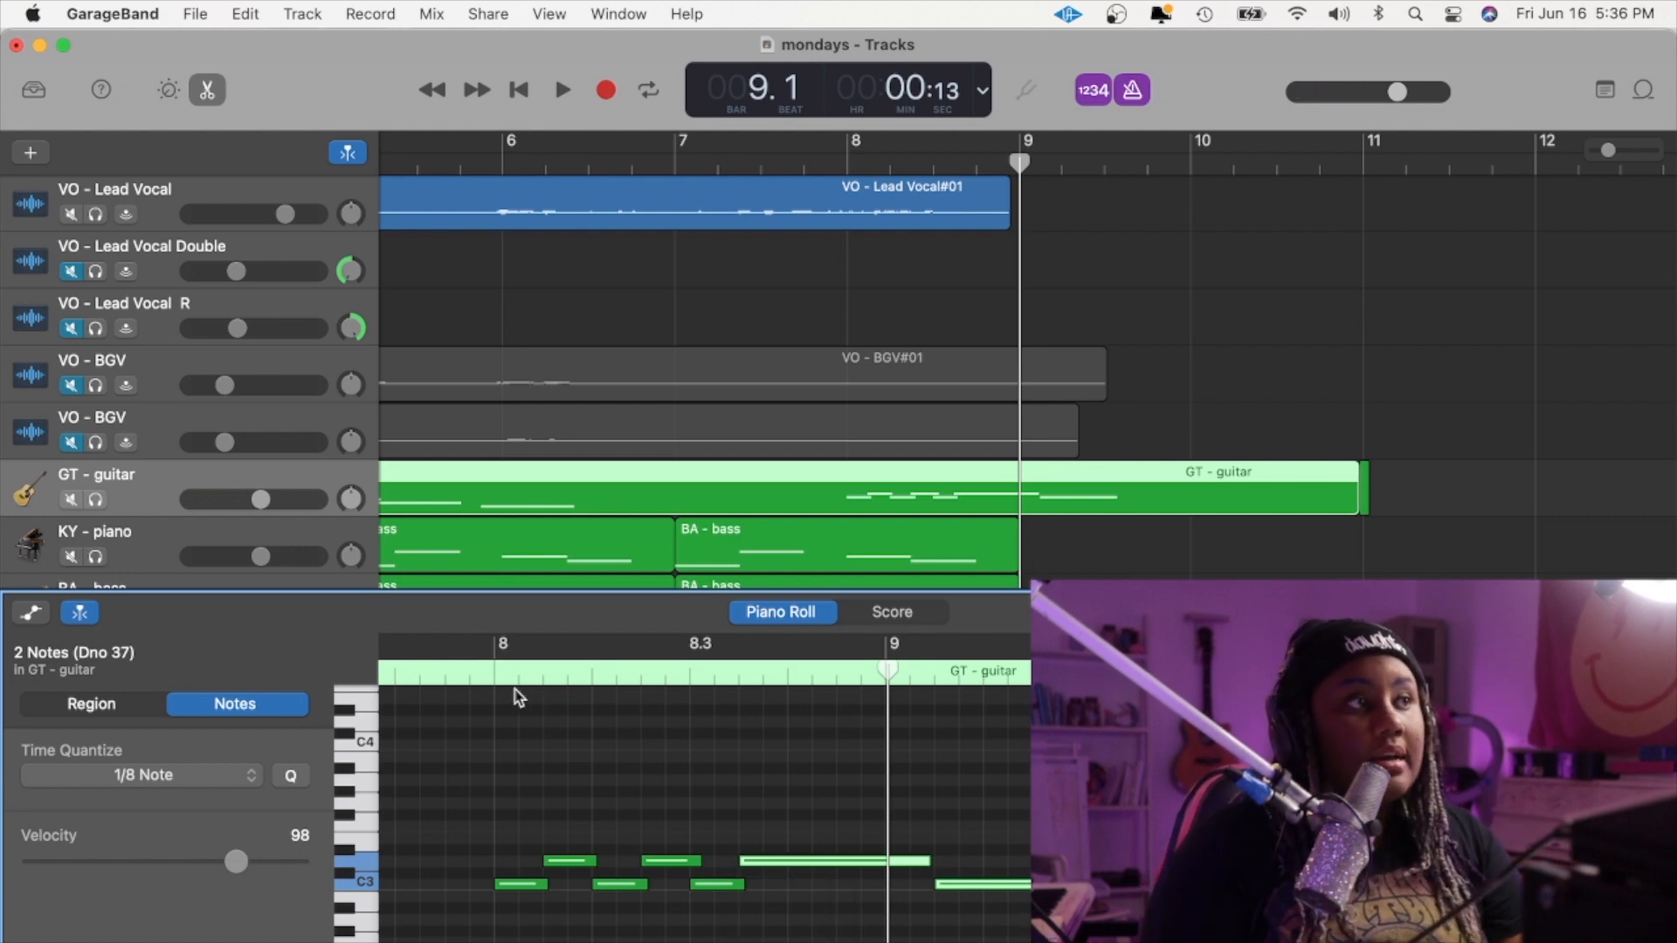
pyautogui.click(490, 670)
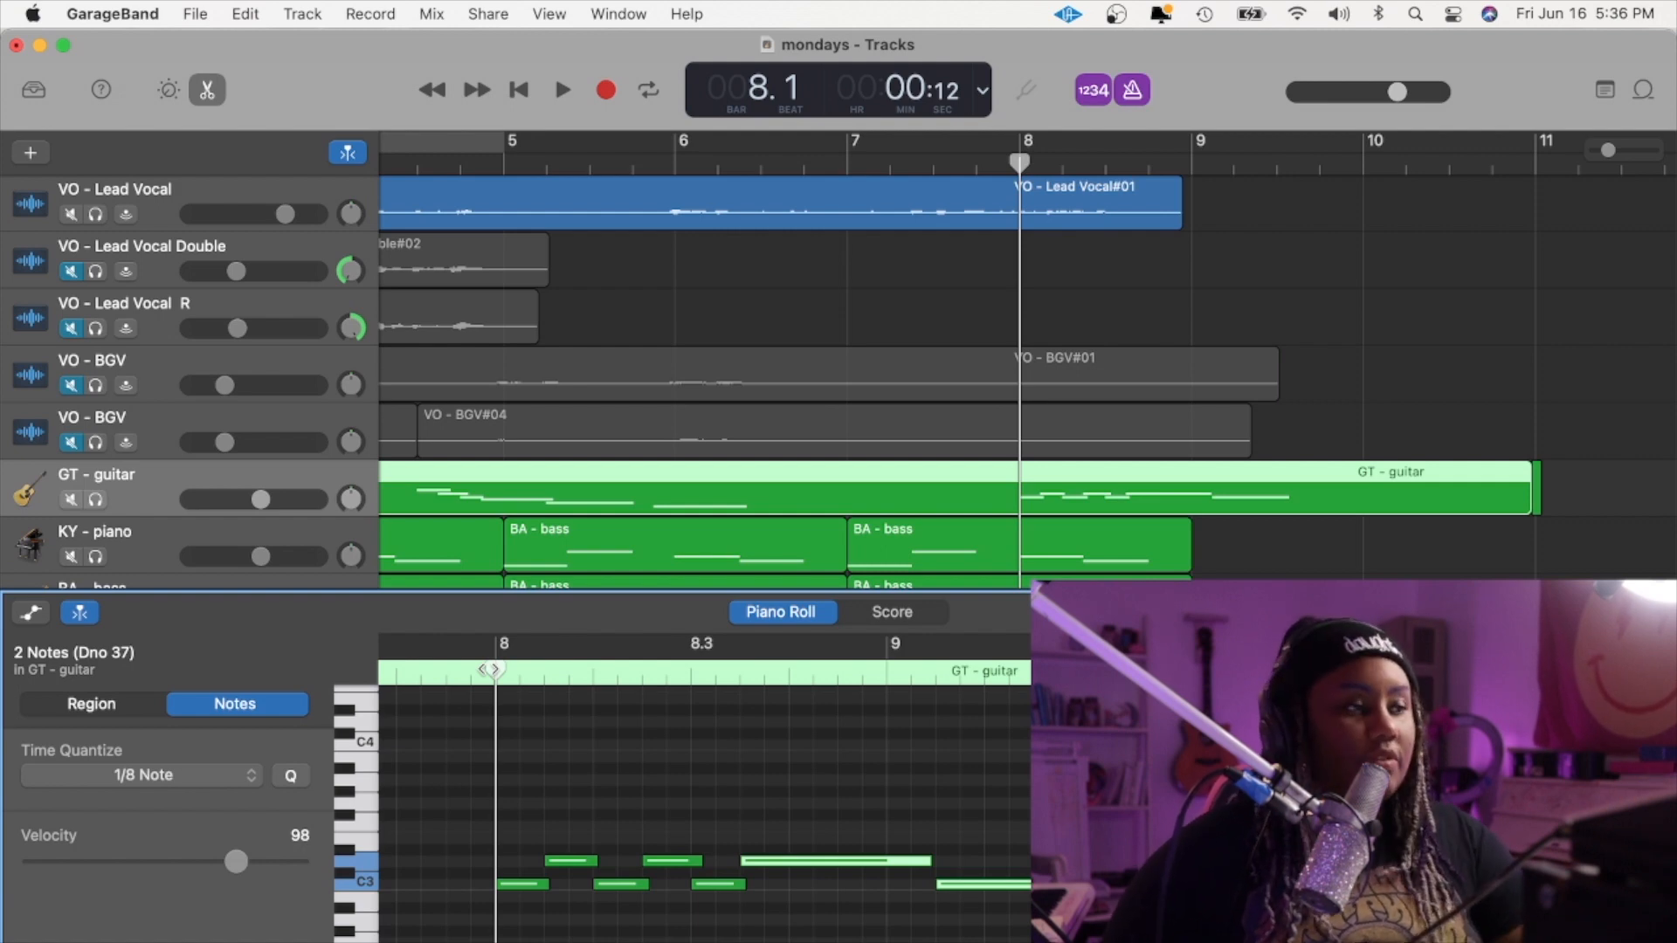
pyautogui.press('space')
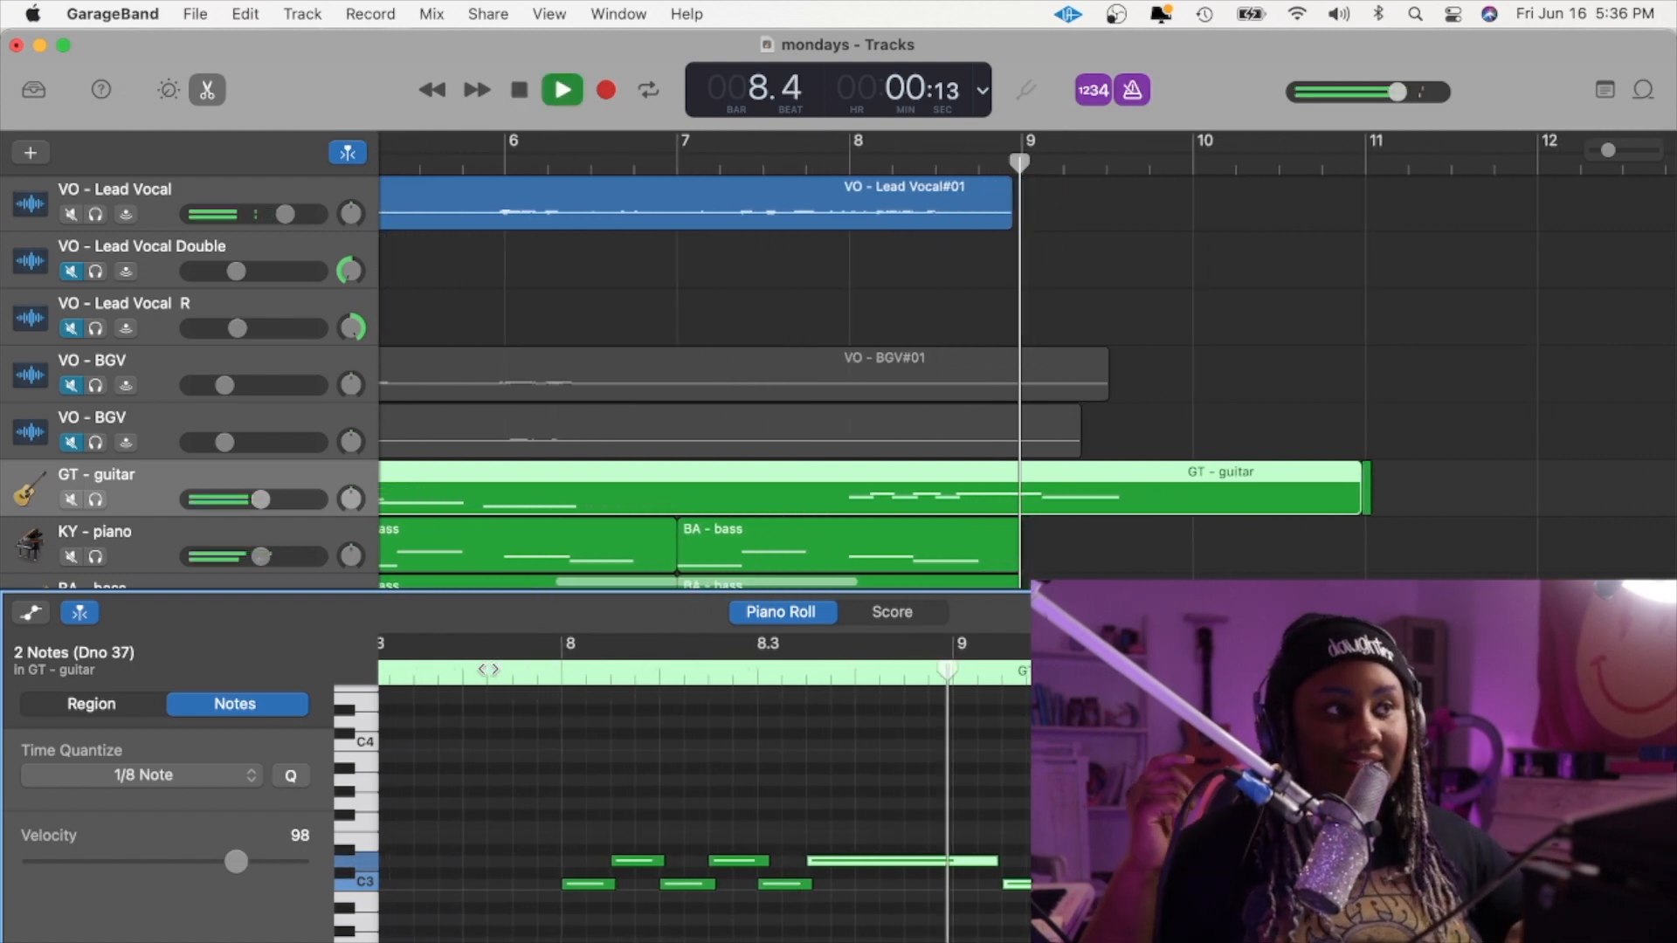
pyautogui.press('space')
# - Return to the song start, close the note editor, and unmute the Lead Vocal Double, Lead Vocal R and both BGV tracks
pyautogui.press('Return')
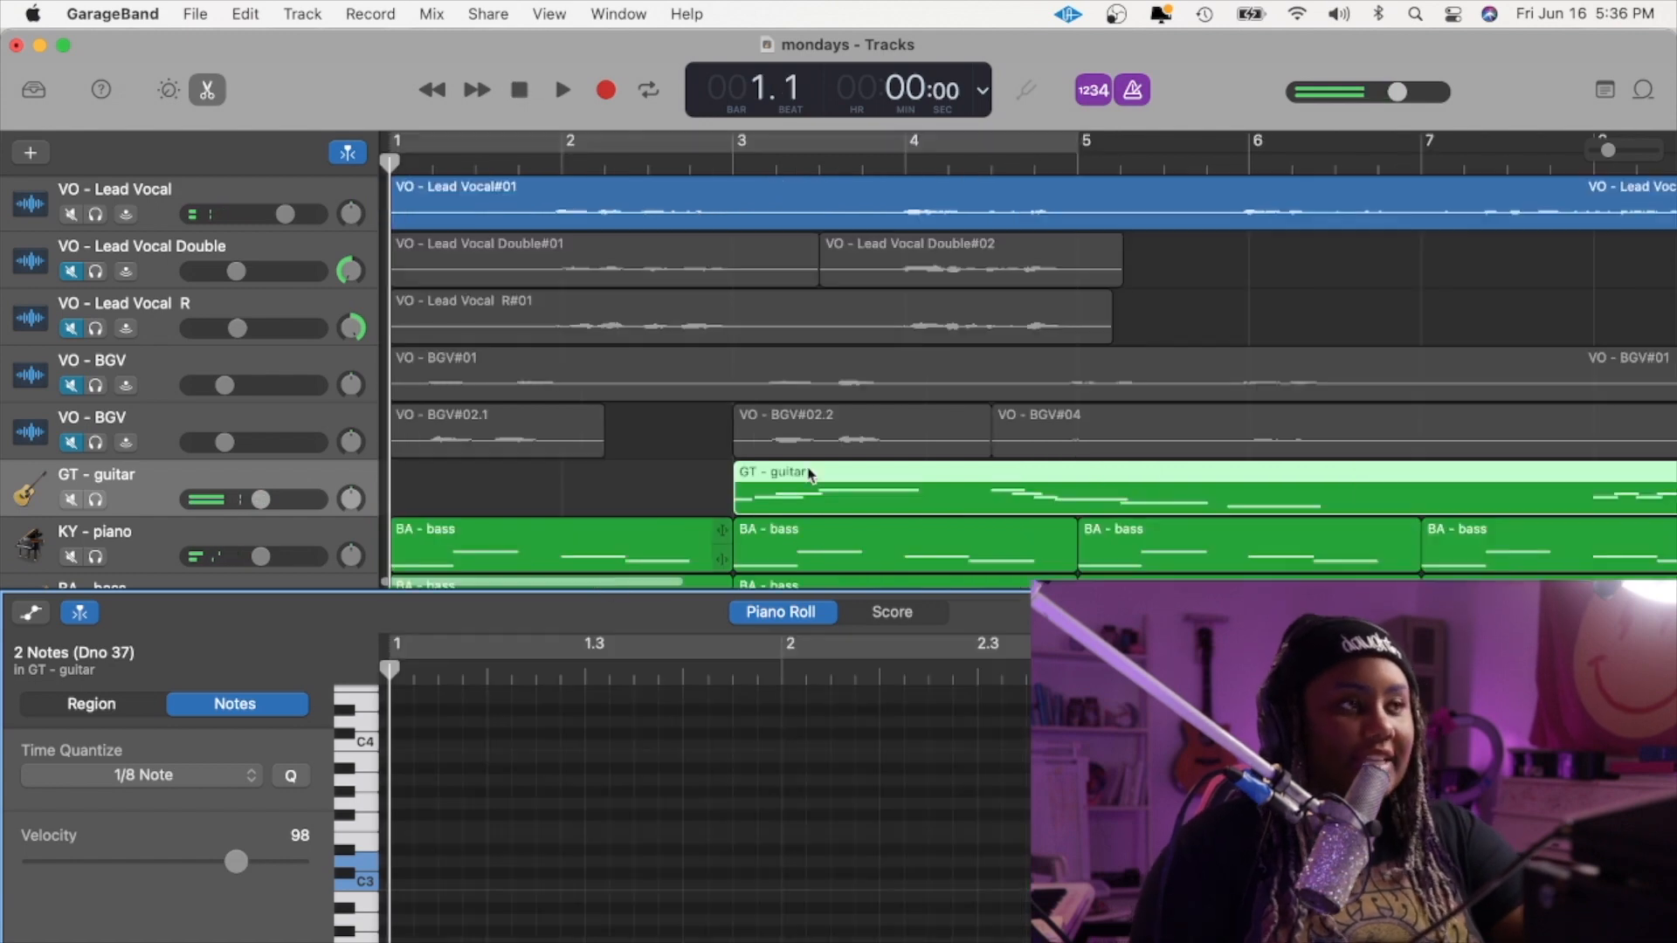
pyautogui.press('e')
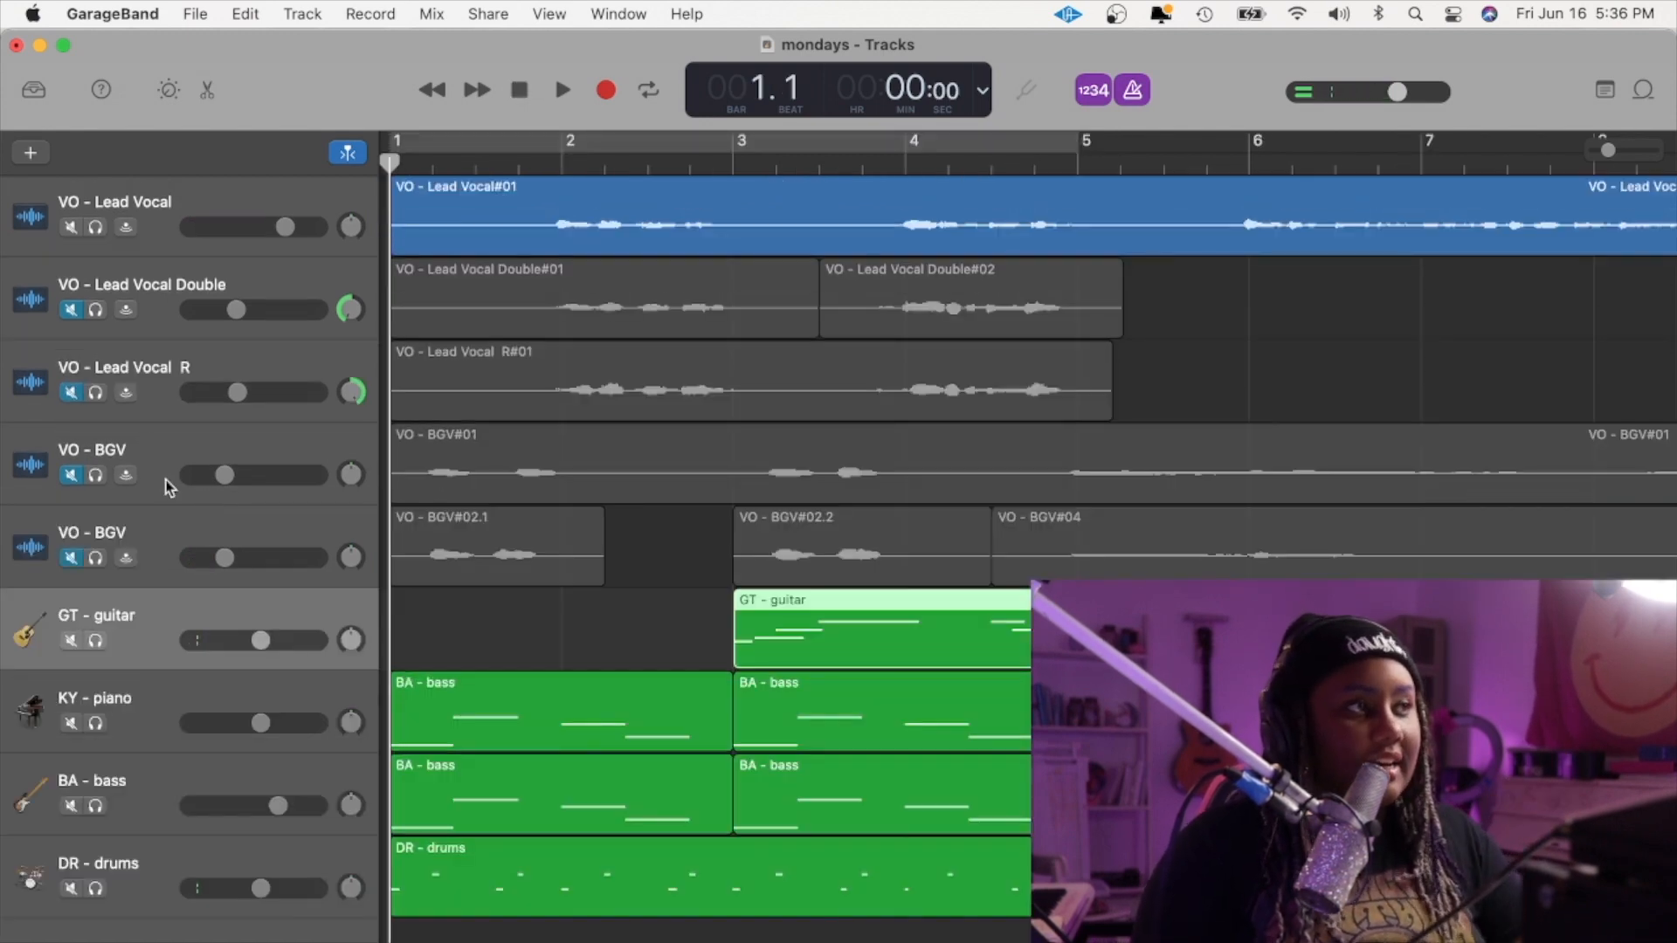
pyautogui.click(71, 560)
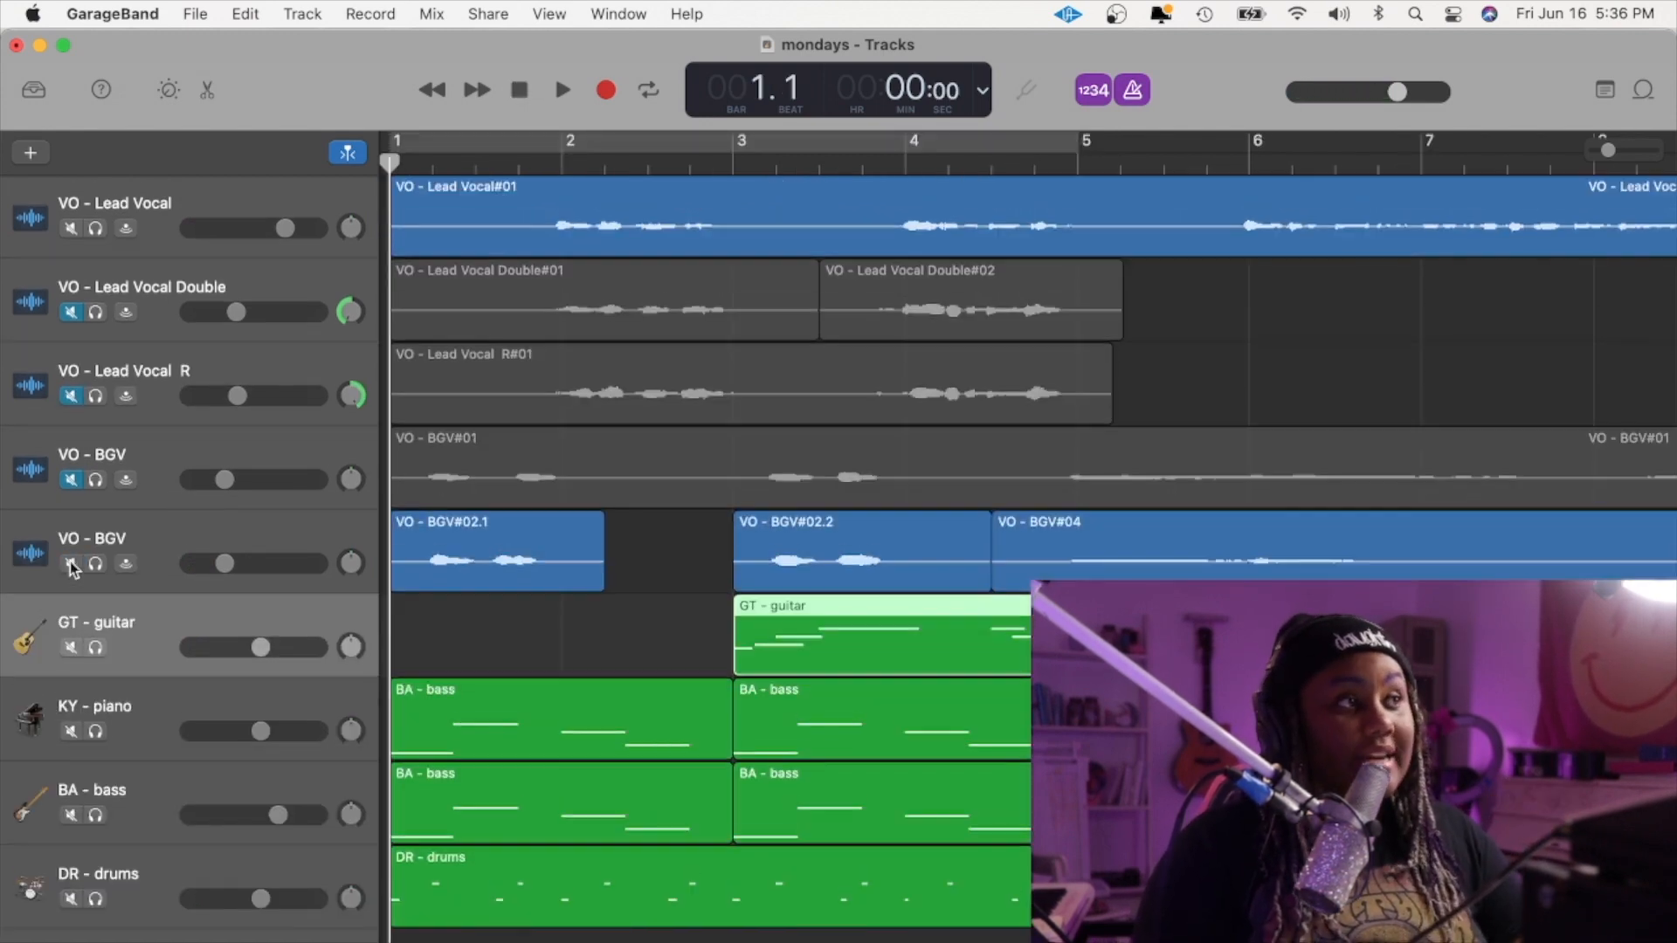
pyautogui.click(71, 480)
pyautogui.click(71, 396)
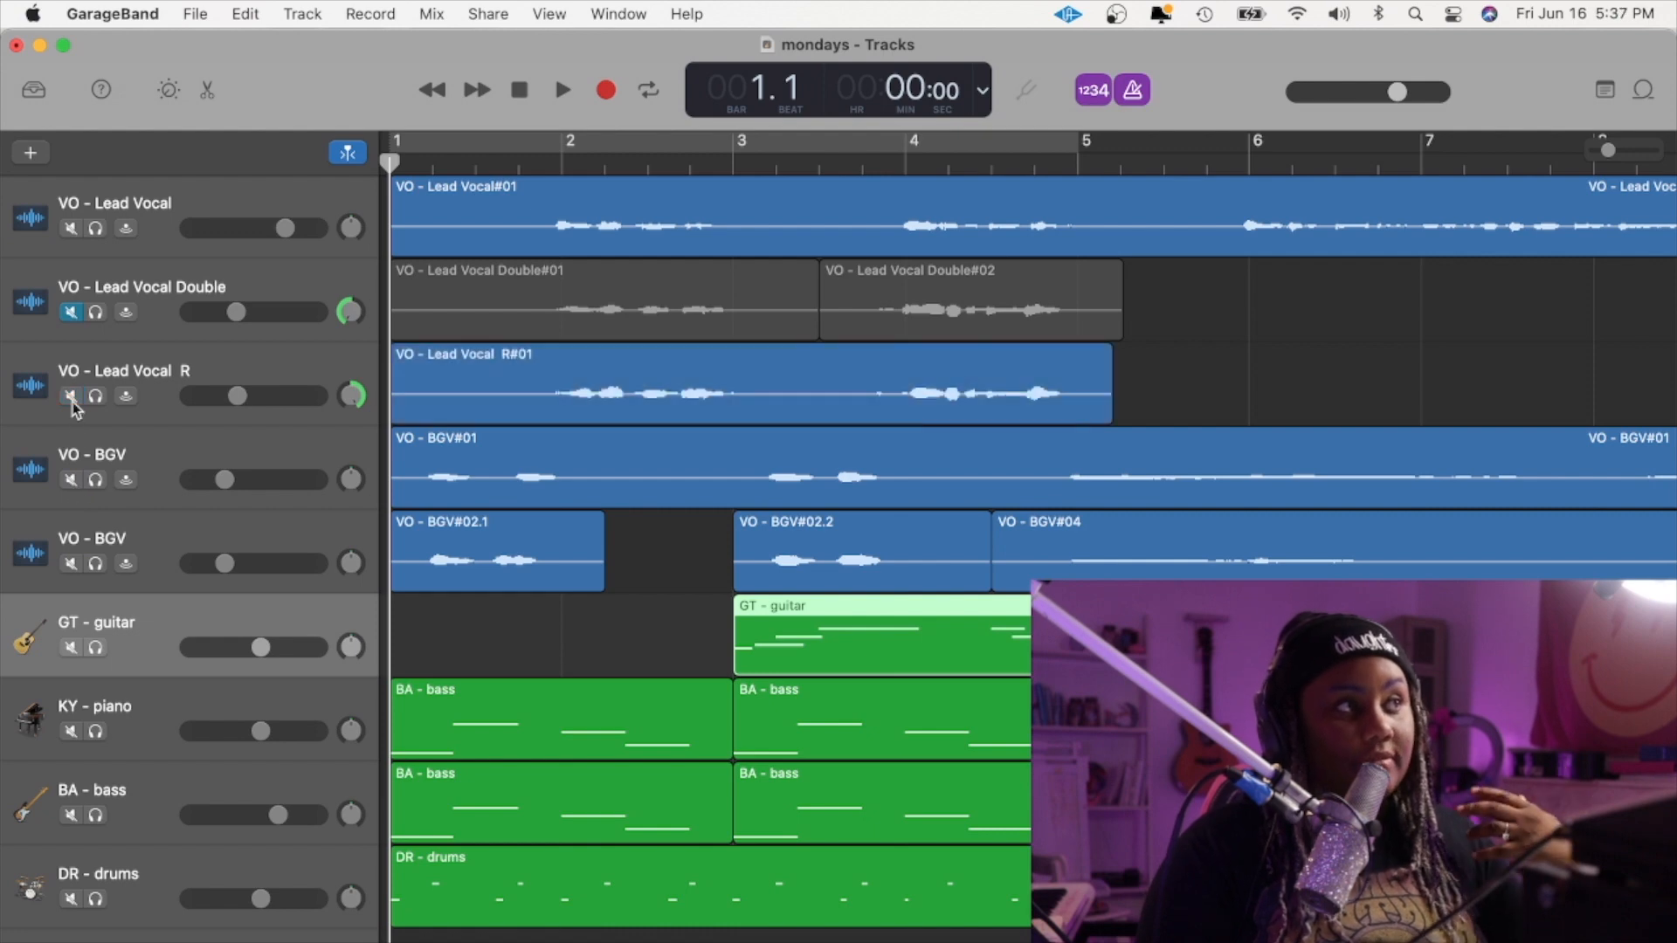
pyautogui.click(71, 312)
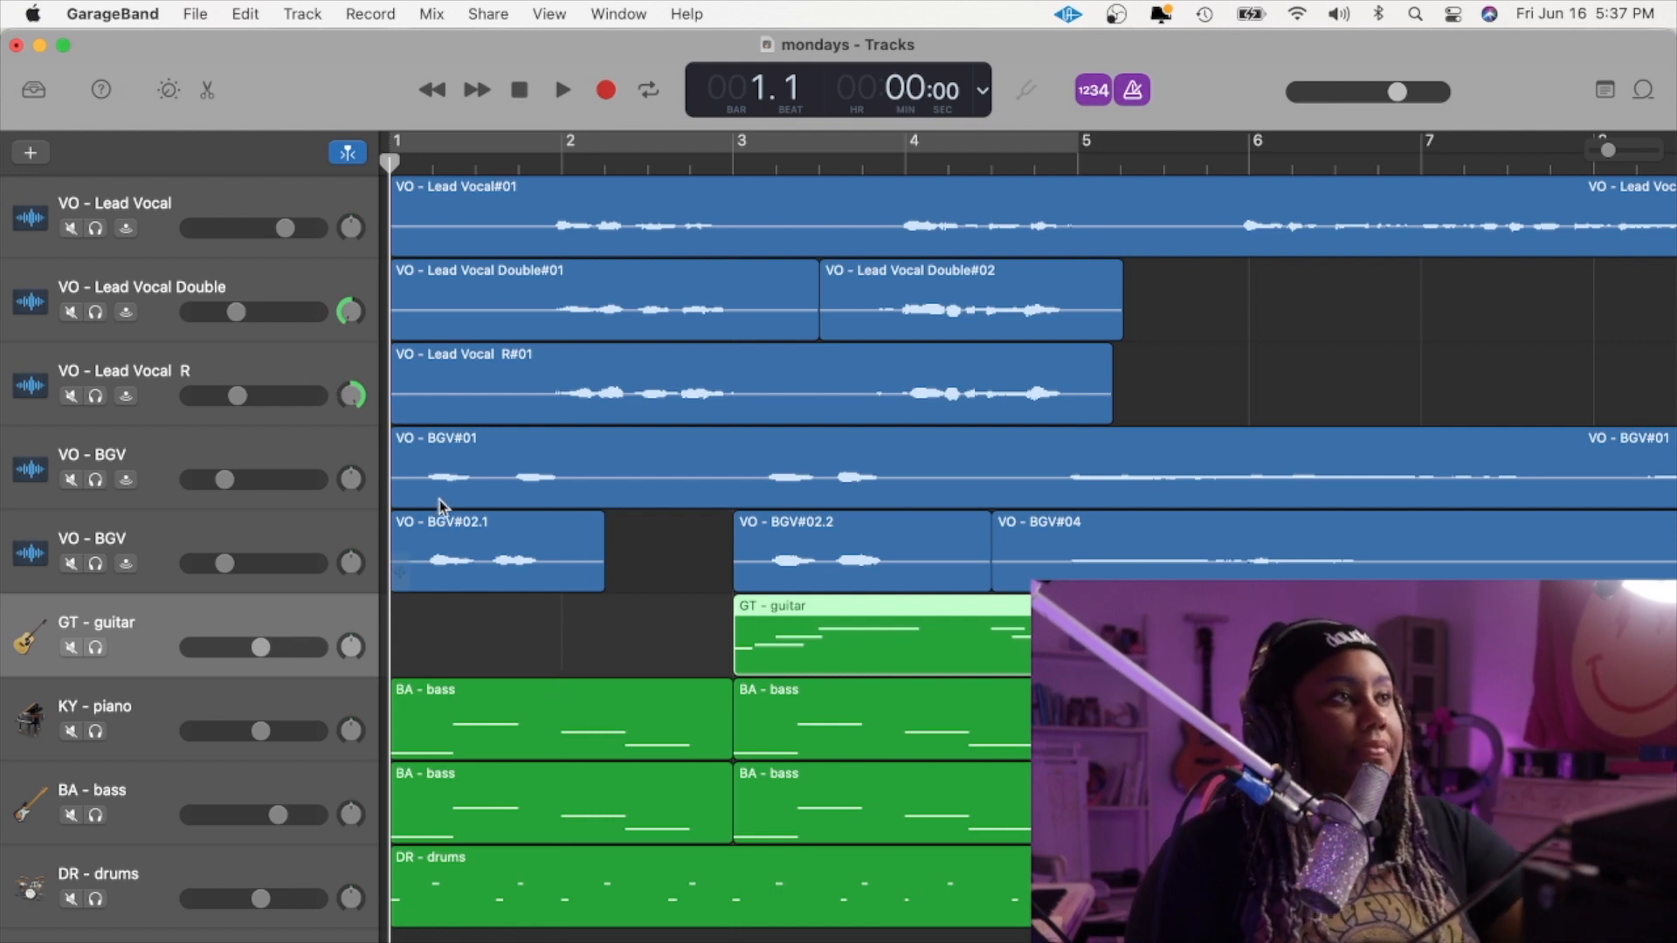
# - Turn off the metronome and play back the song's opening from bar 1 with all vocal tracks
pyautogui.scroll(-5, 636, 603)
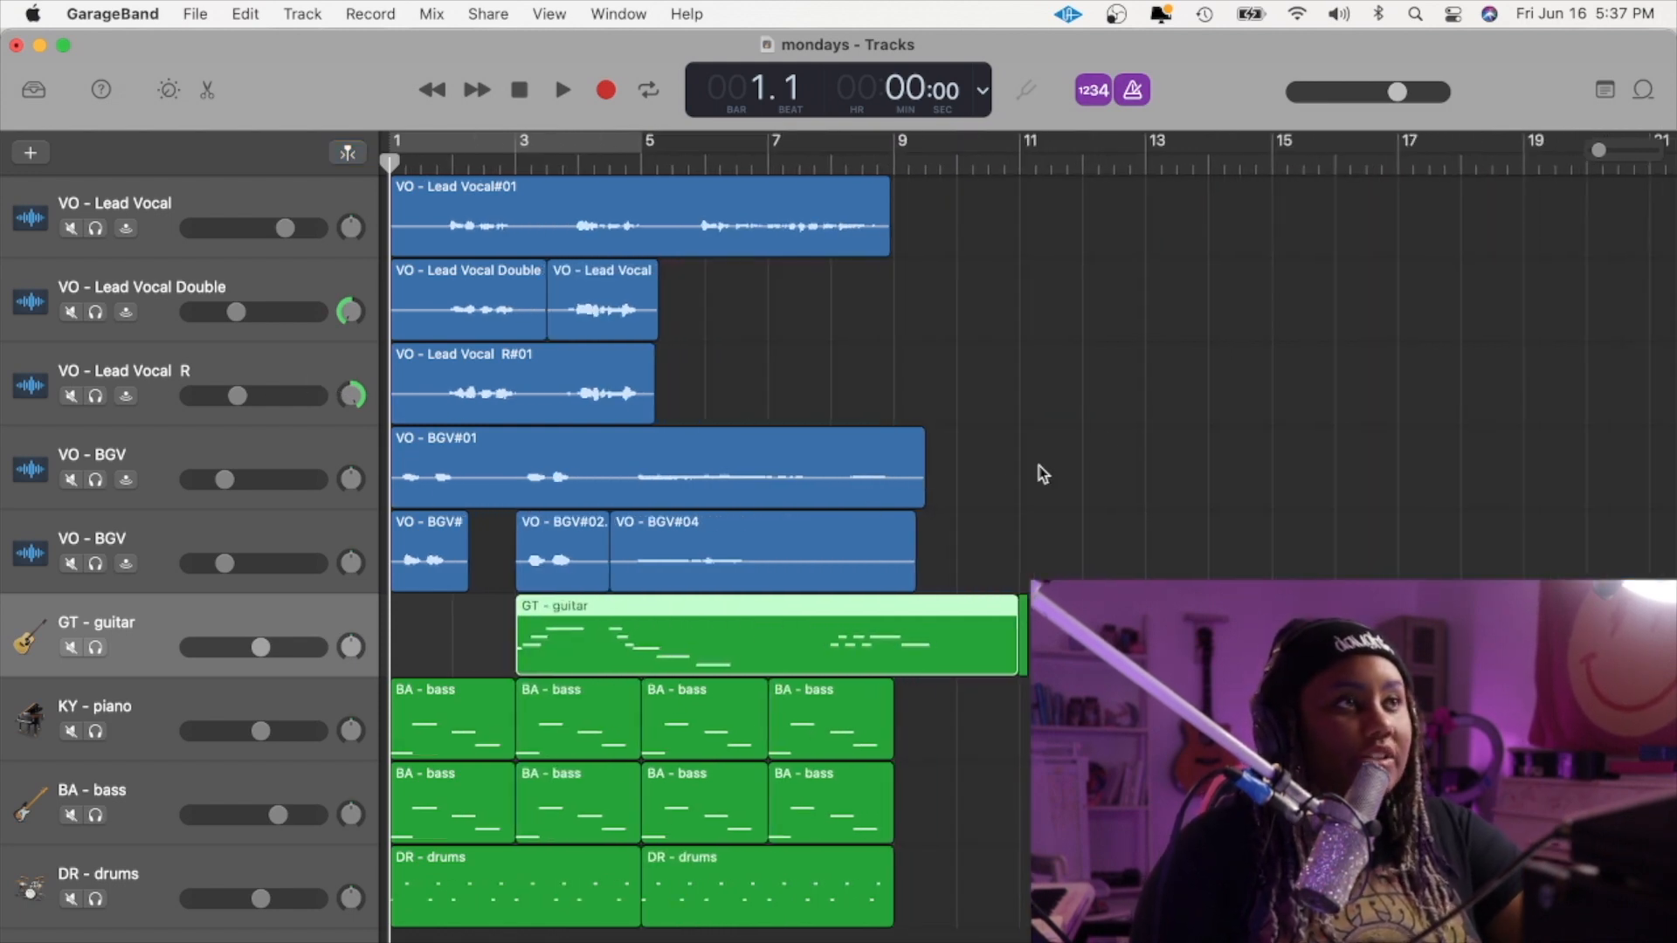
pyautogui.click(897, 332)
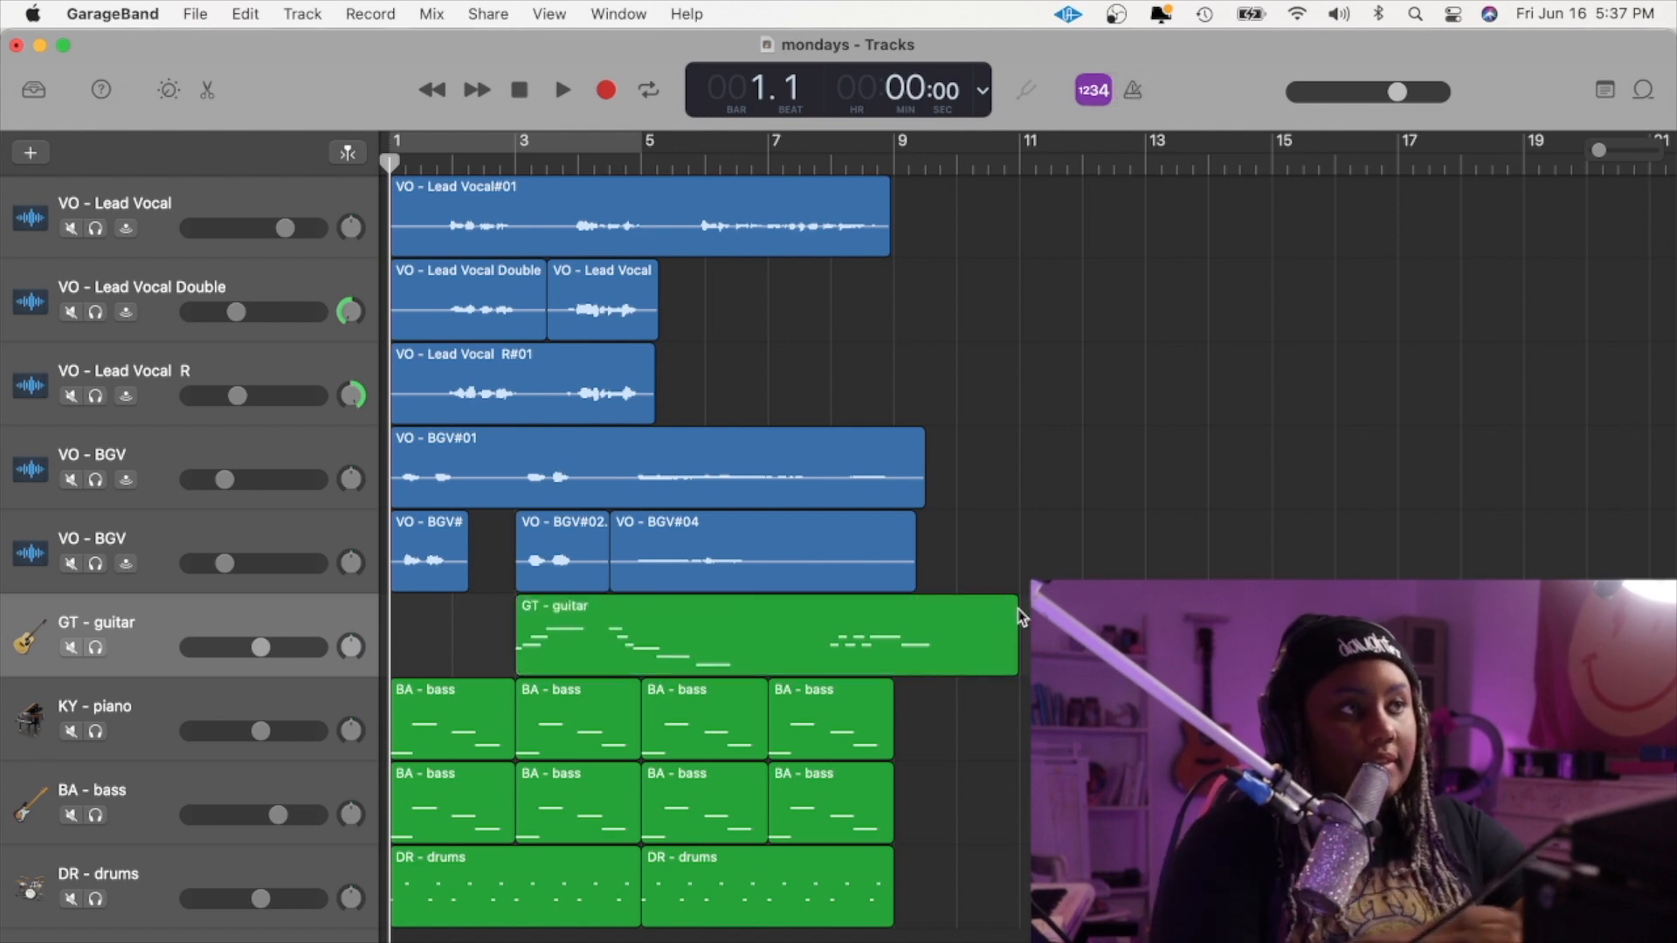
pyautogui.press('space')
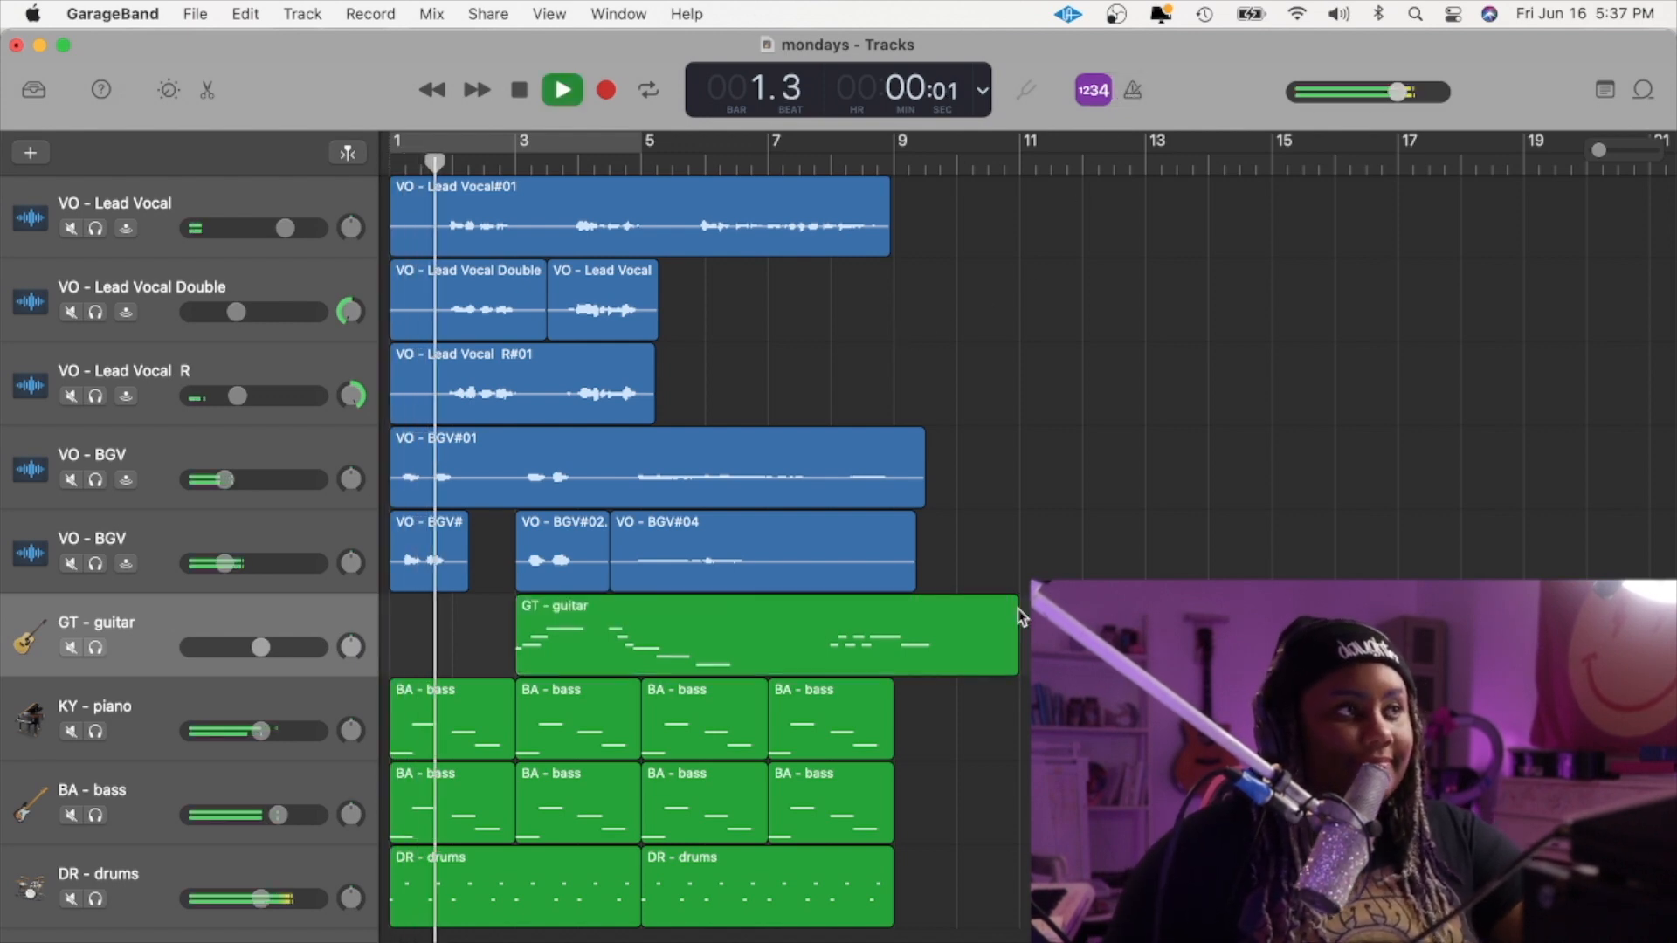
pyautogui.press('space')
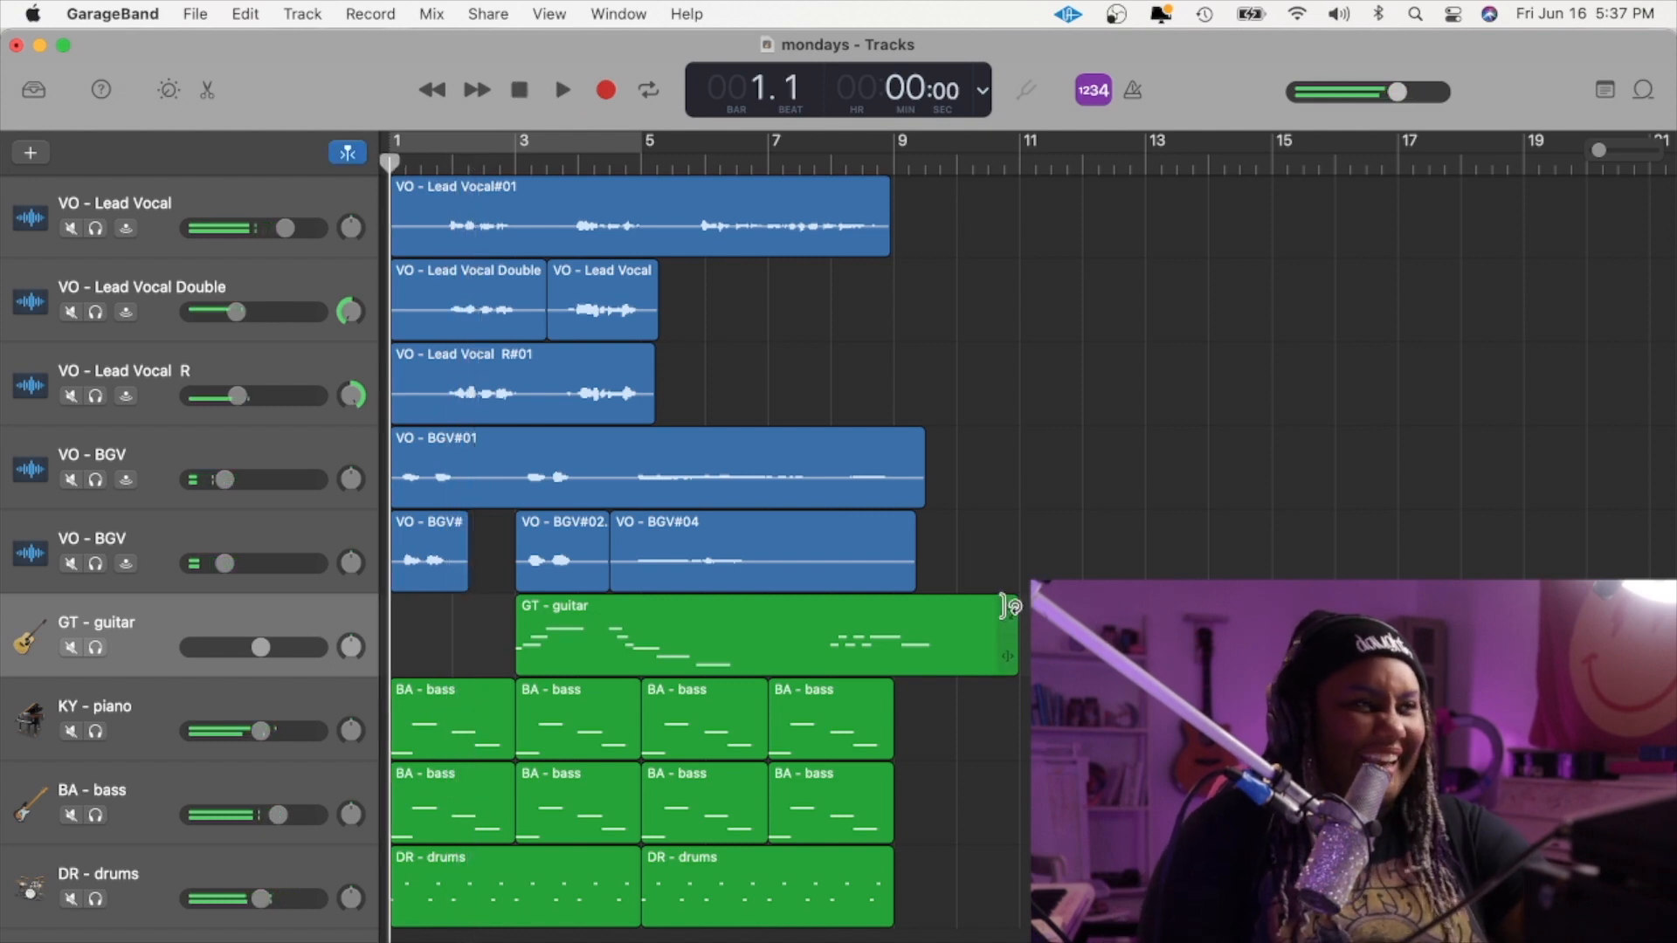
pyautogui.press('super+Right')
pyautogui.press('super+Right')
pyautogui.press('space')
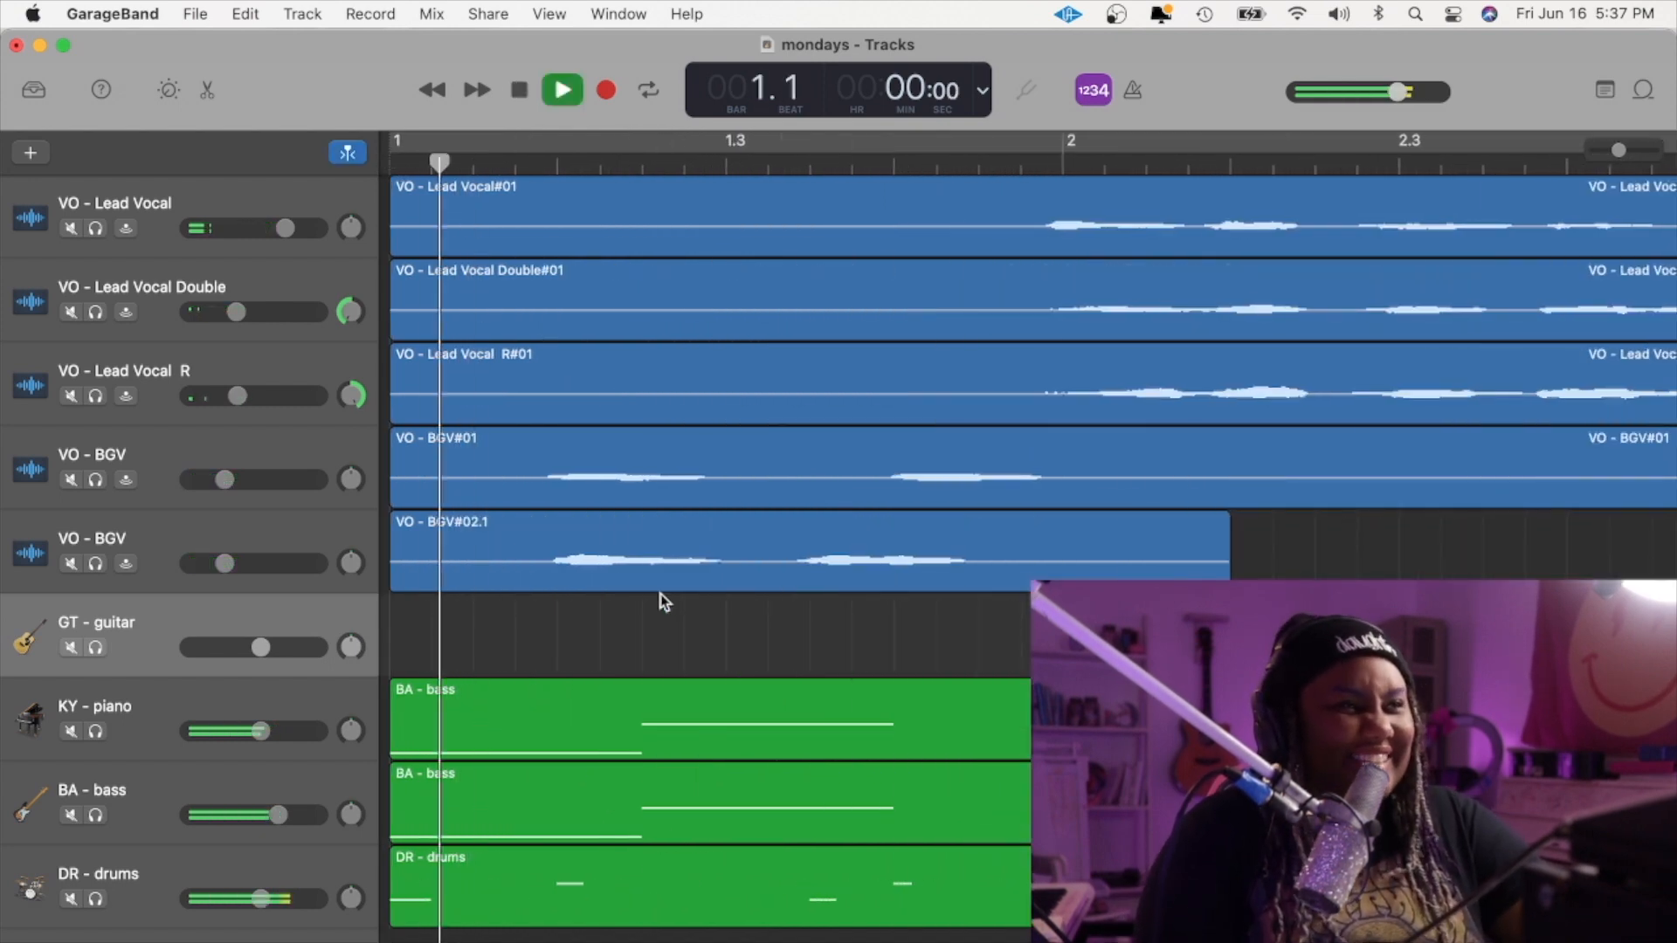
pyautogui.press('space')
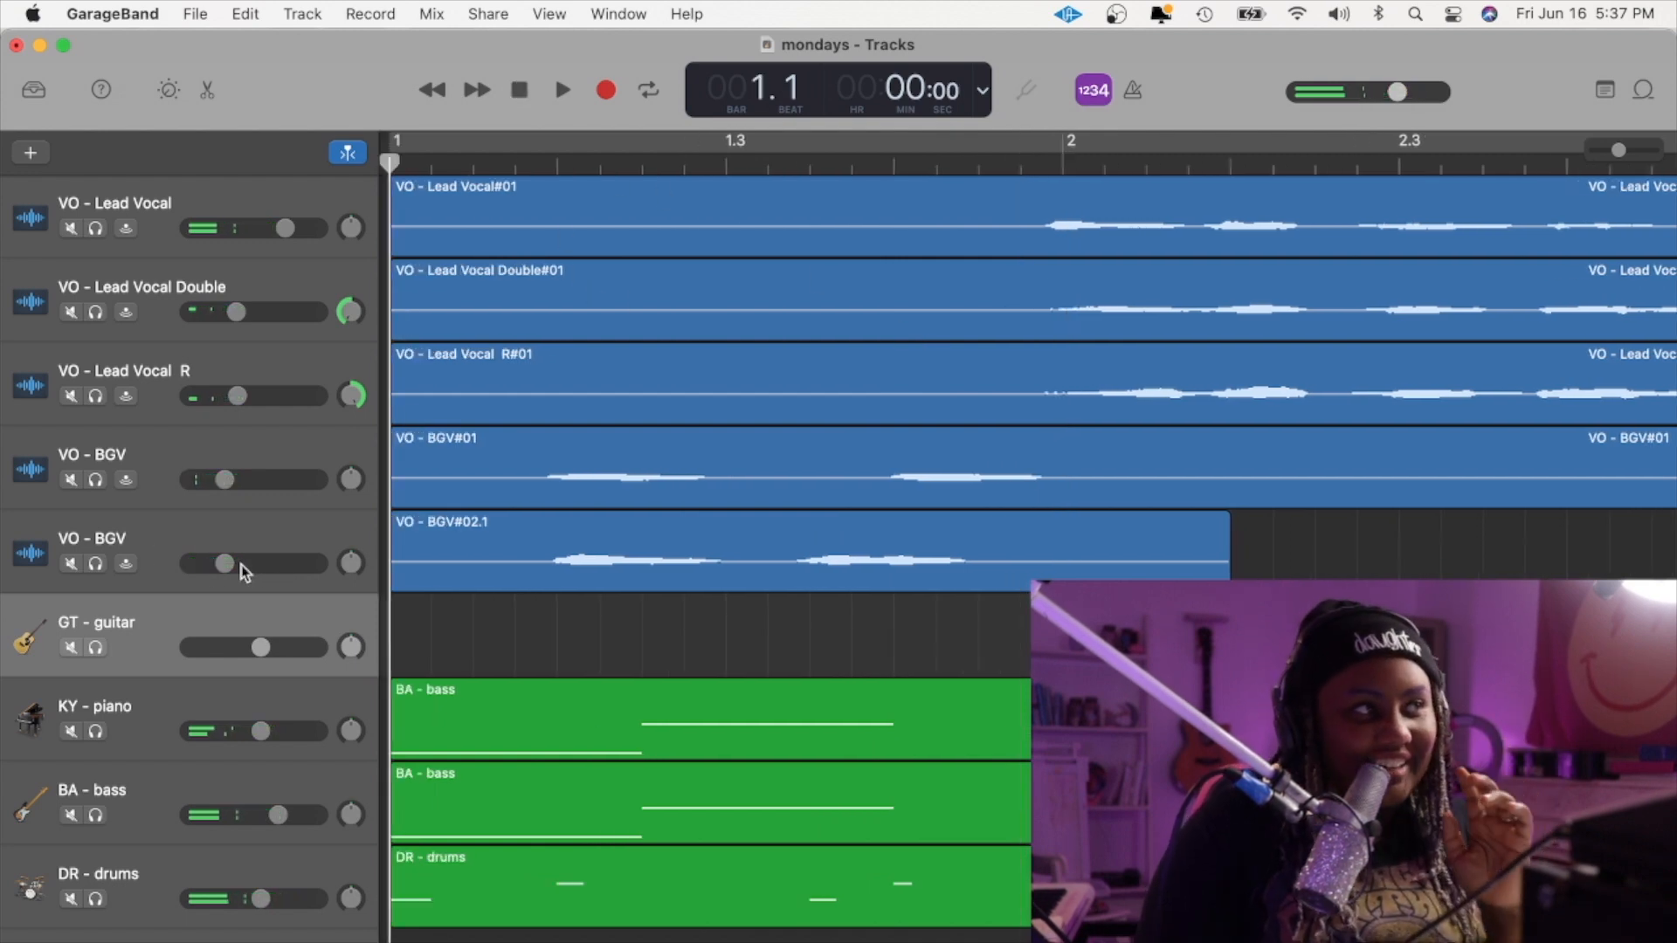
# - Raise the volume of both BGV tracks to about the slider midpoint and replay the opening up to about bar 2
pyautogui.moveTo(224, 563); pyautogui.dragTo(263, 563)
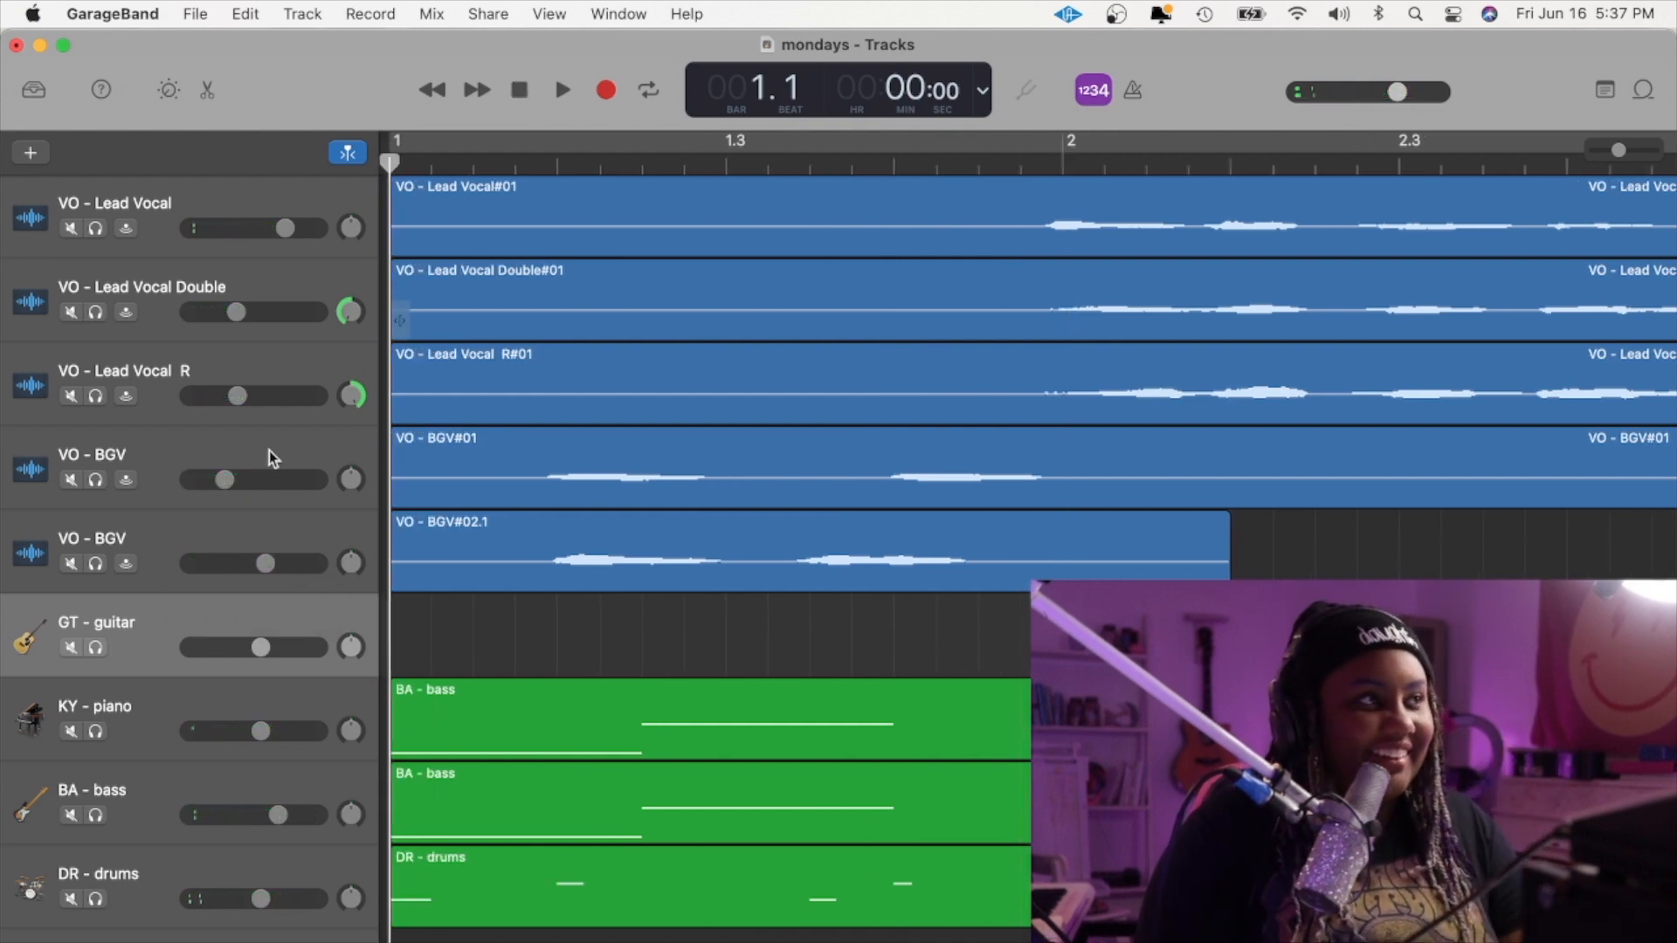
pyautogui.click(225, 480)
pyautogui.press('space')
pyautogui.press('space')
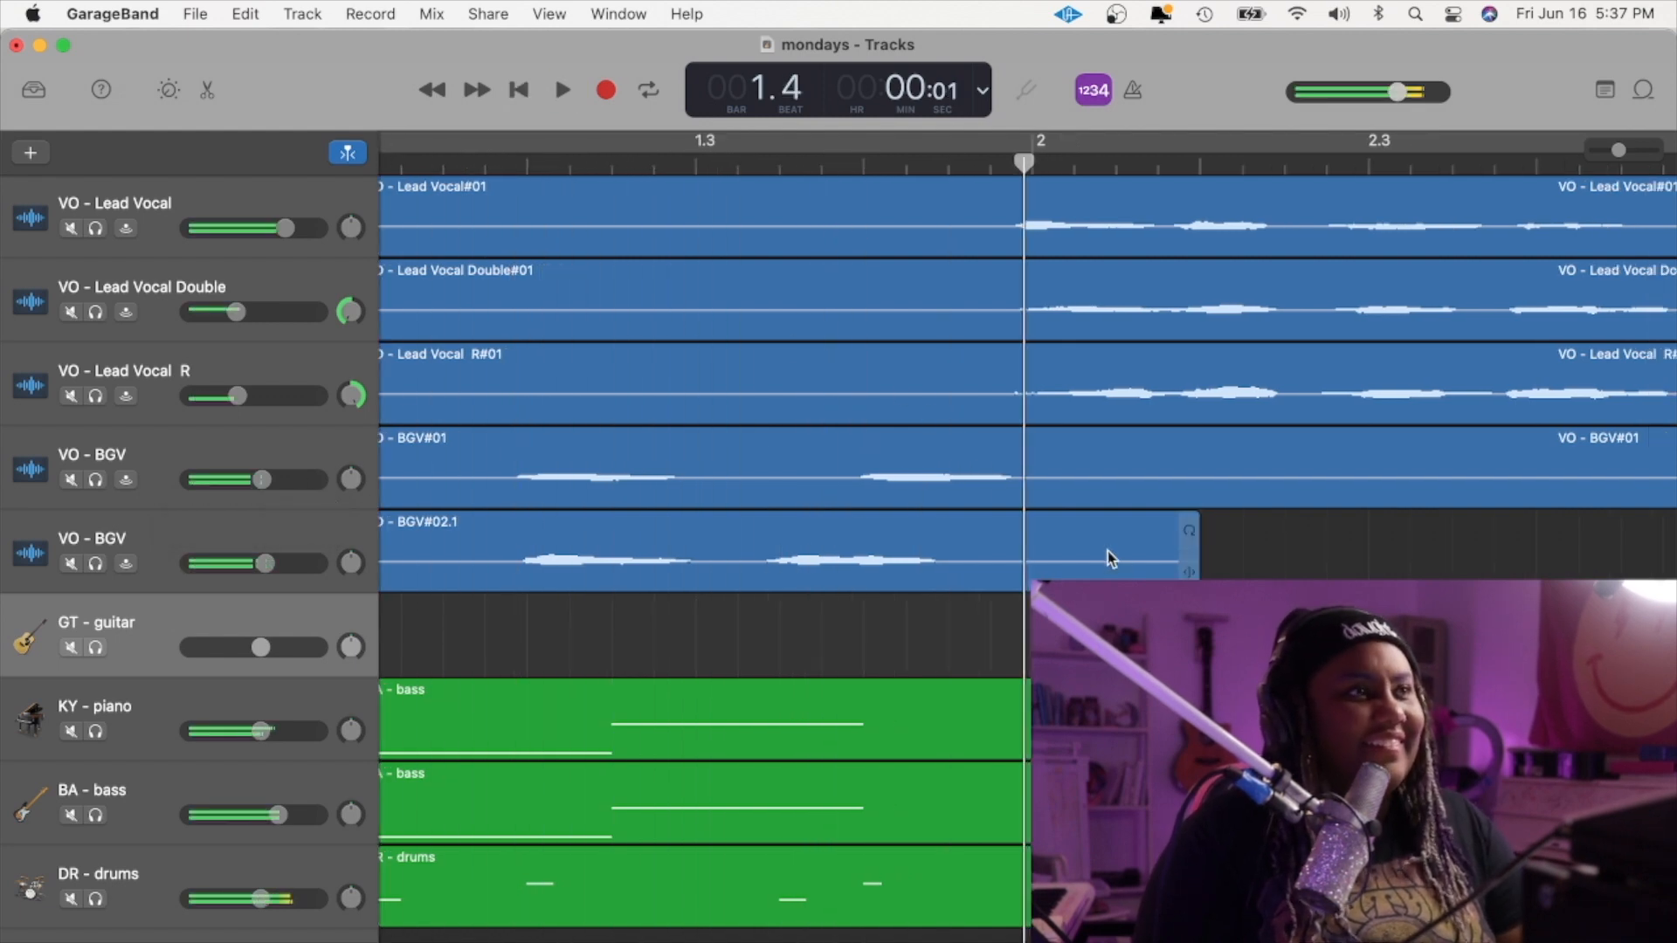
# - Split the first region on the lower BGV track between its two phrases, at about 1.3.2
pyautogui.click(1018, 555)
pyautogui.hscroll(10, 1017, 555)
pyautogui.hscroll(-10, 1018, 555)
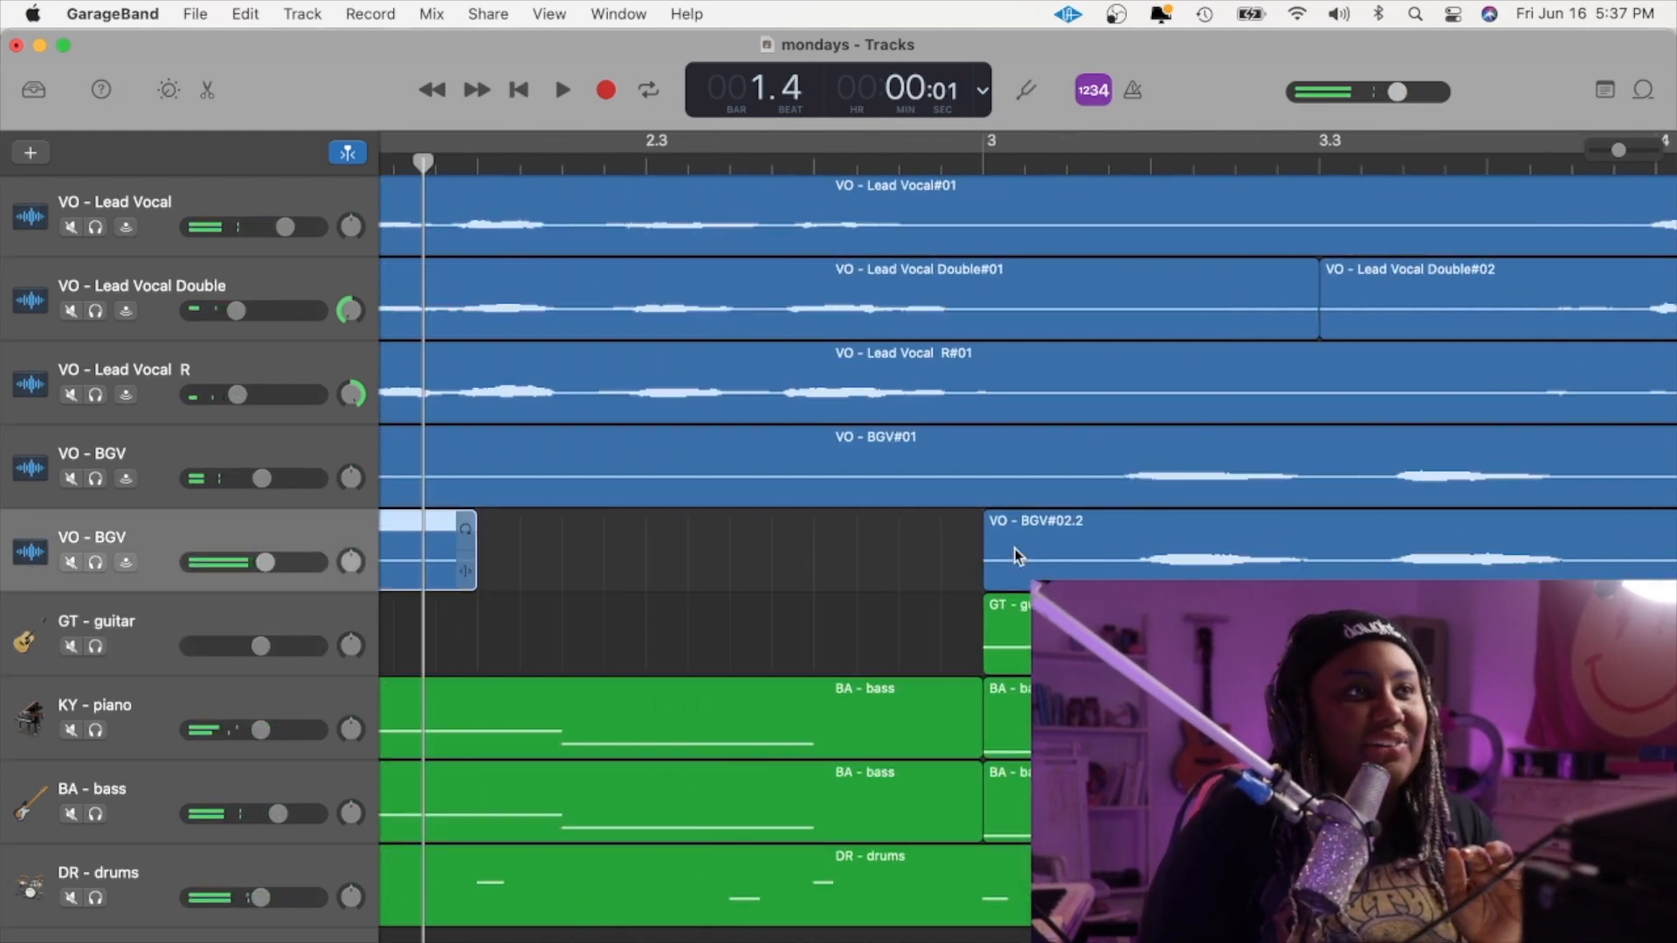
pyautogui.hscroll(1, 1017, 555)
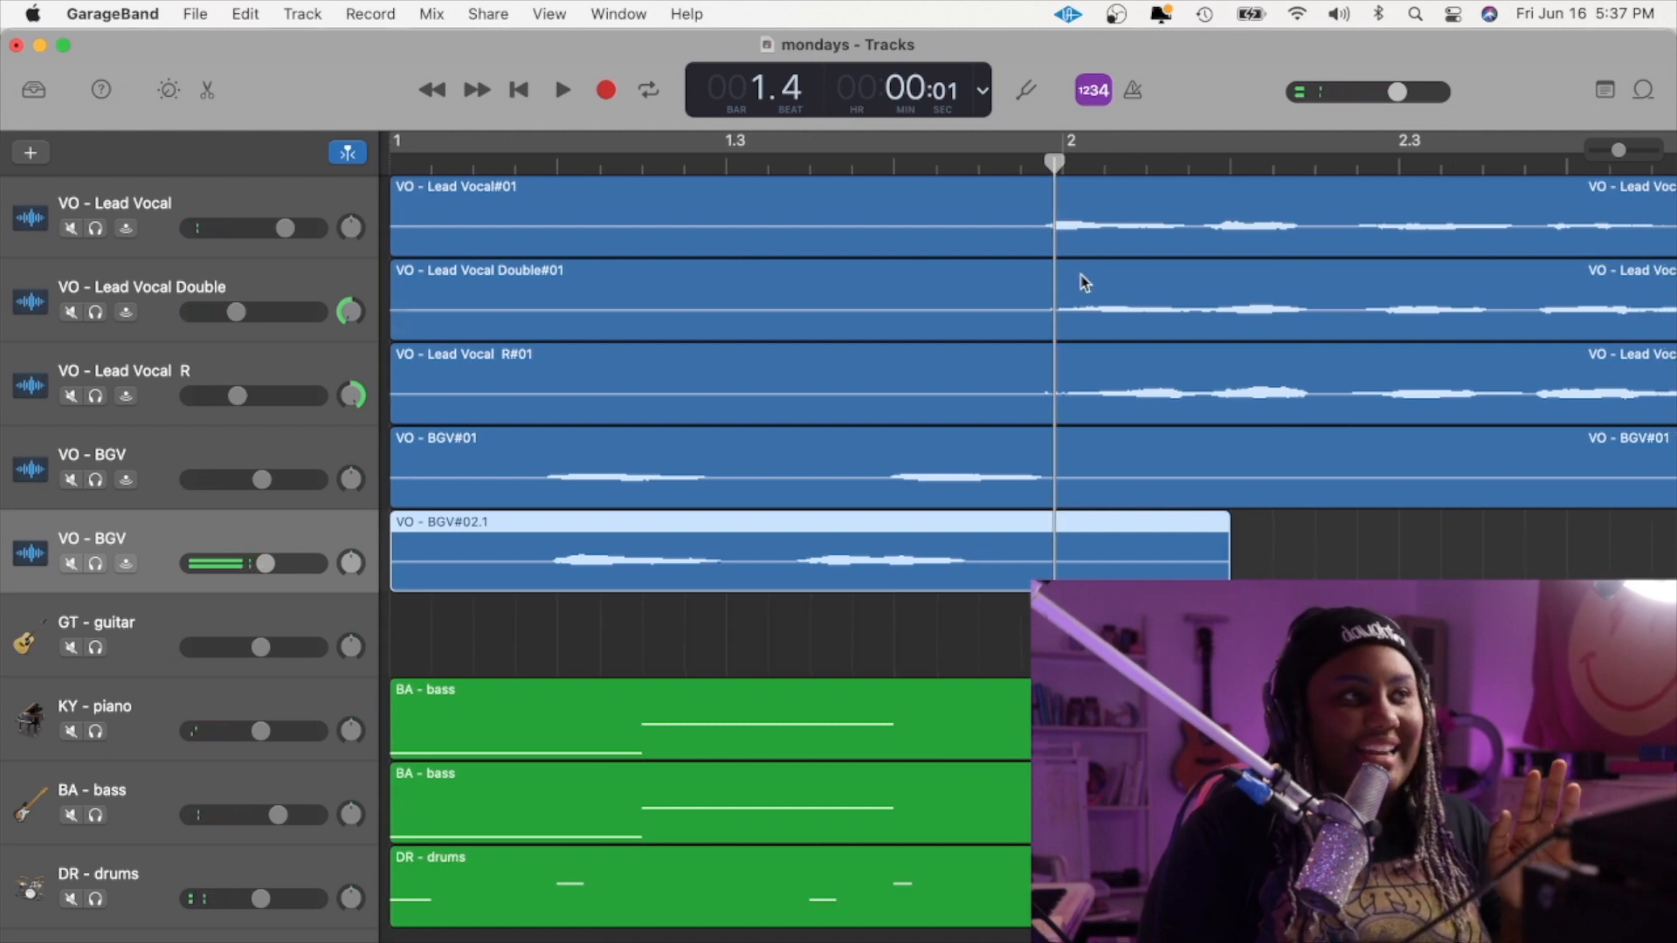
pyautogui.moveTo(1053, 166); pyautogui.dragTo(769, 219)
pyautogui.press('super+t')
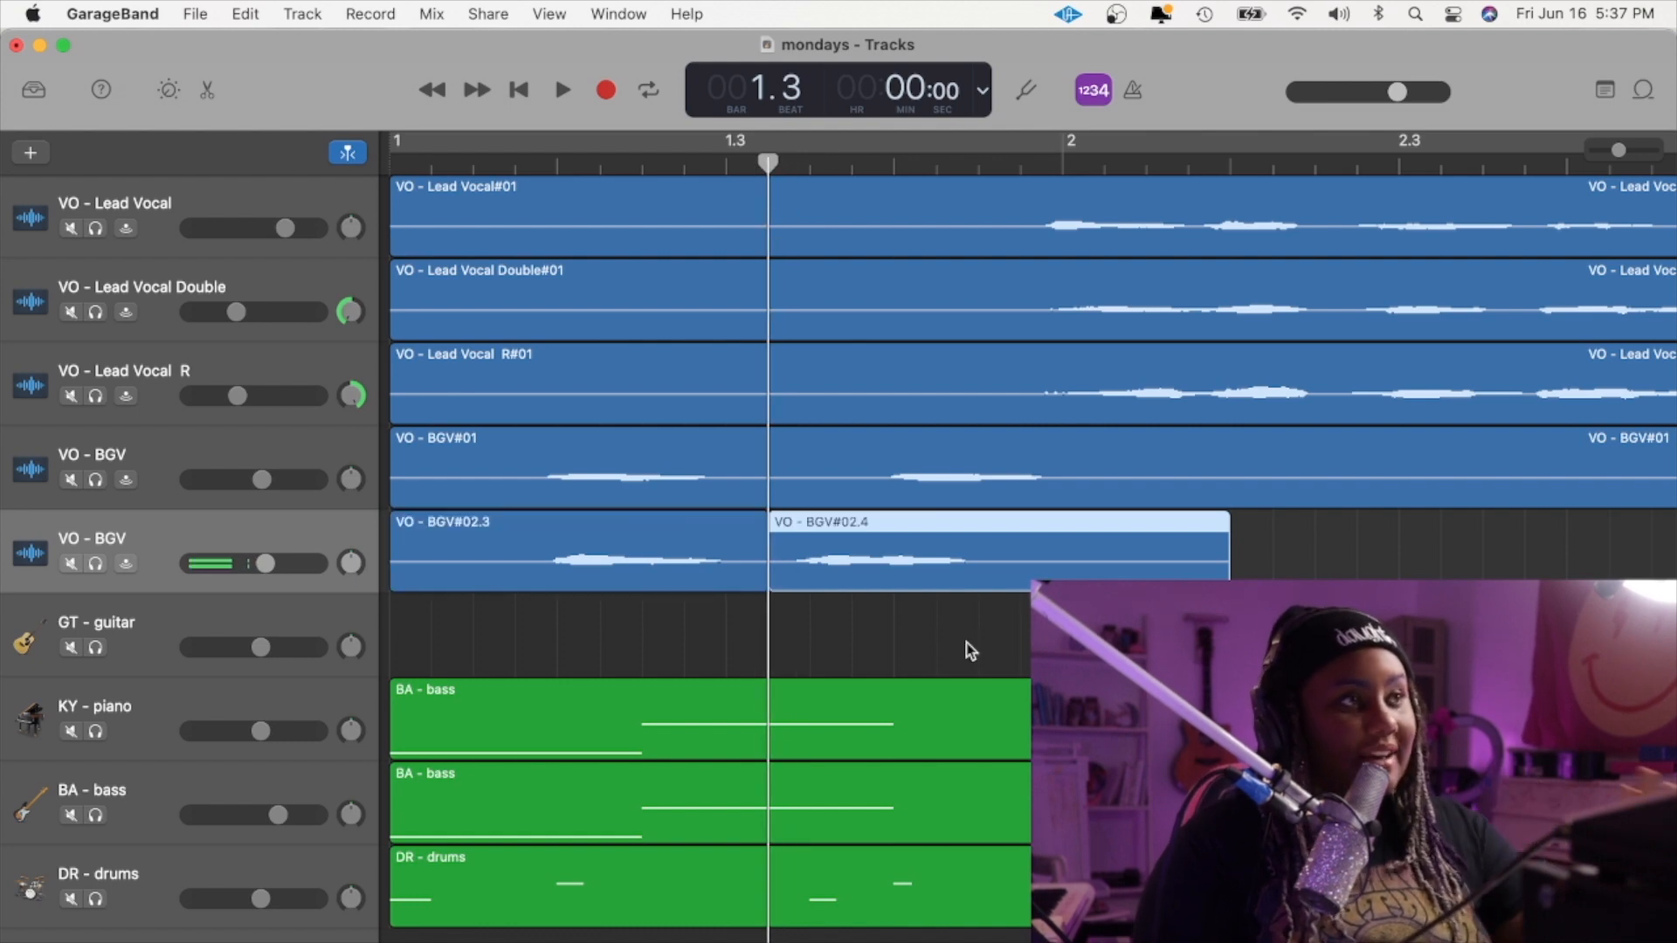
# - Try moving the second piece of the split BGV region later to about 1.3.4, in line with the phrase on the upper BGV track
pyautogui.scroll(5, 1053, 577)
pyautogui.scroll(-5, 1052, 577)
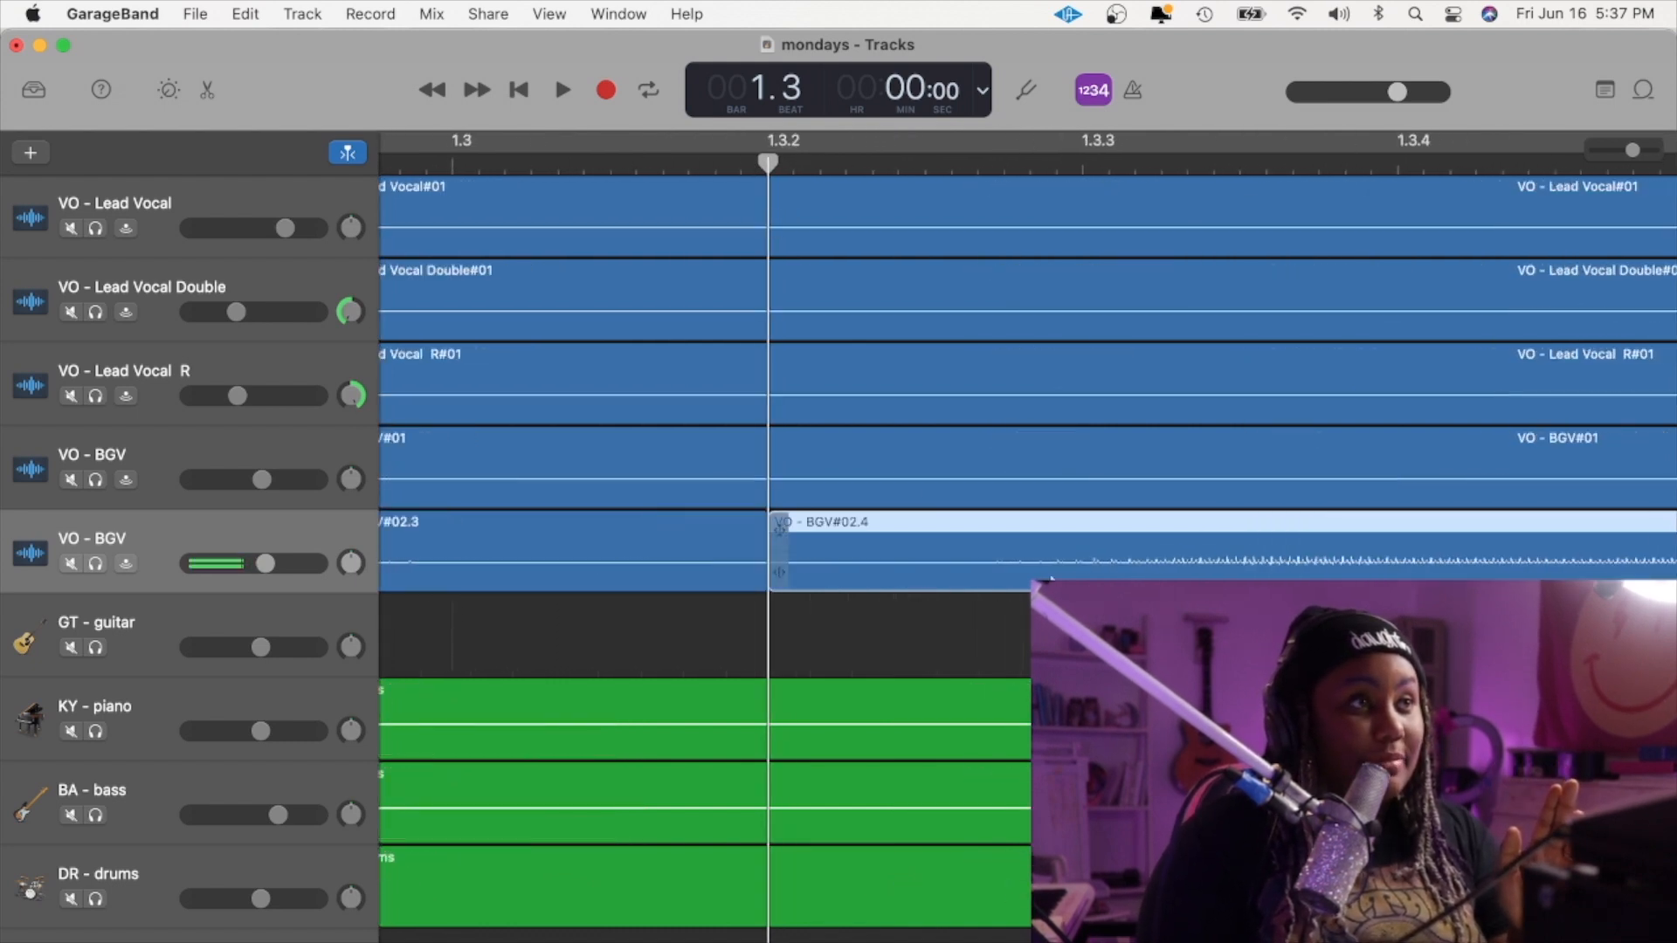
pyautogui.scroll(-3, 1050, 578)
pyautogui.moveTo(964, 557); pyautogui.dragTo(1041, 559)
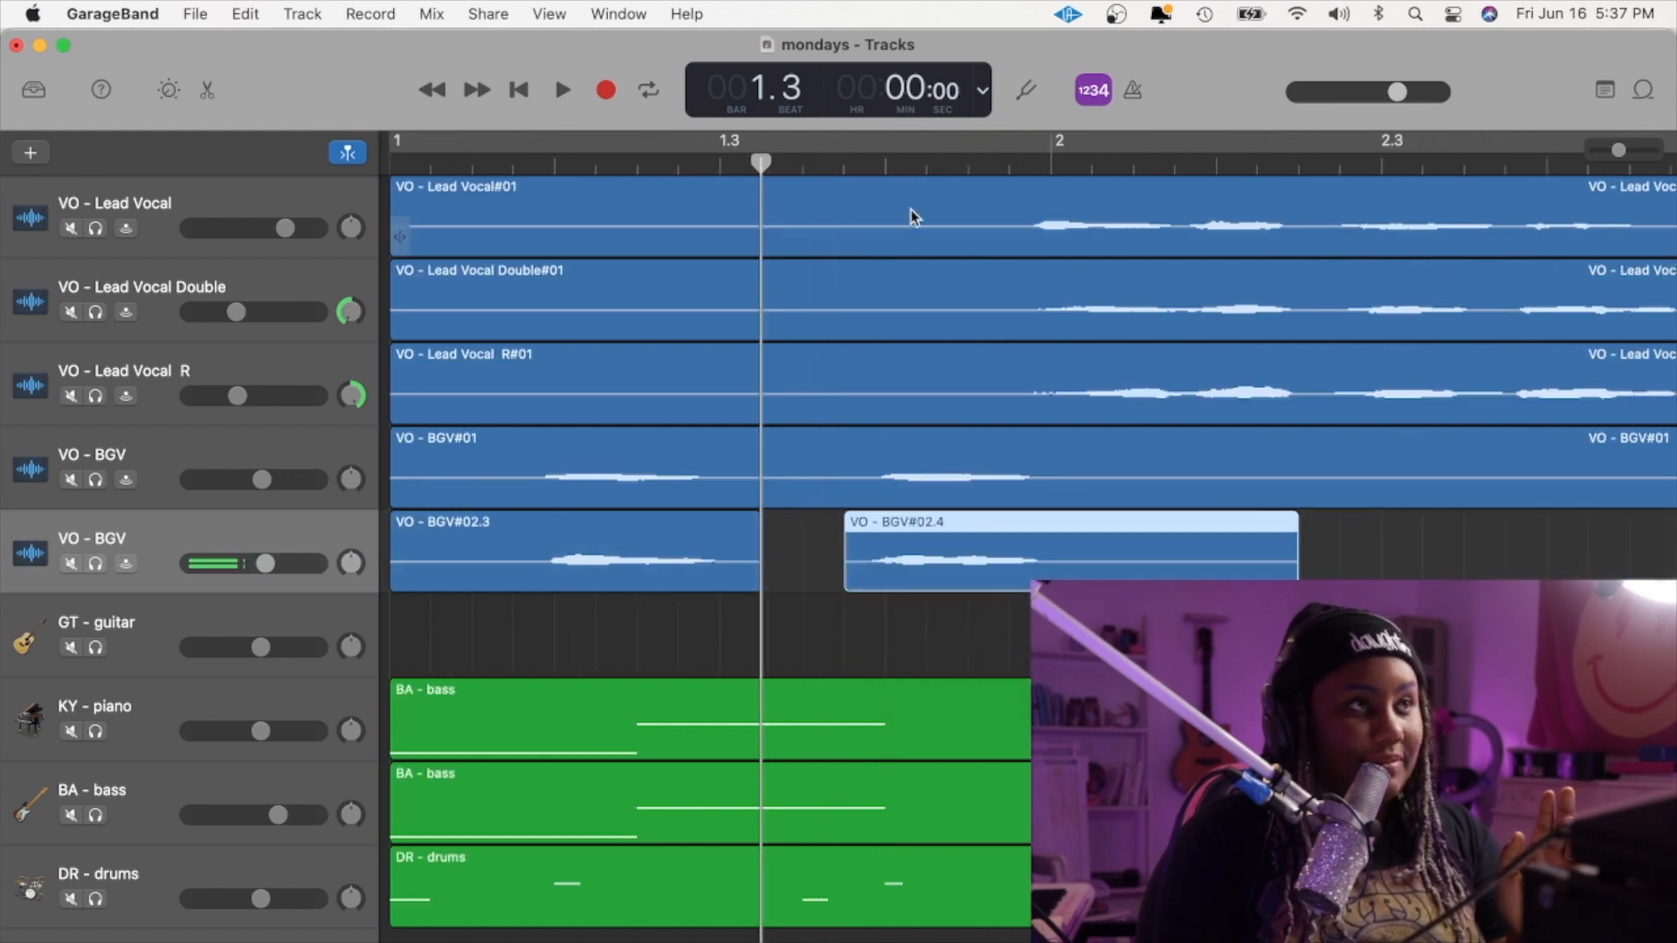
pyautogui.moveTo(884, 159); pyautogui.dragTo(919, 194)
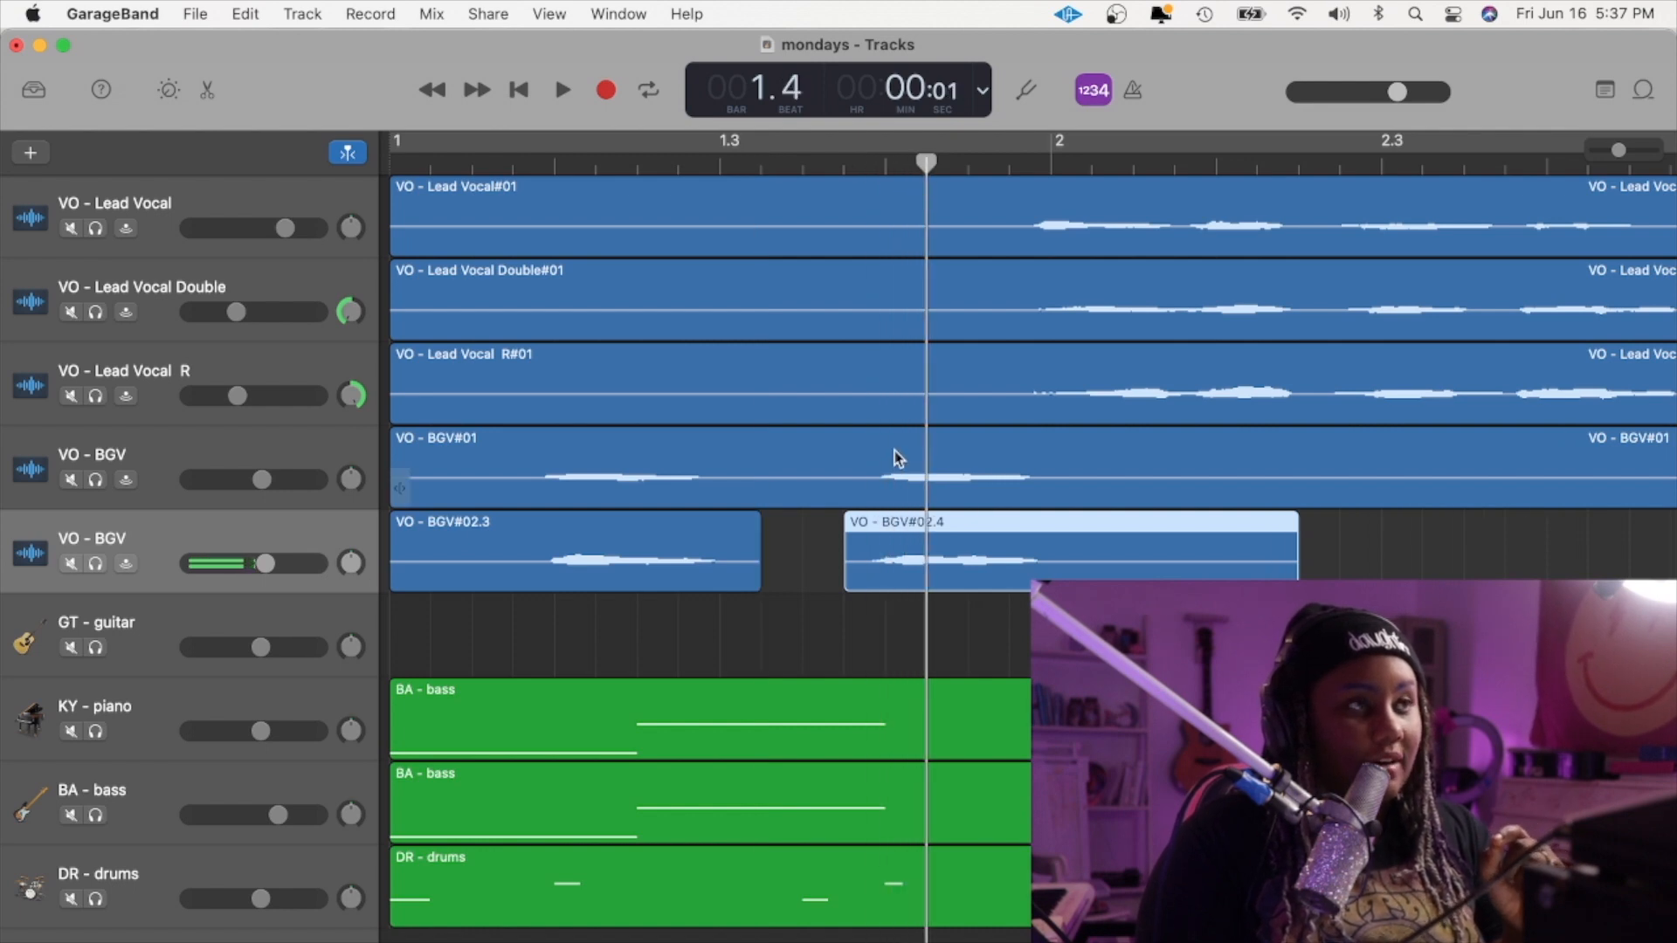
pyautogui.scroll(5, 894, 454)
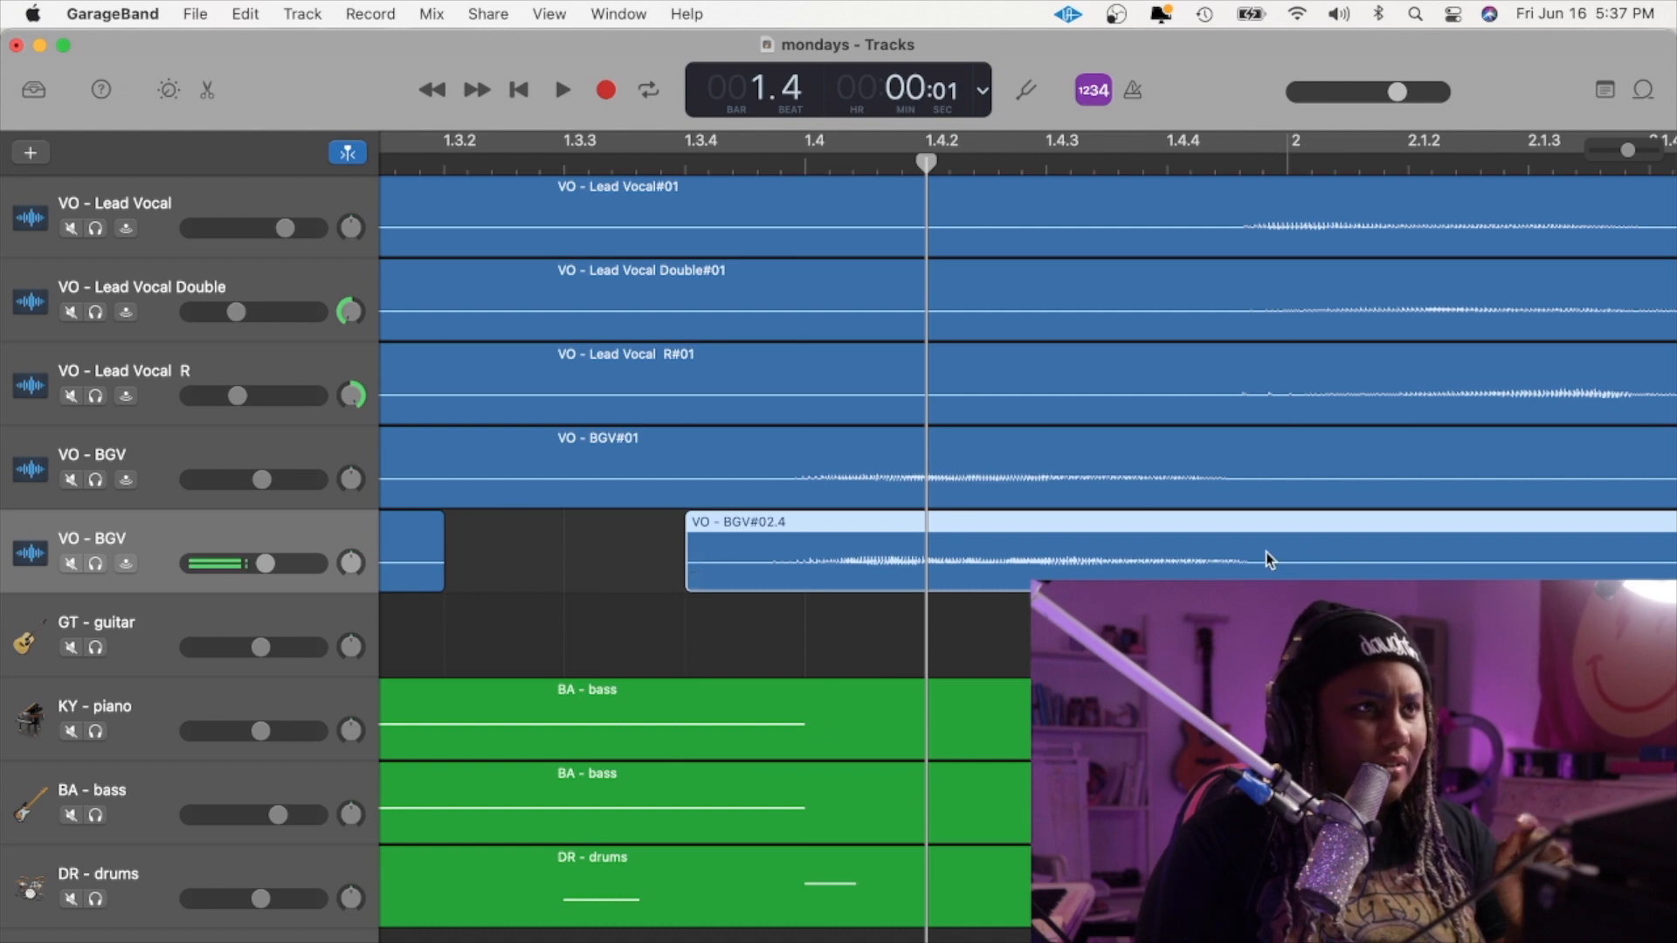
pyautogui.scroll(-5, 1307, 548)
# - Play back the song from bar 1 to about bar 2 to check the timing of the shifted background vocal
pyautogui.press('Return')
pyautogui.press('space')
pyautogui.scroll(-5, 620, 445)
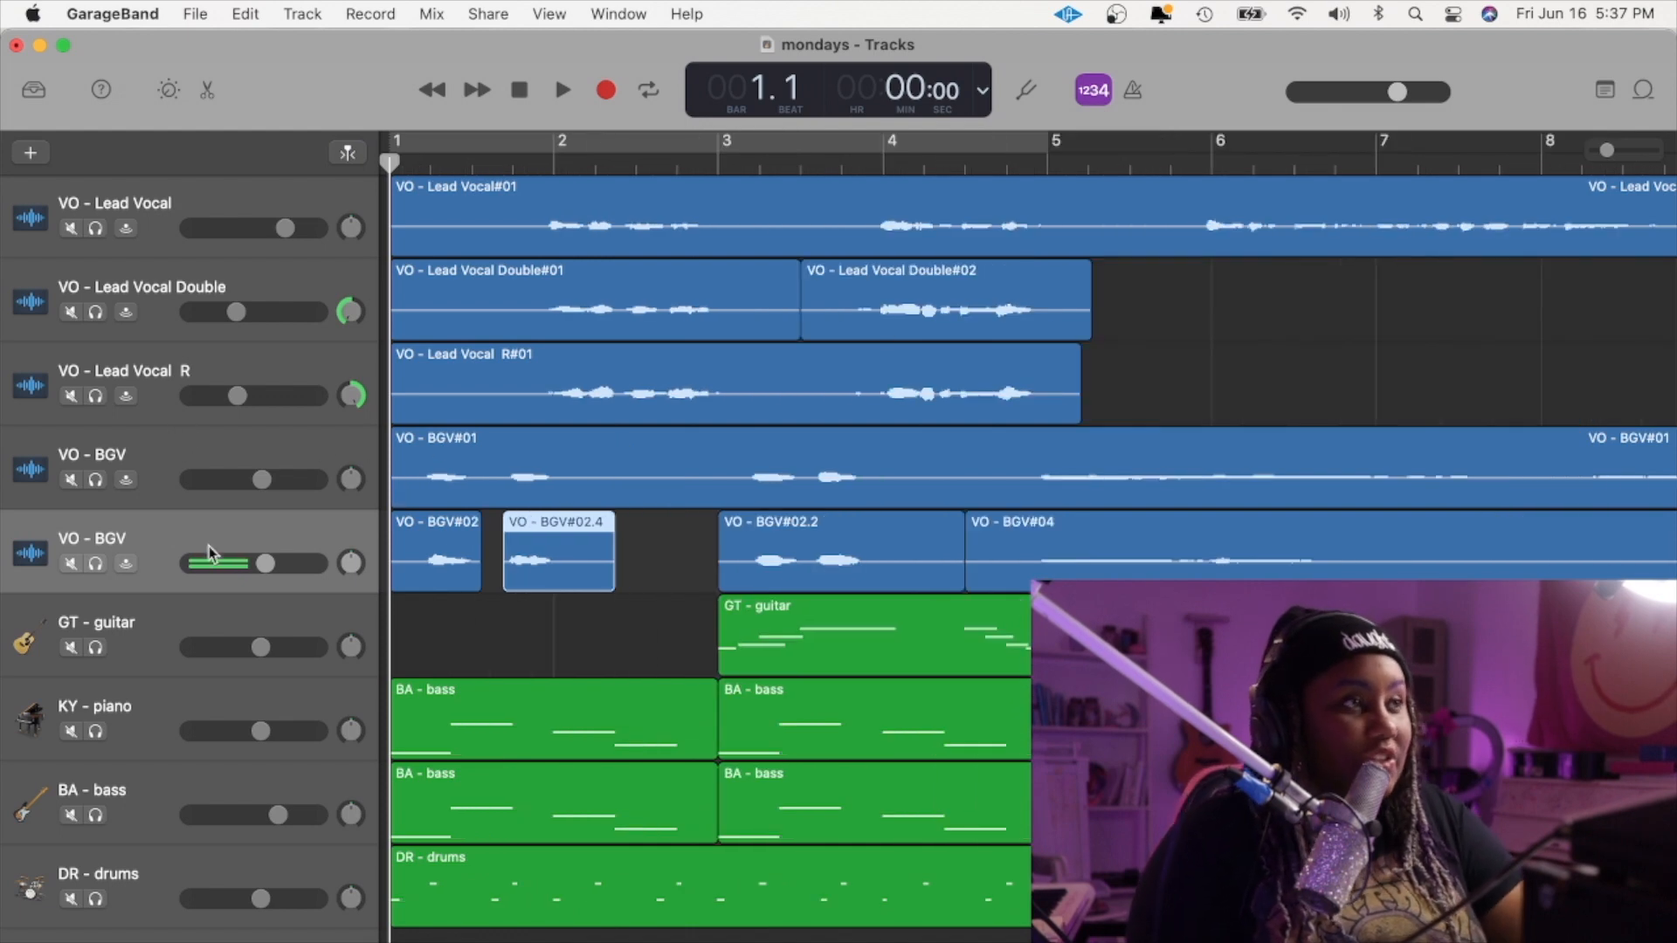
pyautogui.scroll(5, 673, 531)
pyautogui.press('space')
pyautogui.scroll(-5, 674, 570)
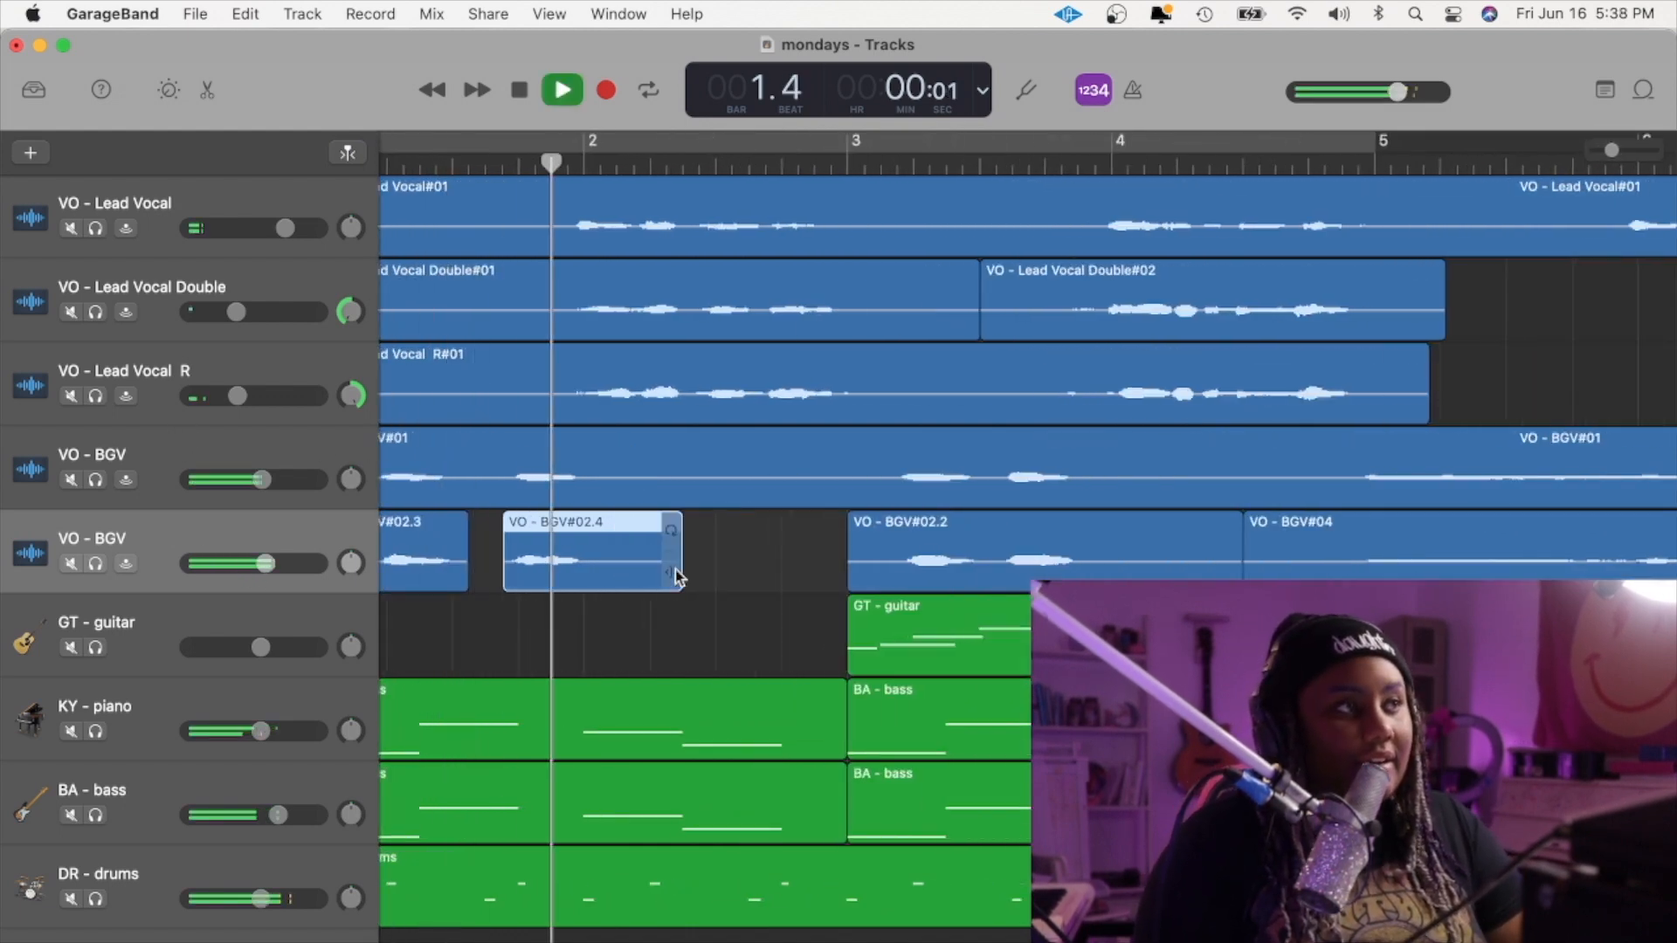
pyautogui.press('space')
# - Play back the second pair of background vocal phrases from beat 3.2 for comparison
pyautogui.hscroll(-3, 550, 446)
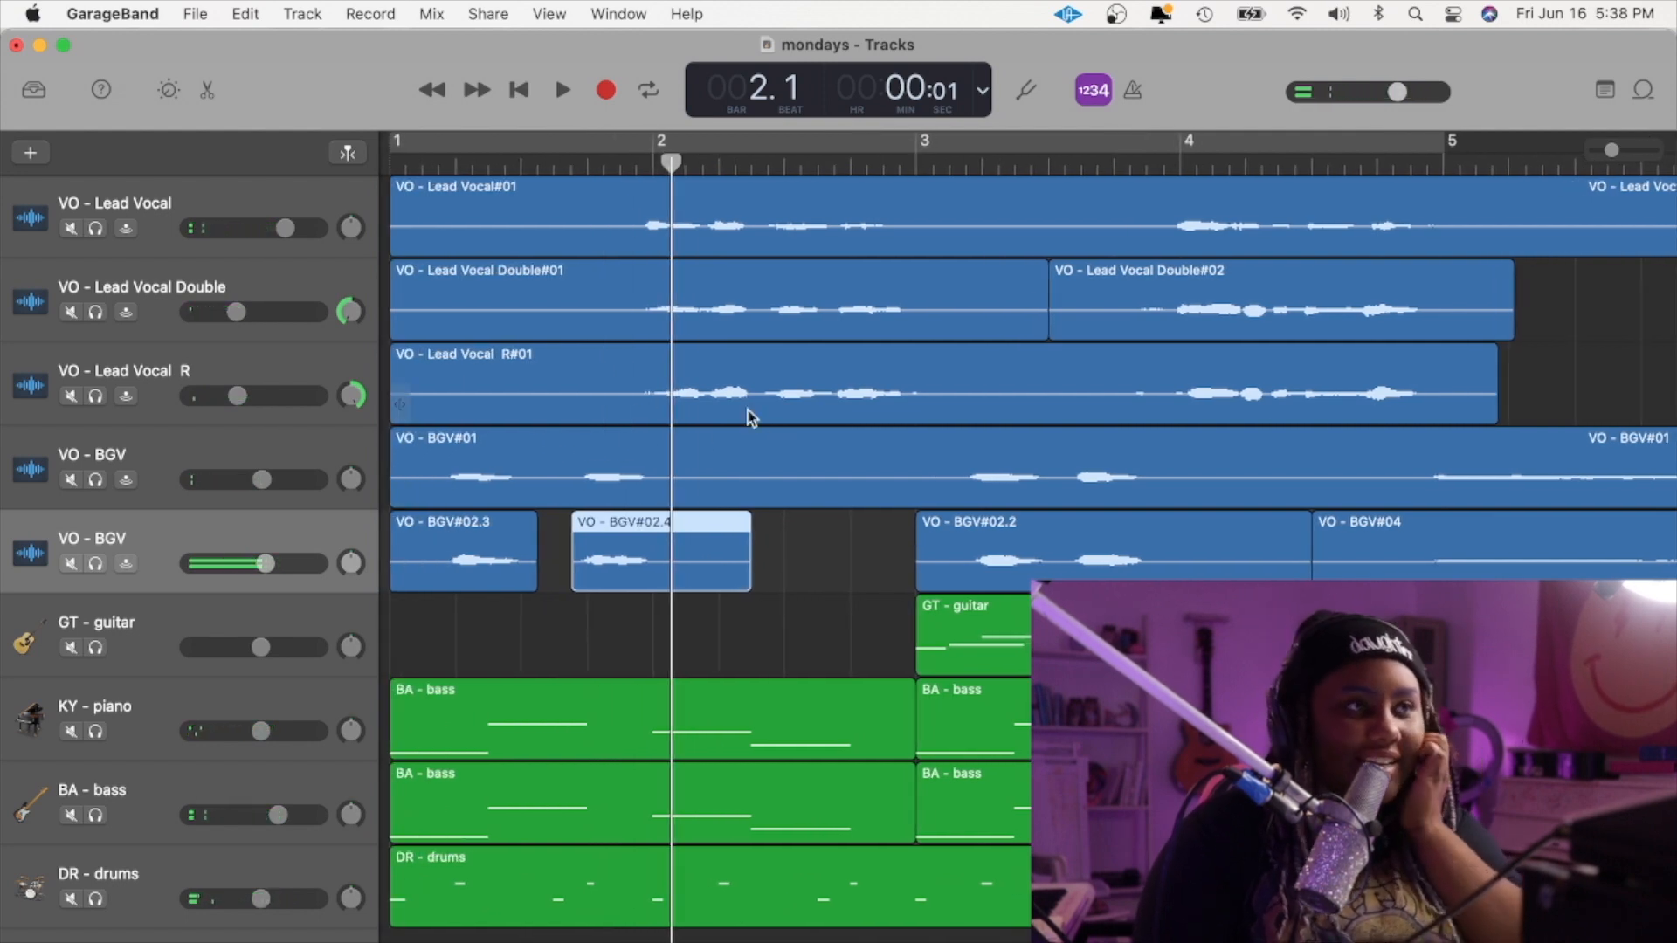
pyautogui.click(982, 163)
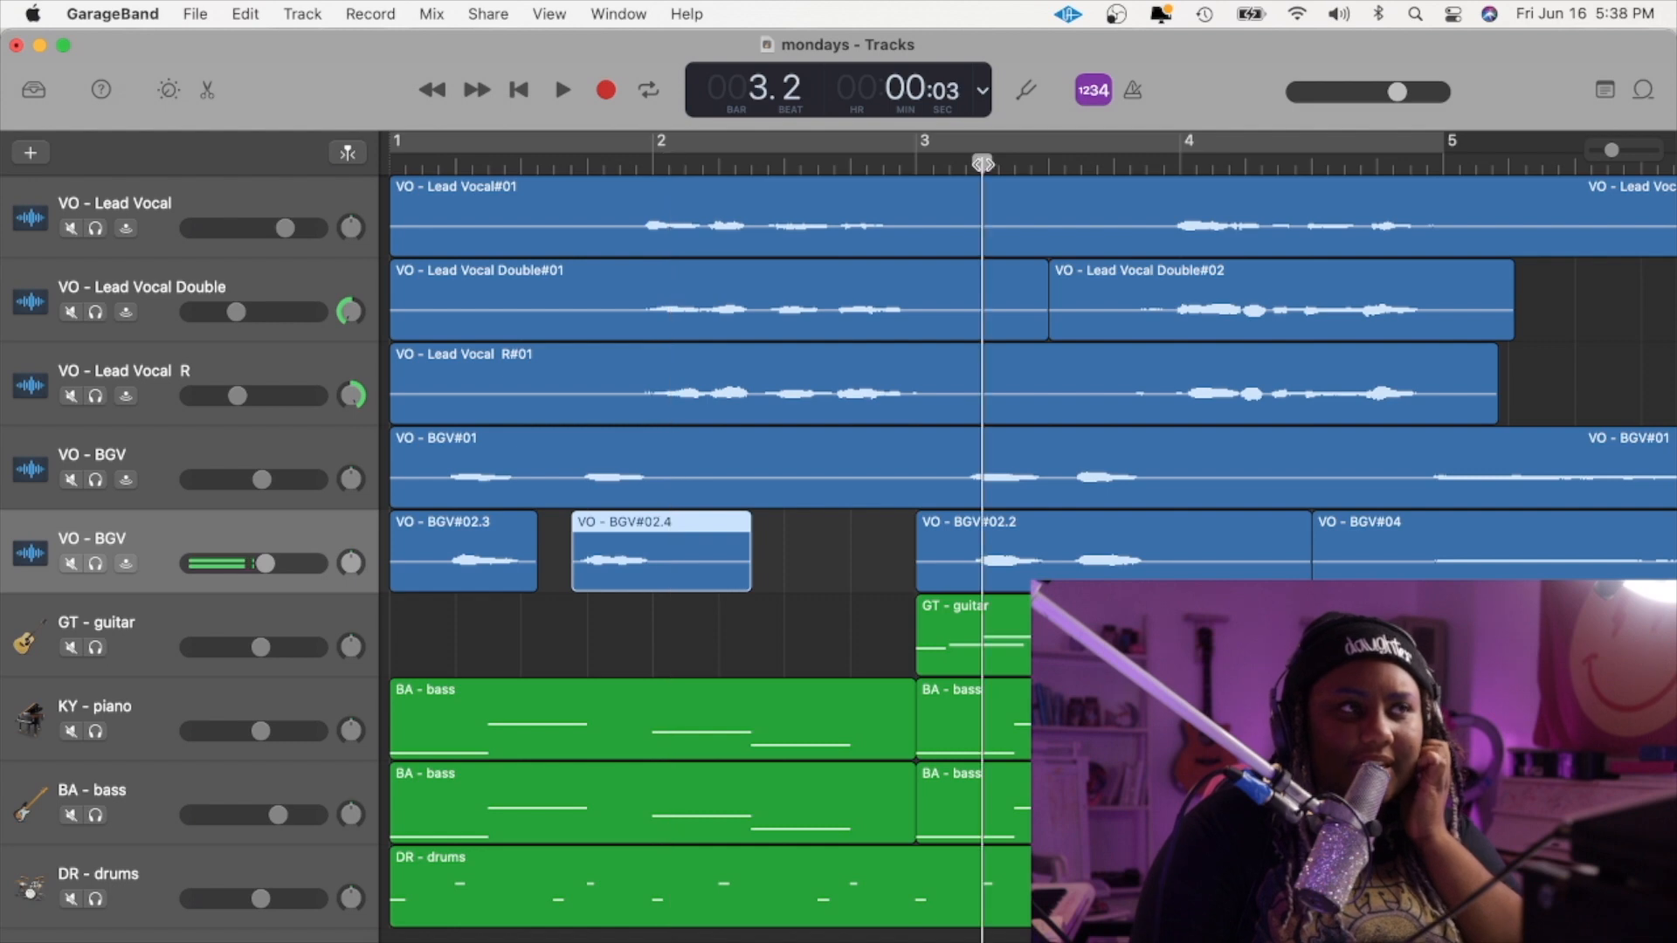
pyautogui.press('space')
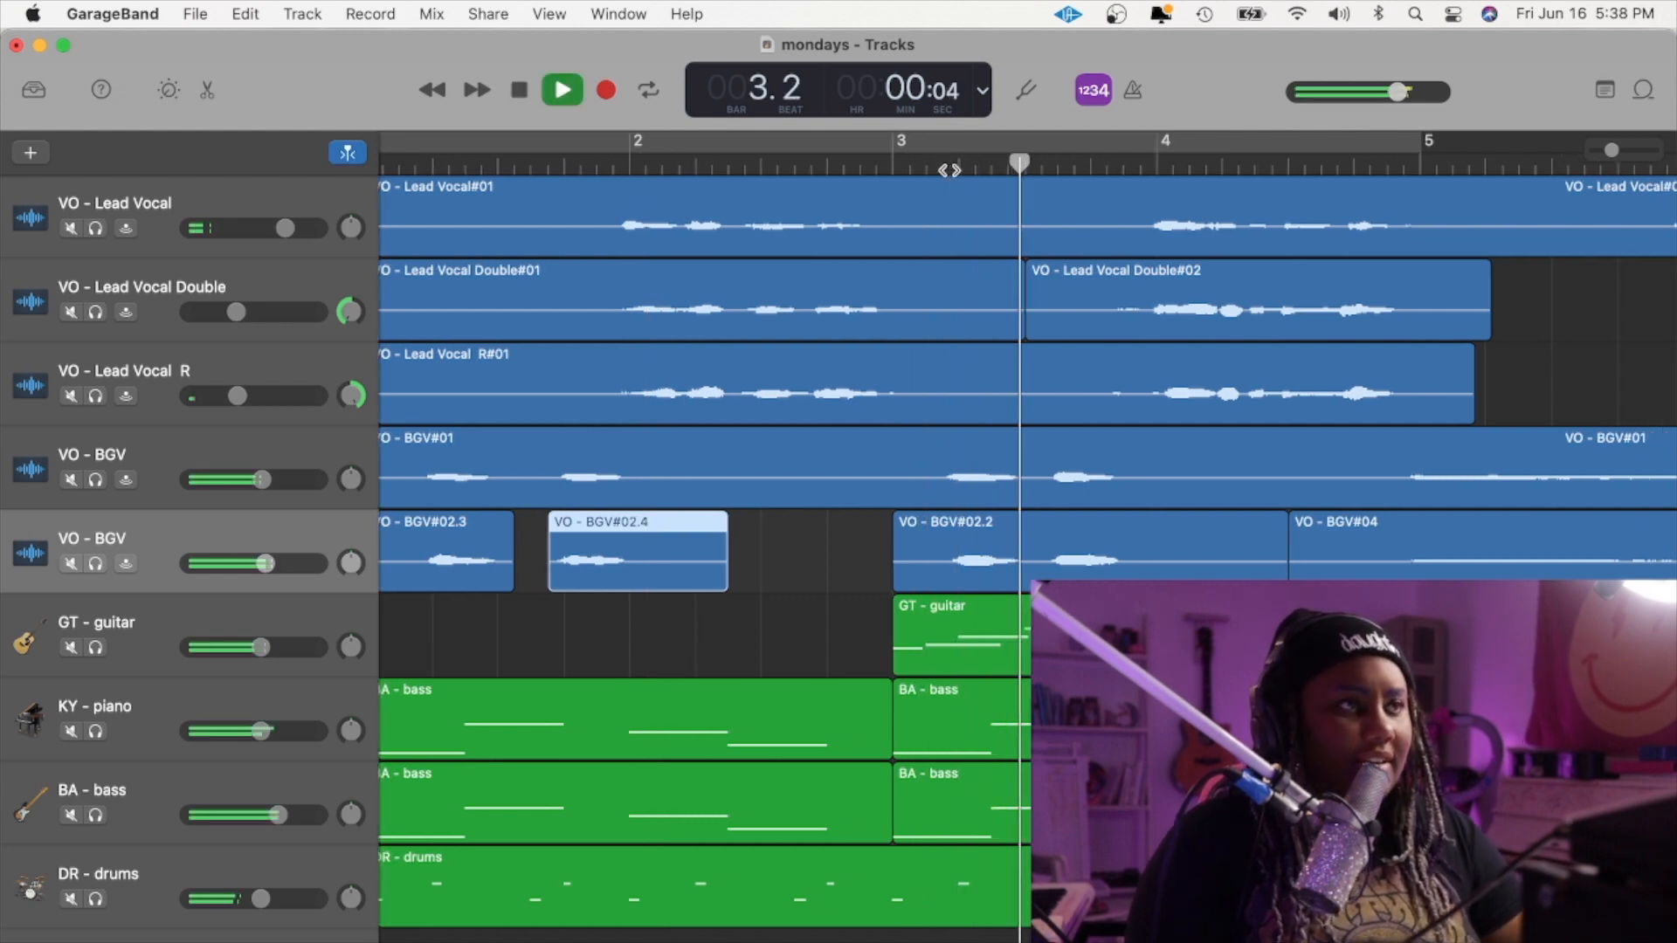
pyautogui.press('space')
pyautogui.hscroll(-2, 879, 286)
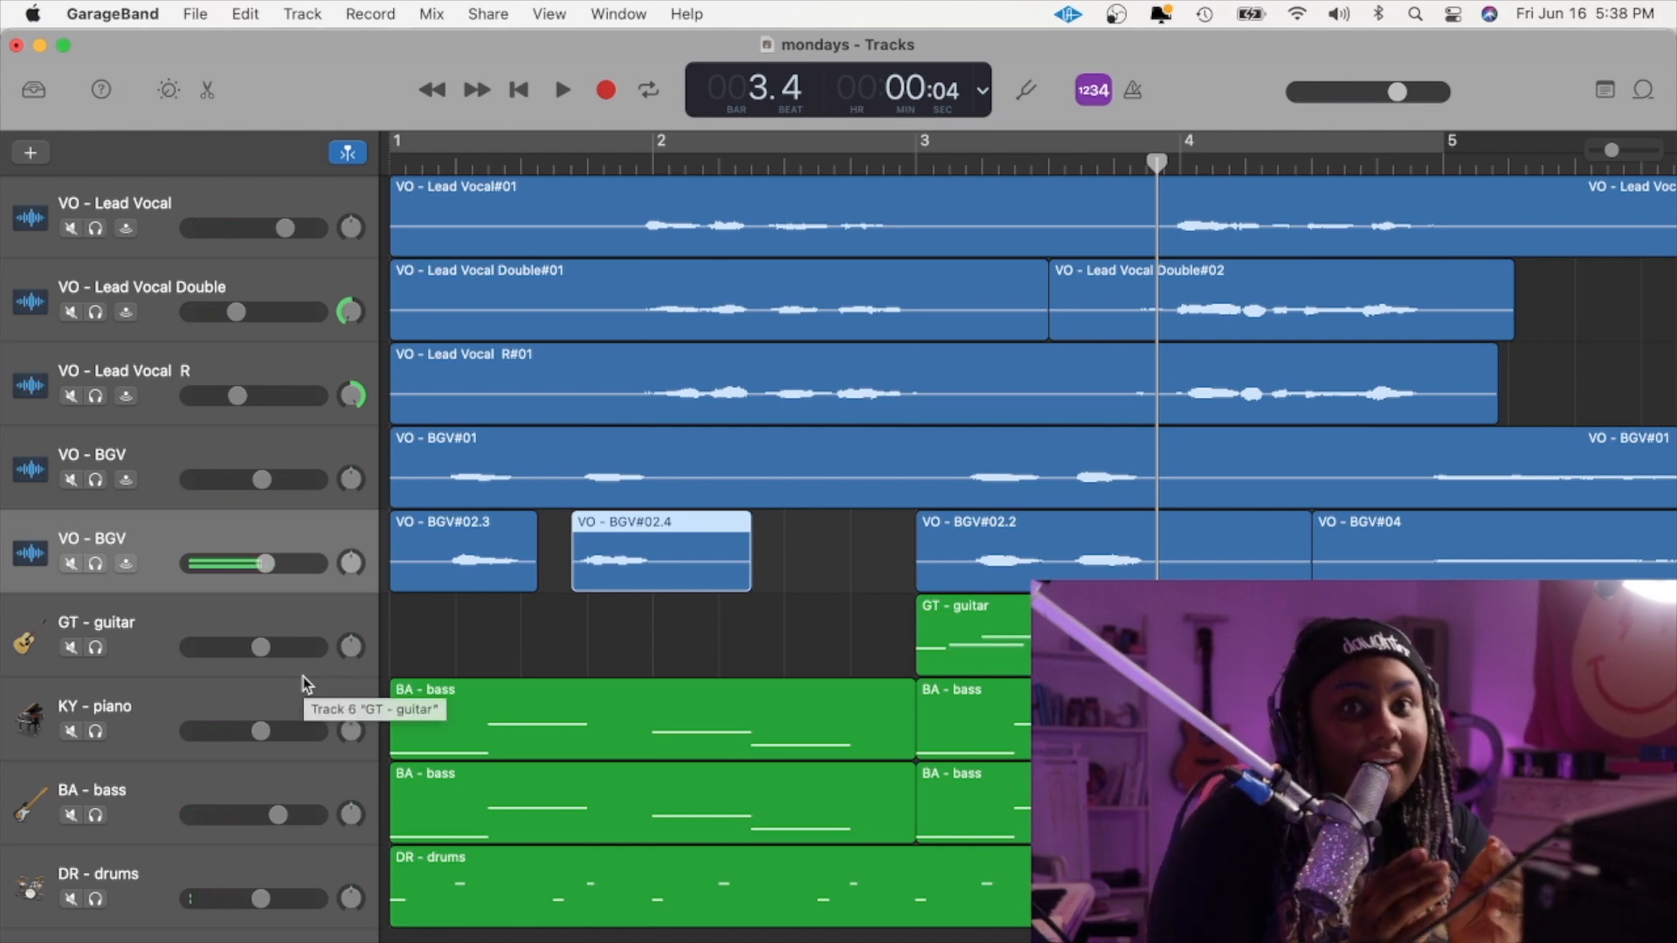
# - Undo the background vocal move and split the upper BGV track's region just before its second phrase, at about 1.3.4
pyautogui.press('super+z')
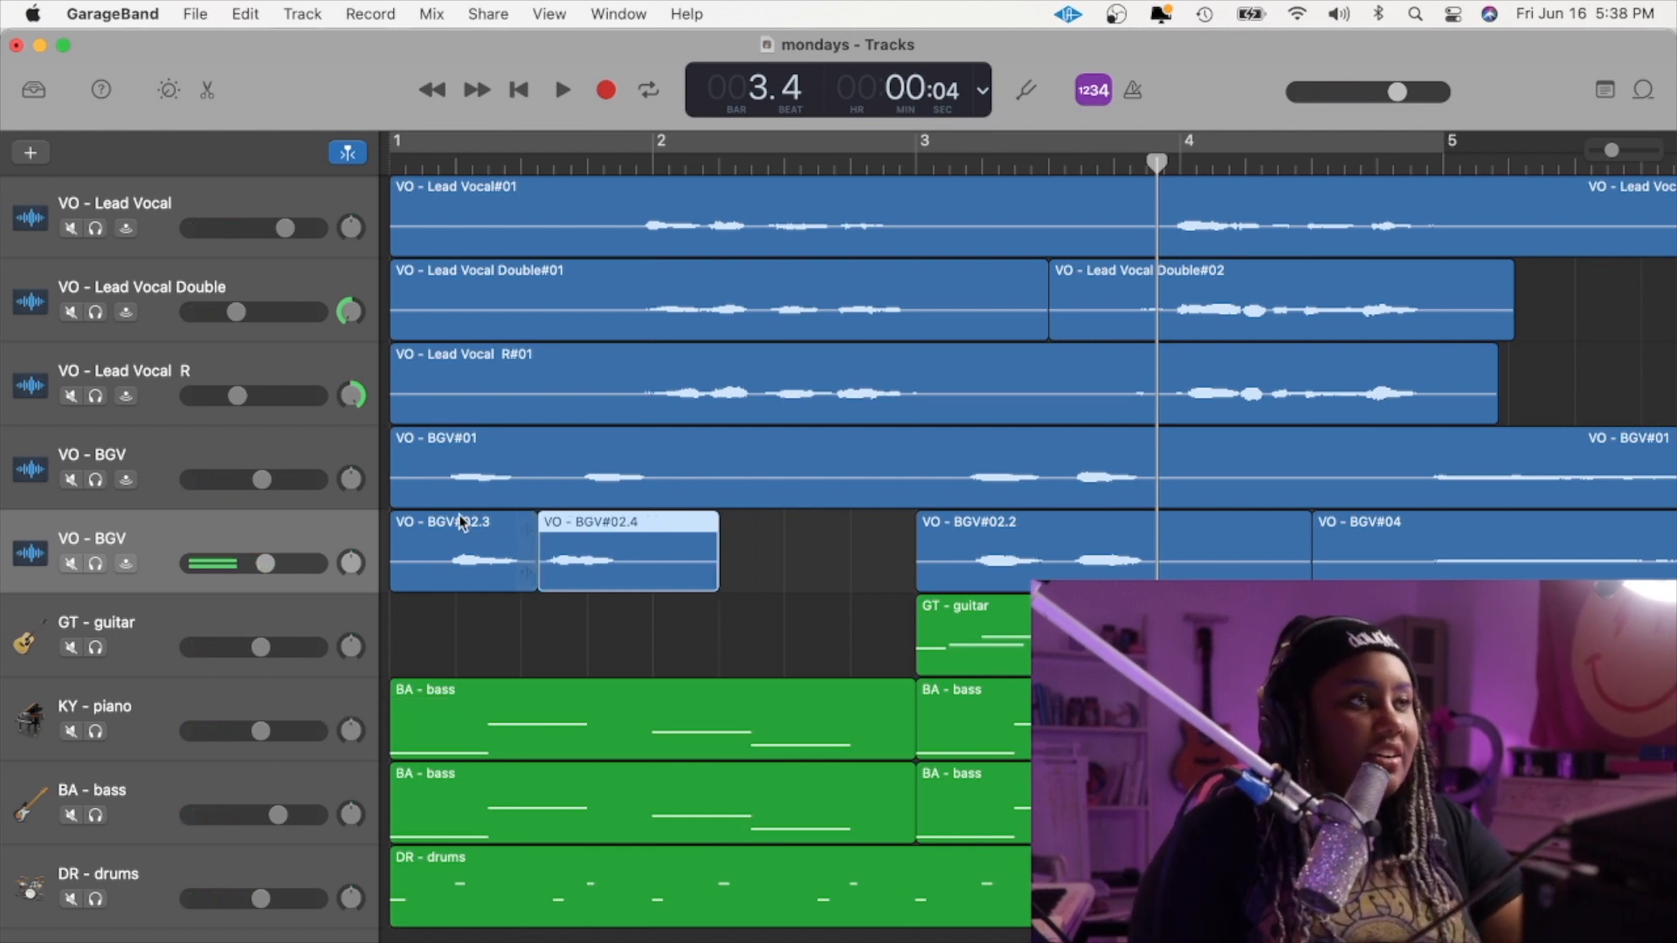
pyautogui.click(580, 171)
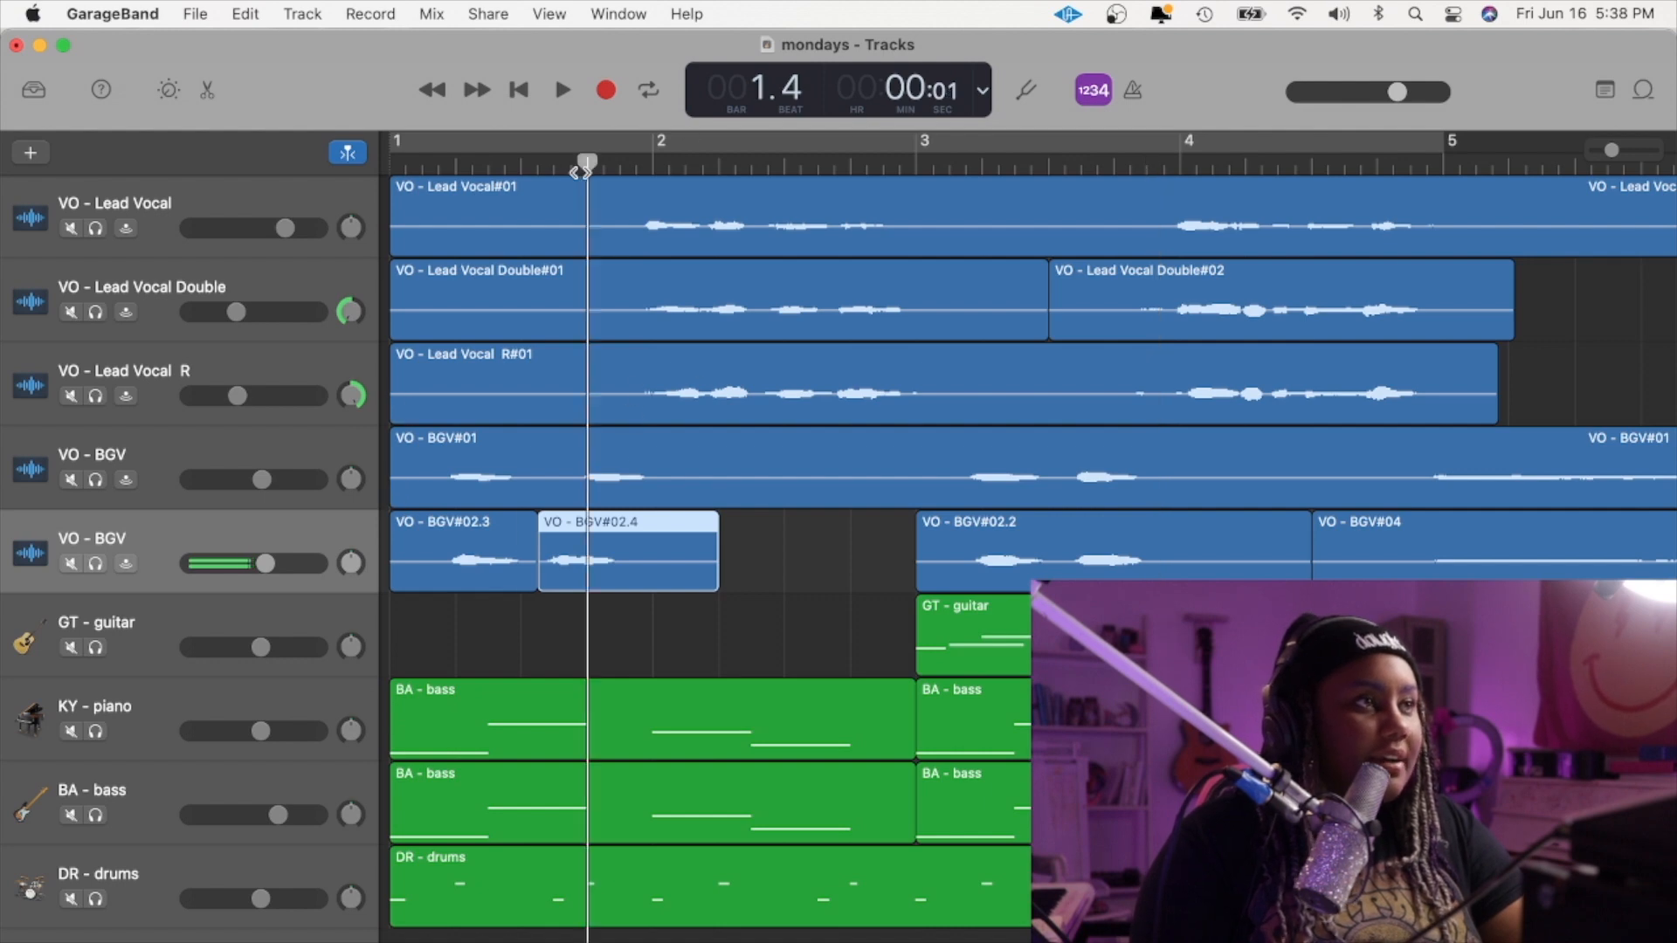
pyautogui.click(572, 171)
pyautogui.click(640, 474)
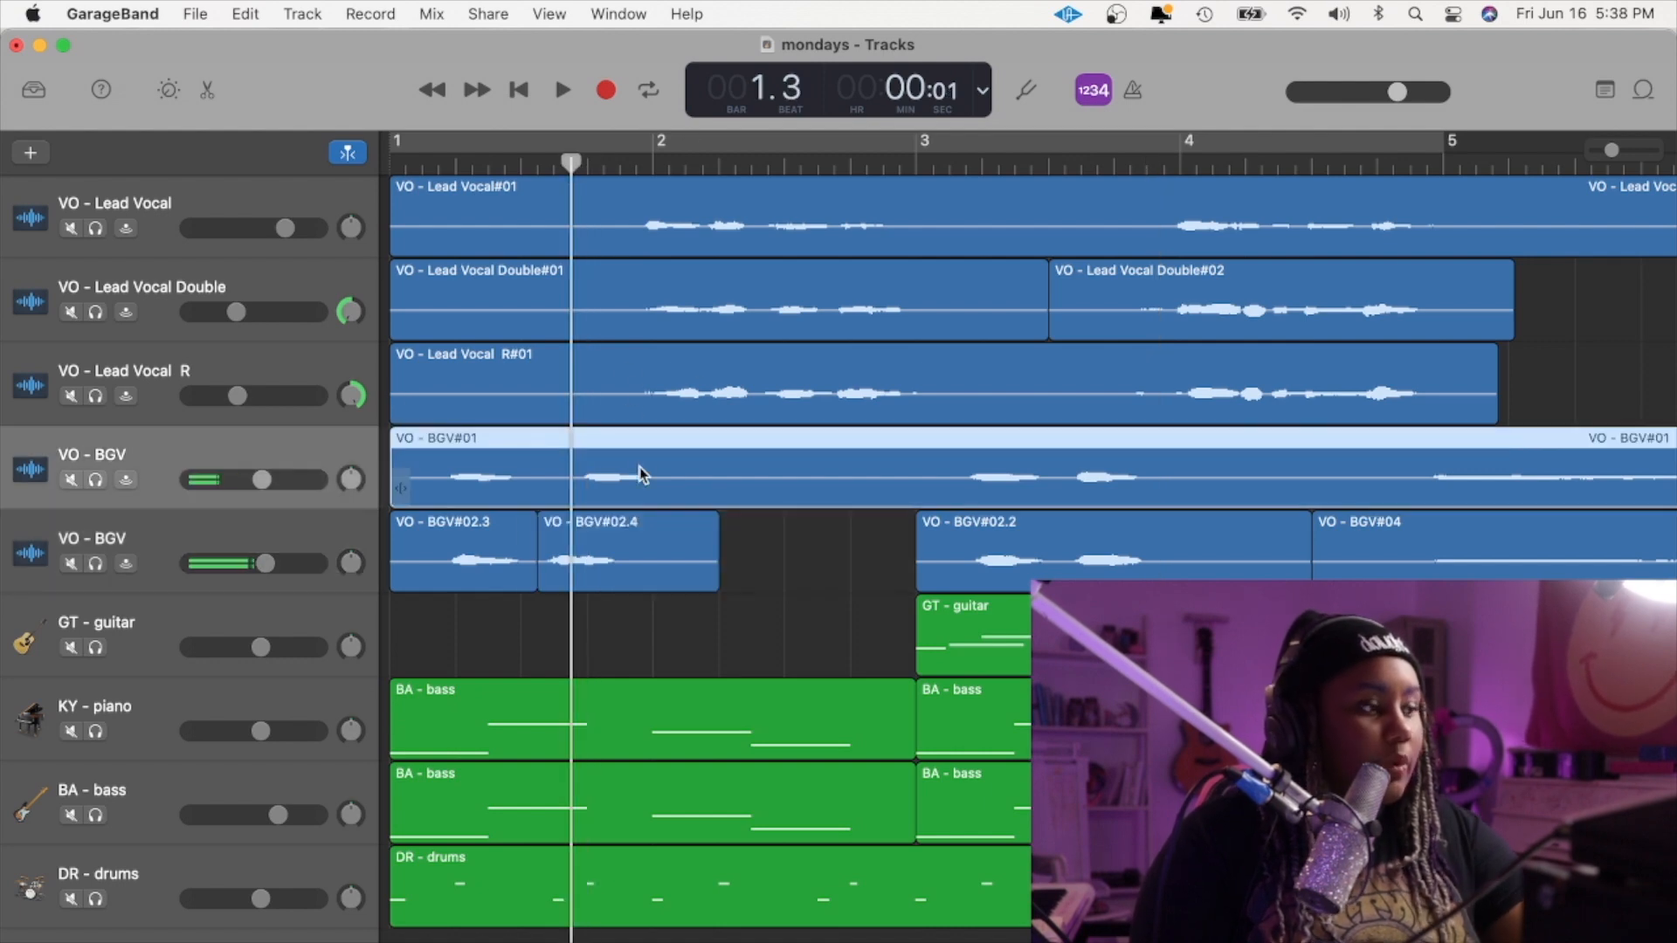
pyautogui.press('super+t')
pyautogui.press('super+Right')
pyautogui.press('super+Right')
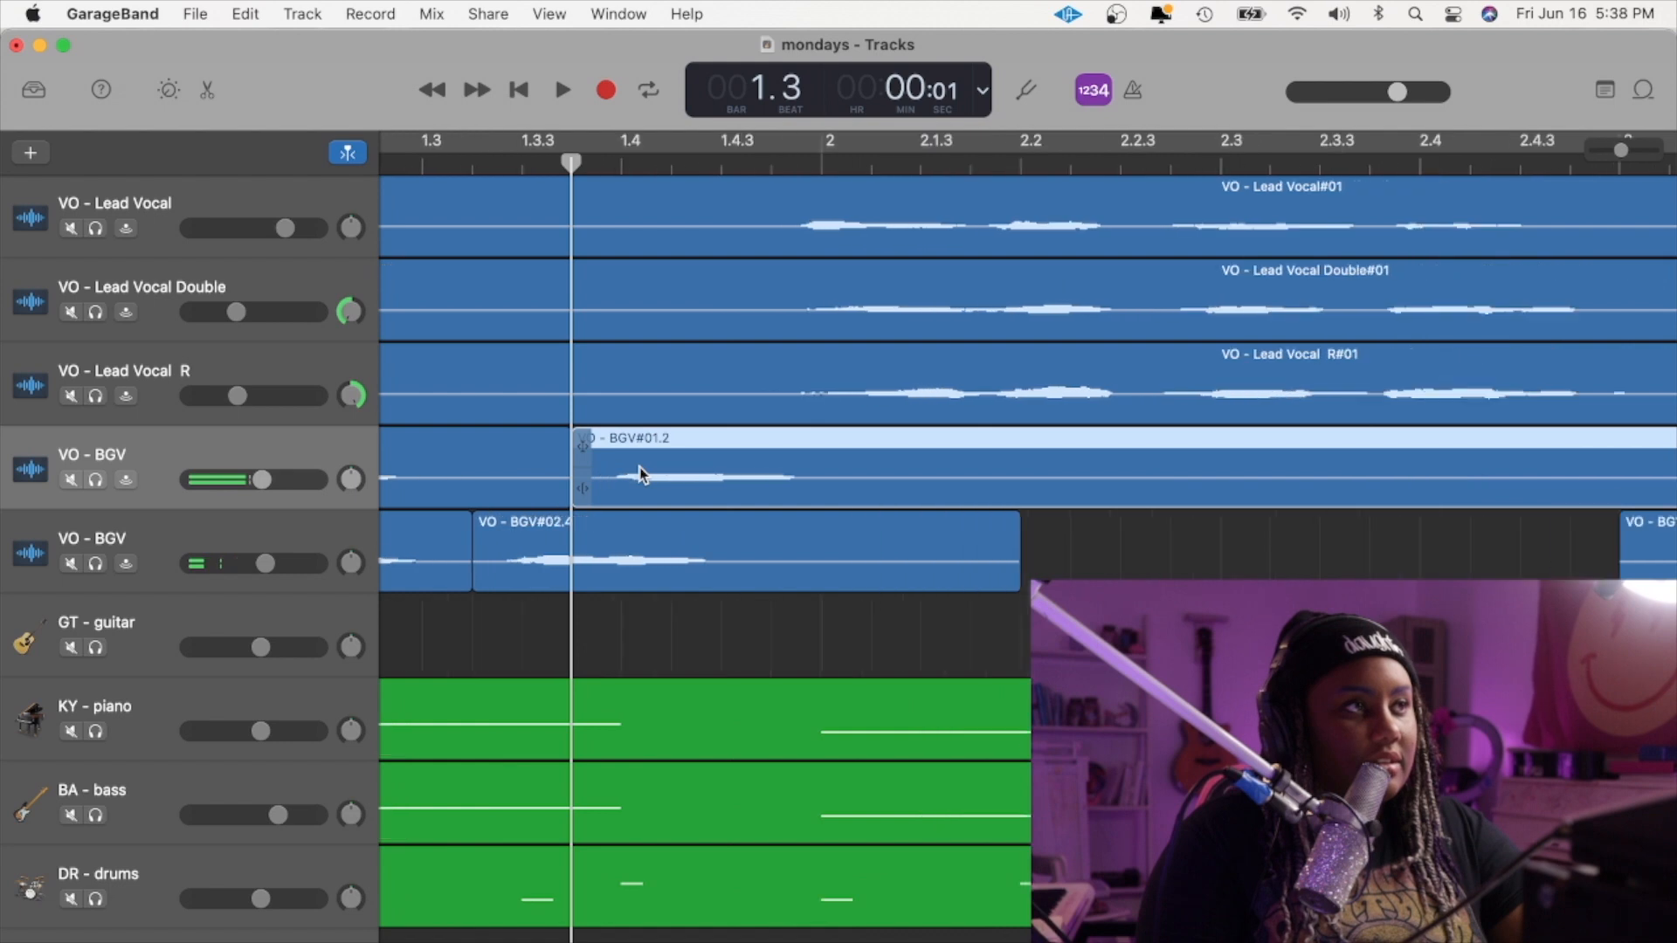
pyautogui.press('super+Left')
pyautogui.press('super+Left')
pyautogui.press('super+Left')
pyautogui.press('super+Left')
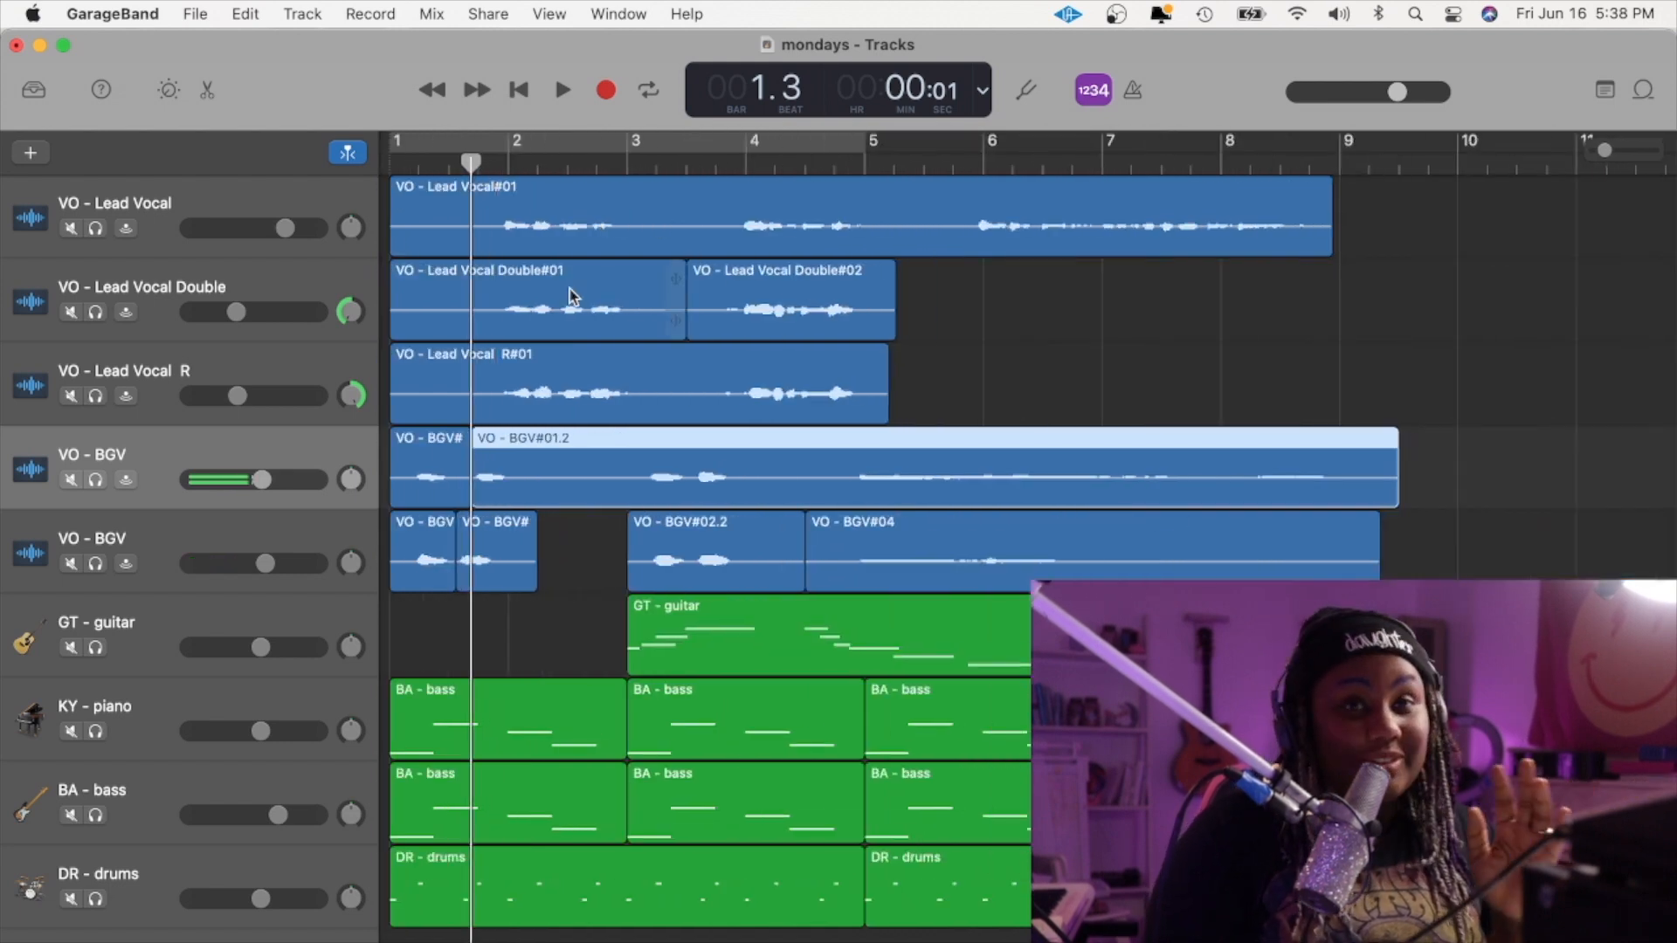
# - Split the upper BGV track's region just after its second phrase, at about 2.1.3
pyautogui.press('super+Right')
pyautogui.press('super+Right')
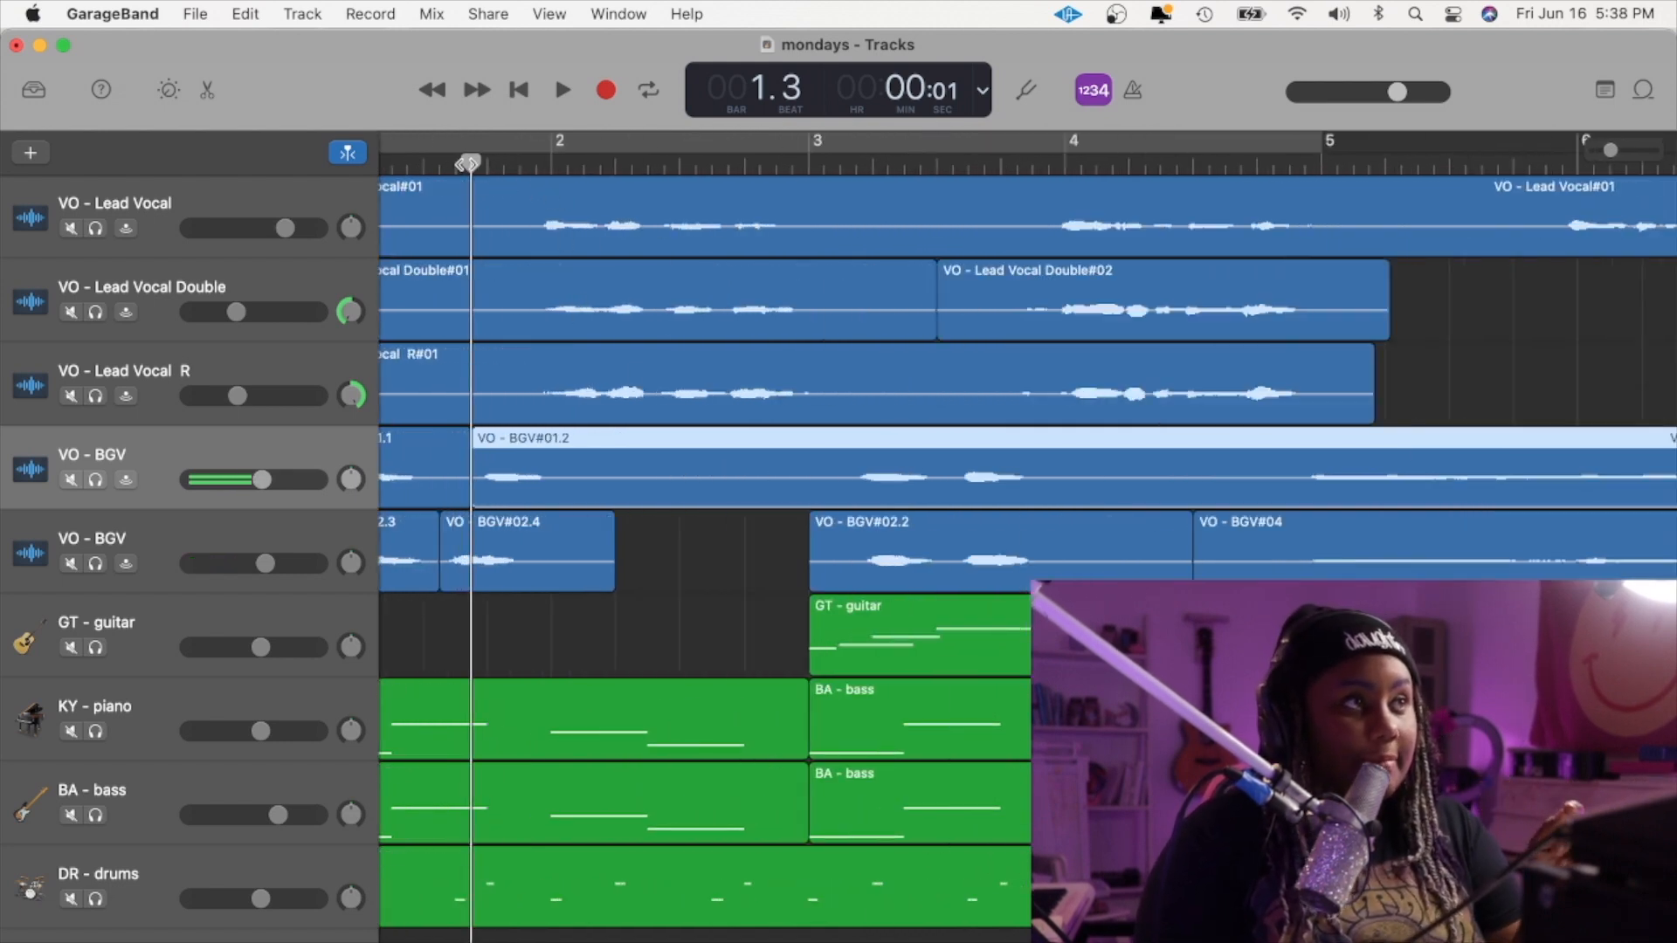
pyautogui.moveTo(463, 164); pyautogui.dragTo(569, 179)
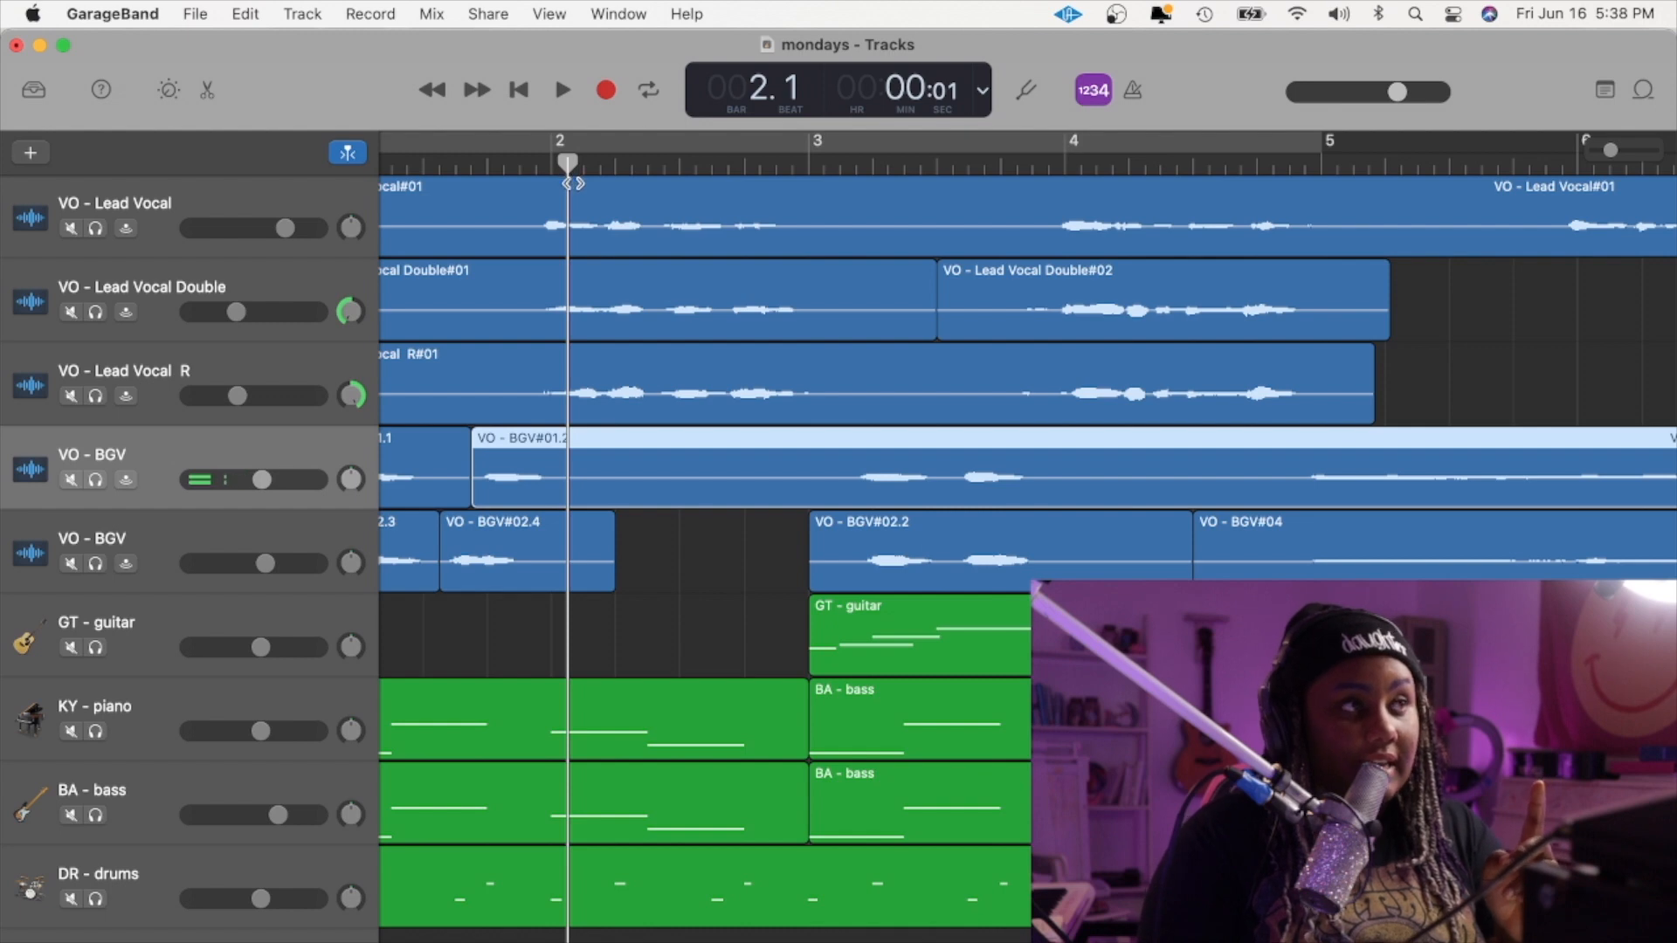
pyautogui.moveTo(567, 513); pyautogui.dragTo(535, 517)
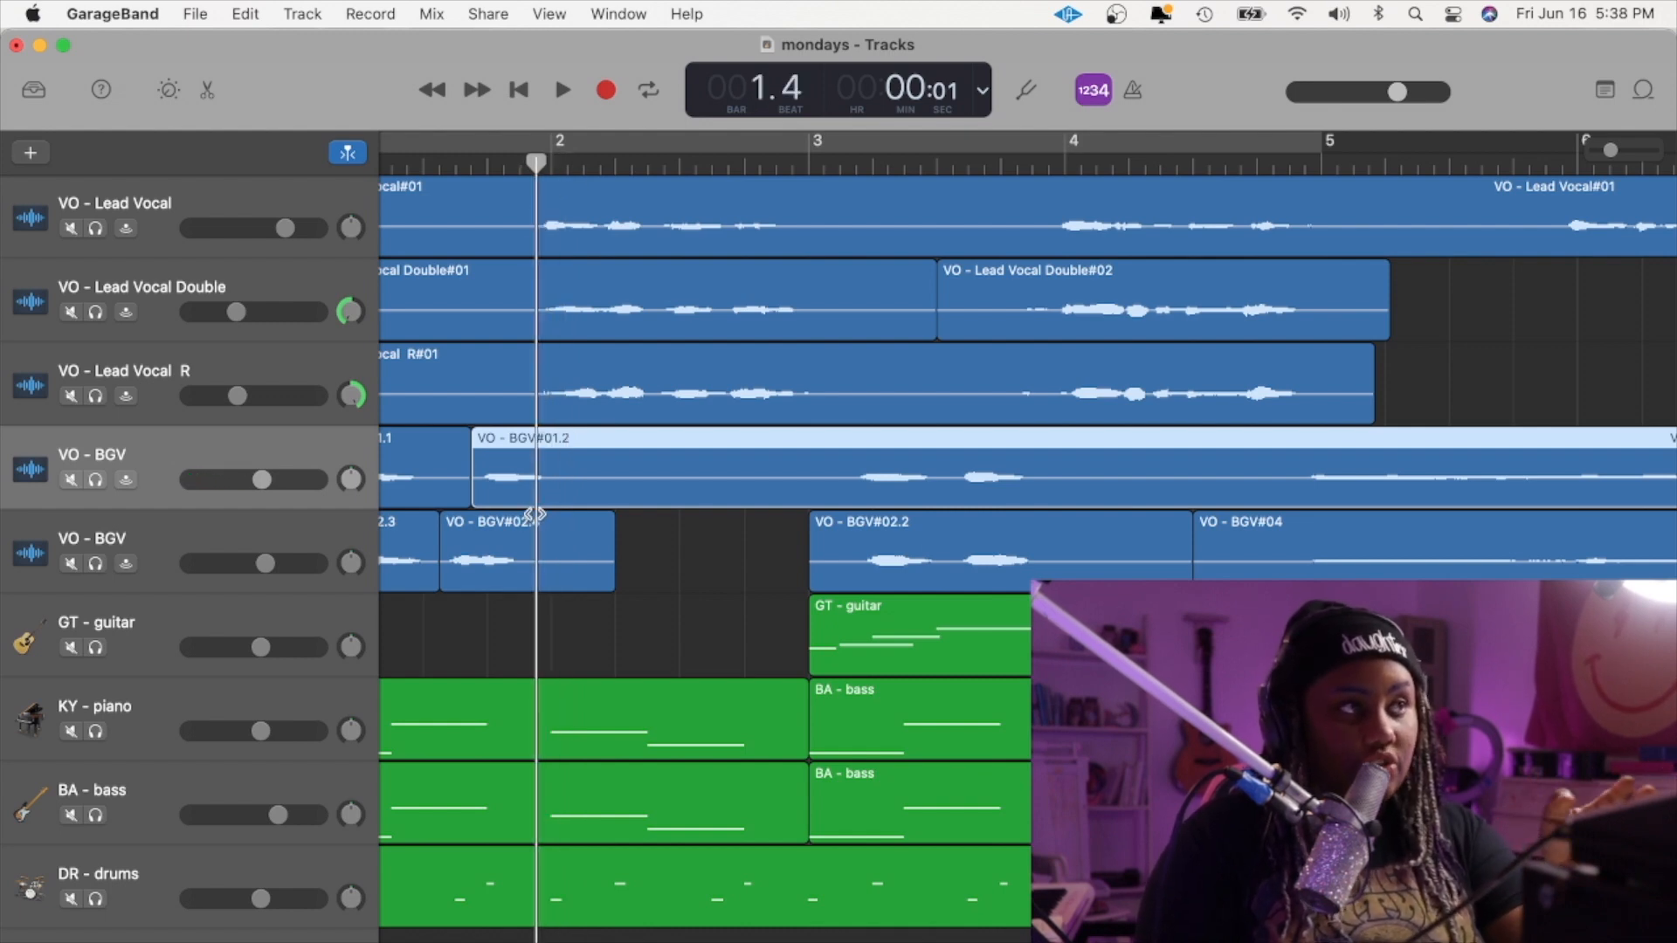
pyautogui.press('super+Right')
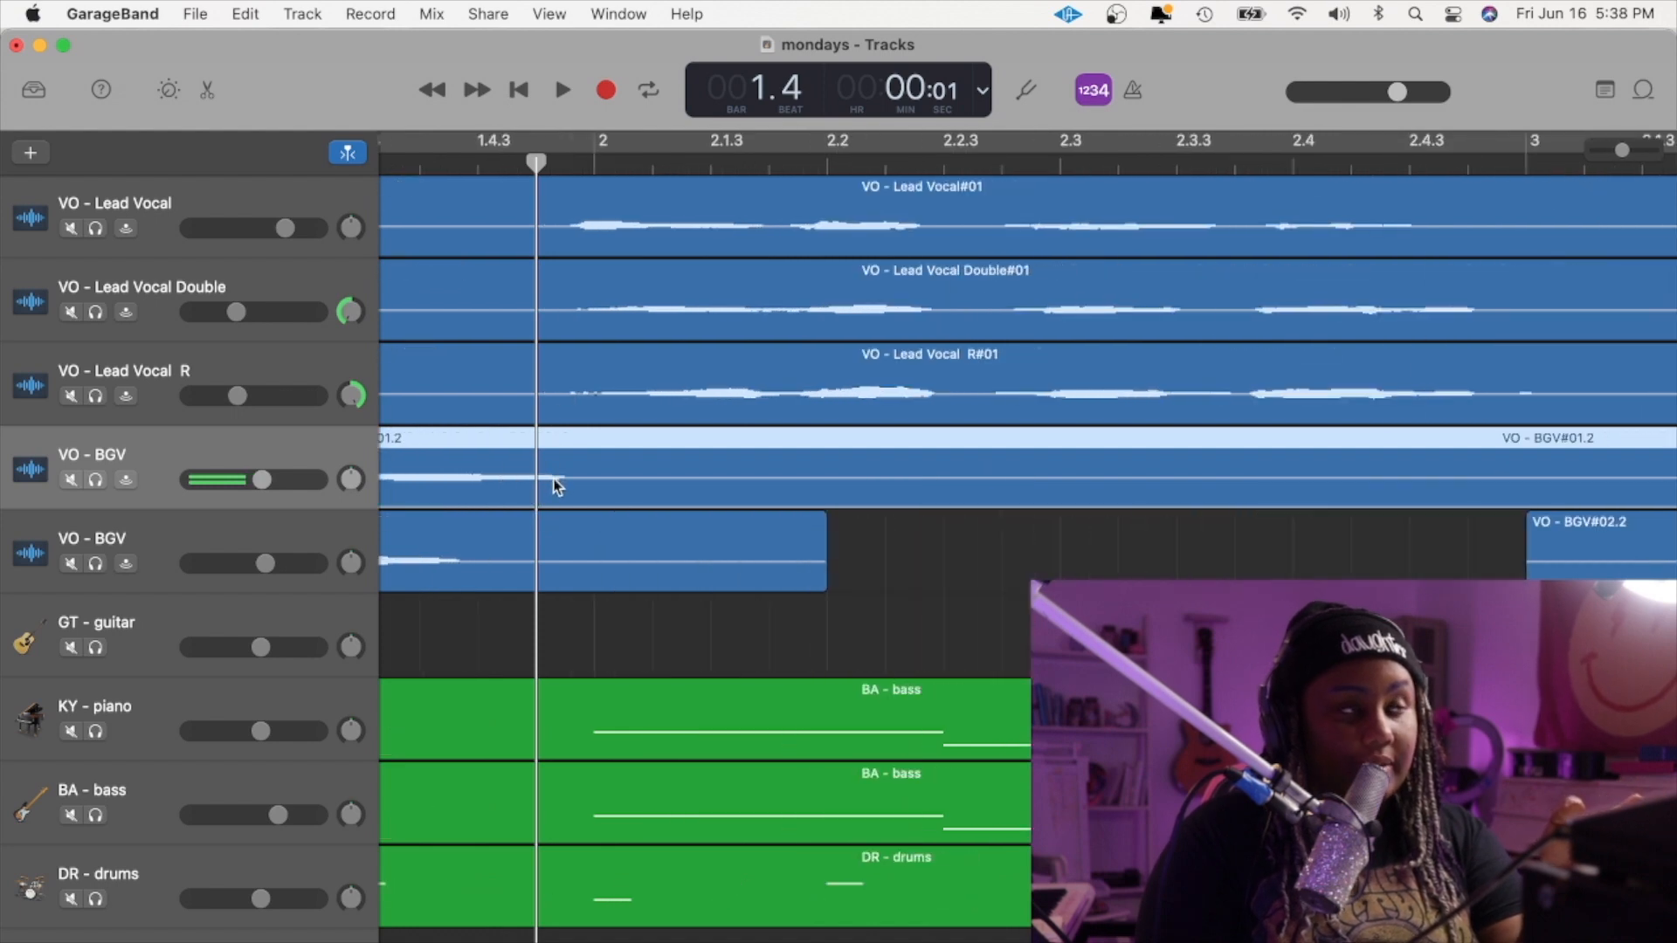
pyautogui.press('super+Left')
pyautogui.press('super+Left')
pyautogui.moveTo(536, 163); pyautogui.dragTo(565, 168)
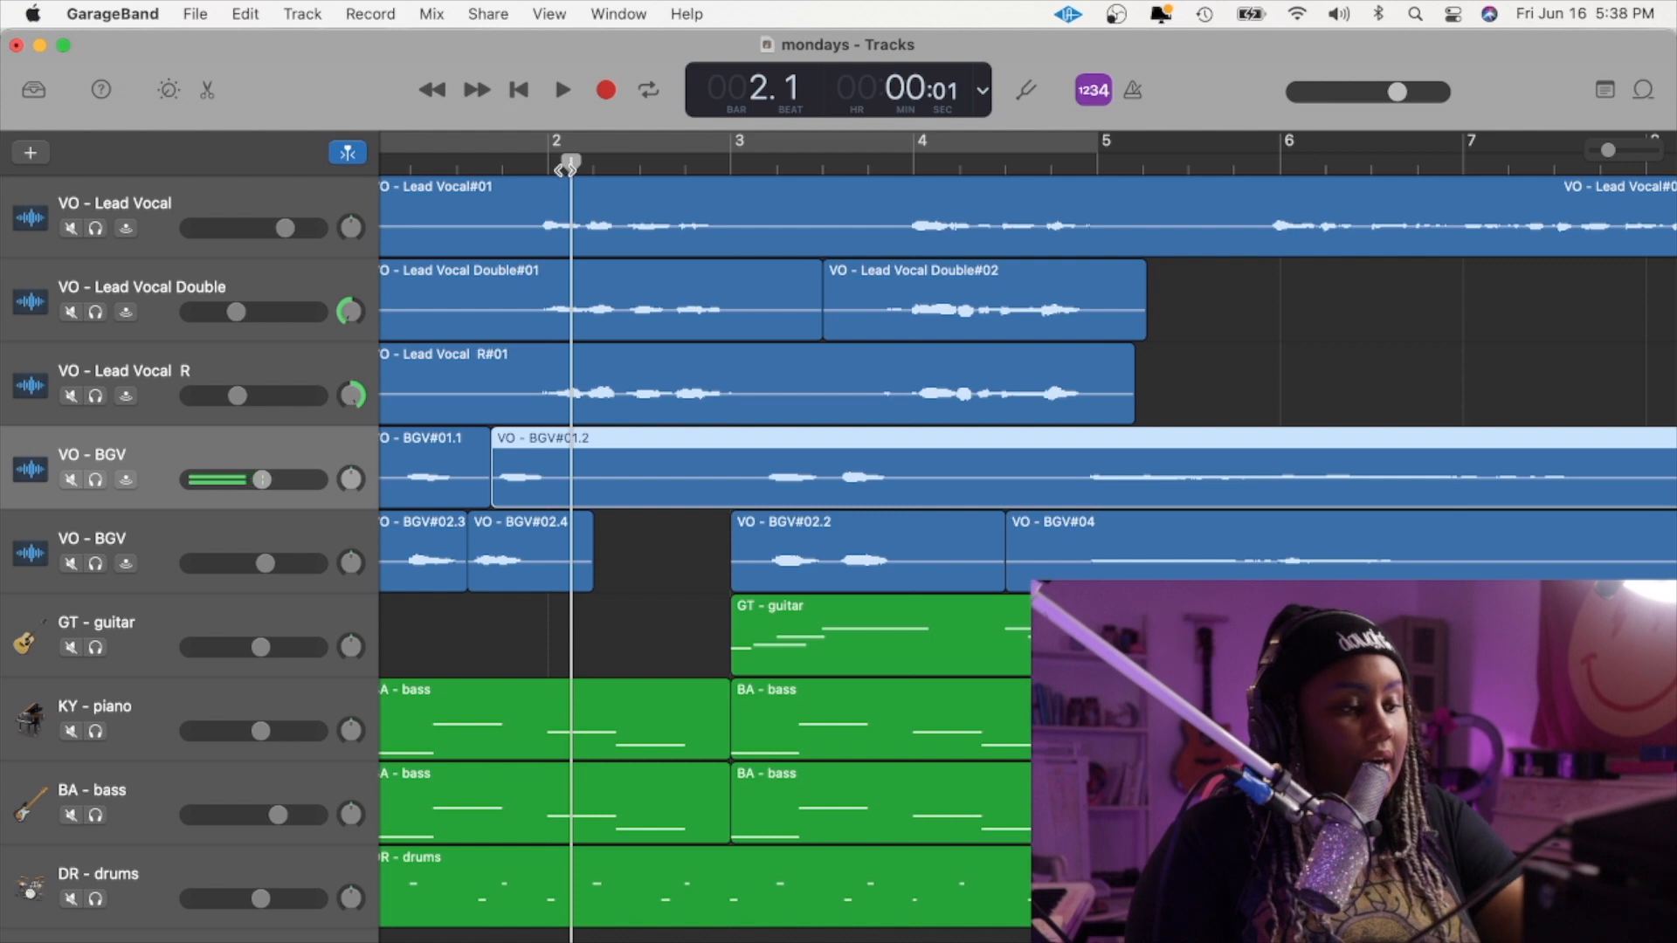
pyautogui.press('super+t')
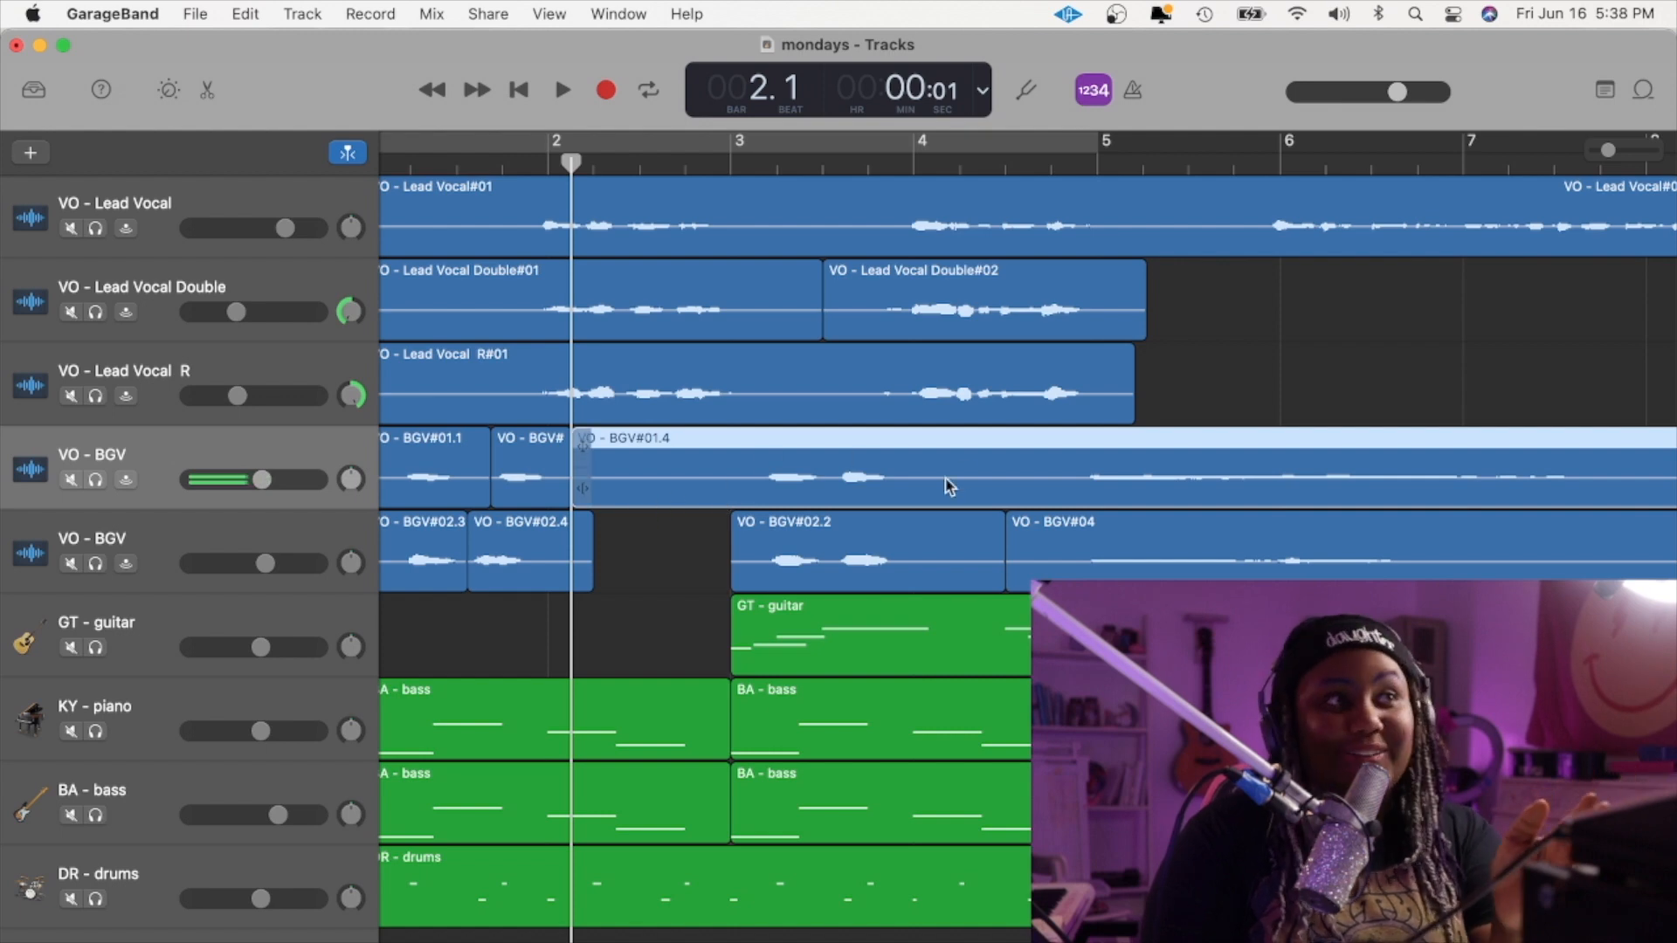
# - Move the upper BGV track's middle piece earlier to about 1.3.2, in line with the lower BGV phrase, and play back from bar 1
pyautogui.press('super+Right')
pyautogui.press('super+Right')
pyautogui.press('super+Right')
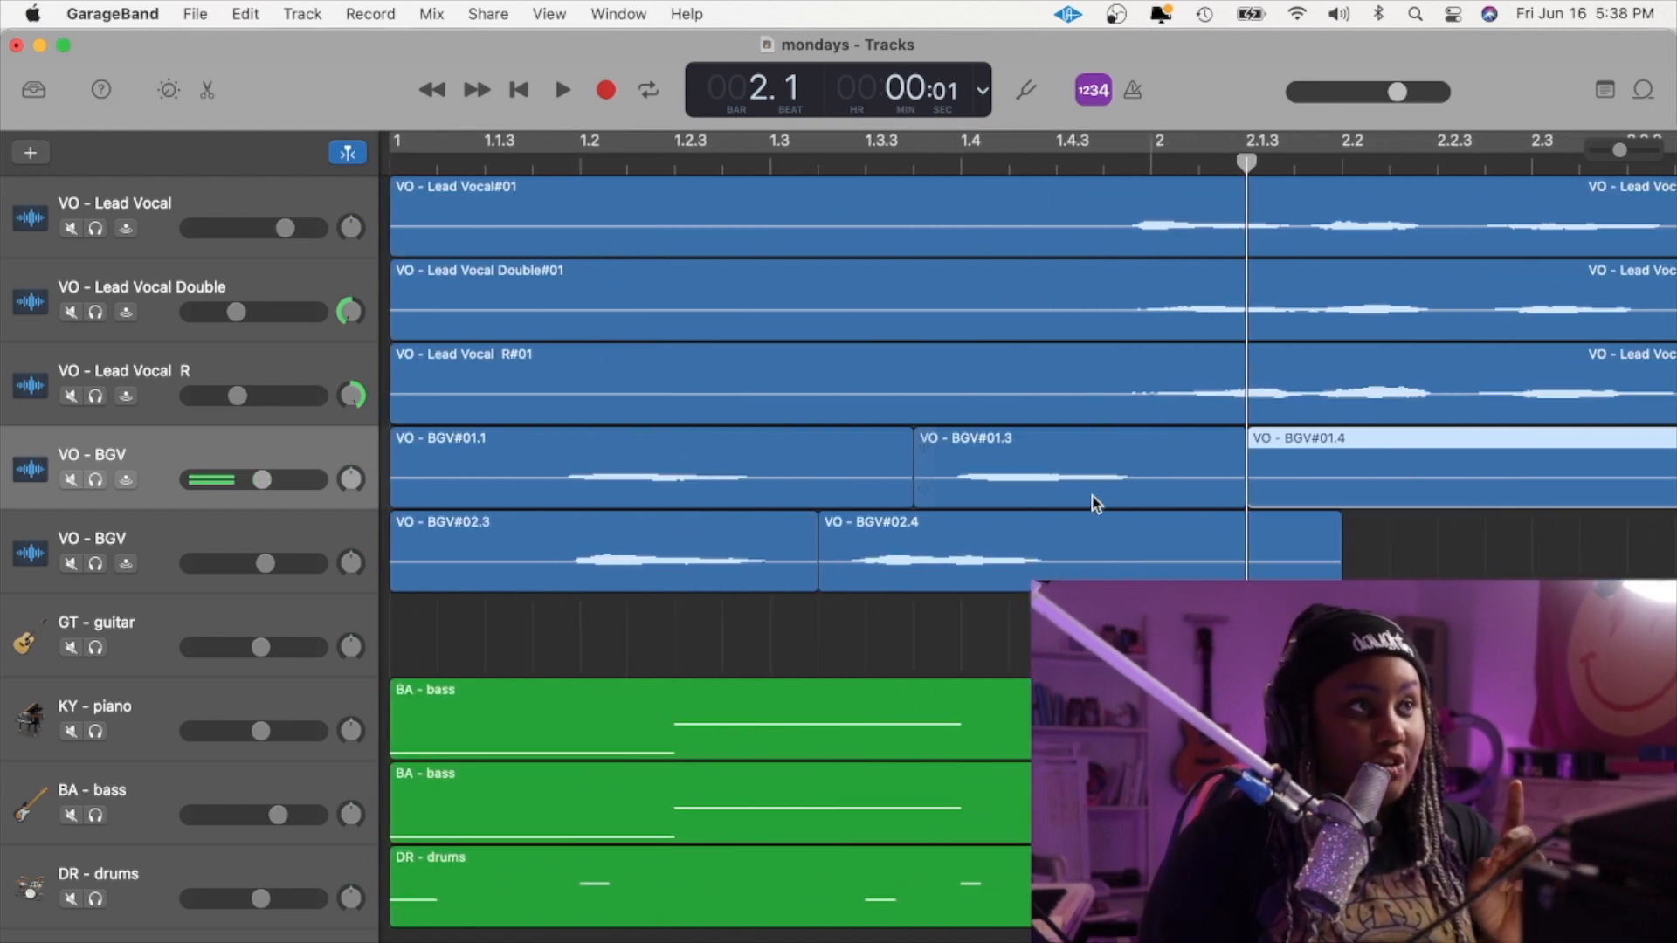
pyautogui.moveTo(1138, 479); pyautogui.dragTo(1055, 479)
pyautogui.press('Return')
pyautogui.press('space')
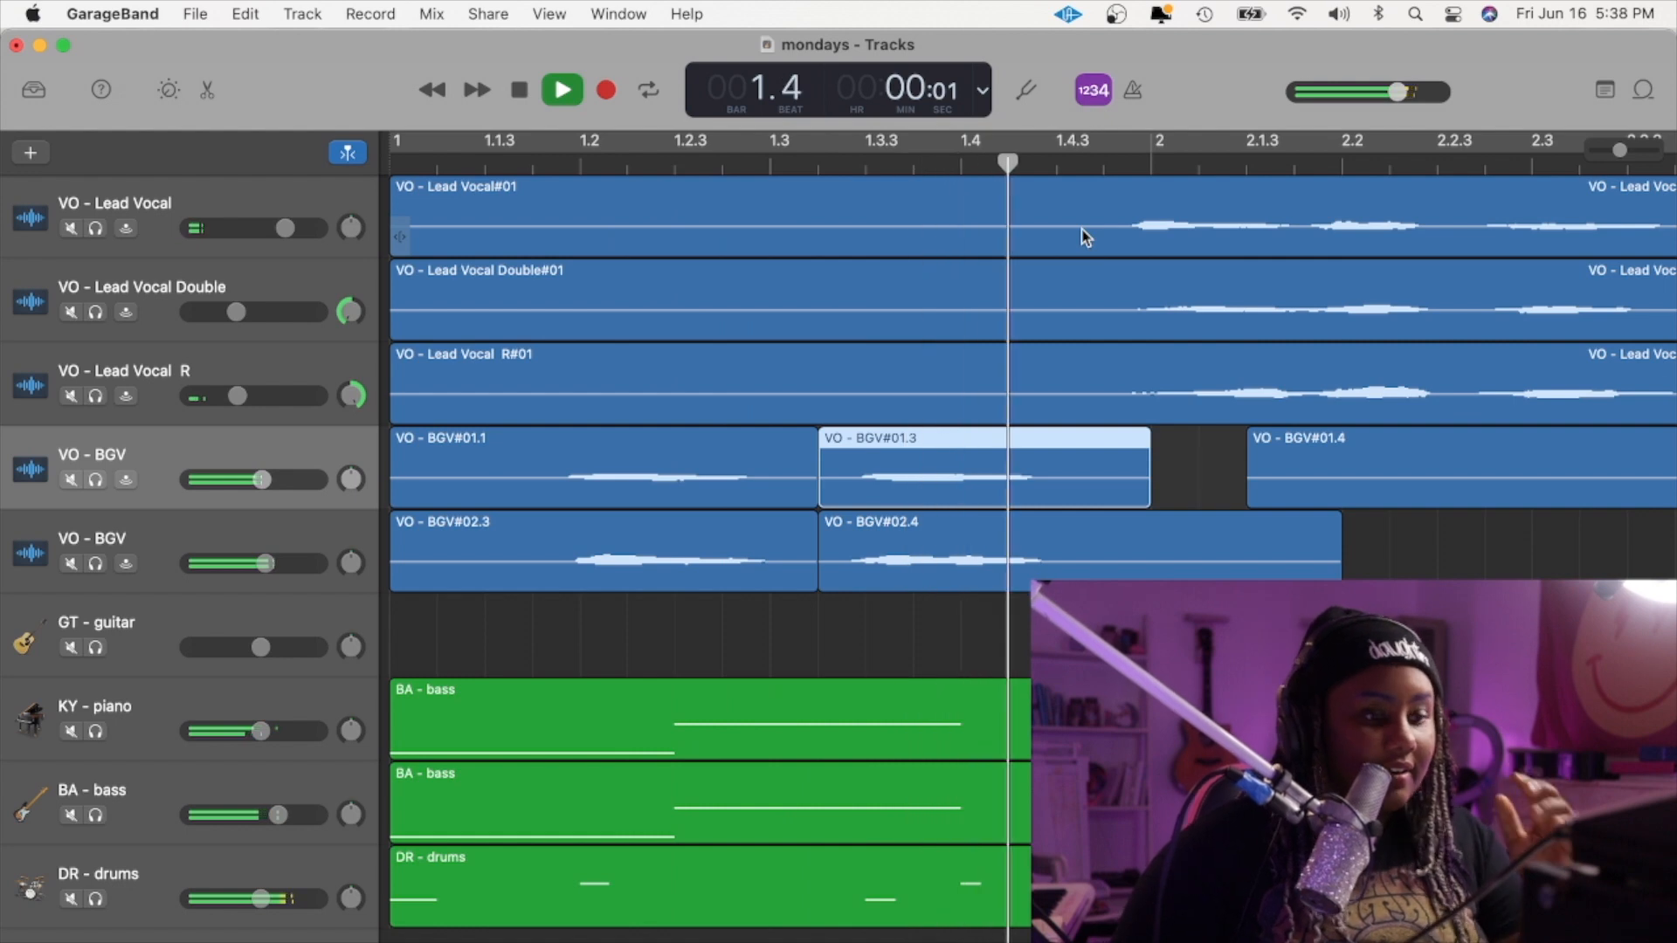
pyautogui.press('space')
# - Lower the volume of both VO - BGV tracks slightly to a similar level
pyautogui.press('super+Left')
pyautogui.press('super+Left')
pyautogui.press('super+Left')
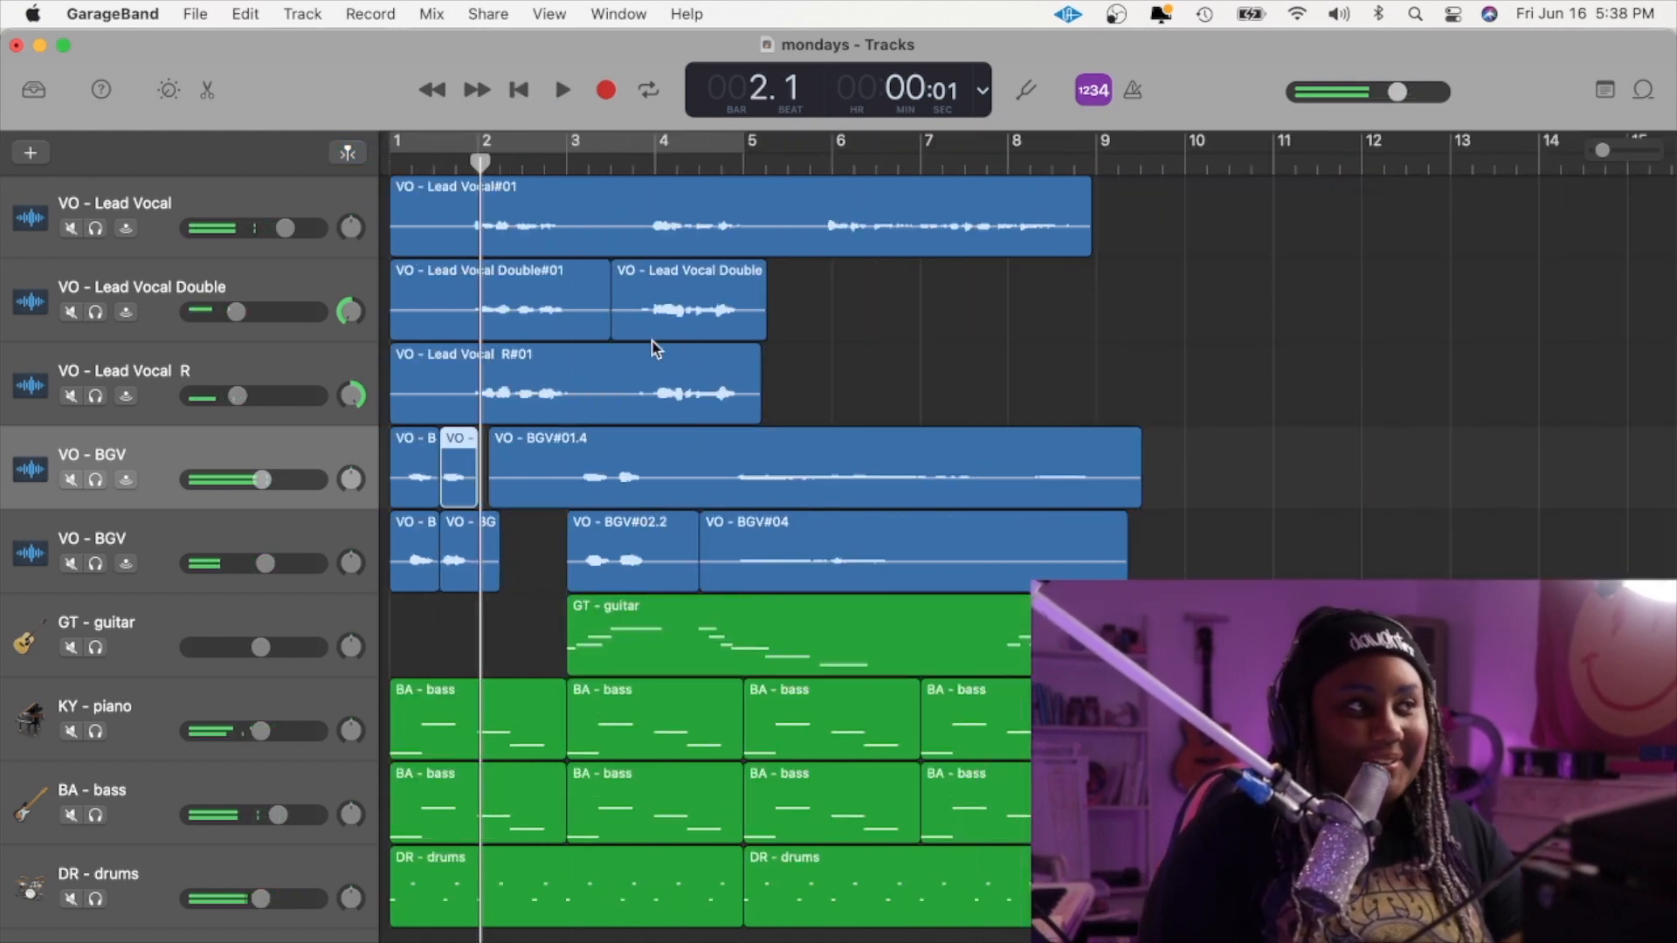
pyautogui.moveTo(262, 479); pyautogui.dragTo(259, 479)
pyautogui.moveTo(265, 563); pyautogui.dragTo(245, 564)
pyautogui.scroll(5, 398, 555)
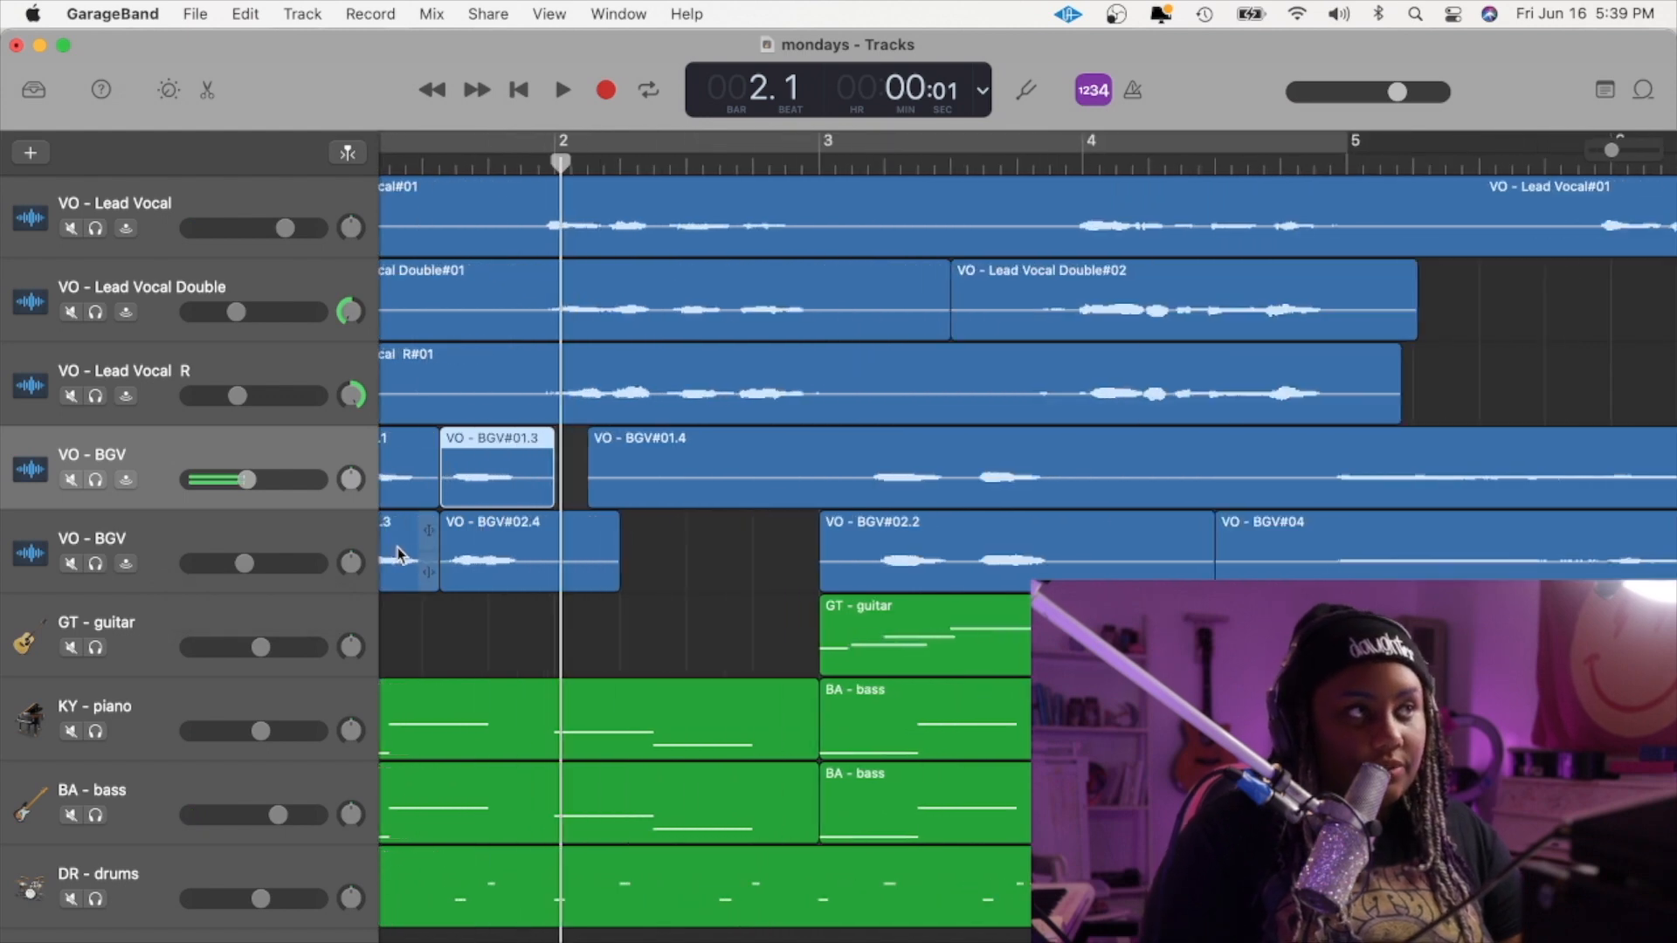
# - Play back the whole song from bar 1 past bar 9 to check the vocal mix, and return to the start
pyautogui.press('Return')
pyautogui.click(425, 643)
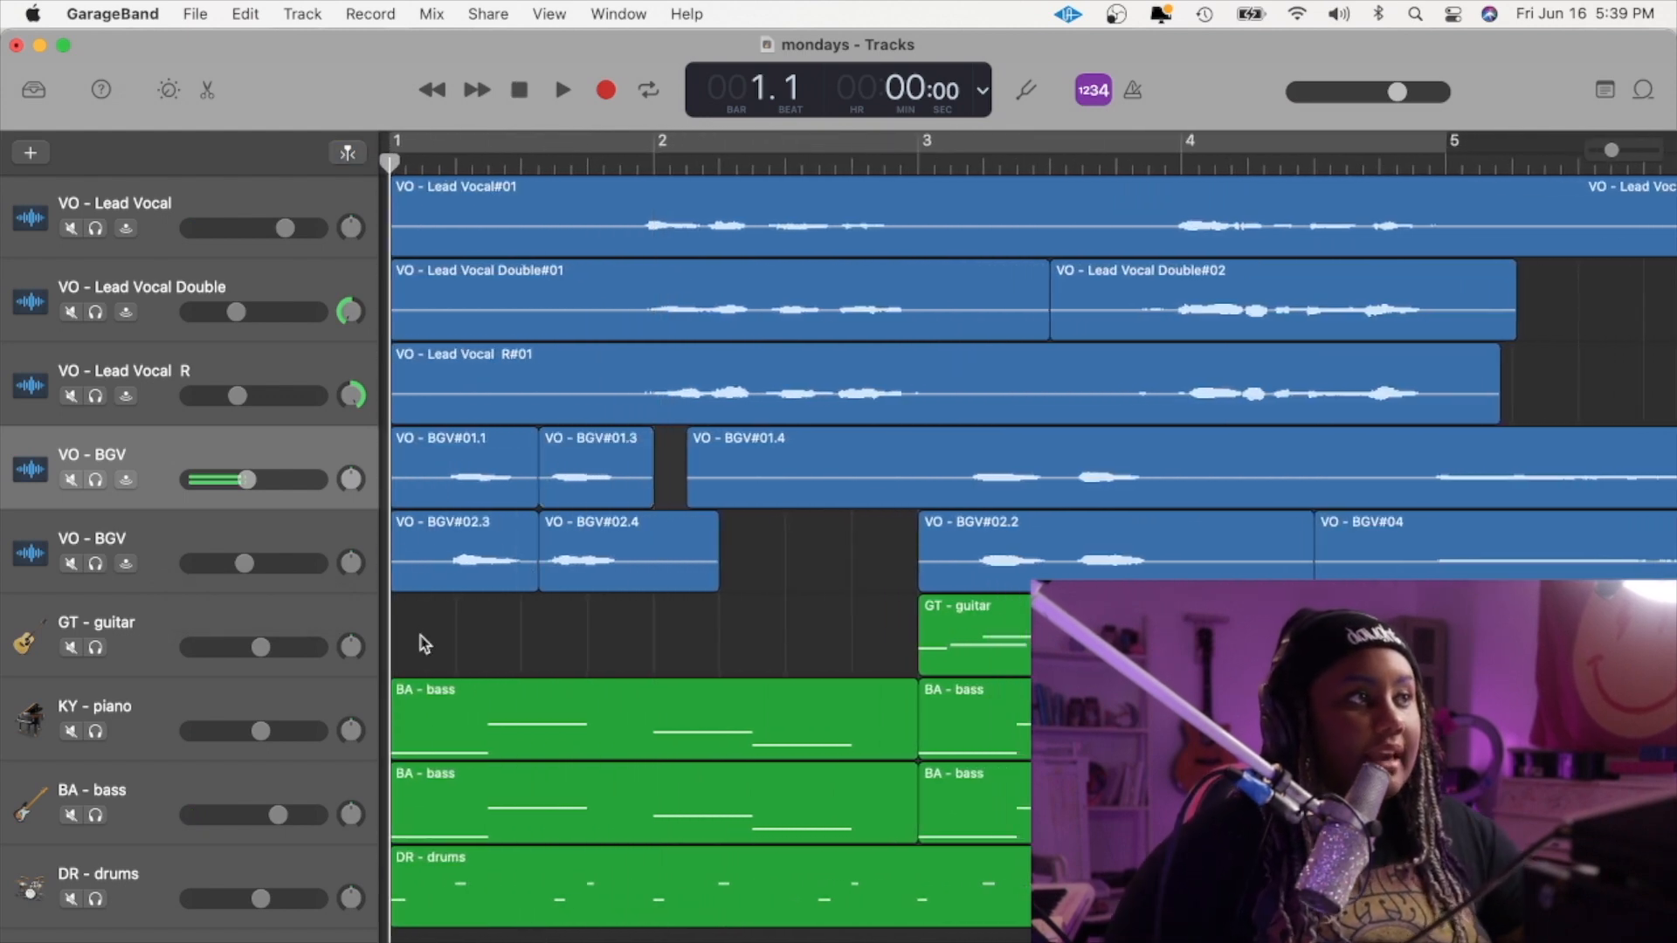
pyautogui.press('space')
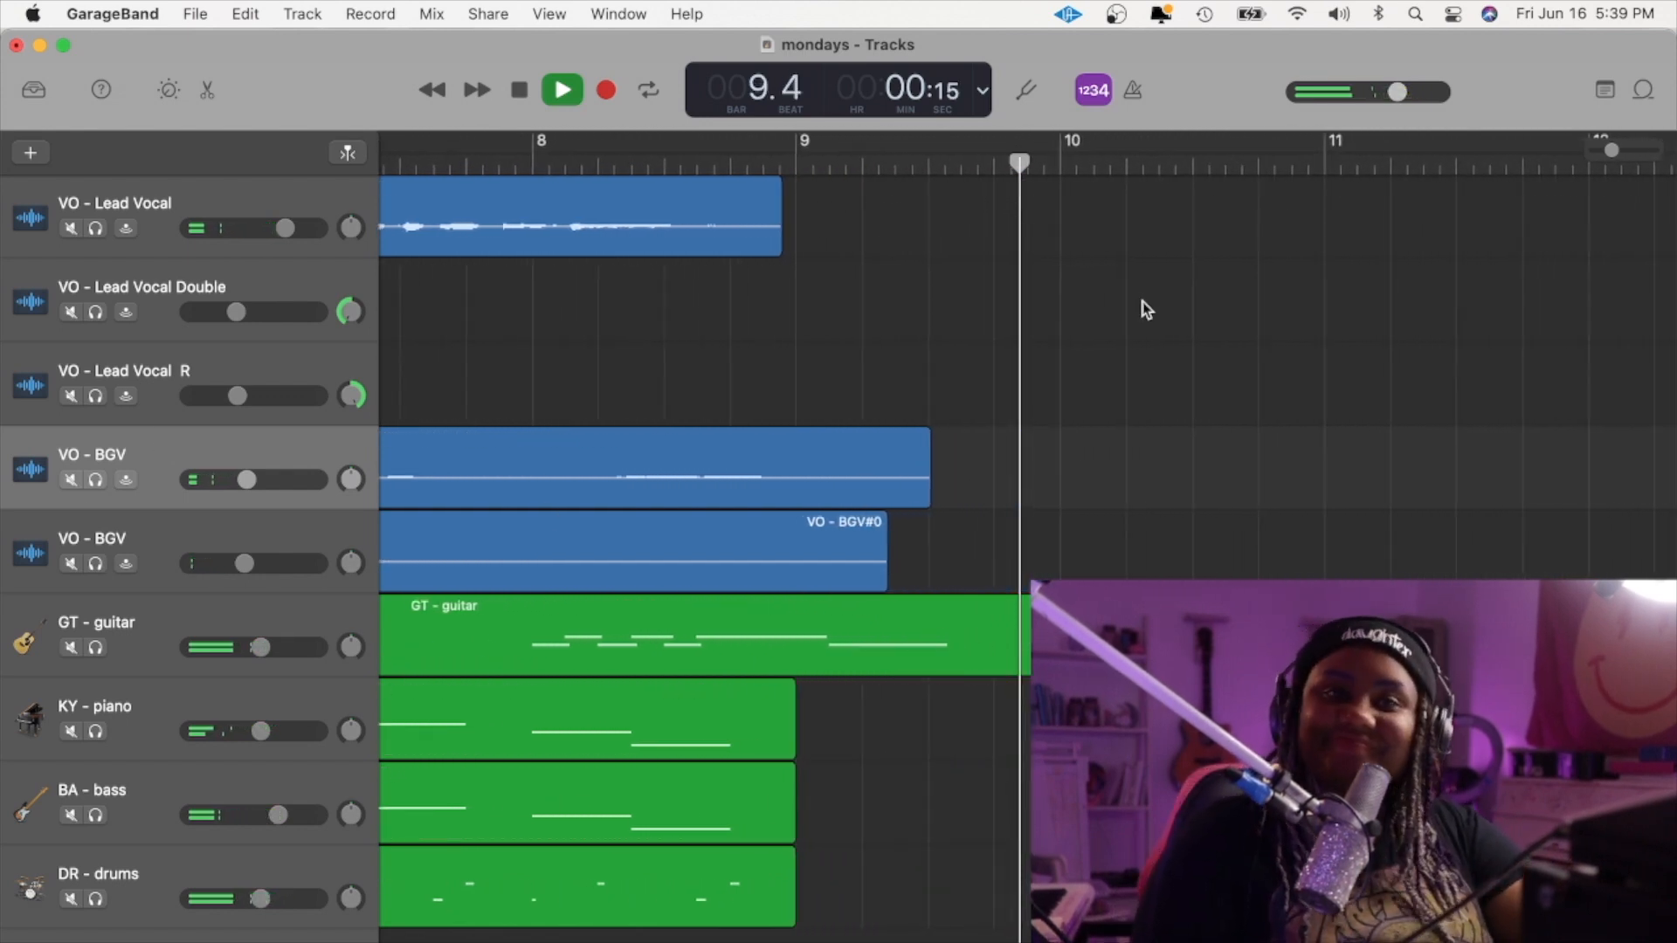
pyautogui.press('space')
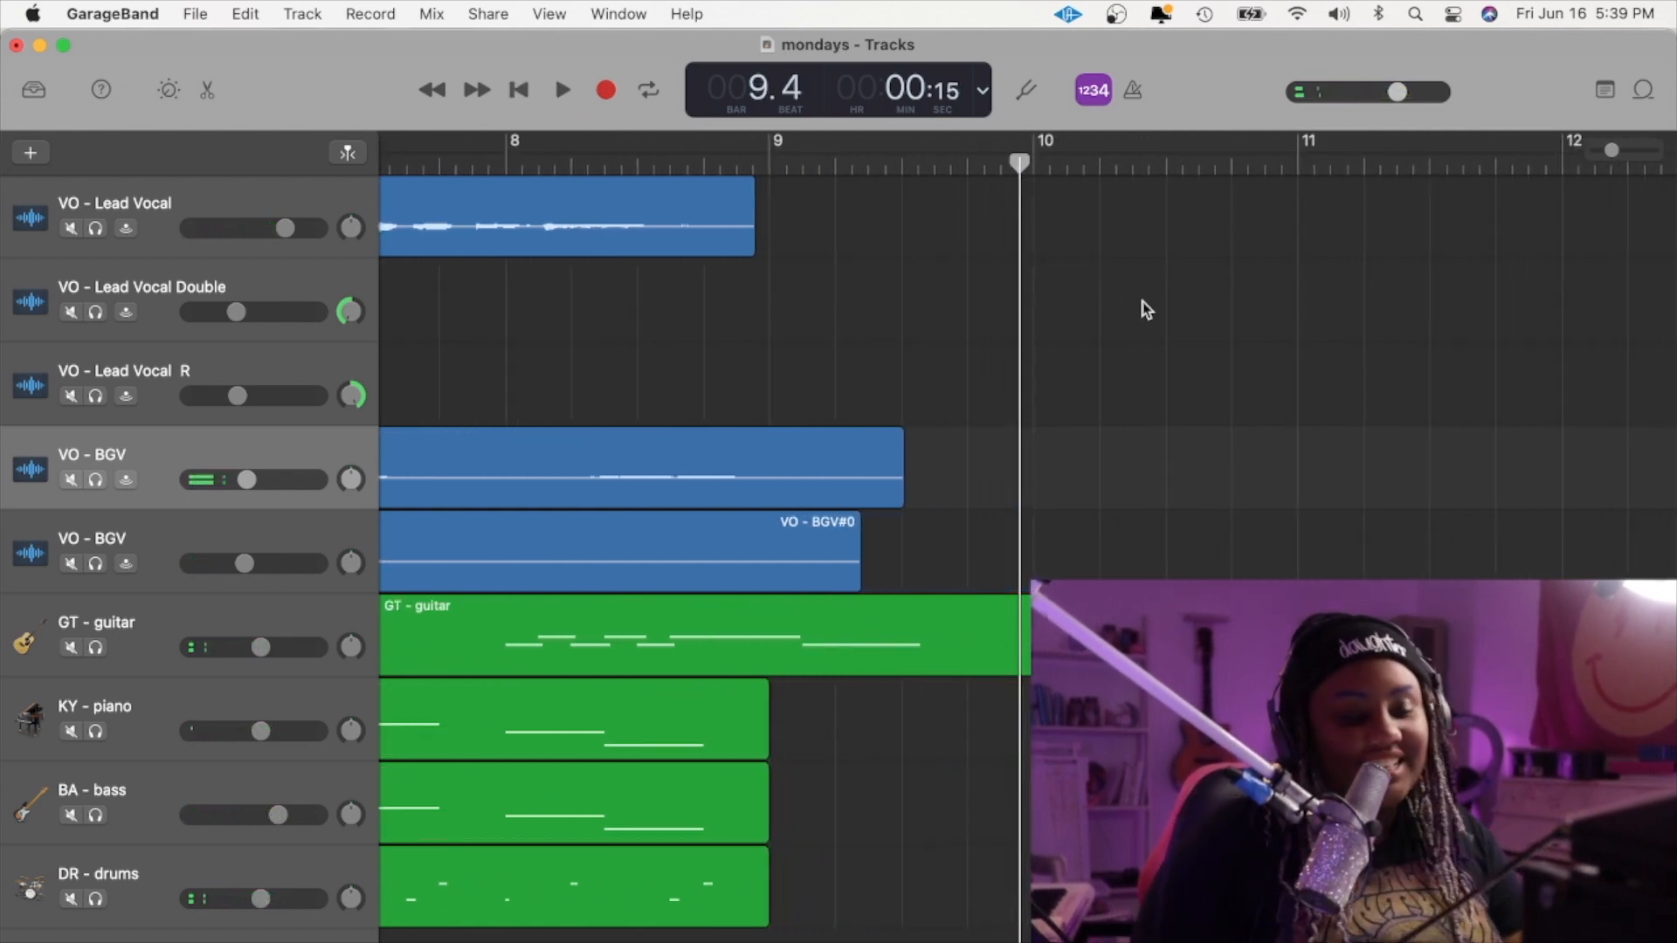
pyautogui.press('Return')
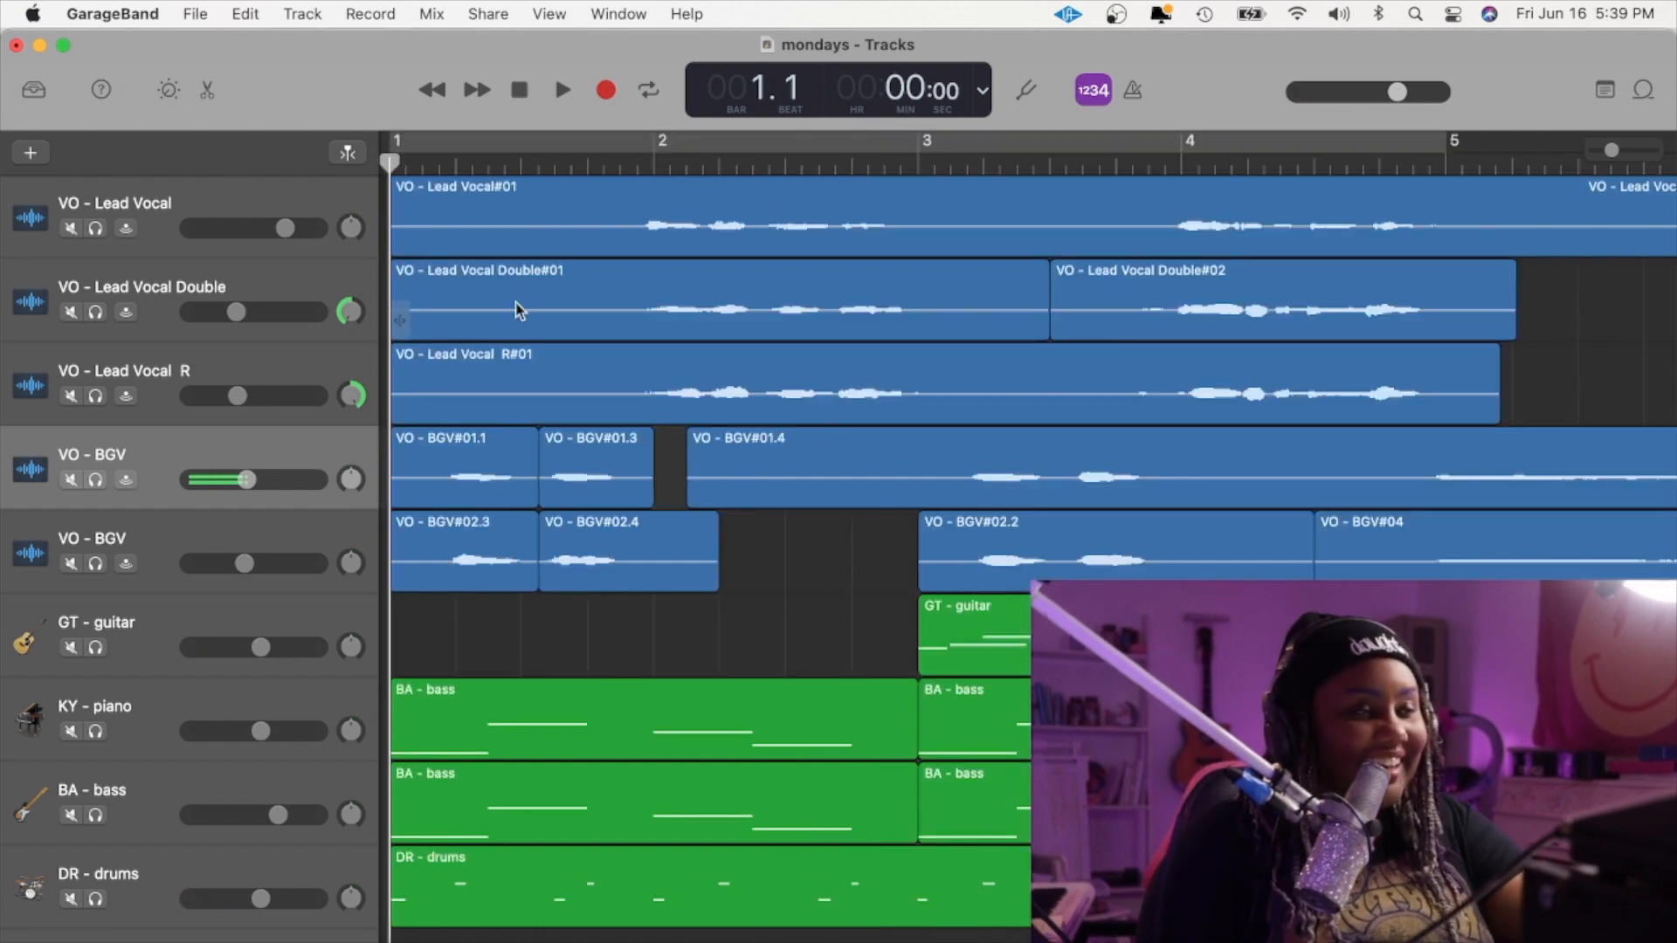
pyautogui.press('super+Tab')
pyautogui.press('super+Tab')
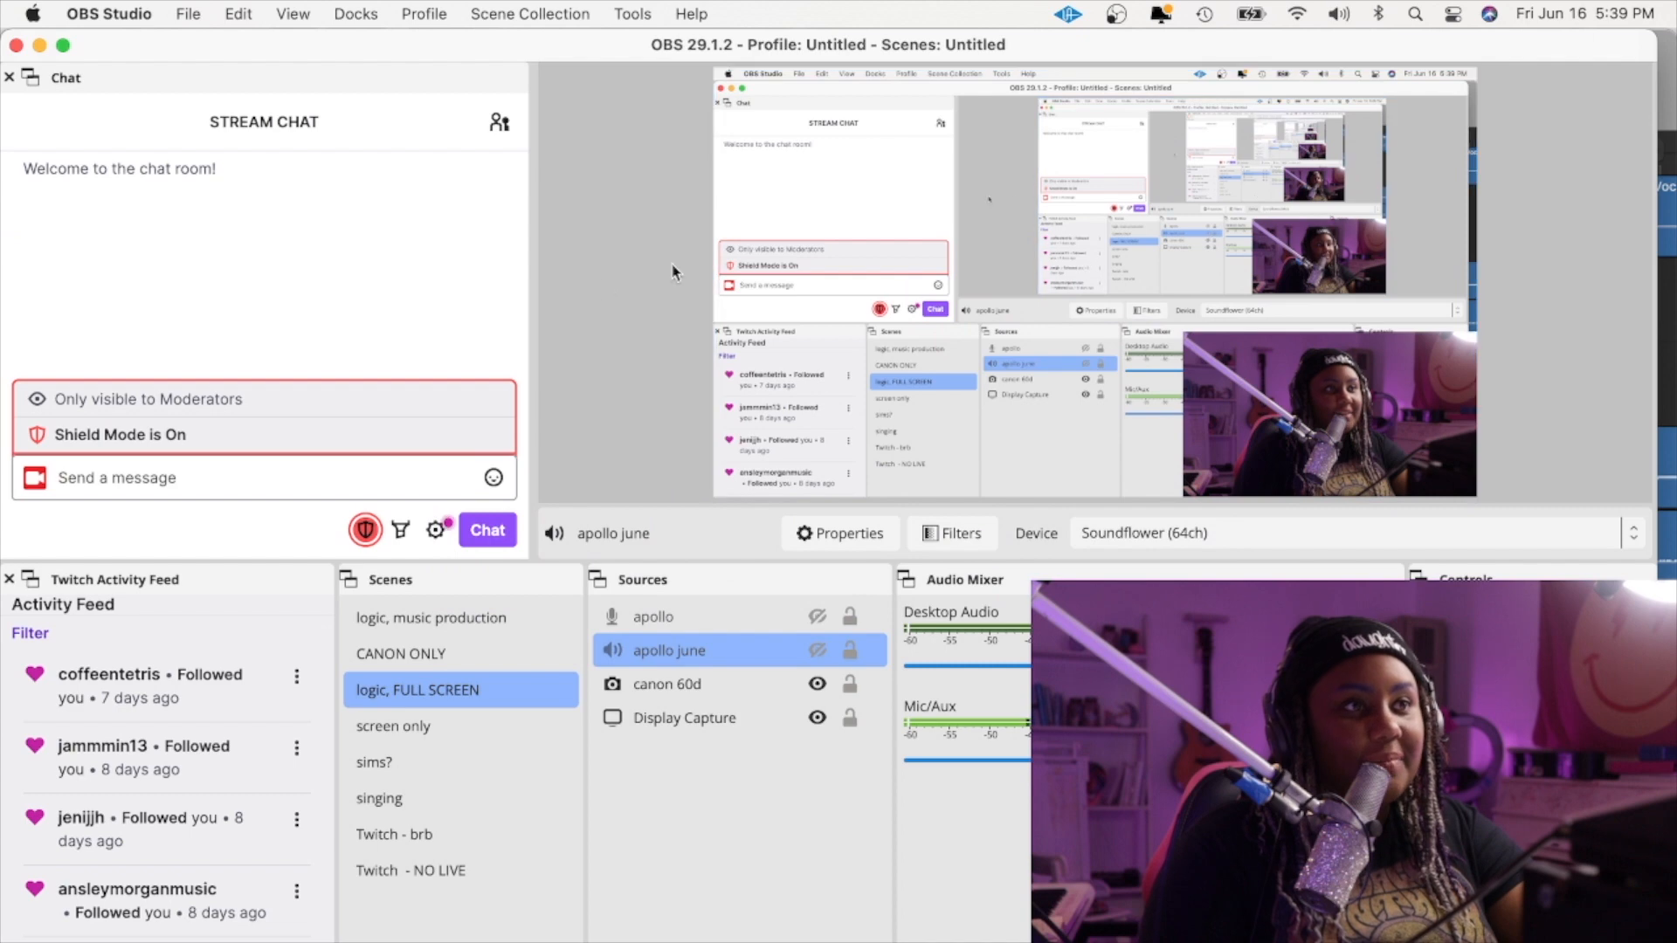
pyautogui.press('super+Tab')
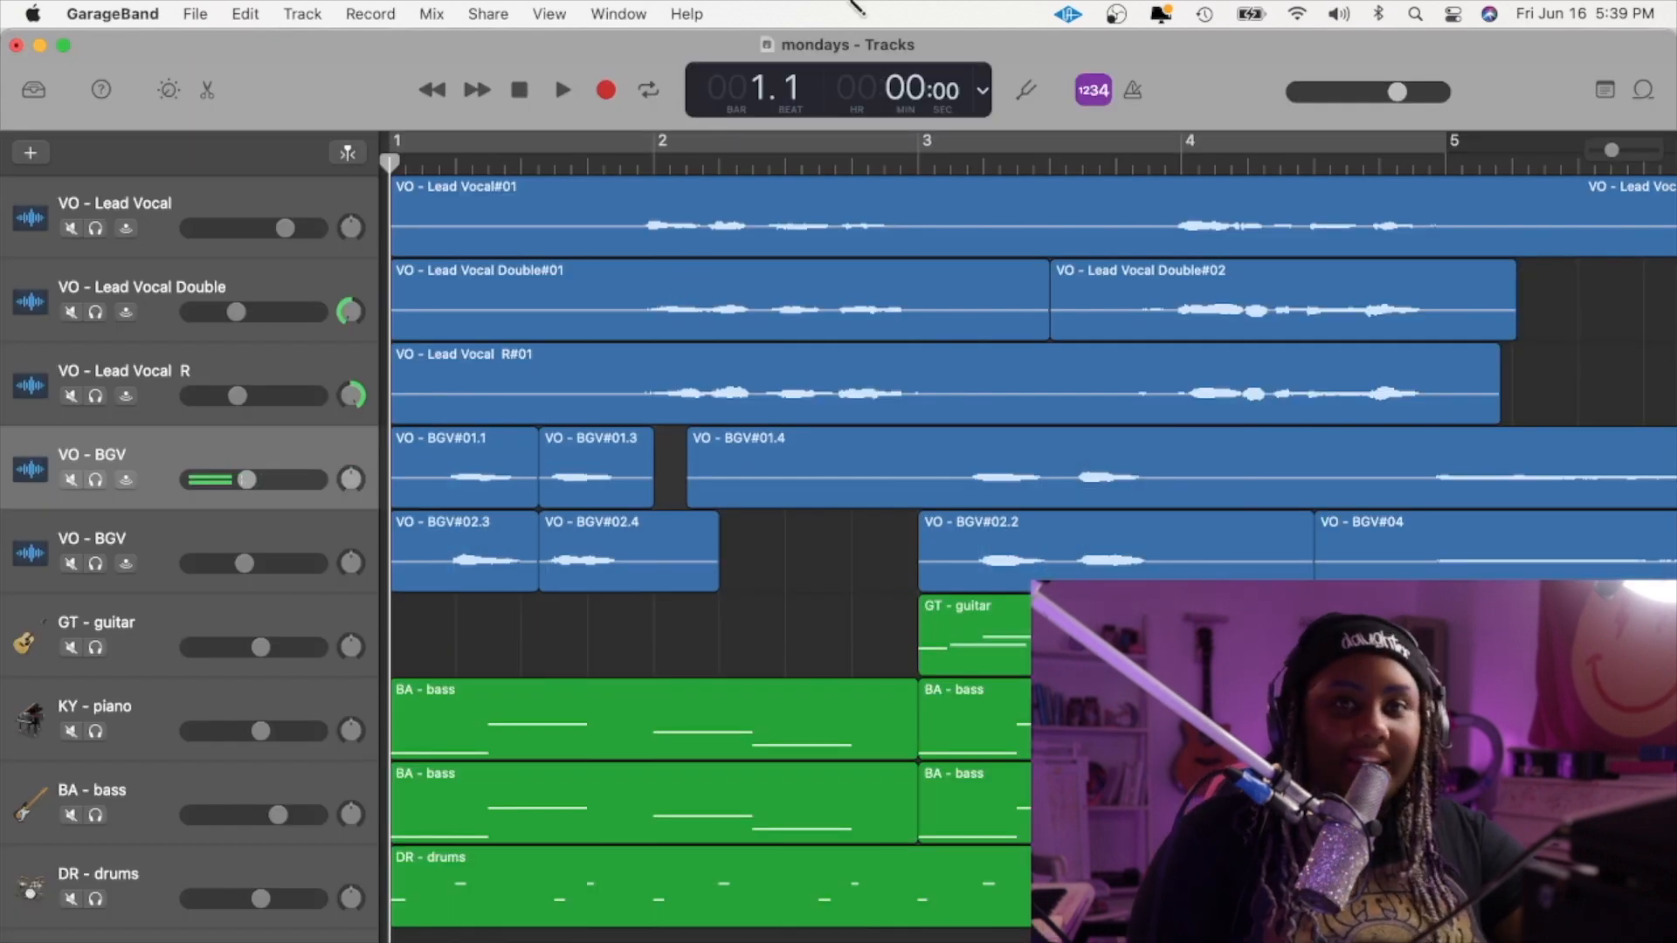
pyautogui.hscroll(-1, 759, 552)
pyautogui.hscroll(-1, 760, 552)
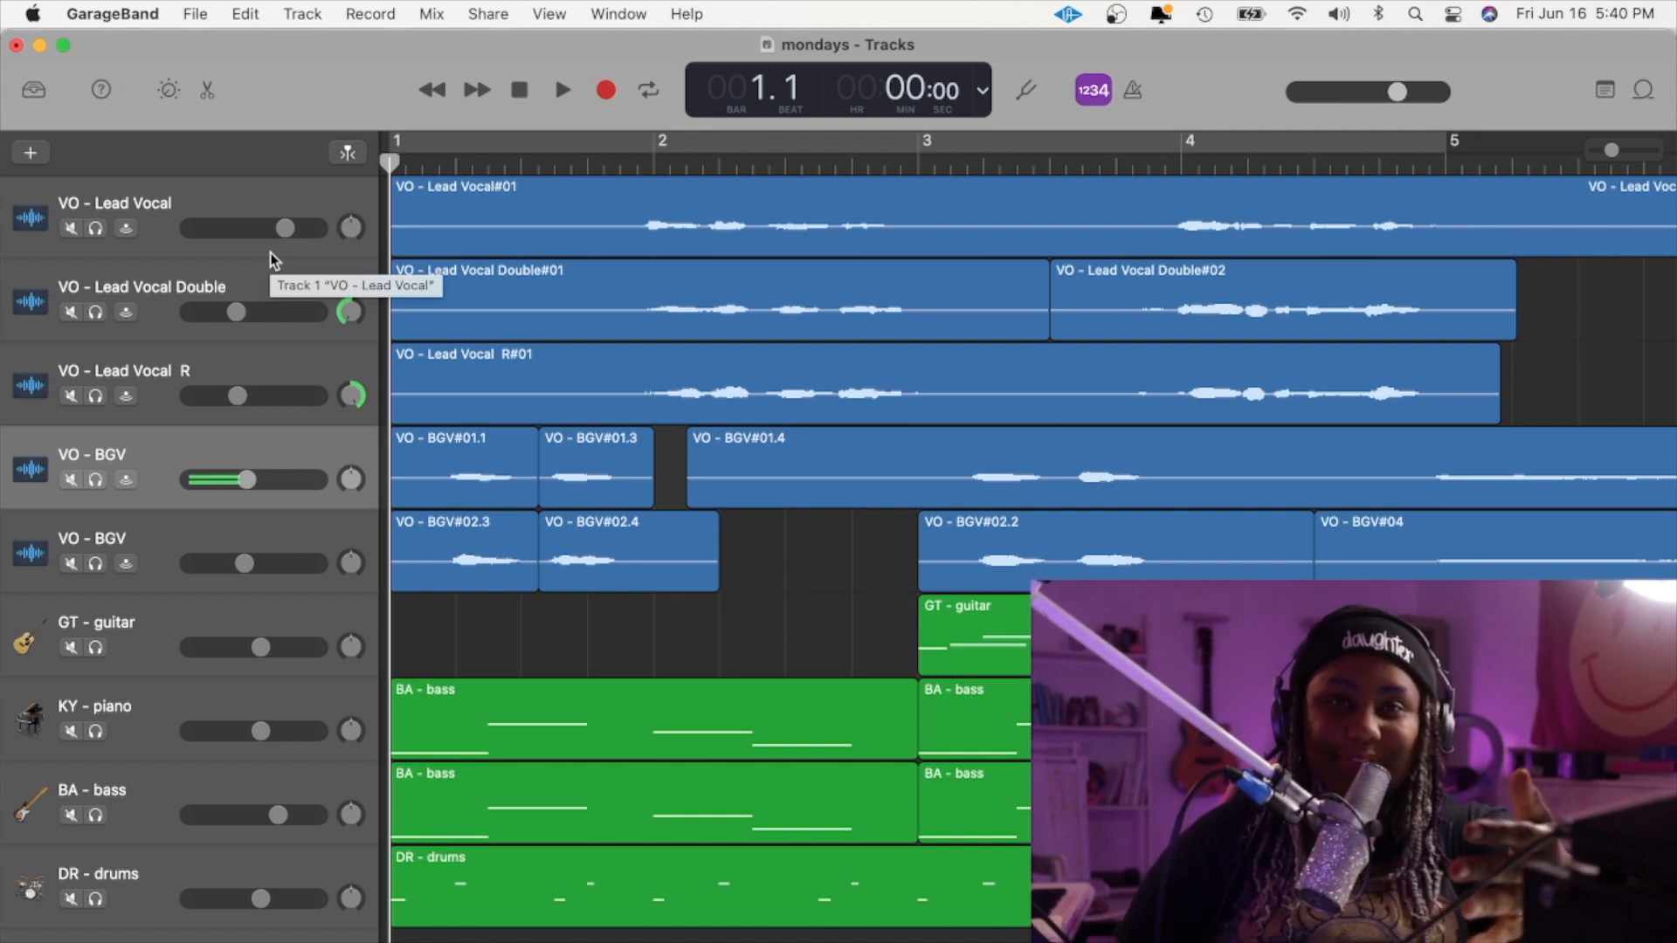
# - Lower the VO - Lead Vocal track's volume slightly
pyautogui.moveTo(284, 230); pyautogui.dragTo(276, 234)
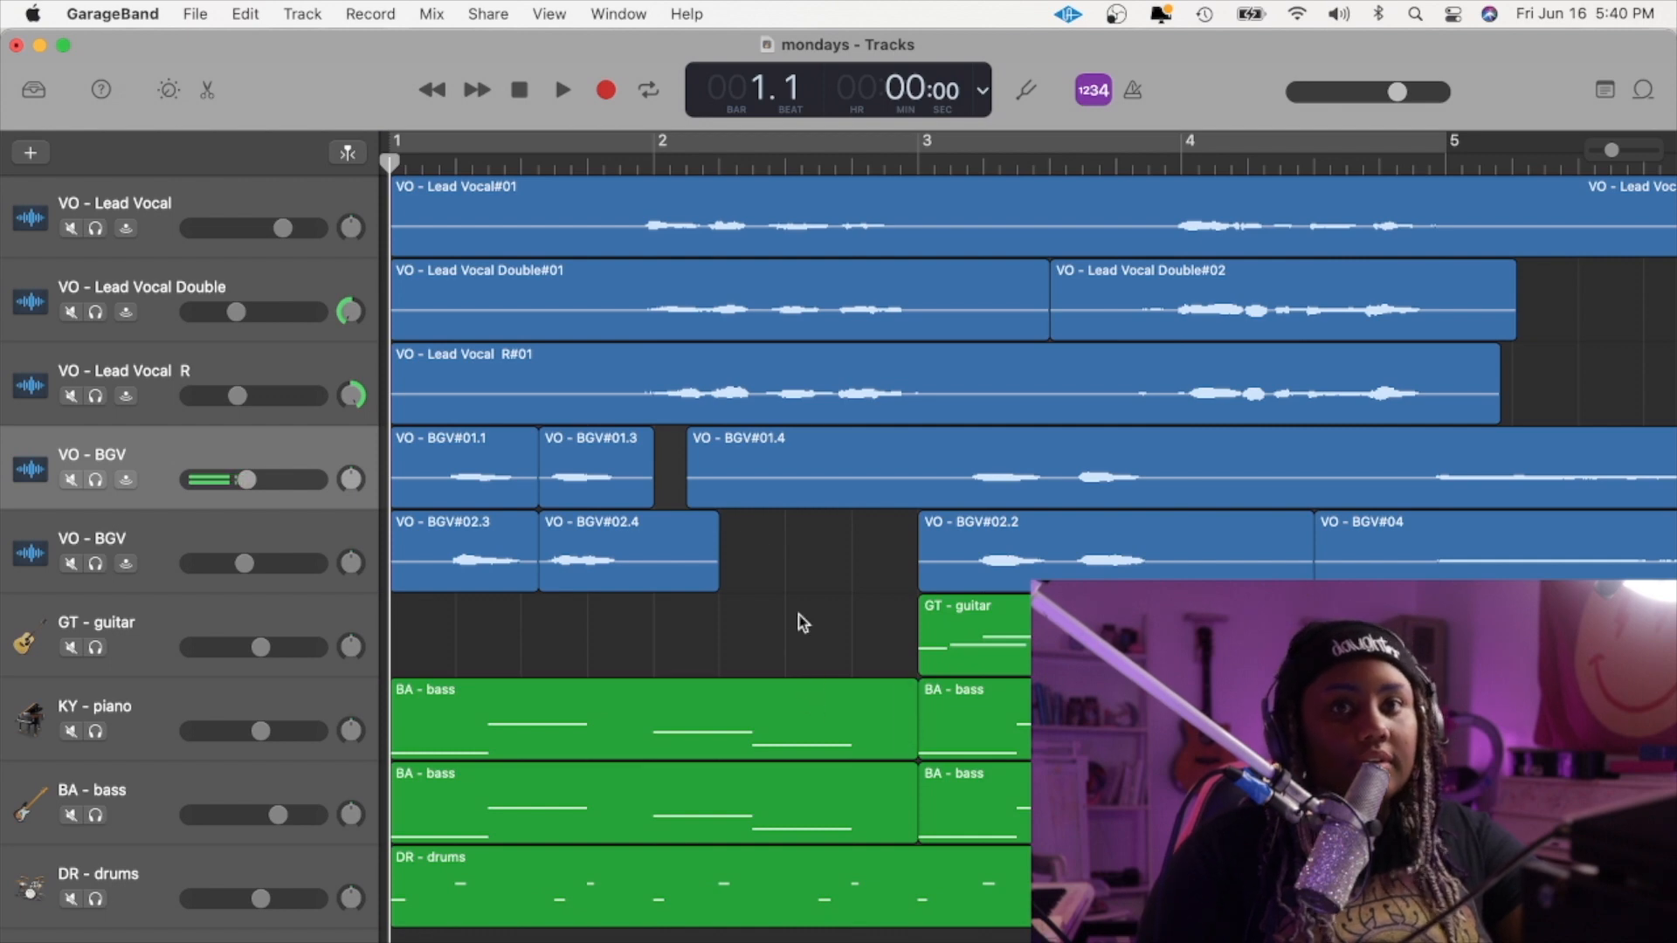
pyautogui.scroll(-5, 643, 621)
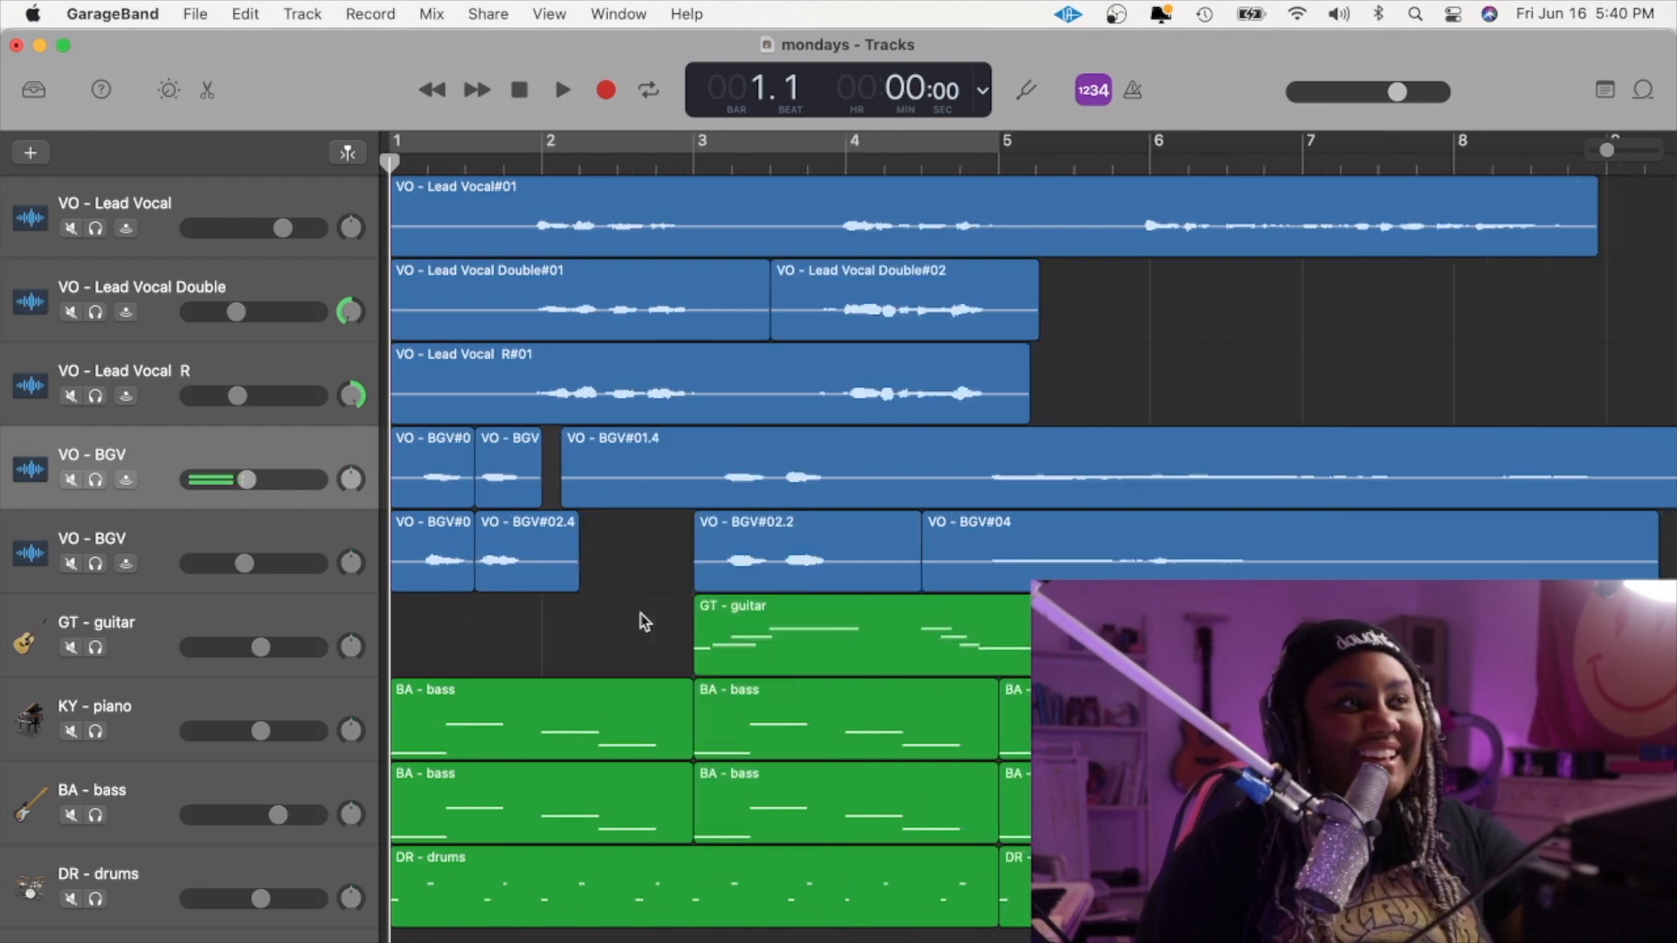
pyautogui.scroll(1, 644, 620)
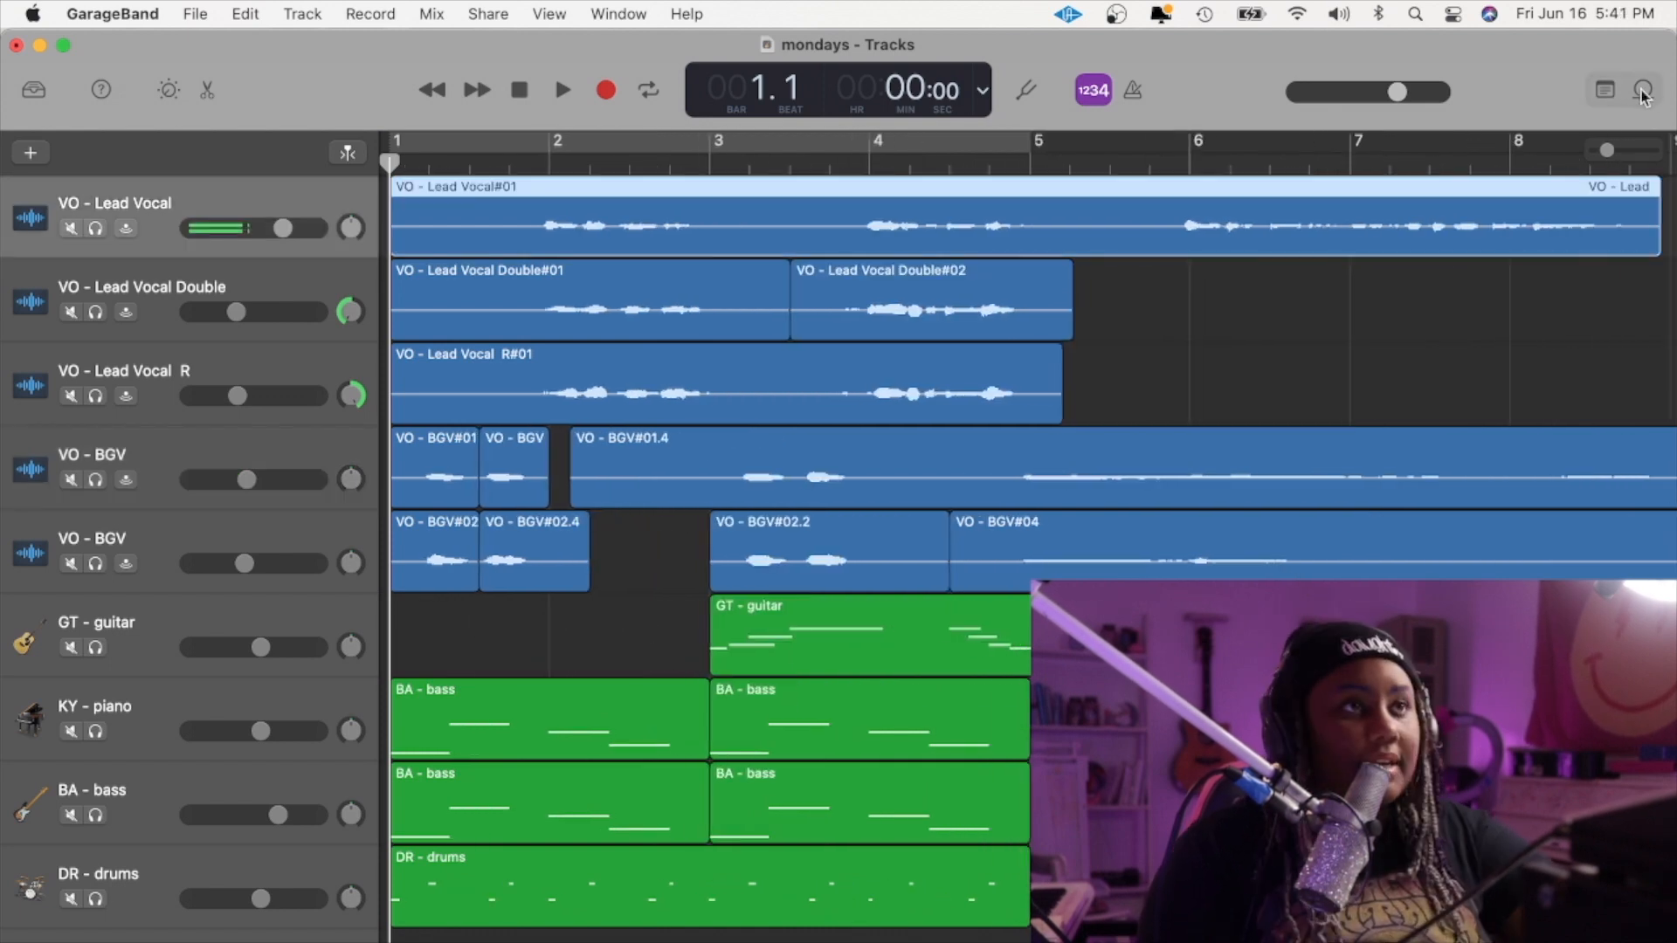
# - Open the loop browser and look through the unfiltered loops in both the button and column views
pyautogui.click(1643, 91)
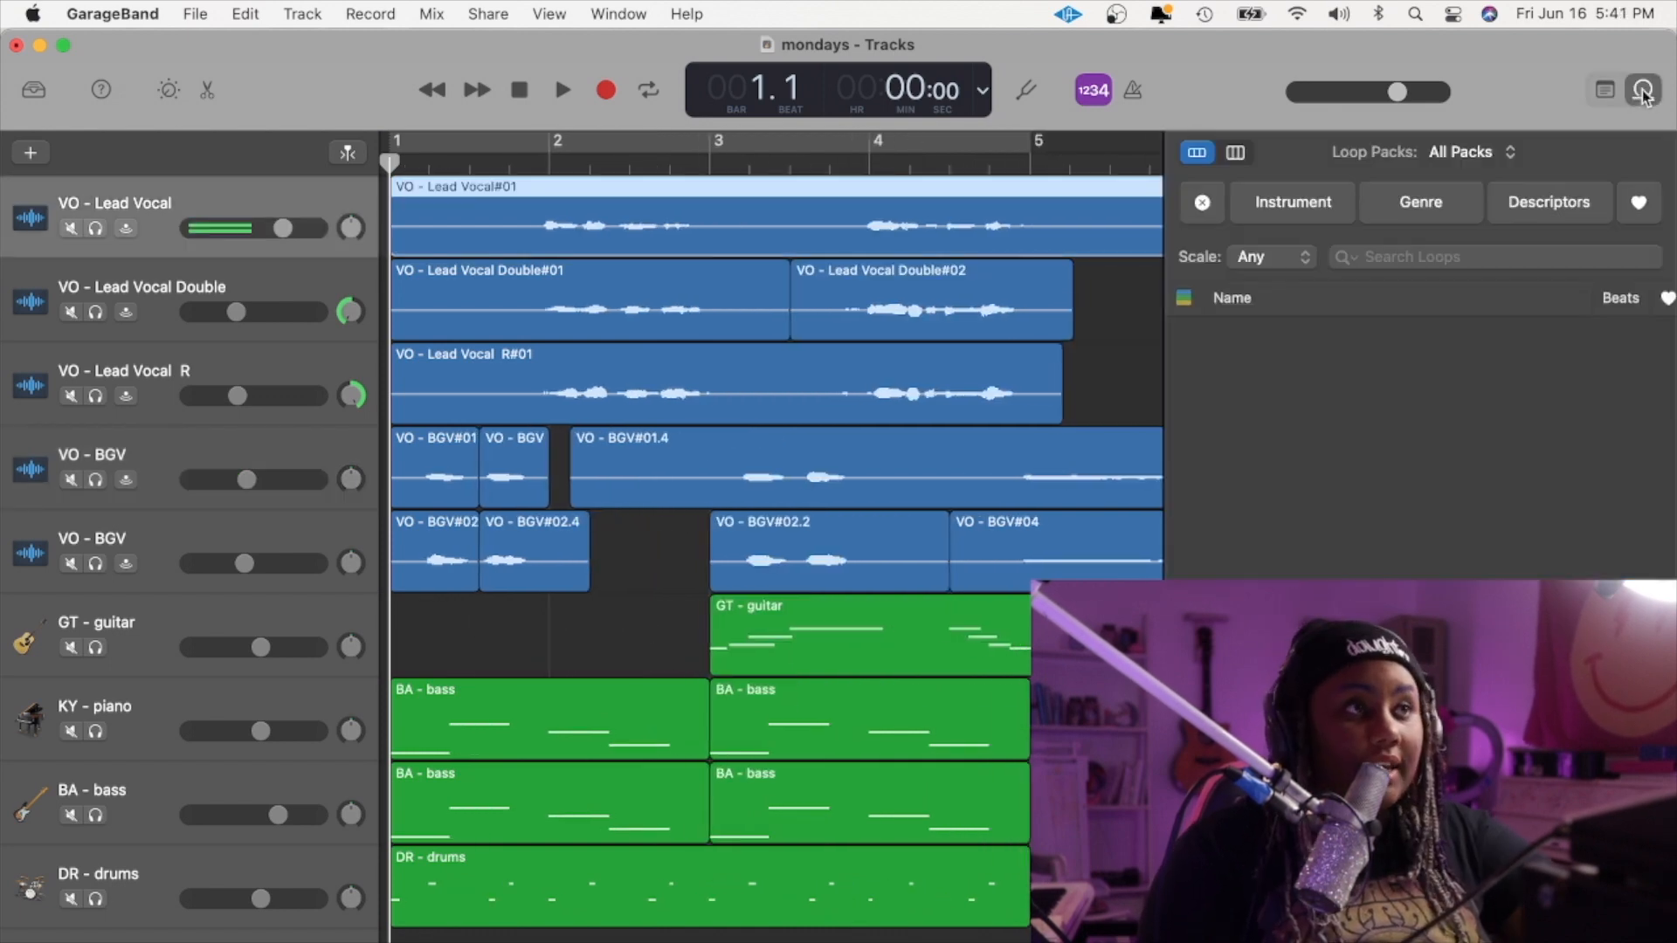
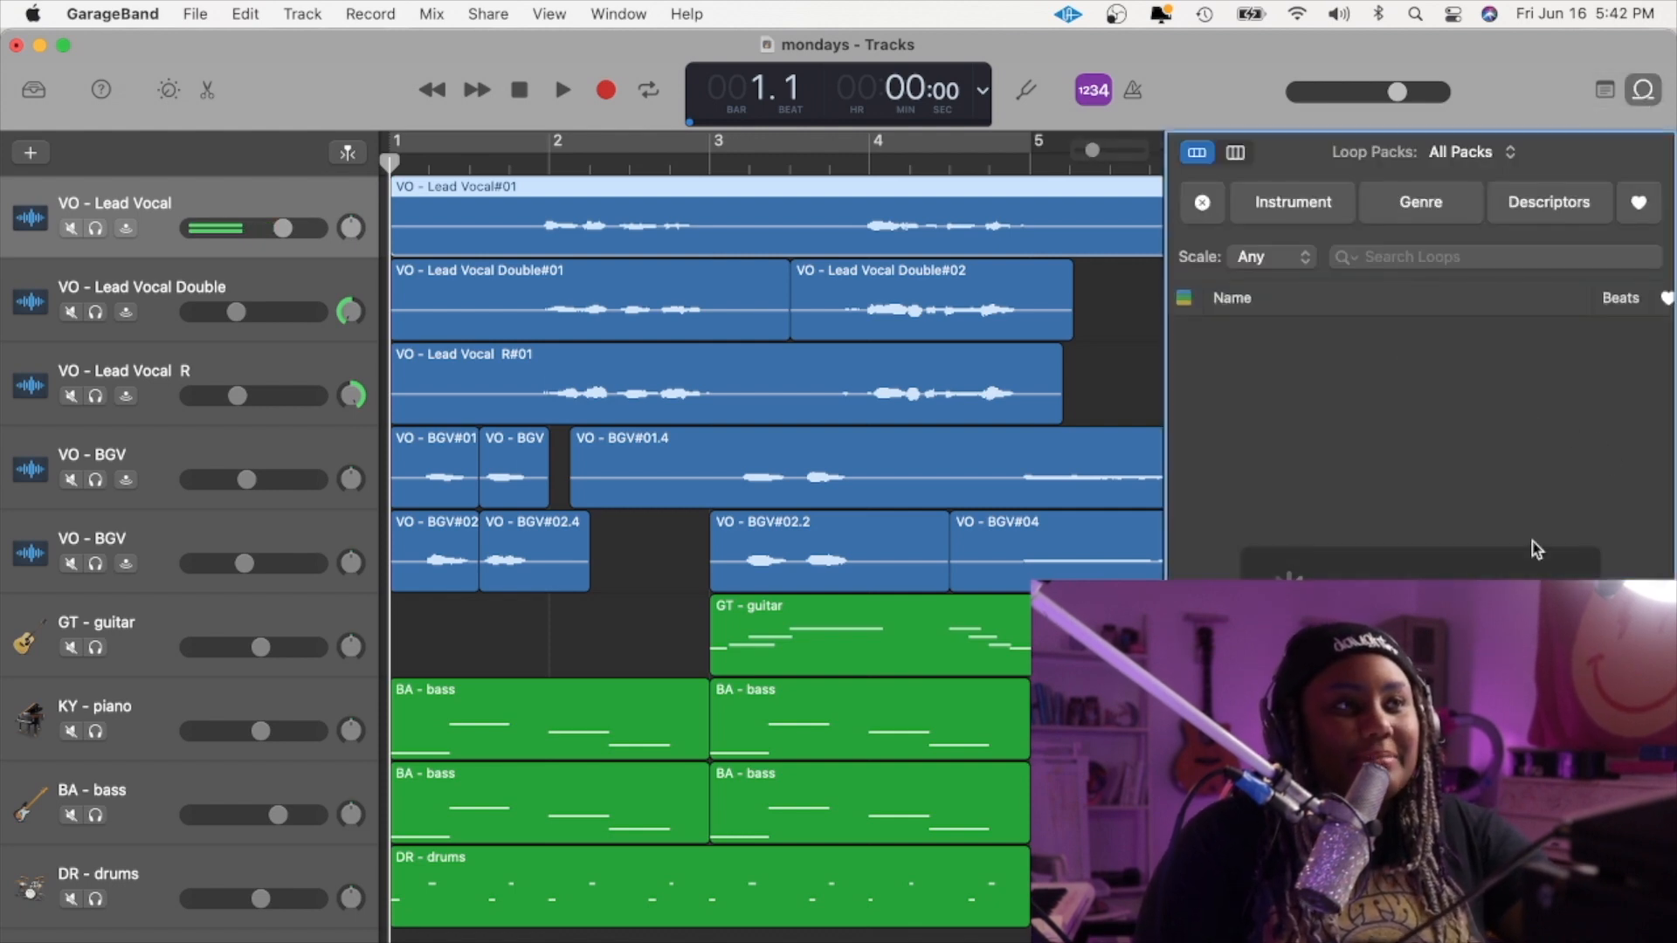
pyautogui.press('super+Tab')
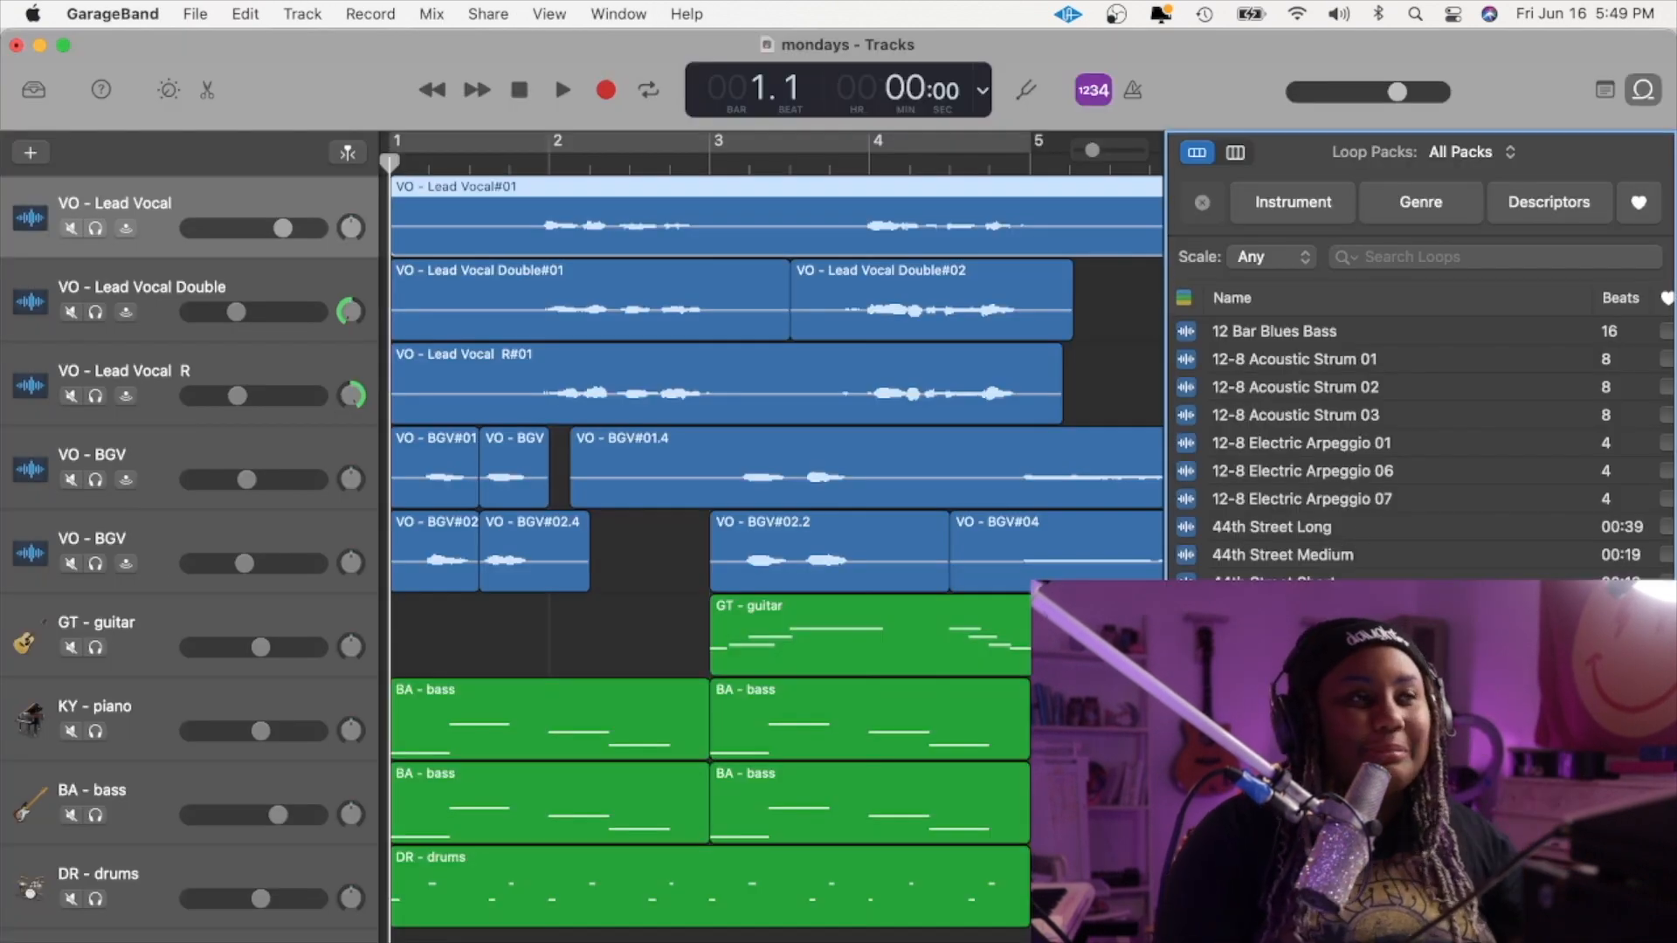
pyautogui.scroll(-15, 1424, 445)
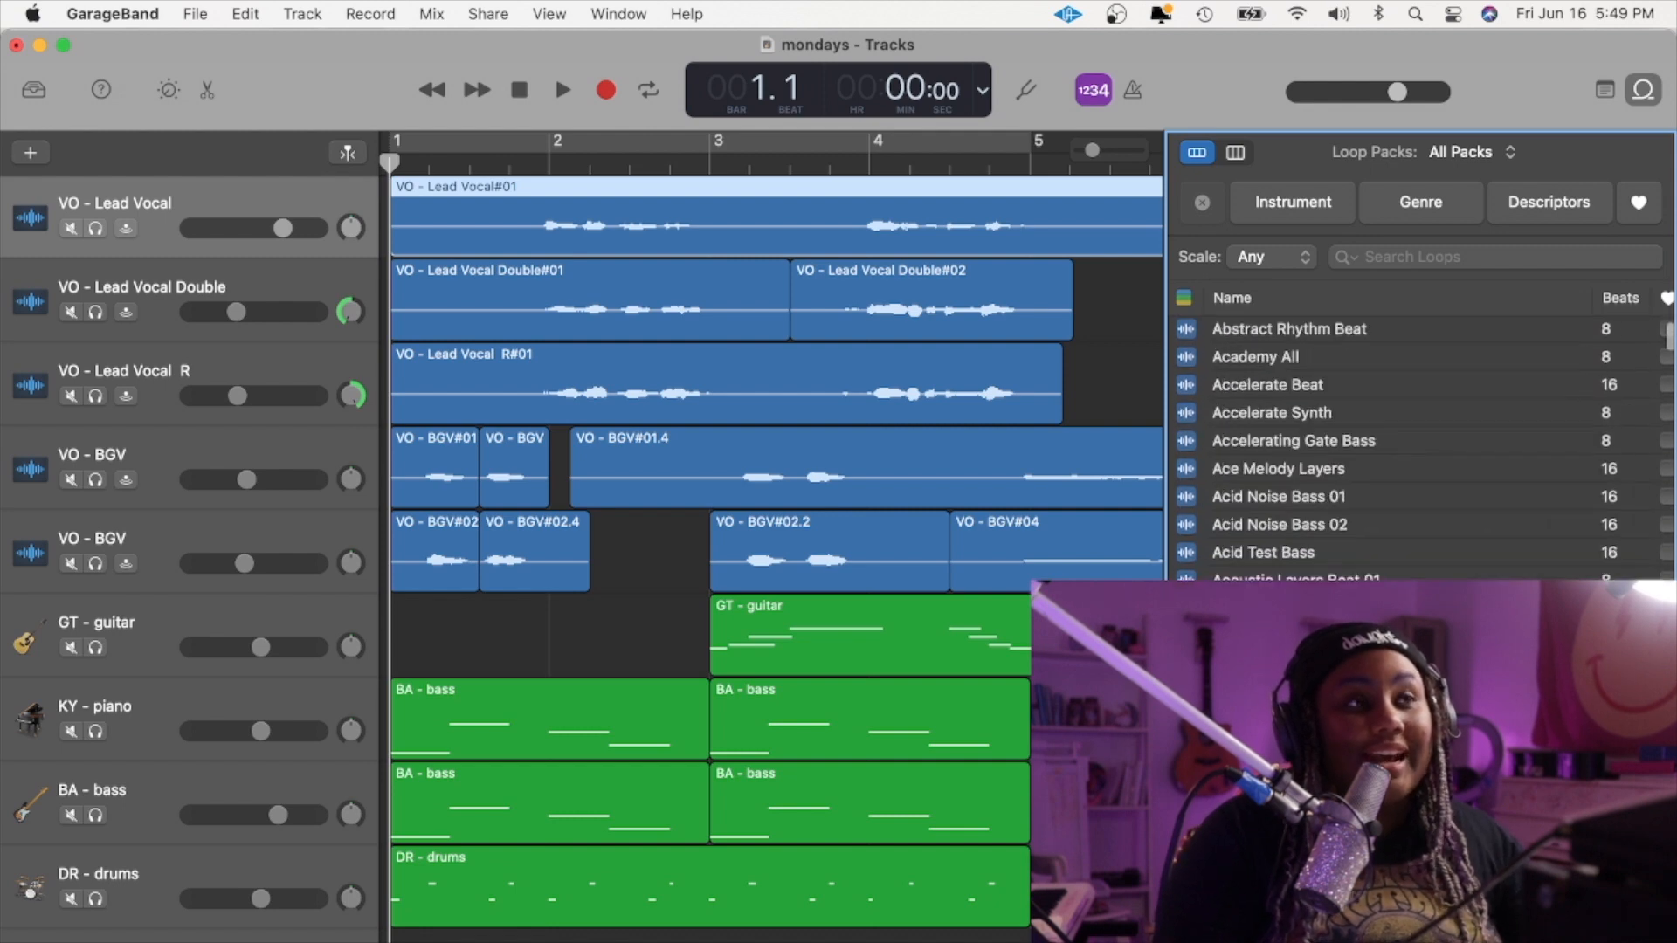
pyautogui.scroll(-10, 1424, 445)
pyautogui.scroll(10, 1423, 445)
pyautogui.scroll(15, 1424, 445)
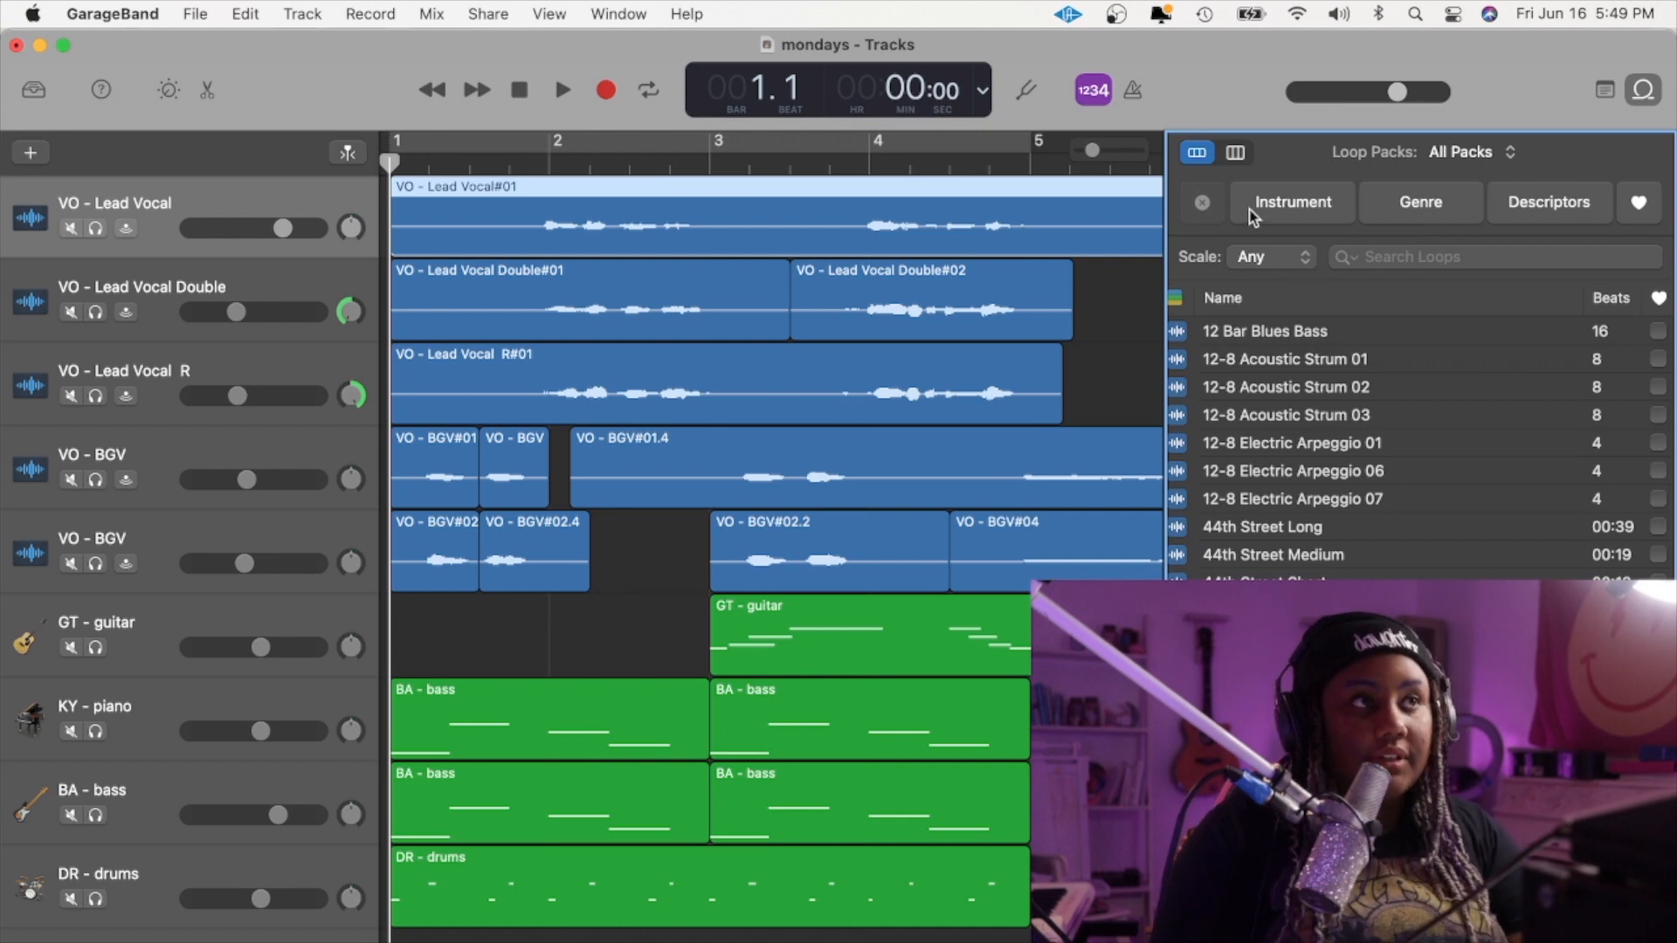
pyautogui.click(1238, 155)
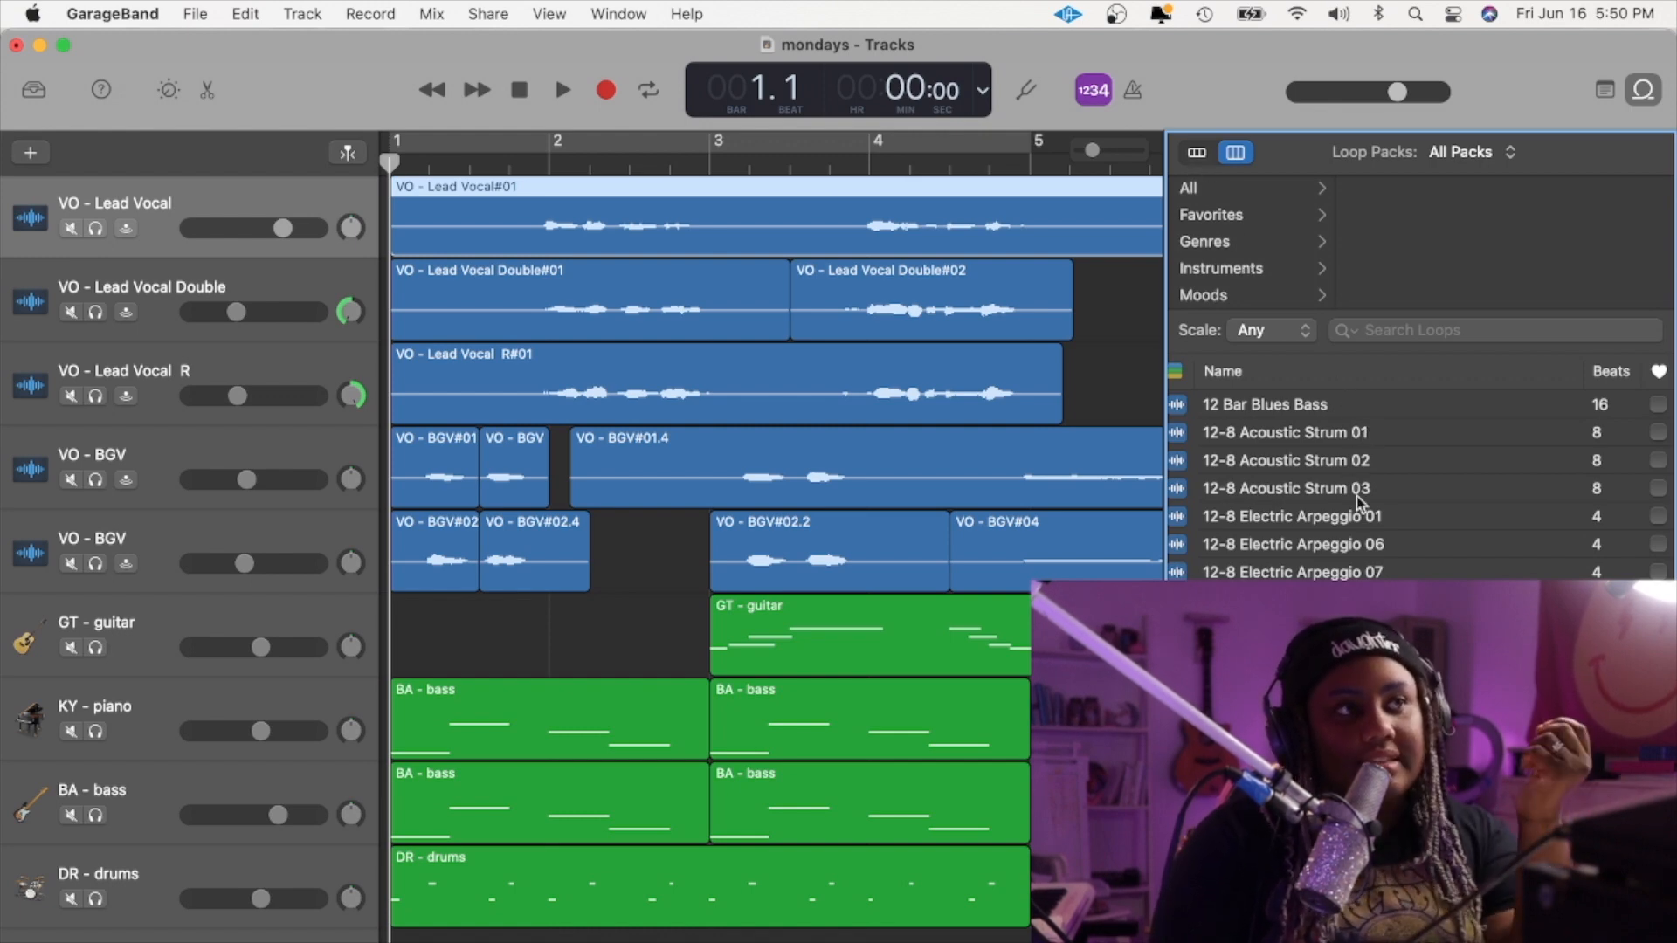
pyautogui.click(1197, 155)
# - Switch the position display to Beats & Project after trying the Time mode
pyautogui.click(983, 90)
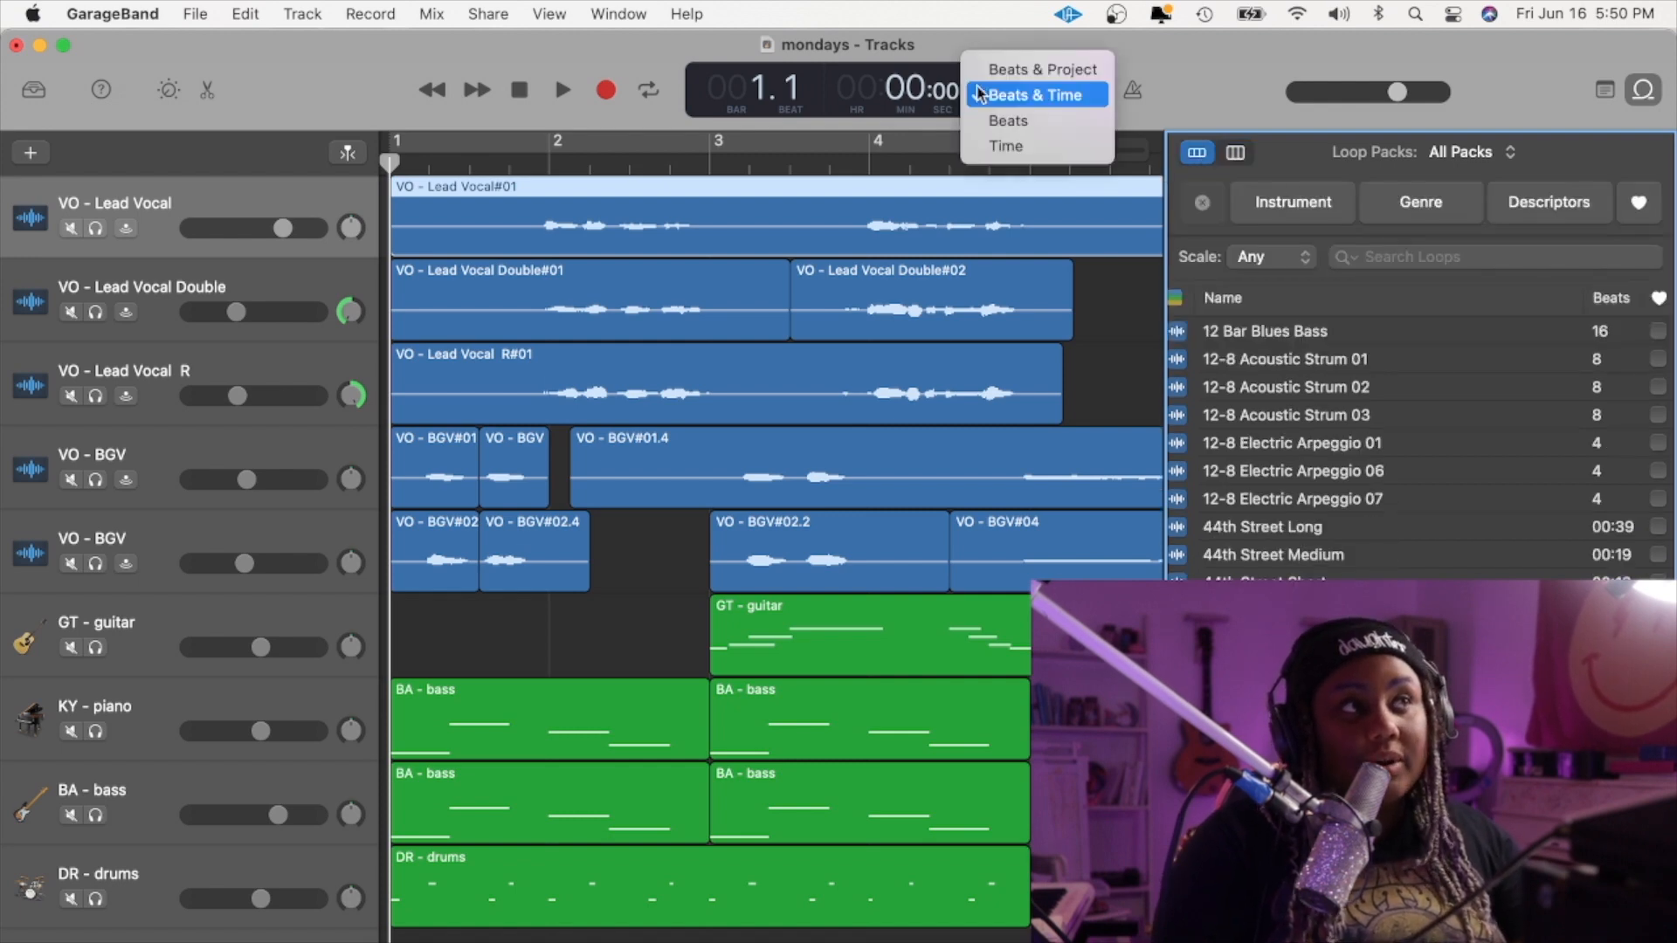
pyautogui.click(1004, 146)
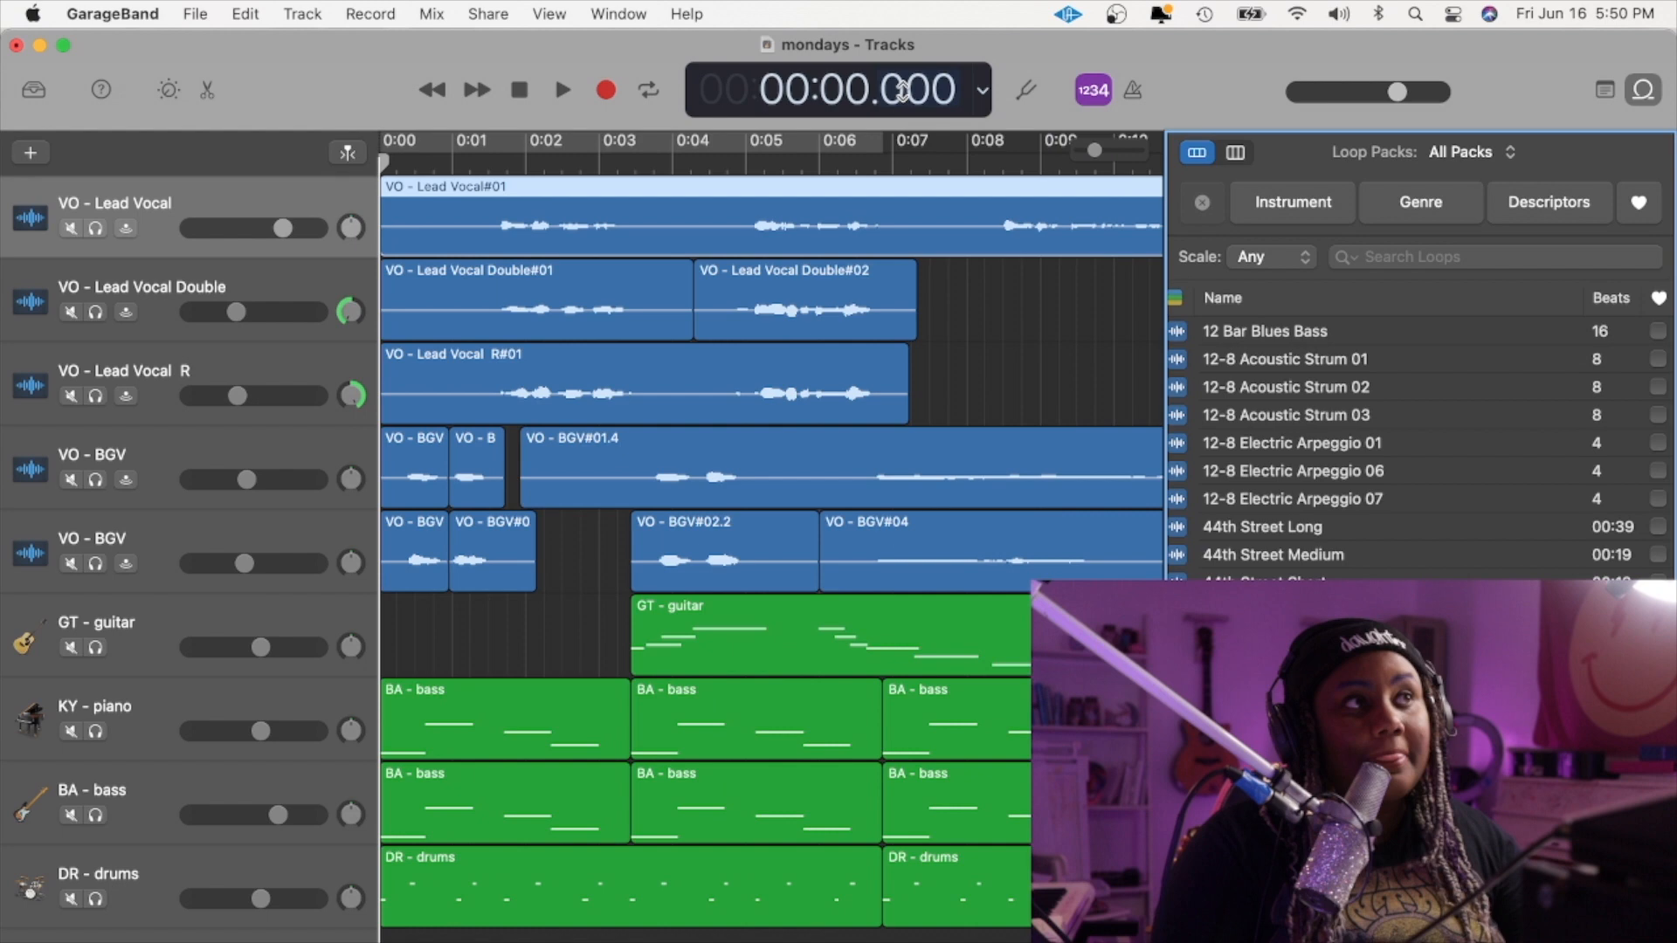
pyautogui.click(982, 89)
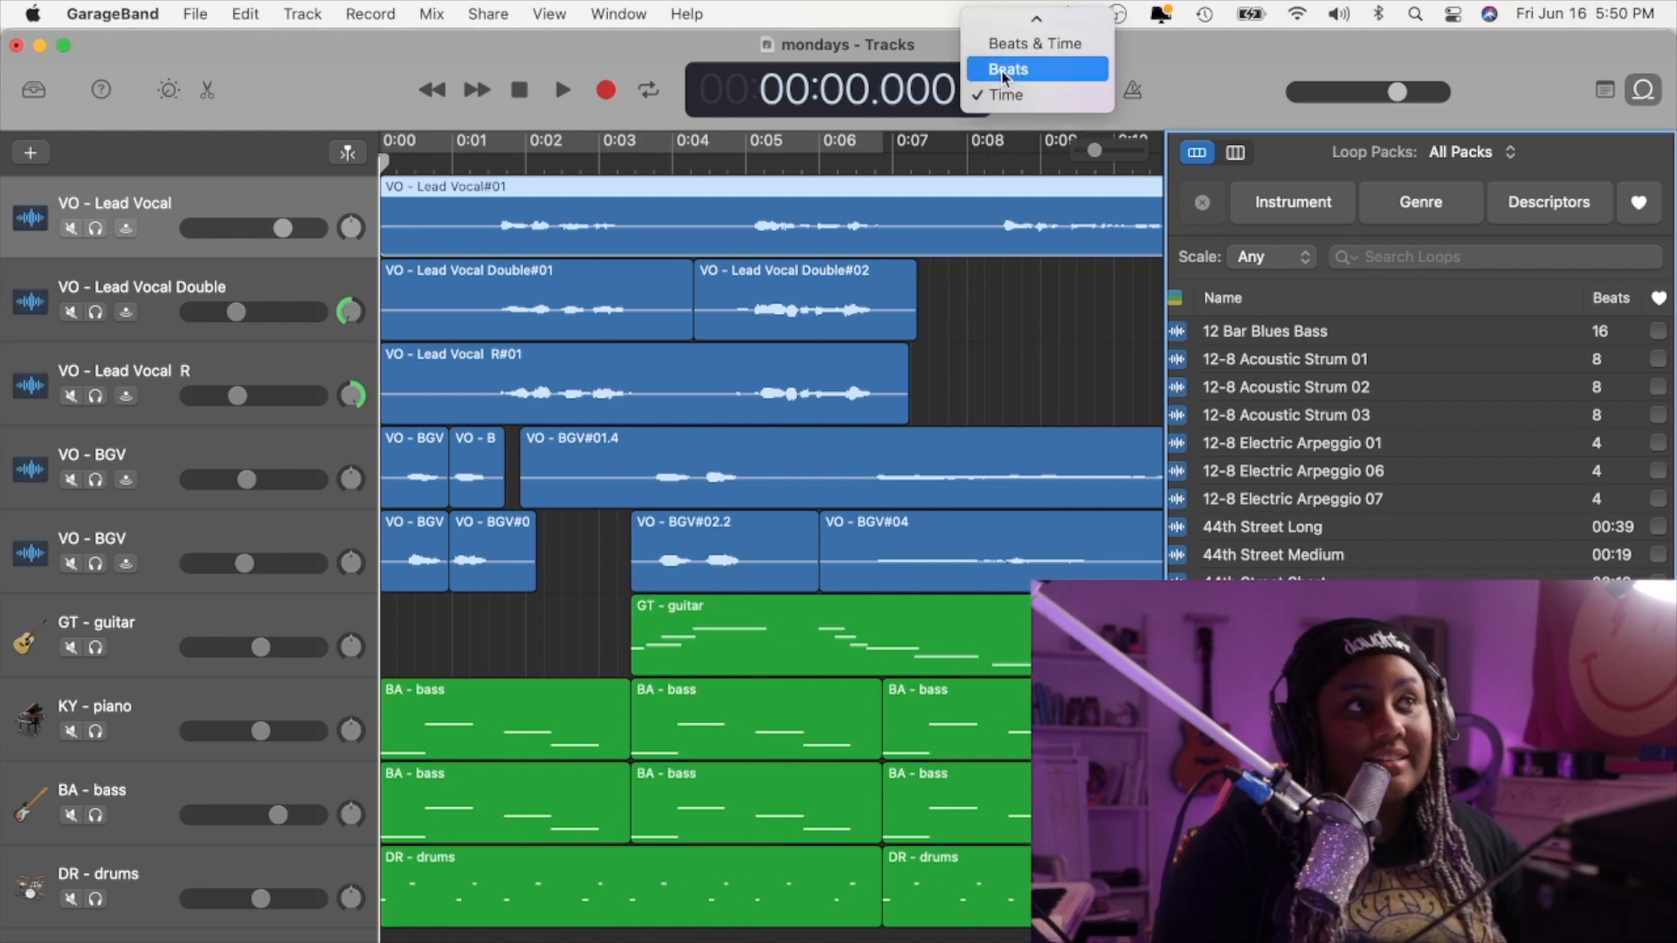
pyautogui.click(1004, 27)
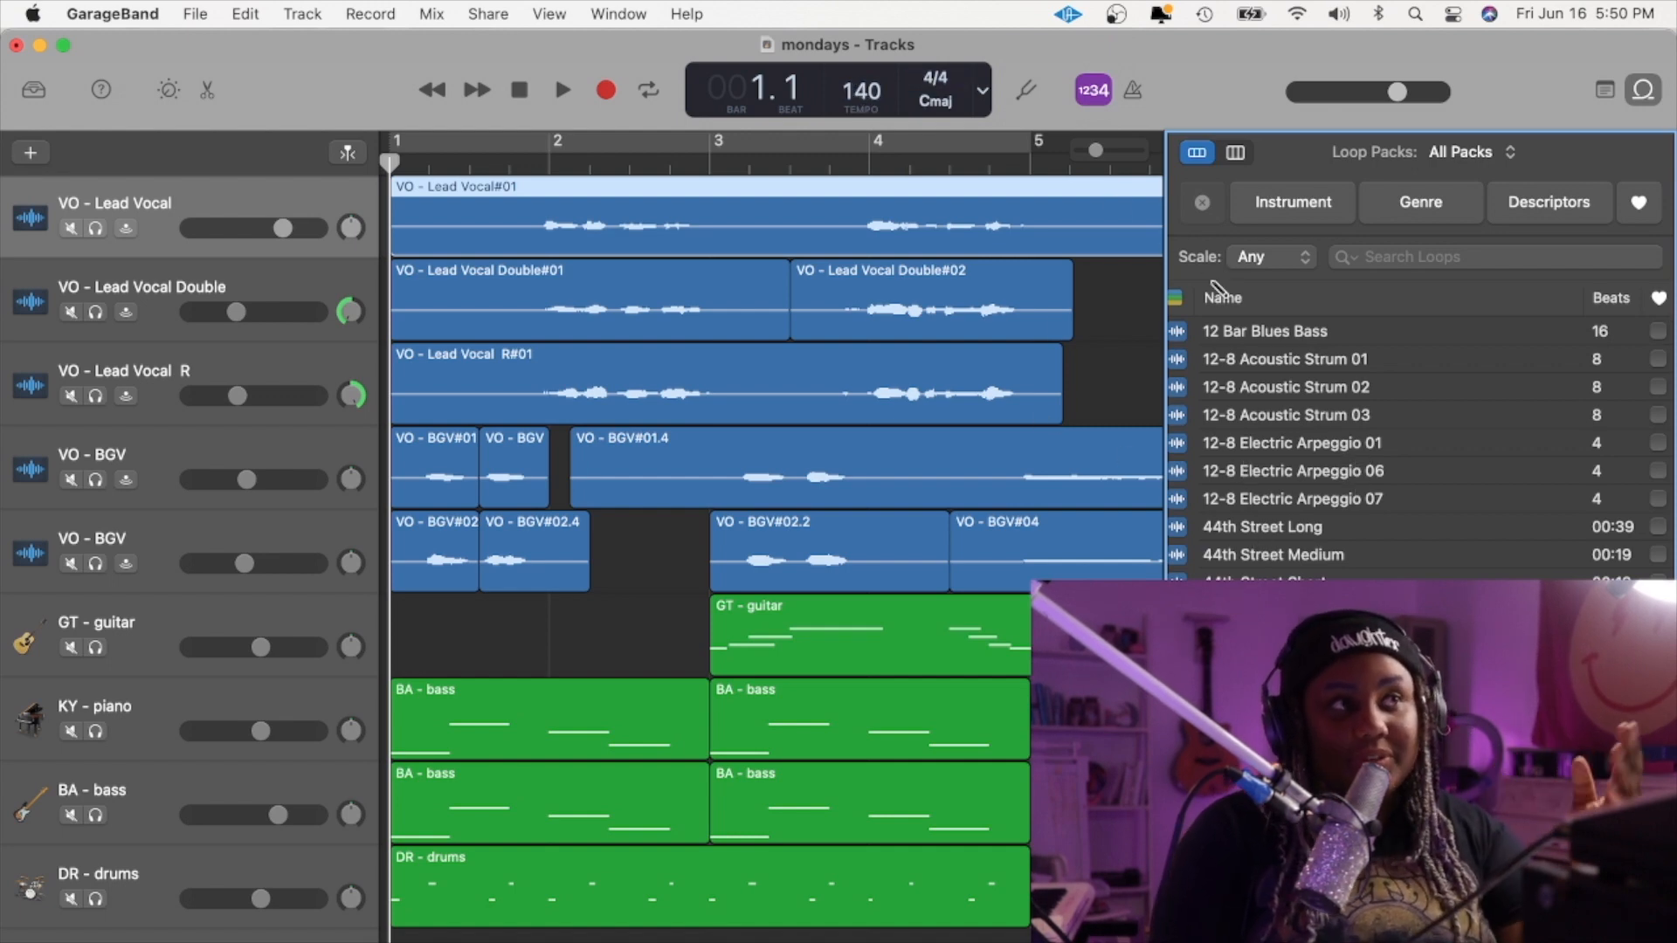
# - Preview the 12-8 Acoustic Strum 01 loop and look at the loop browser's scale filter options
pyautogui.click(1283, 367)
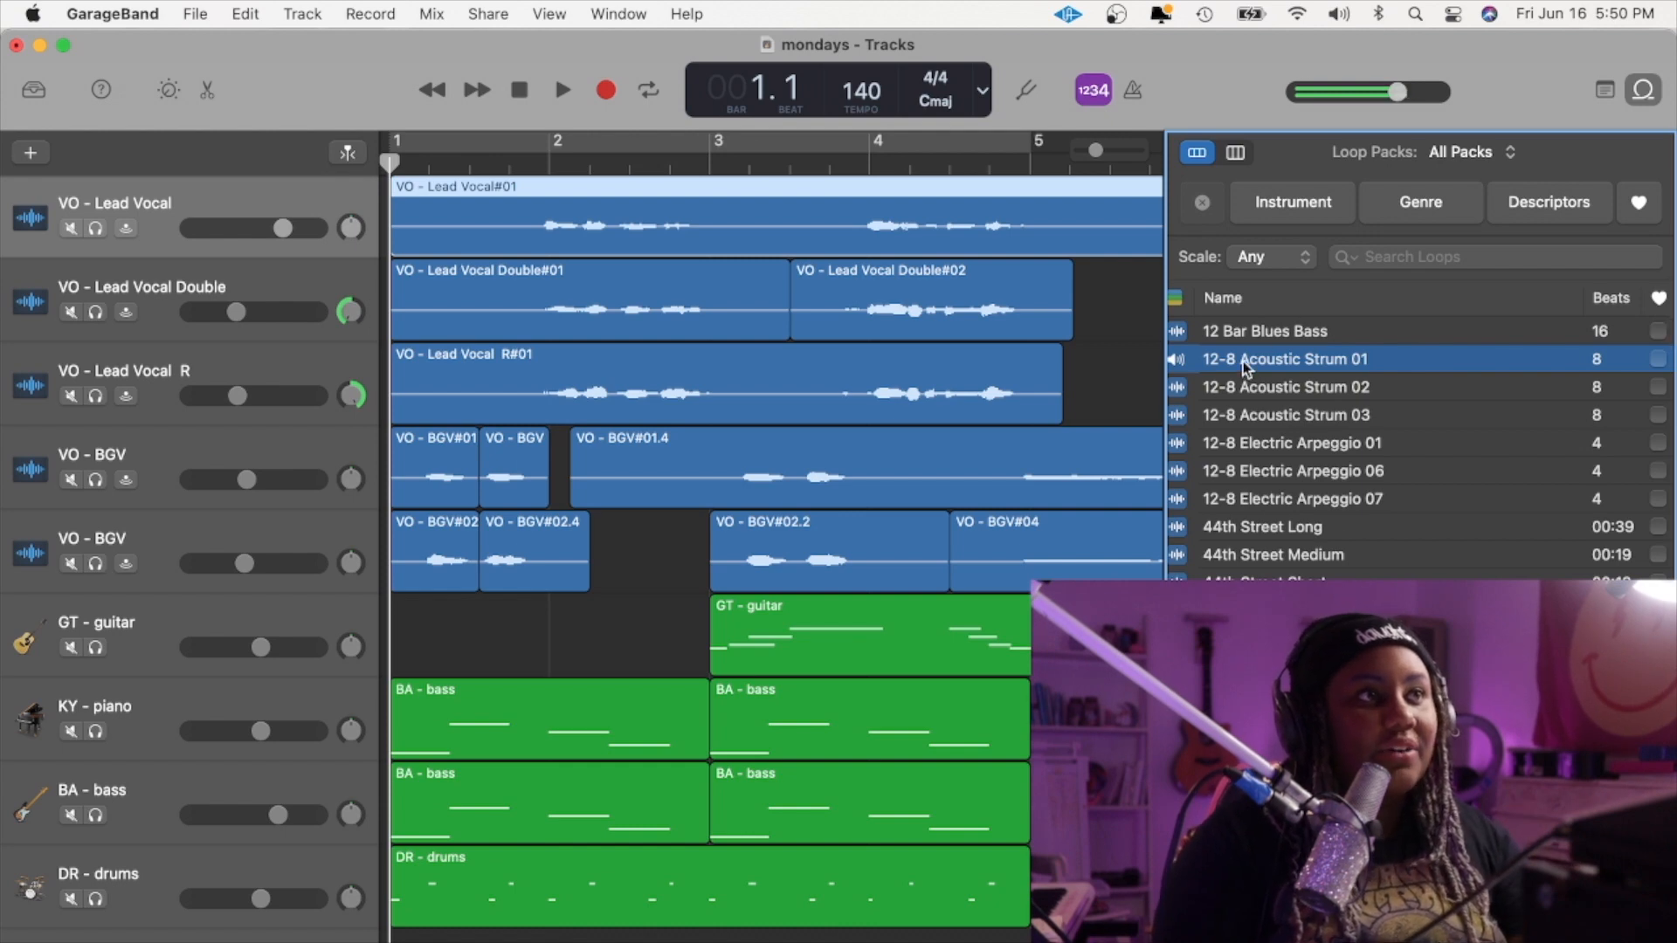
pyautogui.click(1305, 257)
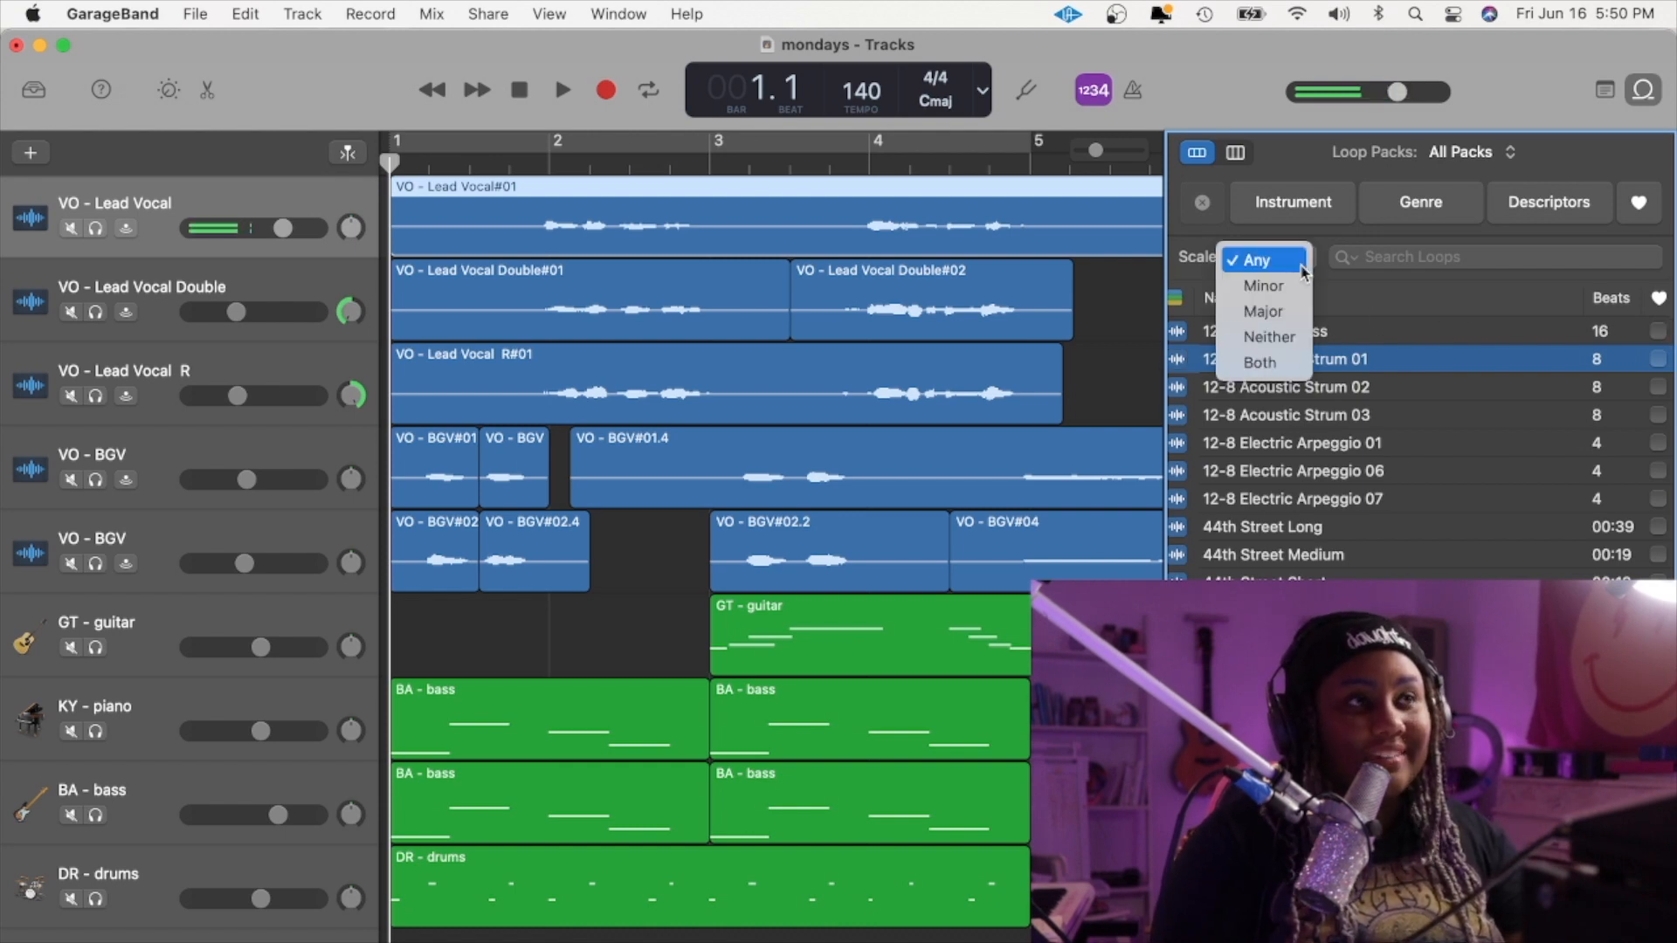
pyautogui.click(1327, 251)
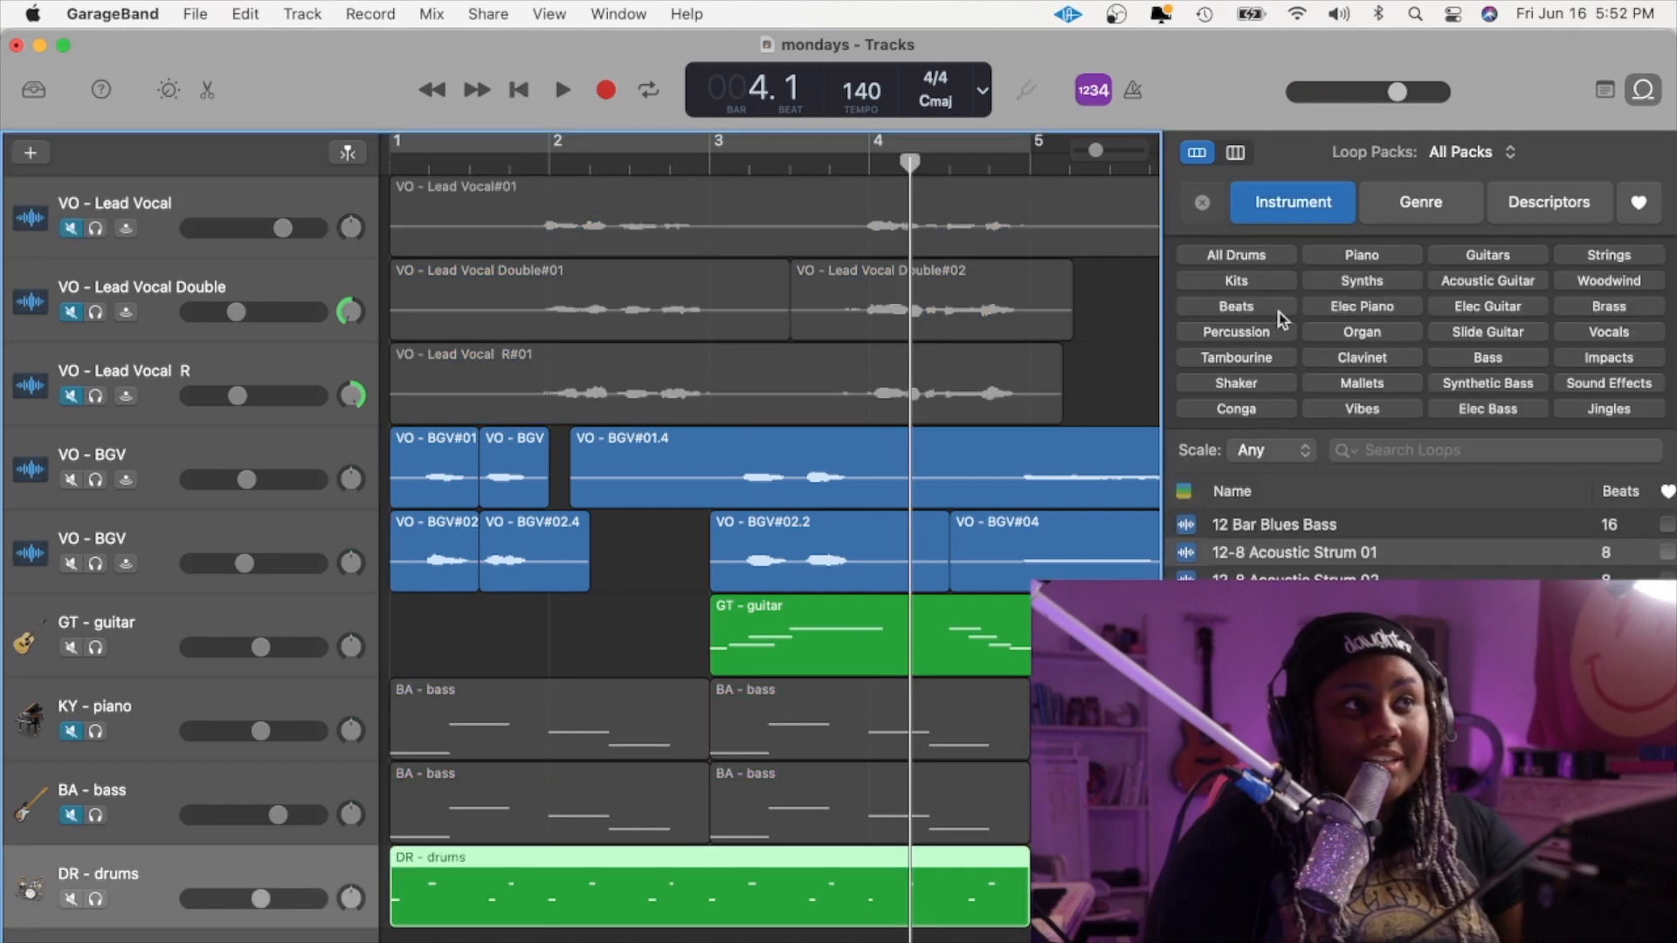
# - Filter the loops to the Beats instrument category, preview 4th Dimension Beat 01 and browse further beats
pyautogui.click(1260, 308)
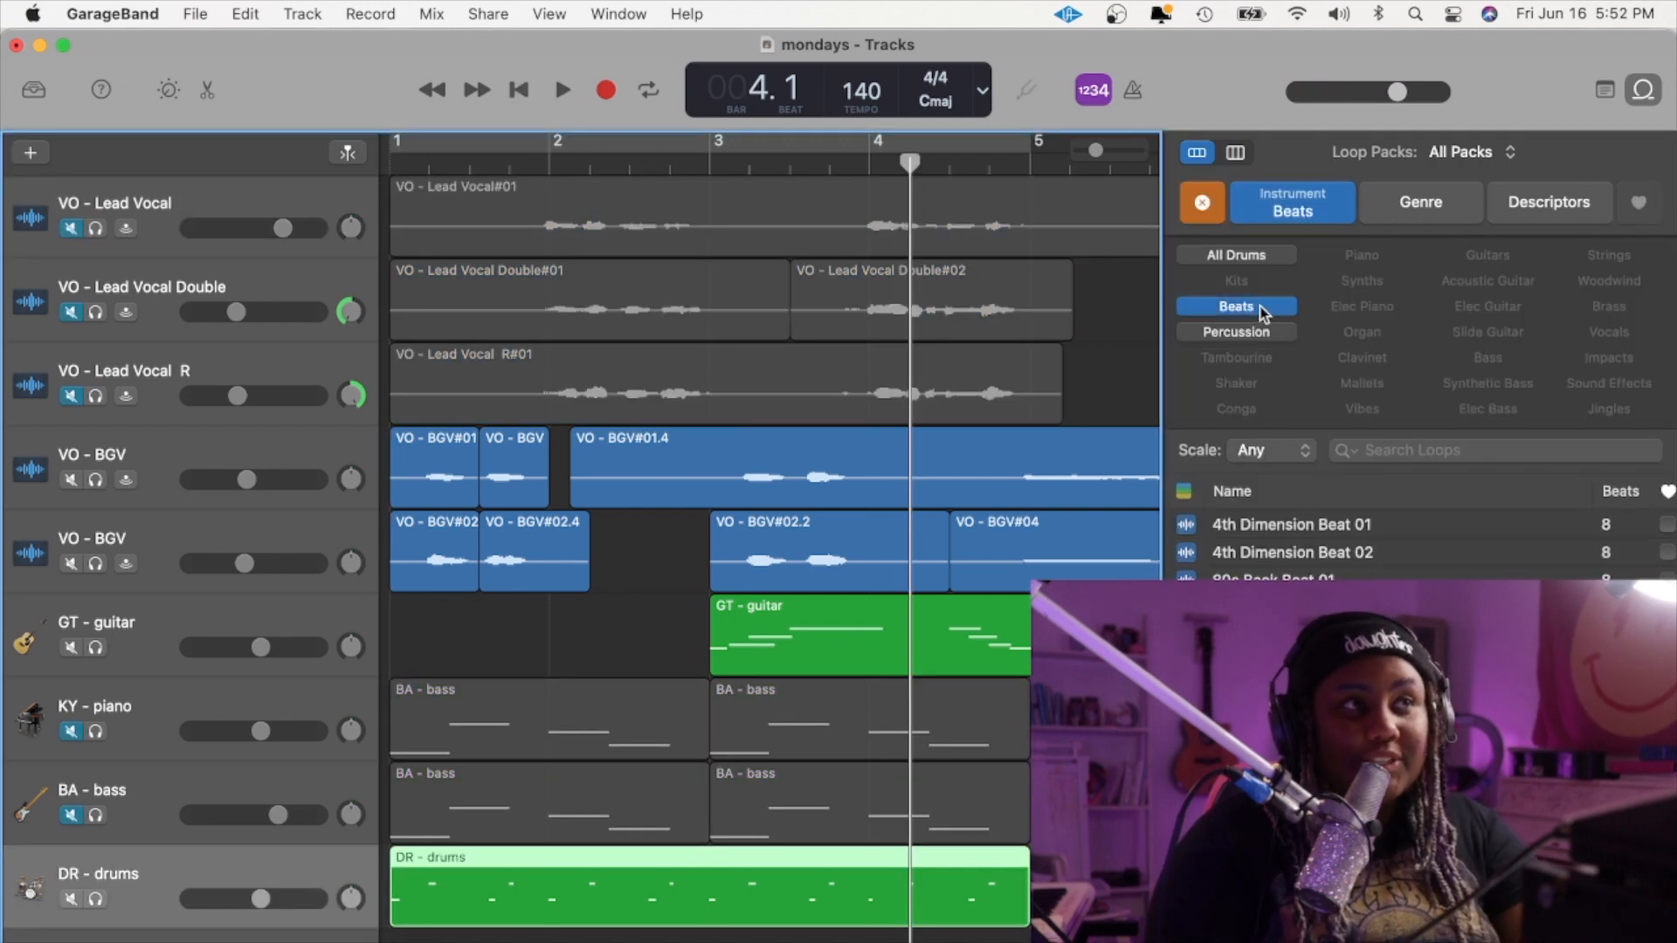
pyautogui.click(1306, 529)
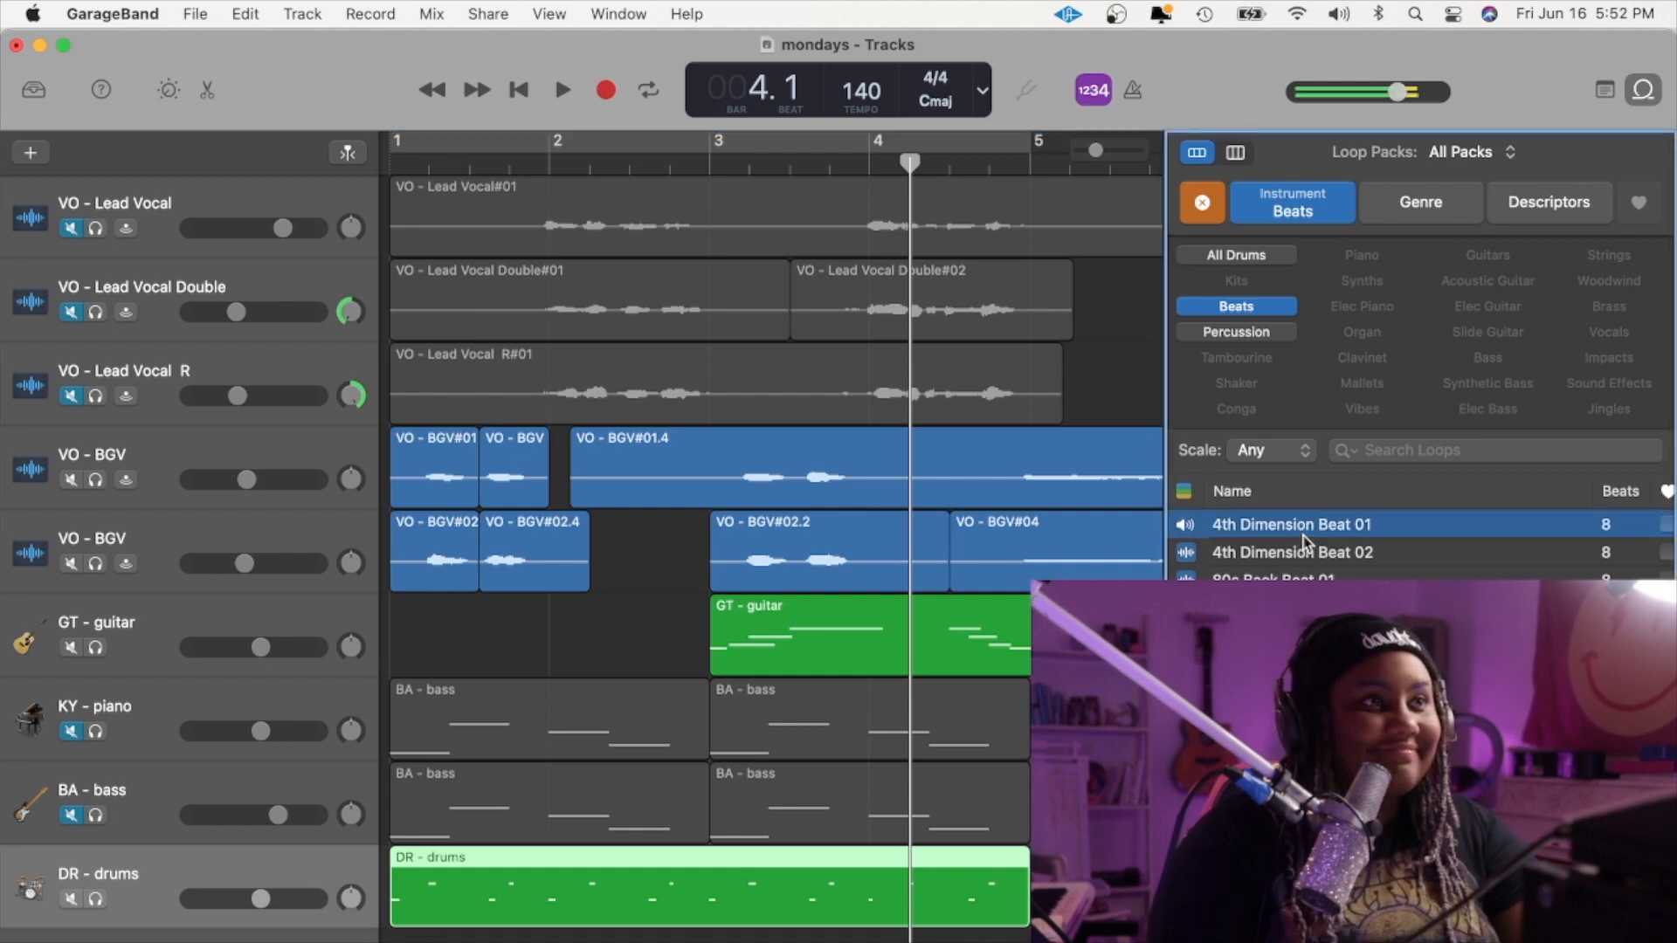
pyautogui.scroll(-20, 1414, 551)
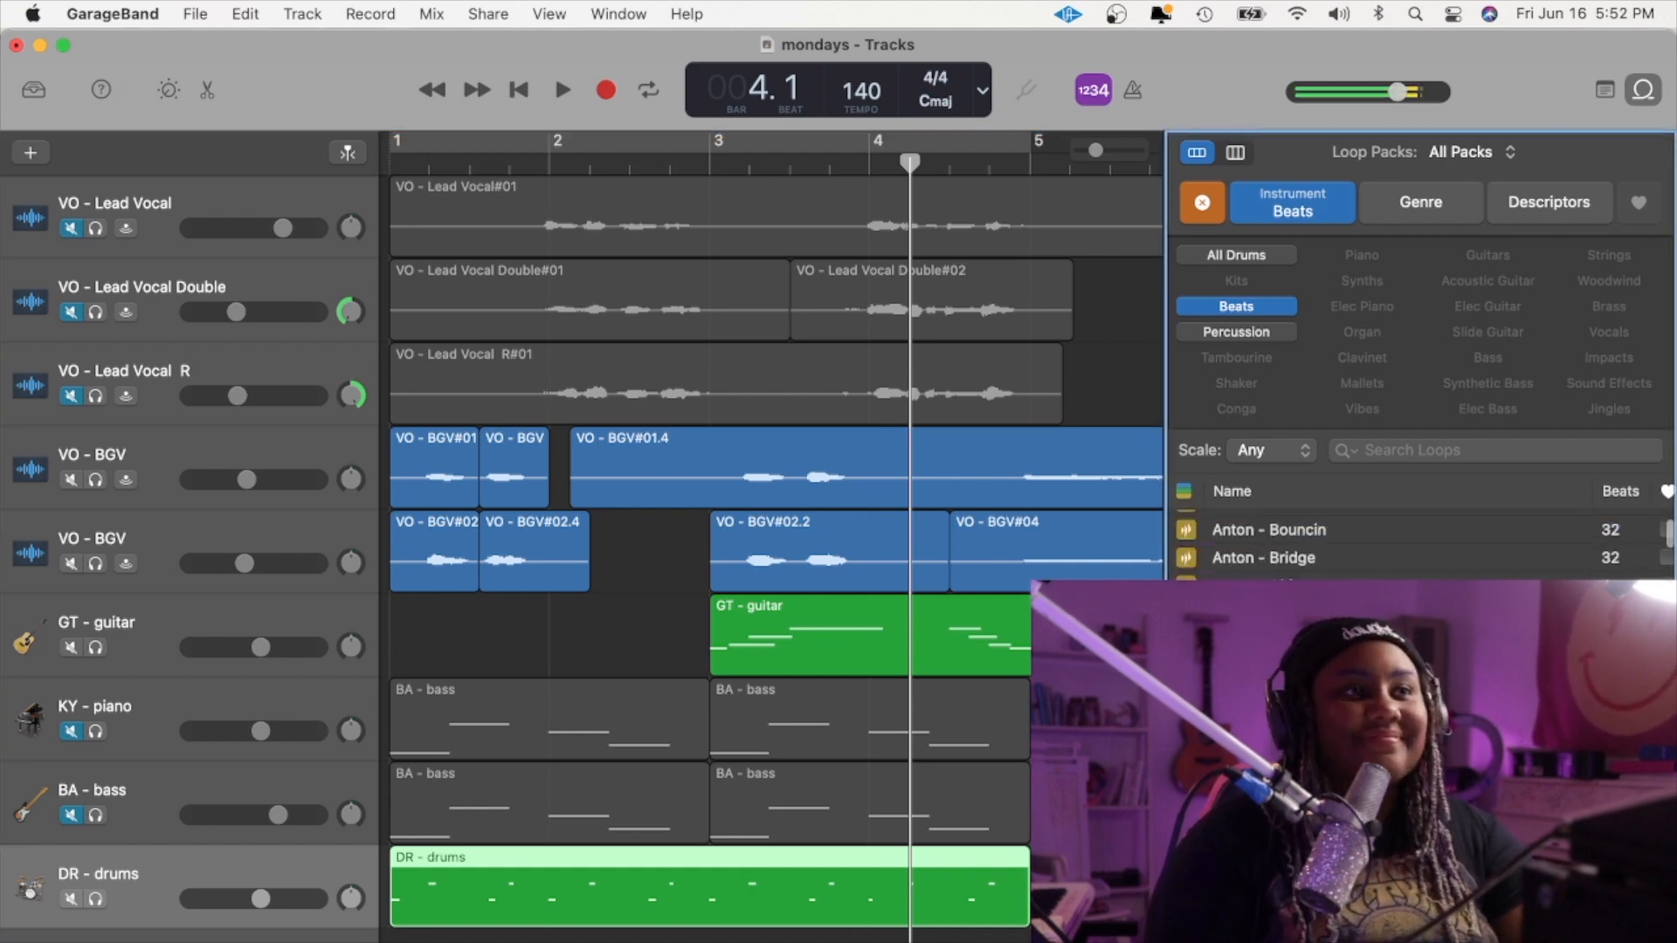
pyautogui.scroll(-15, 1414, 546)
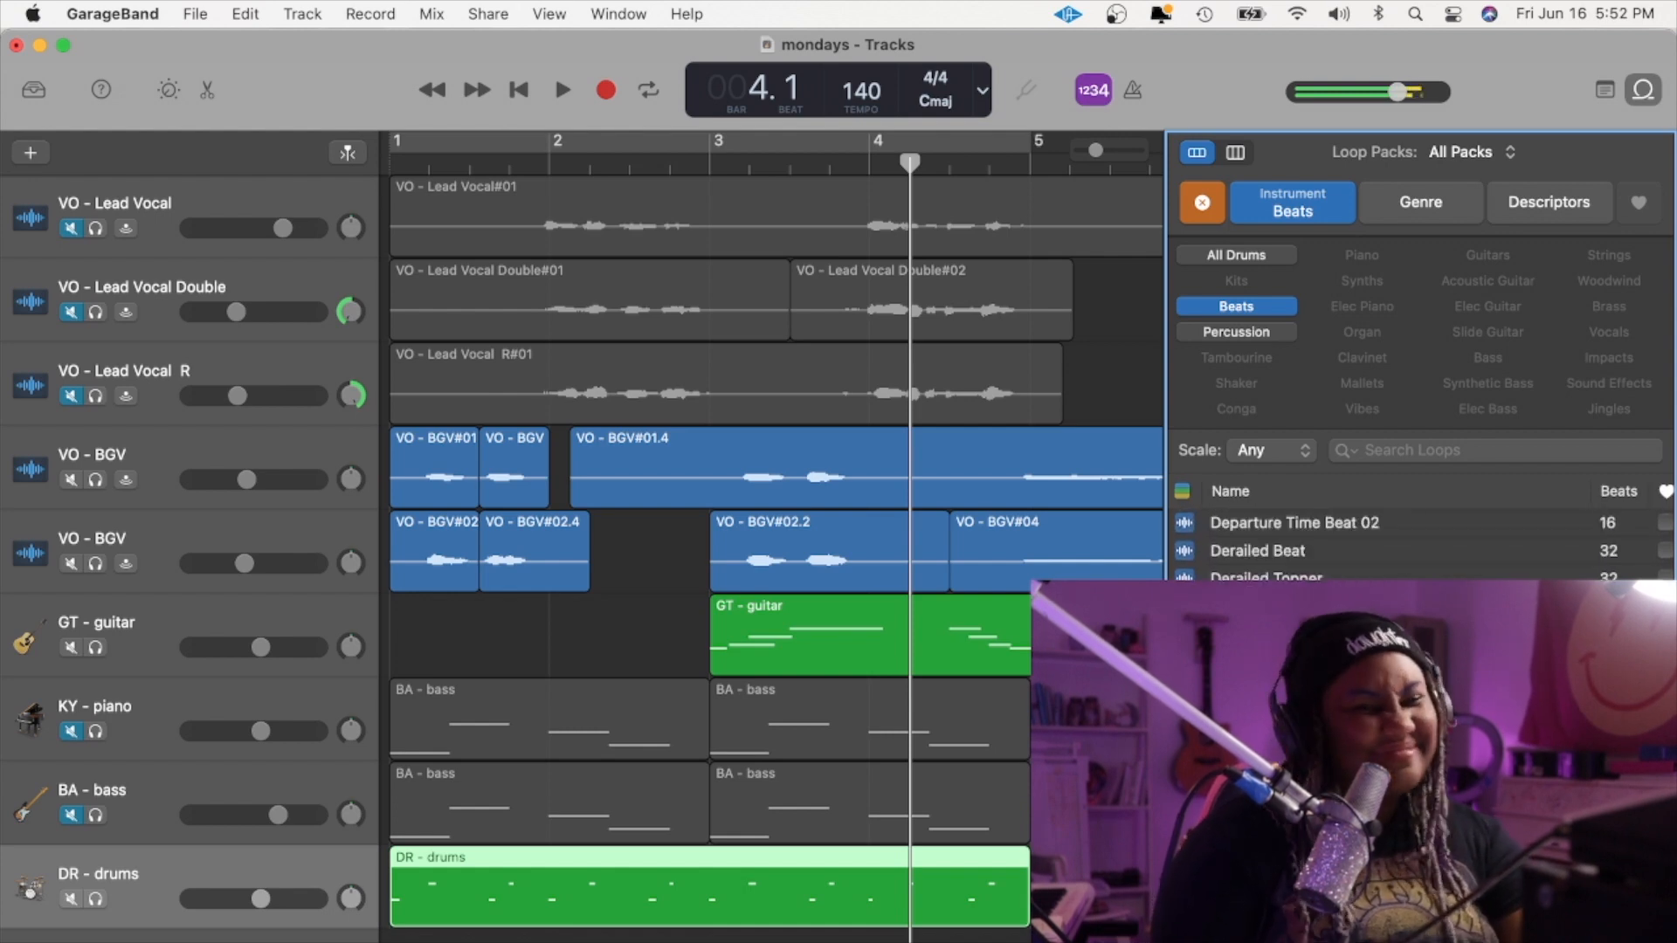